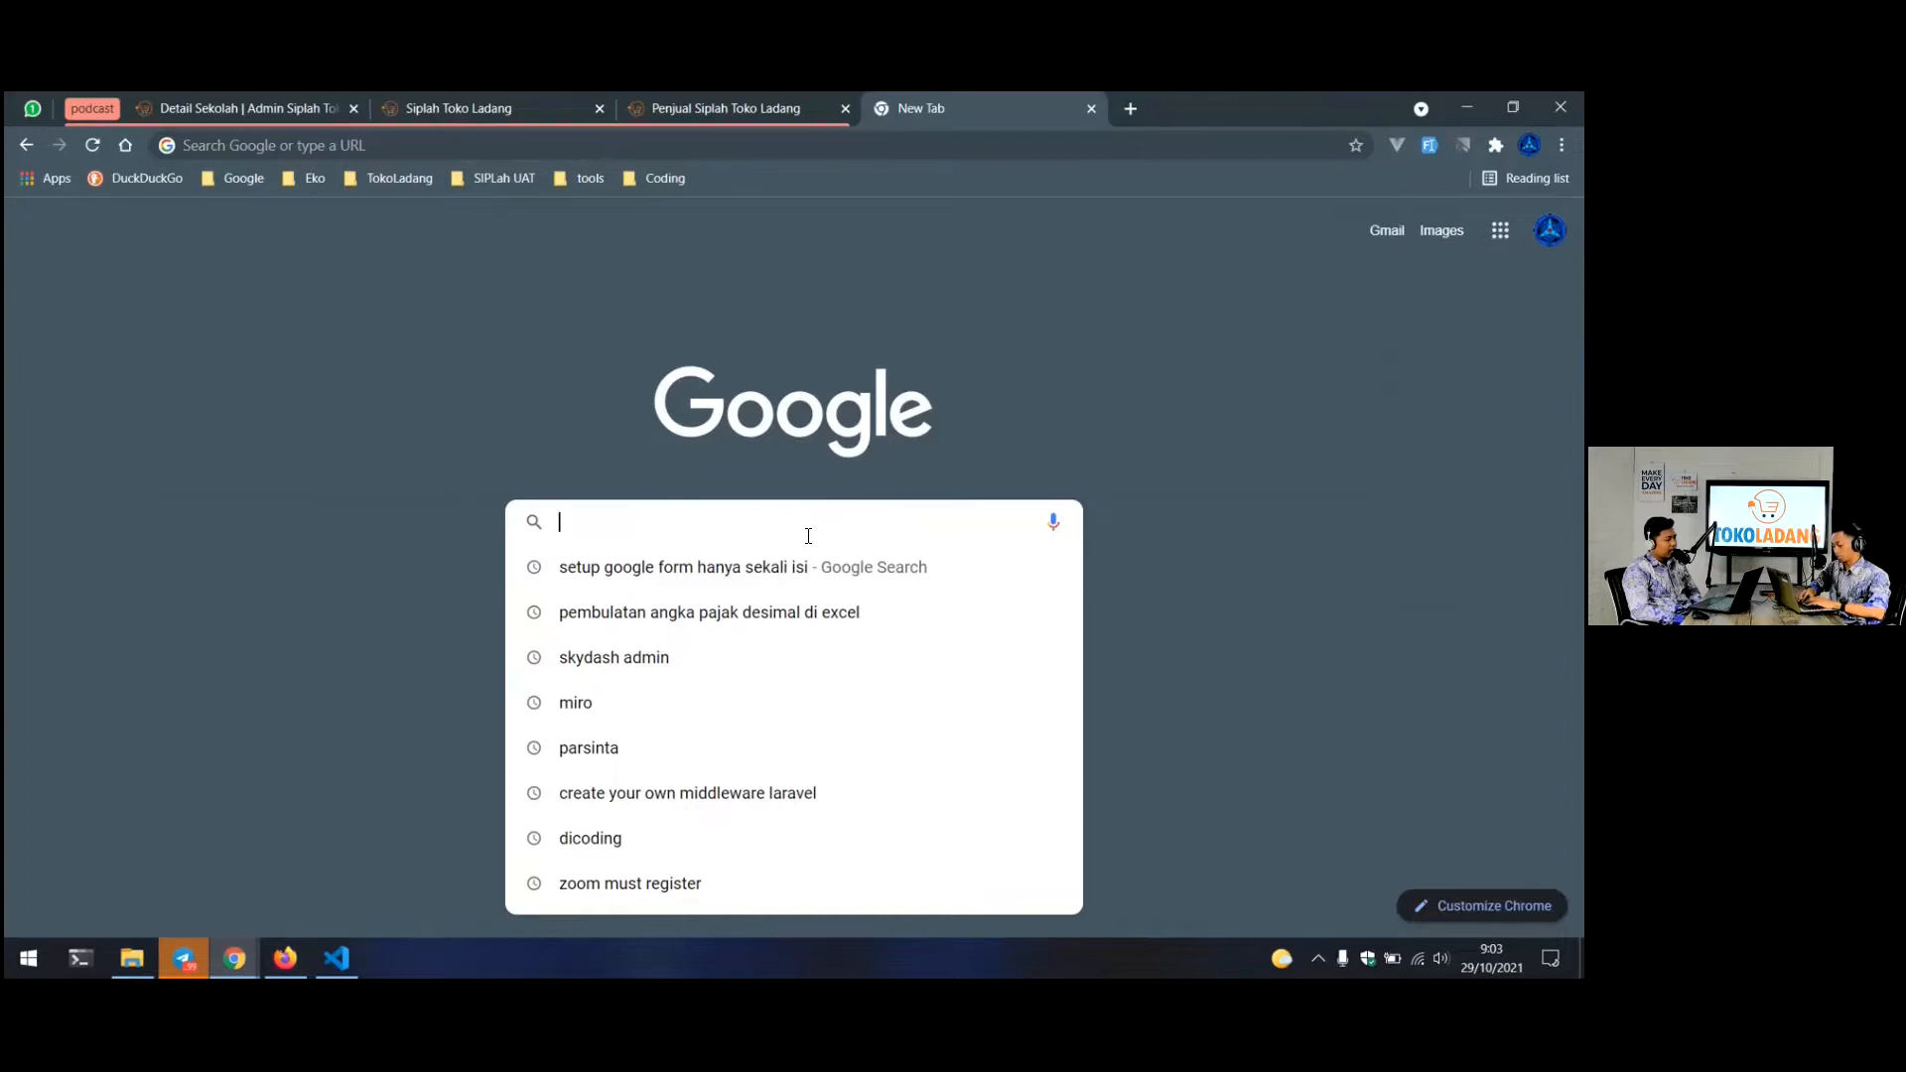
Search Google for "siplah toko ladang" and open the Siplah Toko Ladang site, dismissing the location and translation prompts
{"action": "type", "text": "toko ladang"}
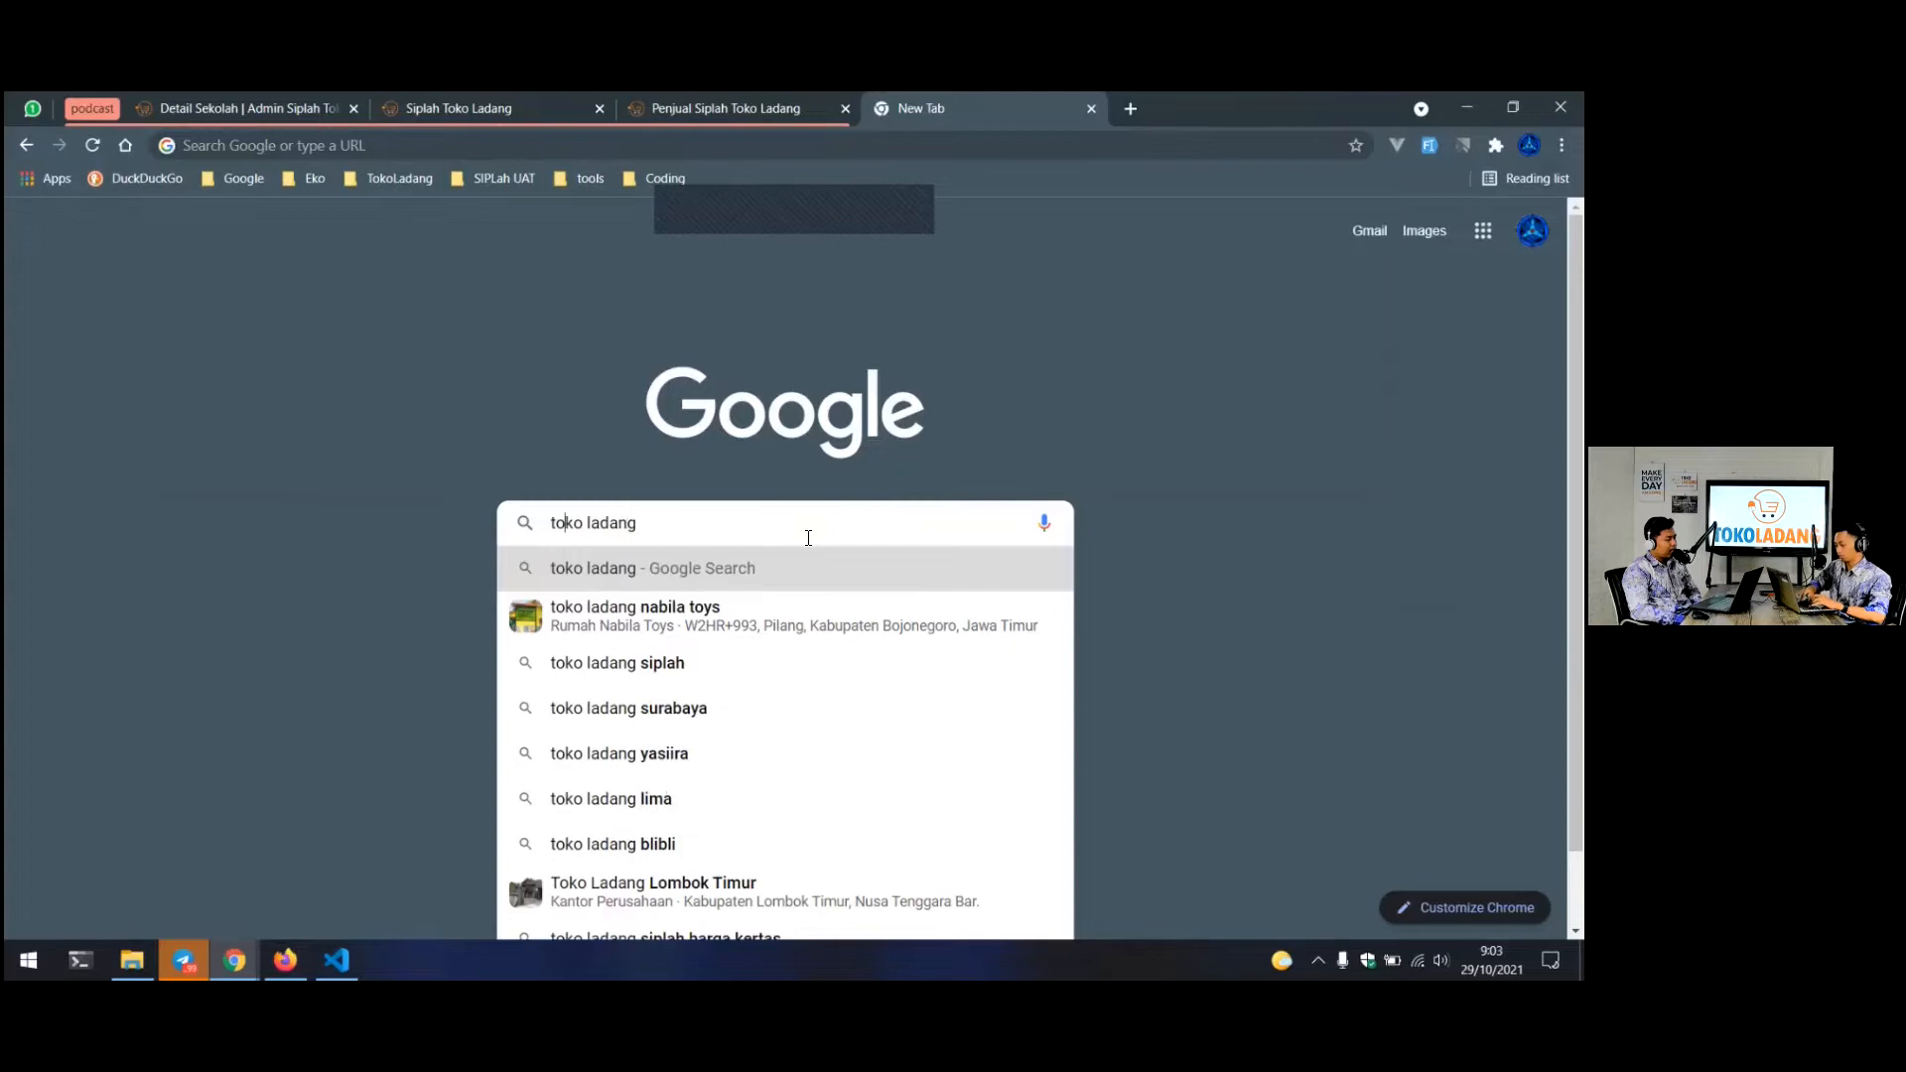
{"action": "key", "text": "Home"}
{"action": "type", "text": "siplah"}
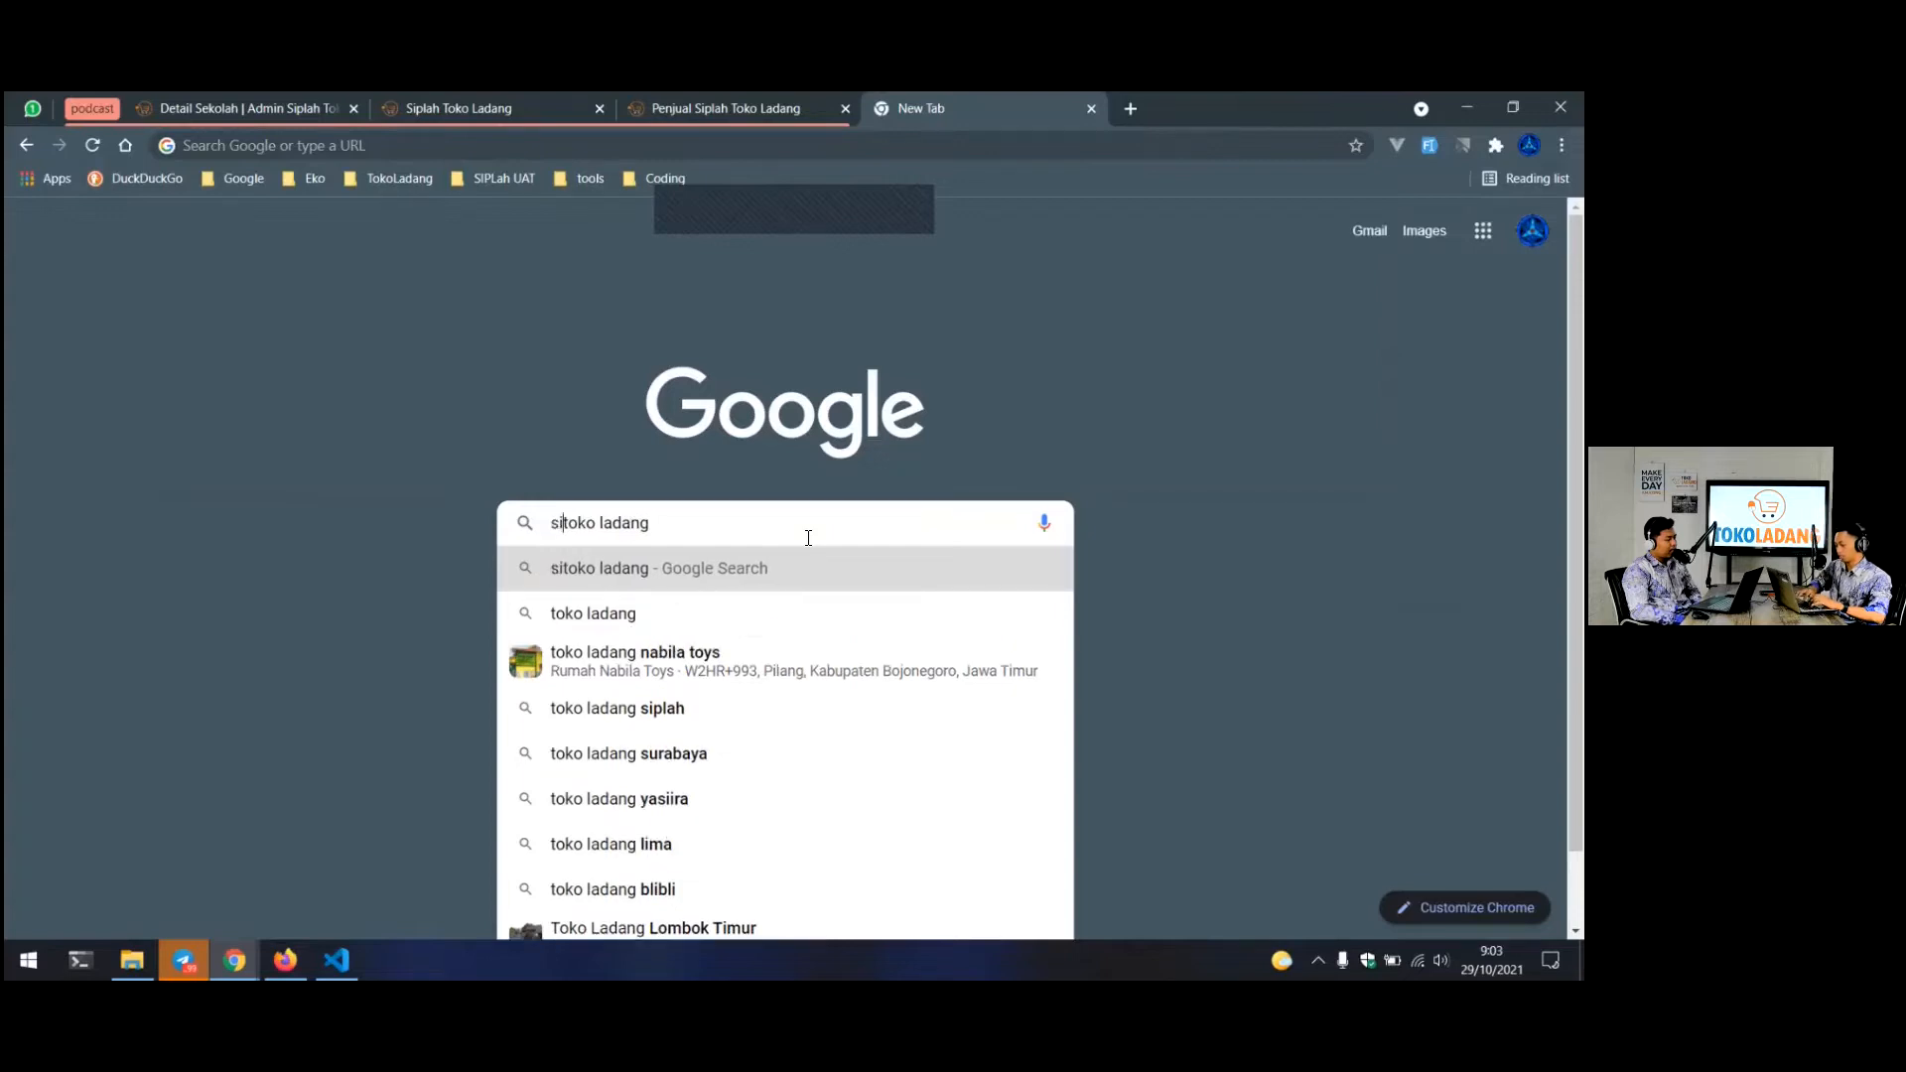
{"action": "key", "text": "Return"}
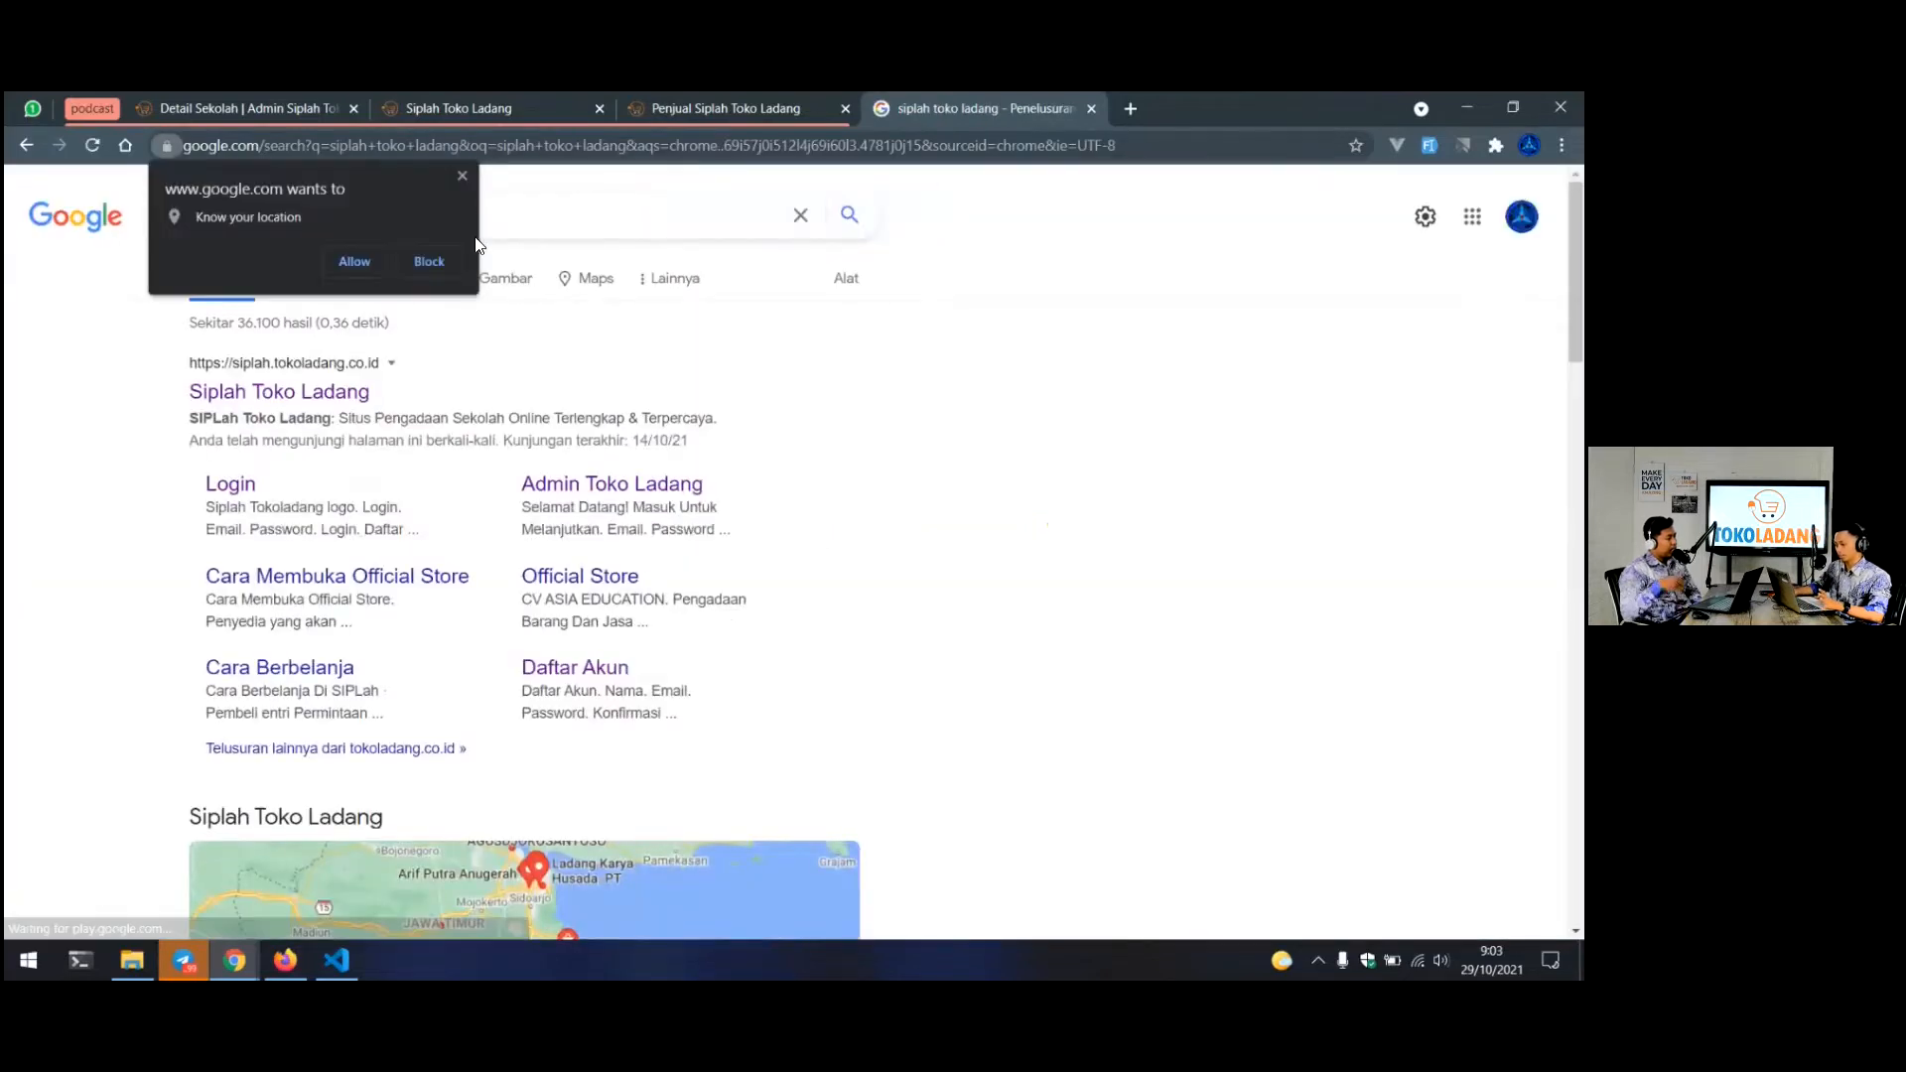
{"action": "left_click", "coordinate": [463, 178]}
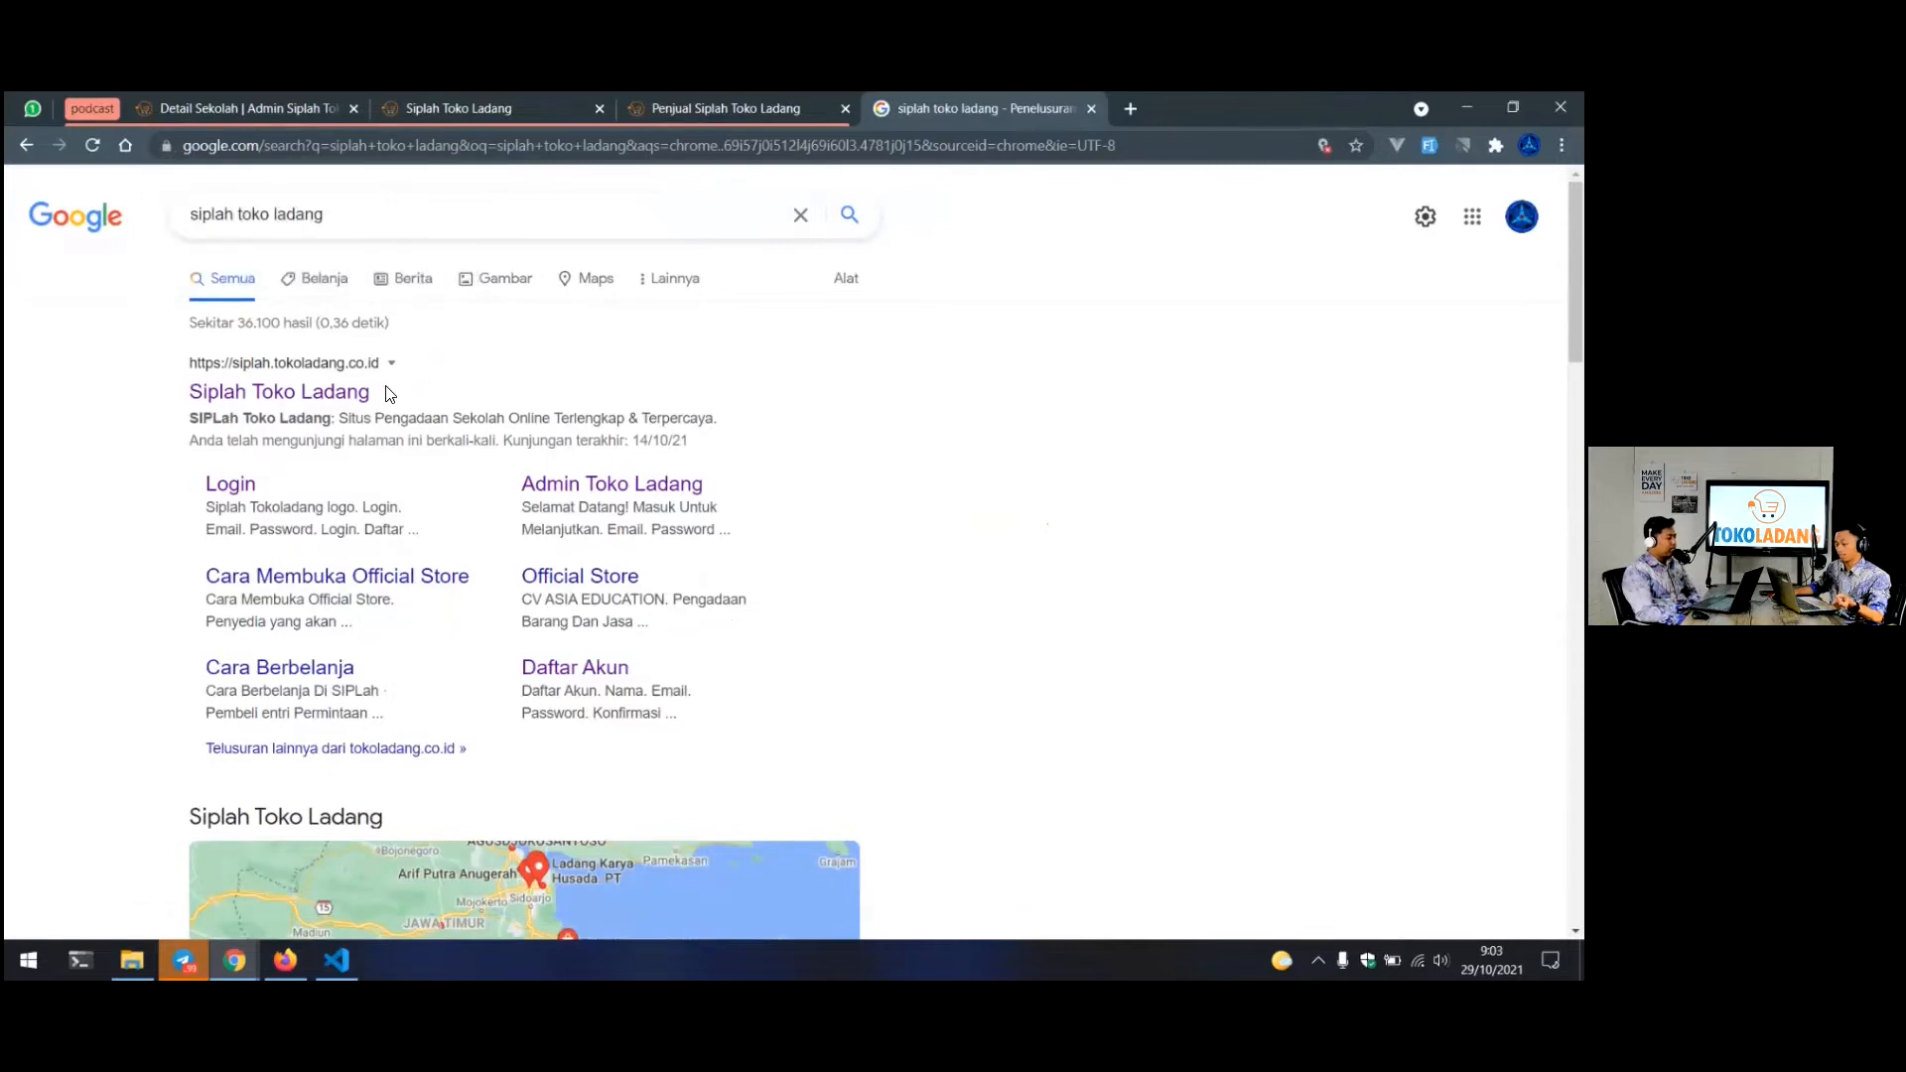
{"action": "left_click", "coordinate": [339, 398]}
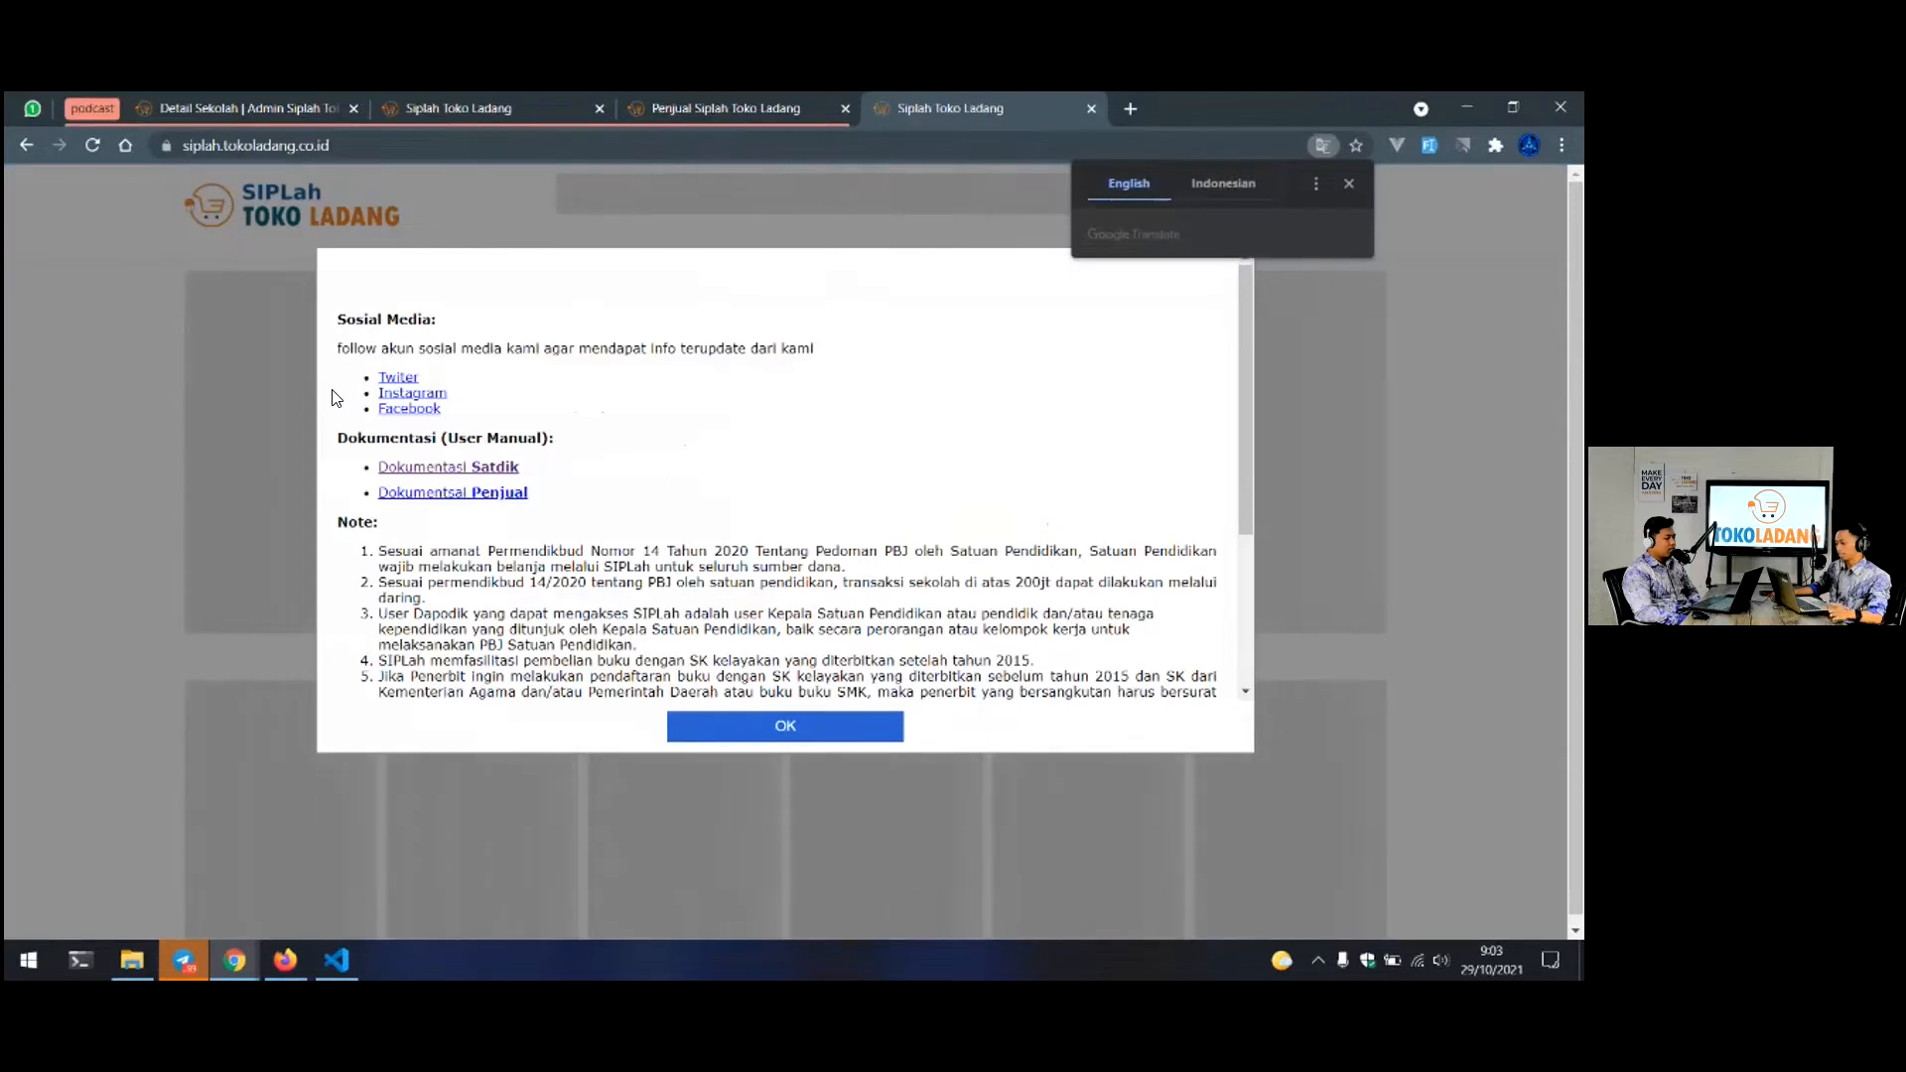
{"action": "left_click", "coordinate": [1347, 184]}
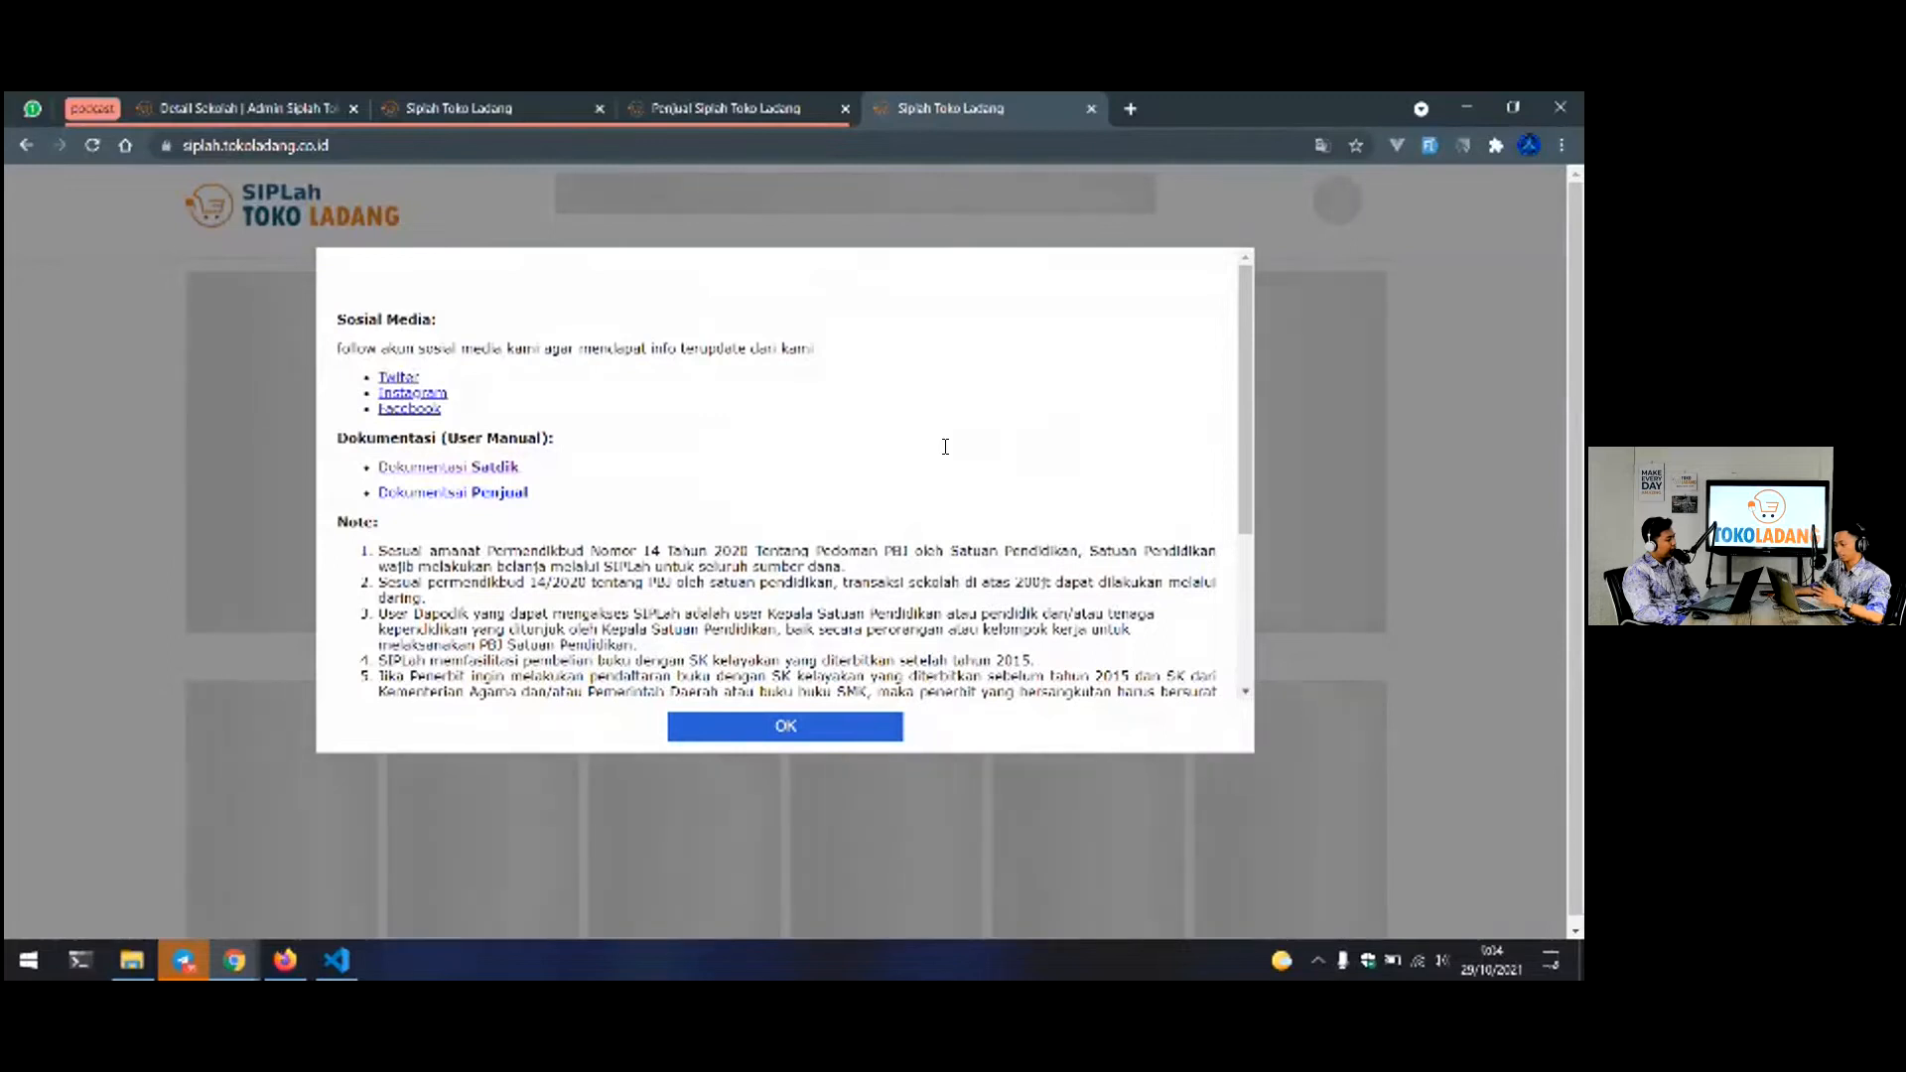
Read through the site's opening notice and open the Dokumentasi Satdik user manual linked in it
{"action": "scroll", "coordinate": [945, 446], "scroll_direction": "down", "scroll_amount": 2}
{"action": "scroll", "coordinate": [946, 447], "scroll_direction": "up", "scroll_amount": 2}
{"action": "scroll", "coordinate": [946, 447], "scroll_direction": "down", "scroll_amount": 3}
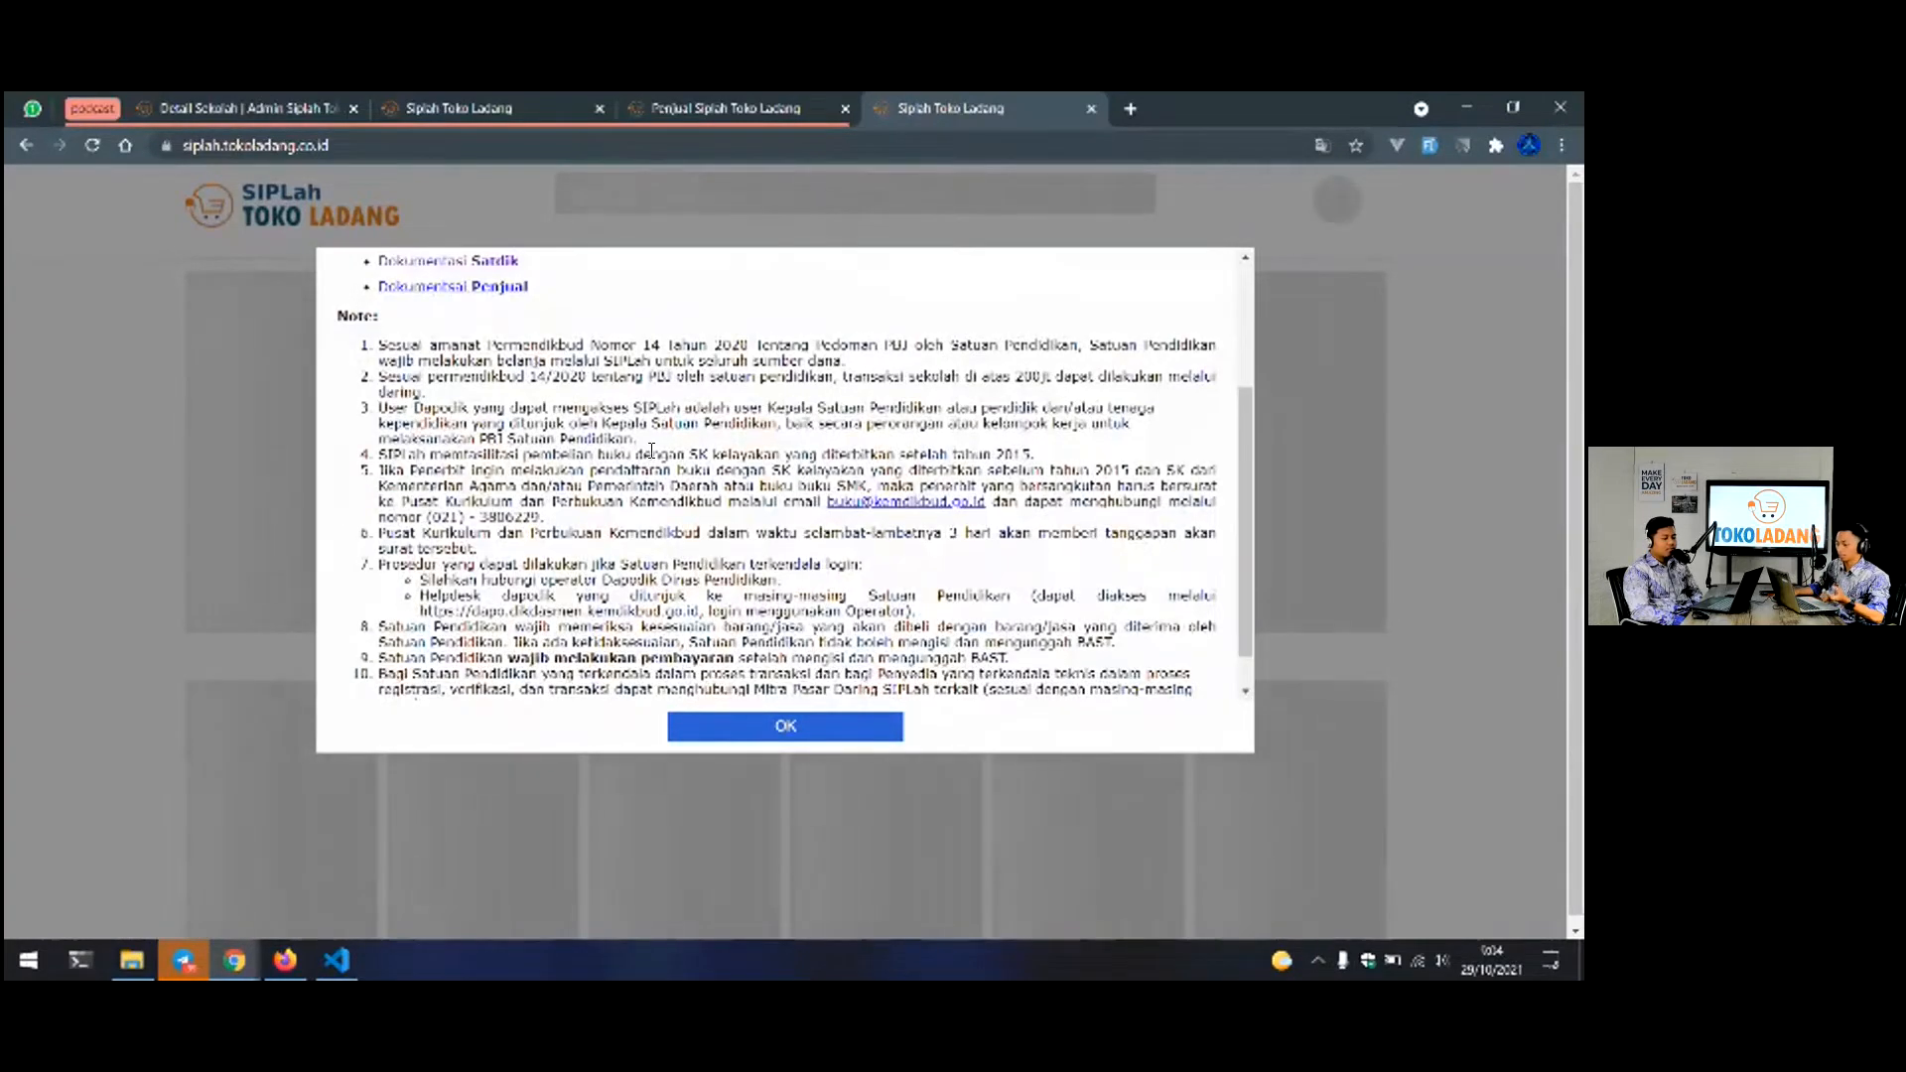
{"action": "scroll", "coordinate": [653, 453], "scroll_direction": "up", "scroll_amount": 2}
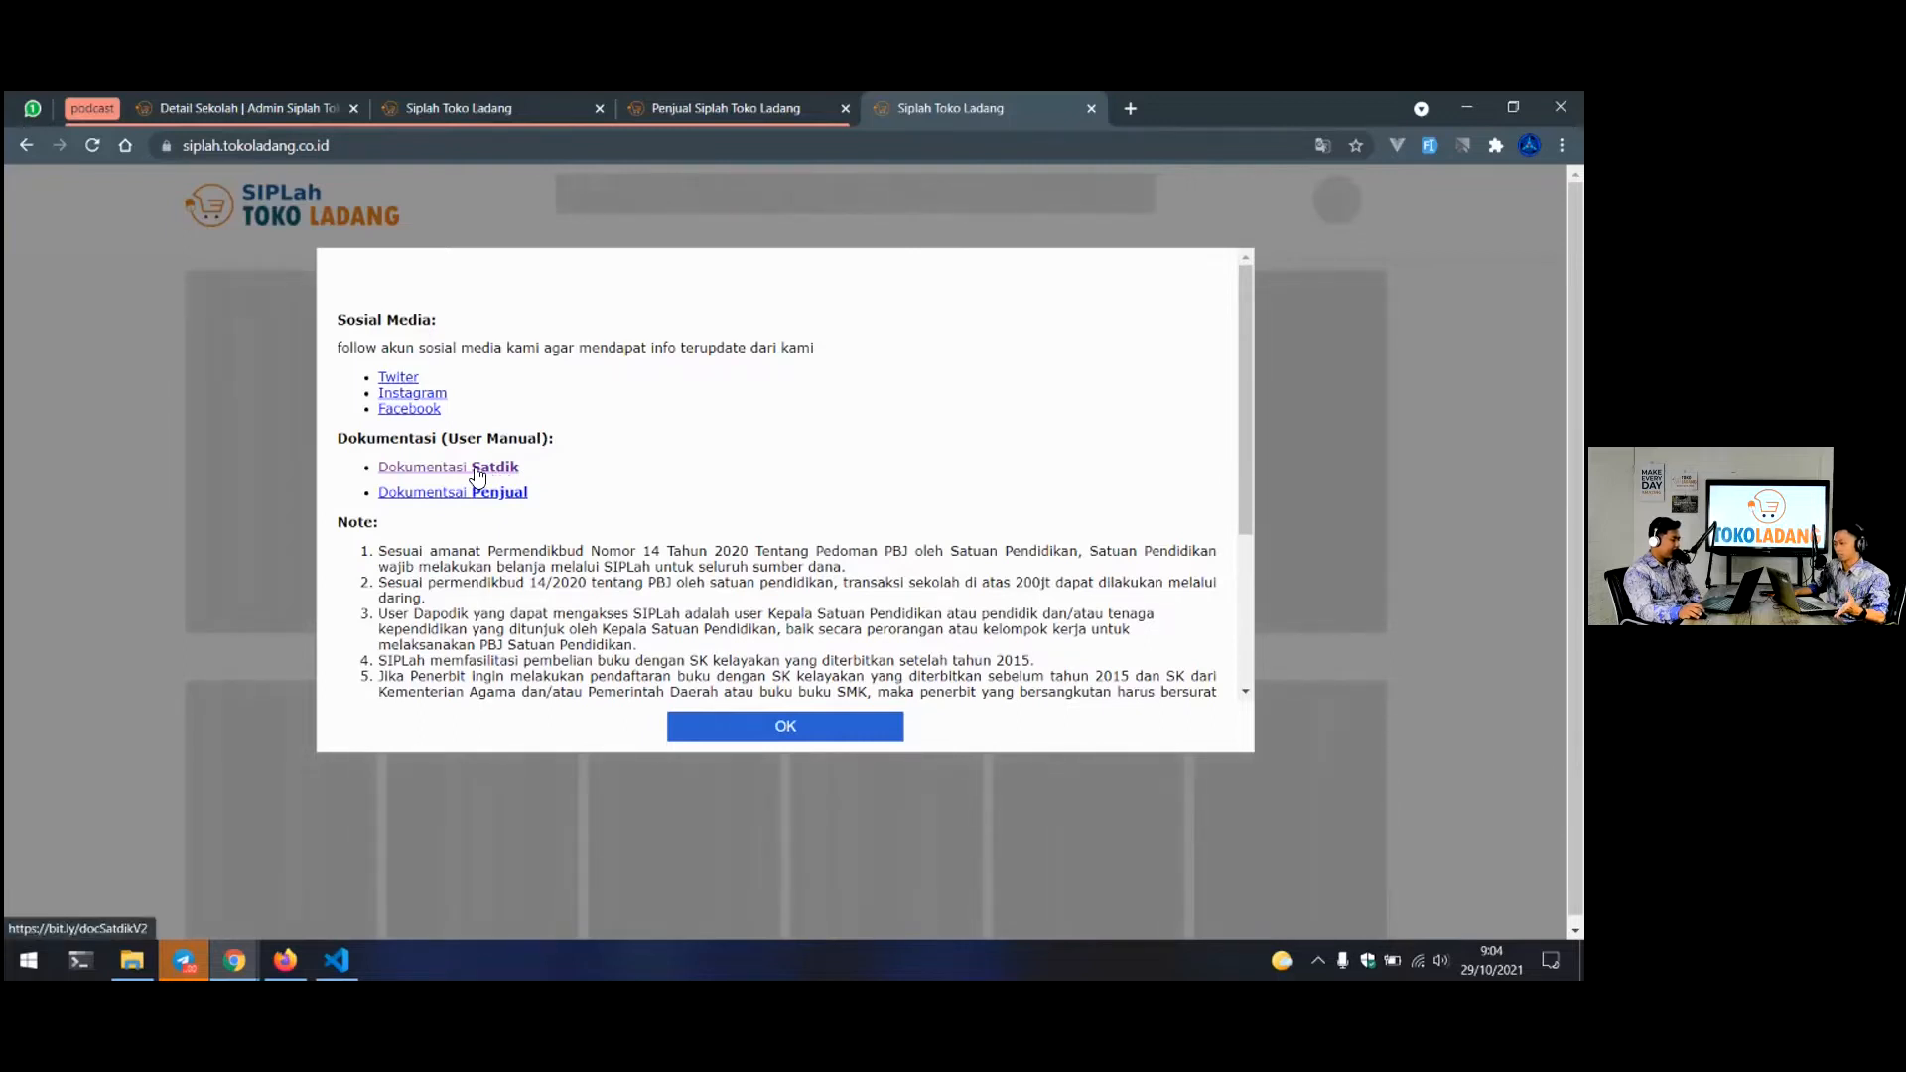
{"action": "left_click", "coordinate": [1265, 117]}
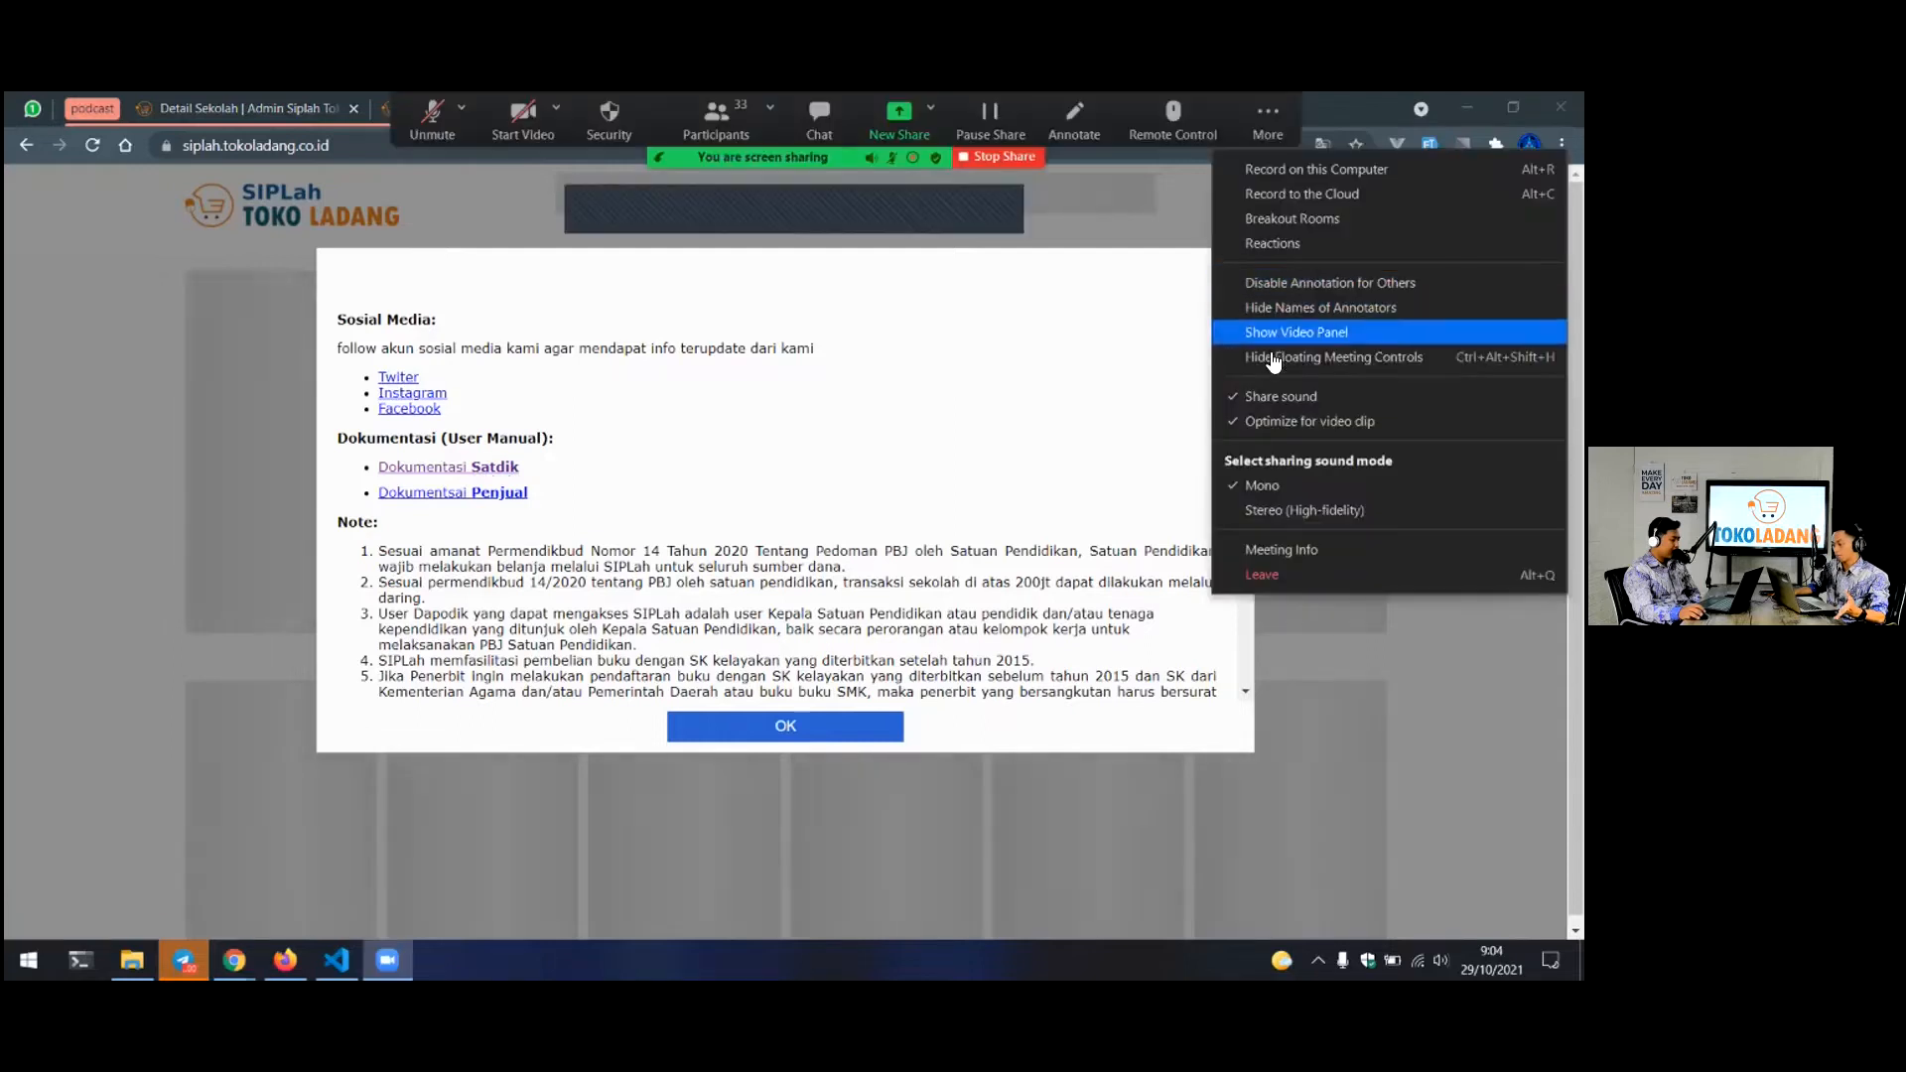
{"action": "left_click", "coordinate": [1271, 356]}
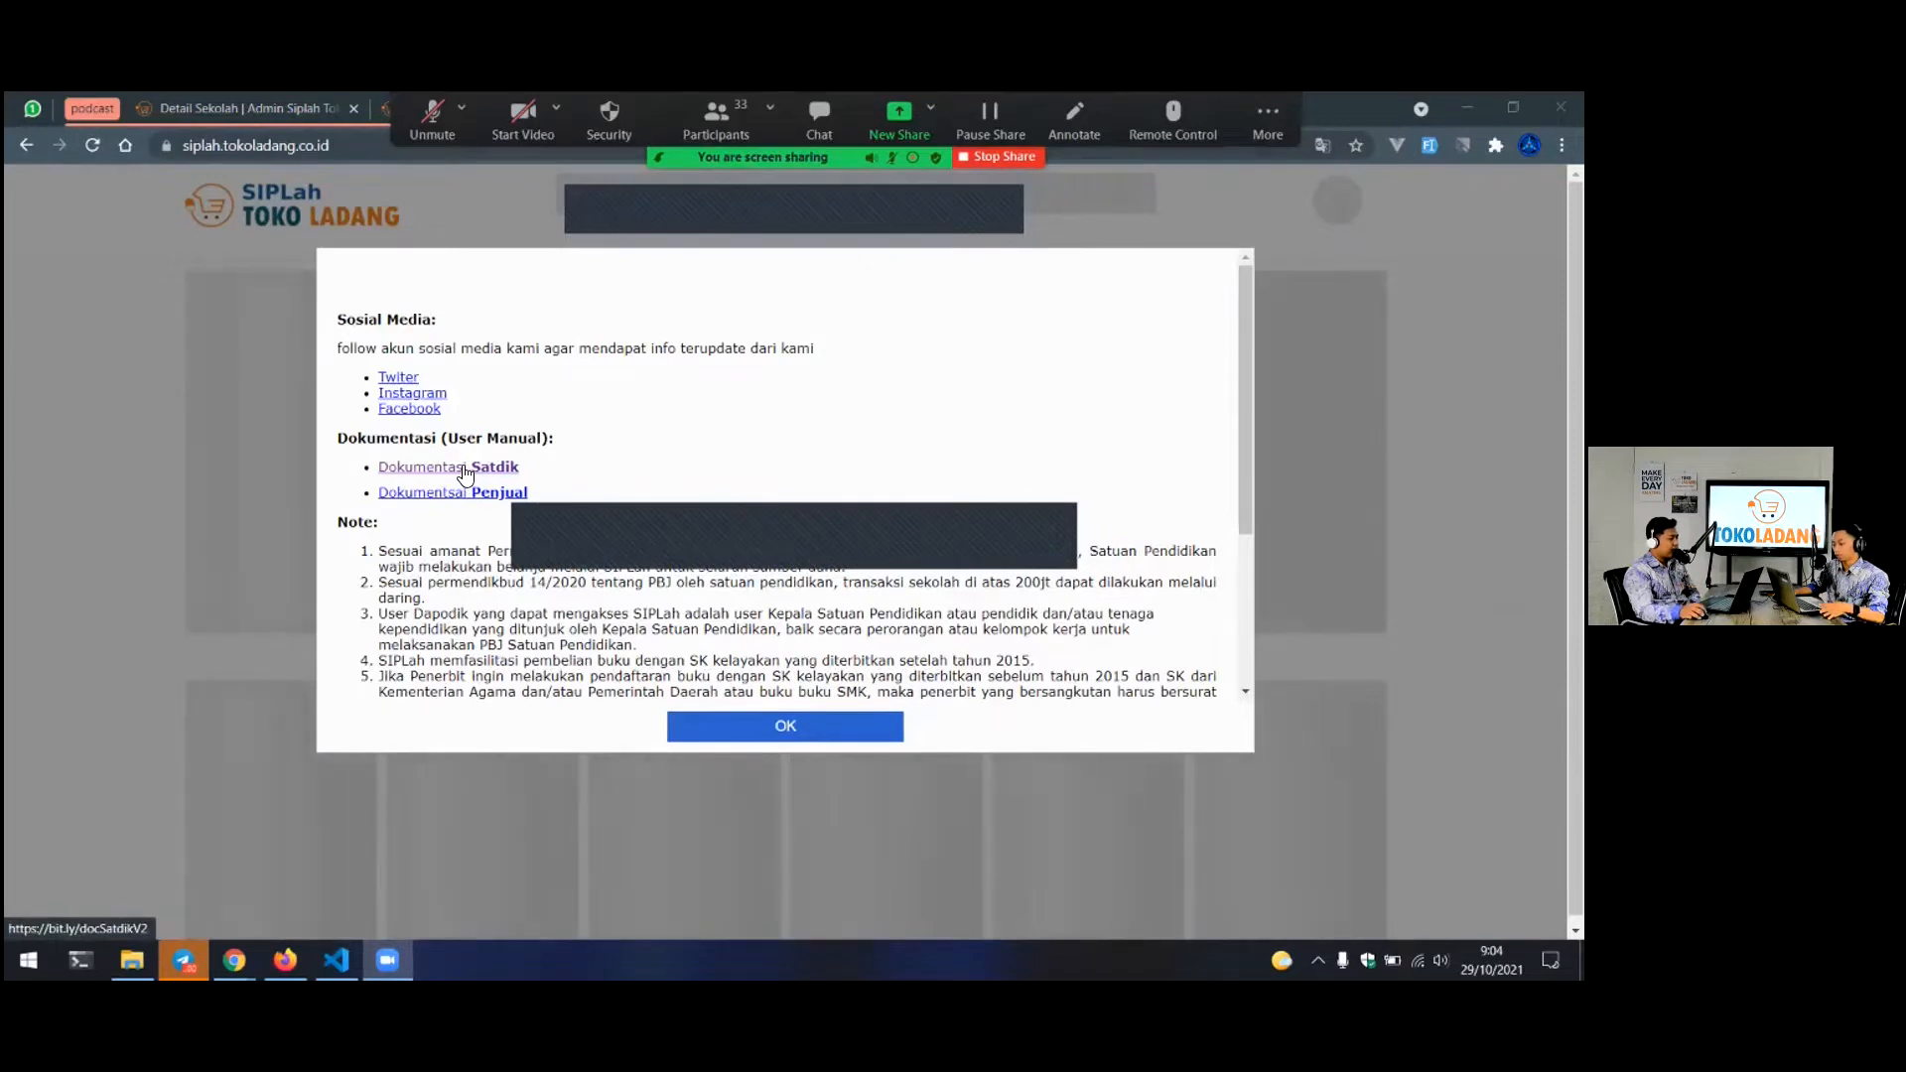
{"action": "left_click", "coordinate": [467, 470]}
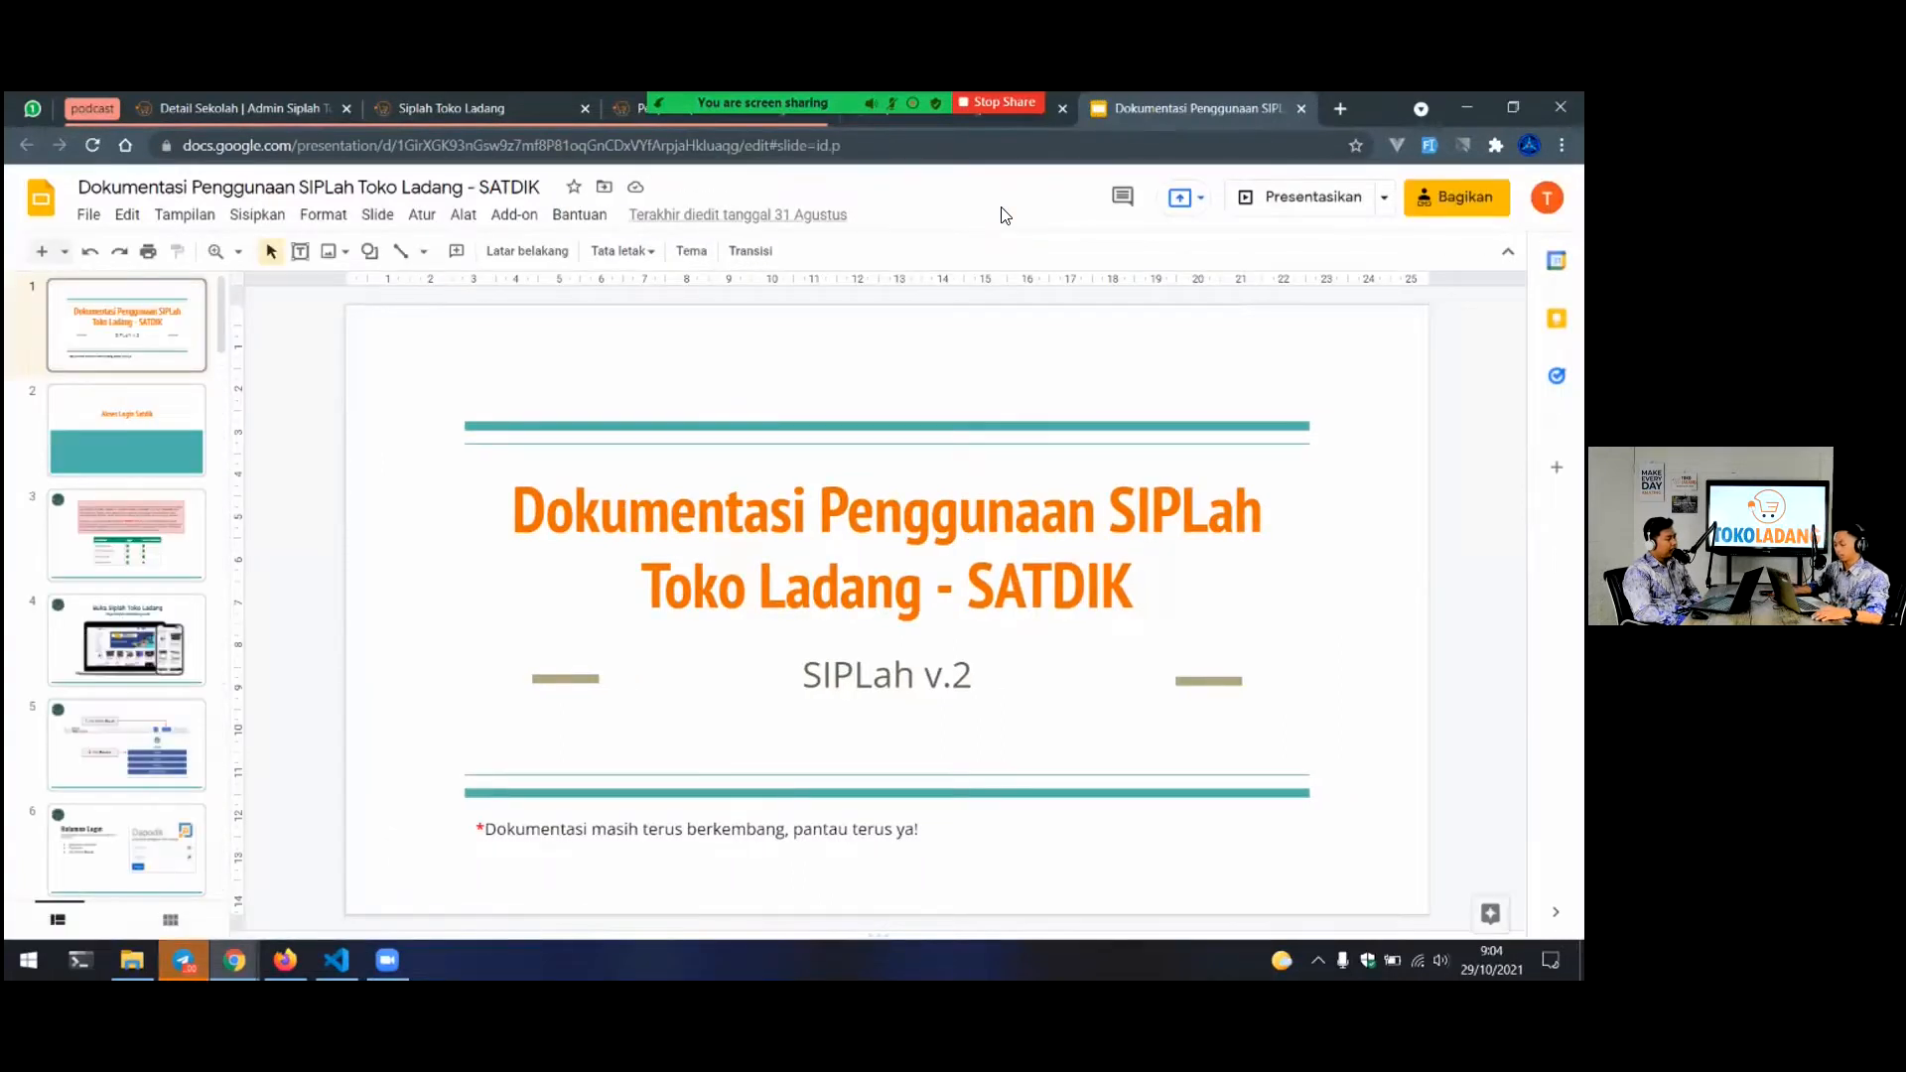
Look through the manual's first slides up to the "Alur Pembelanjaan SIPLah Toko Ladang 2021" flow slide
{"action": "scroll", "coordinate": [147, 430], "scroll_direction": "down", "scroll_amount": 2}
{"action": "scroll", "coordinate": [167, 422], "scroll_direction": "up", "scroll_amount": 2}
{"action": "left_click", "coordinate": [144, 514]}
{"action": "left_click", "coordinate": [119, 617]}
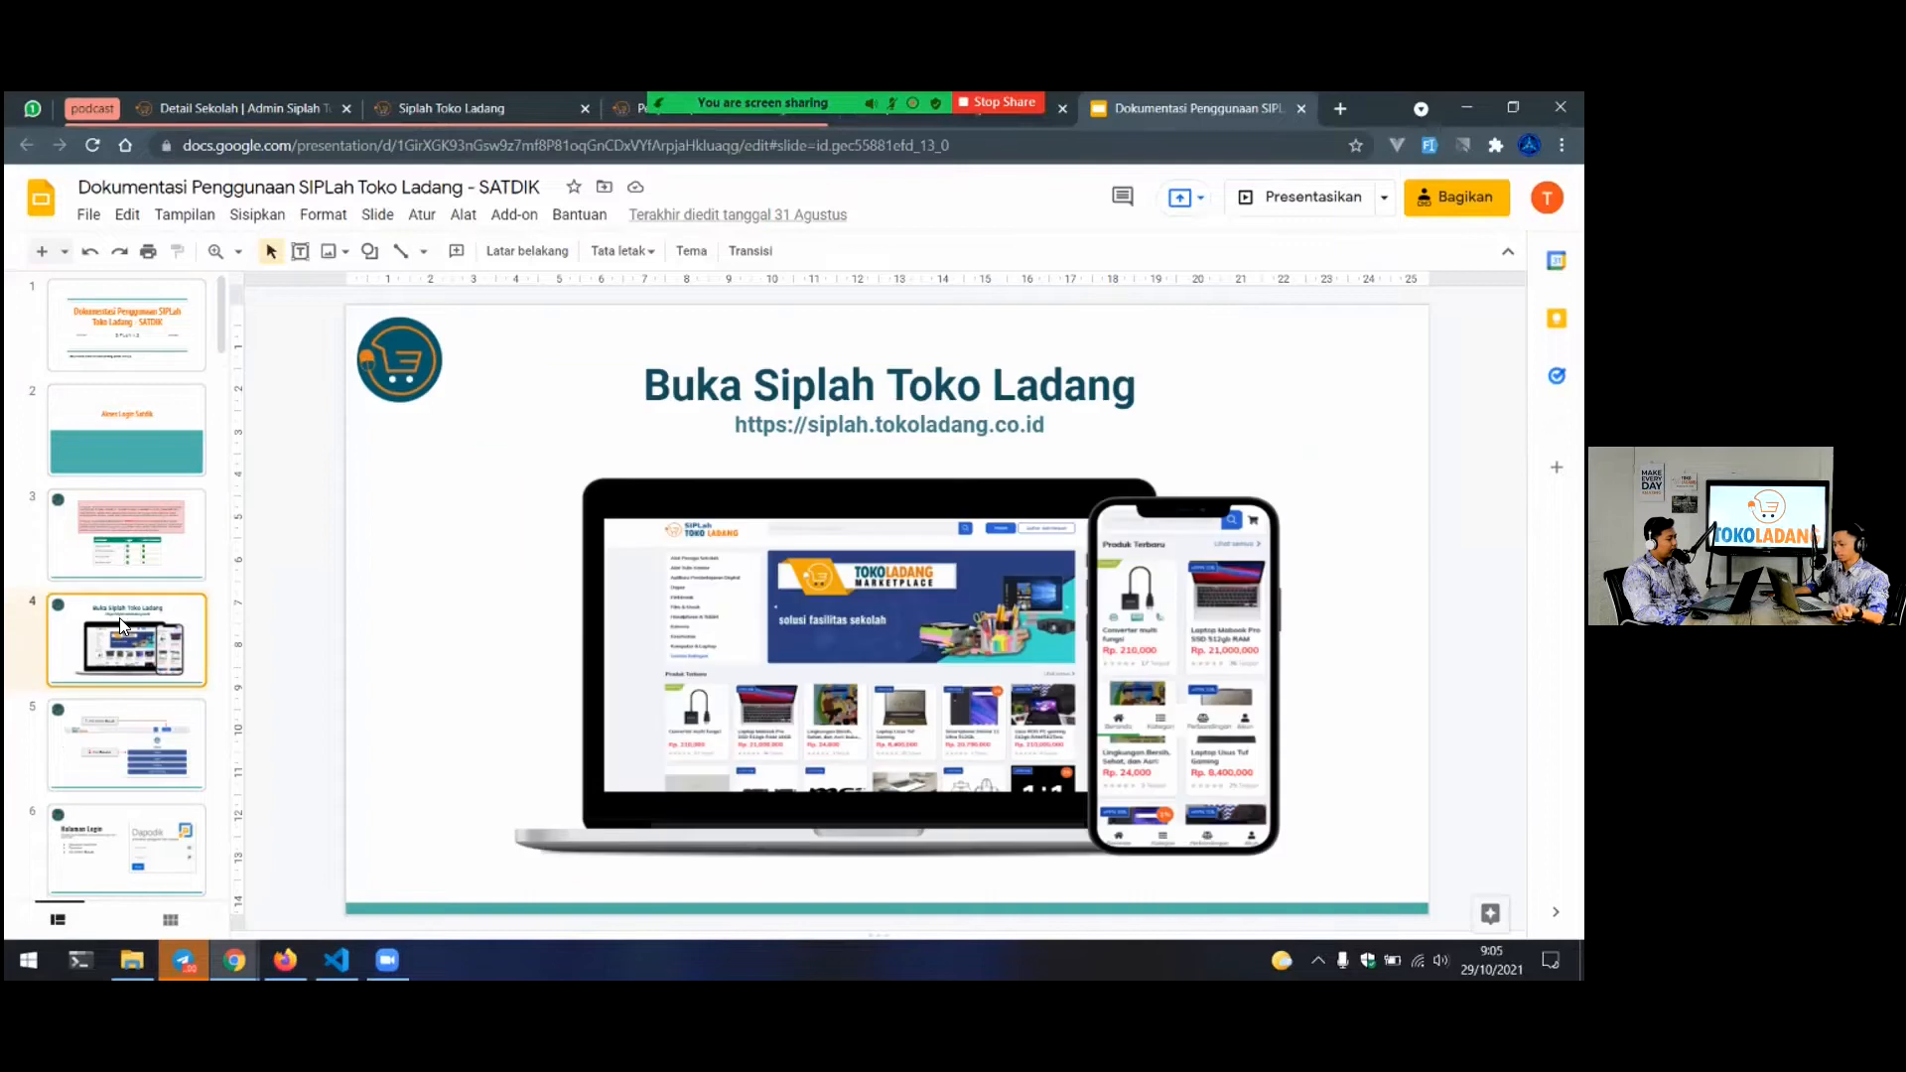
{"action": "scroll", "coordinate": [132, 660], "scroll_direction": "down", "scroll_amount": 2}
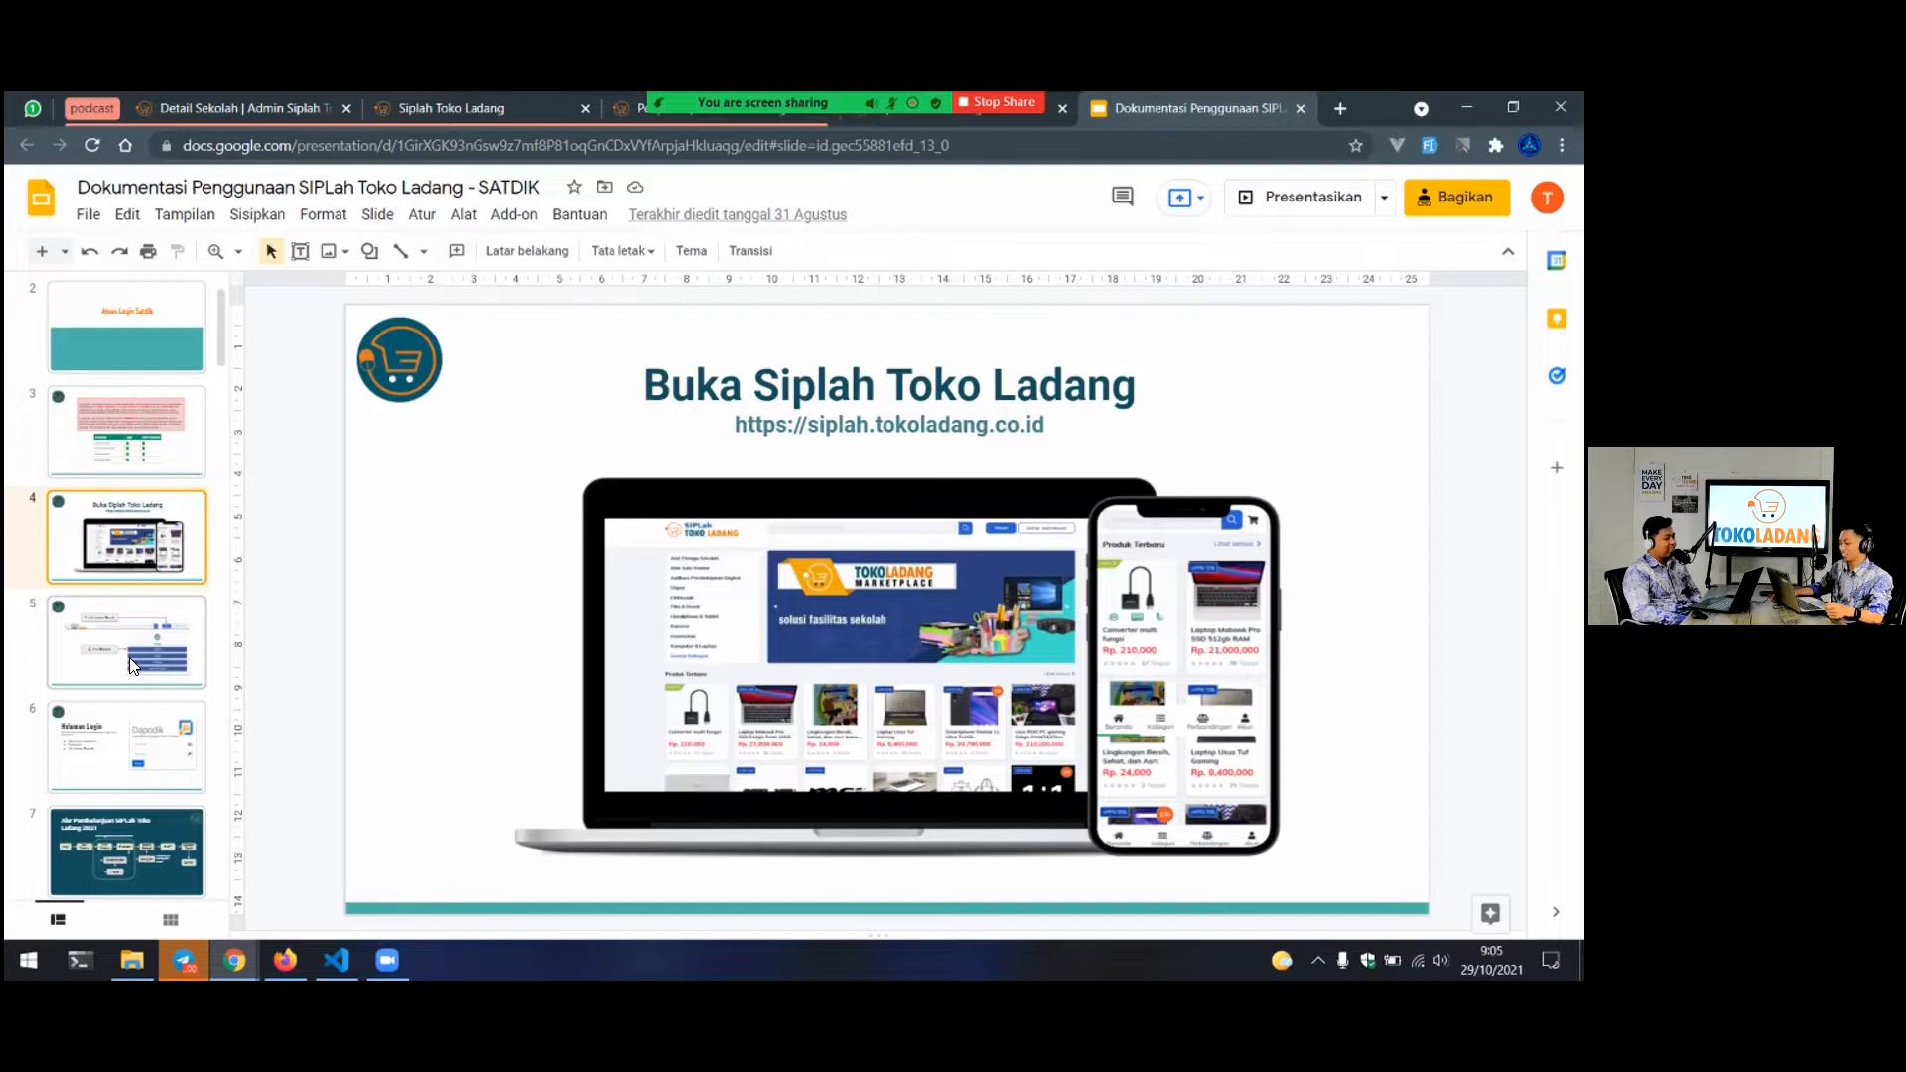
{"action": "scroll", "coordinate": [147, 721], "scroll_direction": "down", "scroll_amount": 1}
{"action": "left_click", "coordinate": [148, 722]}
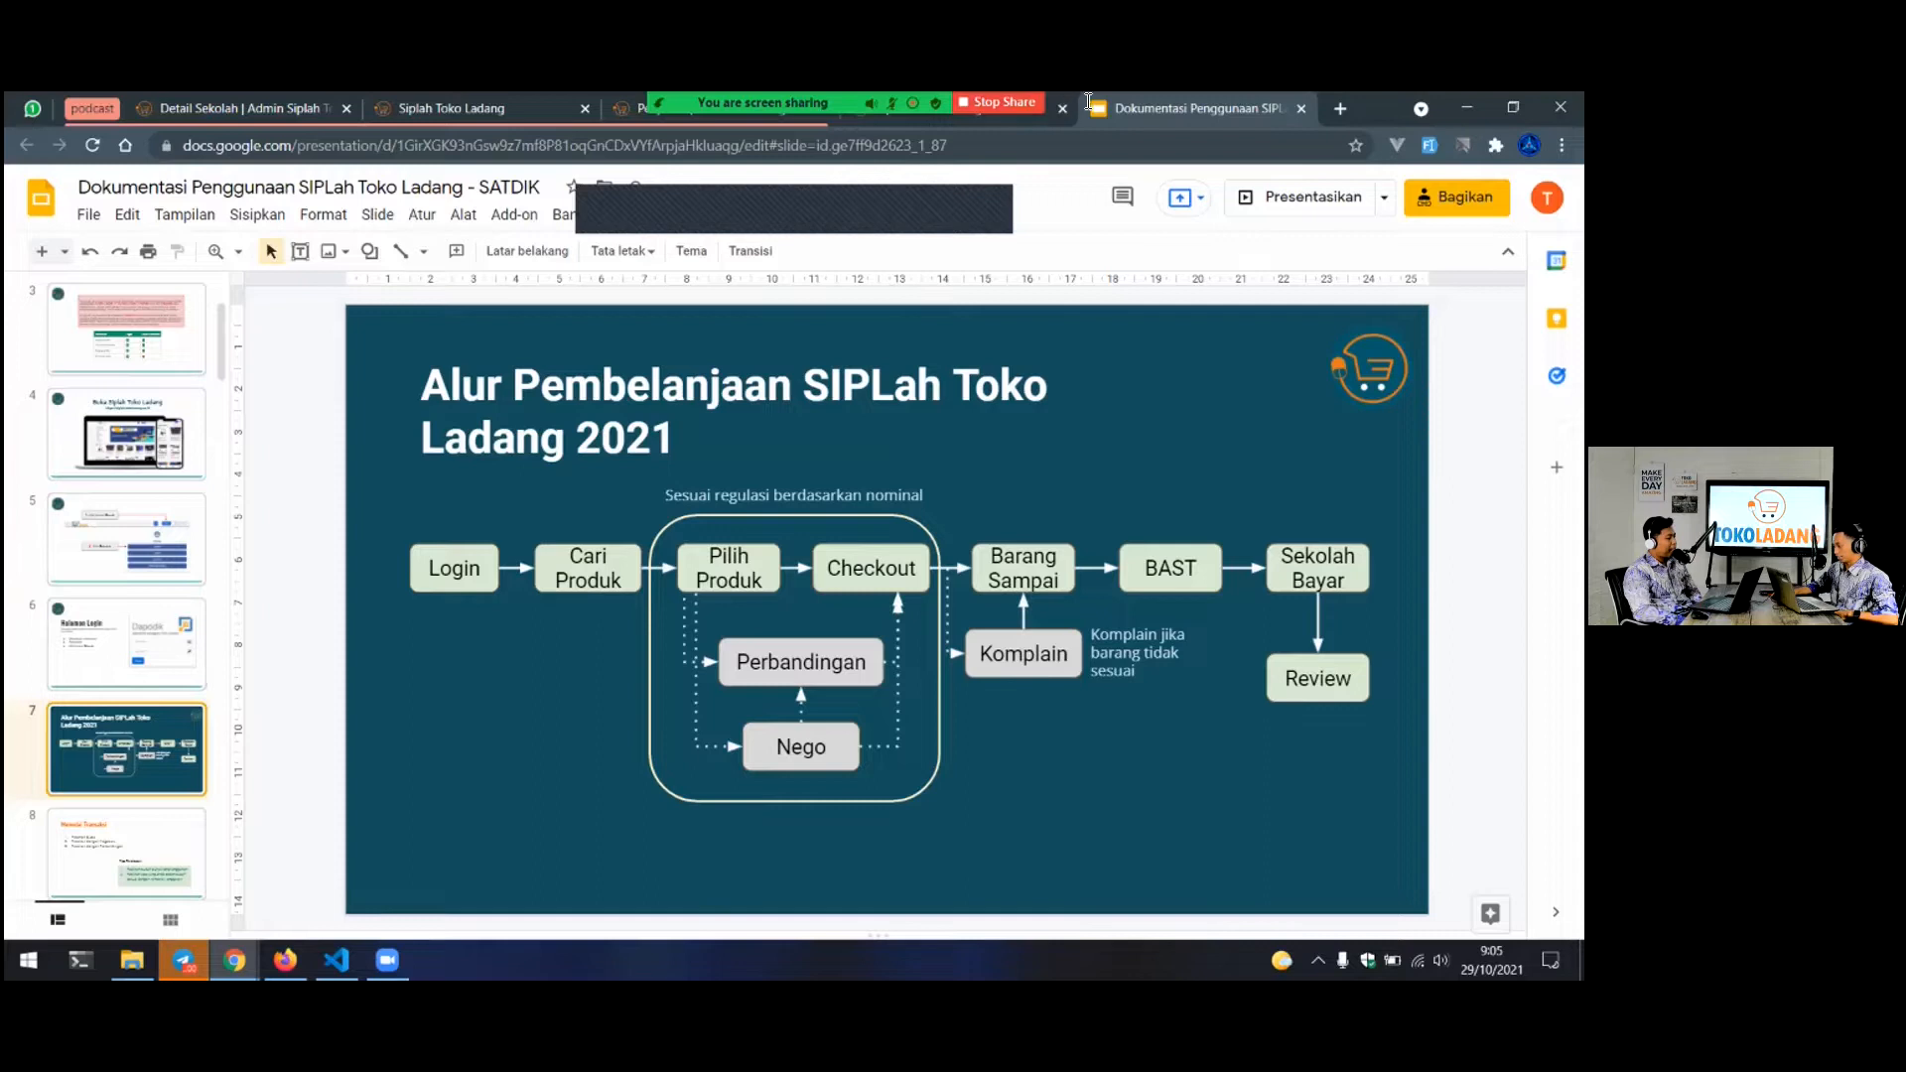
Dismiss the notice on the live SIPLah site, view the Sekolah login page from the Masuk options, and close that page
{"action": "left_click", "coordinate": [1037, 118]}
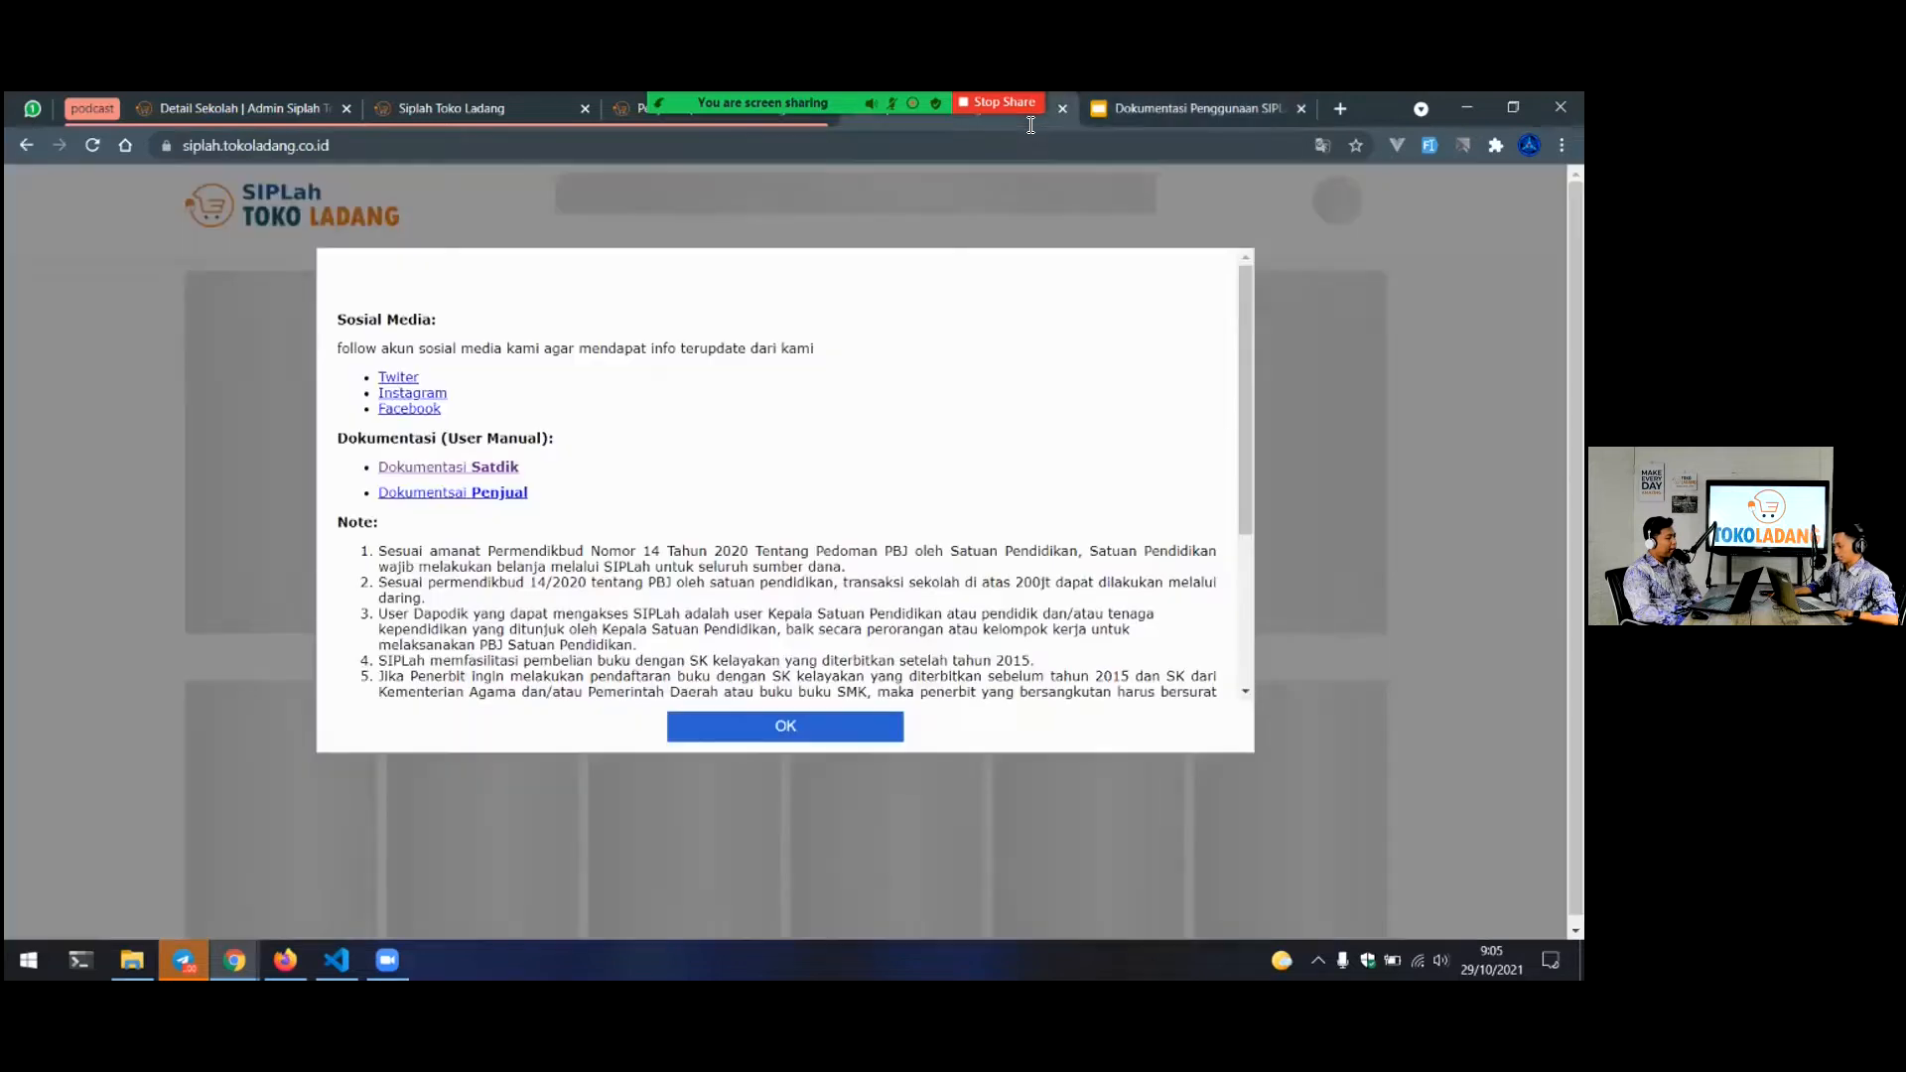
{"action": "left_click", "coordinate": [752, 734]}
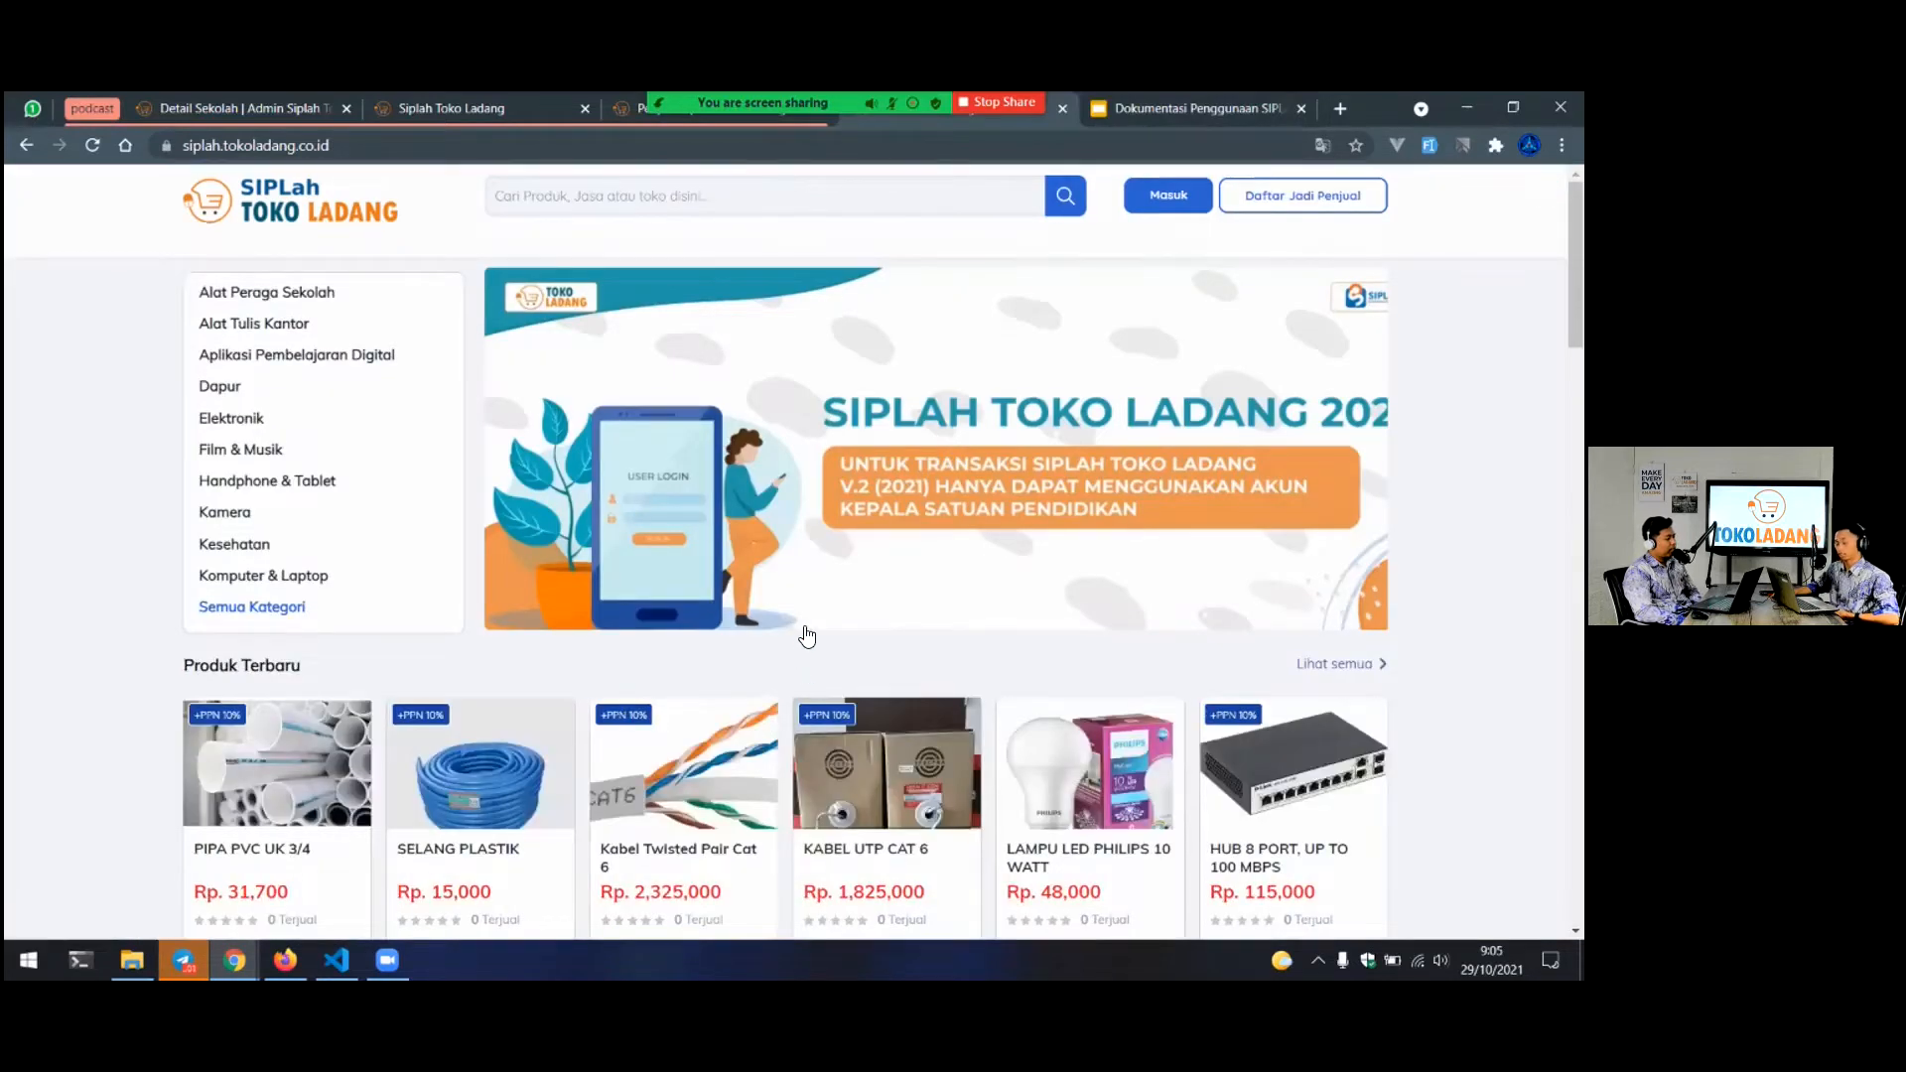
{"action": "left_click", "coordinate": [1162, 196]}
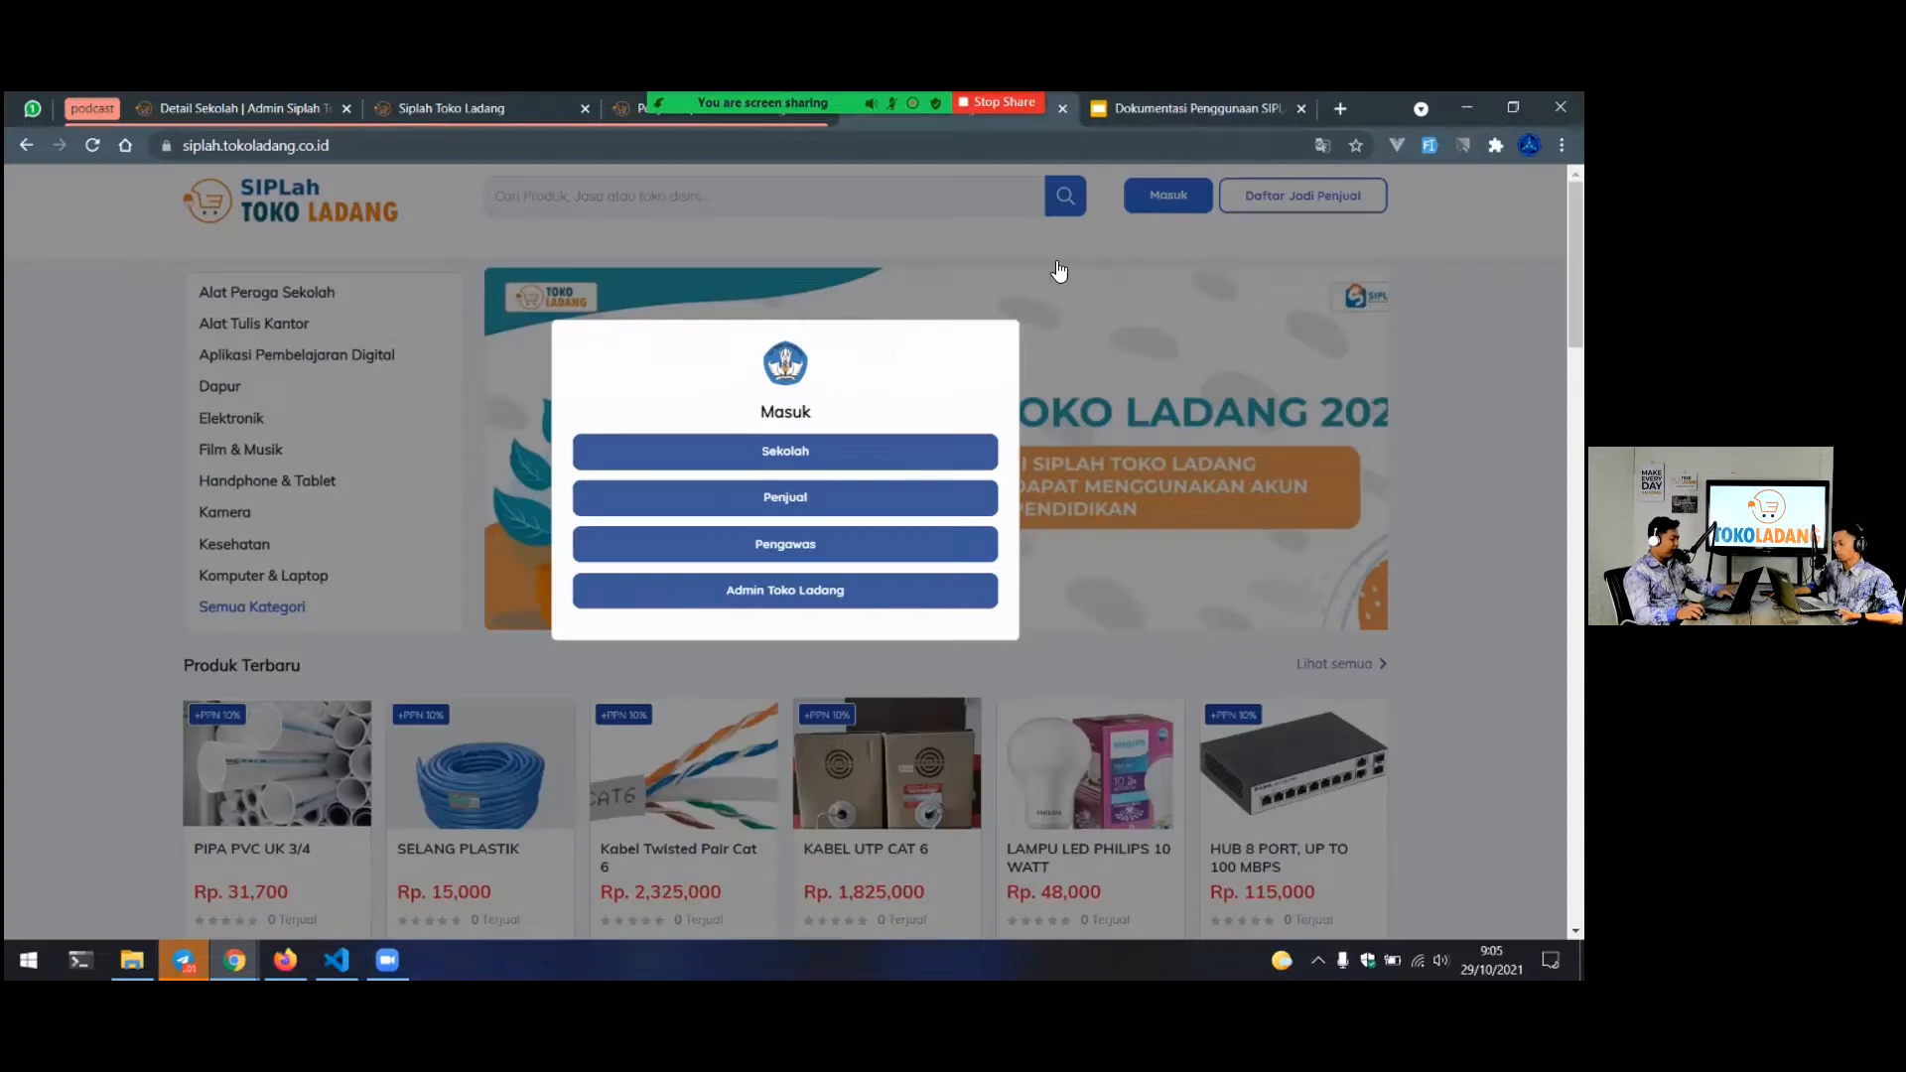
{"action": "left_click", "coordinate": [1160, 199]}
{"action": "left_click", "coordinate": [1163, 197]}
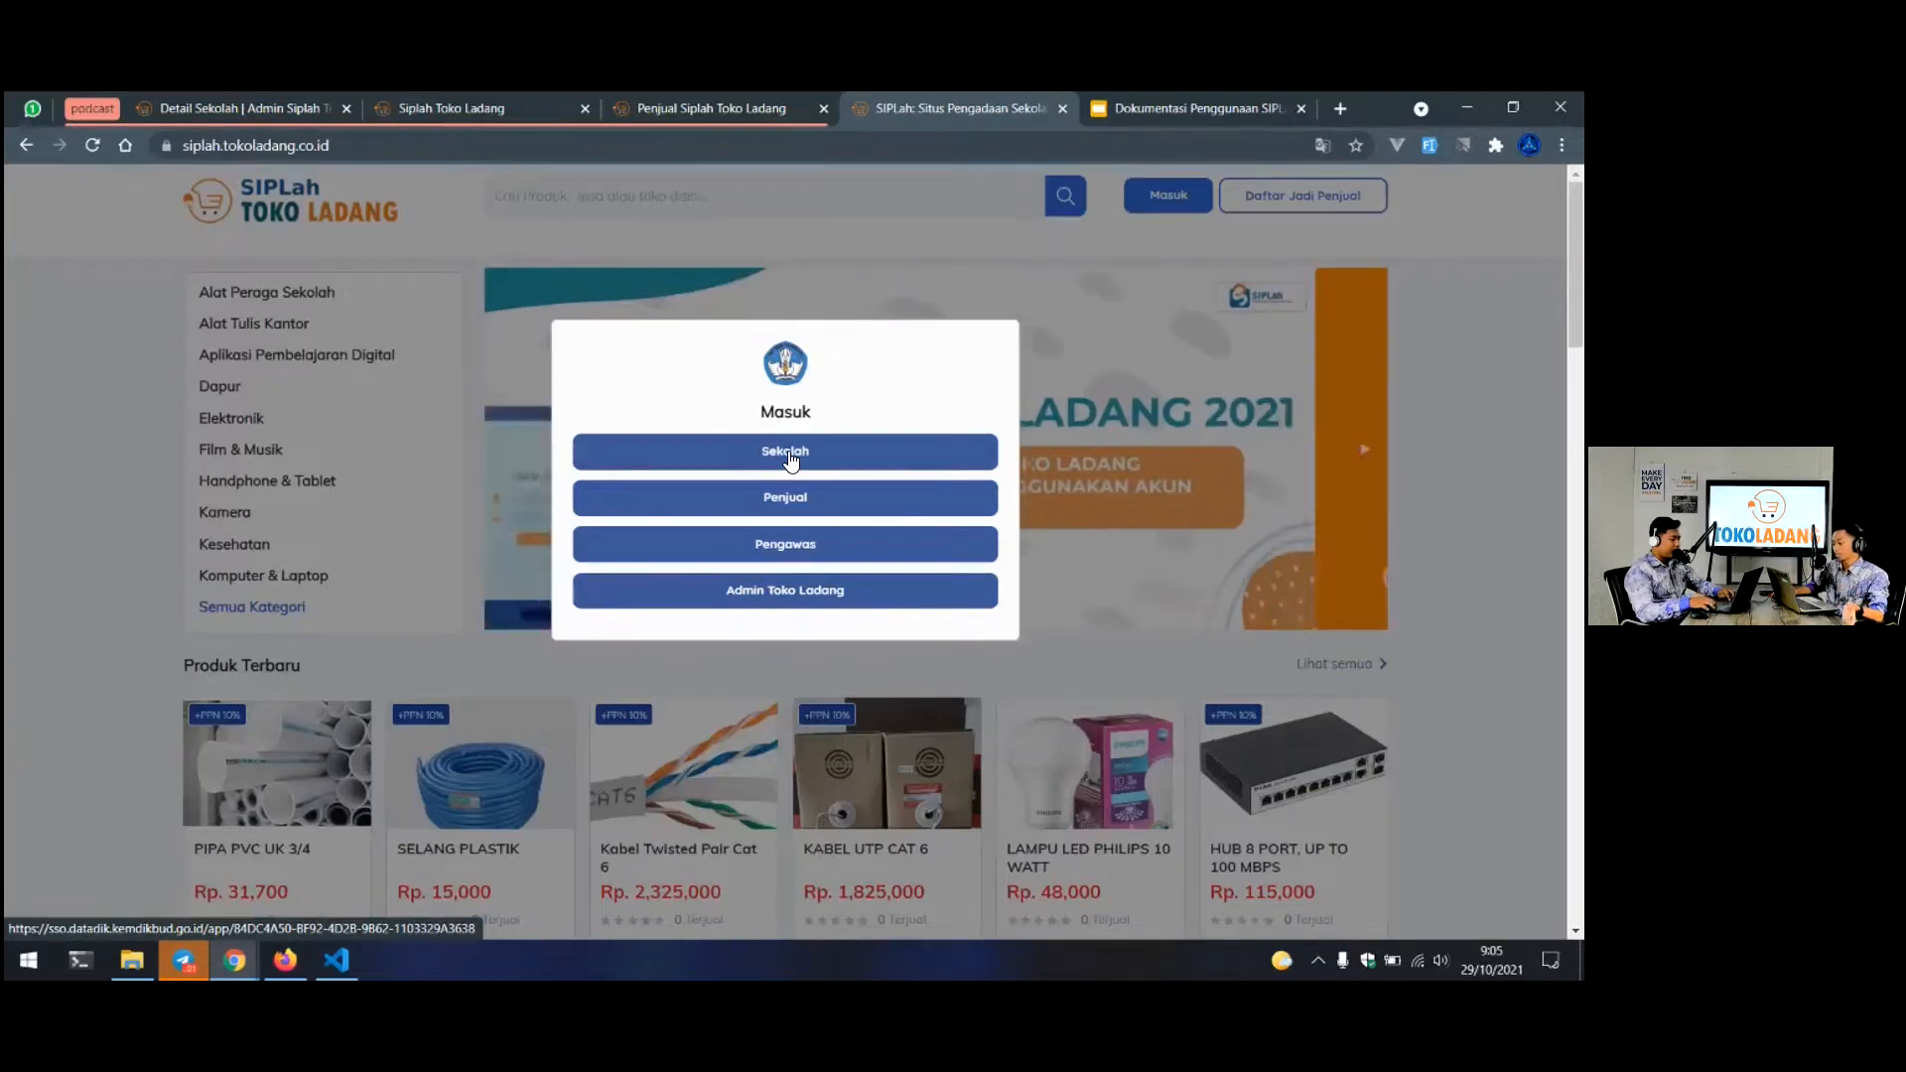
{"action": "left_click", "coordinate": [790, 453]}
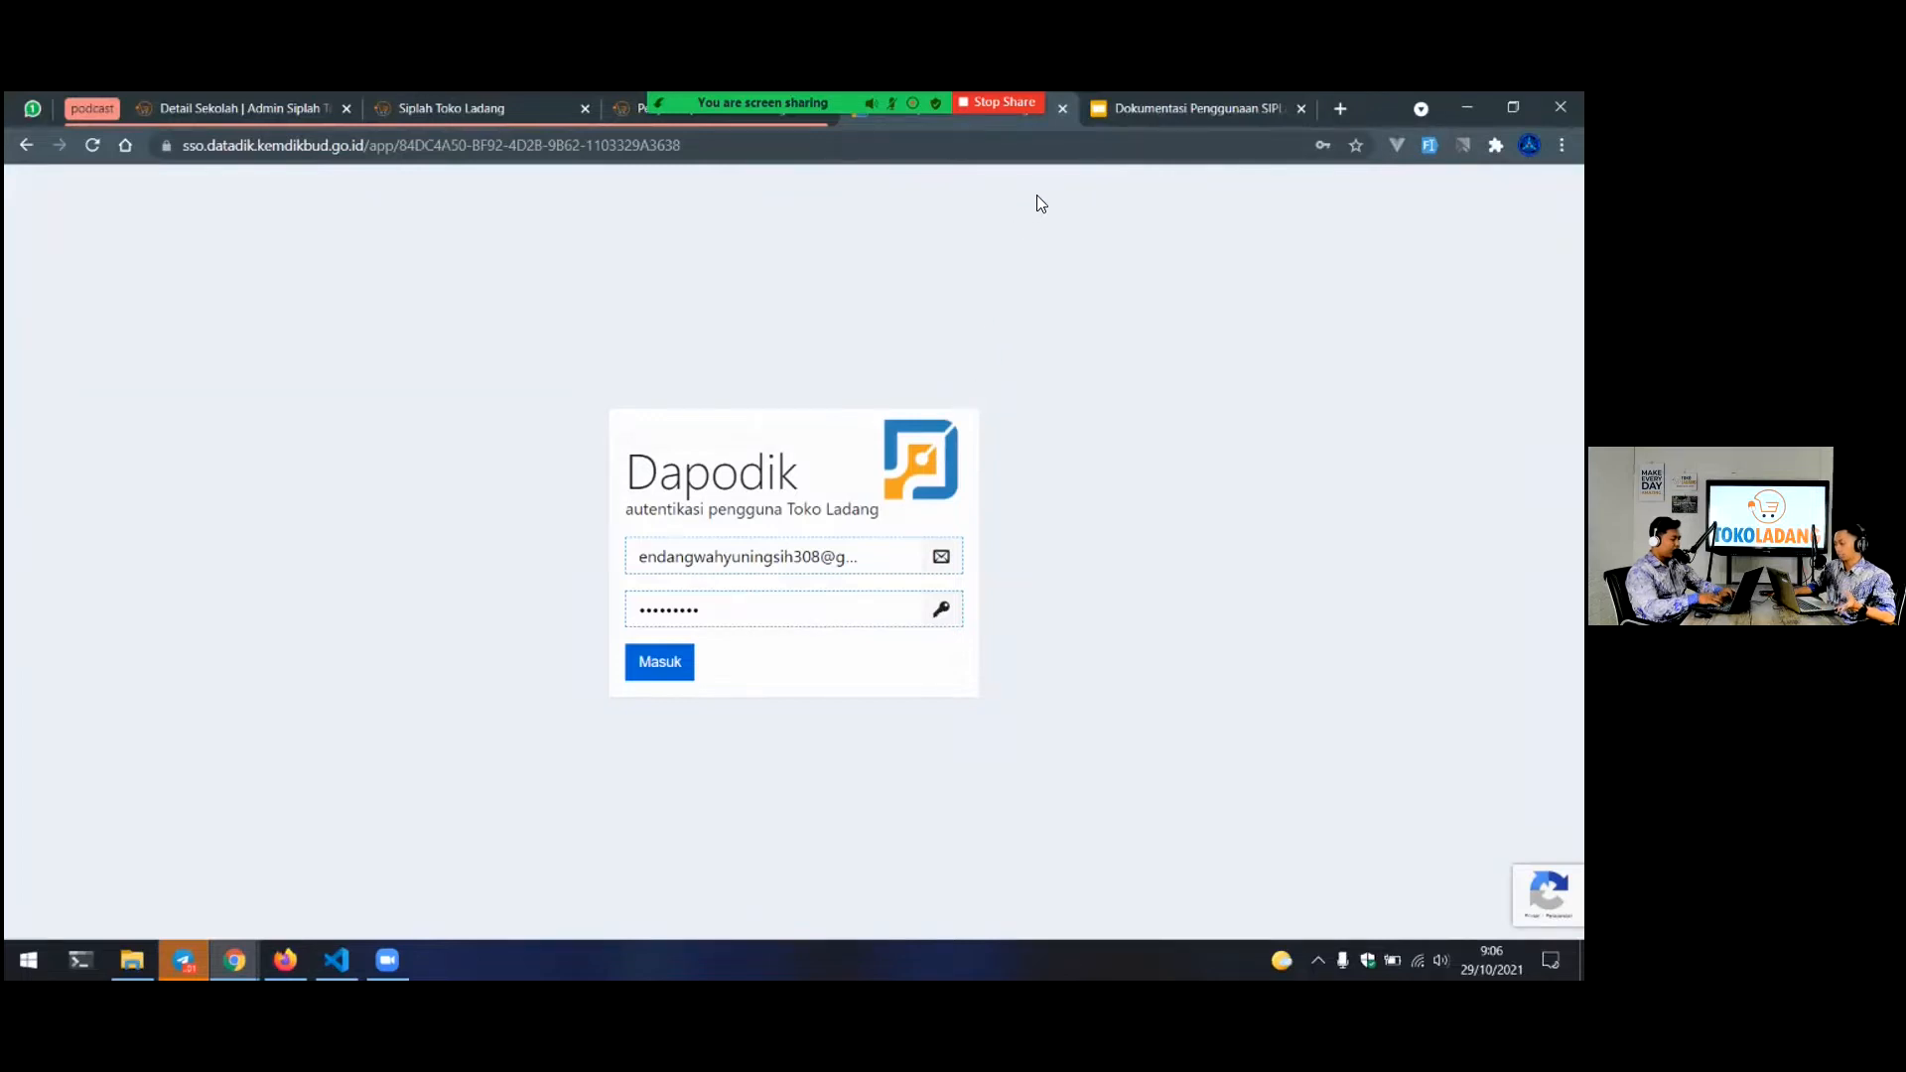
{"action": "left_click", "coordinate": [1062, 113]}
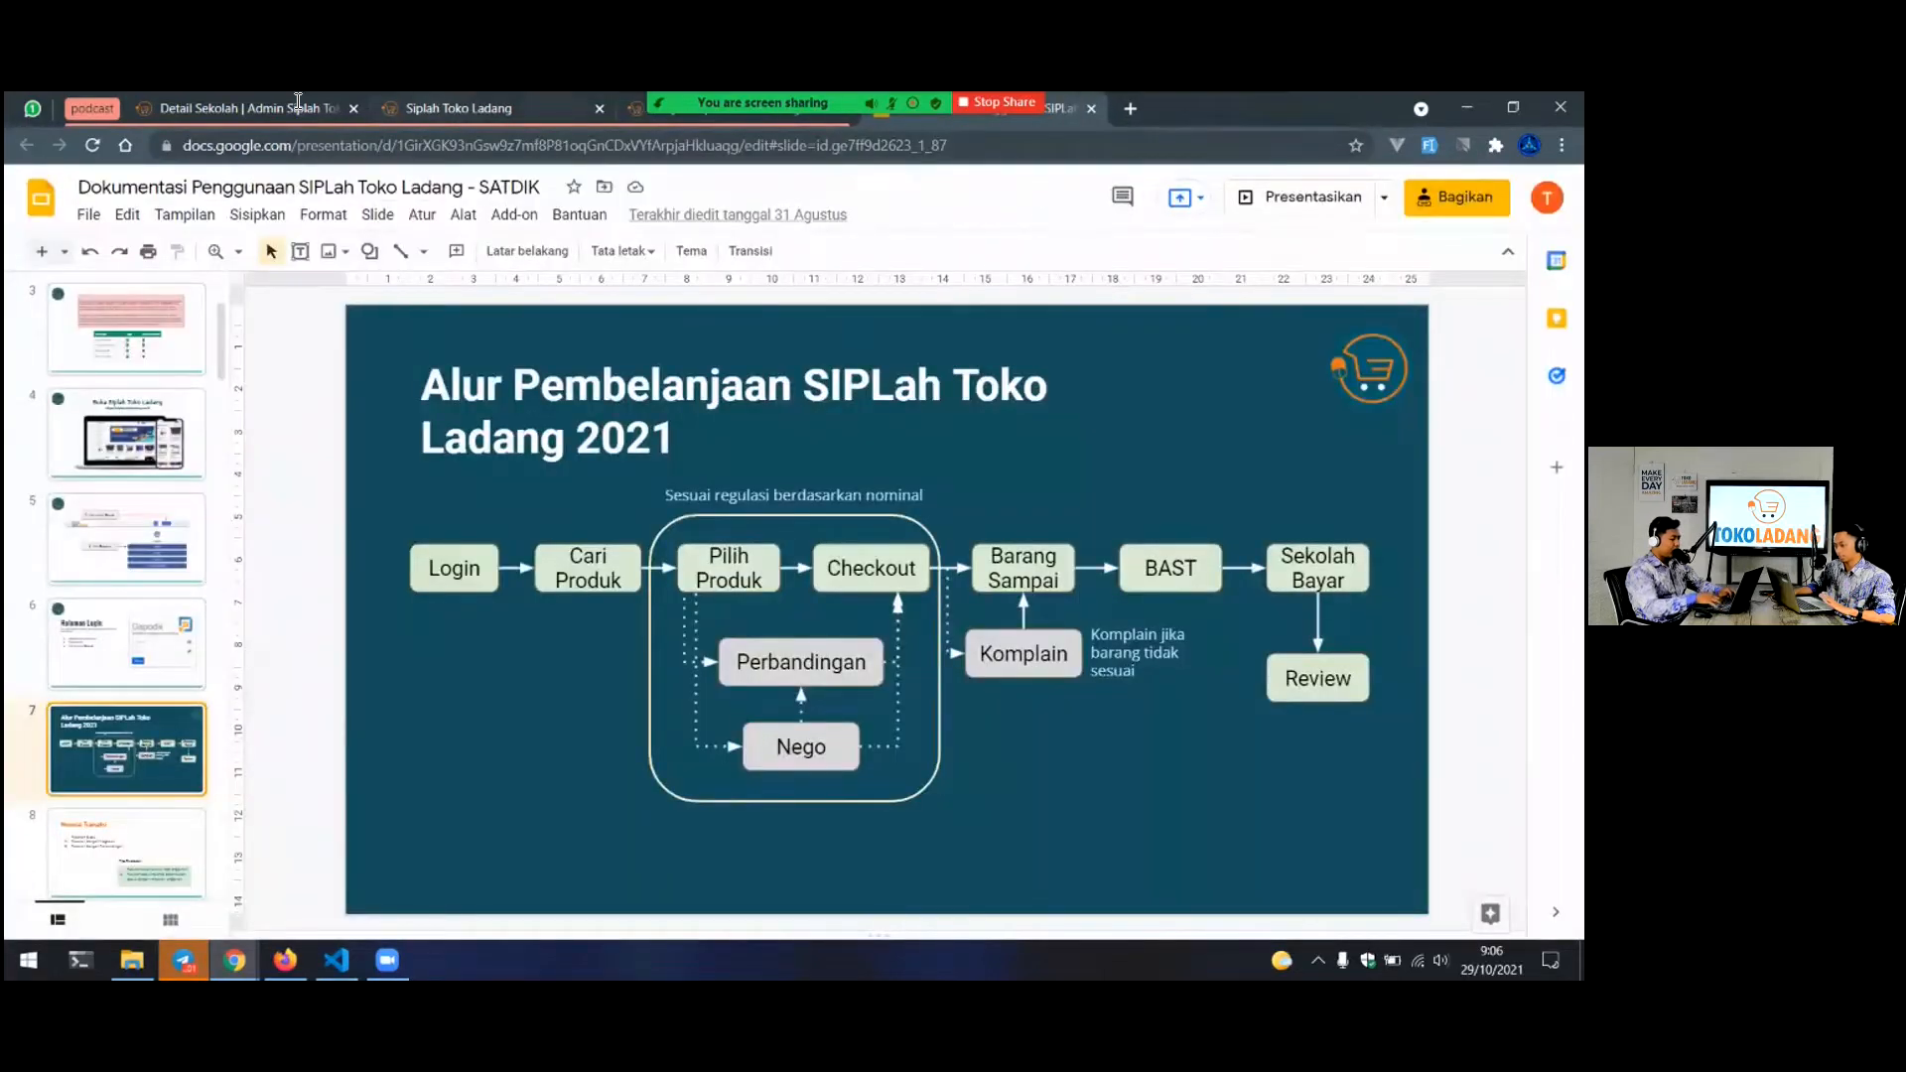
Switch to the staging SIPLah Toko Ladang site and dismiss its opening notice
{"action": "left_click", "coordinate": [457, 105]}
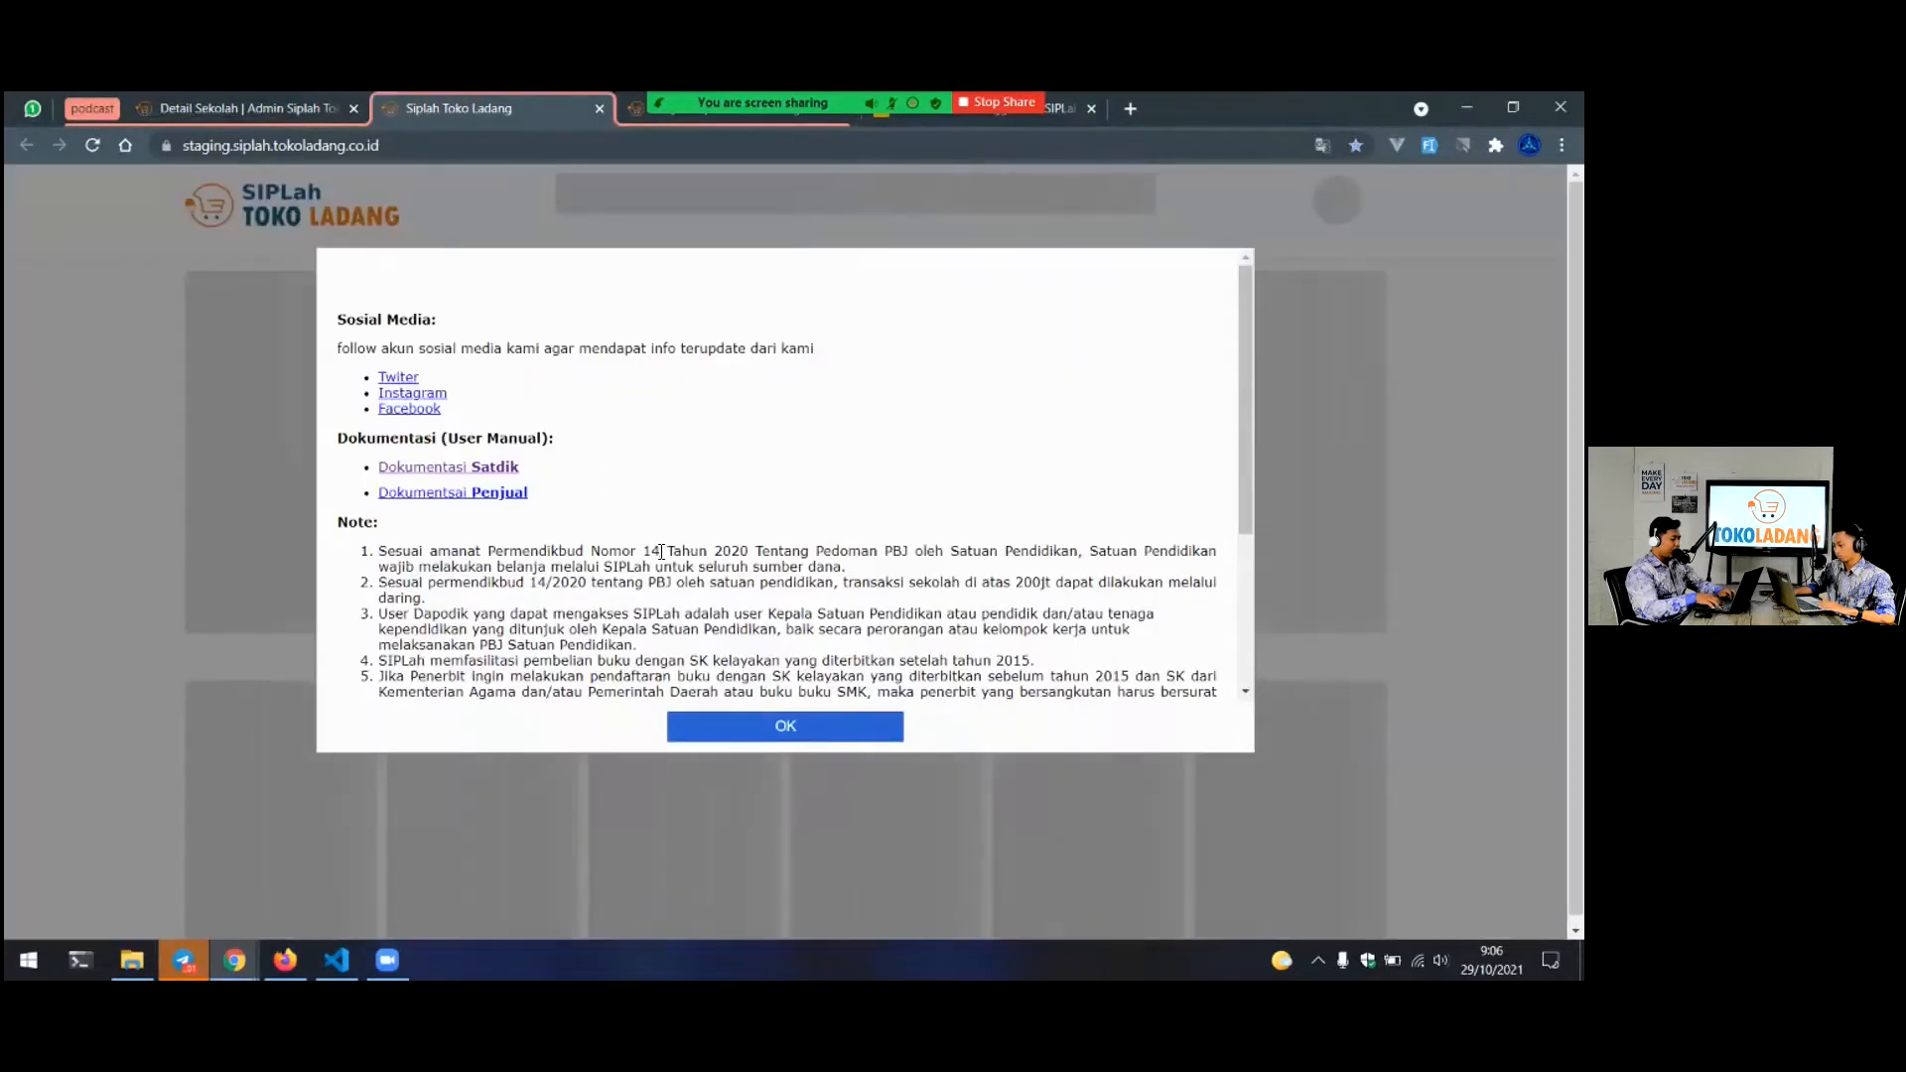
{"action": "left_click", "coordinate": [817, 720]}
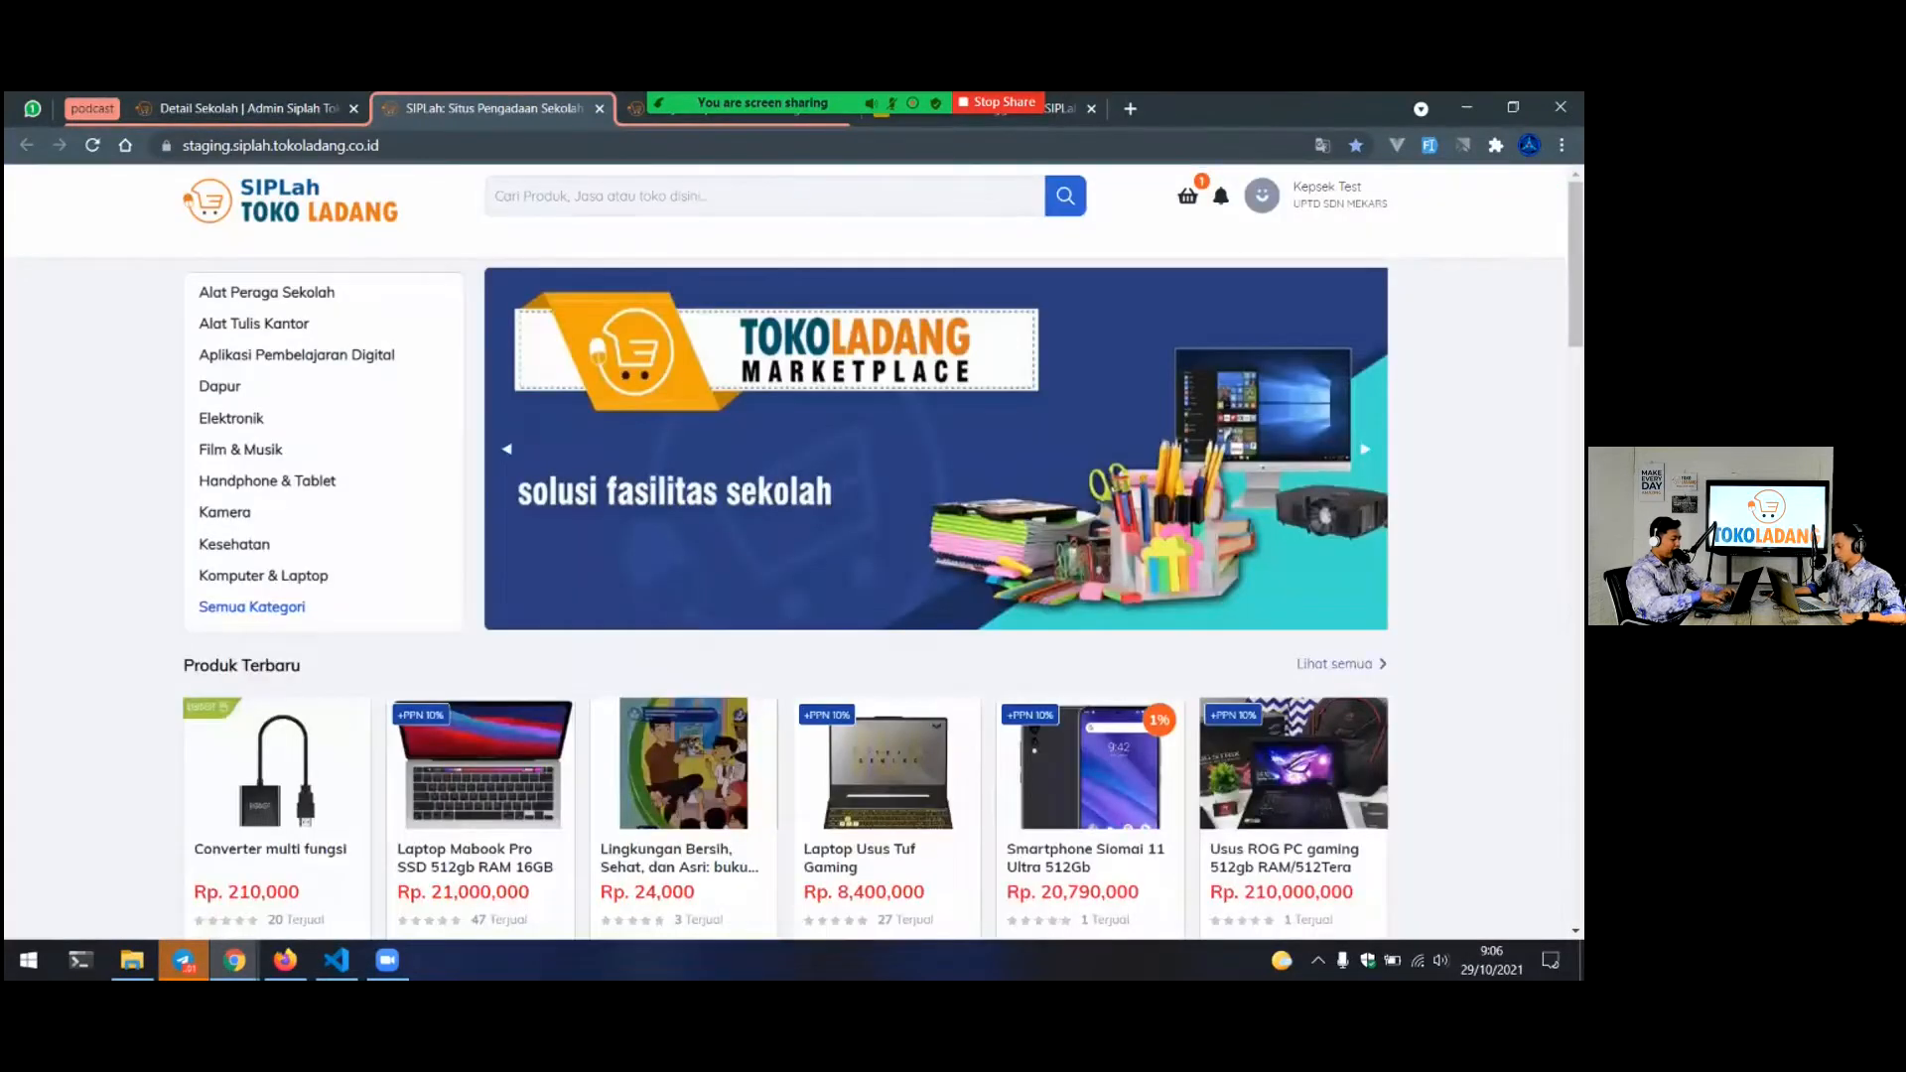
{"action": "left_click", "coordinate": [1265, 198]}
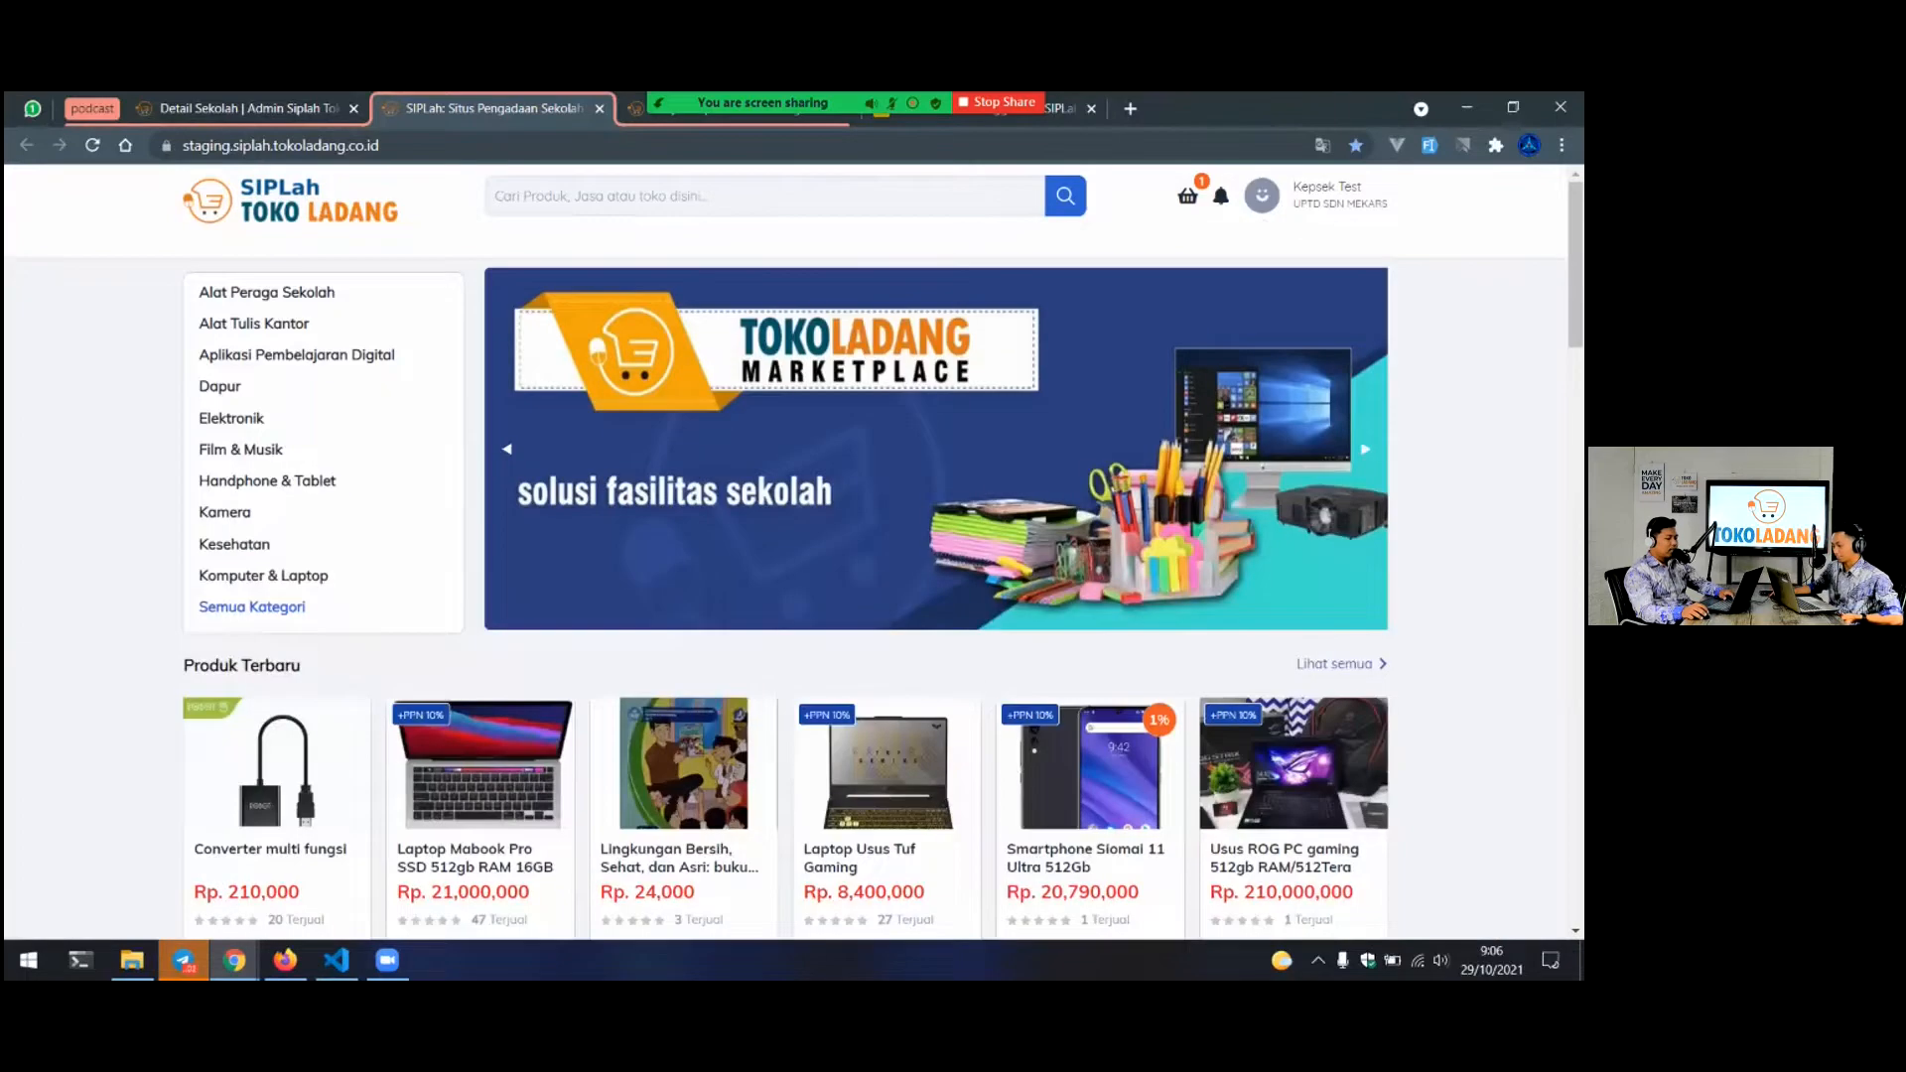
Return to the Satdik manual and view the "Memulai Transaksi" slide
{"action": "left_click", "coordinate": [1055, 114]}
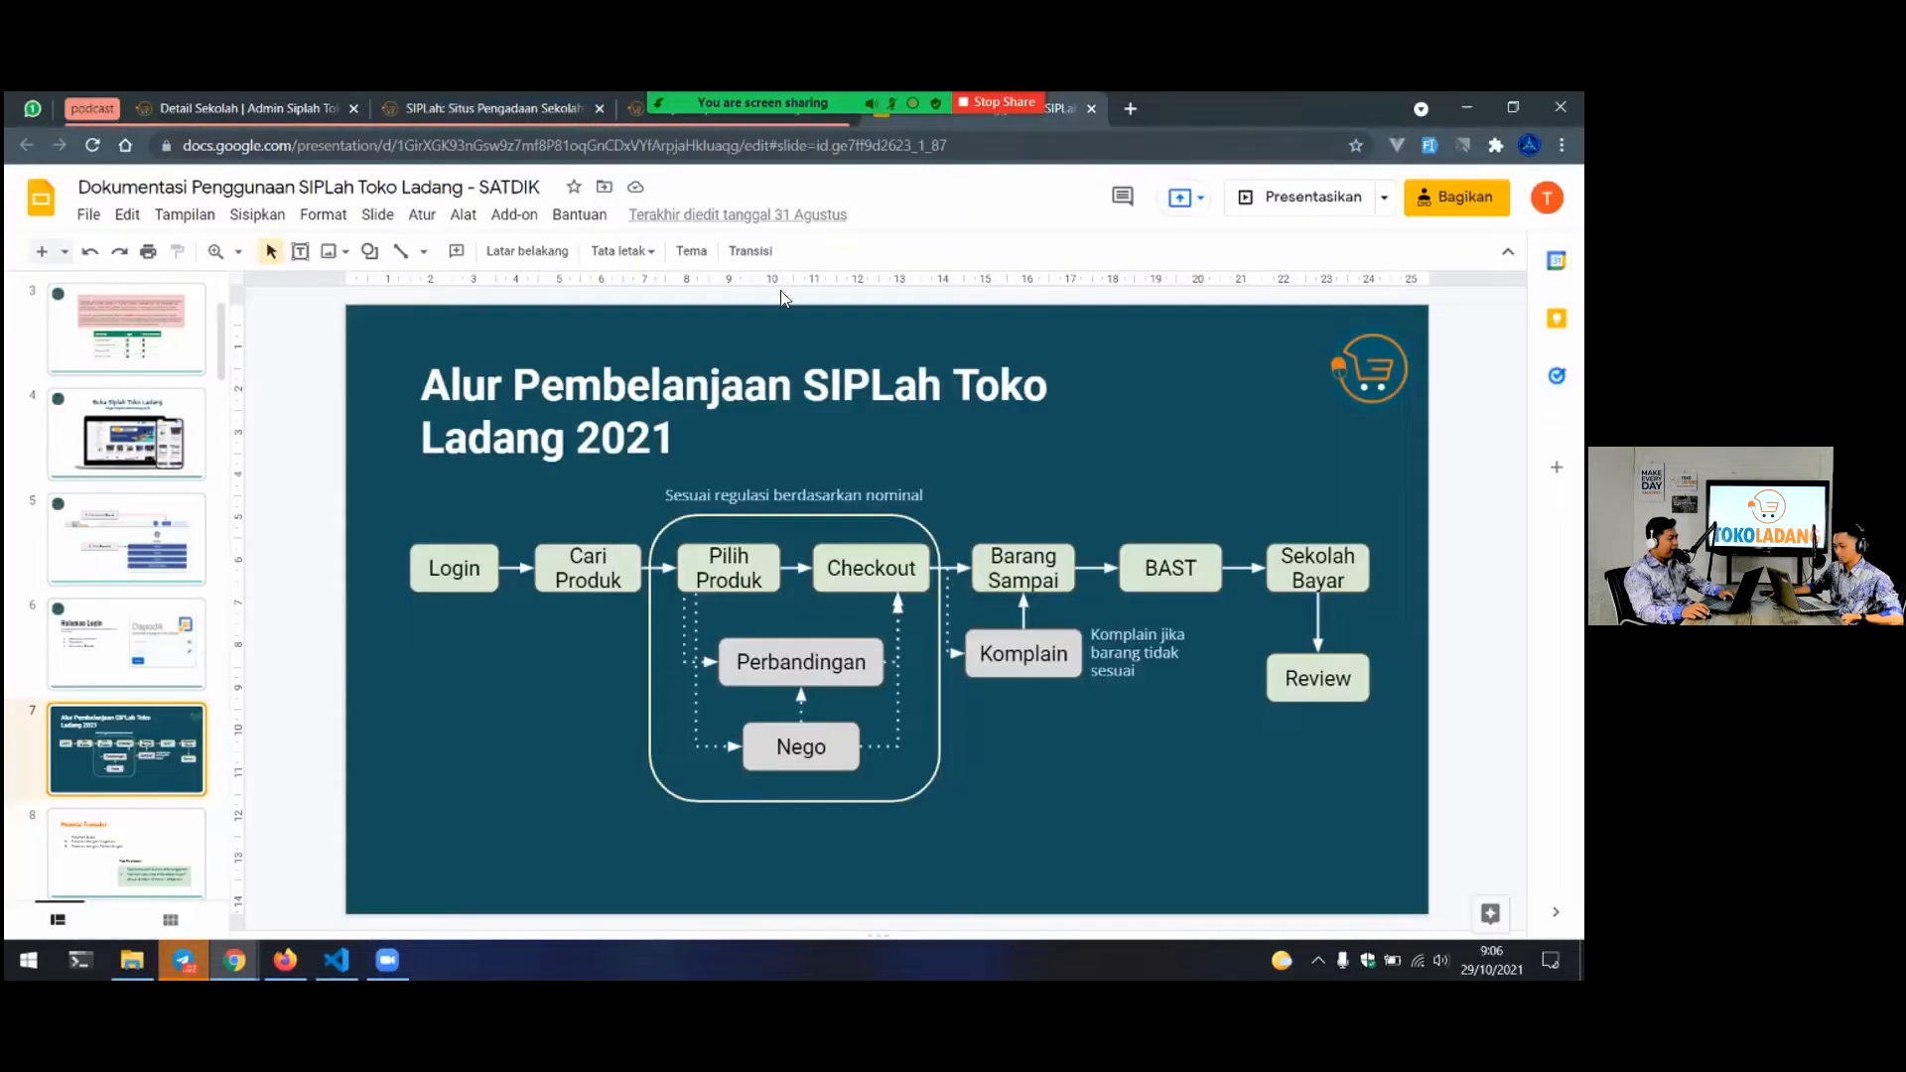
{"action": "scroll", "coordinate": [136, 645], "scroll_direction": "down", "scroll_amount": 2}
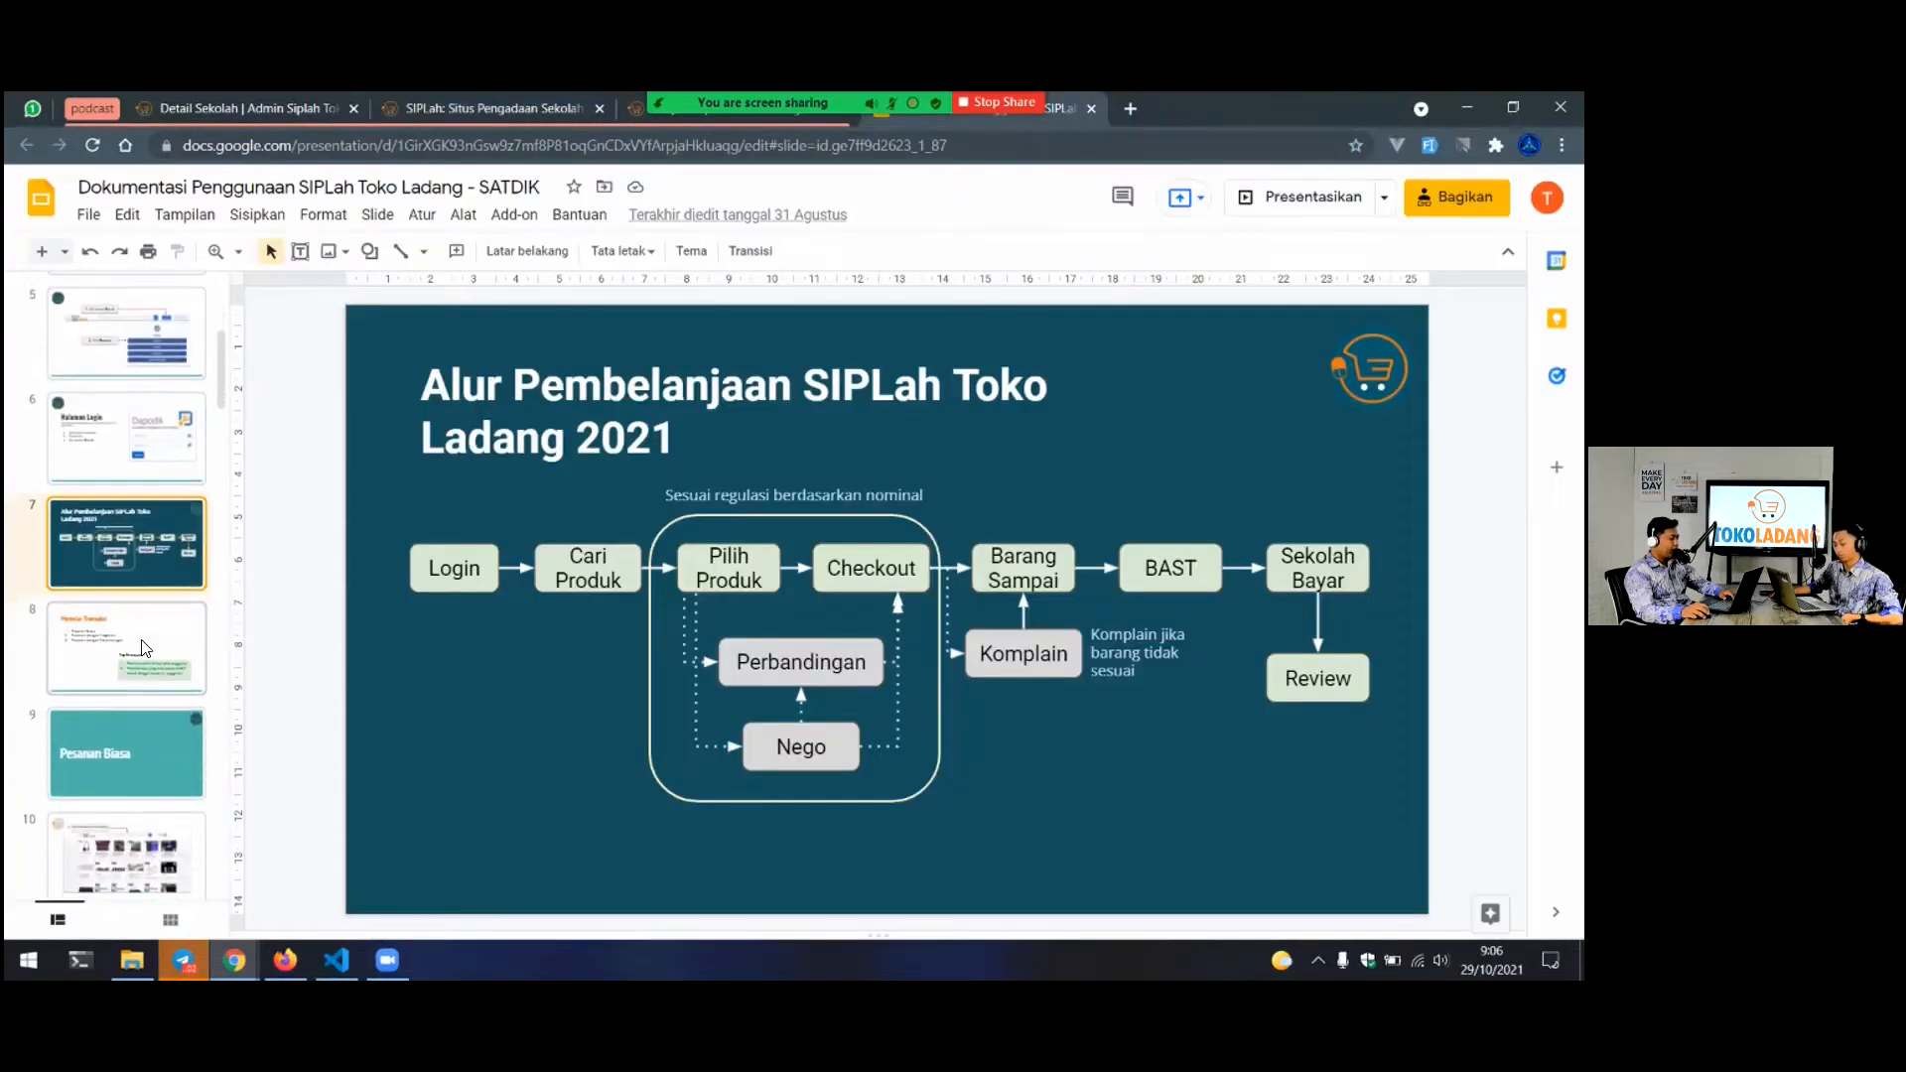
{"action": "left_click", "coordinate": [147, 649]}
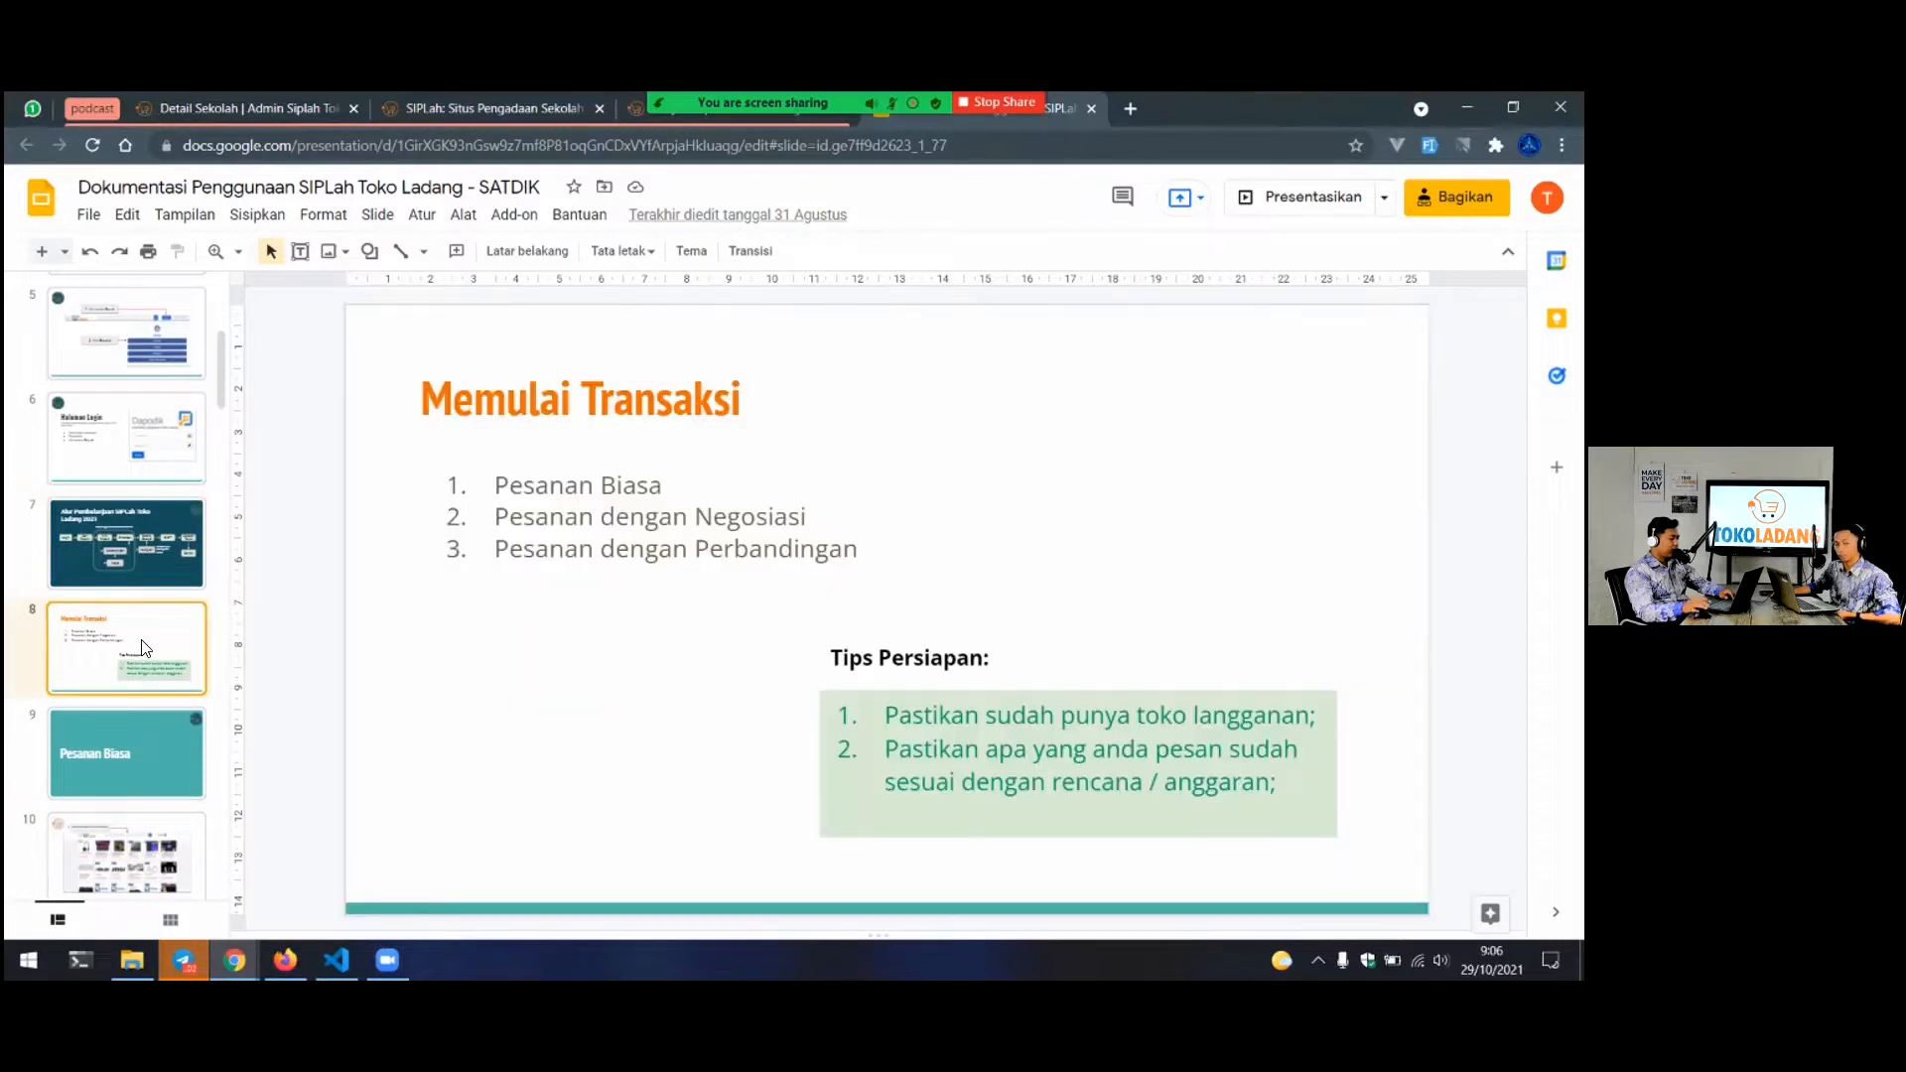
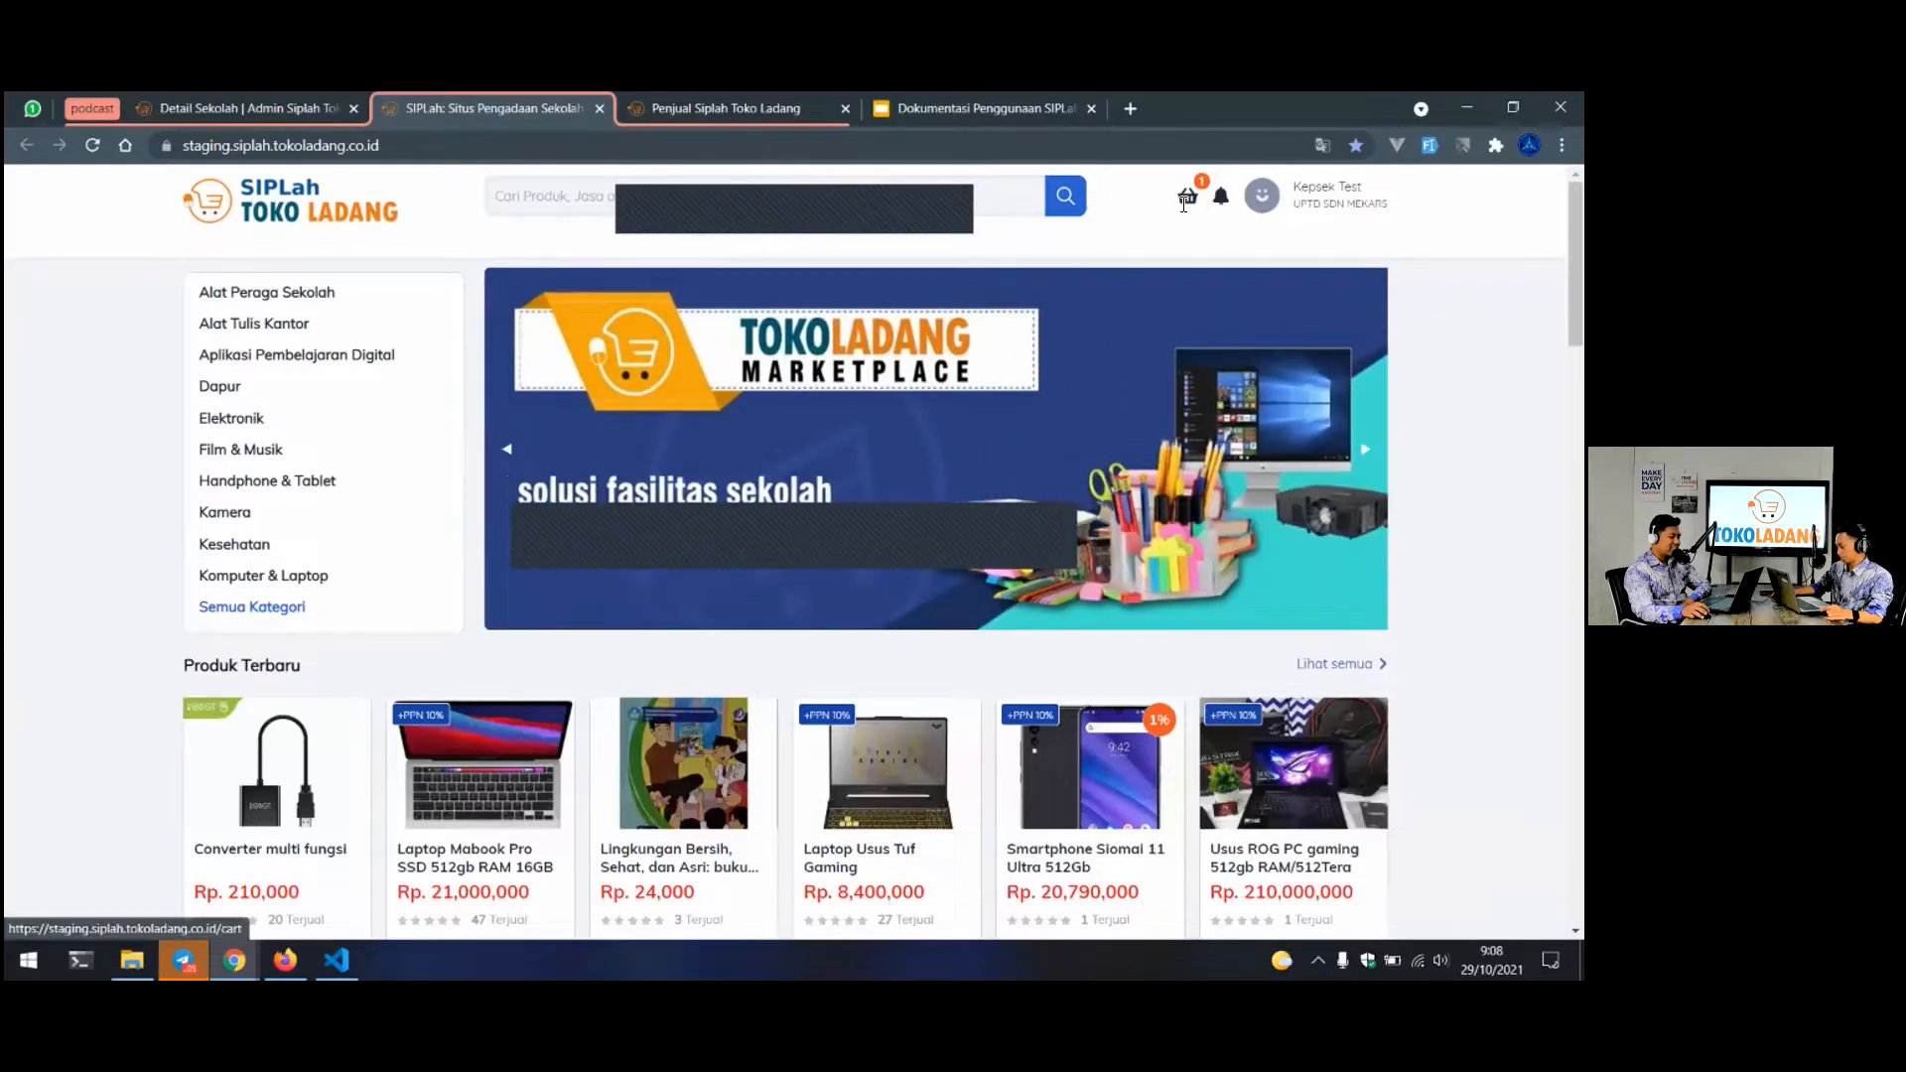
Remove the Power Bank Namura 10.000 mah from the staging site's shopping cart and return to the home page
{"action": "left_click", "coordinate": [1185, 199]}
{"action": "left_click", "coordinate": [1057, 502]}
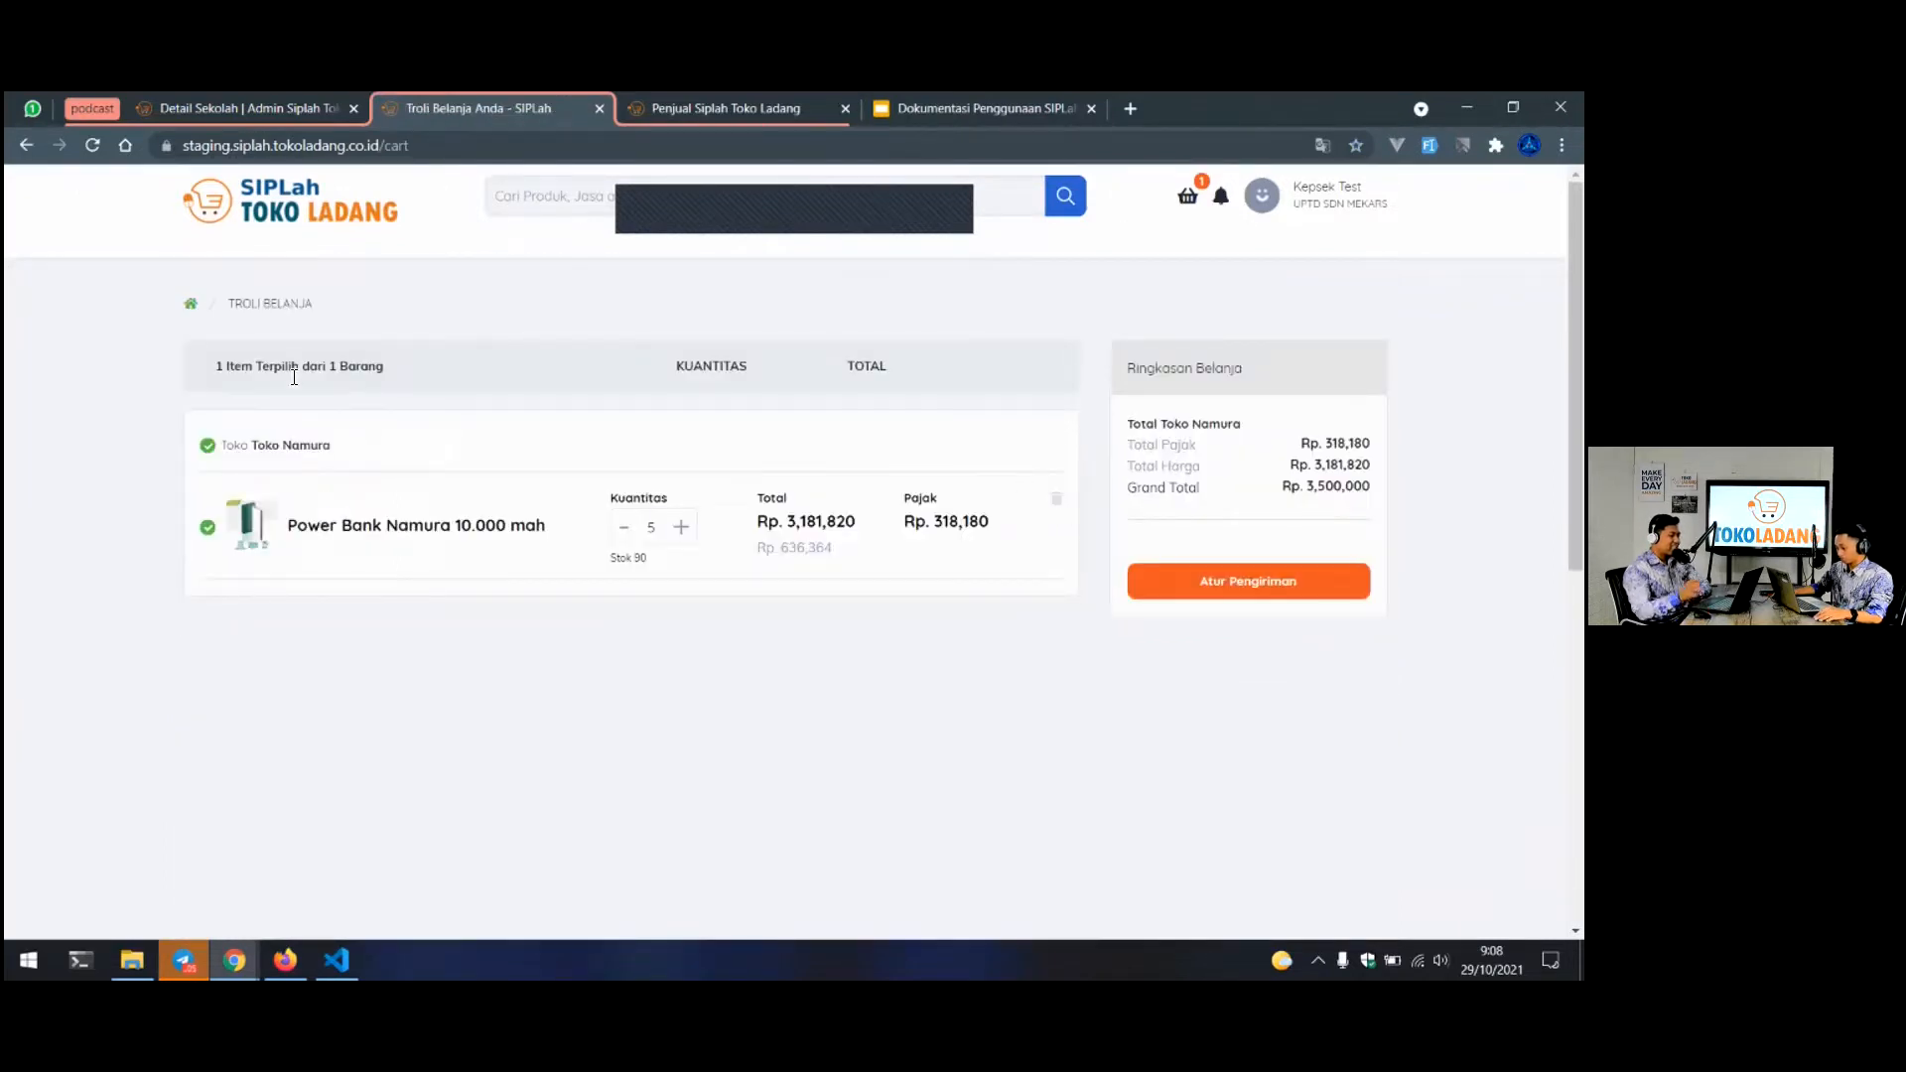
{"action": "left_click", "coordinate": [784, 534]}
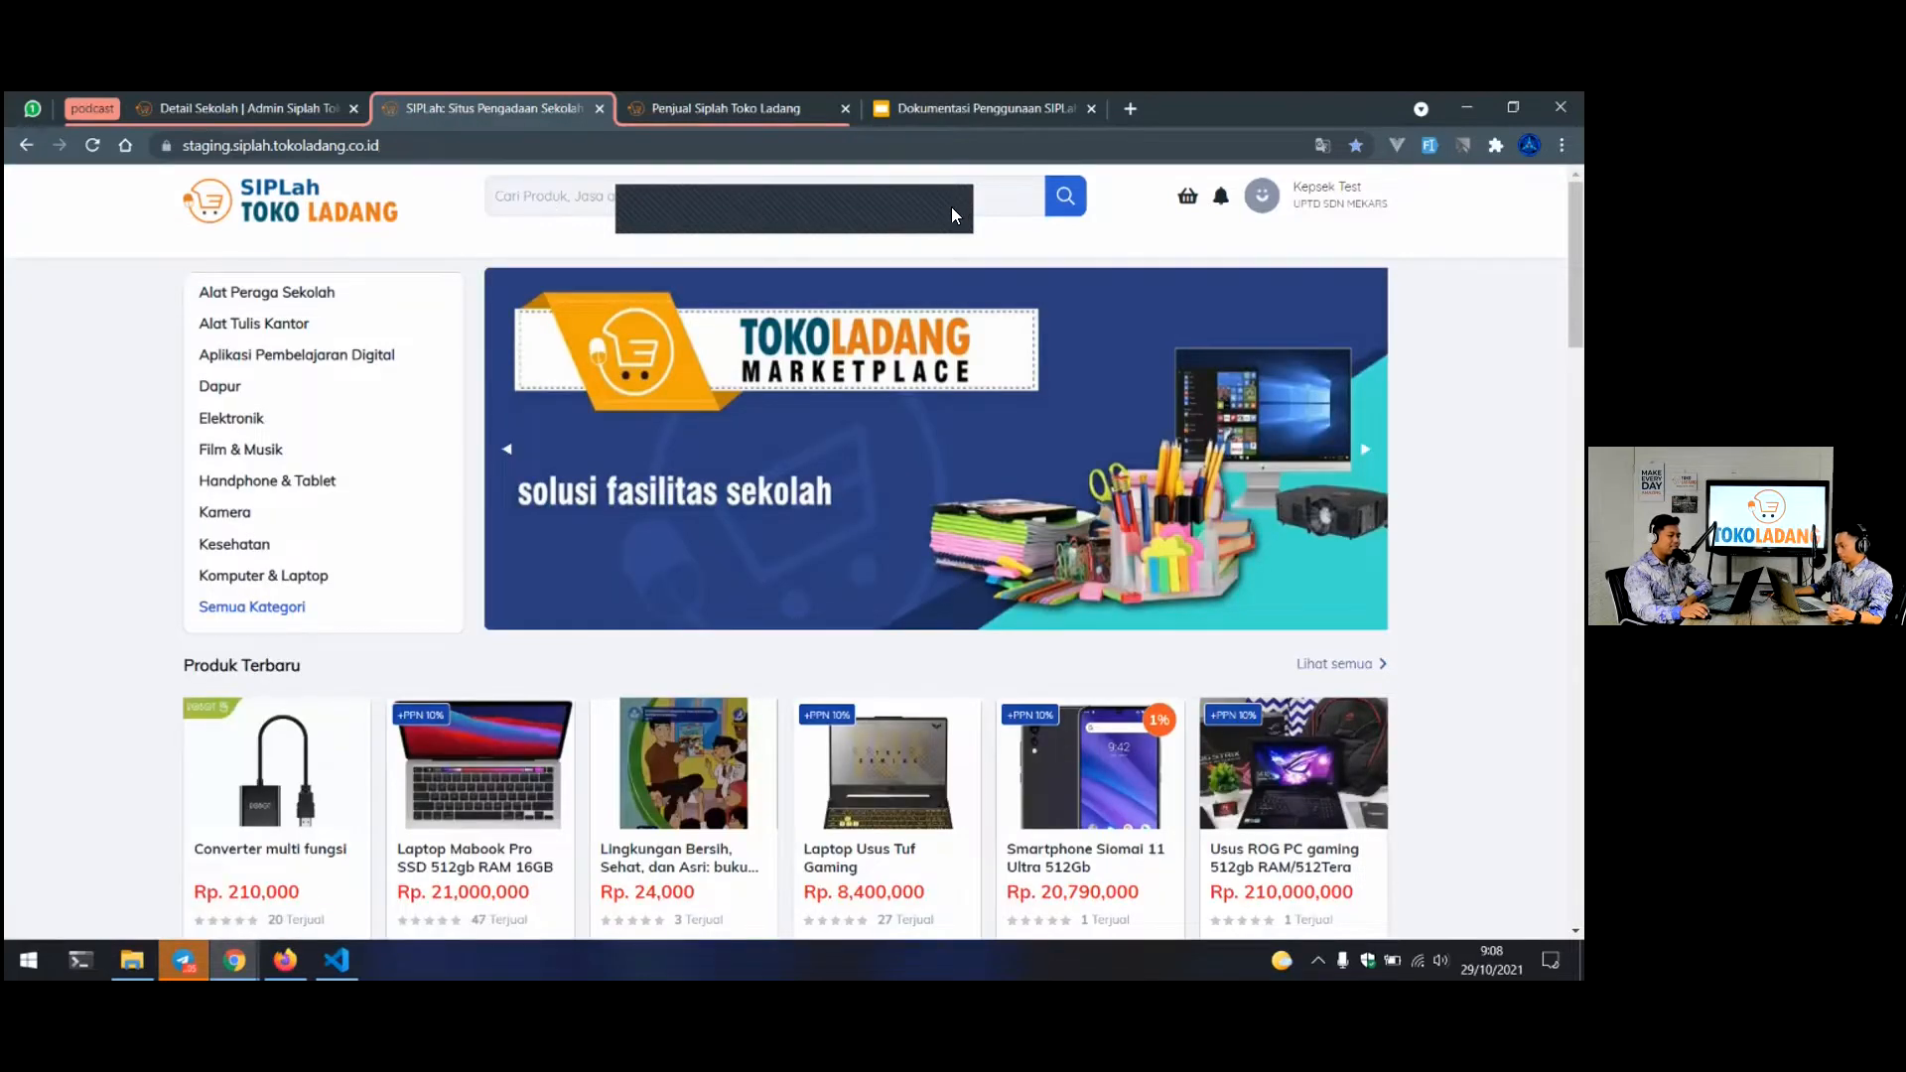
Search the staging site's stores for "namura" and open the Toko Namura store page
{"action": "left_click", "coordinate": [699, 207]}
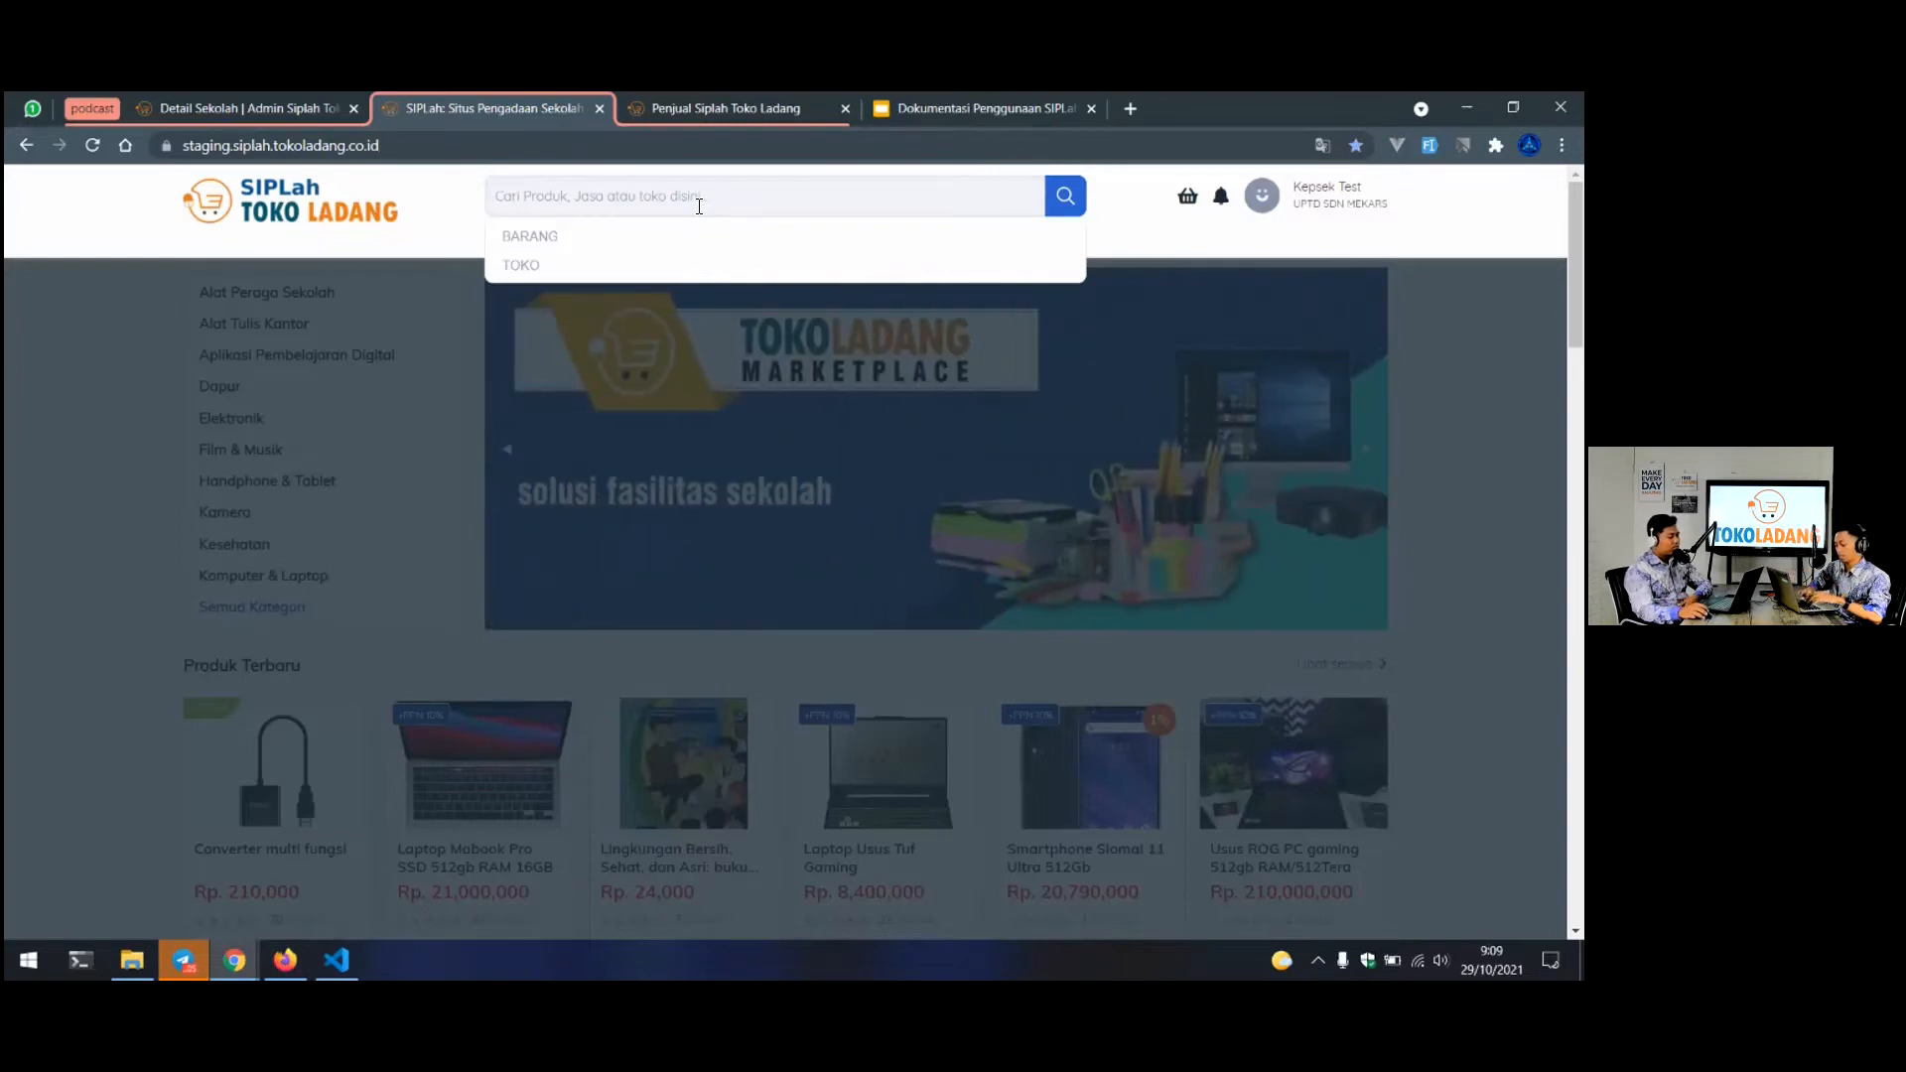
{"action": "type", "text": "namura"}
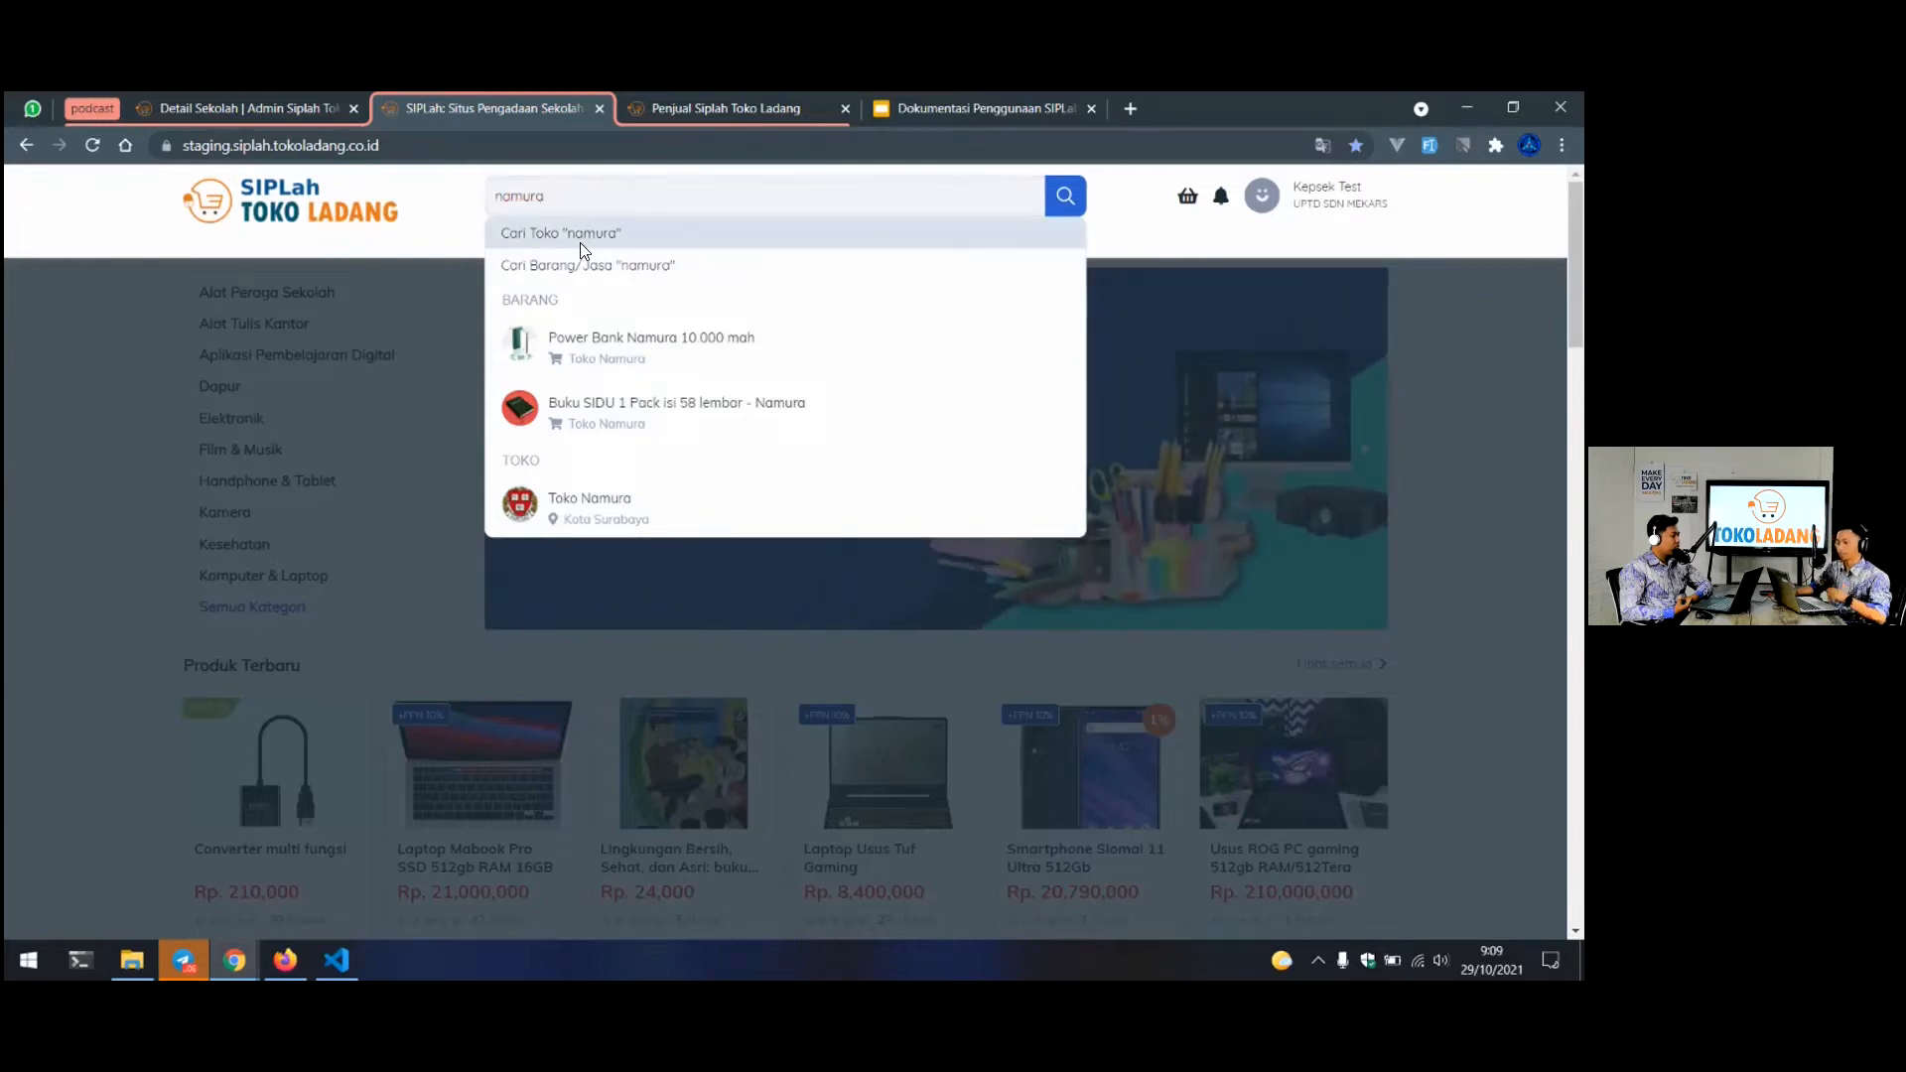
{"action": "left_click", "coordinate": [579, 243]}
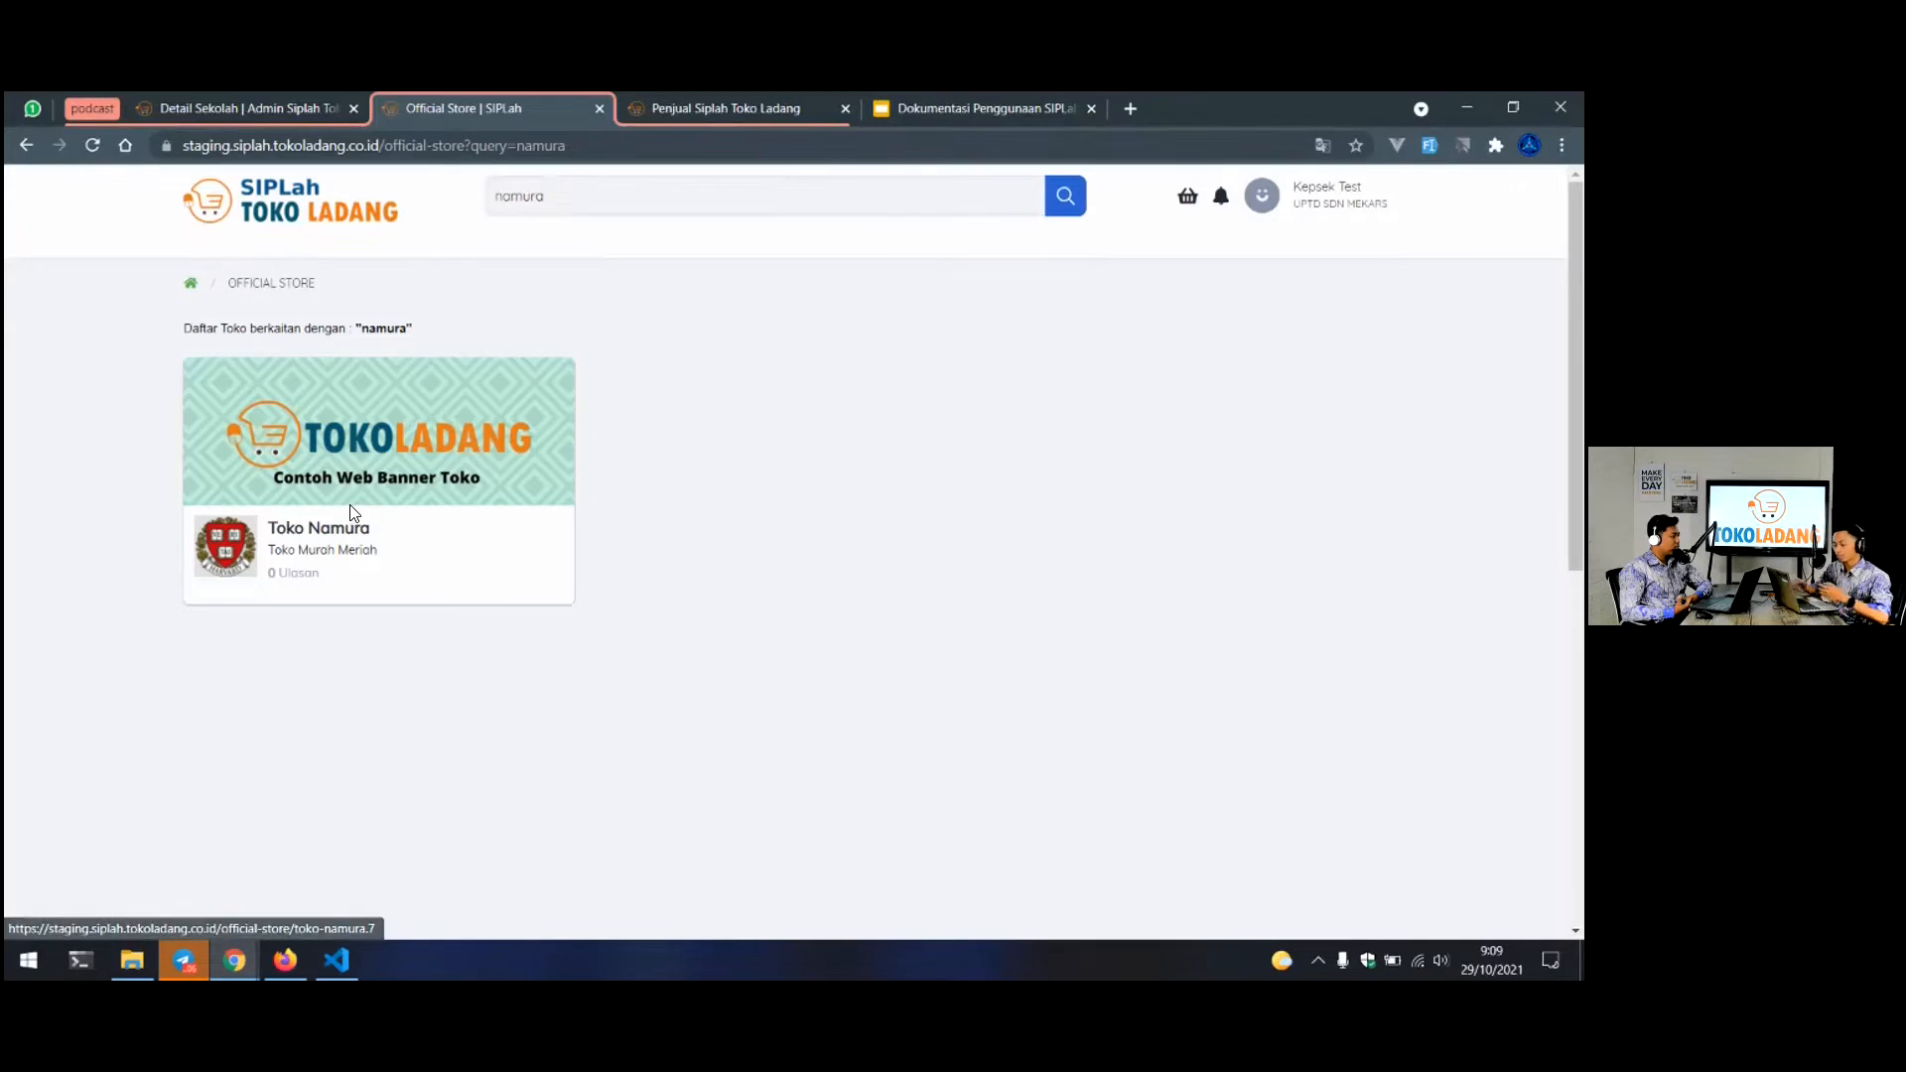
{"action": "left_click", "coordinate": [1267, 117]}
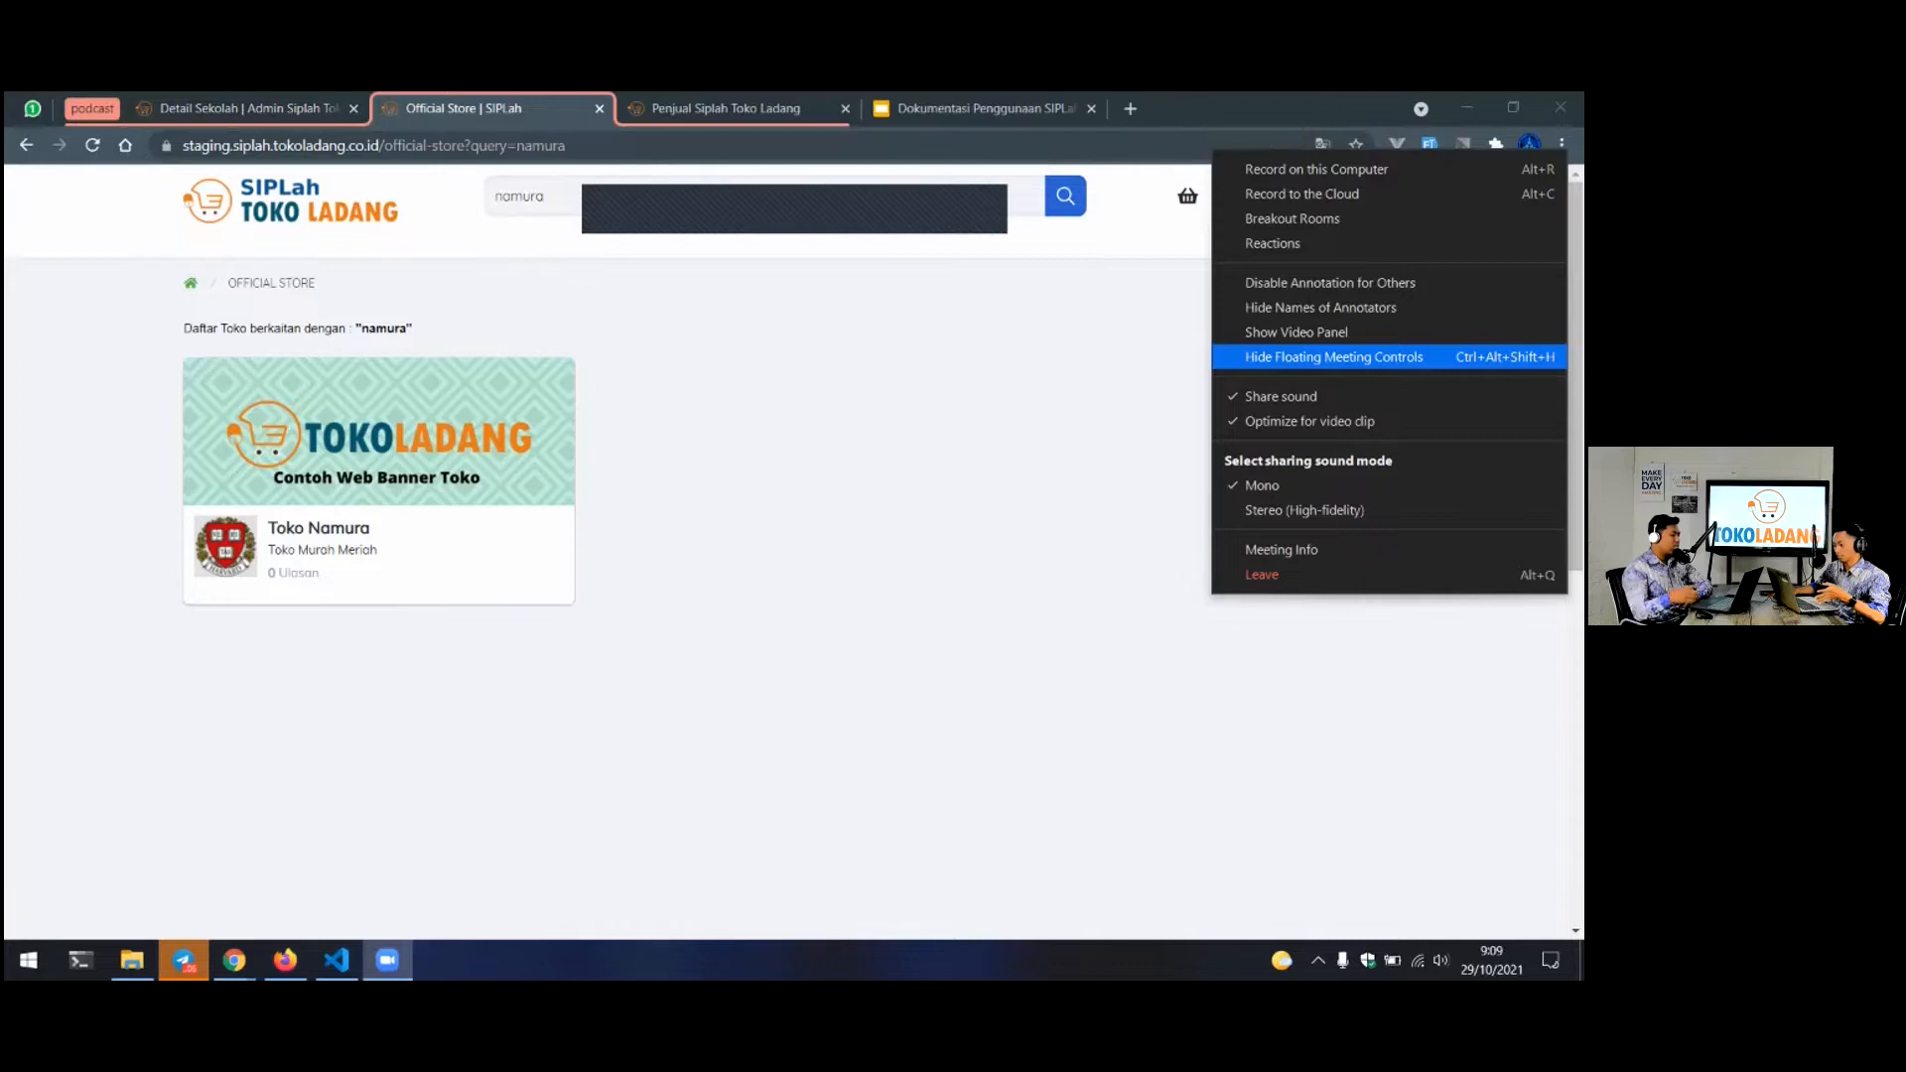
{"action": "left_click", "coordinate": [587, 308]}
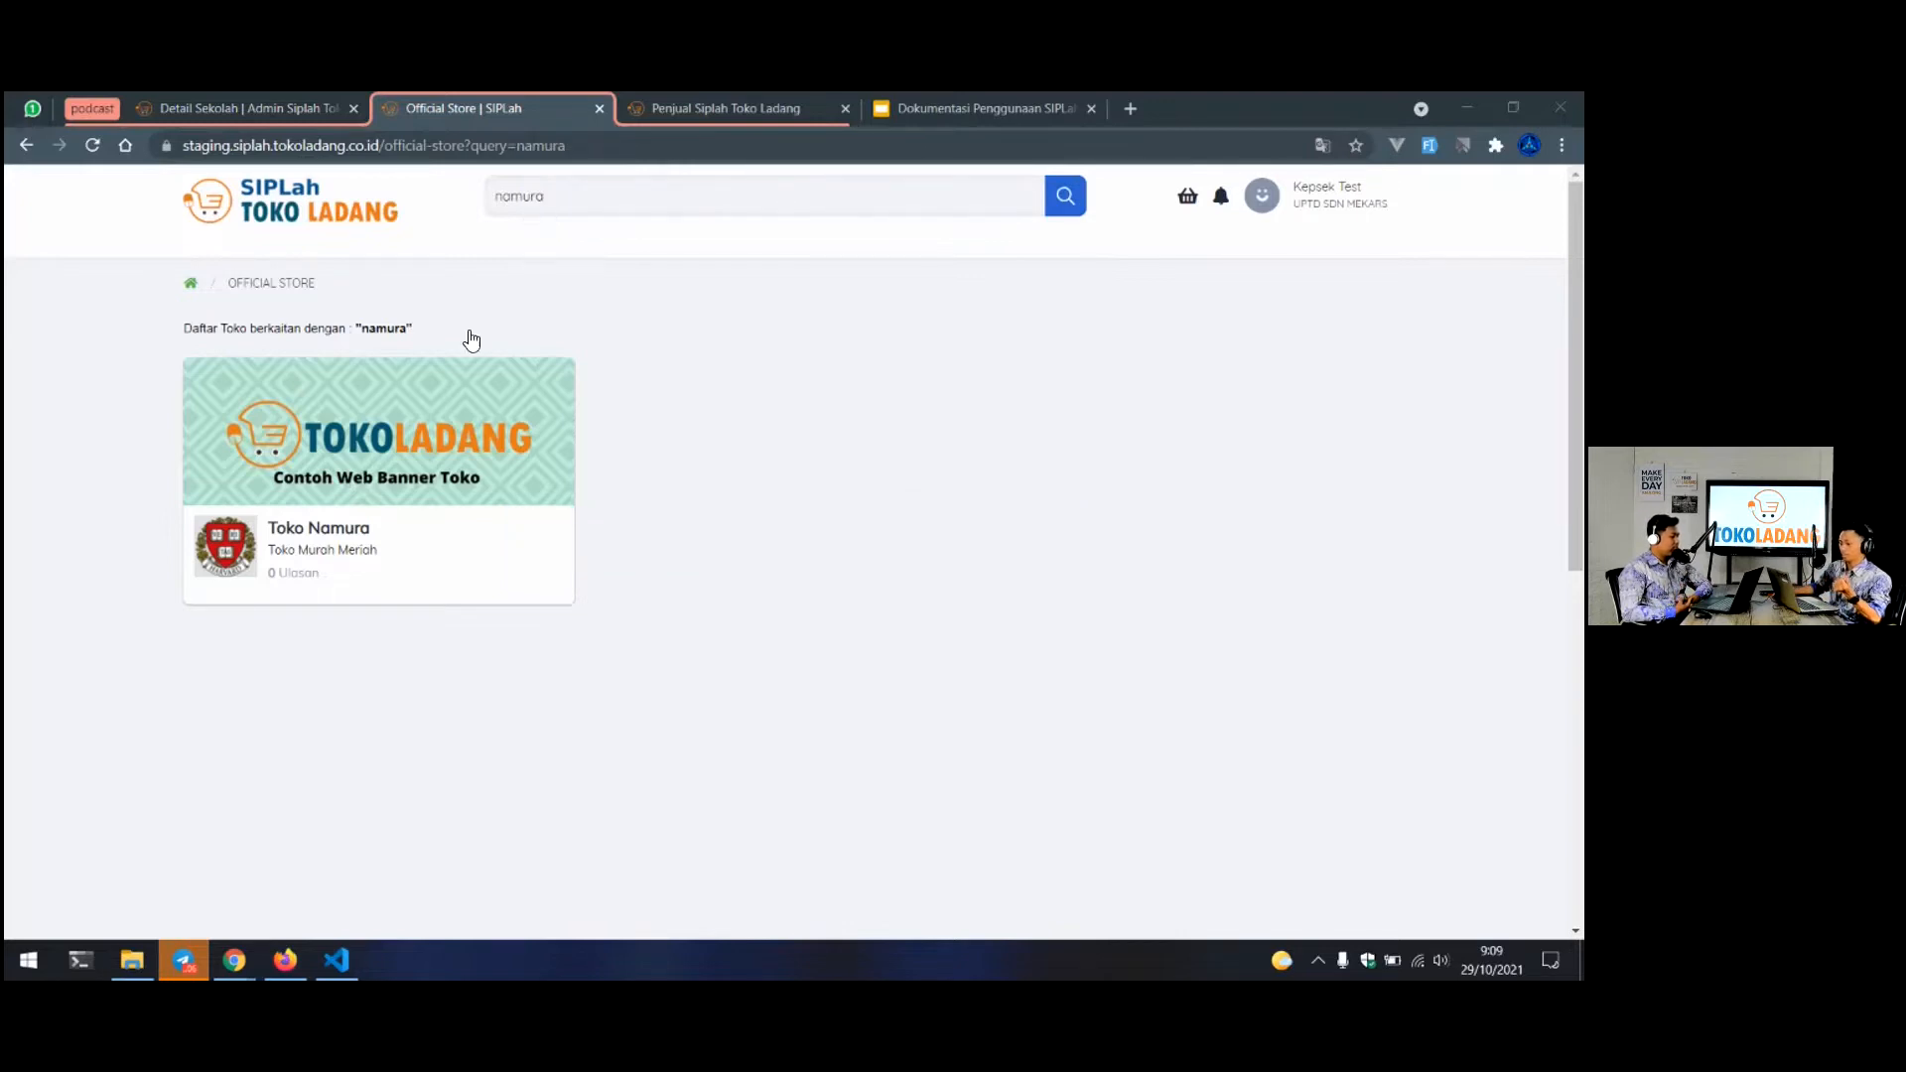
{"action": "left_click", "coordinate": [291, 523]}
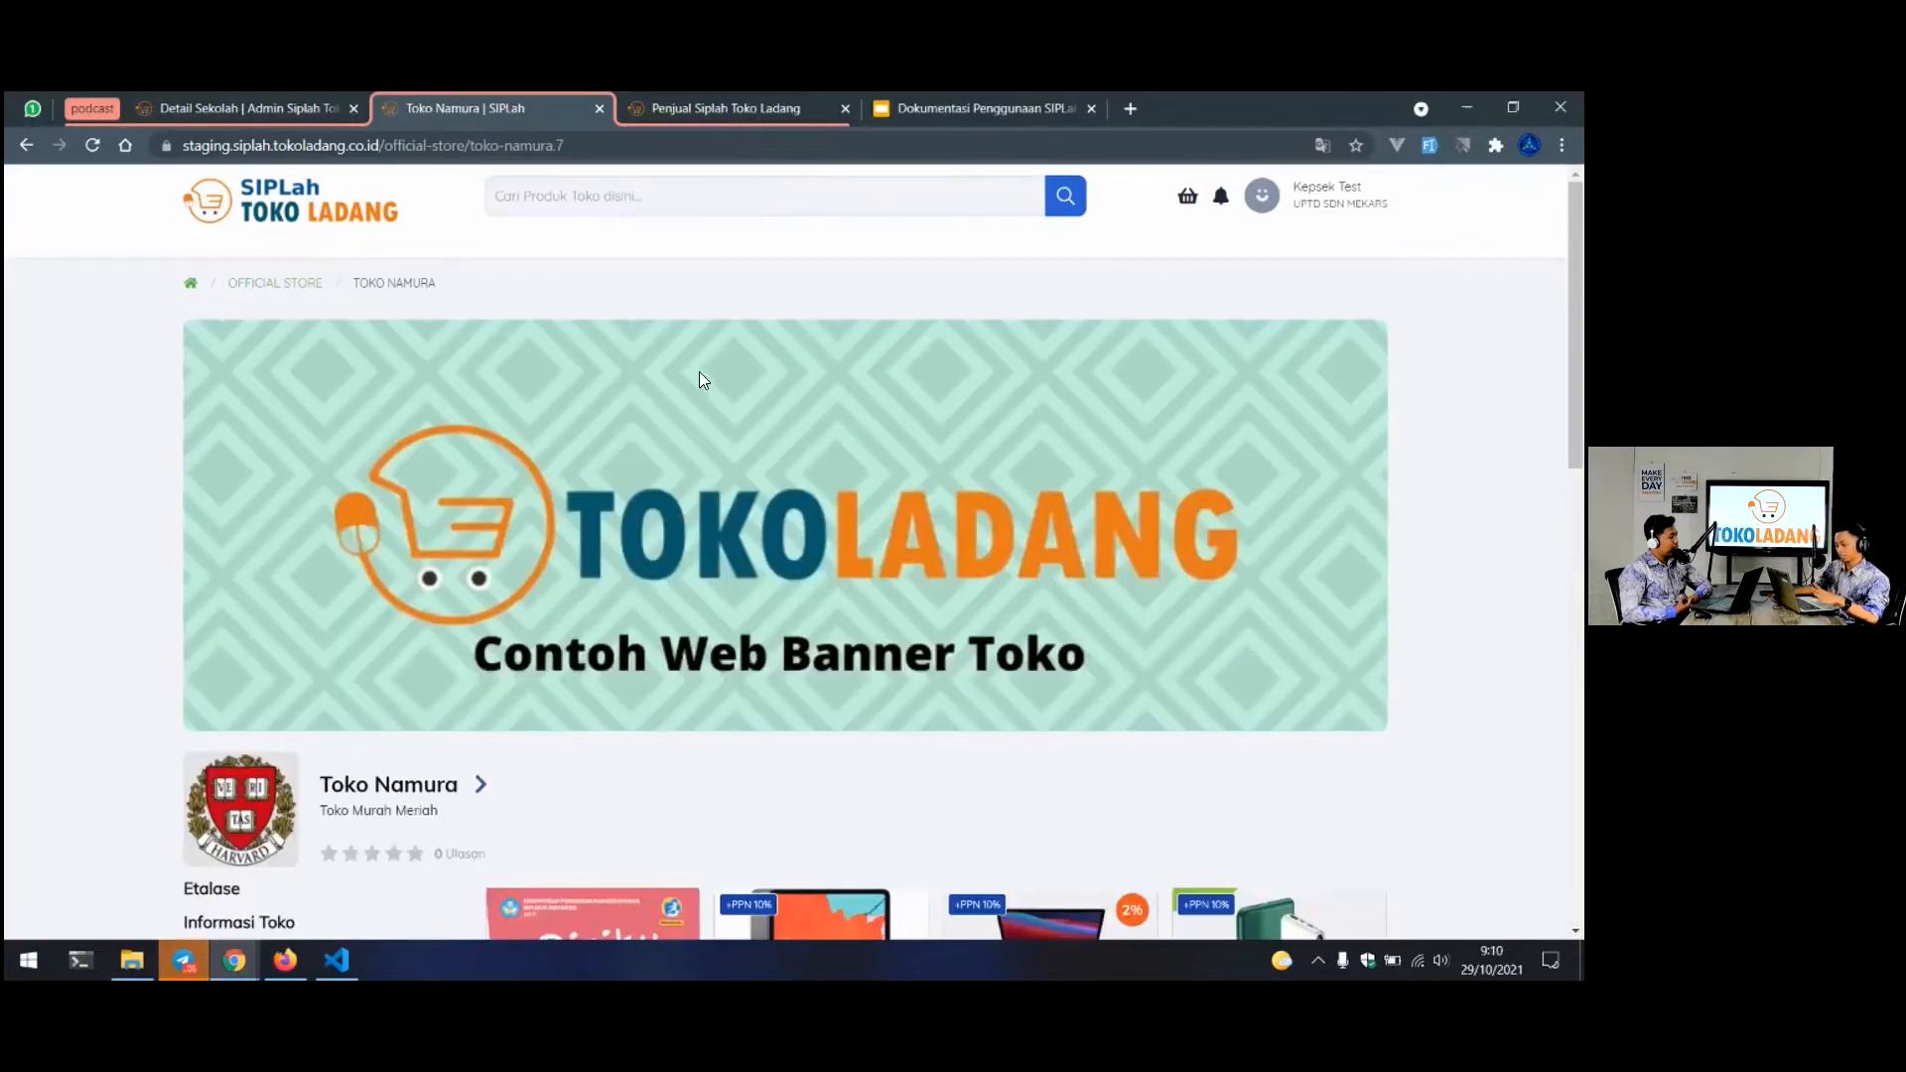
Add the Laptop MacBook M1 8-256GB from Toko Namura to the cart and return to the store's products
{"action": "scroll", "coordinate": [711, 375], "scroll_direction": "down", "scroll_amount": 5}
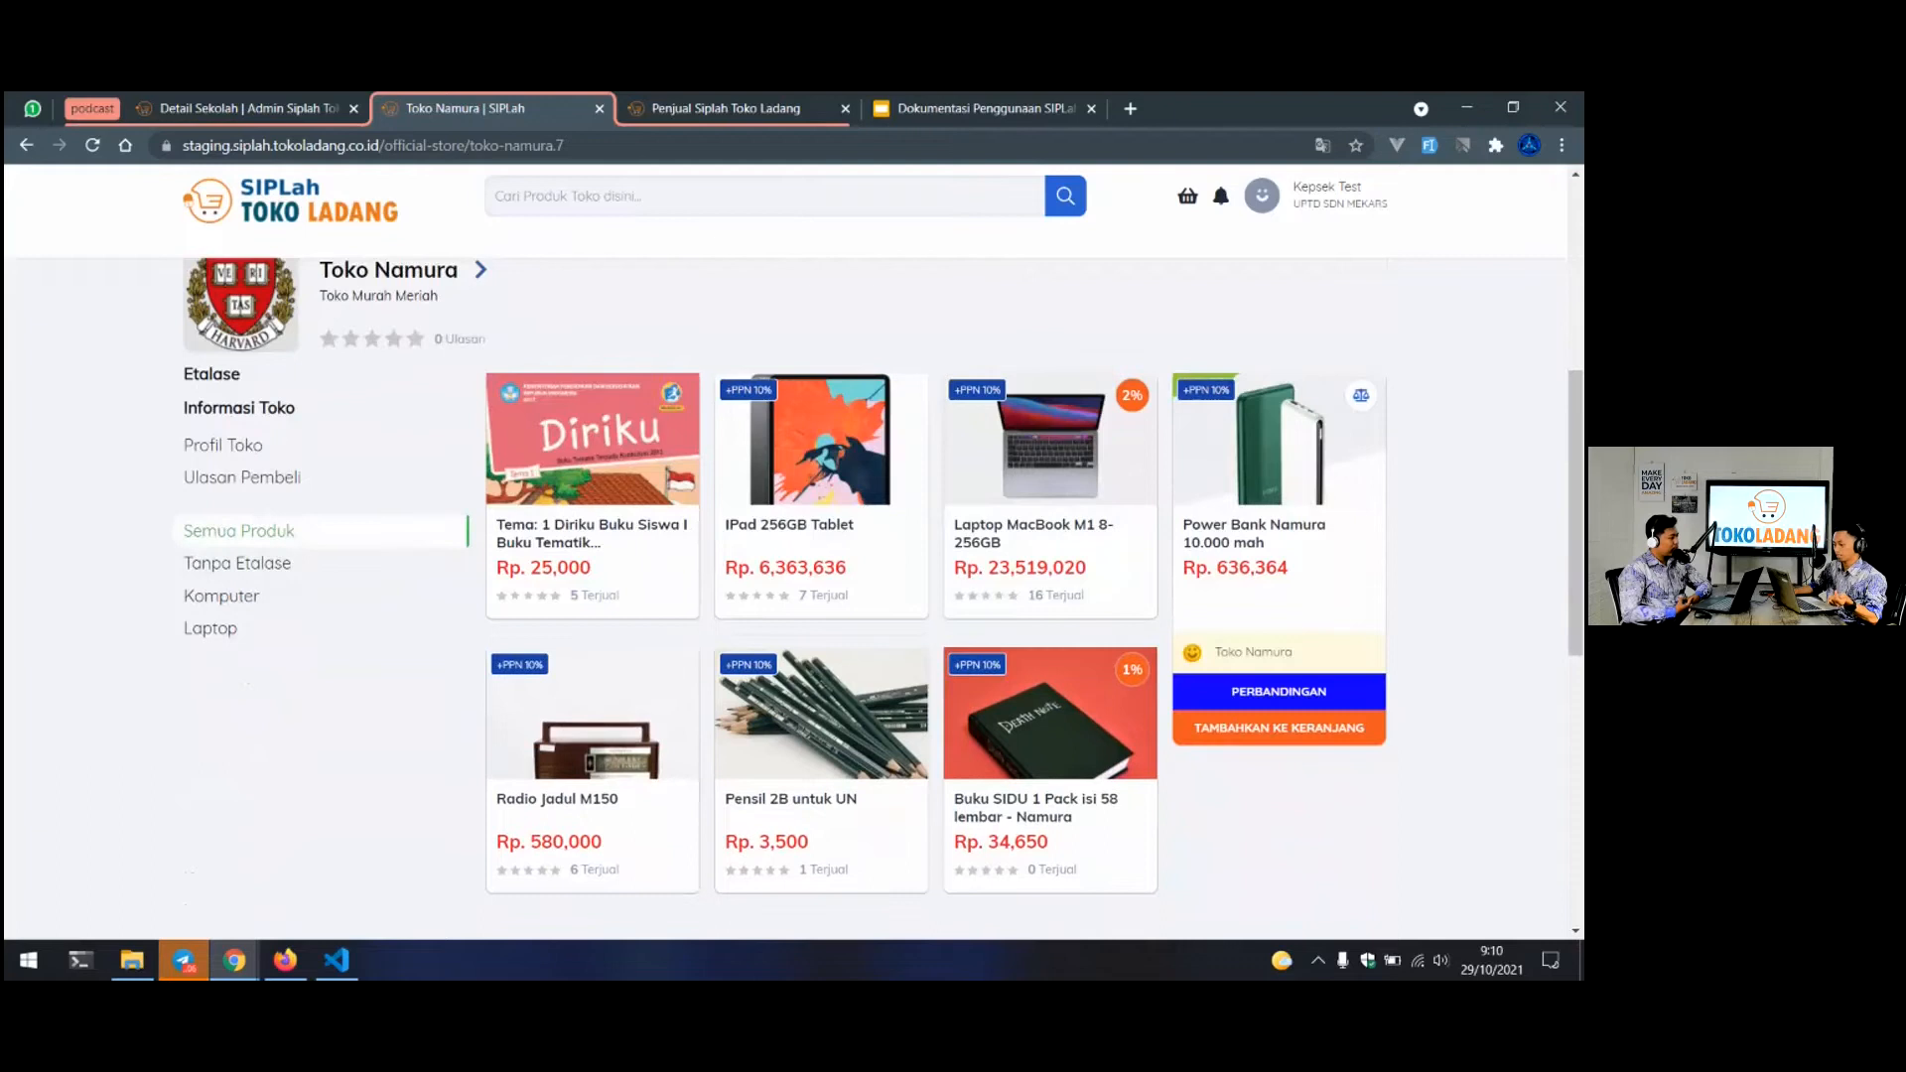
{"action": "scroll", "coordinate": [879, 598], "scroll_direction": "up", "scroll_amount": 1}
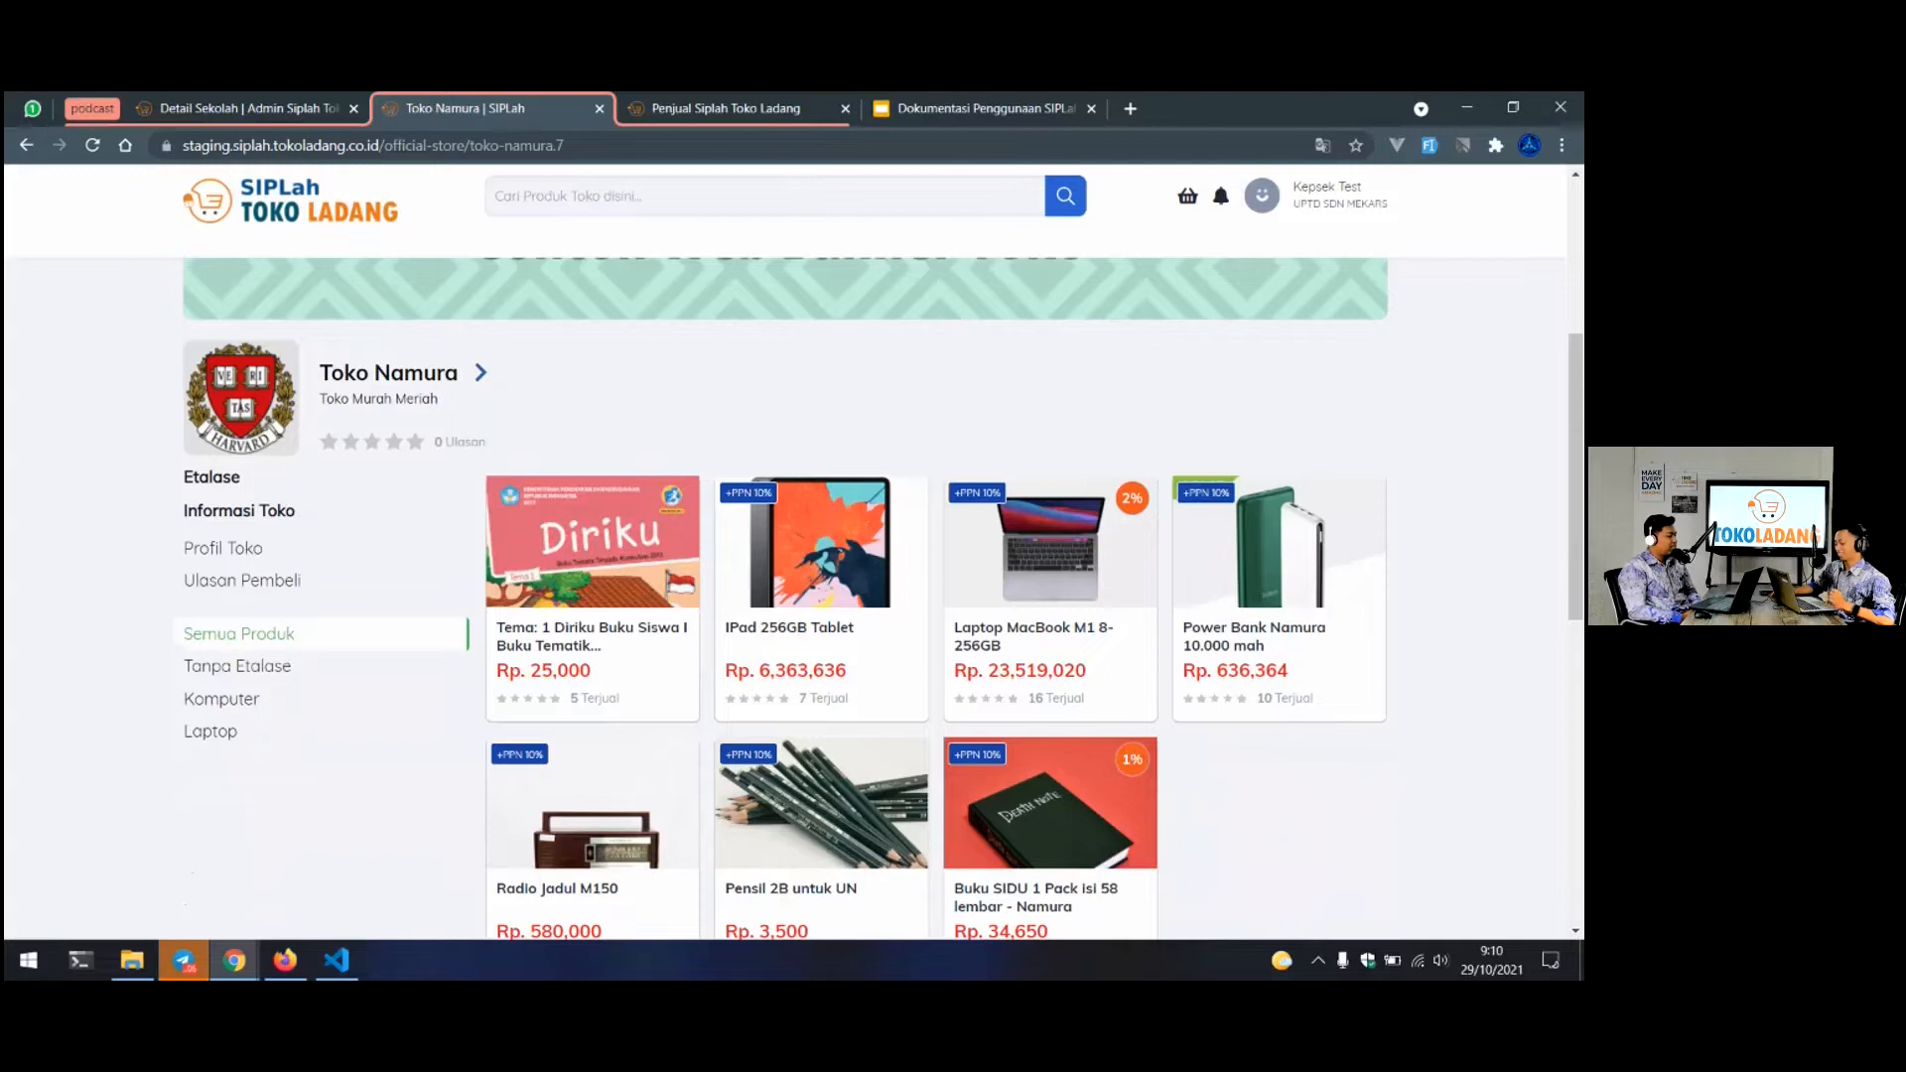
{"action": "scroll", "coordinate": [1278, 546], "scroll_direction": "down", "scroll_amount": 1}
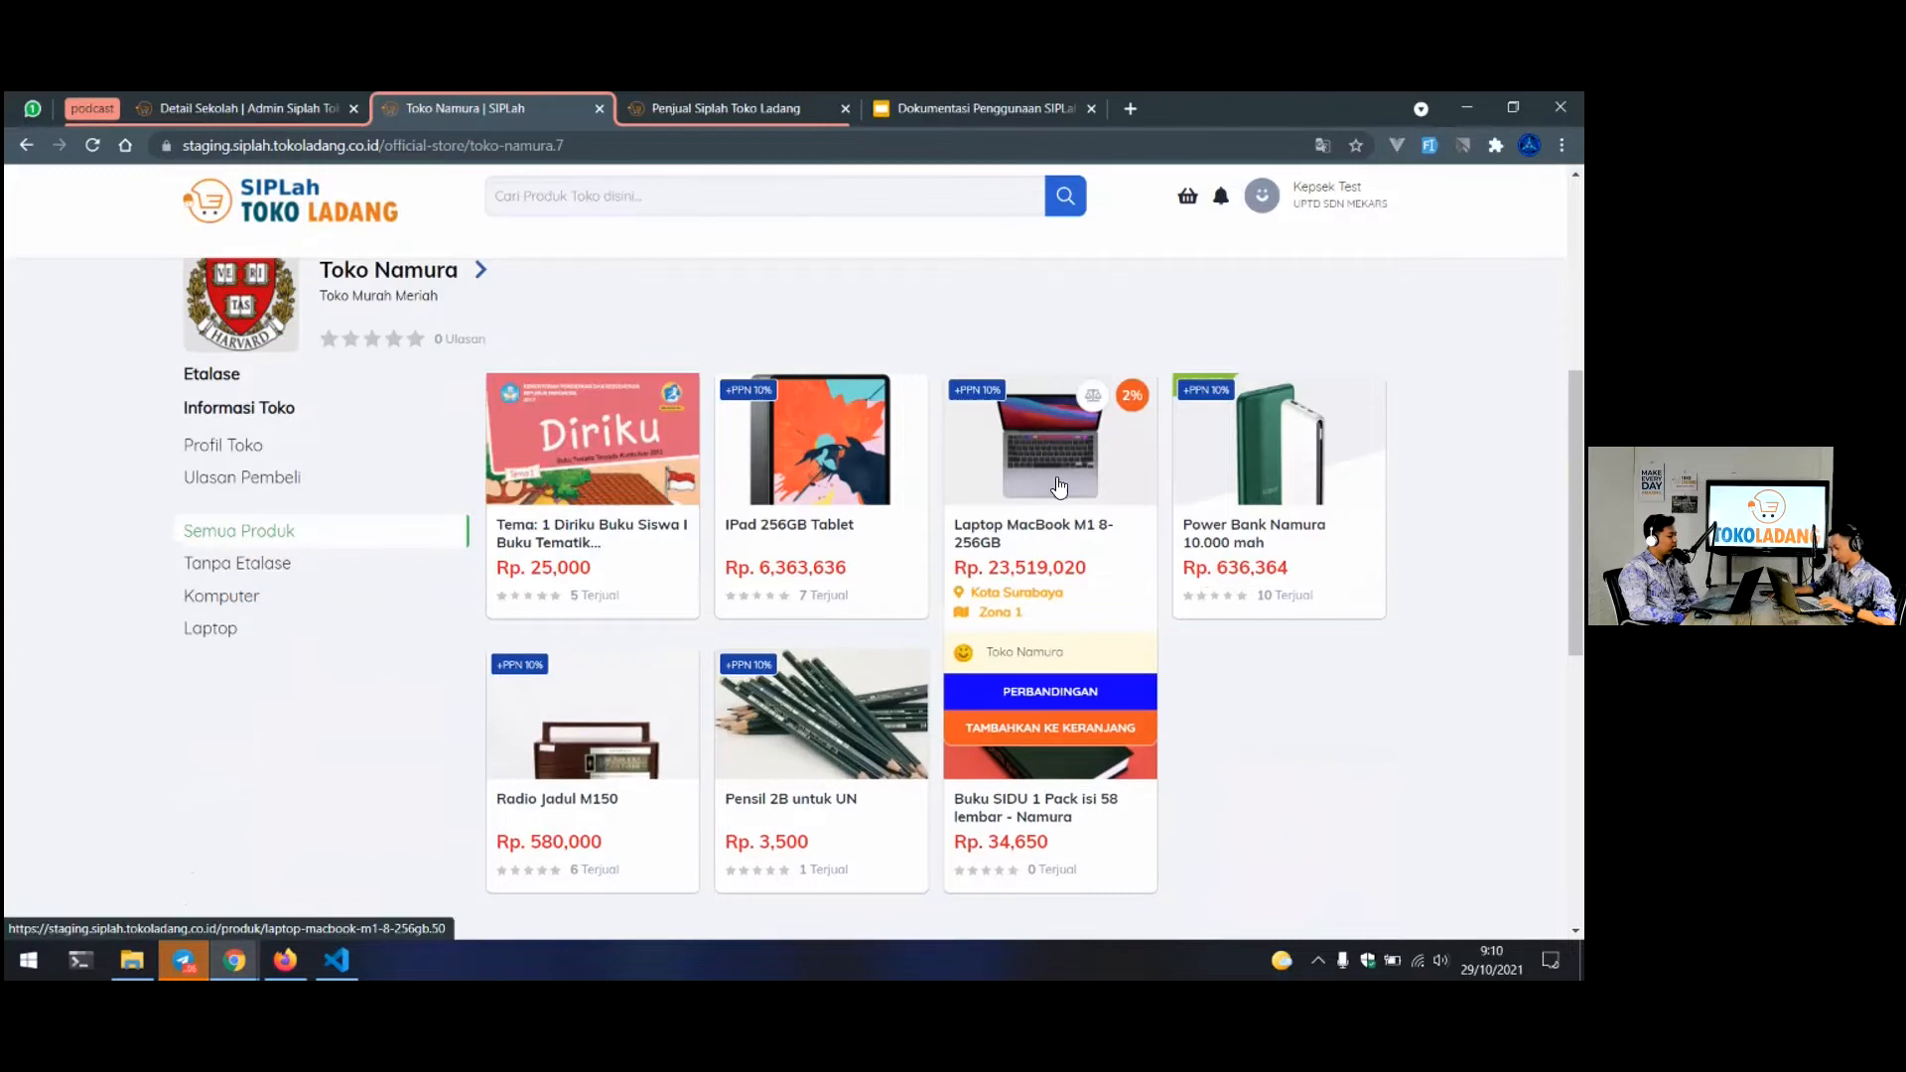
{"action": "left_click", "coordinate": [1084, 729]}
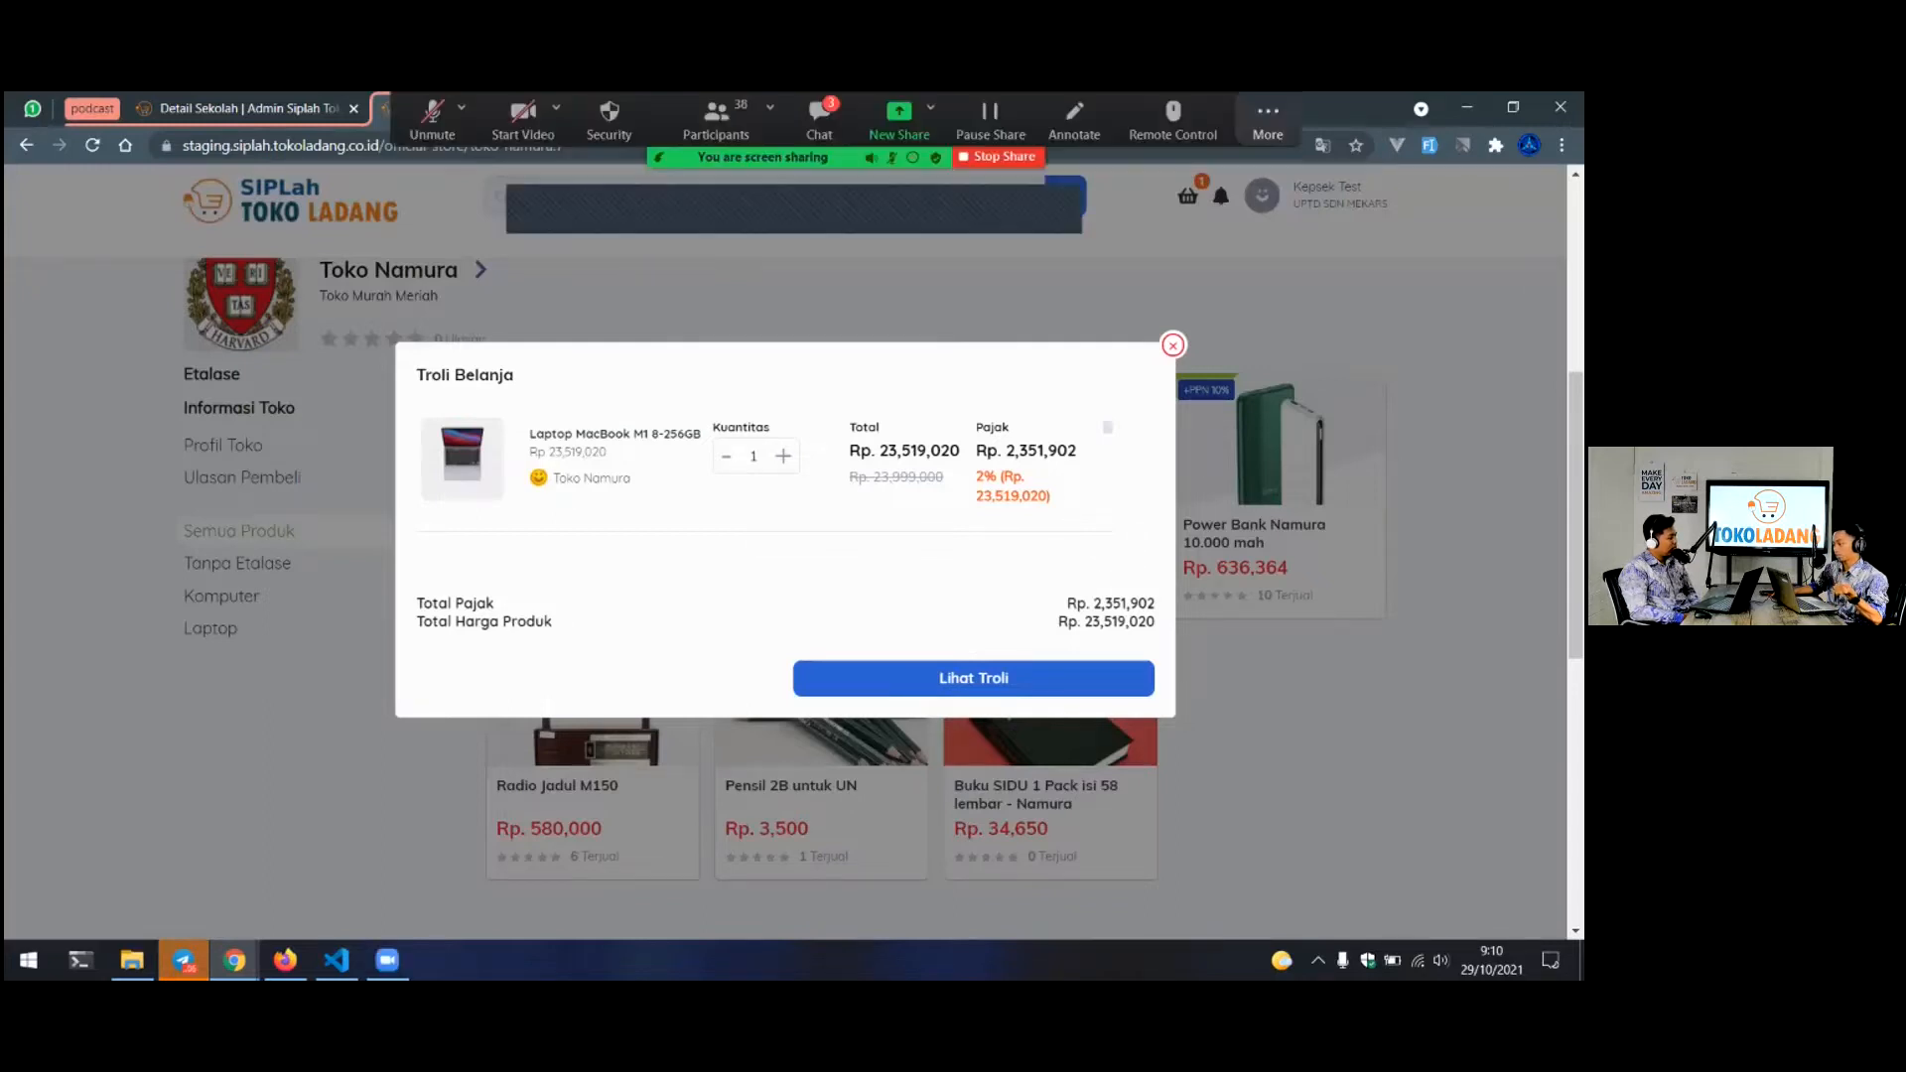
{"action": "left_click", "coordinate": [1267, 119]}
{"action": "left_click", "coordinate": [1333, 356]}
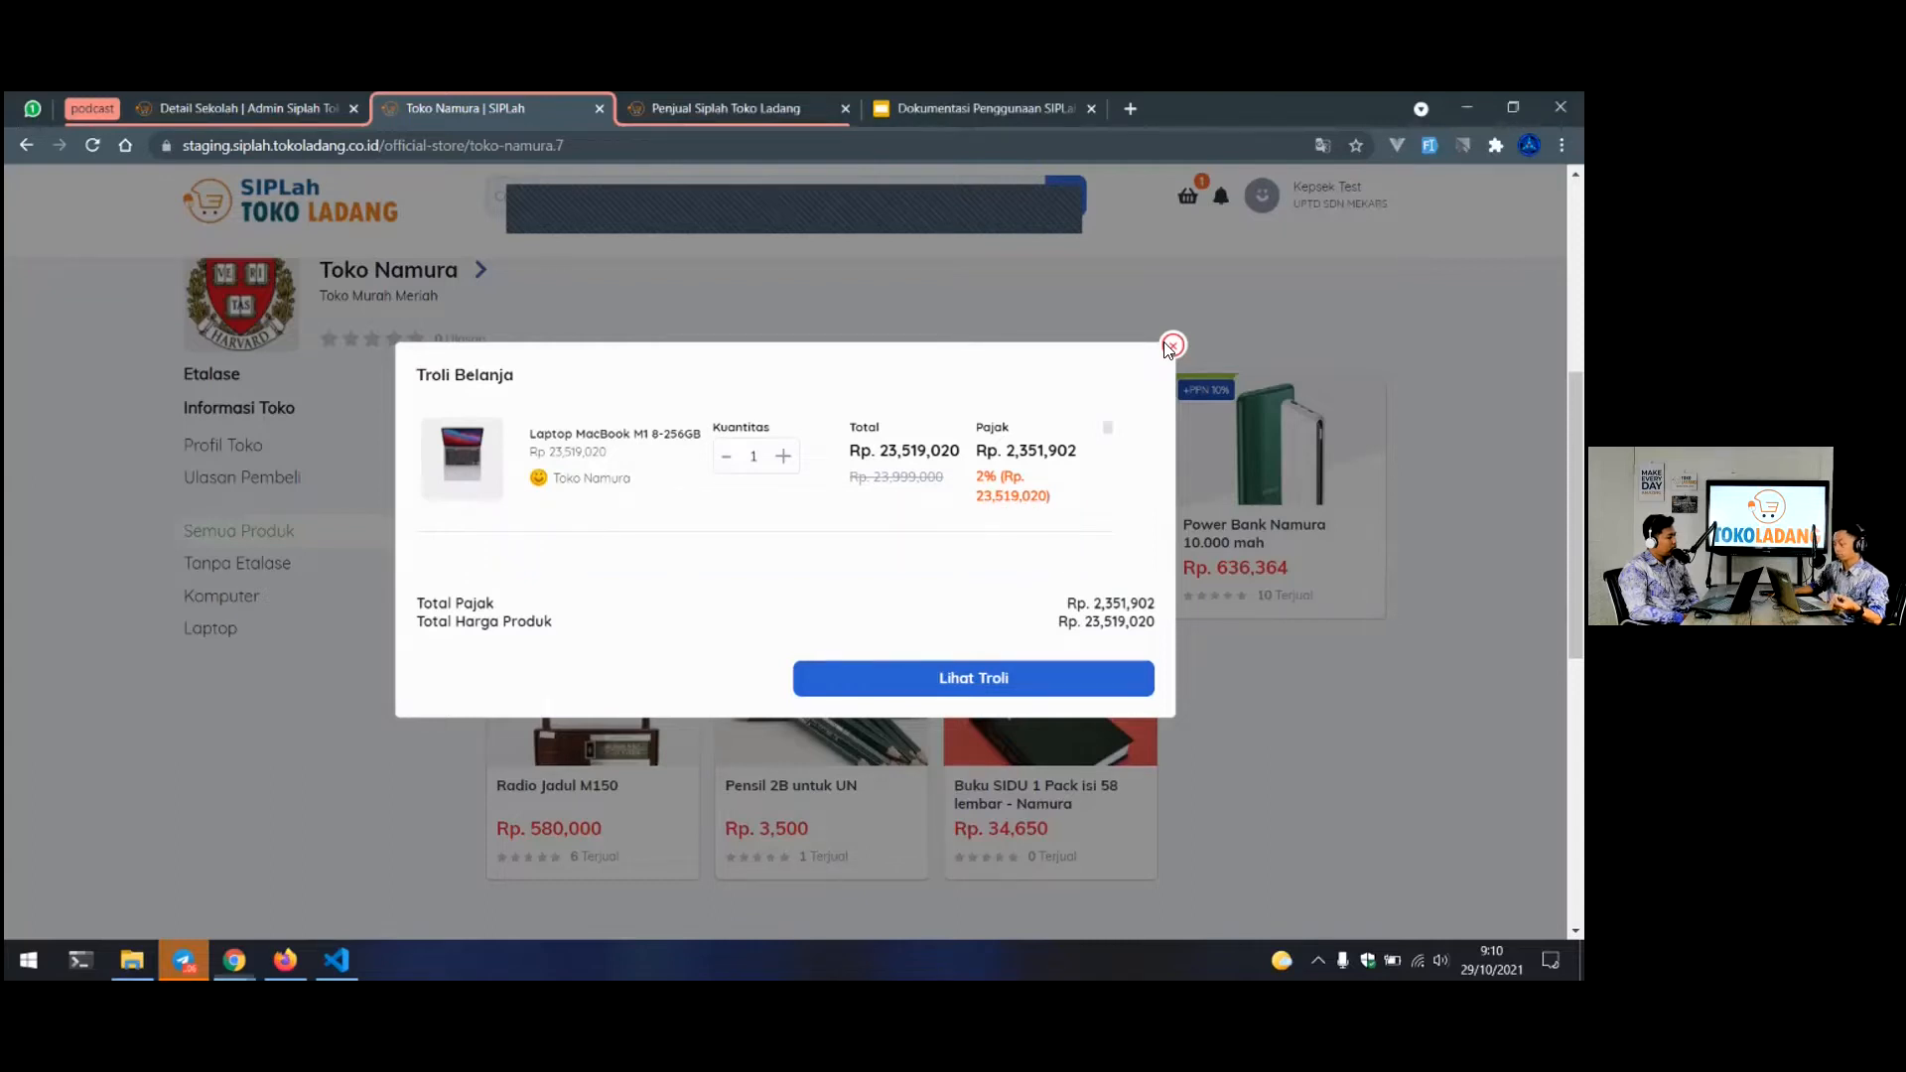
{"action": "left_click", "coordinate": [1172, 344]}
Add the Power Bank Namura 10.000 mah to the cart and open the full shopping cart
{"action": "mouse_move", "coordinate": [1264, 731]}
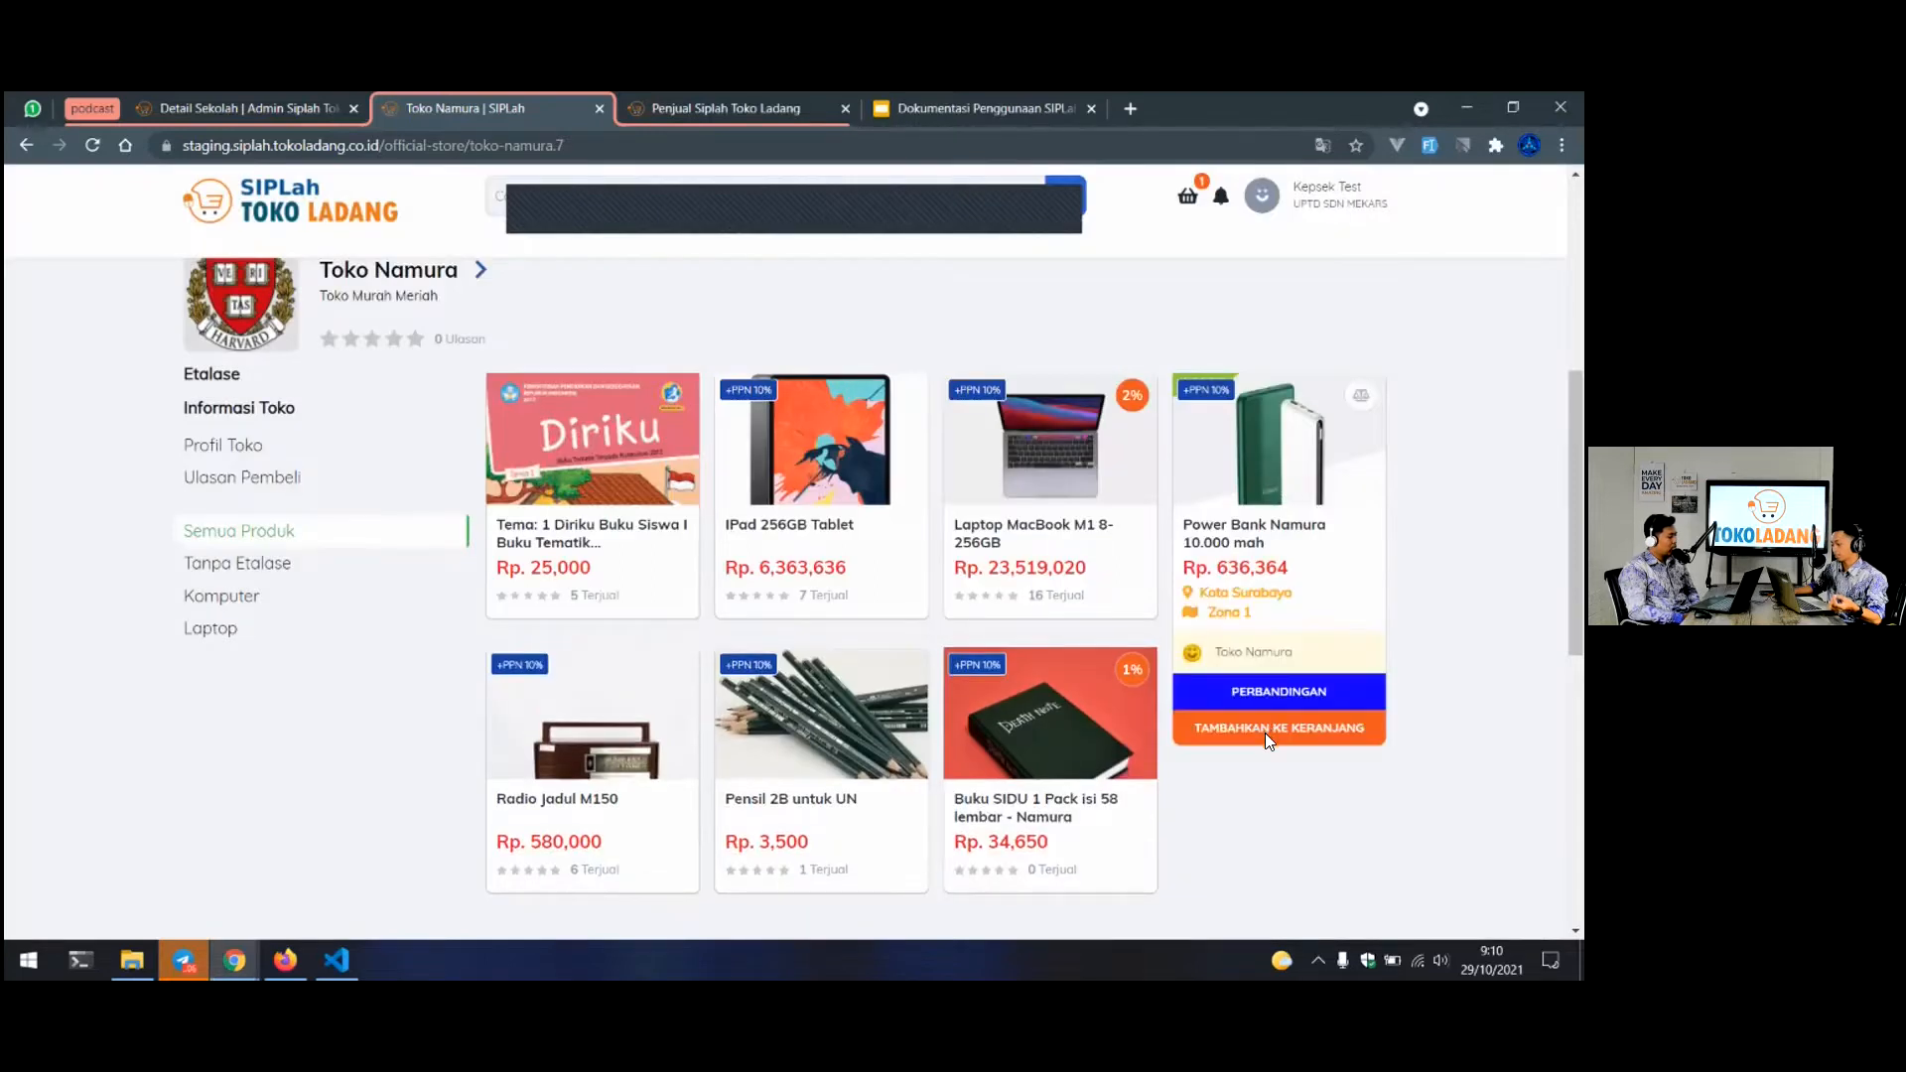
{"action": "left_click", "coordinate": [1258, 731]}
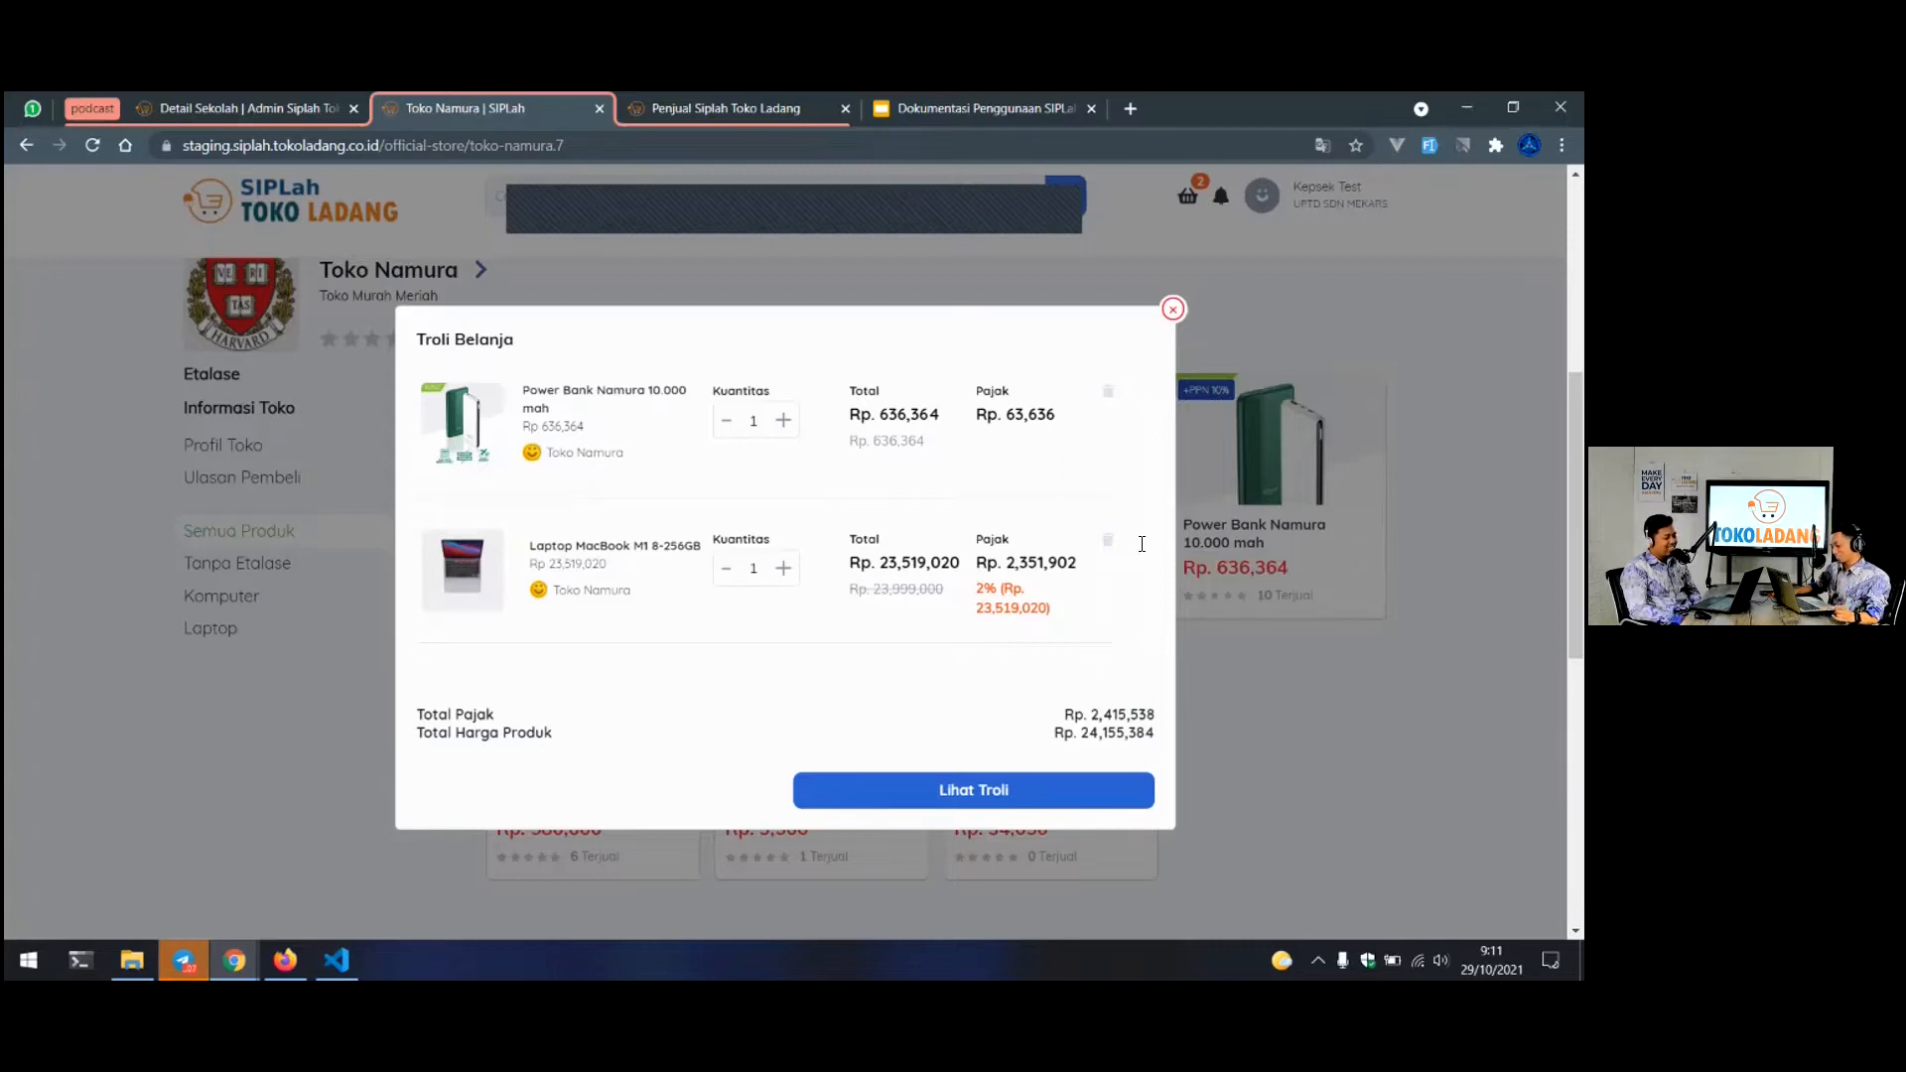
{"action": "left_click", "coordinate": [961, 788]}
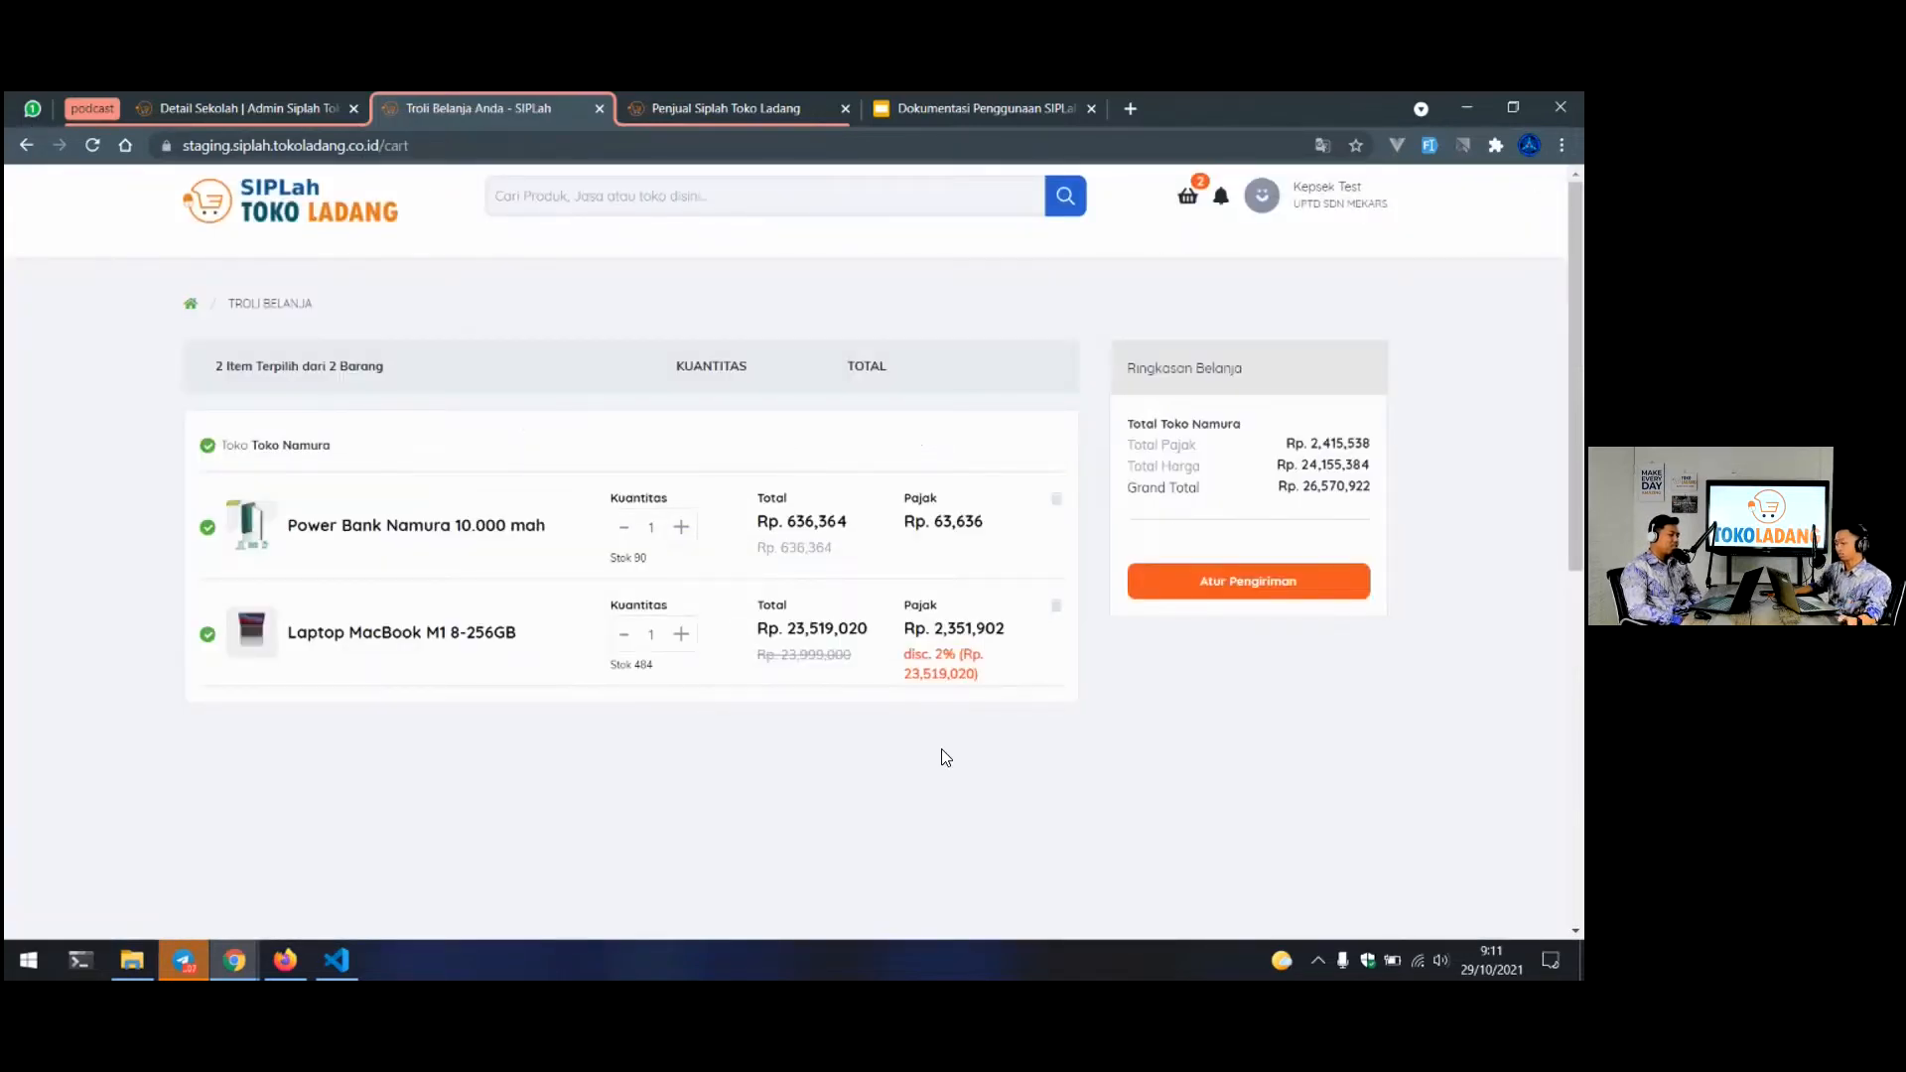
Try a quantity of 2 for both the power bank and the laptop, and return each to 1
{"action": "left_click", "coordinate": [681, 531]}
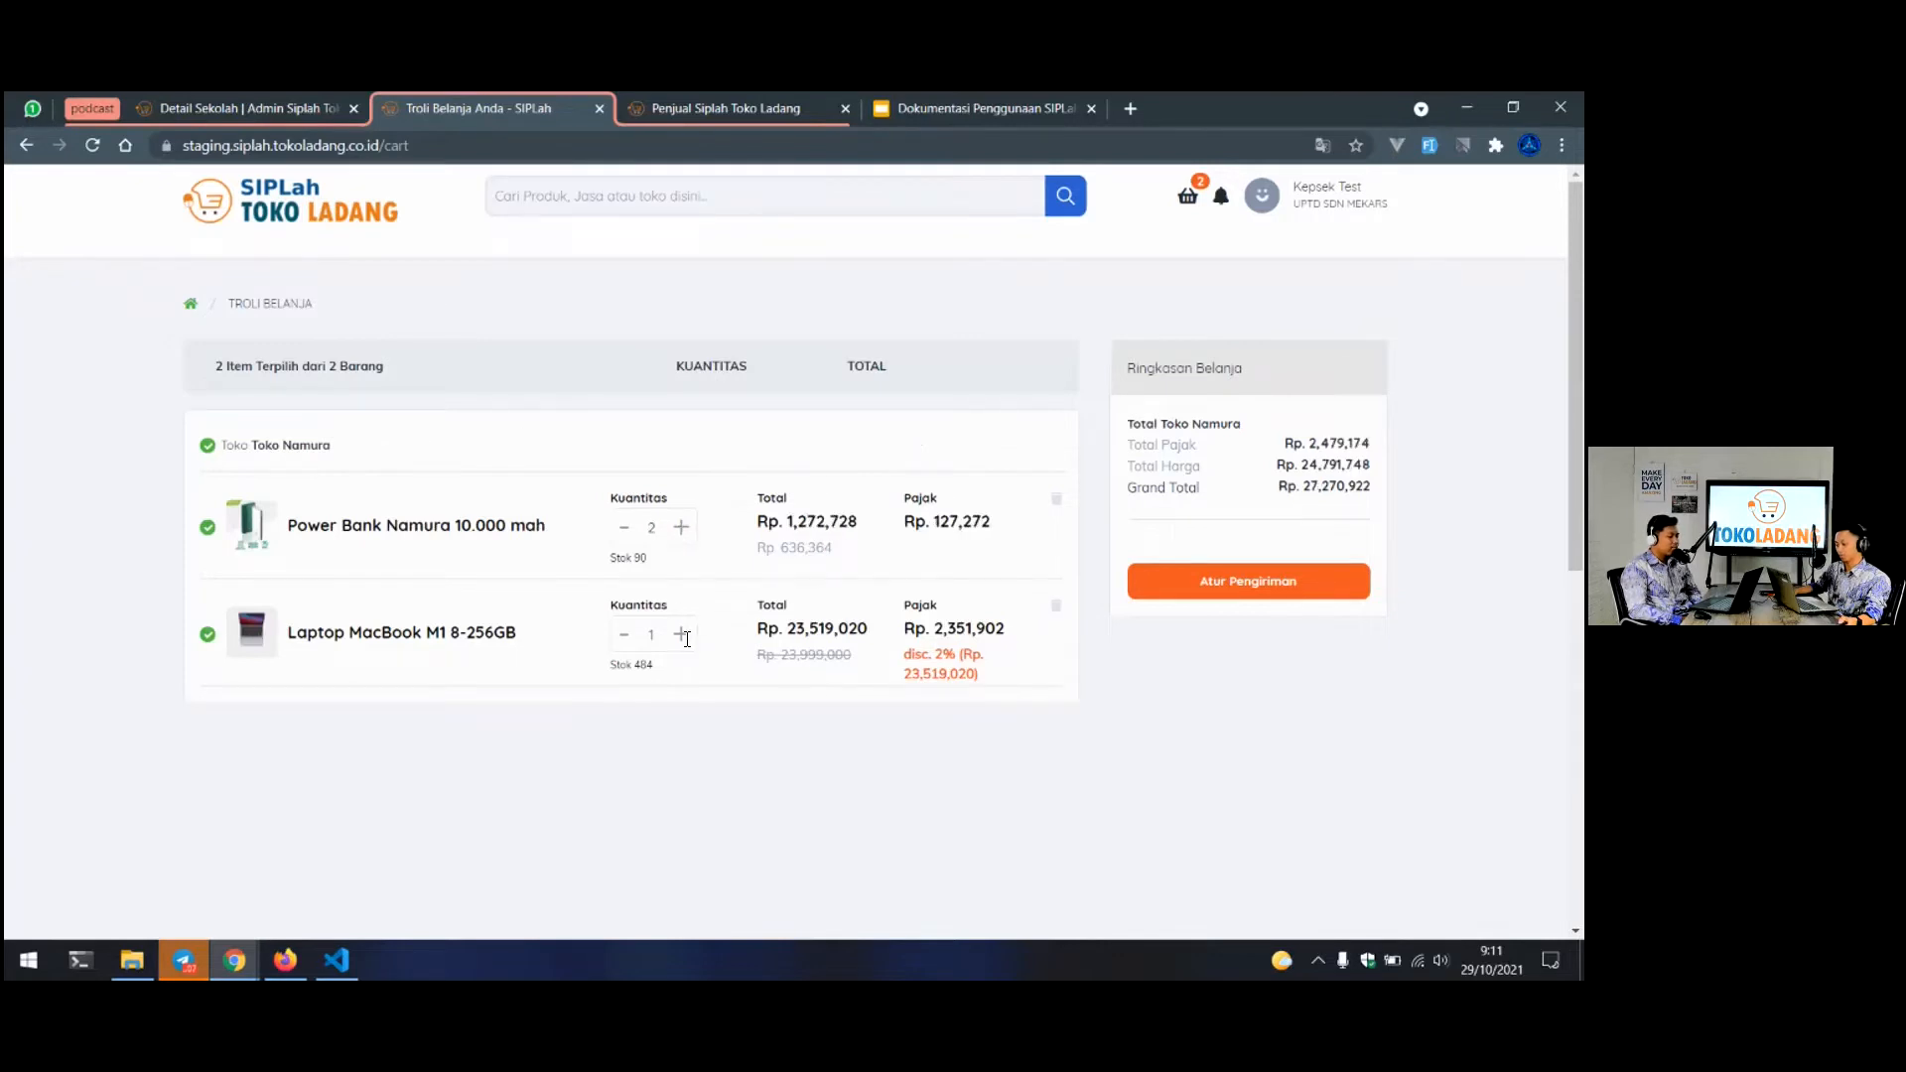
{"action": "left_click", "coordinate": [681, 635]}
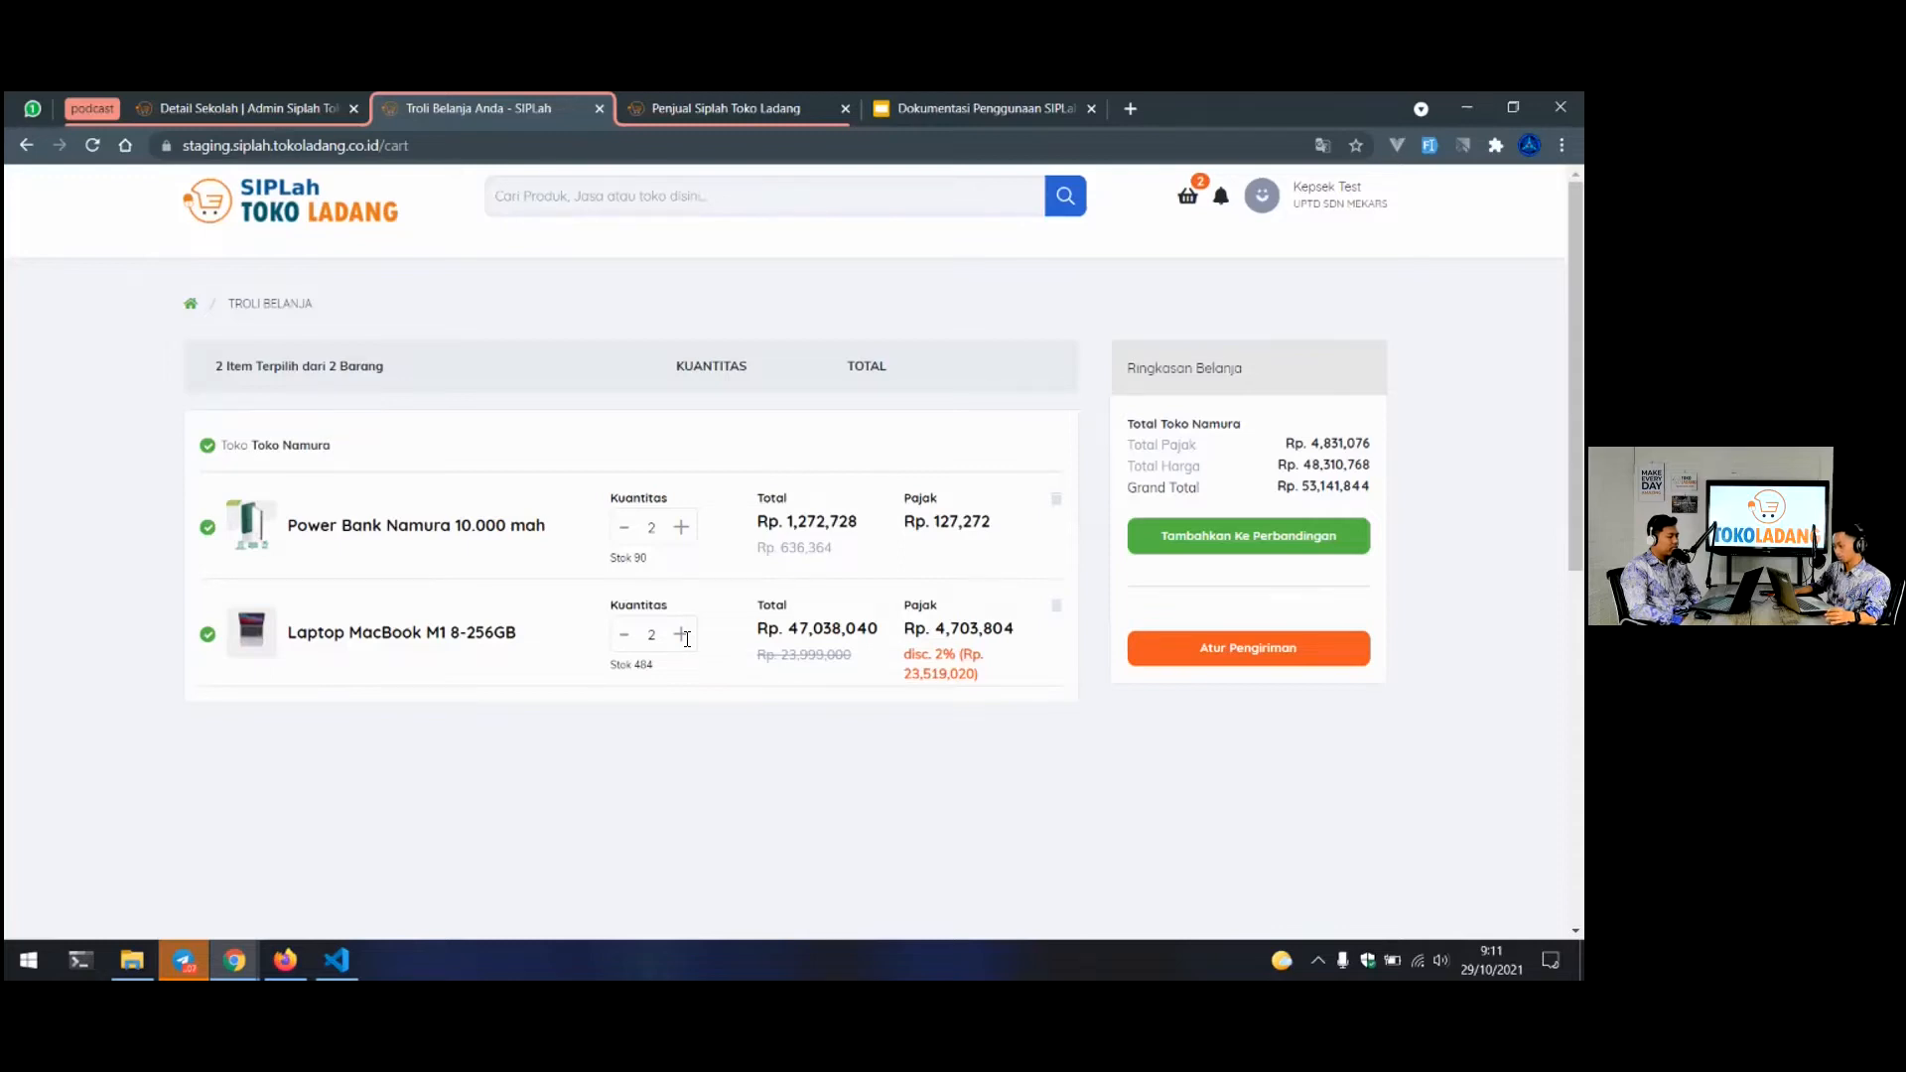
{"action": "left_click", "coordinate": [623, 638]}
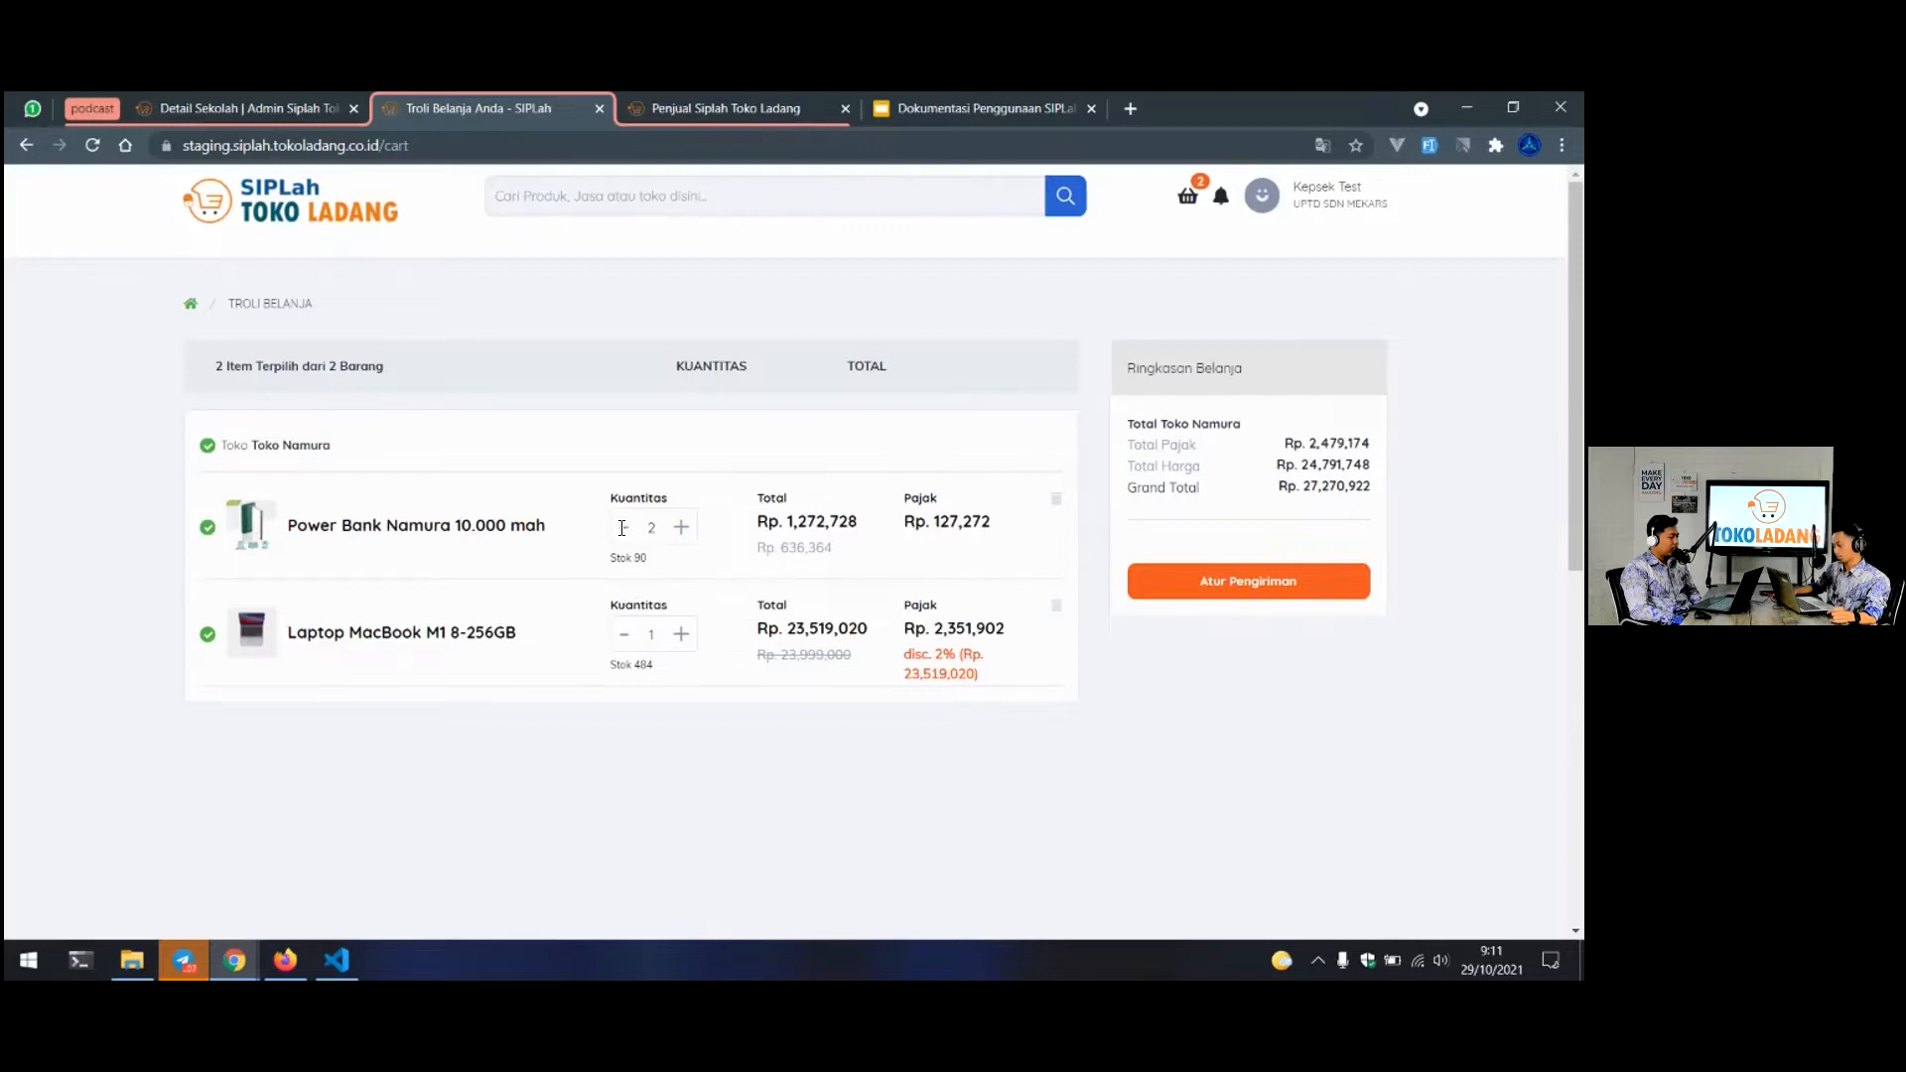
{"action": "left_click", "coordinate": [624, 527]}
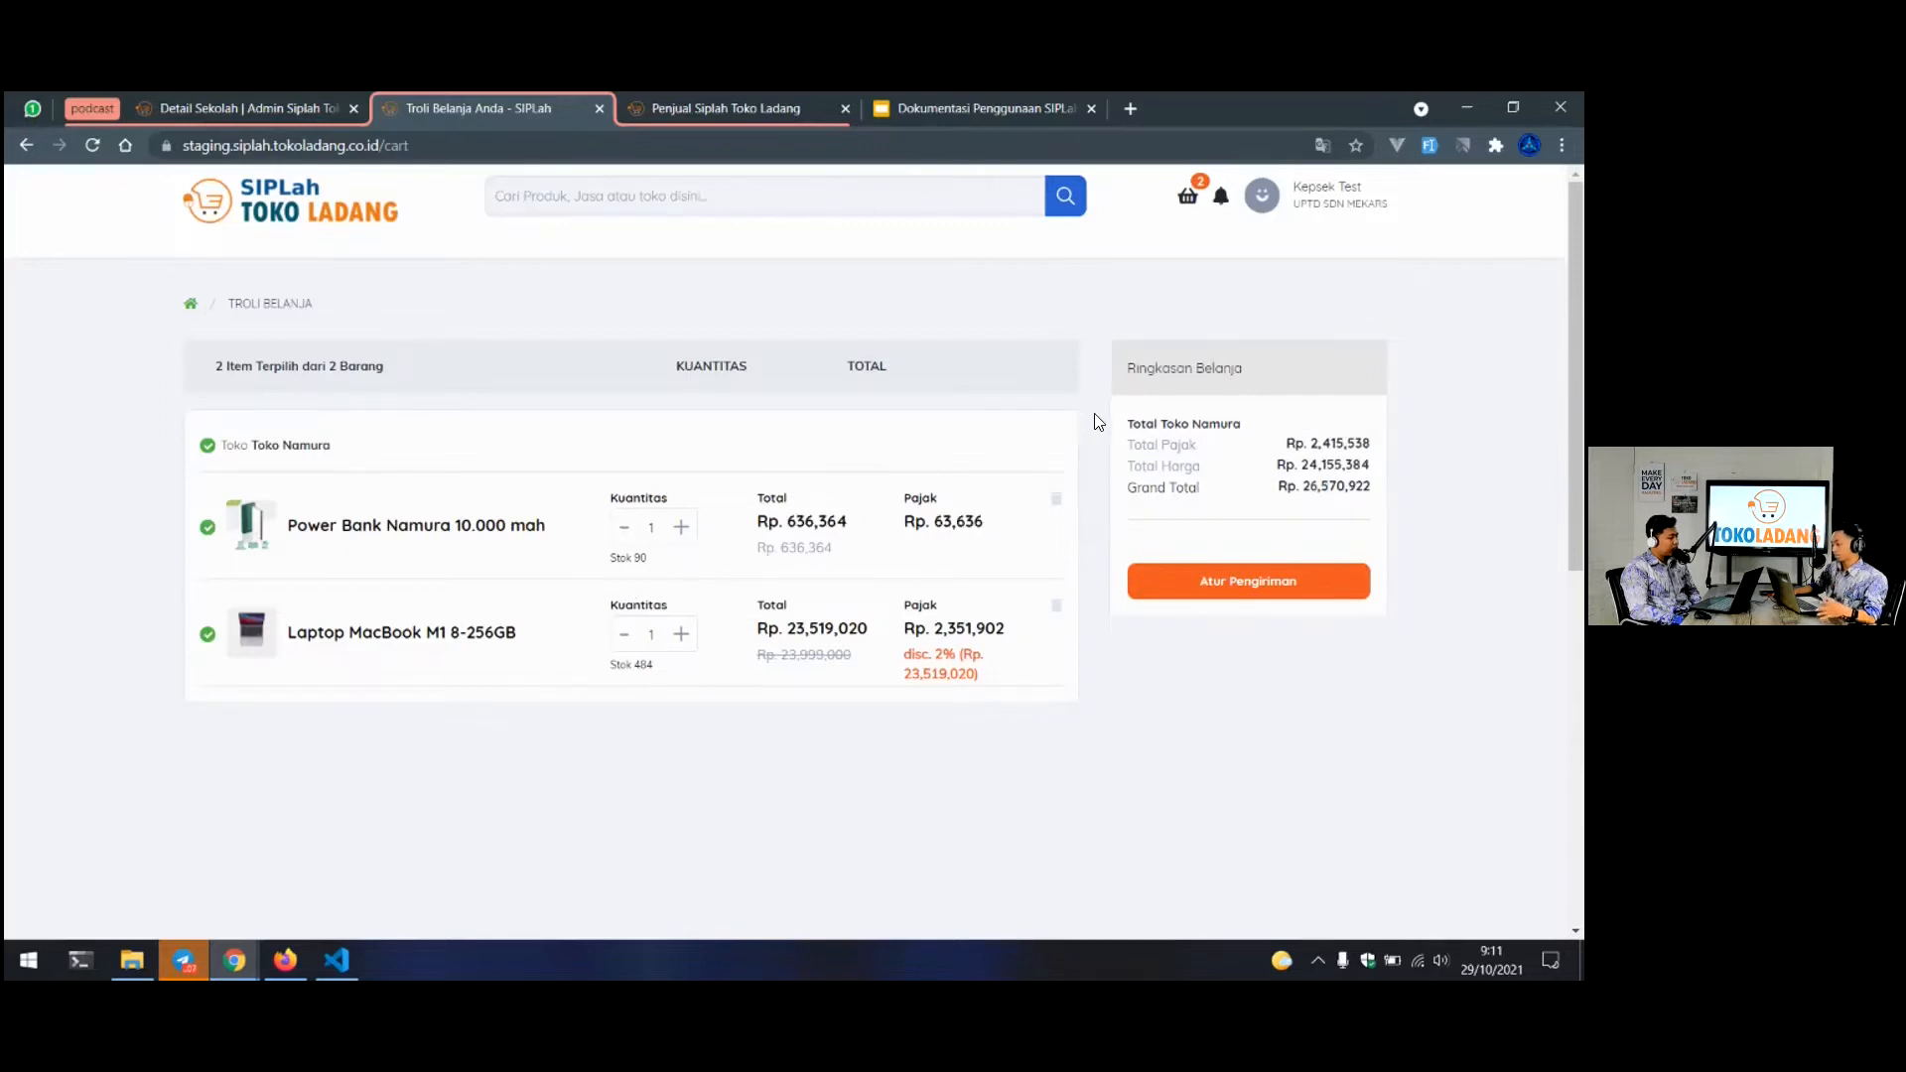
Proceed to the delivery arrangement and enter "dekat masjid" as the additional note
{"action": "left_click", "coordinate": [1237, 589]}
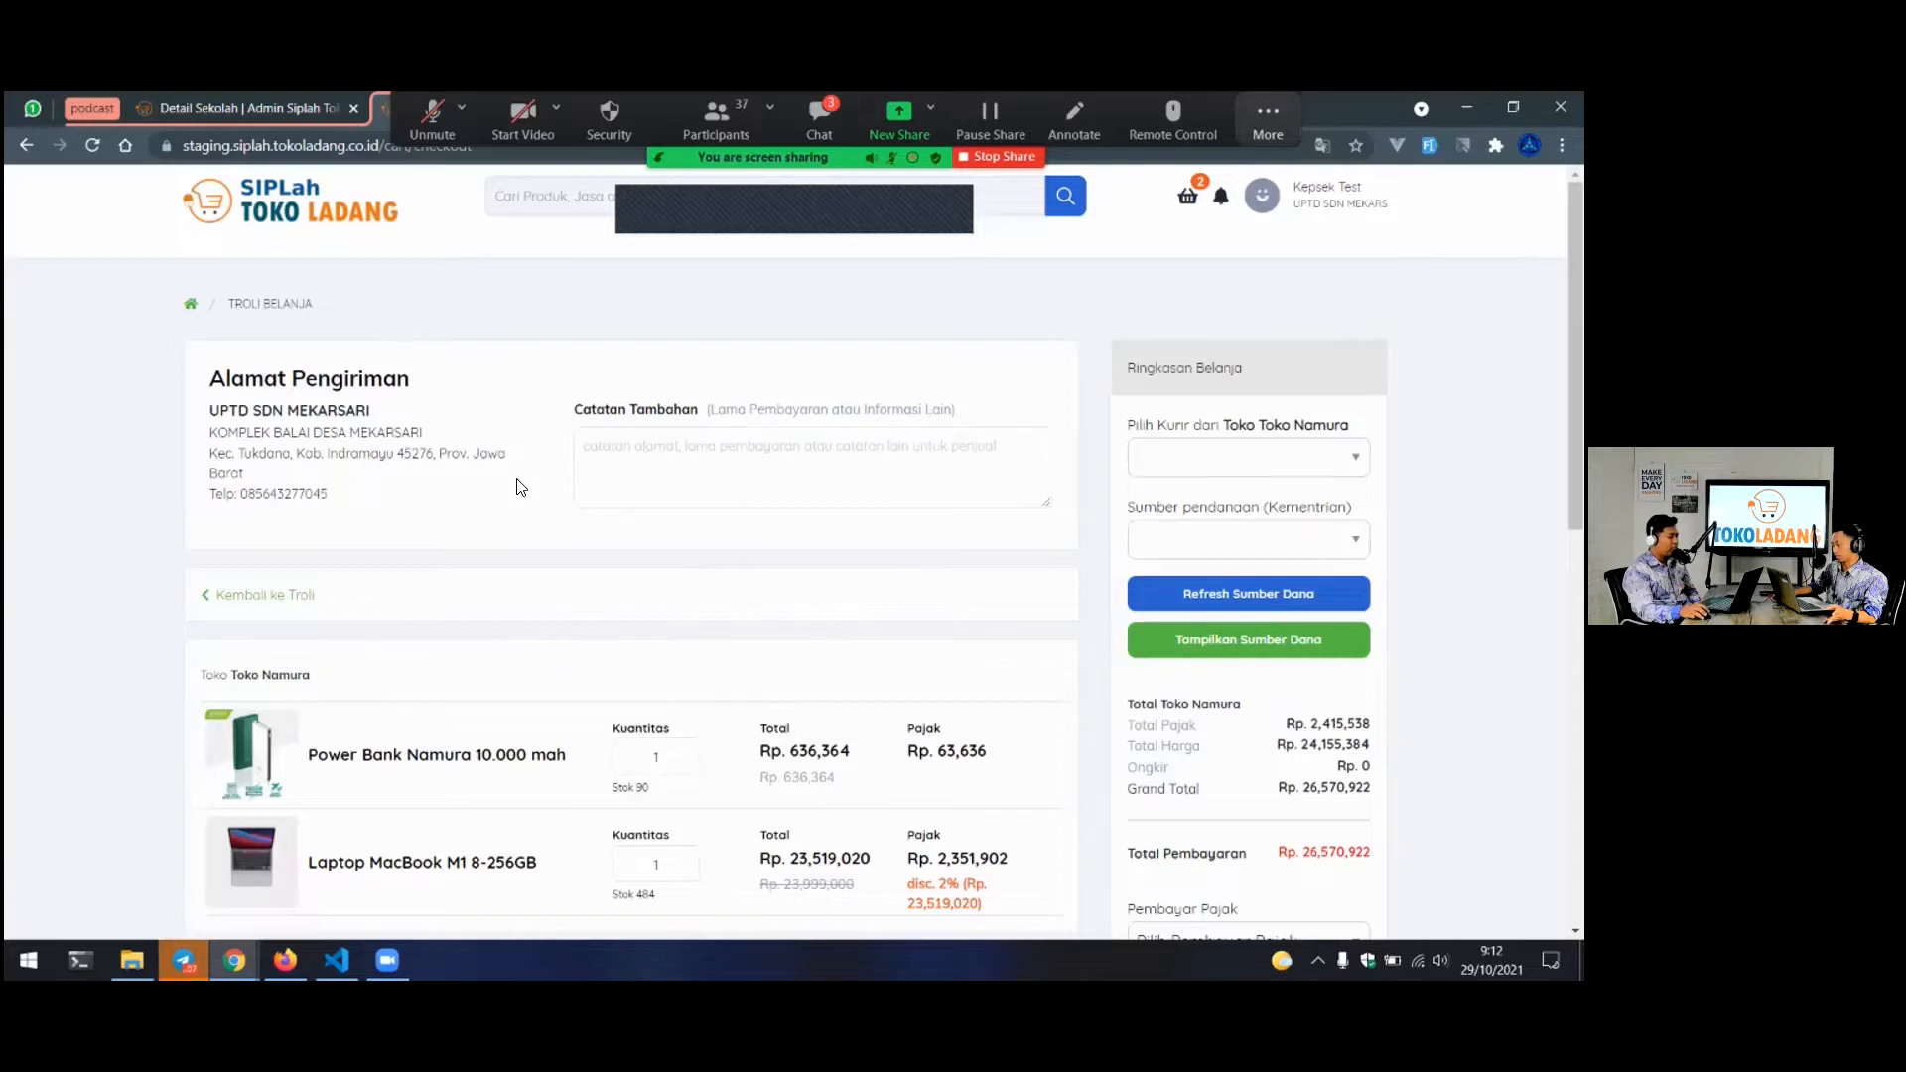
{"action": "left_click", "coordinate": [868, 454]}
{"action": "type", "text": "deka"}
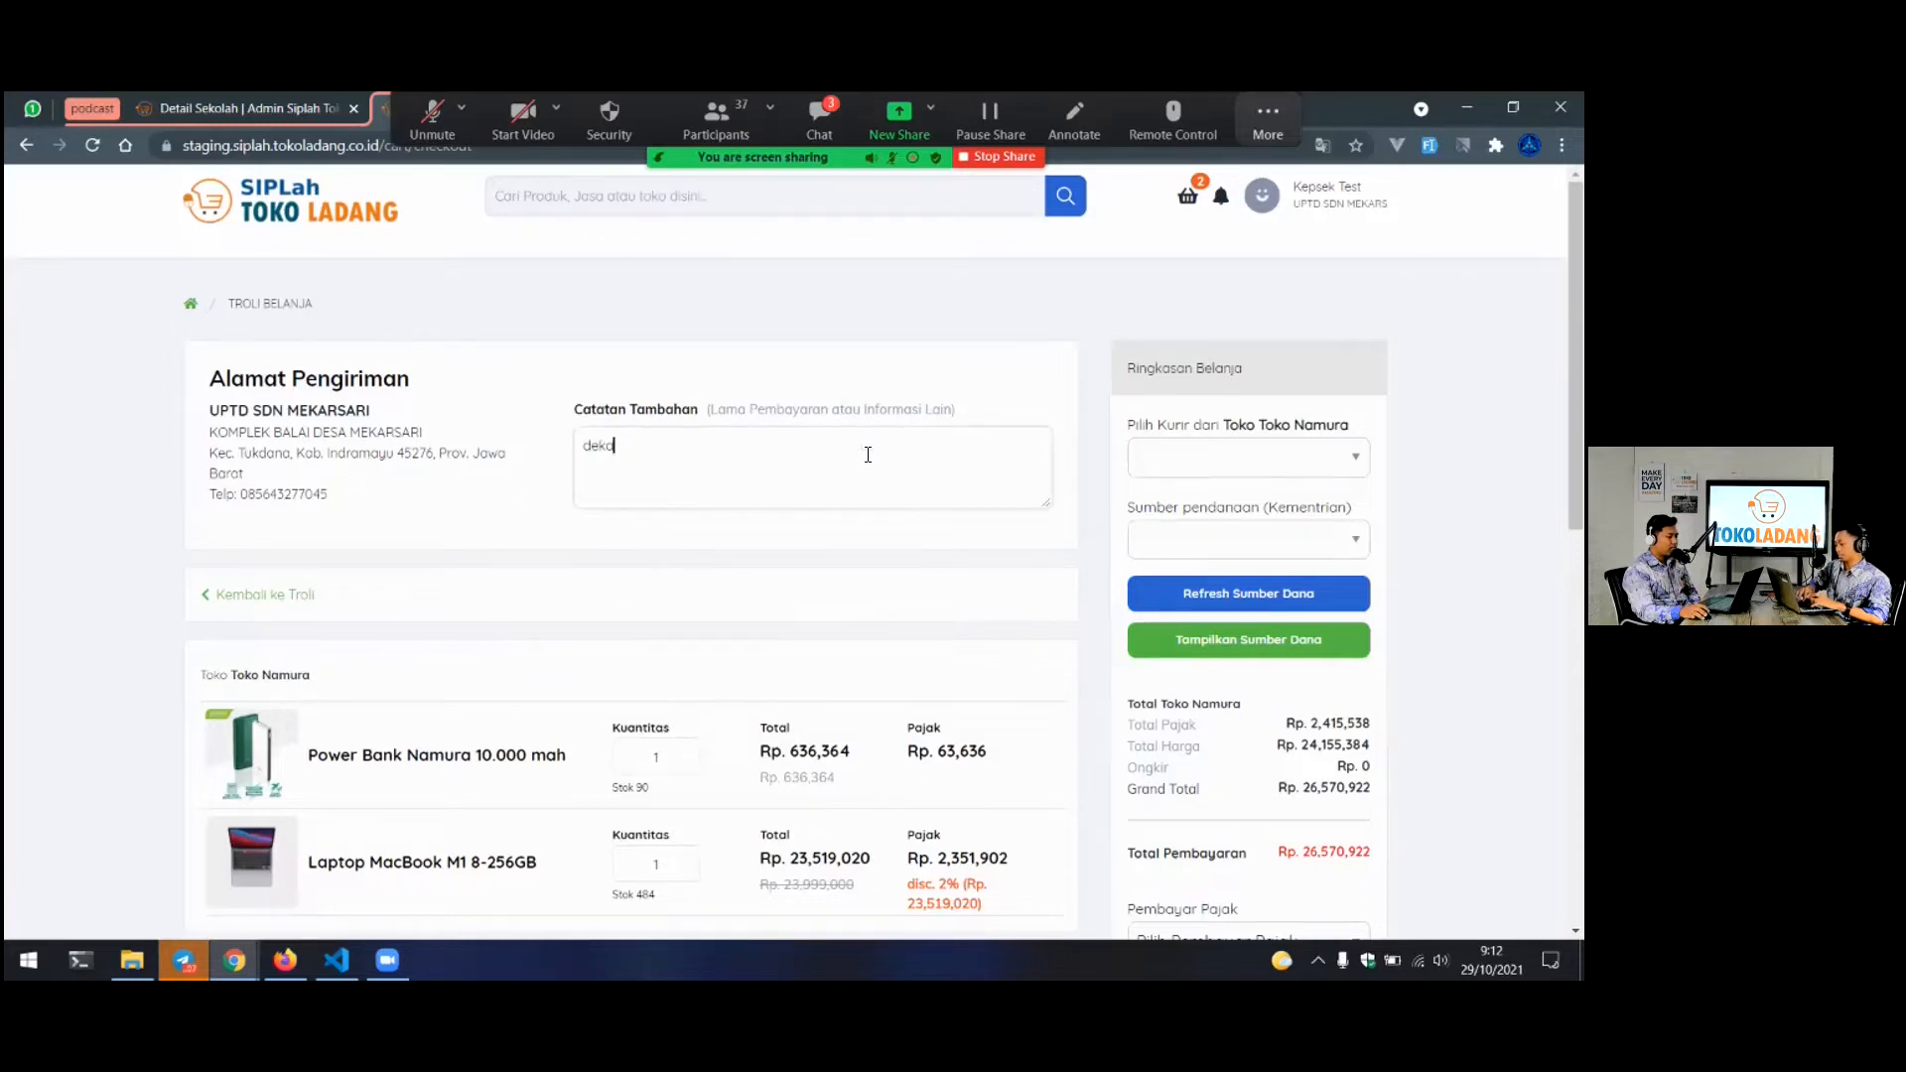
{"action": "type", "text": "t masjid"}
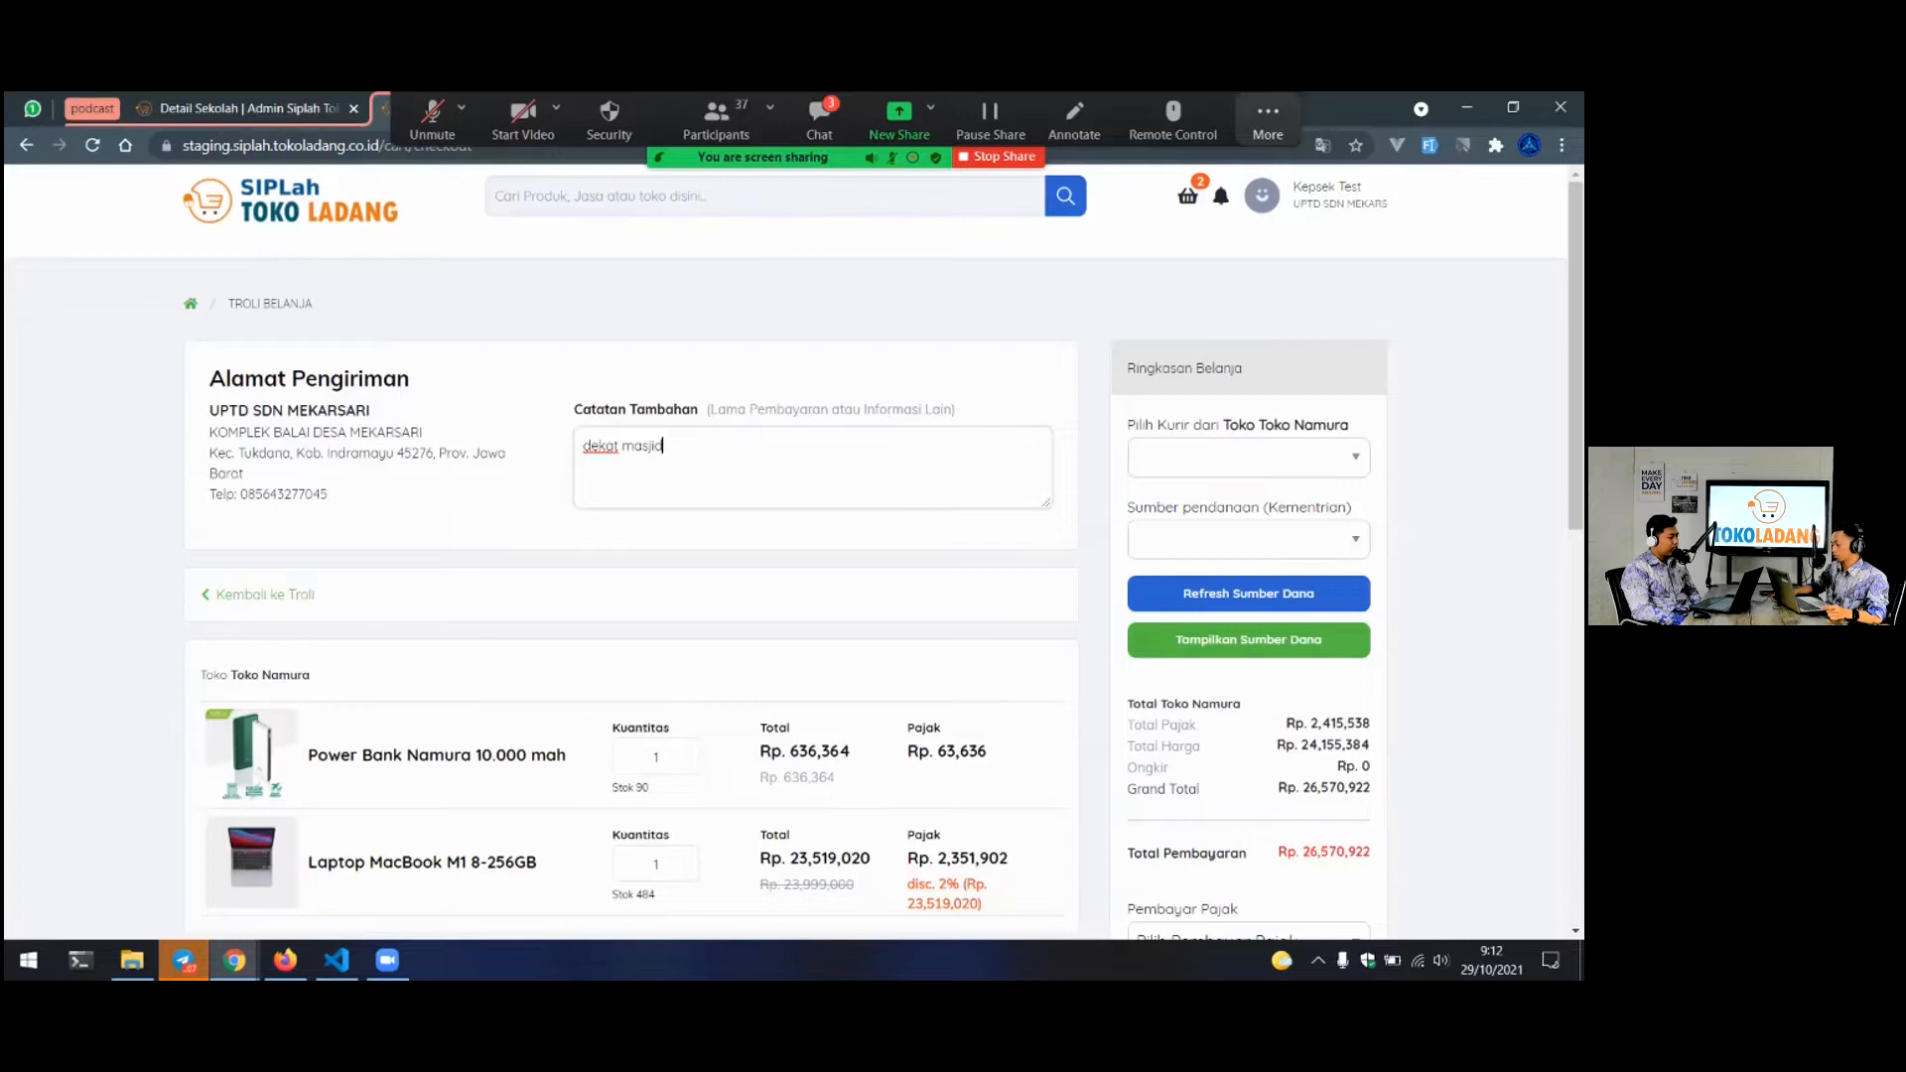
Choose KURIR TOKO as the courier for the Toko Namura order
{"action": "left_click", "coordinate": [1246, 456]}
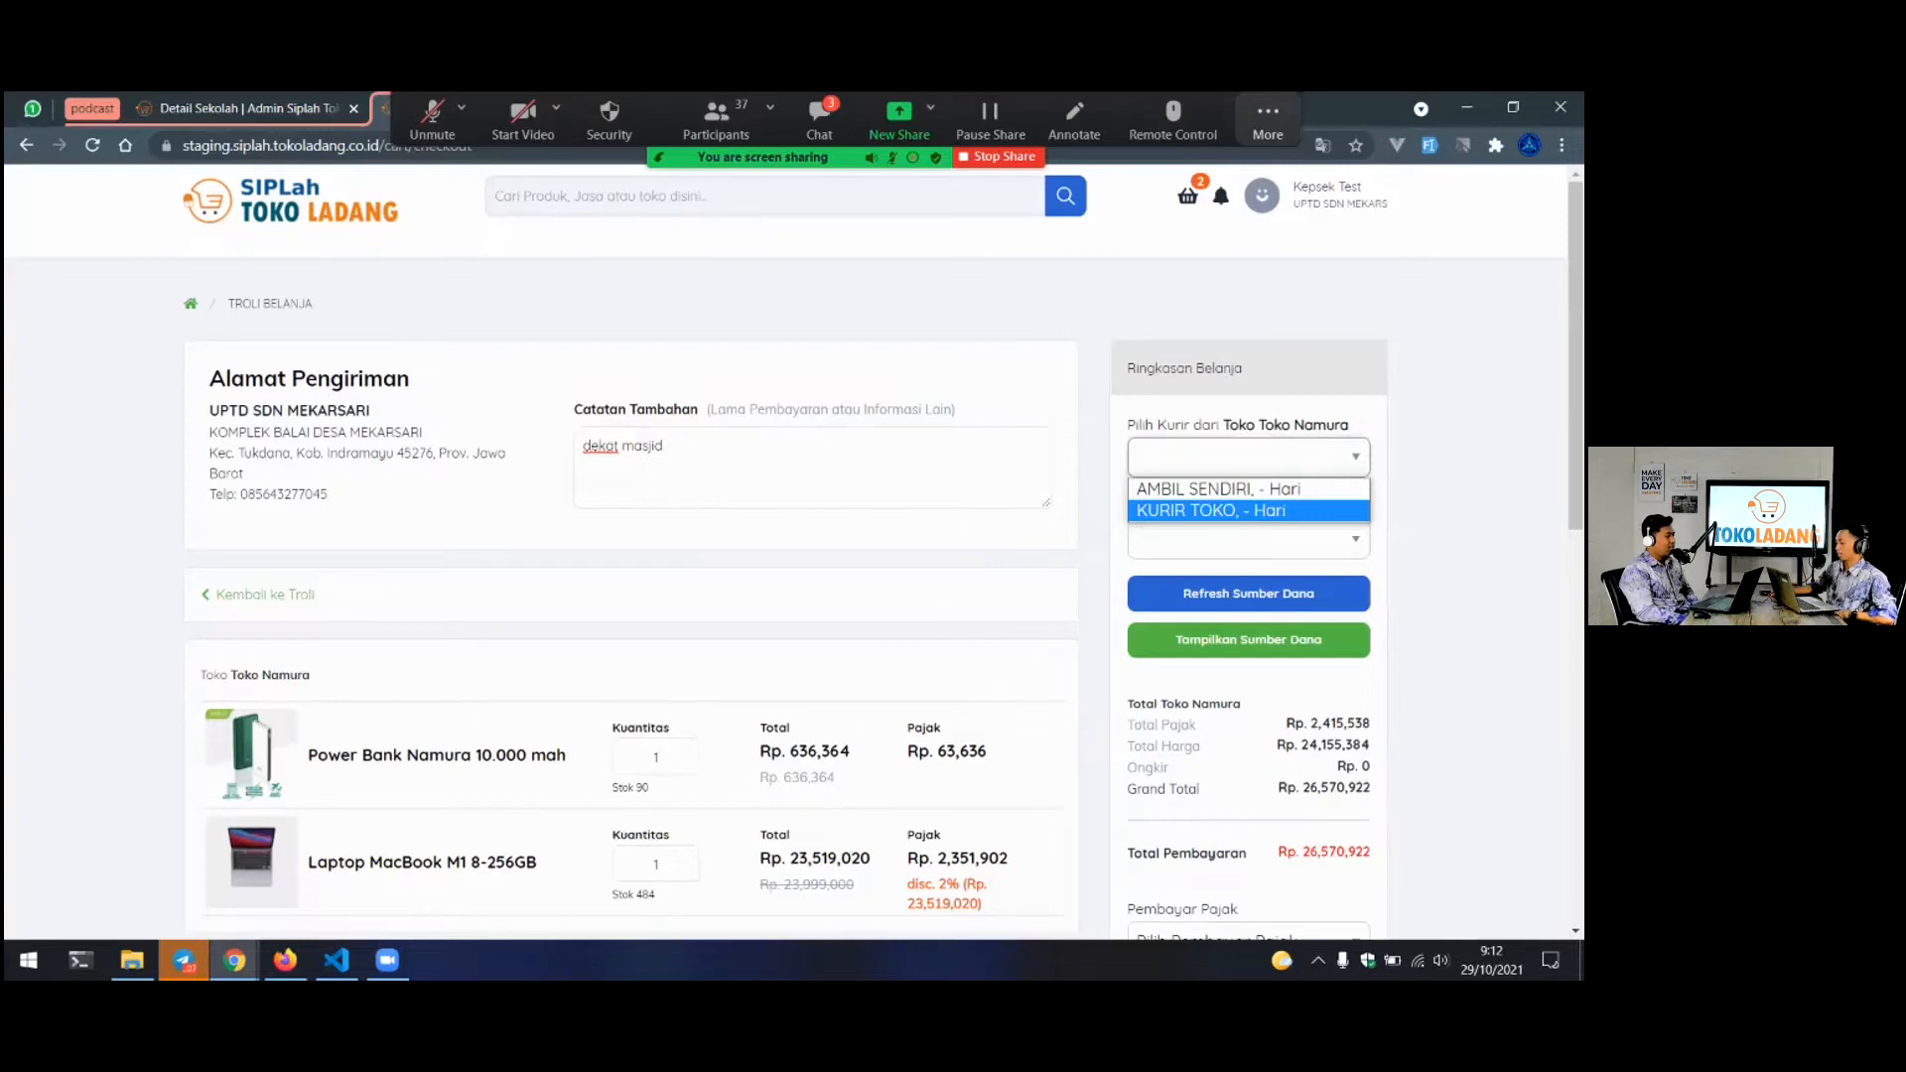
{"action": "left_click", "coordinate": [1247, 511]}
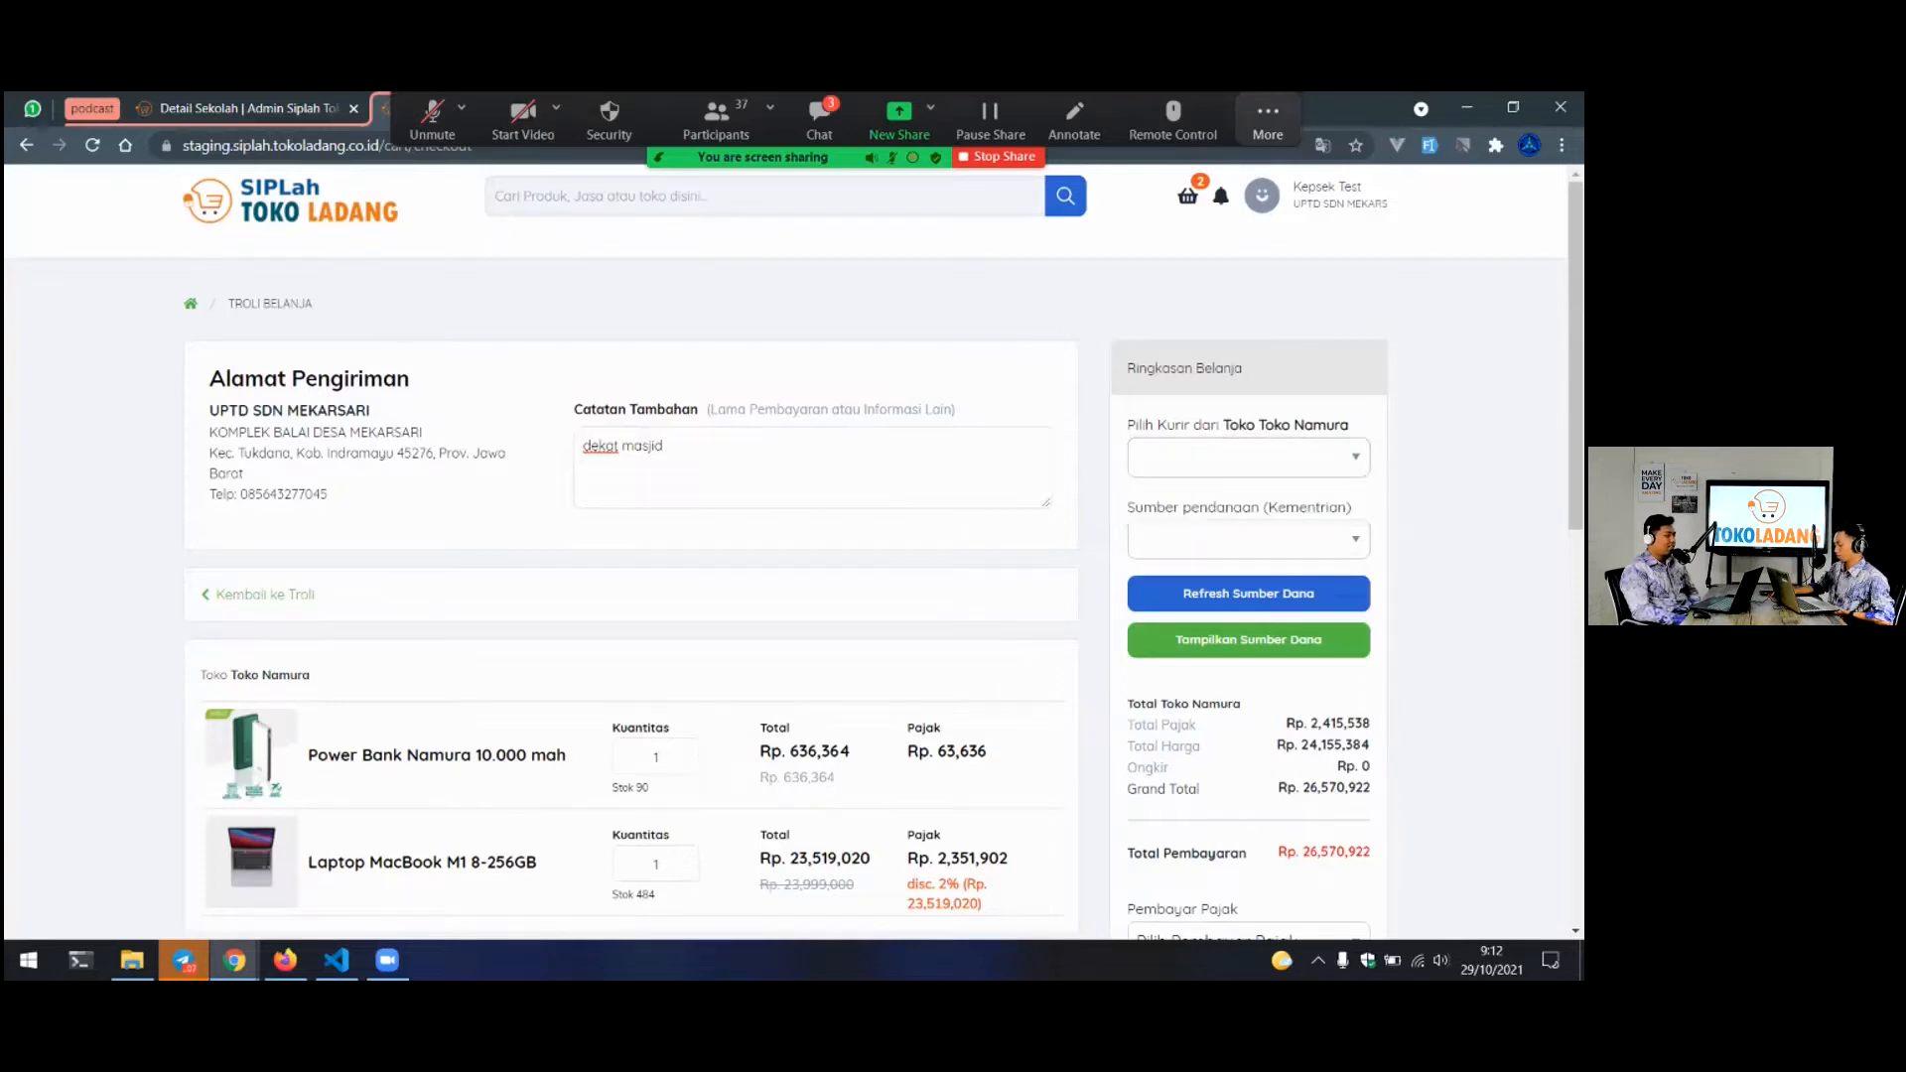
{"action": "left_click", "coordinate": [1224, 464]}
{"action": "left_click", "coordinate": [1205, 512]}
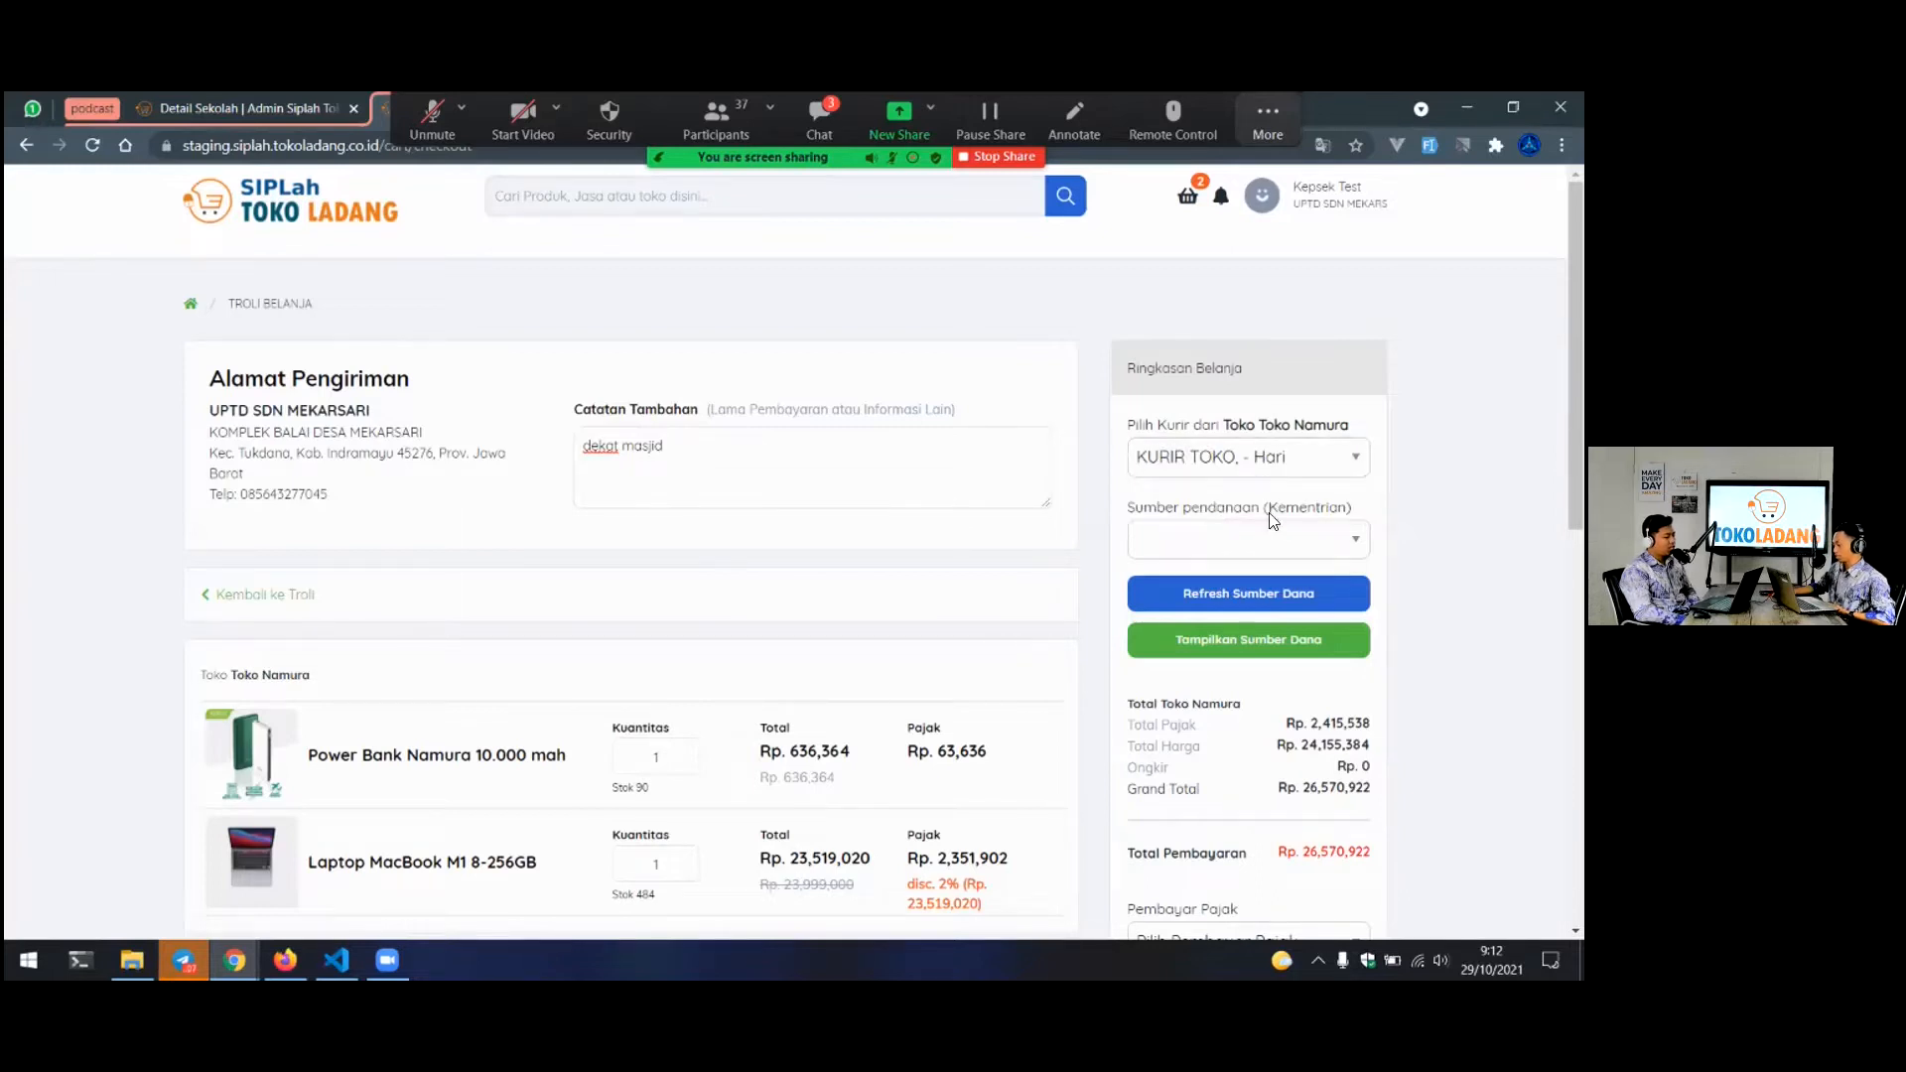
Choose the first BOS_REGULER_TESTING (2021) entry as the ministry funding source and hide the meeting controls
{"action": "left_click", "coordinate": [1247, 539]}
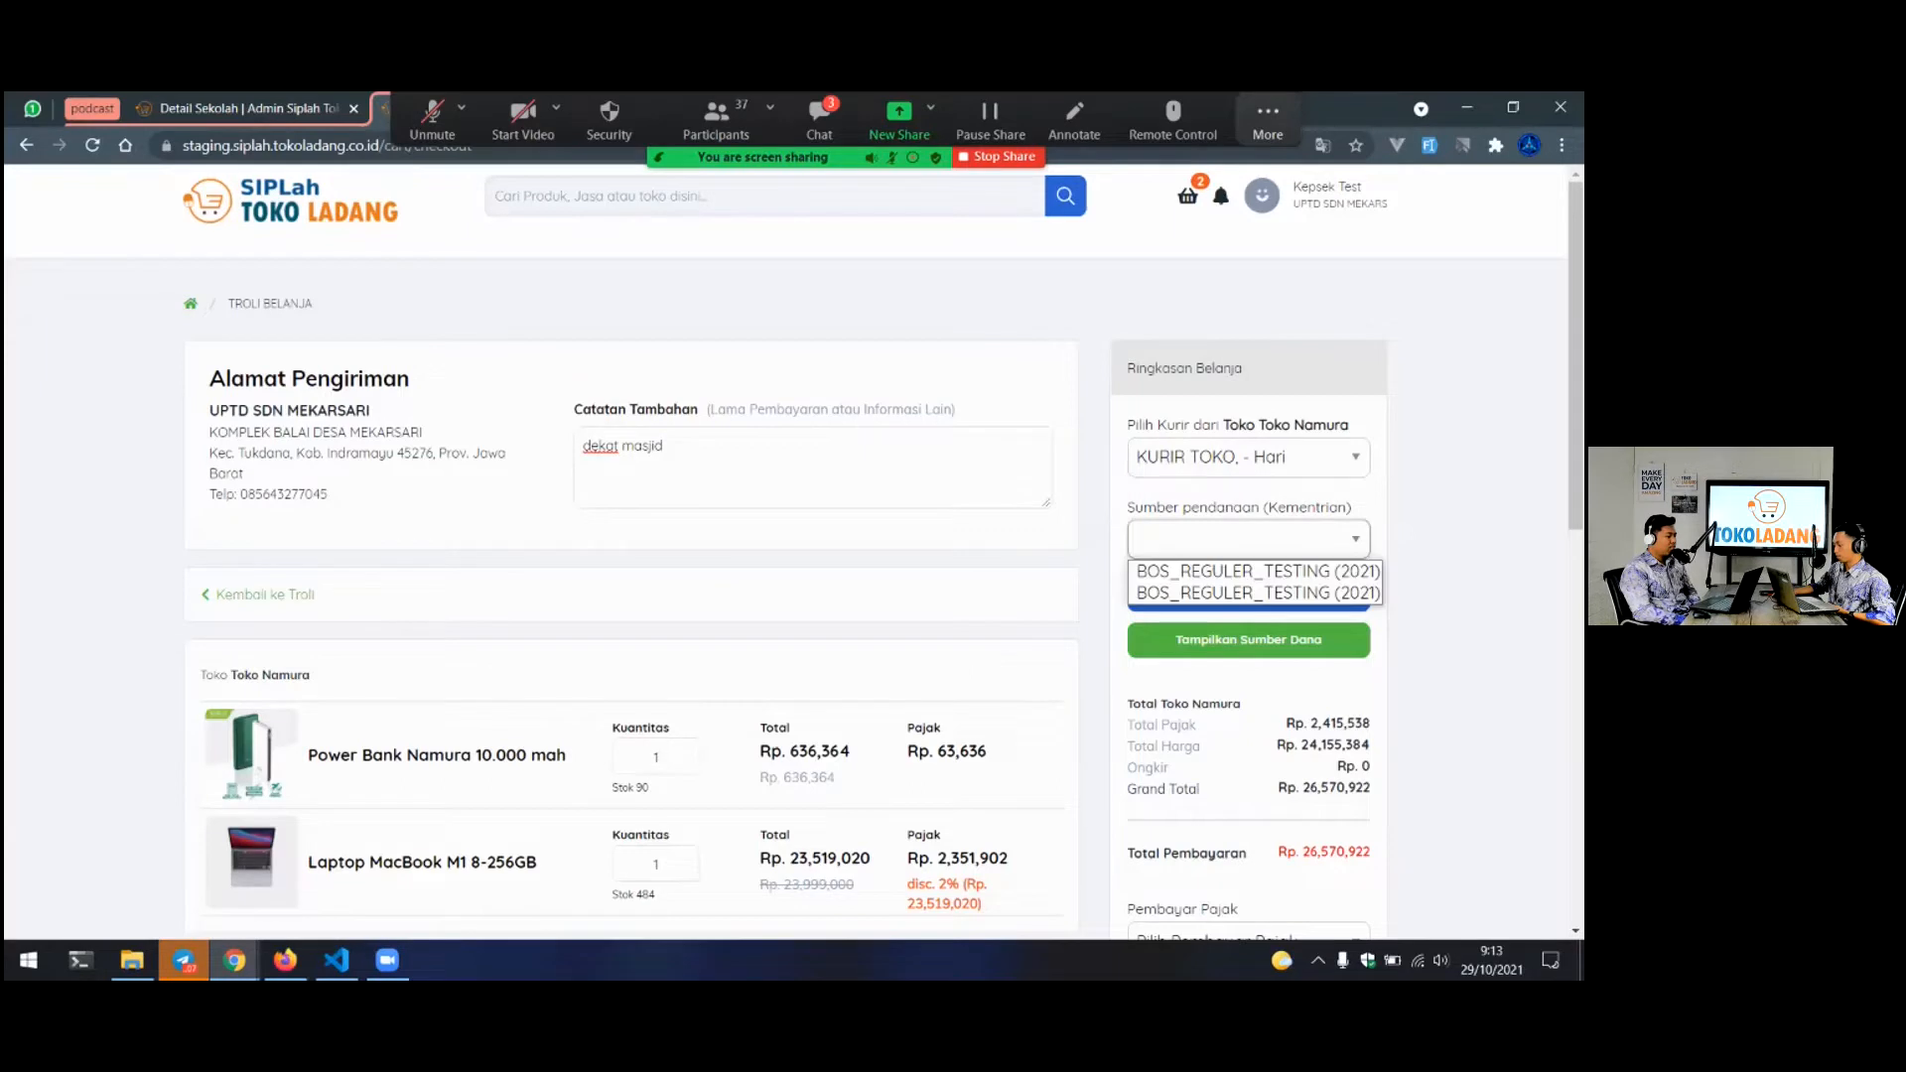
{"action": "left_click", "coordinate": [1278, 580]}
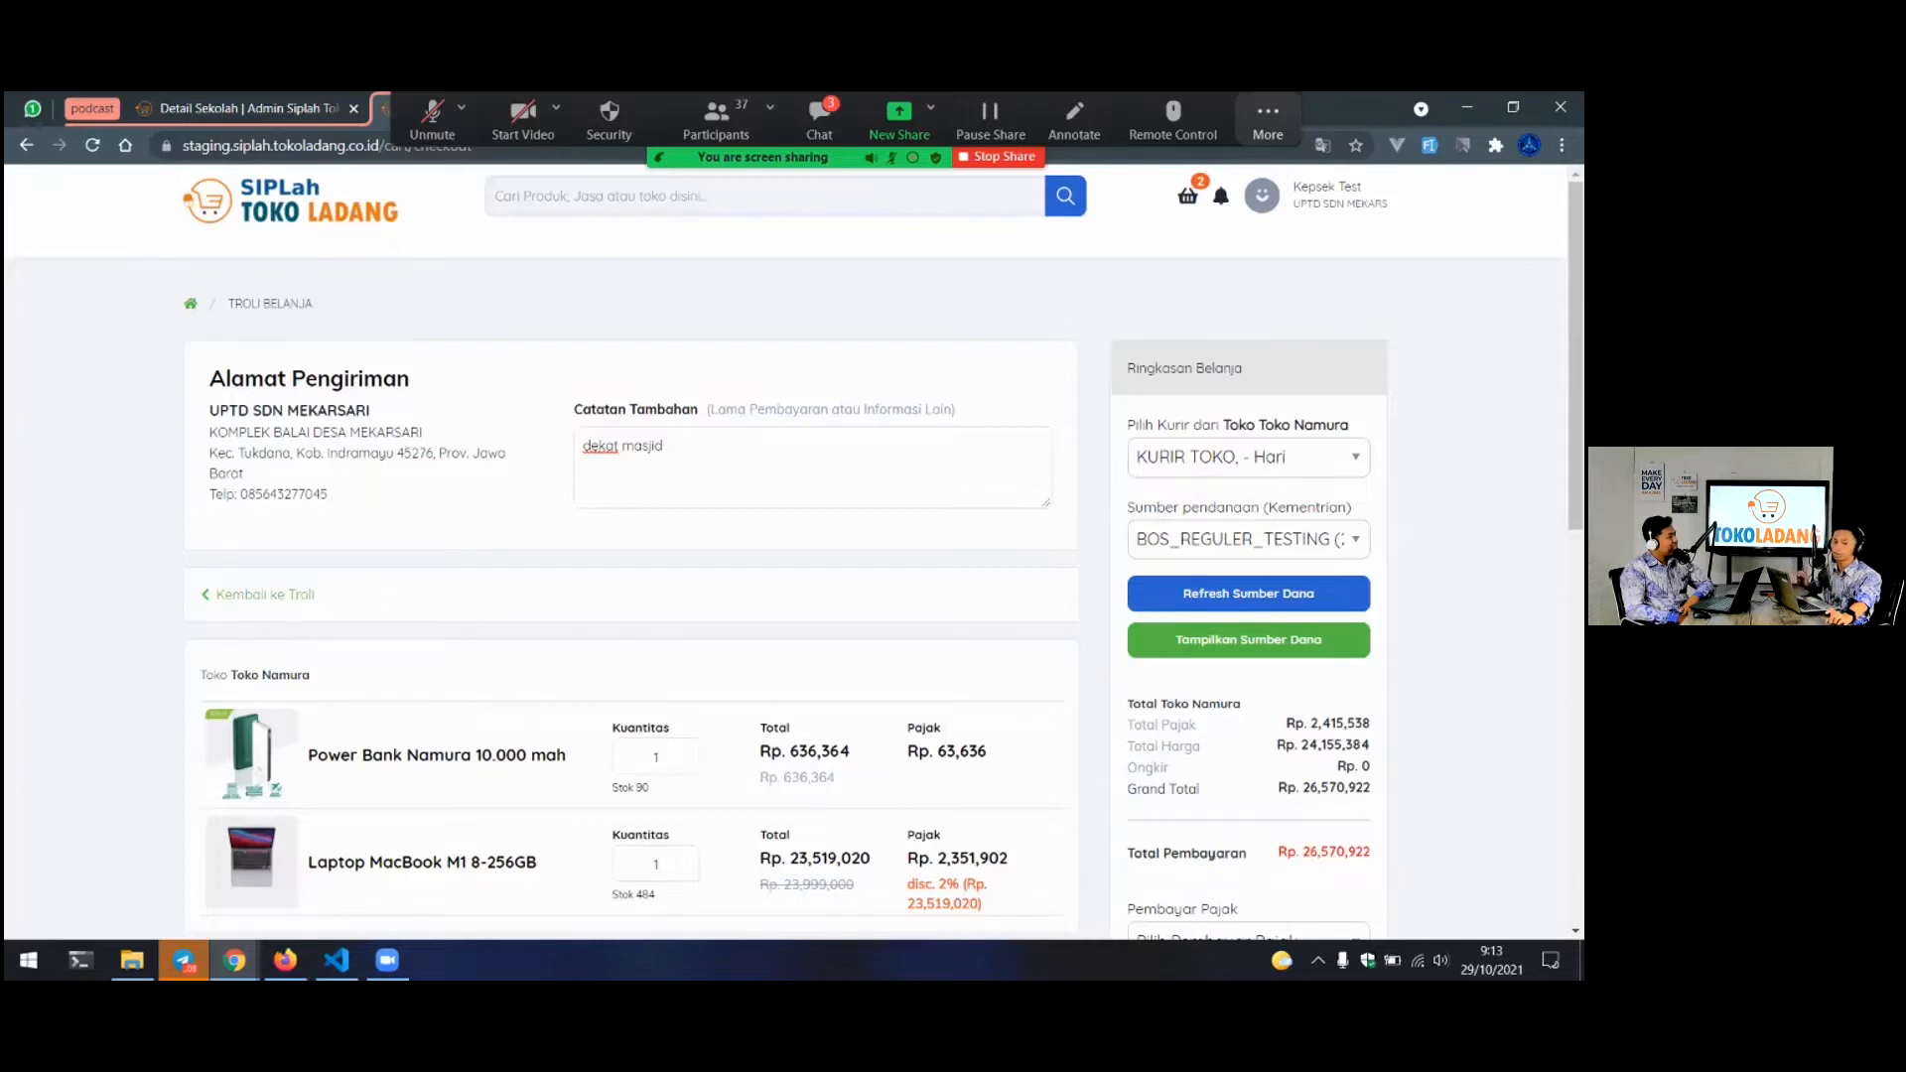
{"action": "key", "text": "ctrl+alt+shift+h"}
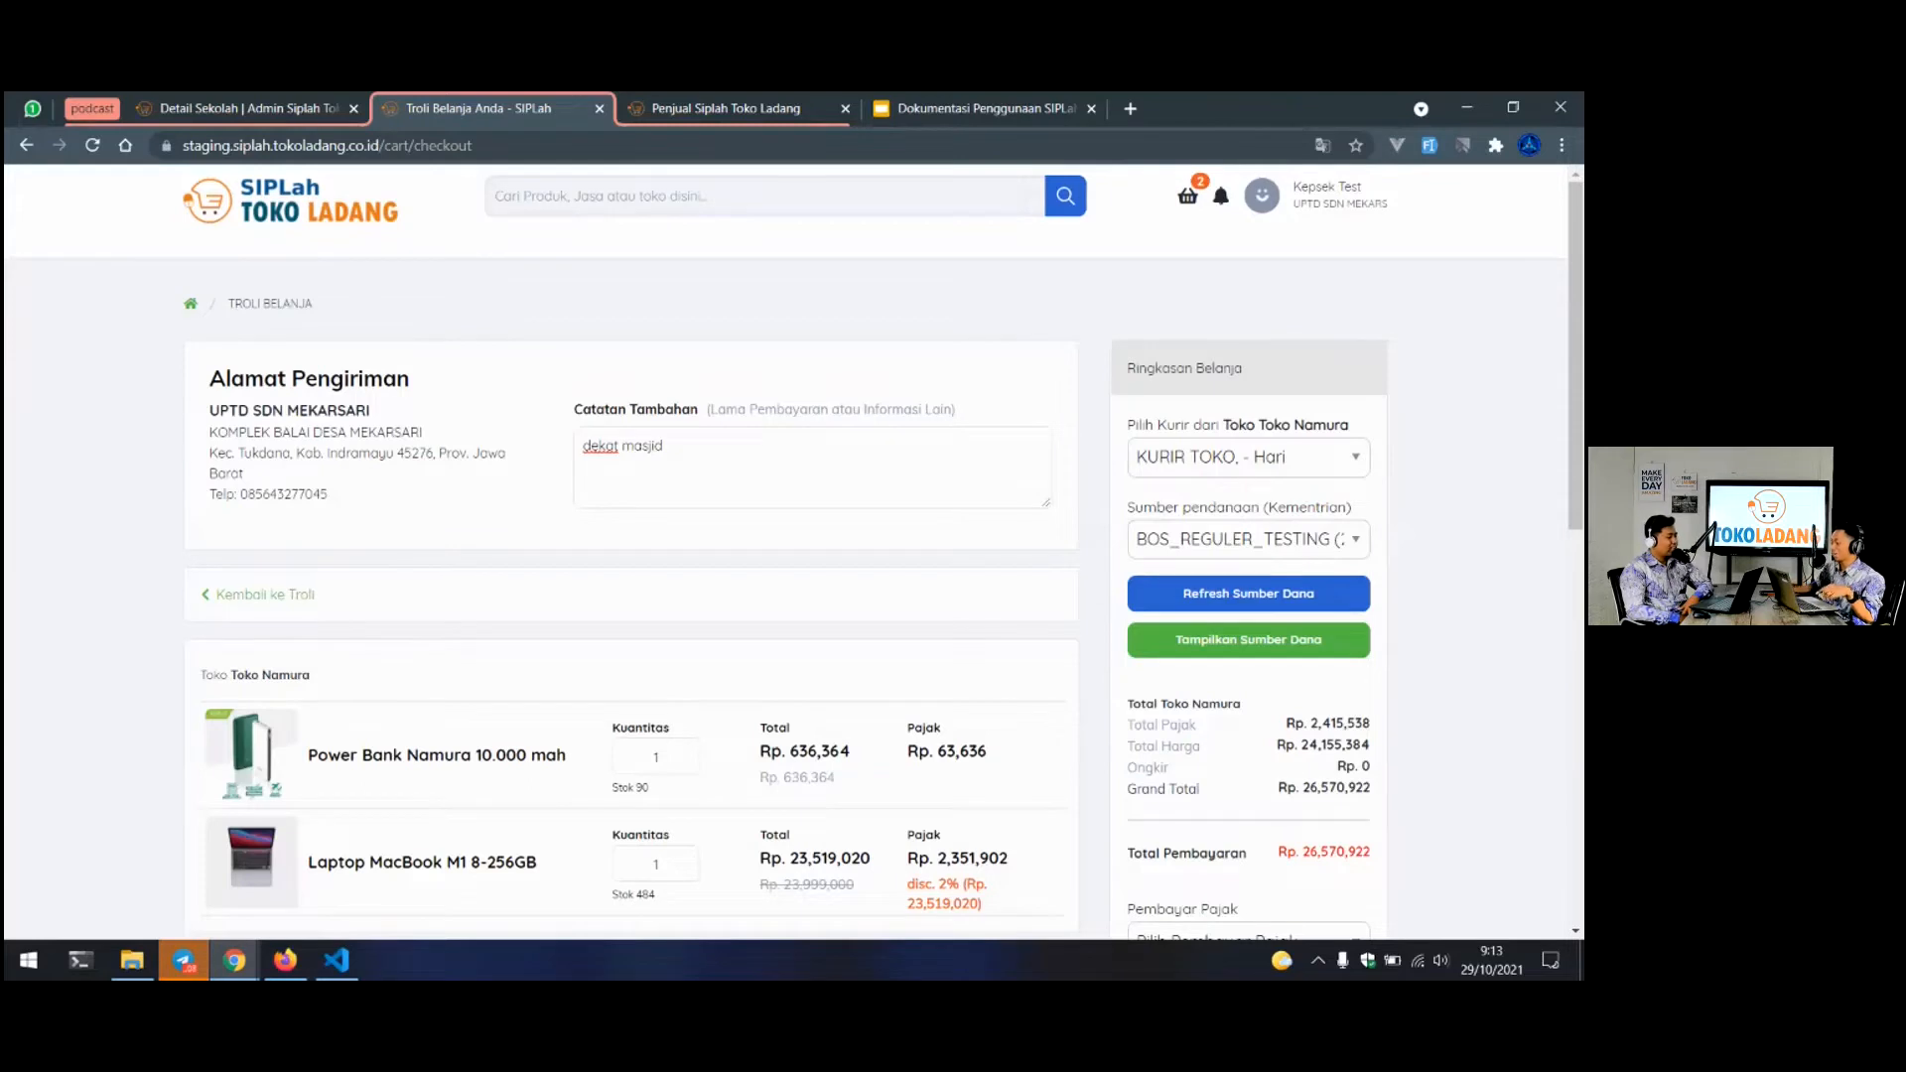
{"action": "left_click", "coordinate": [1269, 550]}
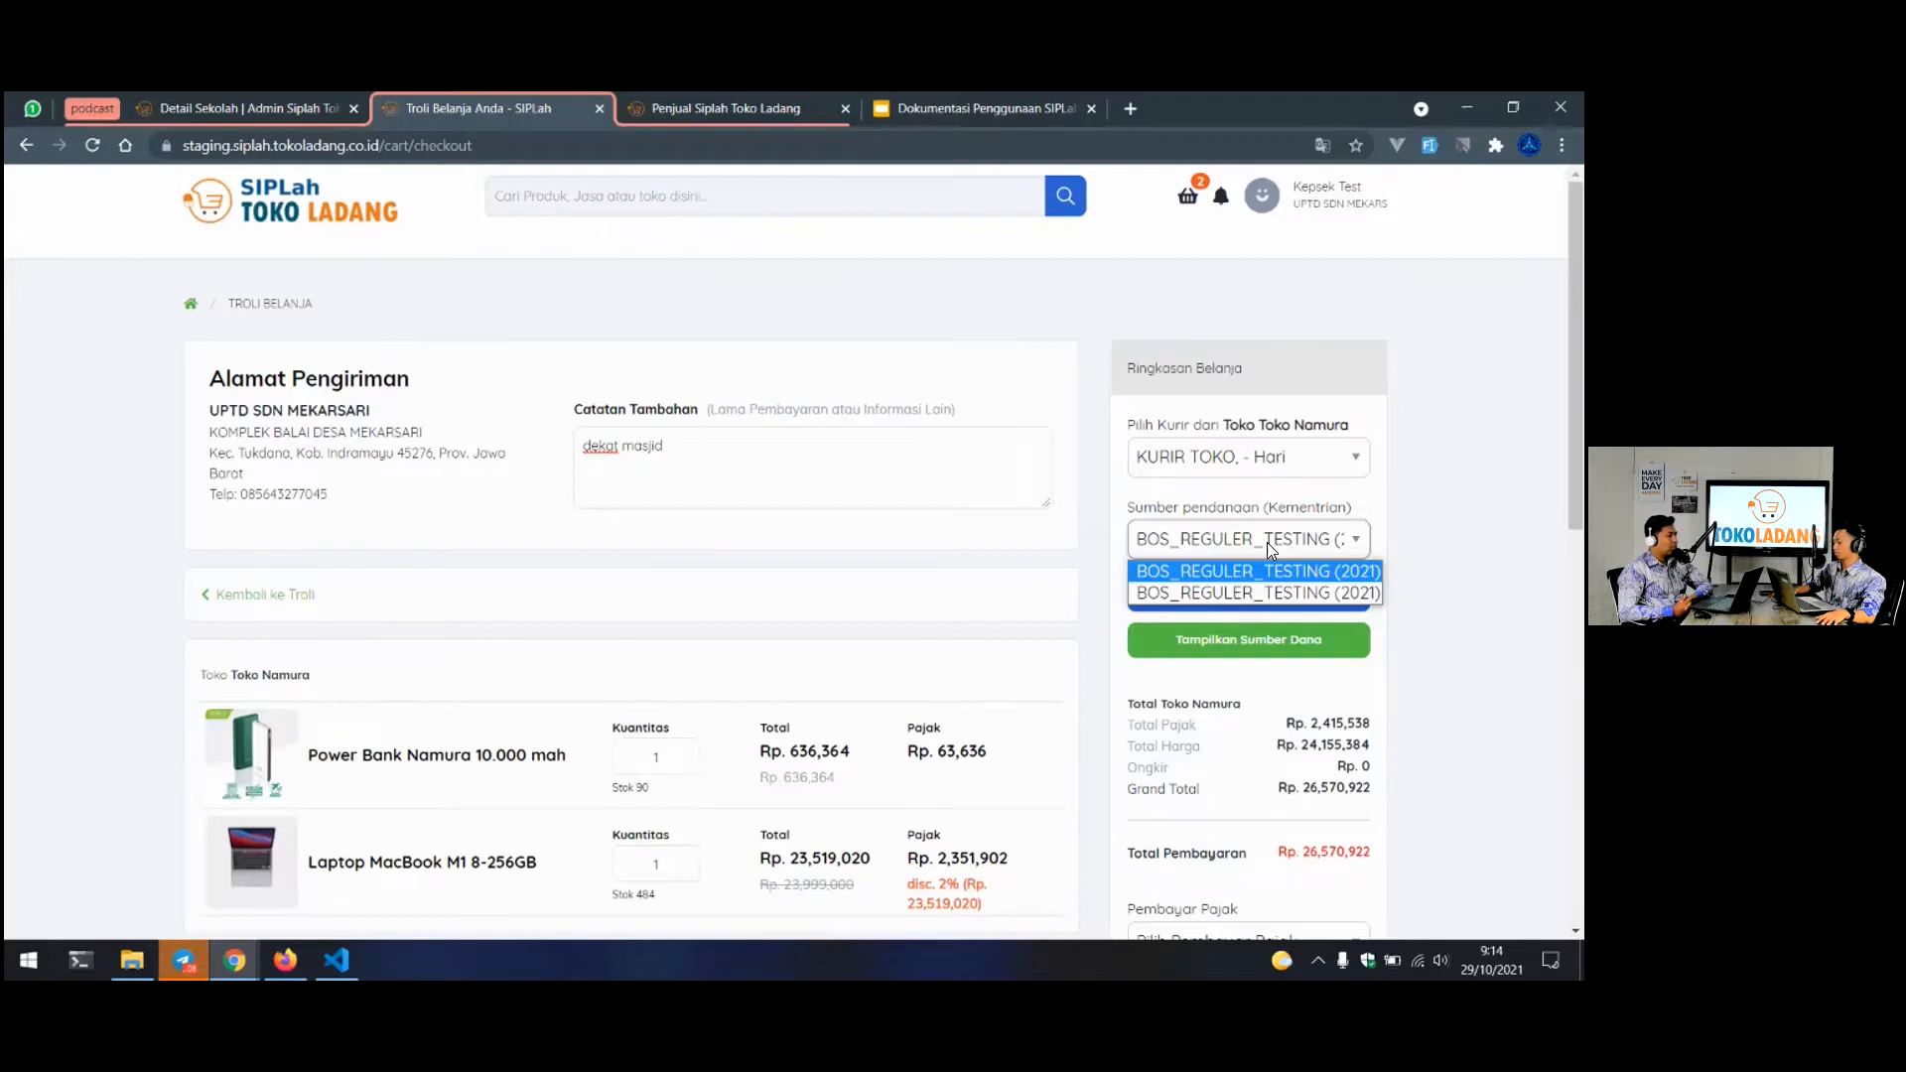
{"action": "key", "text": "Escape"}
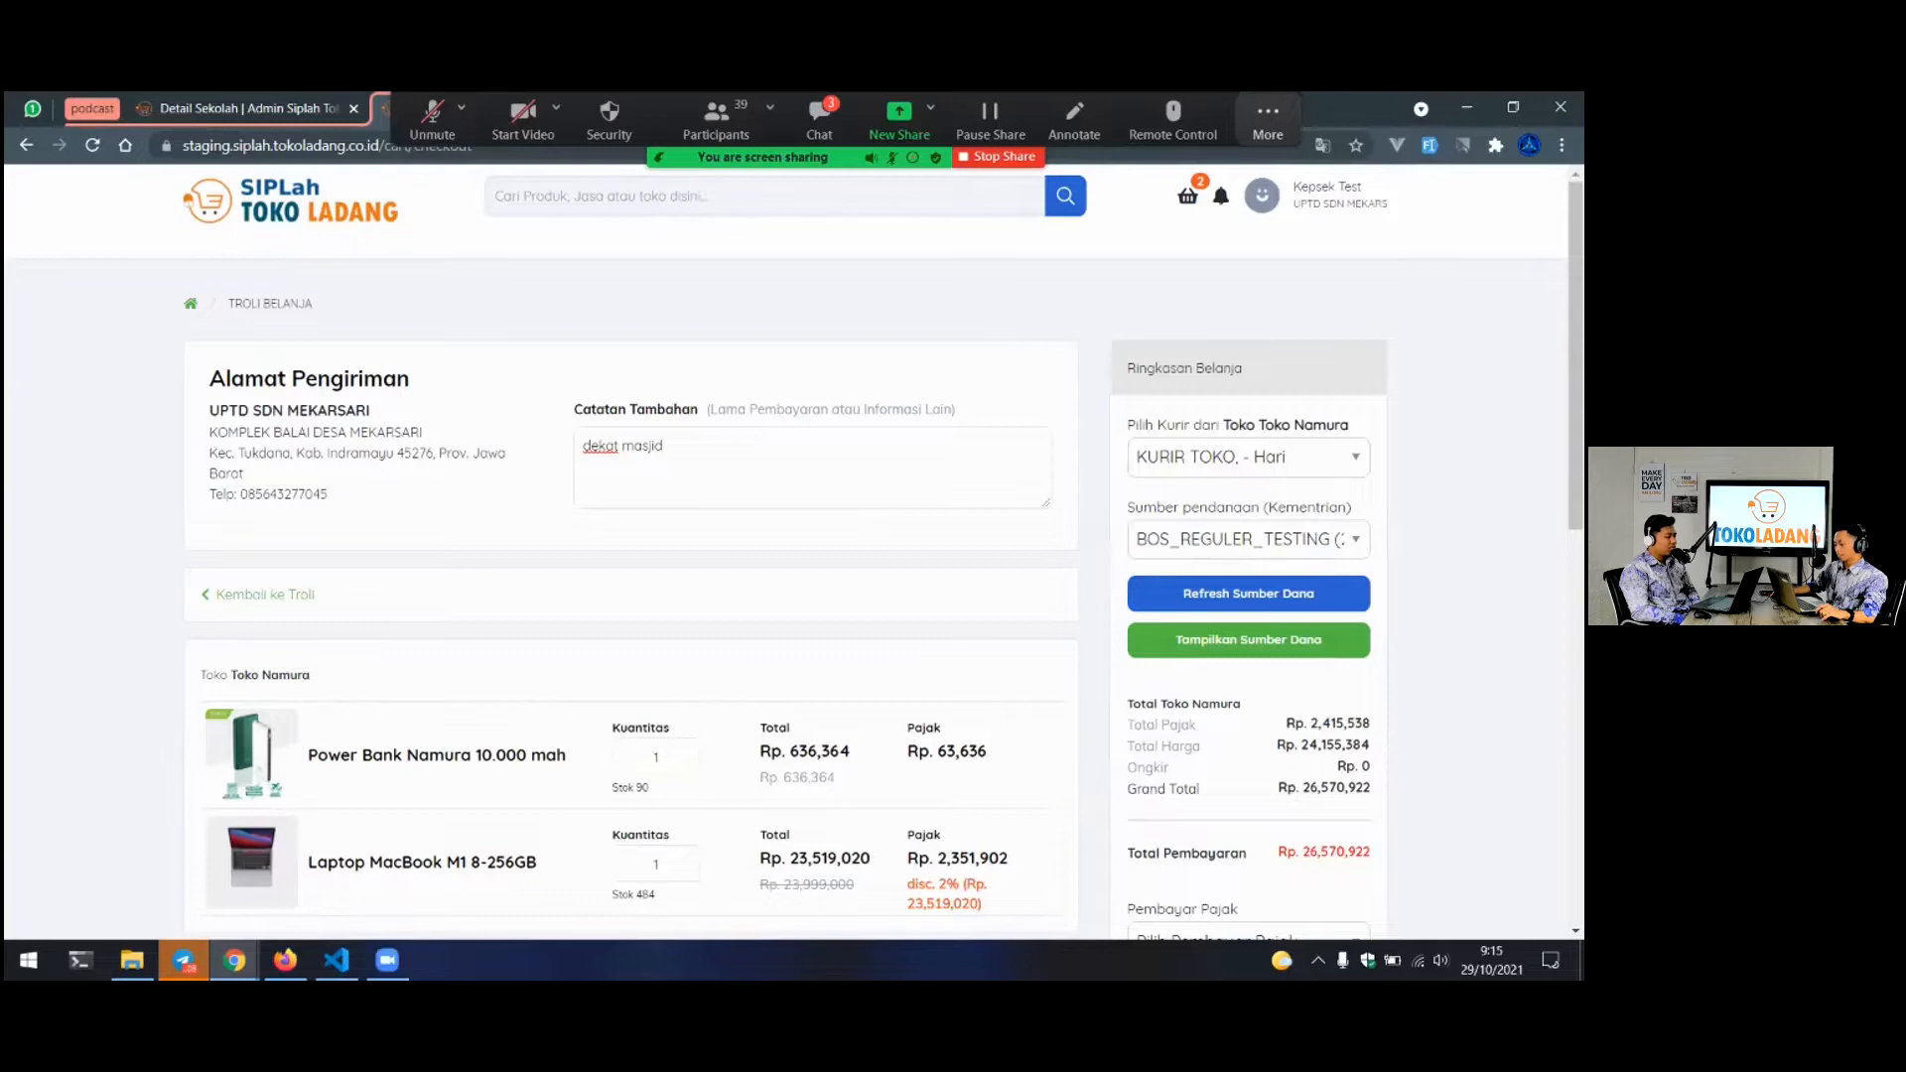
Examine the checkout's product prices, taxes, shipping cost and grand total for the Toko Namura order
{"action": "scroll", "coordinate": [784, 595], "scroll_direction": "down", "scroll_amount": 2}
{"action": "scroll", "coordinate": [784, 596], "scroll_direction": "up", "scroll_amount": 2}
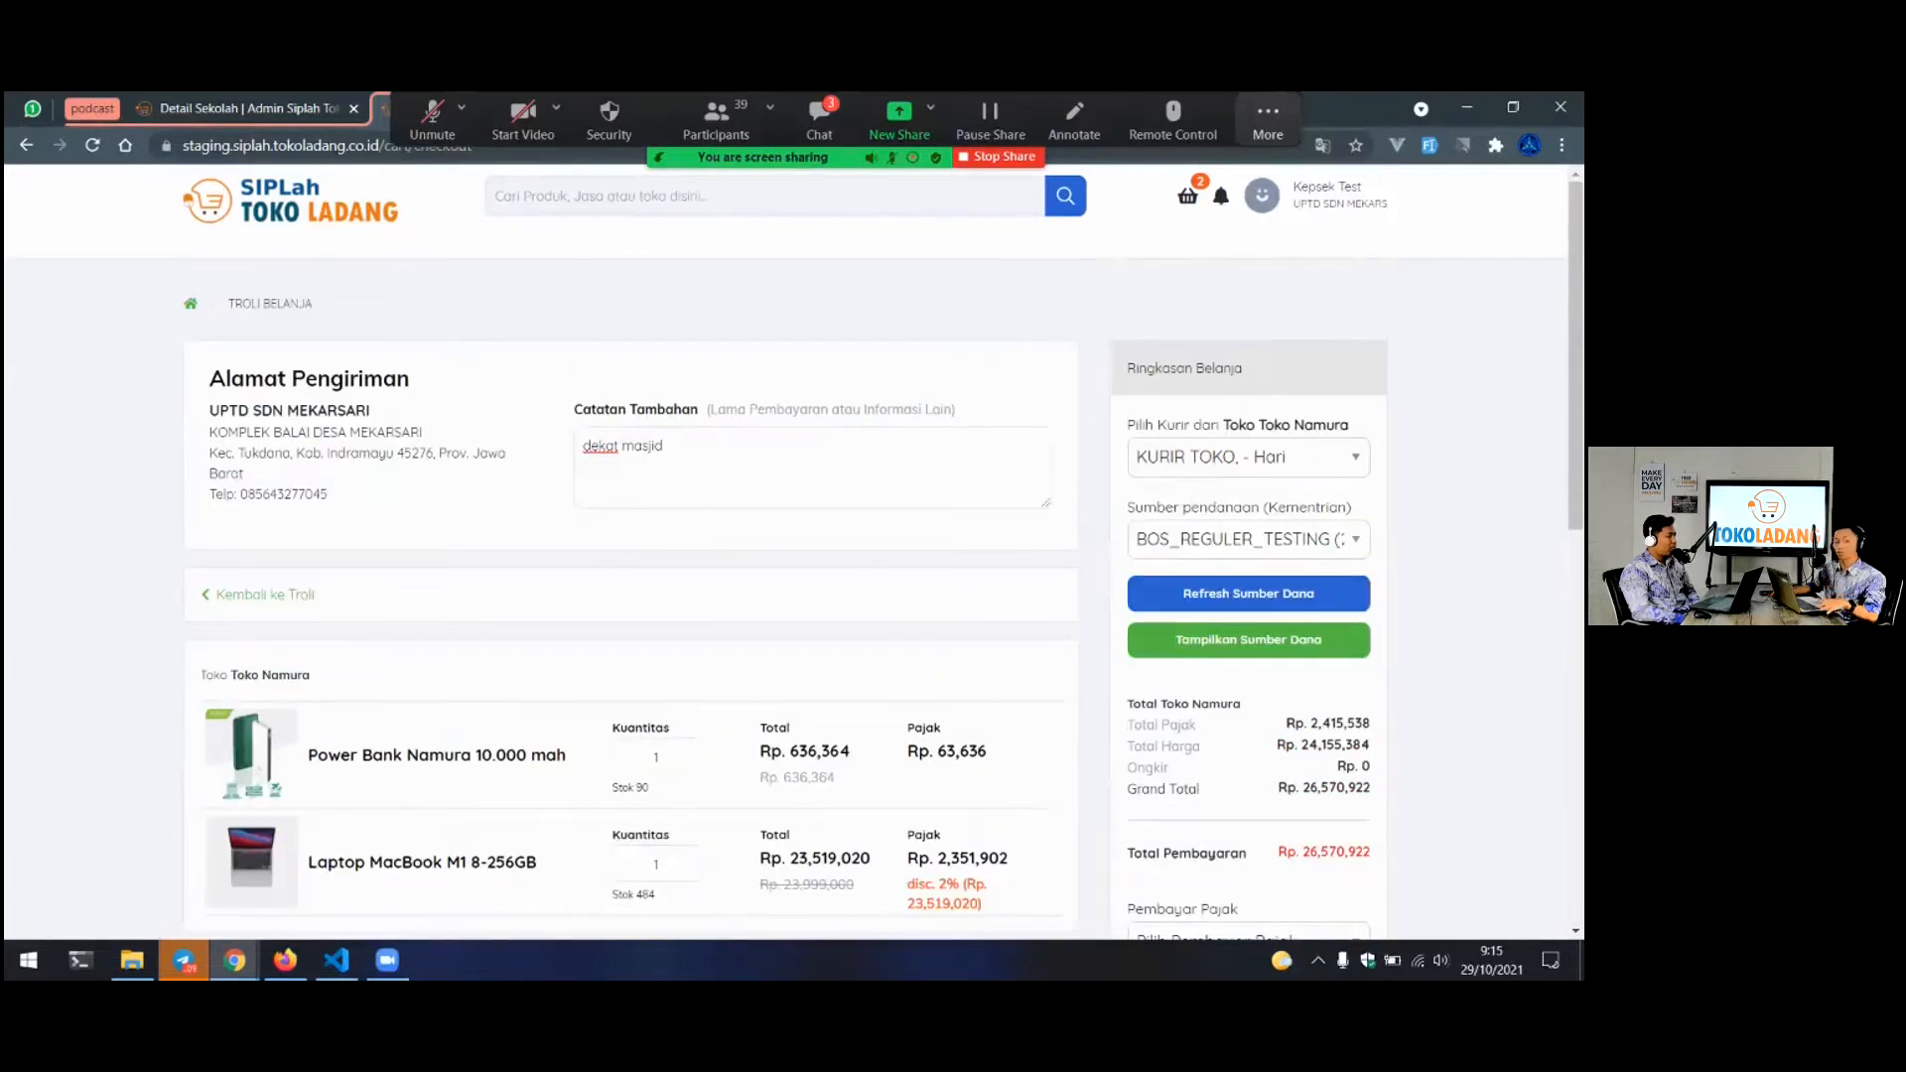
{"action": "scroll", "coordinate": [784, 551], "scroll_direction": "down", "scroll_amount": 1}
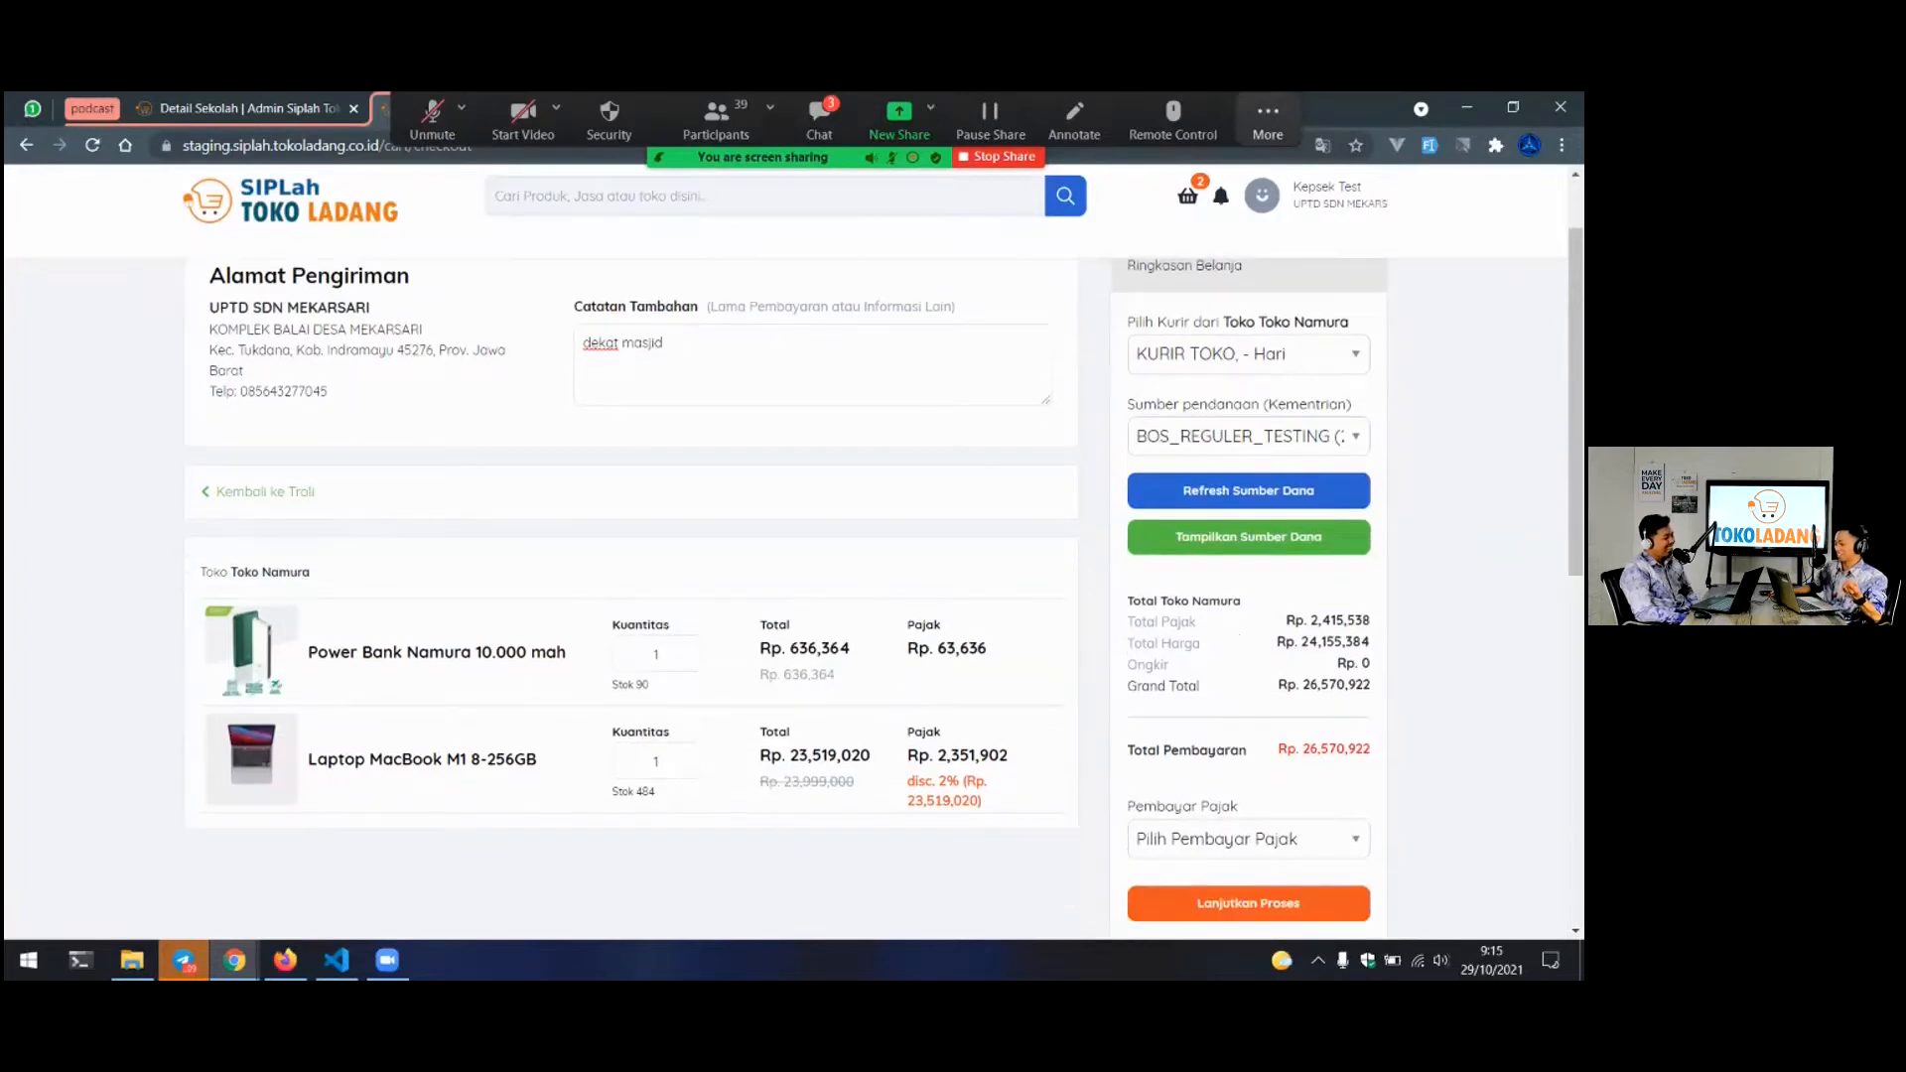
{"action": "scroll", "coordinate": [784, 551], "scroll_direction": "down", "scroll_amount": 1}
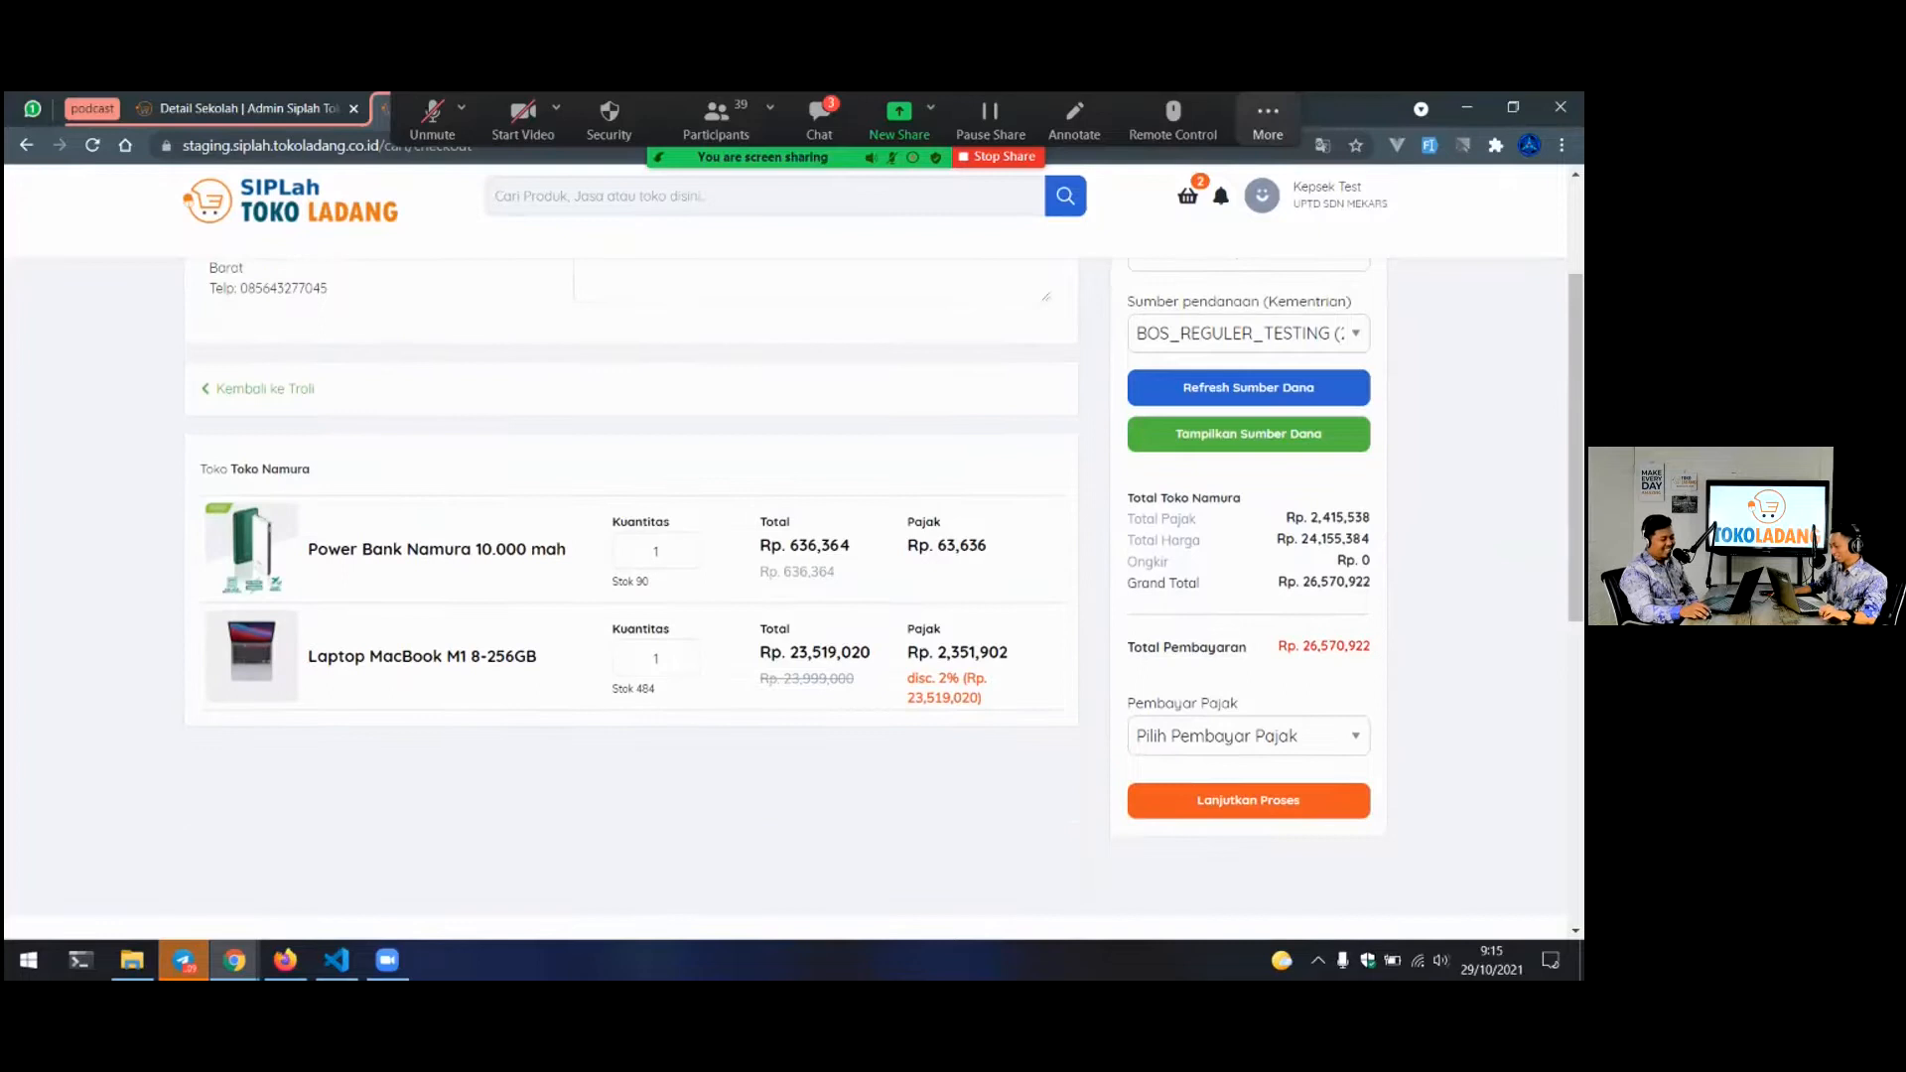
{"action": "scroll", "coordinate": [784, 551], "scroll_direction": "up", "scroll_amount": 1}
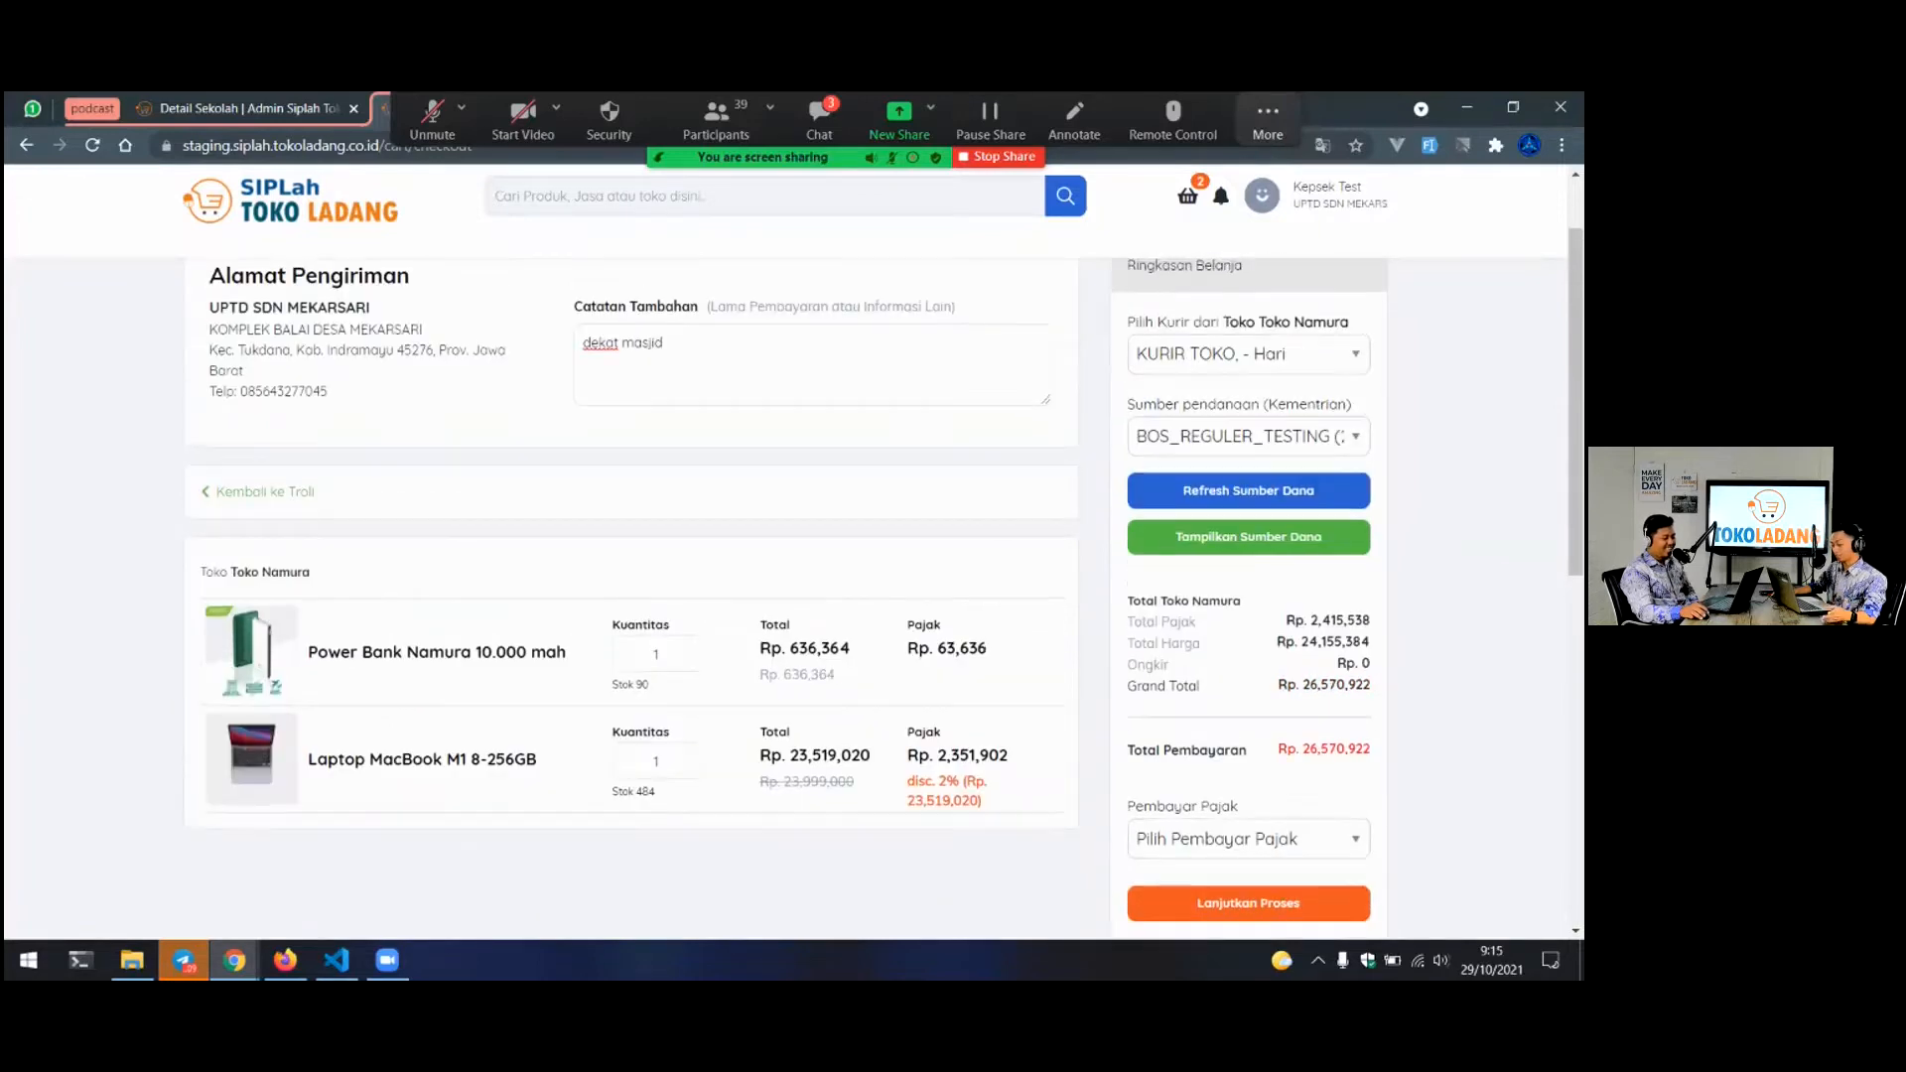
{"action": "scroll", "coordinate": [784, 551], "scroll_direction": "down", "scroll_amount": 1}
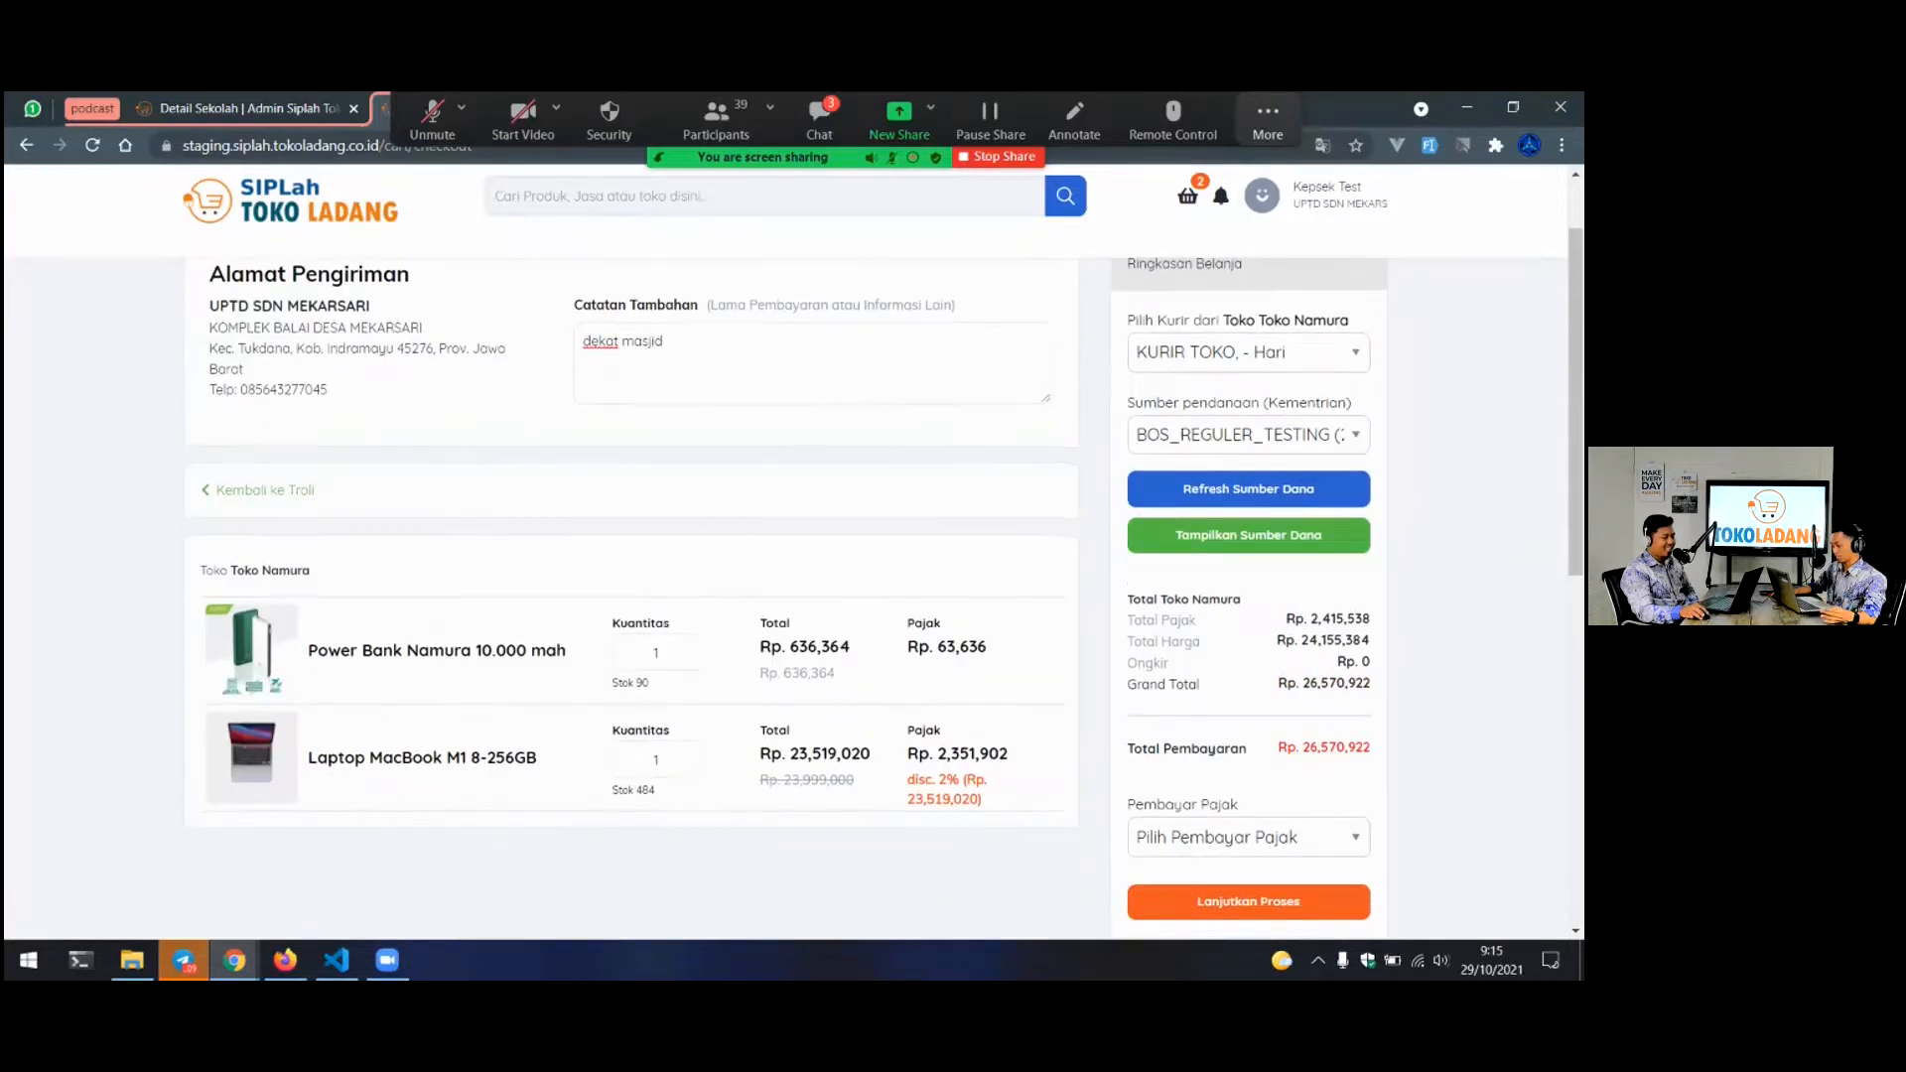
{"action": "scroll", "coordinate": [665, 785], "scroll_direction": "up", "scroll_amount": 2}
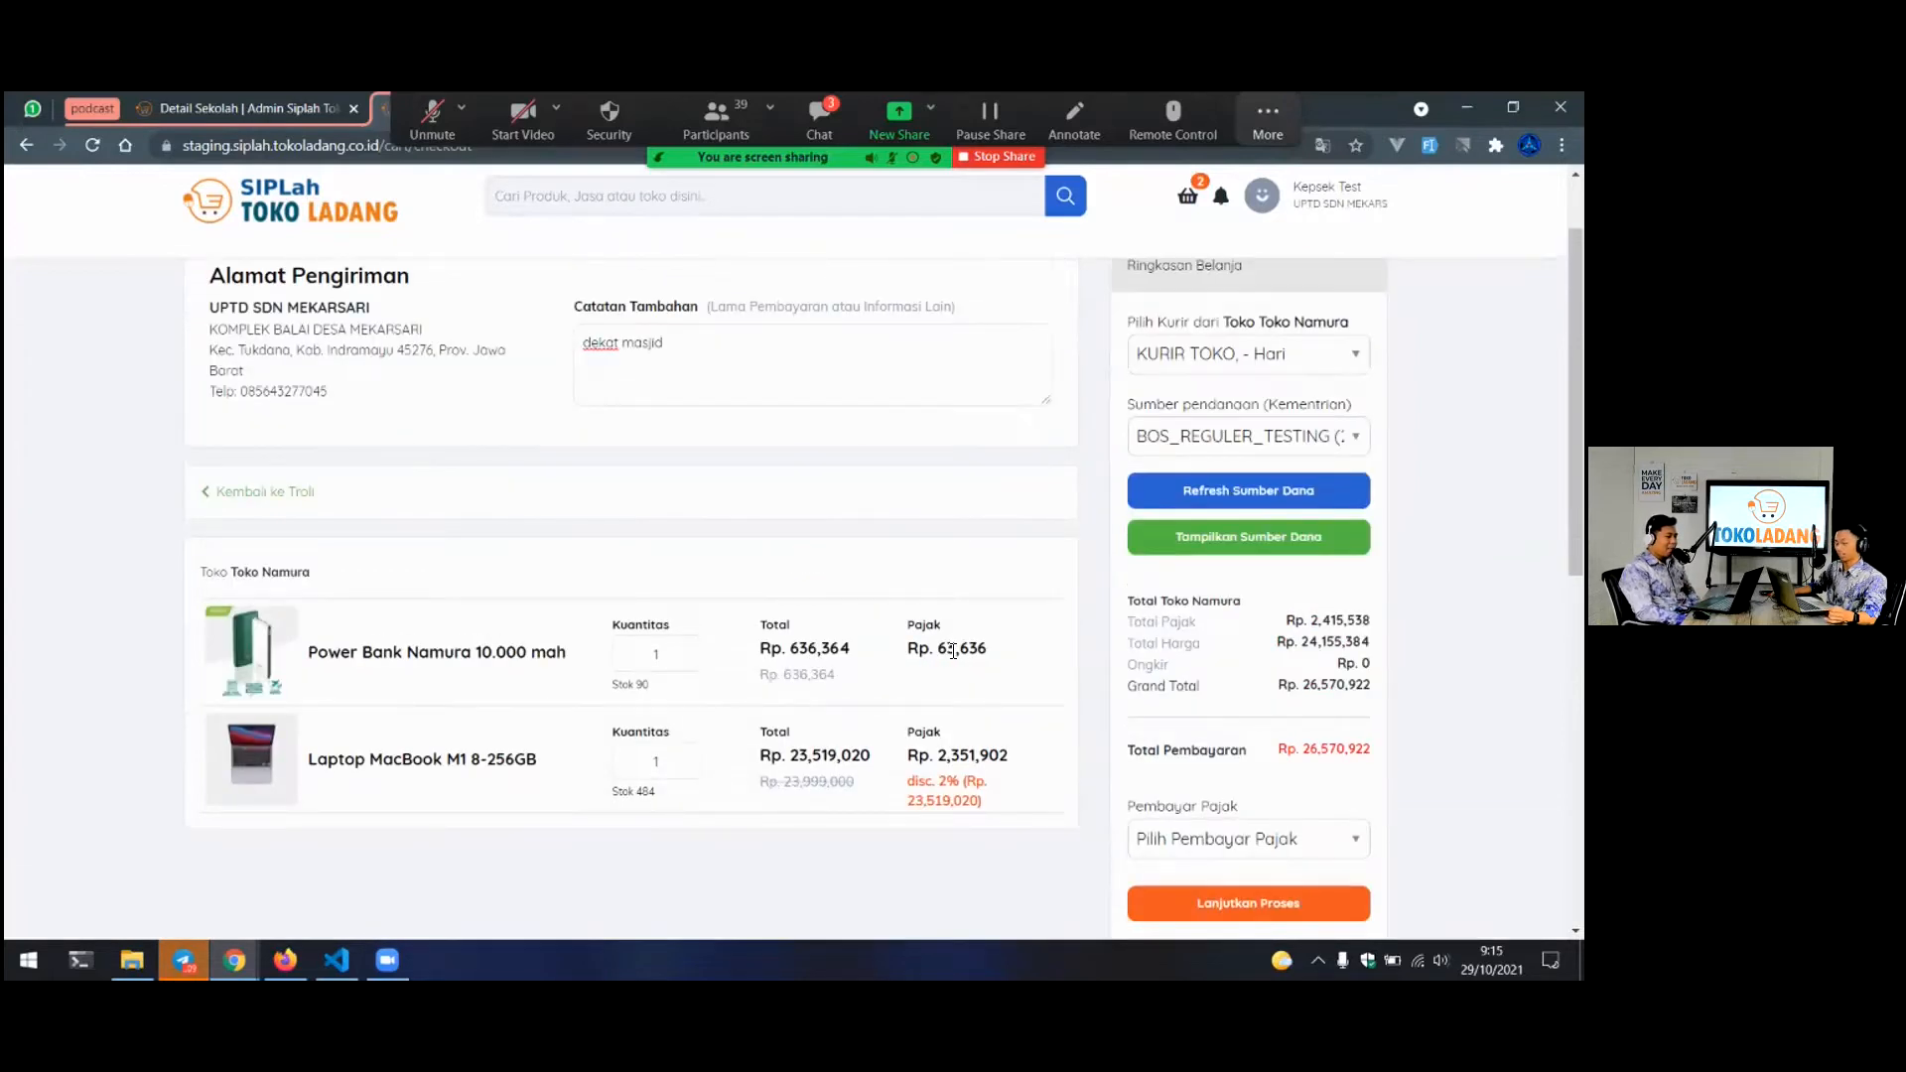
{"action": "scroll", "coordinate": [894, 635], "scroll_direction": "down", "scroll_amount": 1}
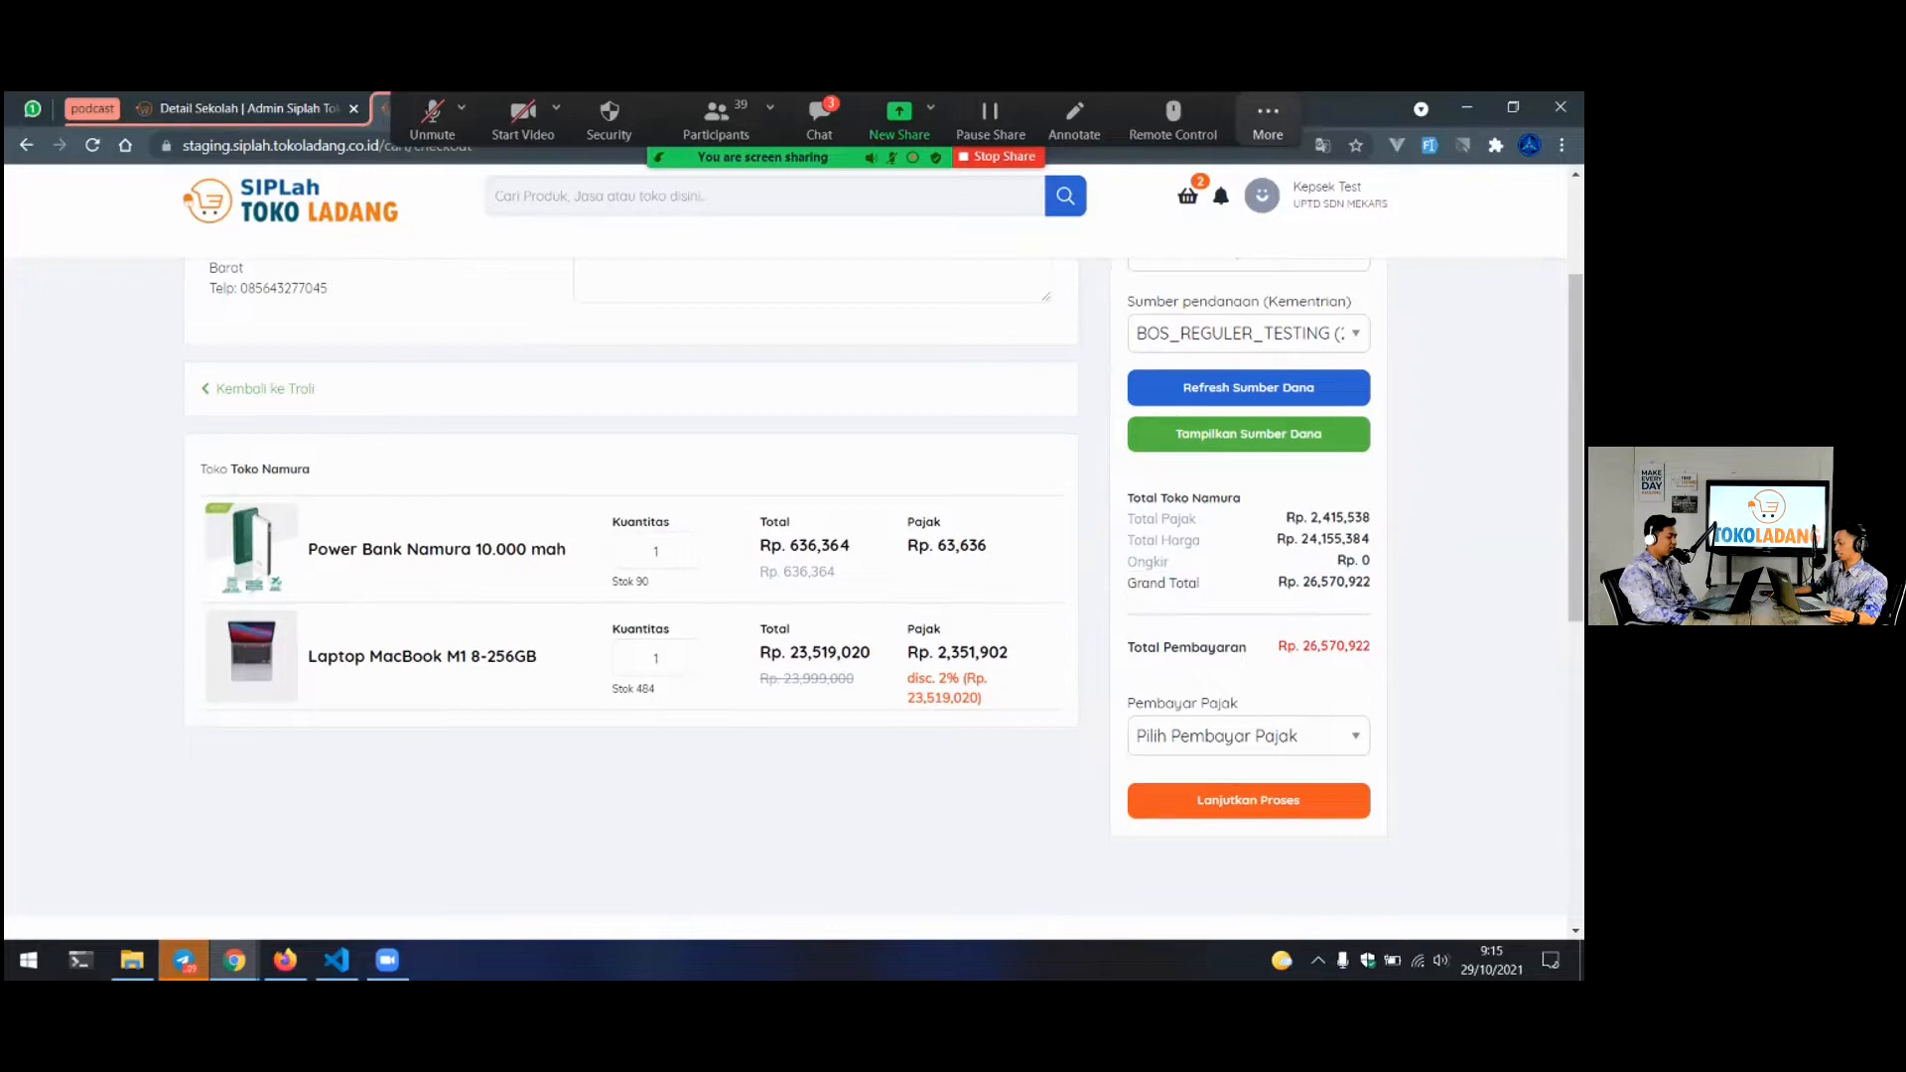
{"action": "triple_click", "coordinate": [1323, 582]}
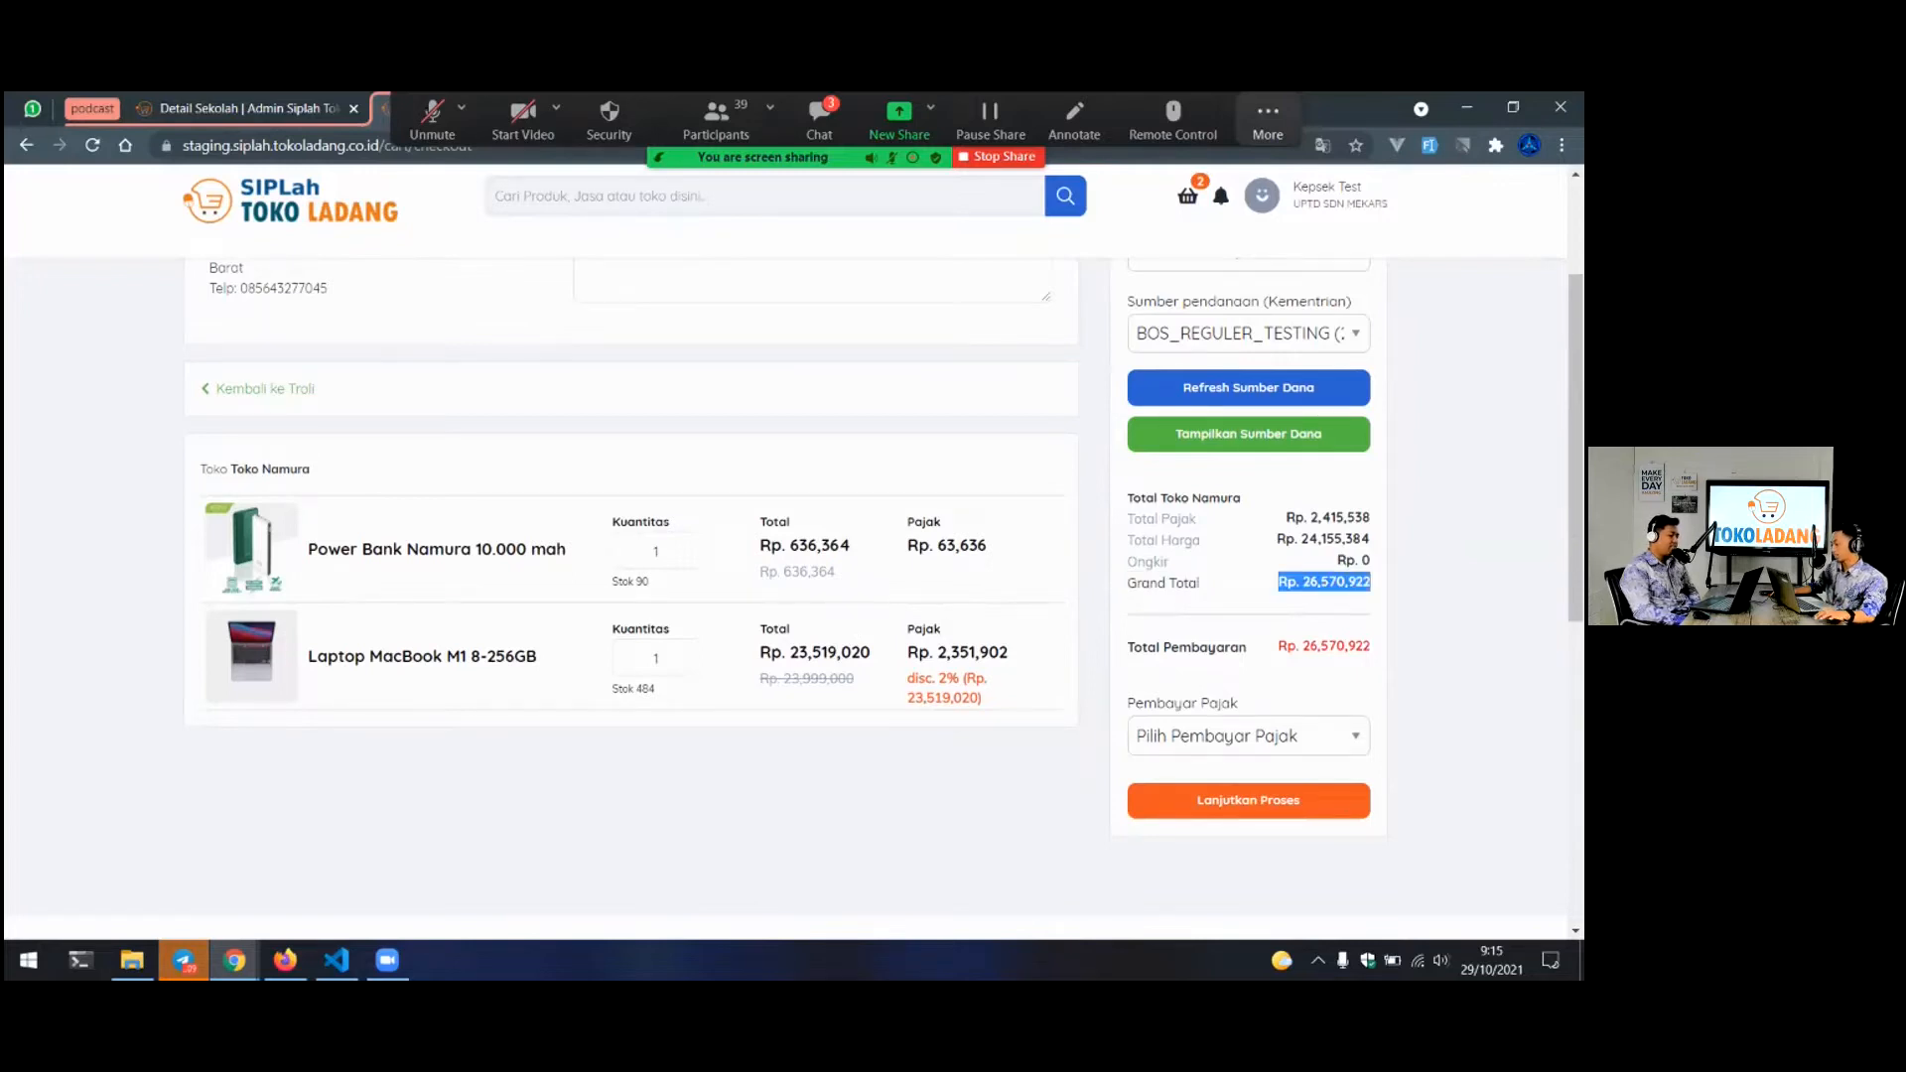
Set the order's tax payer to "Pajak dibayar Sekolah" after trying "Pajak dibayar Toko"
{"action": "scroll", "coordinate": [784, 545], "scroll_direction": "down", "scroll_amount": 2}
{"action": "left_click", "coordinate": [1247, 529]}
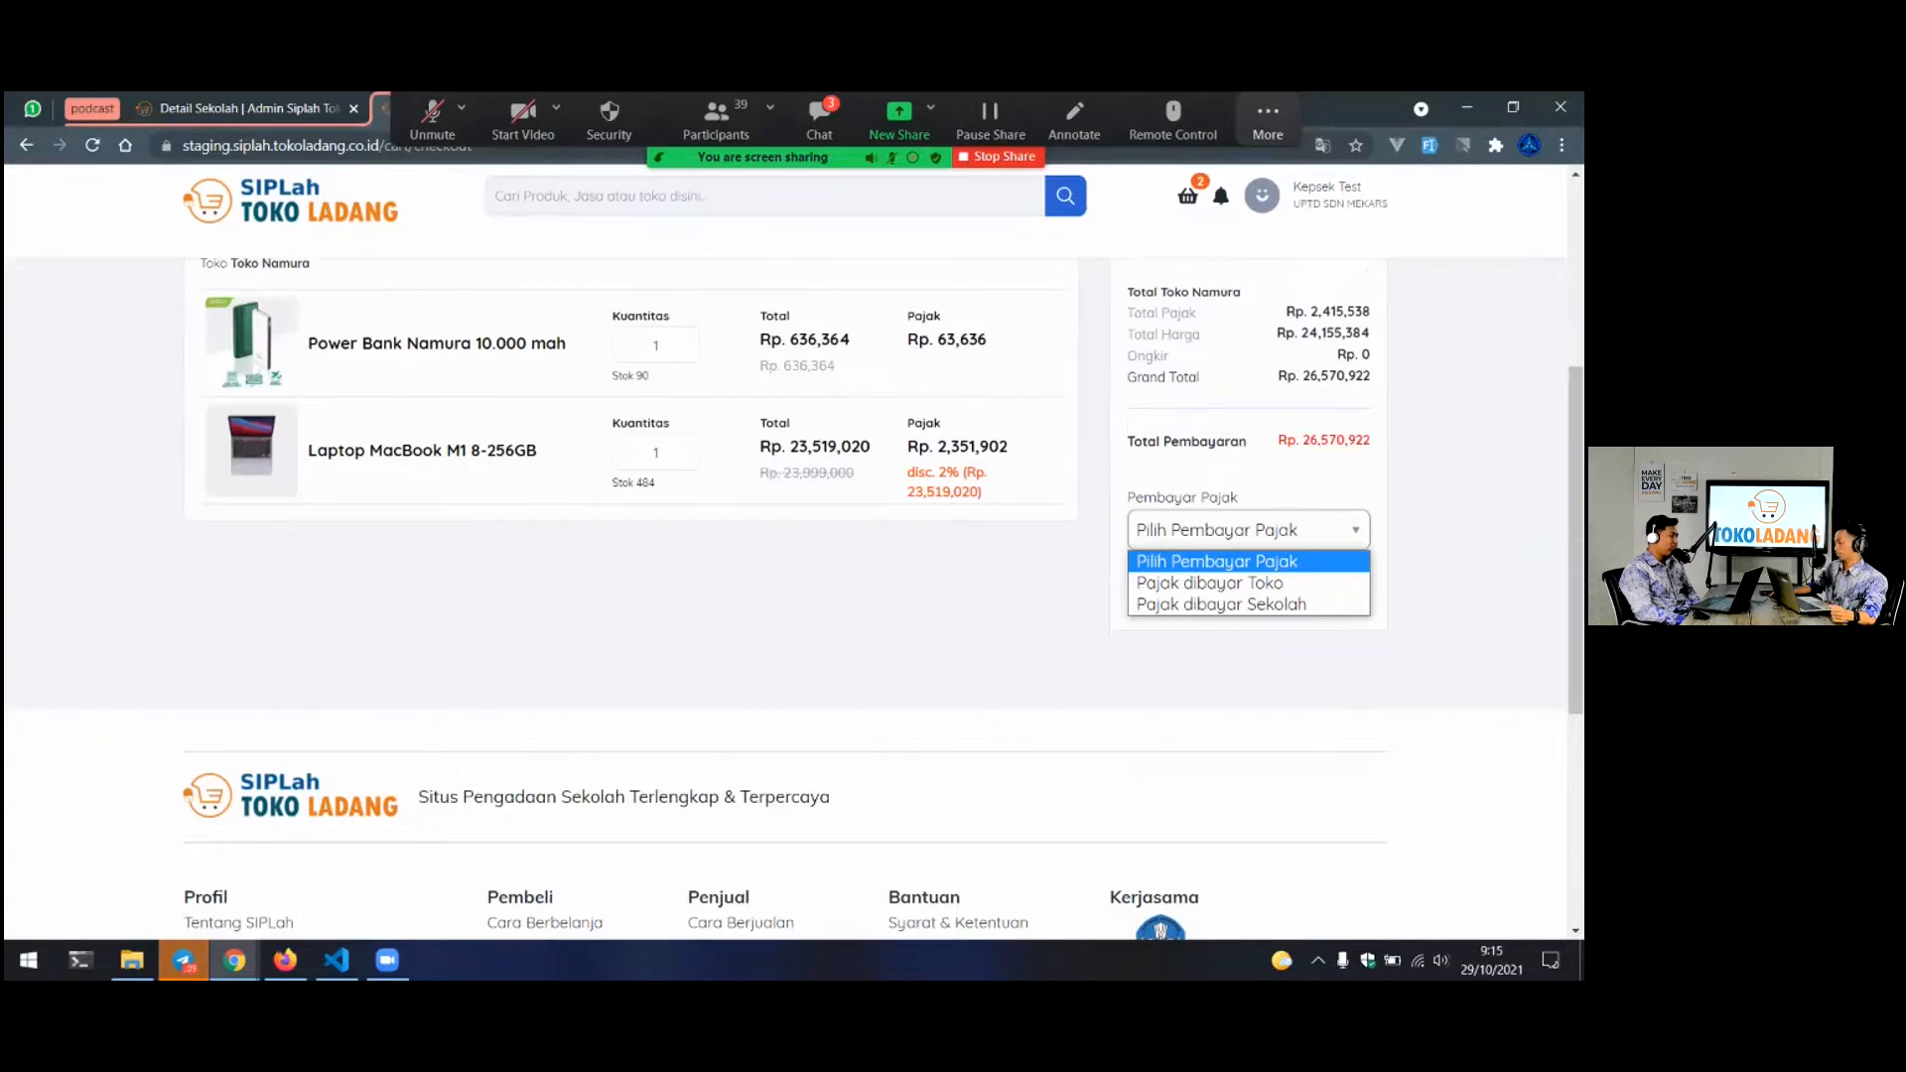
{"action": "left_click", "coordinate": [1208, 583]}
{"action": "left_click", "coordinate": [1248, 529]}
{"action": "left_click", "coordinate": [1220, 604]}
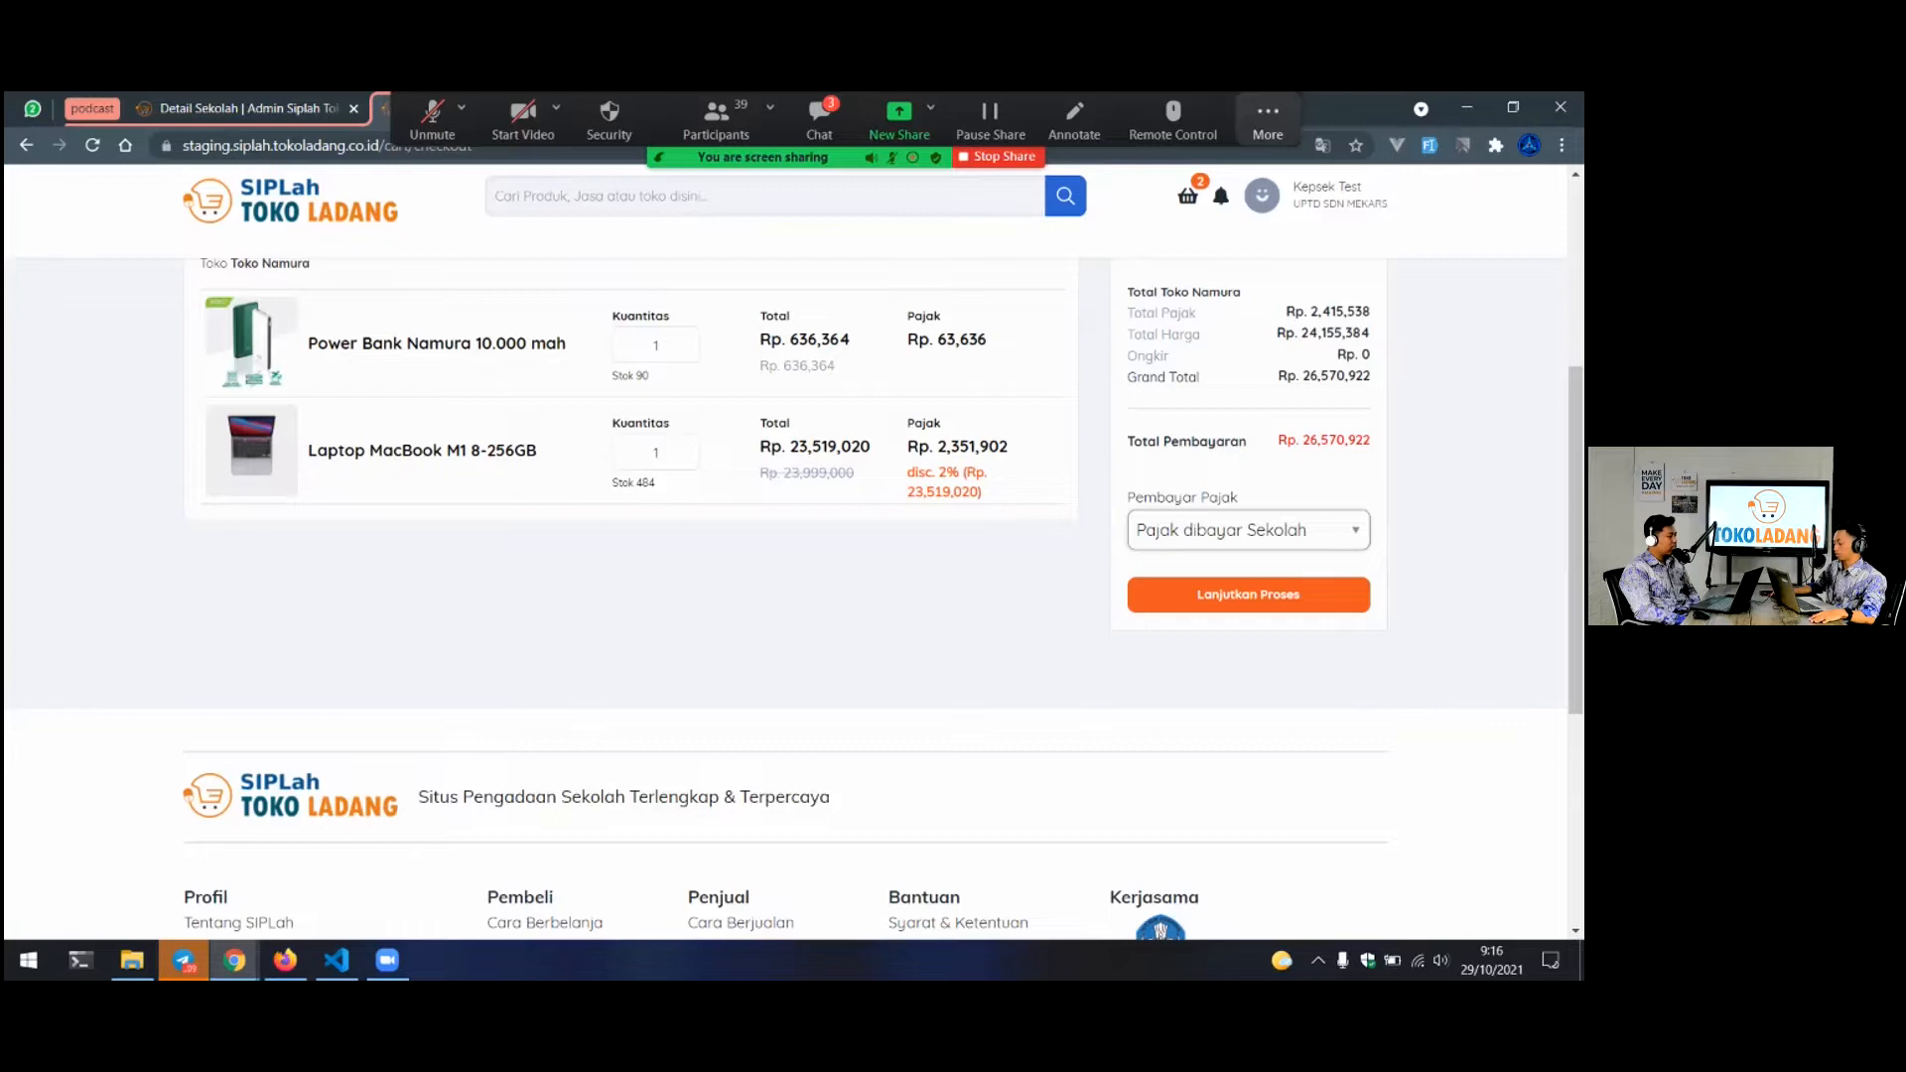
{"action": "left_click", "coordinate": [1248, 529]}
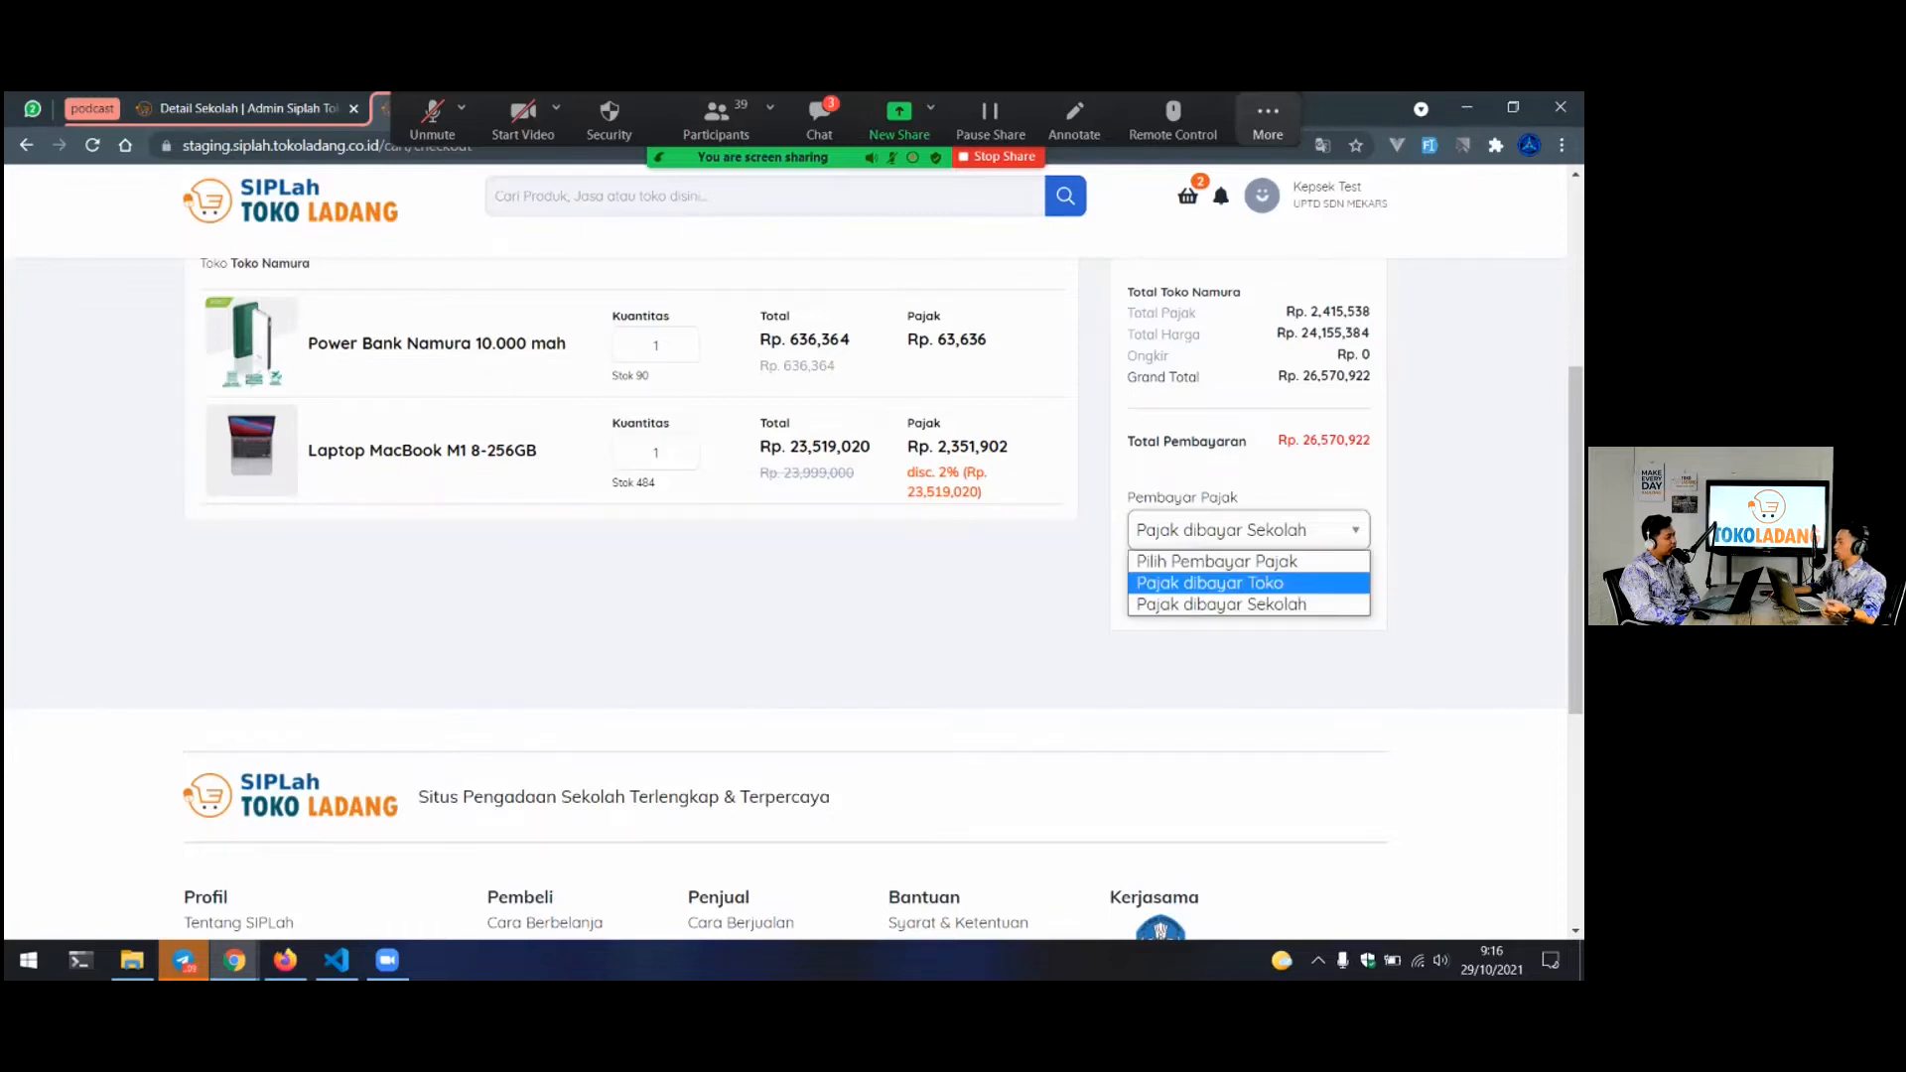
{"action": "key", "text": "Escape"}
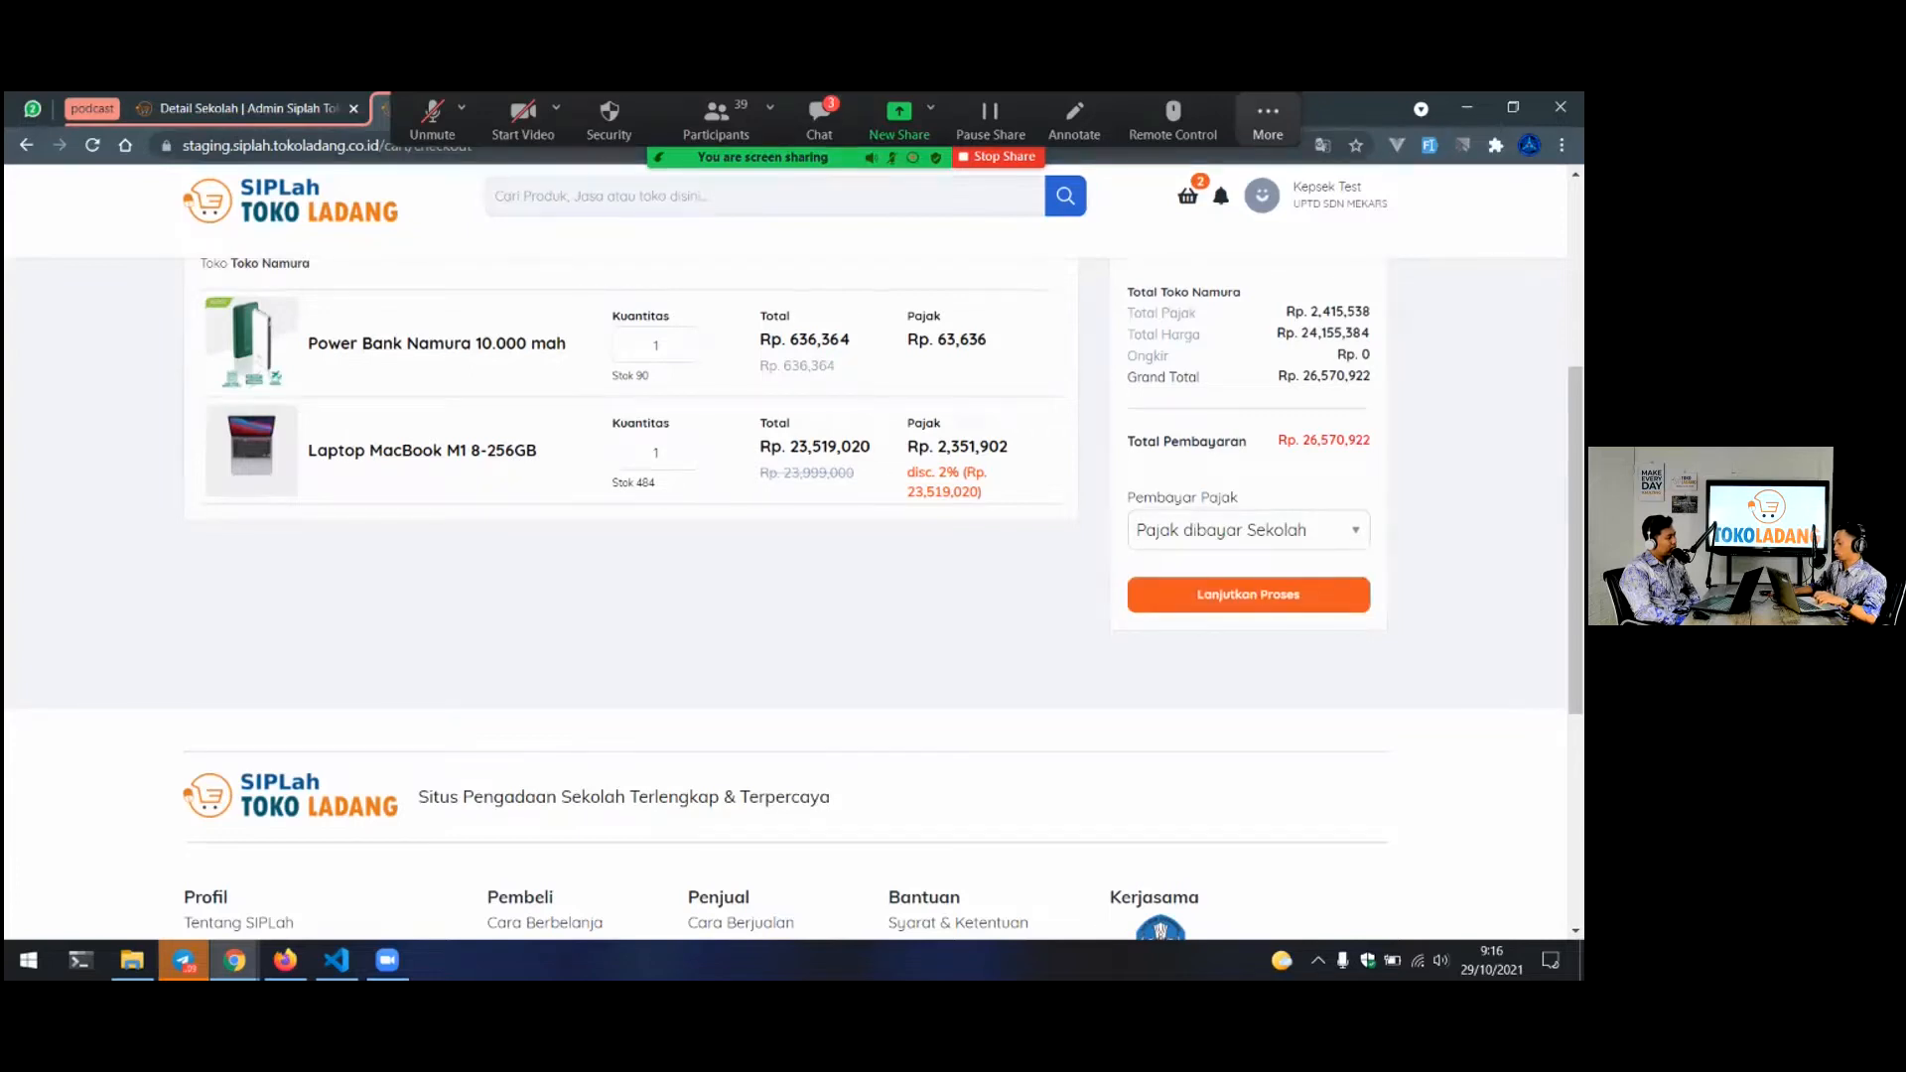
Review the Toko Namura order's total payment, total price and total tax with "Pajak dibayar Sekolah" as the tax payer option
{"action": "left_click_drag", "start_coordinate": [1278, 440], "coordinate": [1371, 440]}
{"action": "left_click", "coordinate": [1370, 440]}
{"action": "left_click_drag", "start_coordinate": [1287, 311], "coordinate": [1371, 312]}
{"action": "left_click", "coordinate": [1286, 312]}
{"action": "left_click", "coordinate": [1371, 312]}
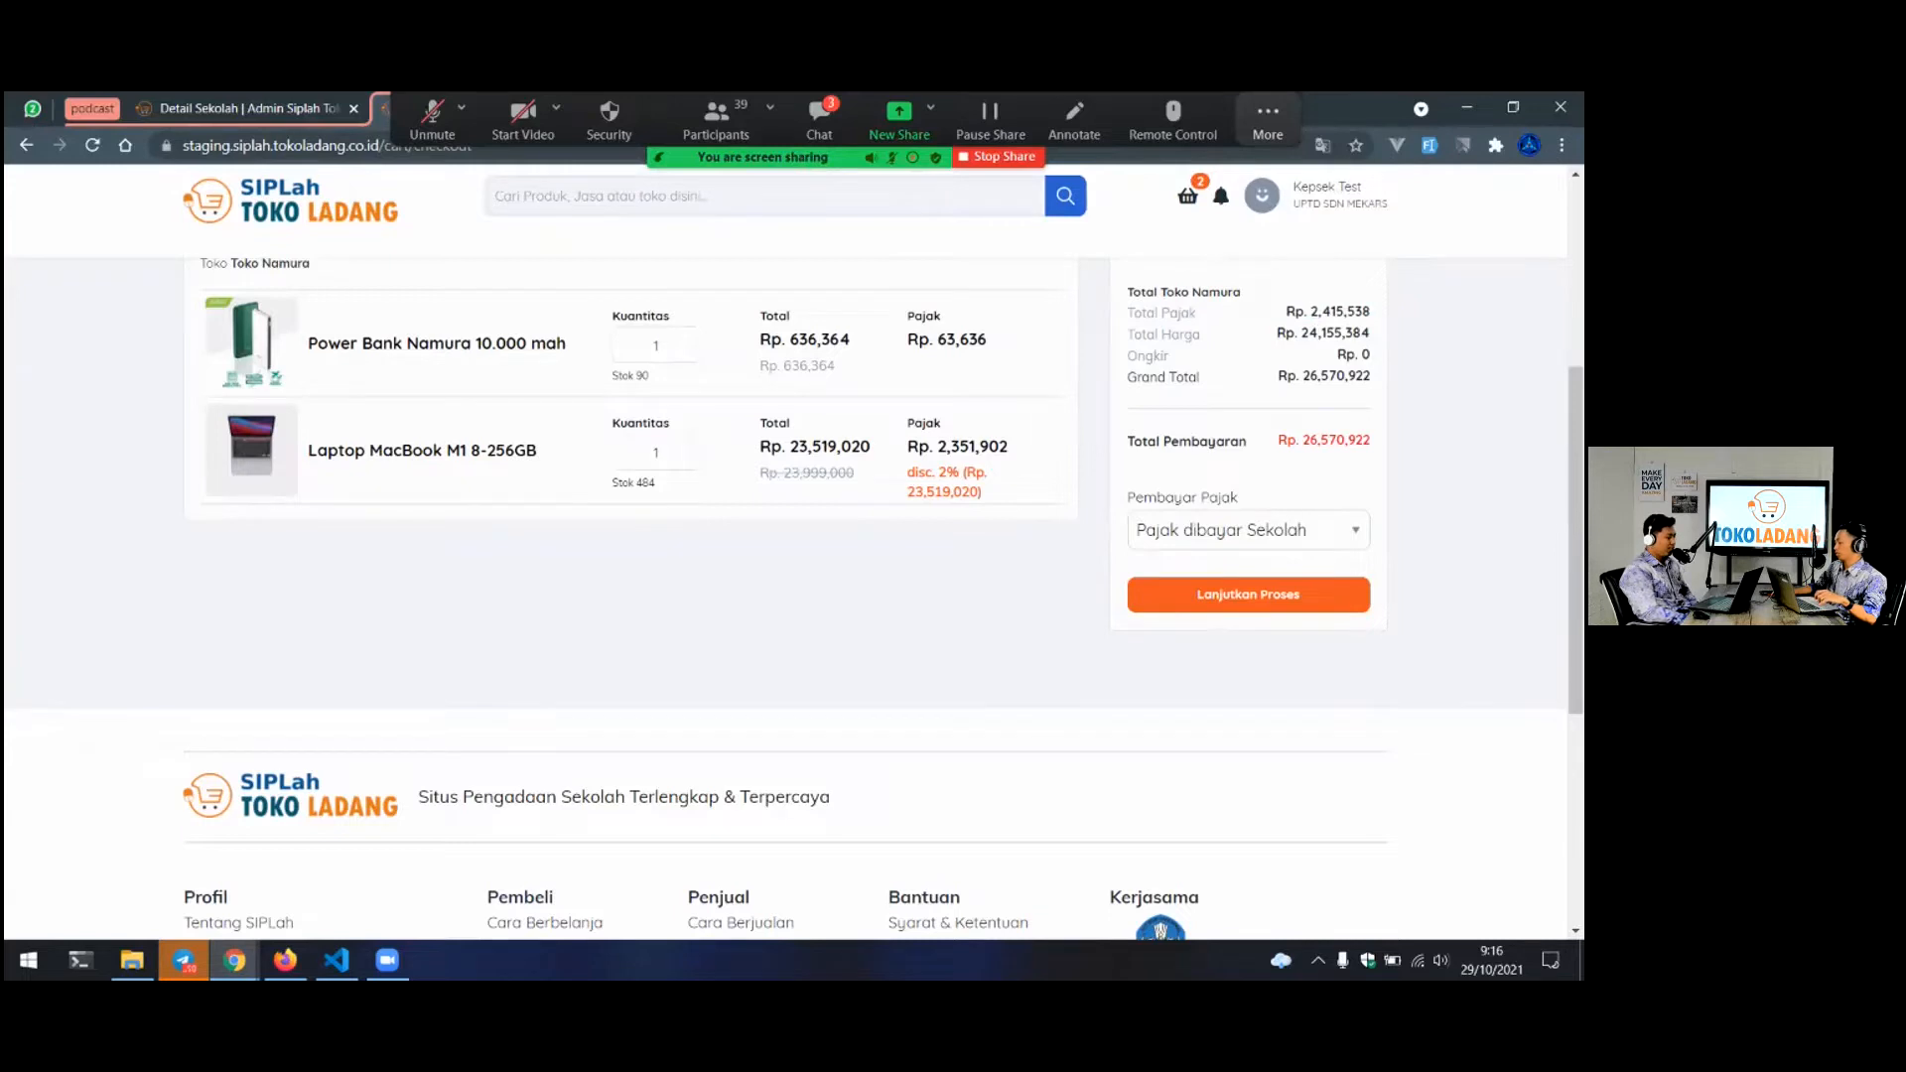
{"action": "left_click", "coordinate": [1246, 529]}
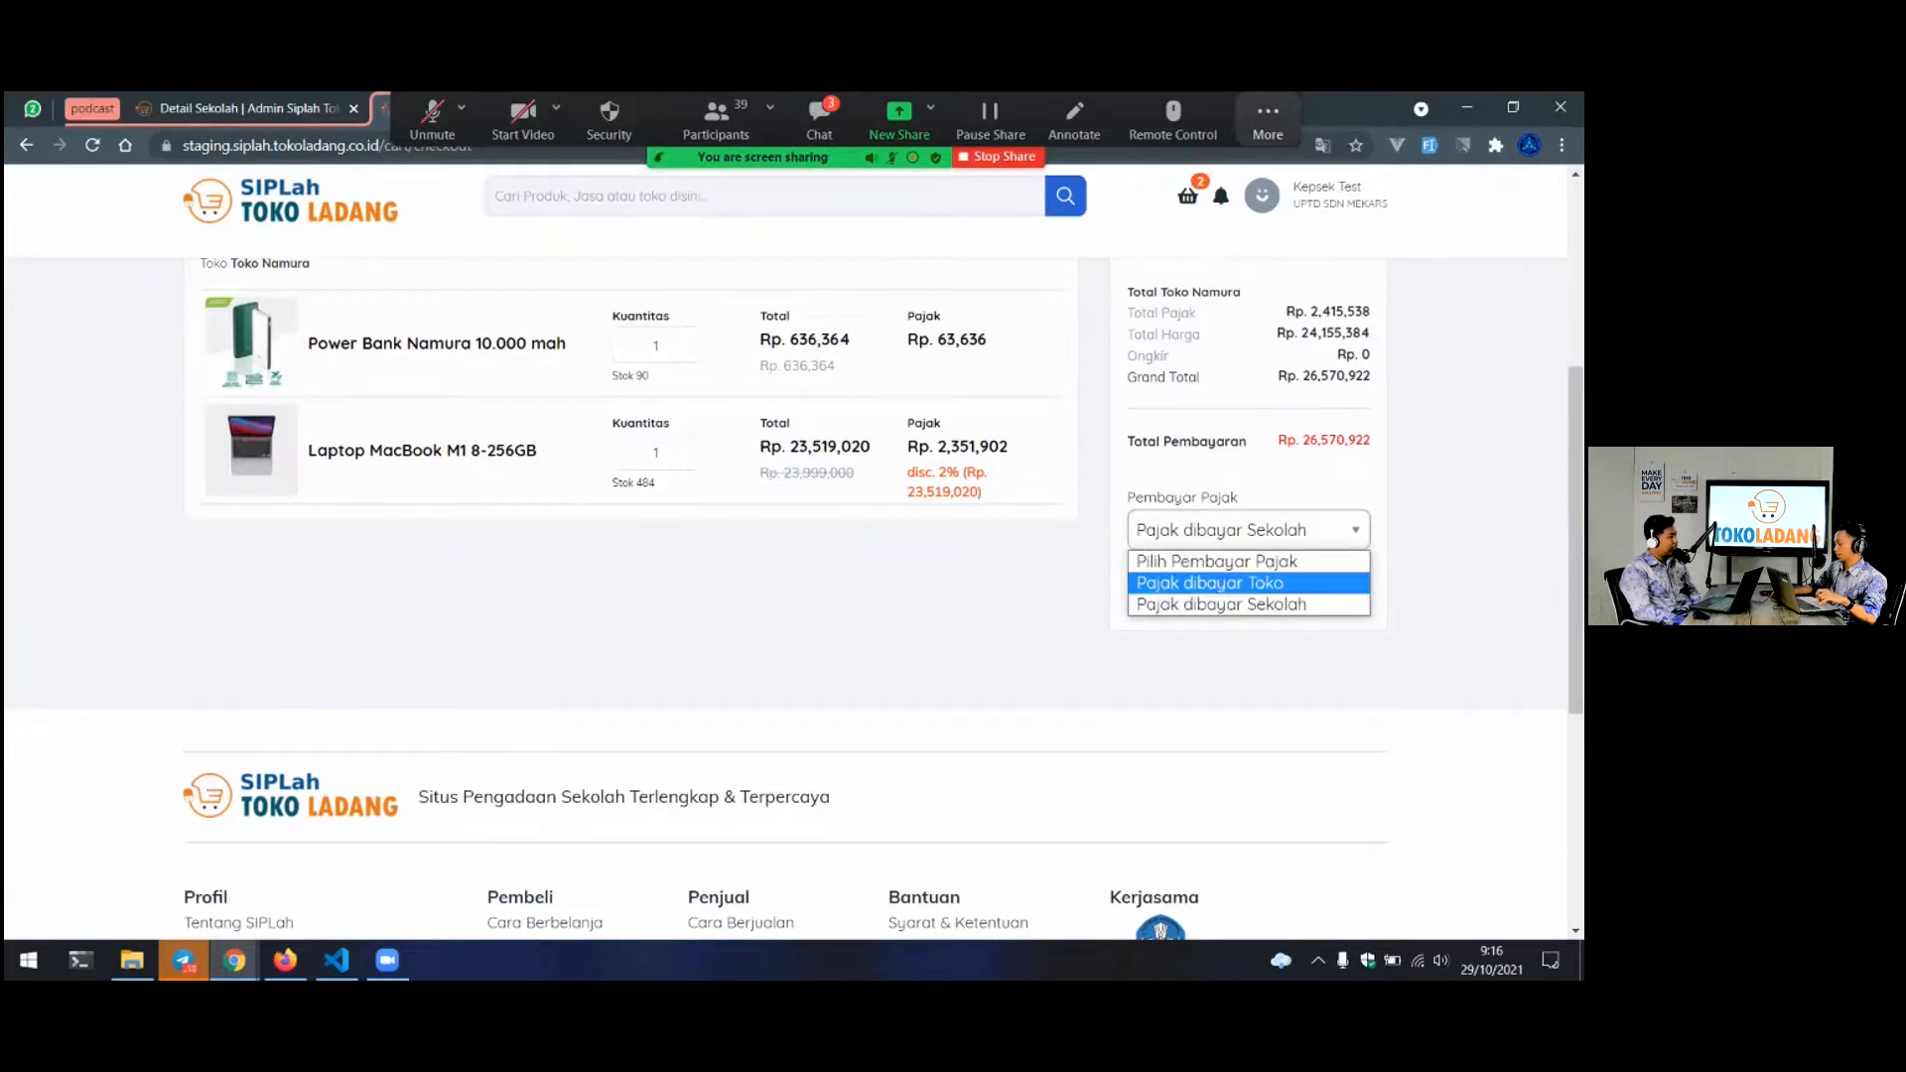
{"action": "left_click", "coordinate": [1246, 604]}
{"action": "left_click", "coordinate": [1247, 529]}
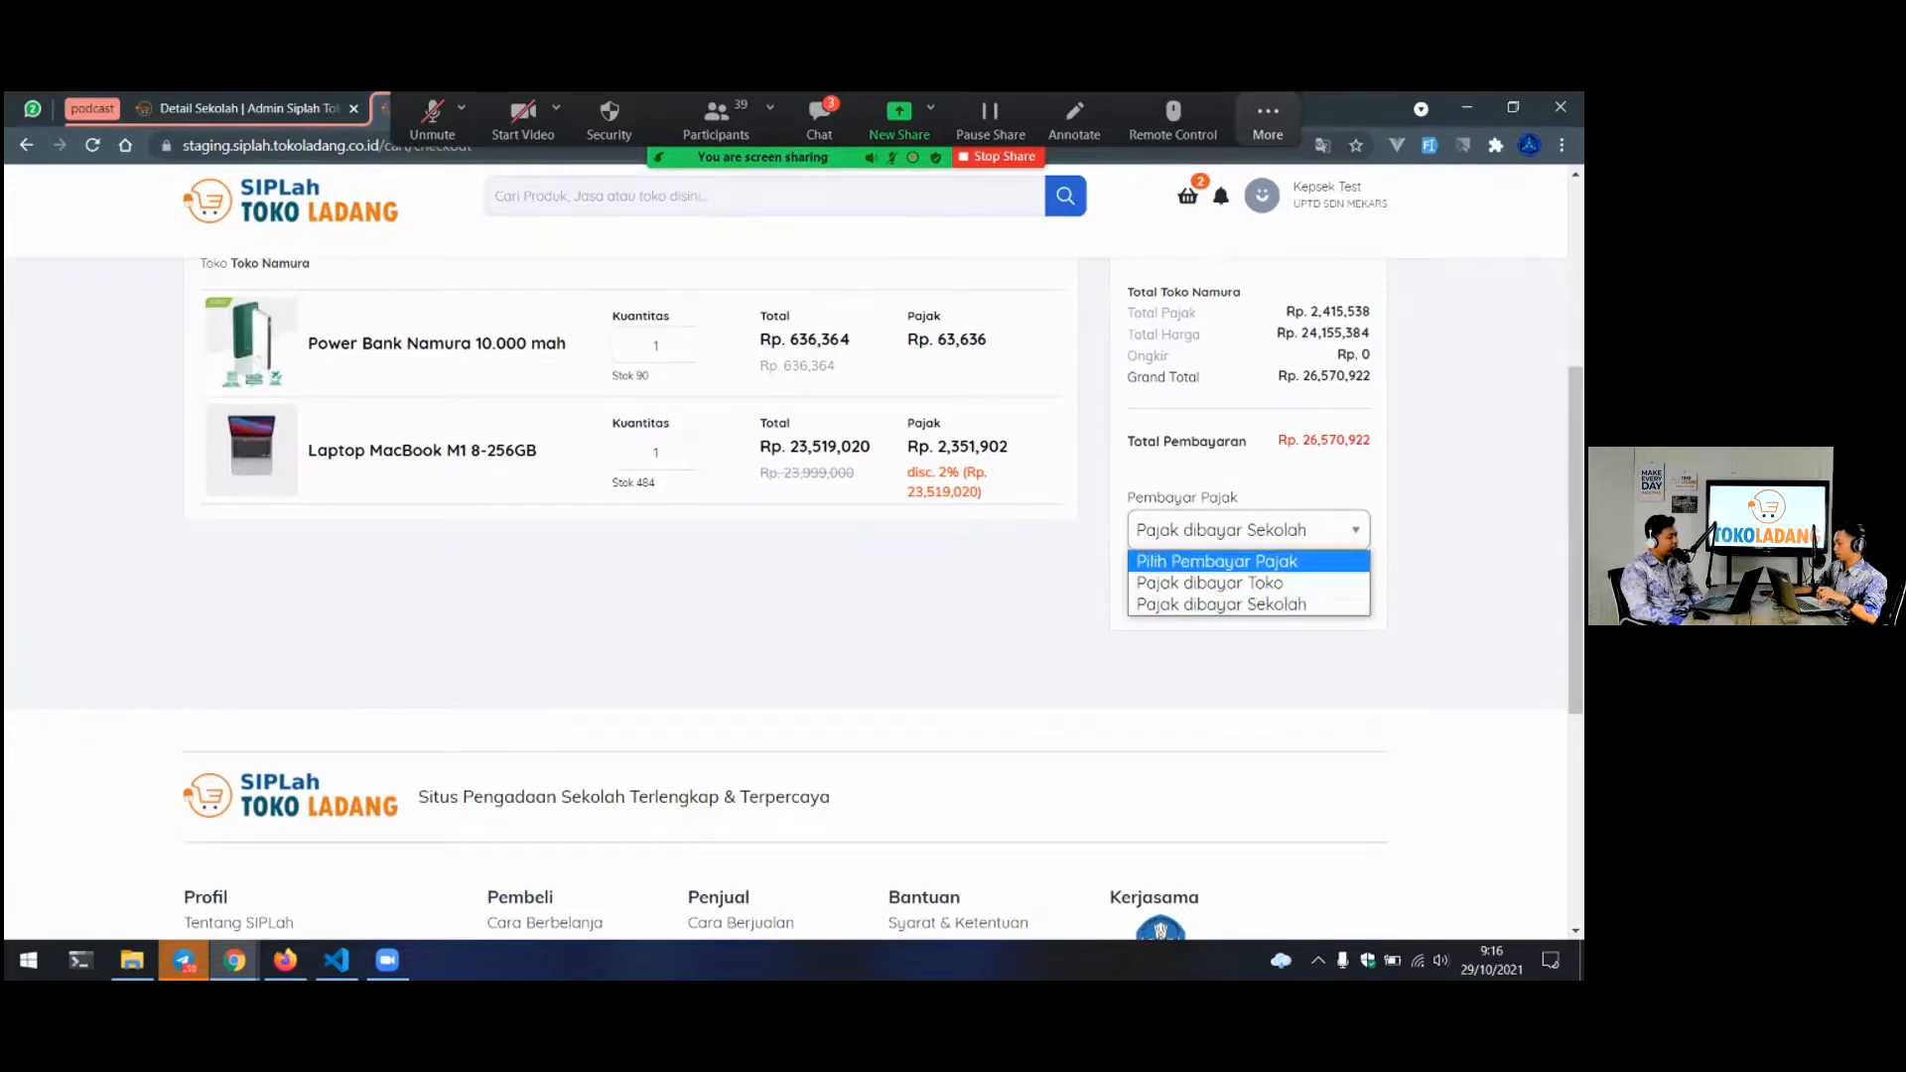
{"action": "left_click", "coordinate": [1246, 603]}
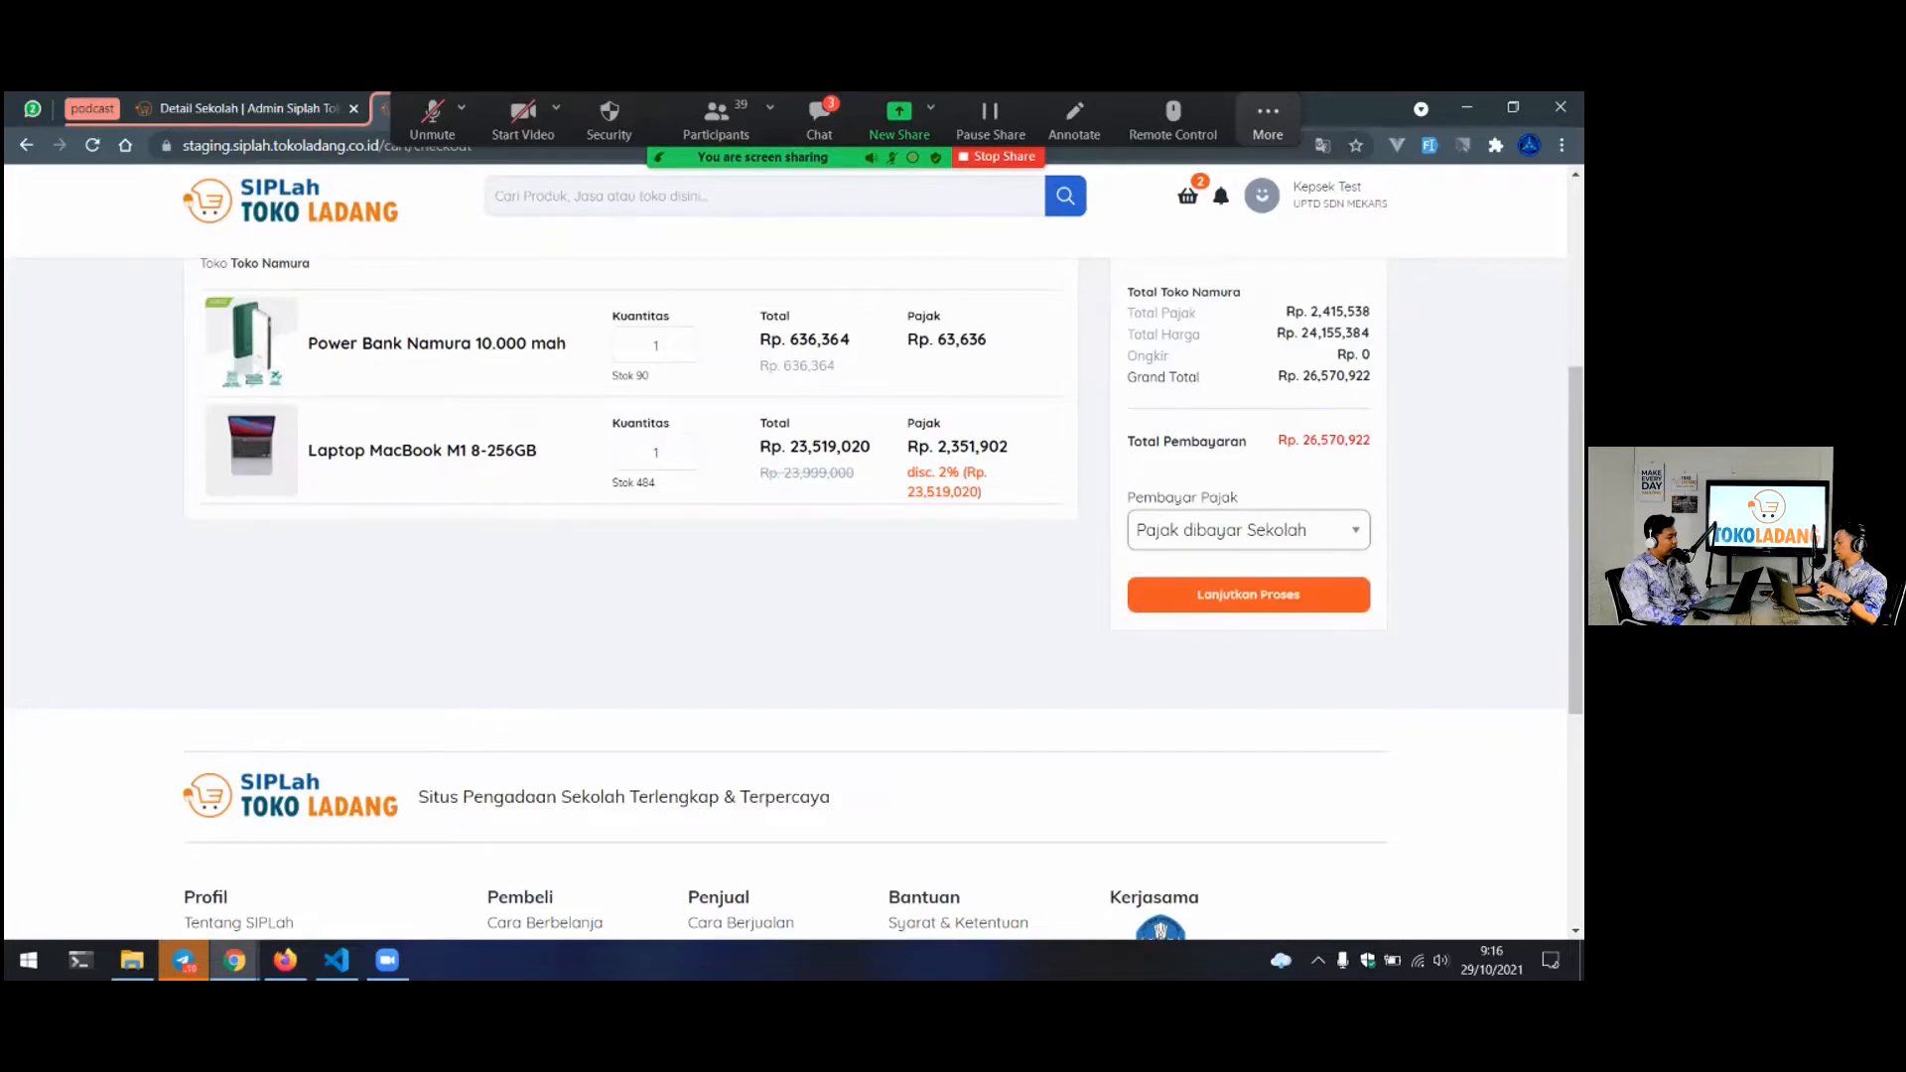
{"action": "left_click_drag", "start_coordinate": [1280, 330], "coordinate": [1370, 333]}
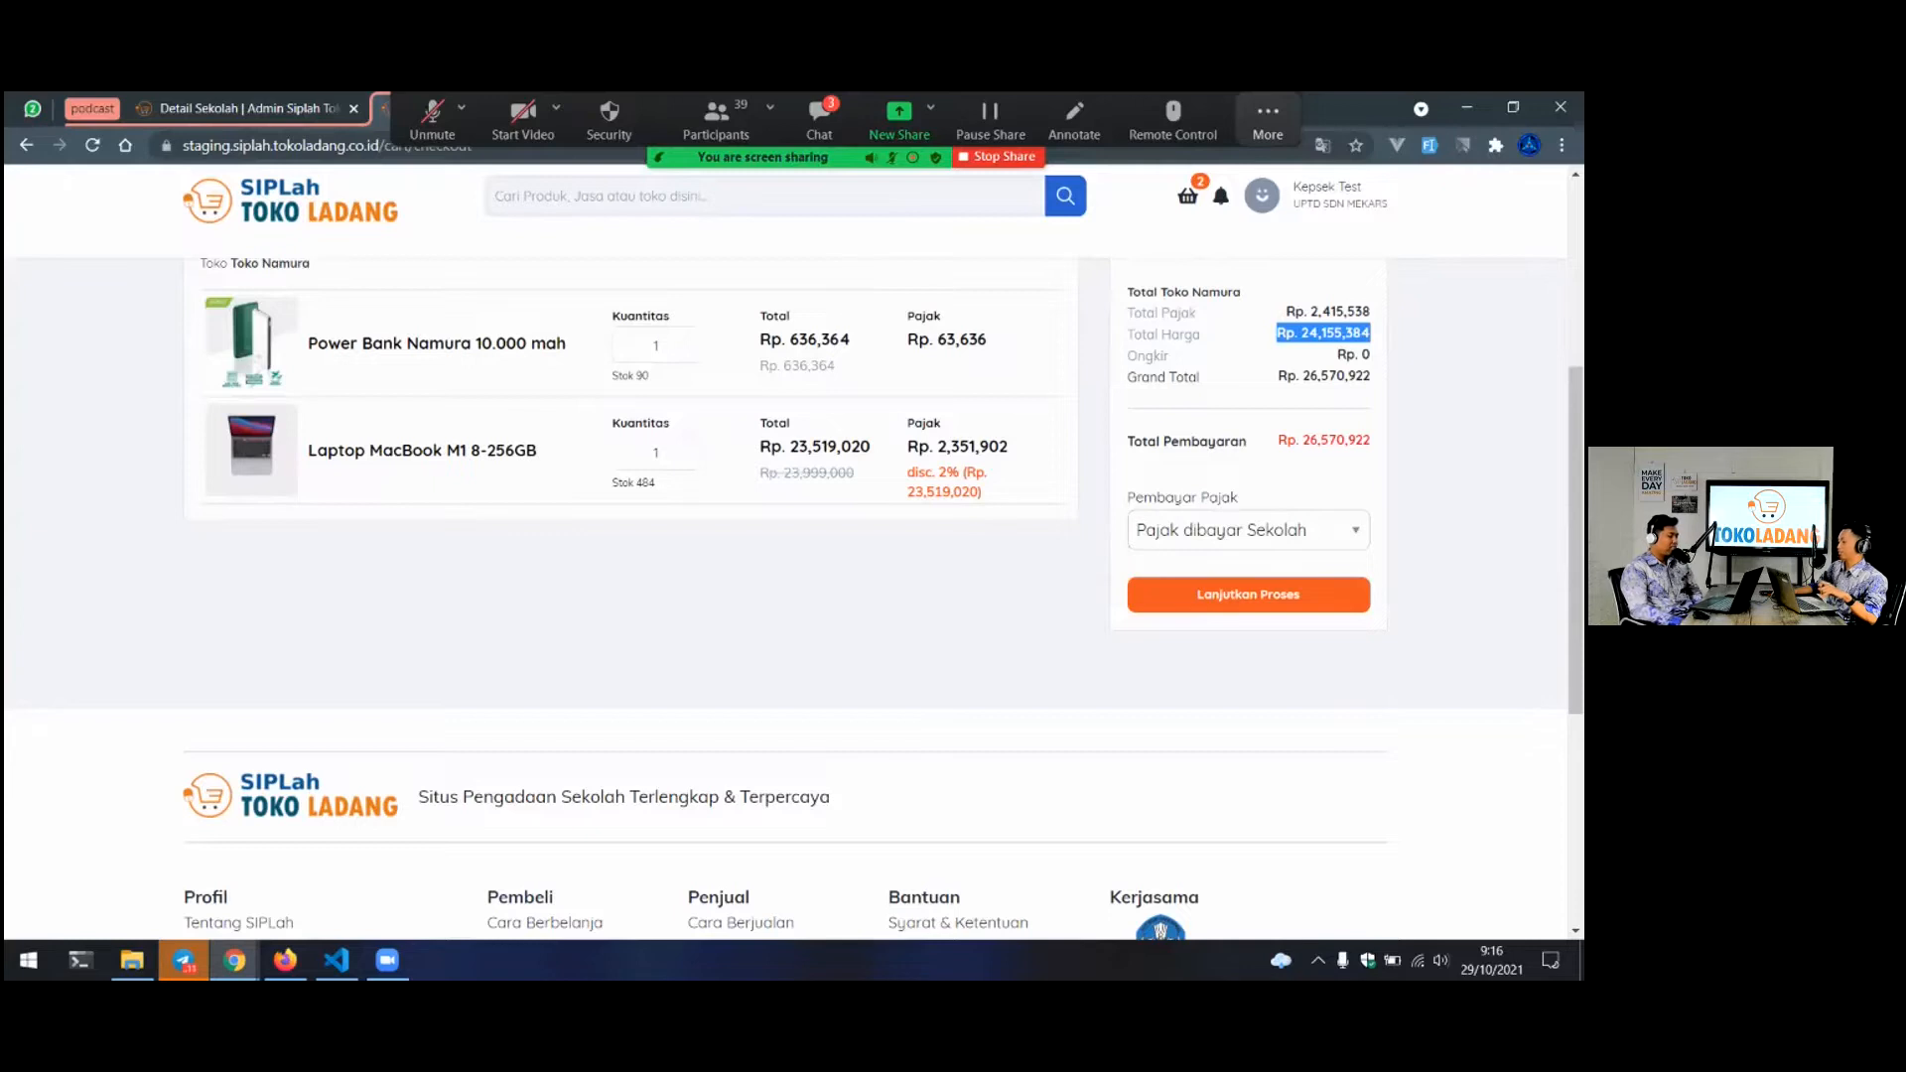
{"action": "left_click_drag", "start_coordinate": [1295, 312], "coordinate": [1370, 312]}
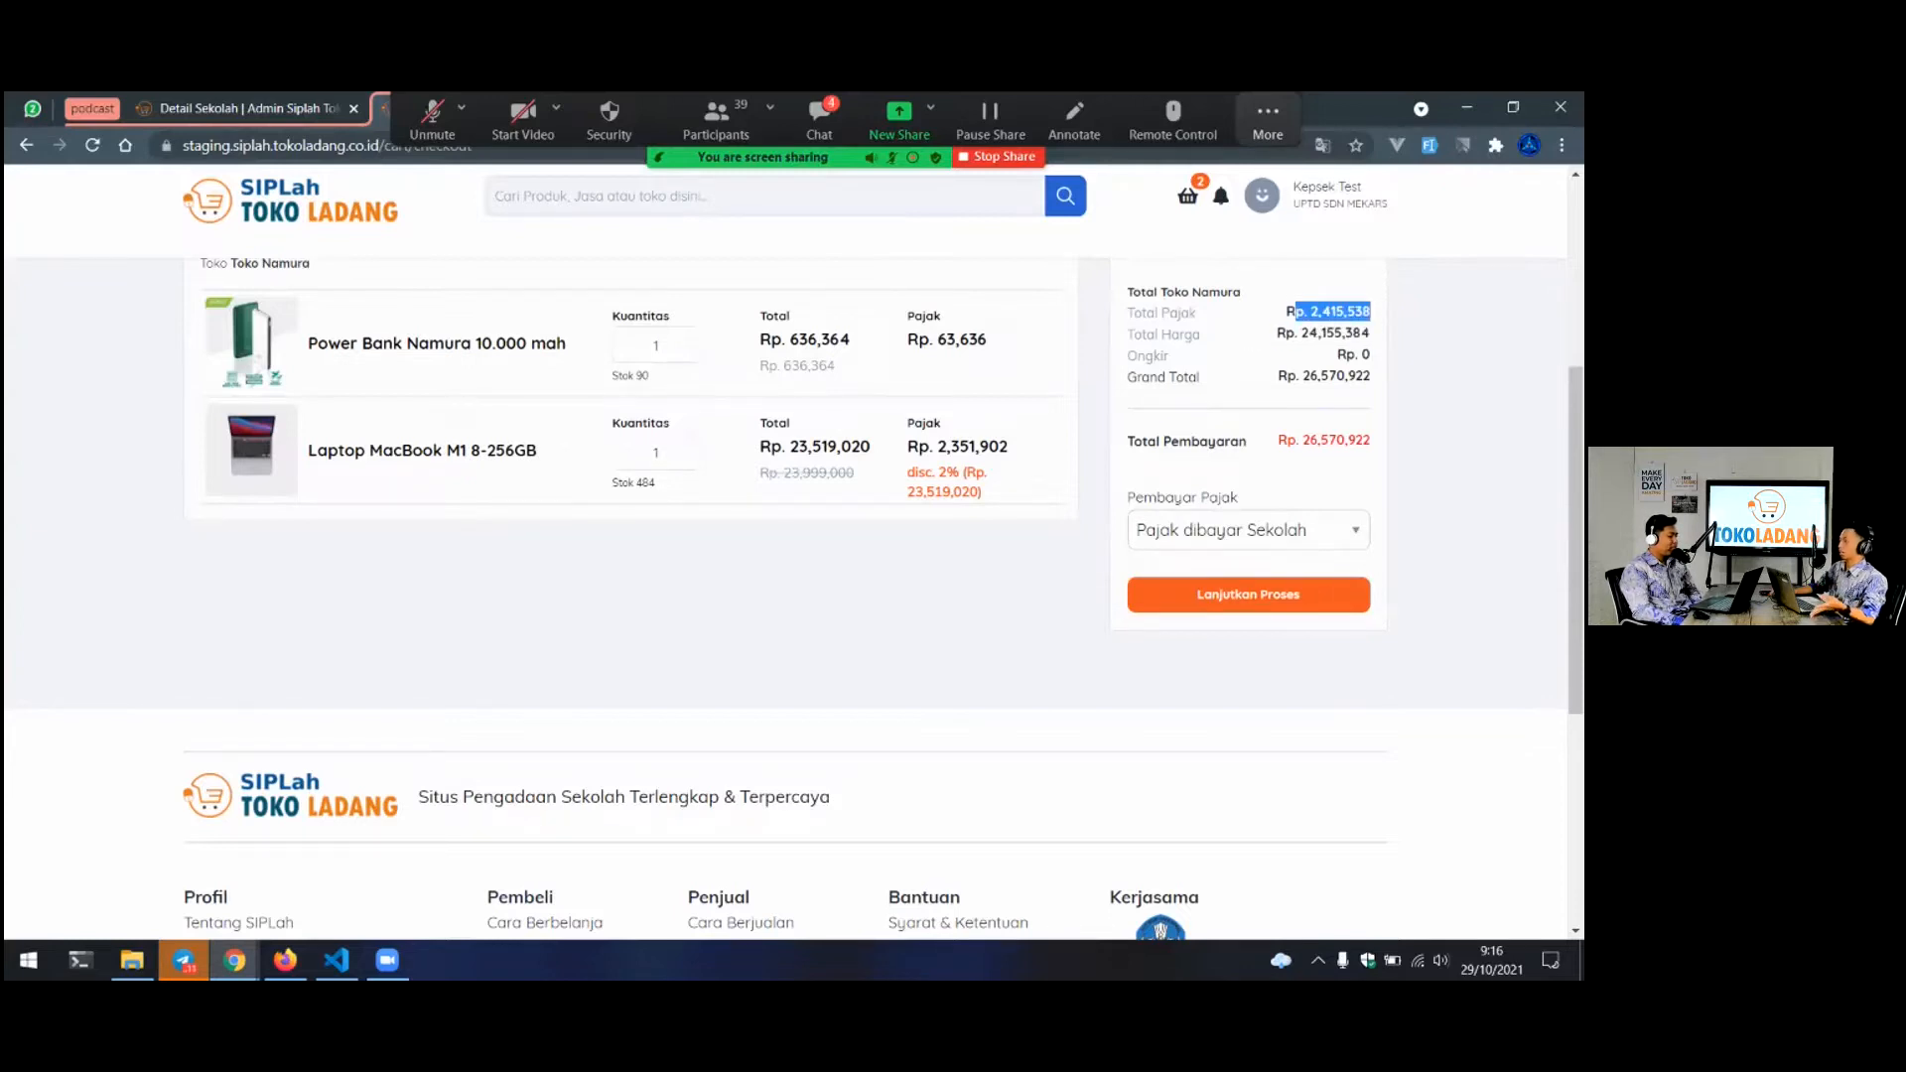
{"action": "left_click", "coordinate": [1370, 311]}
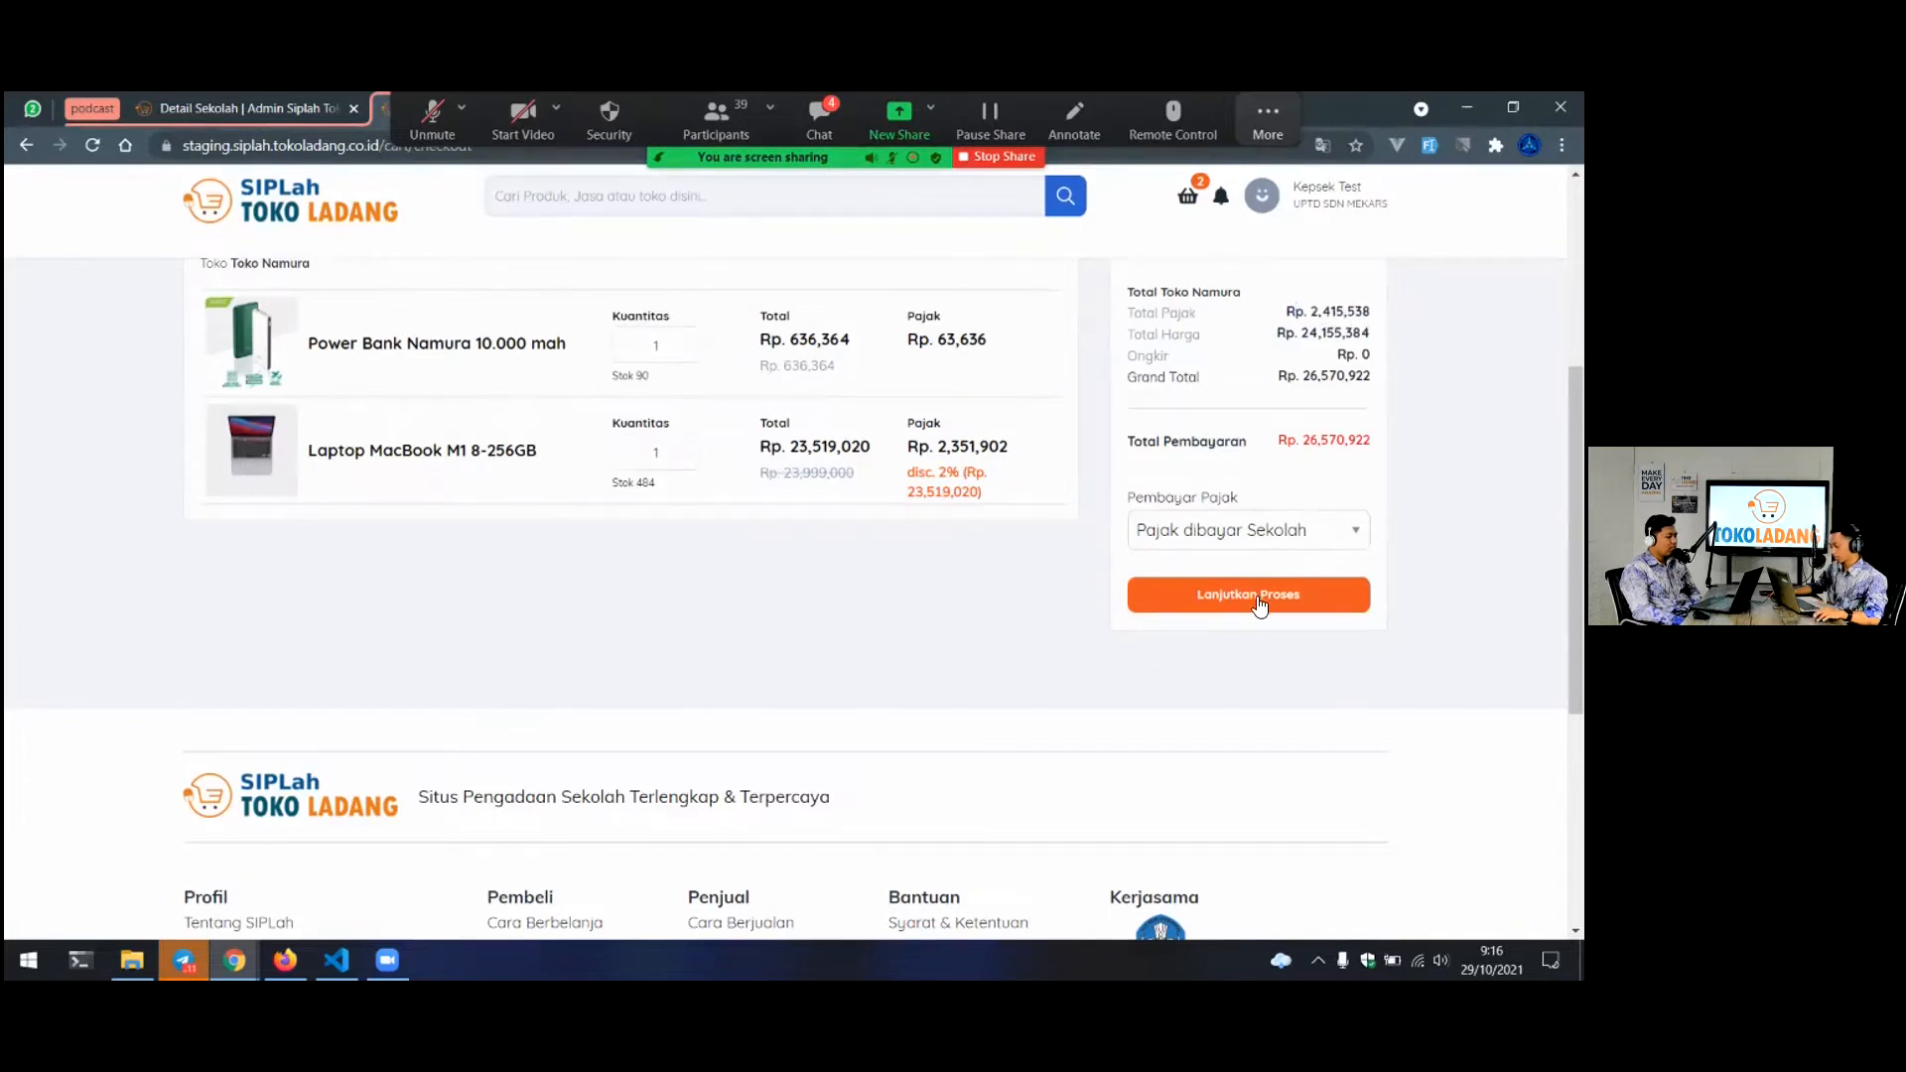
Submit the Toko Namura order as "Nego Transaksi" and open the new order's transaction details
{"action": "left_click", "coordinate": [1248, 598]}
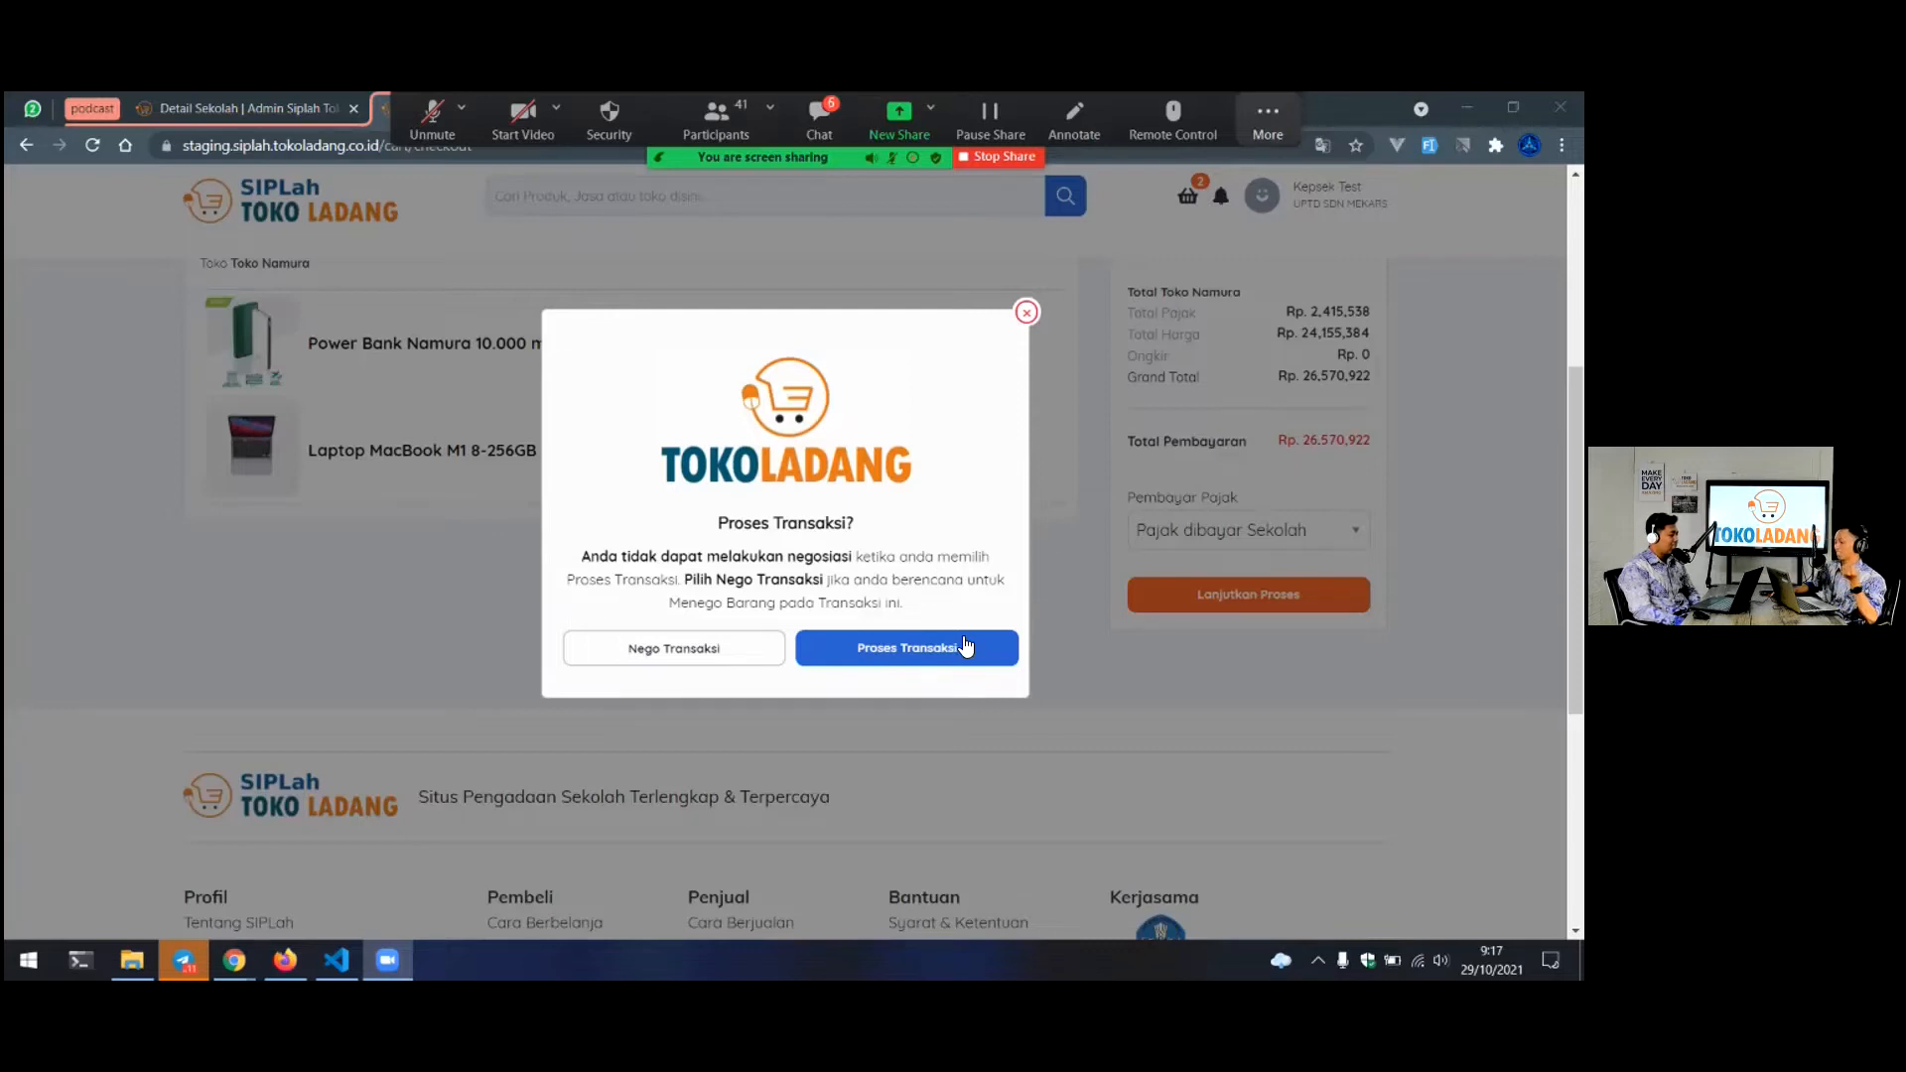
{"action": "left_click", "coordinate": [720, 645]}
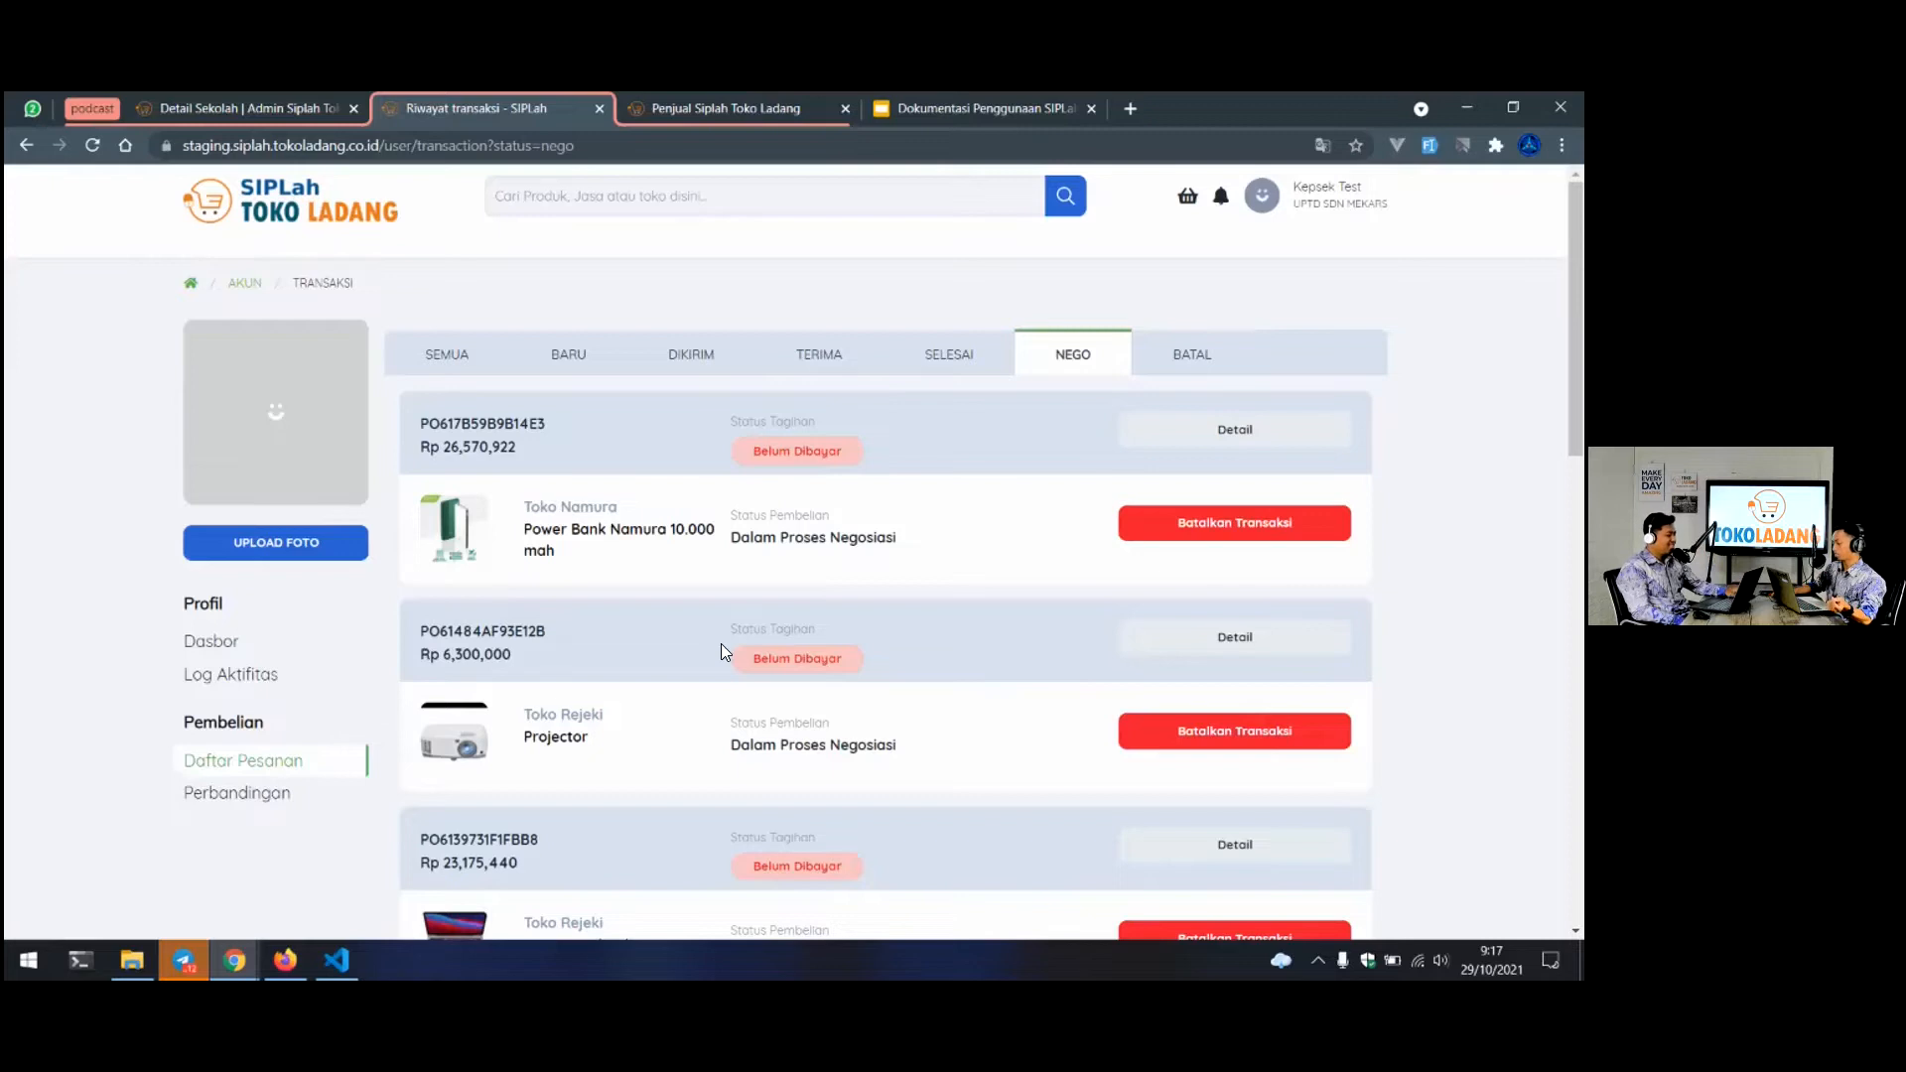
{"action": "mouse_move", "coordinate": [1266, 121]}
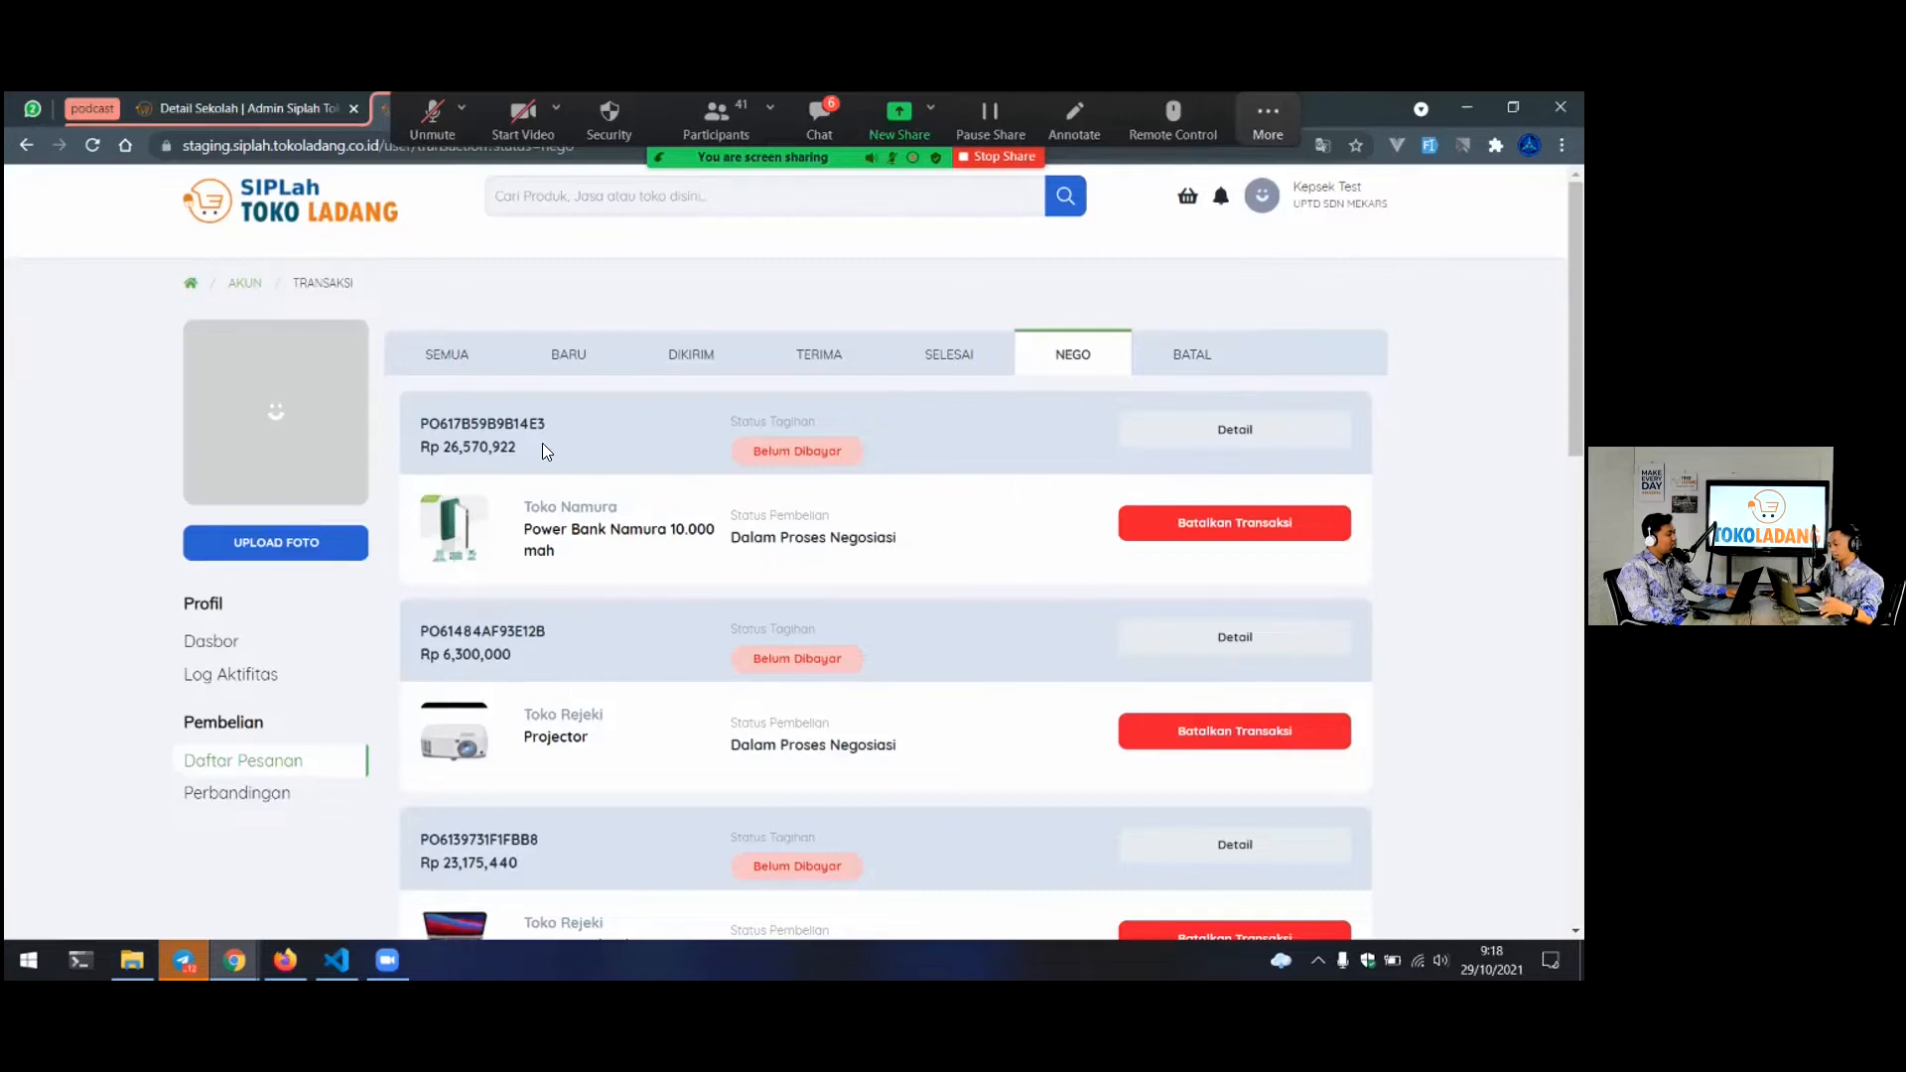
{"action": "left_click", "coordinate": [1247, 429]}
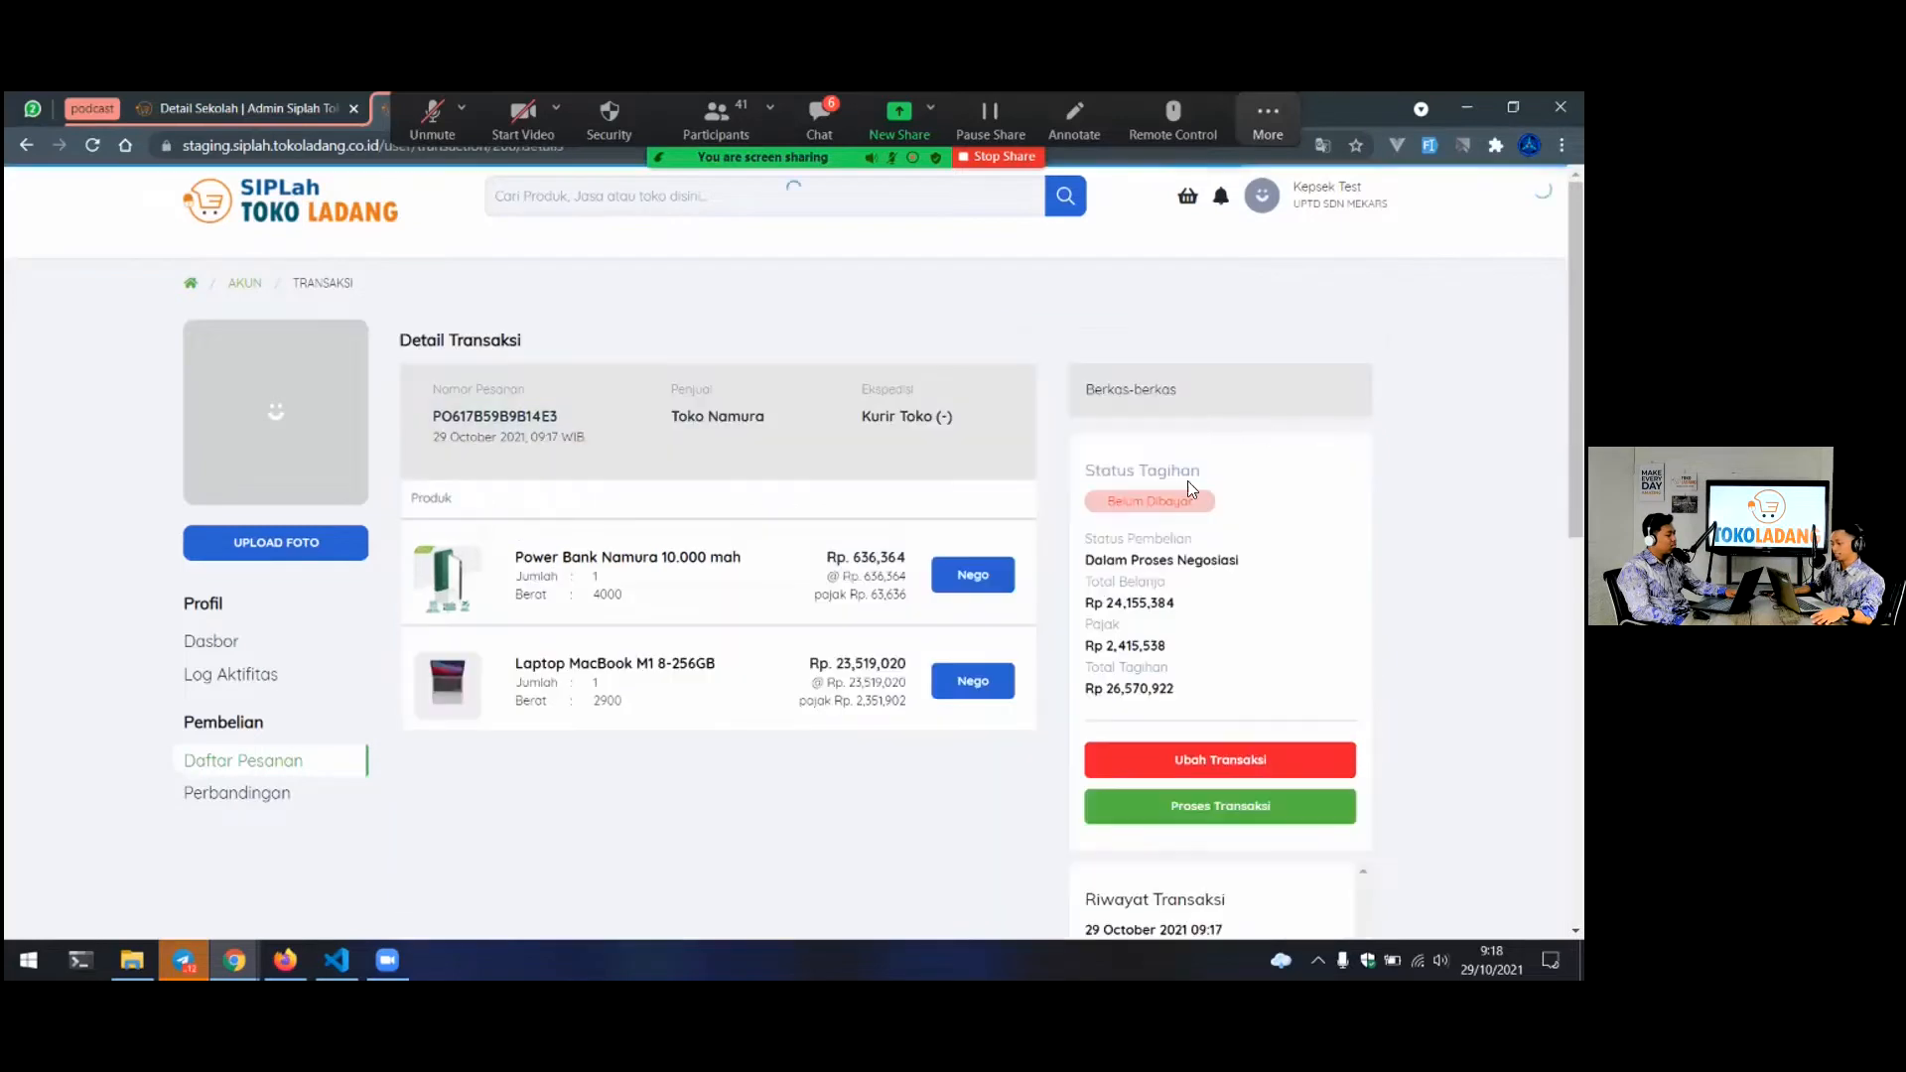
{"action": "scroll", "coordinate": [923, 487], "scroll_direction": "down", "scroll_amount": 2}
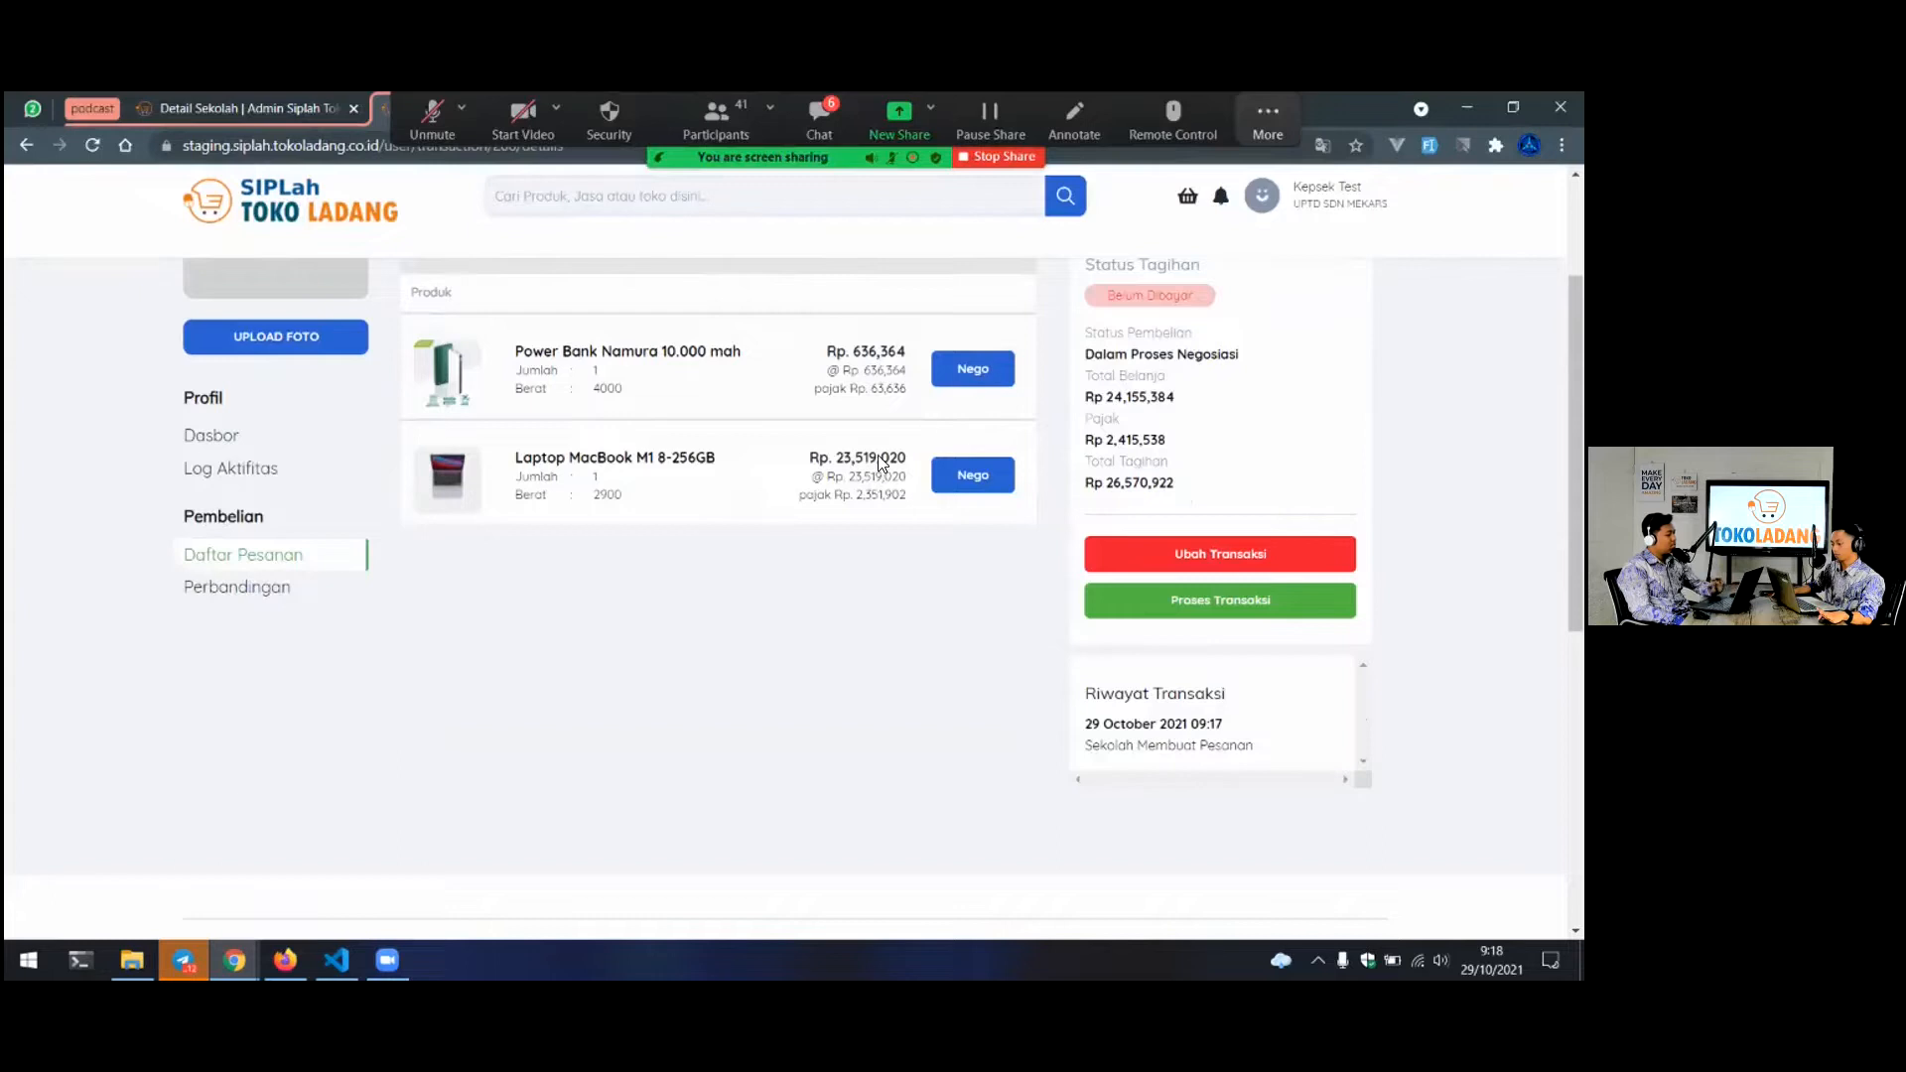
Send a unit price offer of Rp 500,000 for the Power Bank Namura with the message "nego dong" and show its negotiation details
{"action": "left_click", "coordinate": [988, 367]}
{"action": "left_click", "coordinate": [1015, 303]}
{"action": "left_click", "coordinate": [976, 371]}
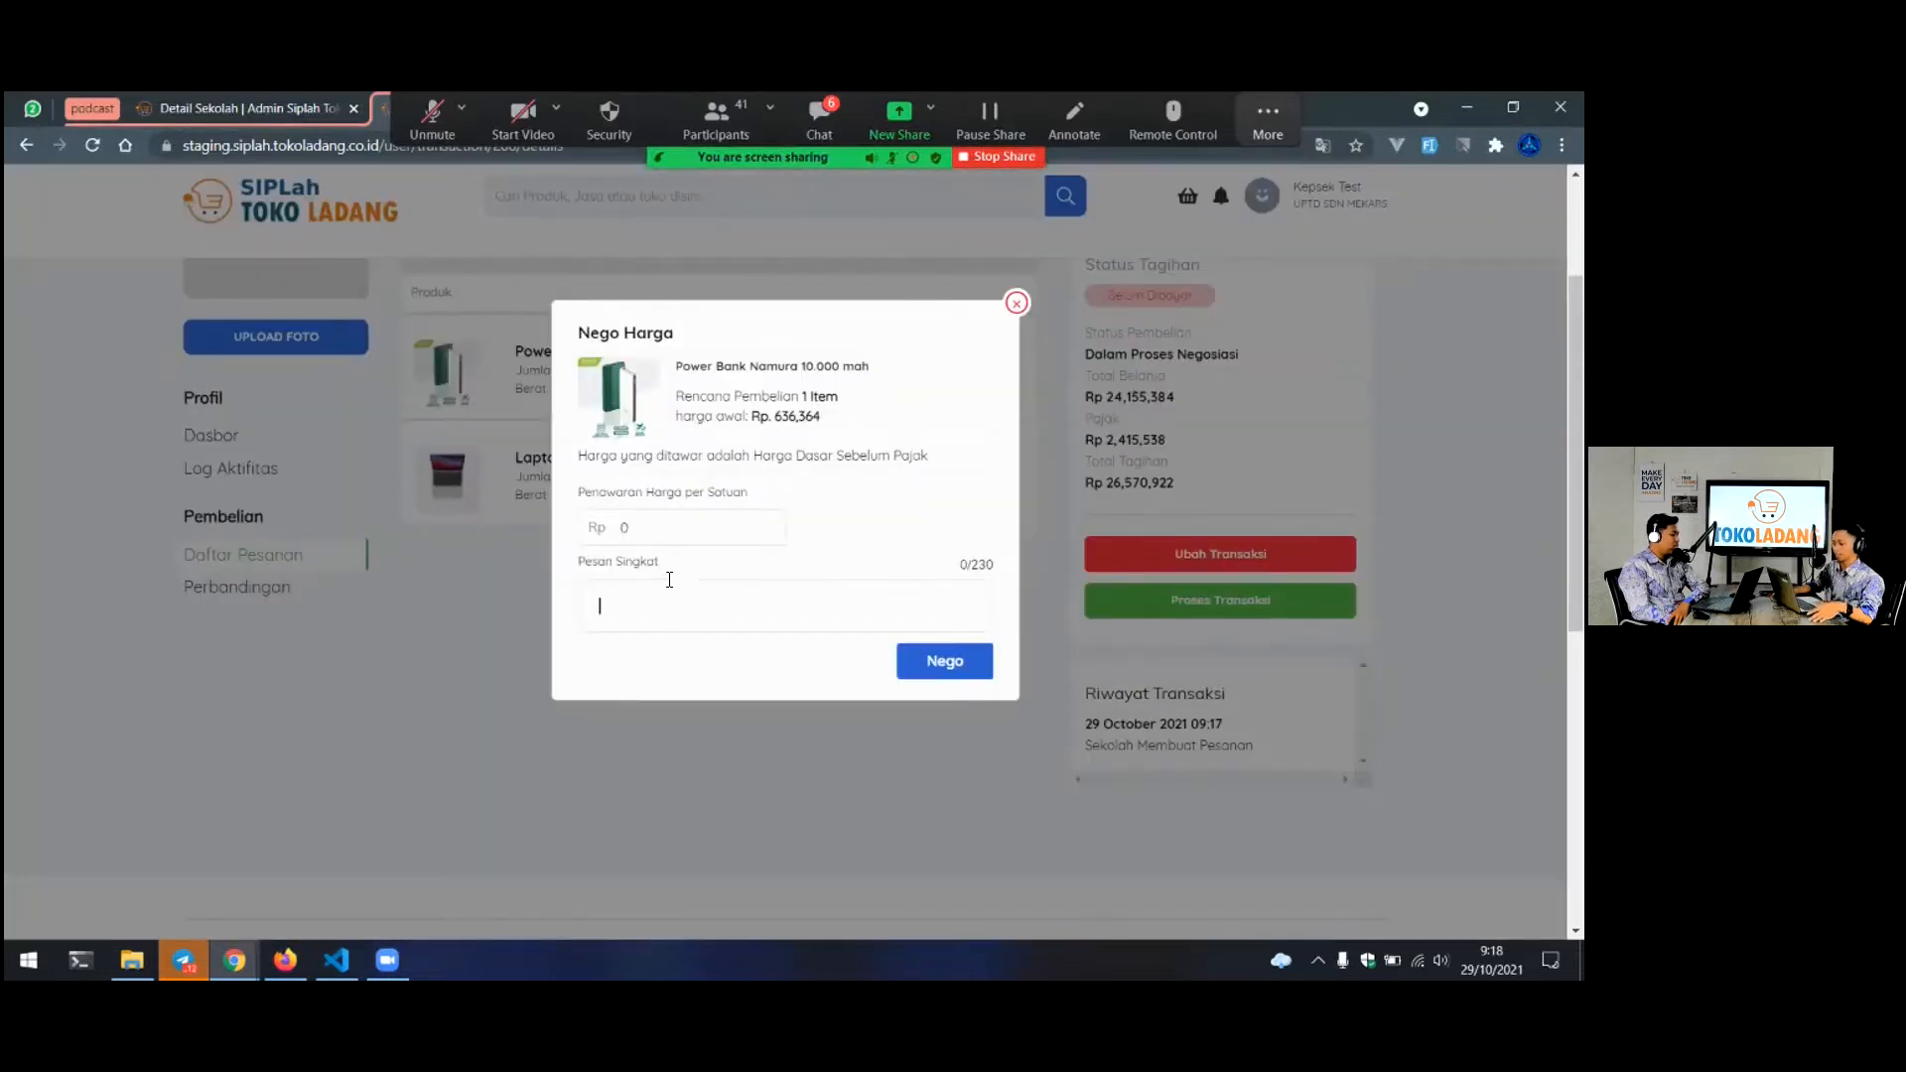
{"action": "left_click", "coordinate": [691, 531]}
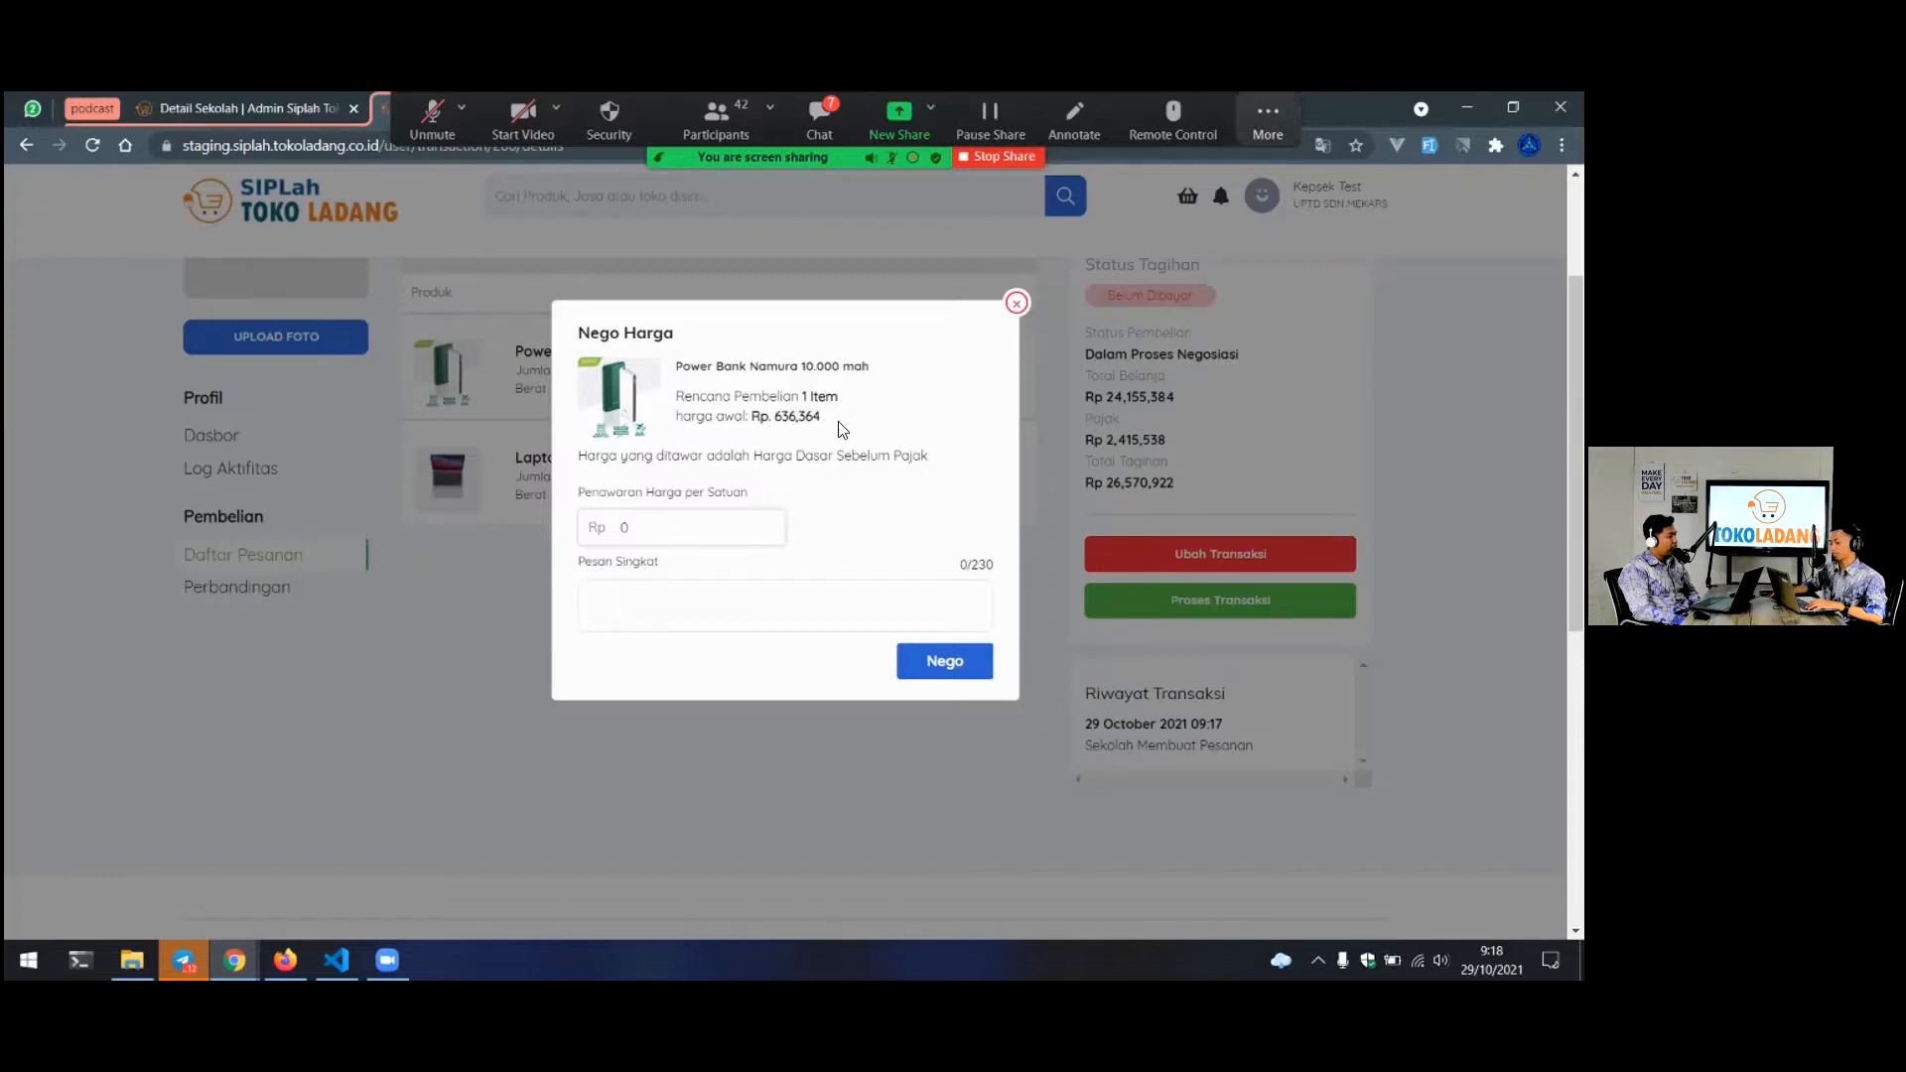
{"action": "type", "text": "636"}
{"action": "key", "text": "BackSpace"}
{"action": "key", "text": "BackSpace"}
{"action": "key", "text": "BackSpace"}
{"action": "type", "text": "5000000"}
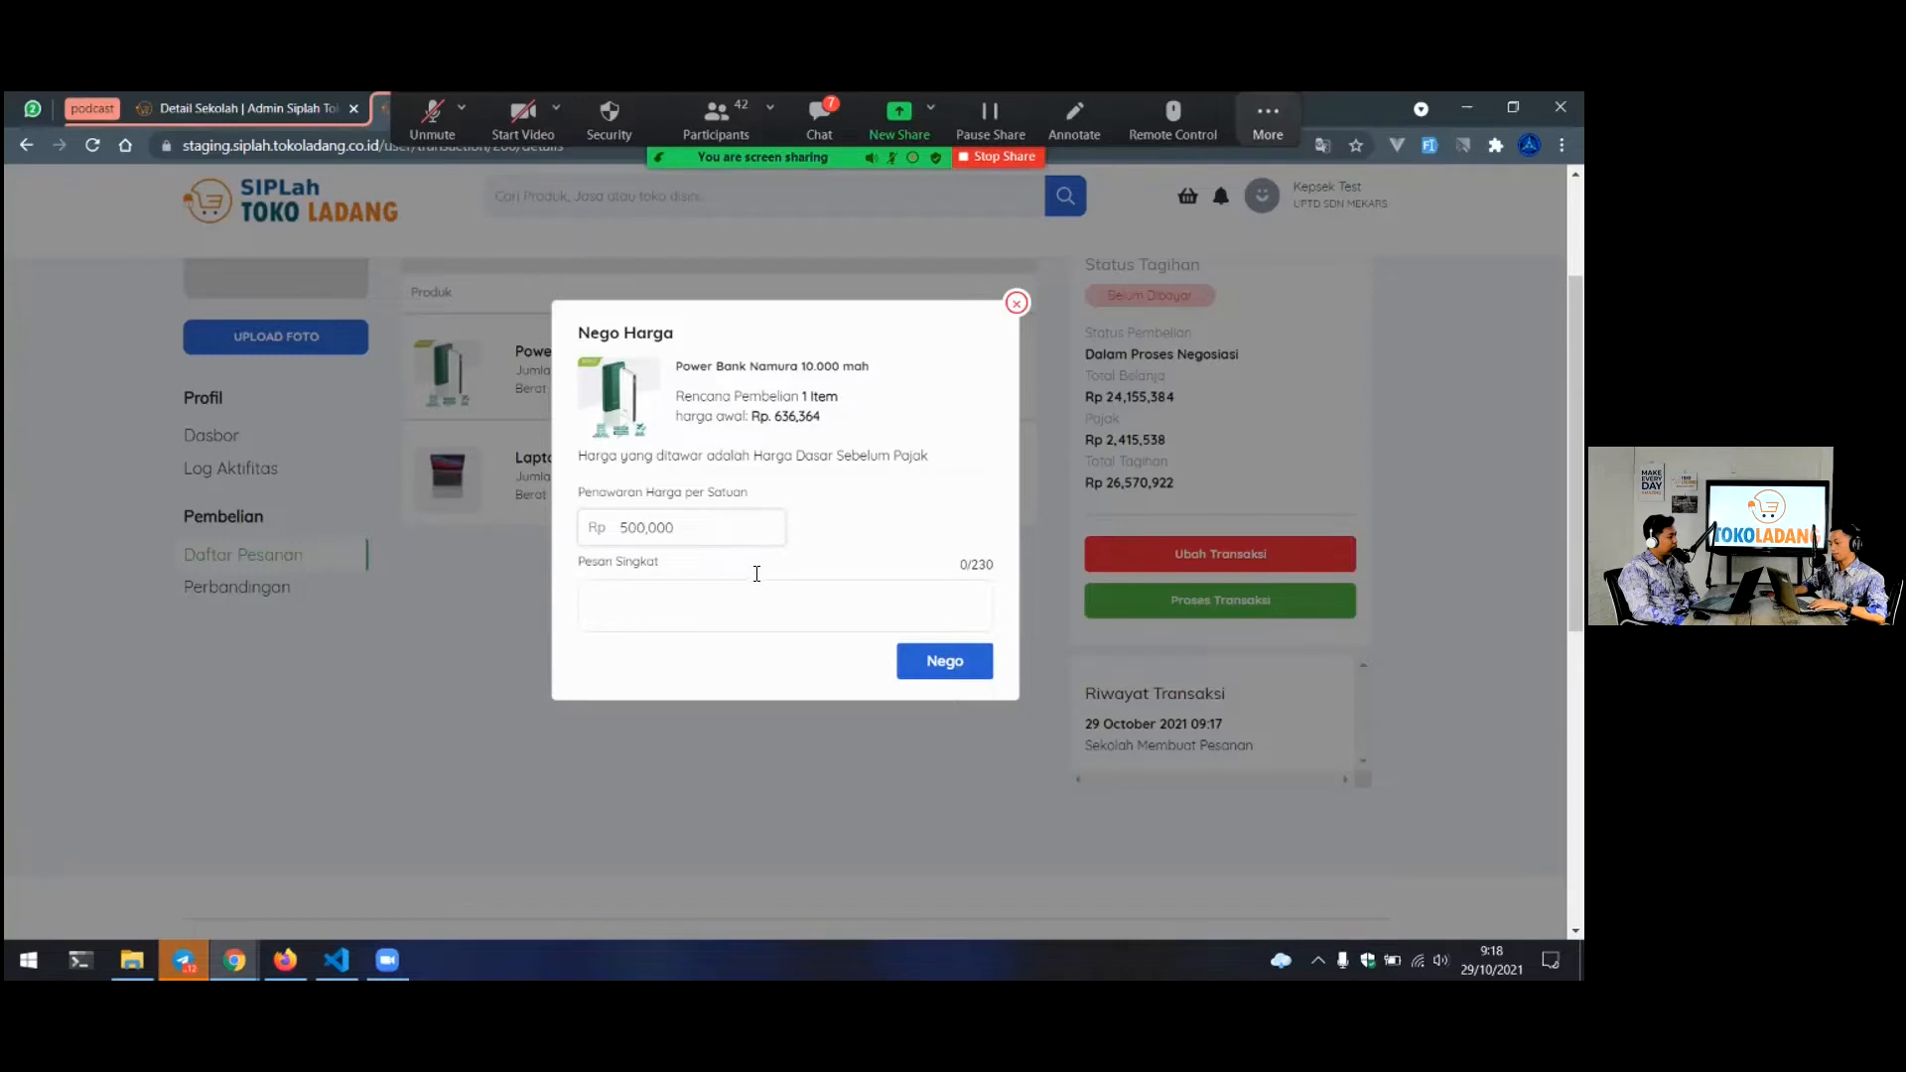
{"action": "left_click", "coordinate": [770, 584]}
{"action": "type", "text": "nego dong"}
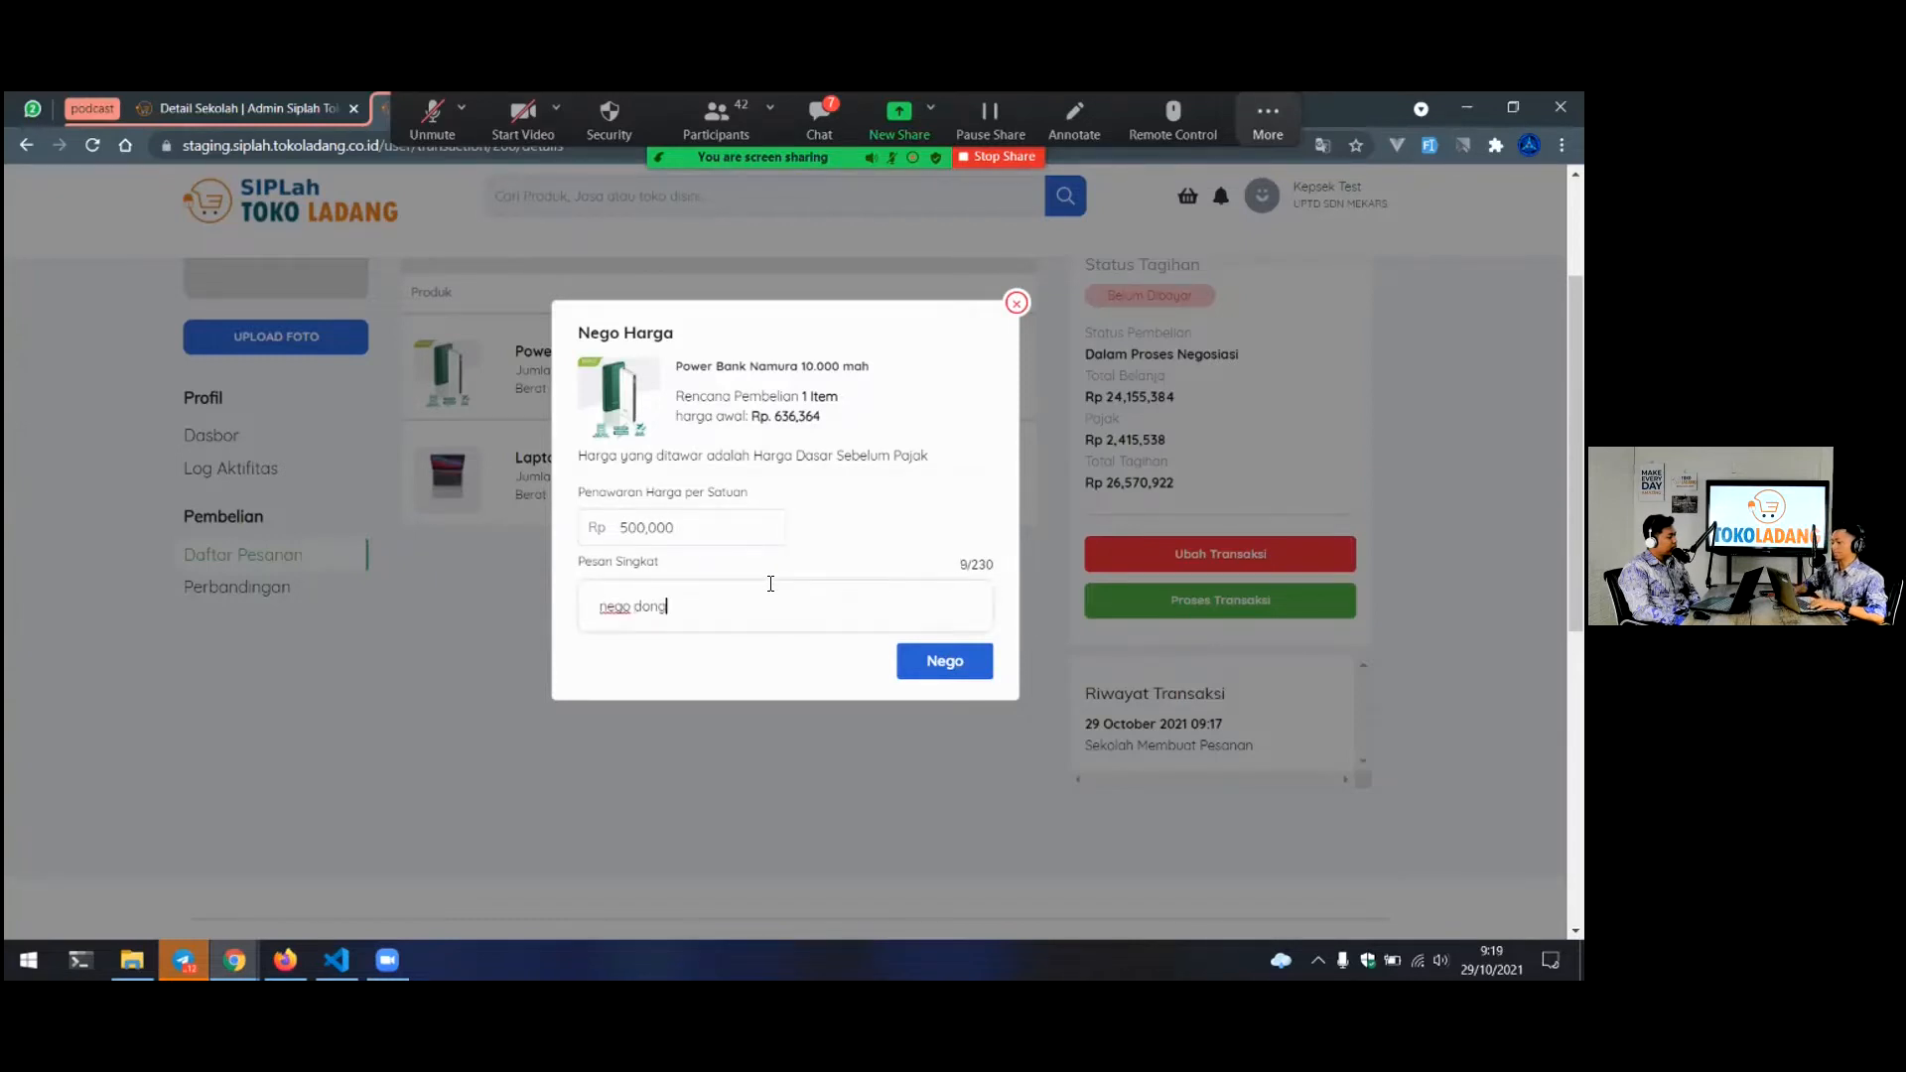
{"action": "left_click", "coordinate": [956, 661]}
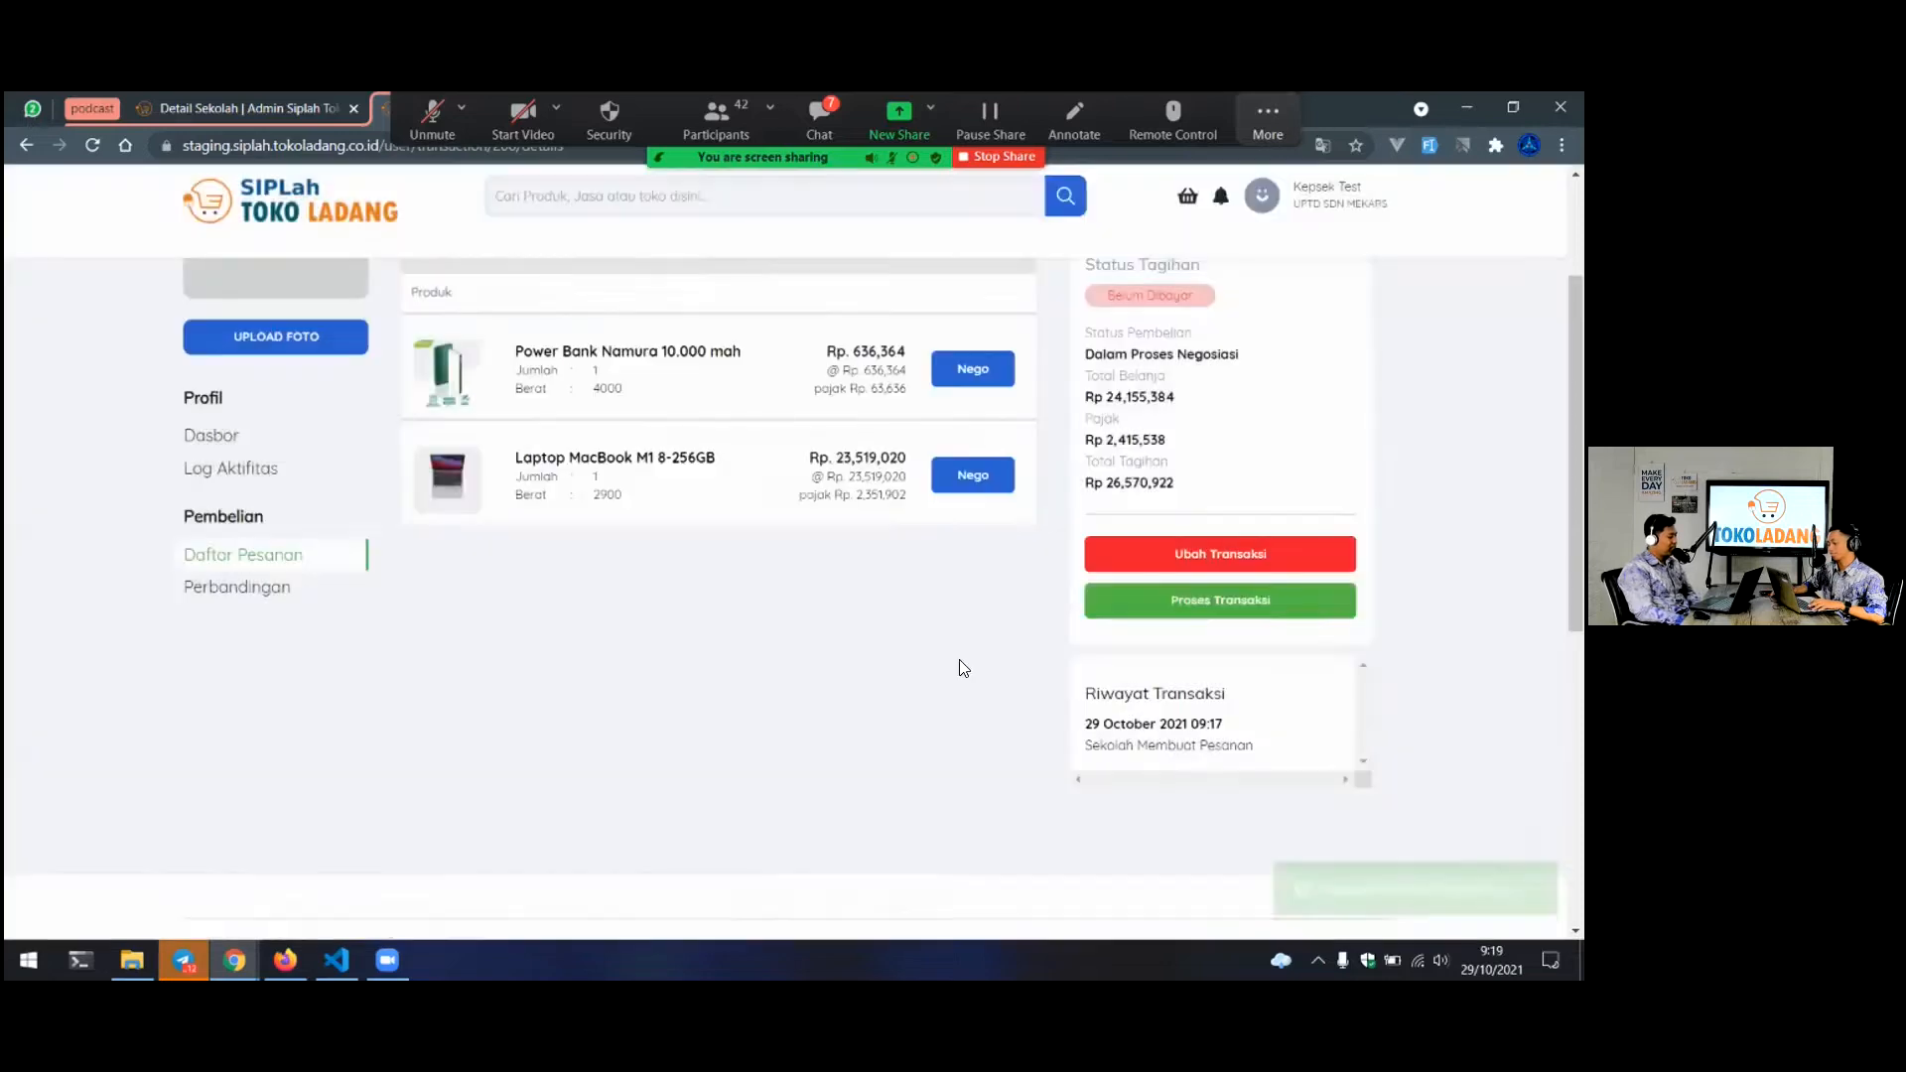
{"action": "left_click", "coordinate": [939, 368]}
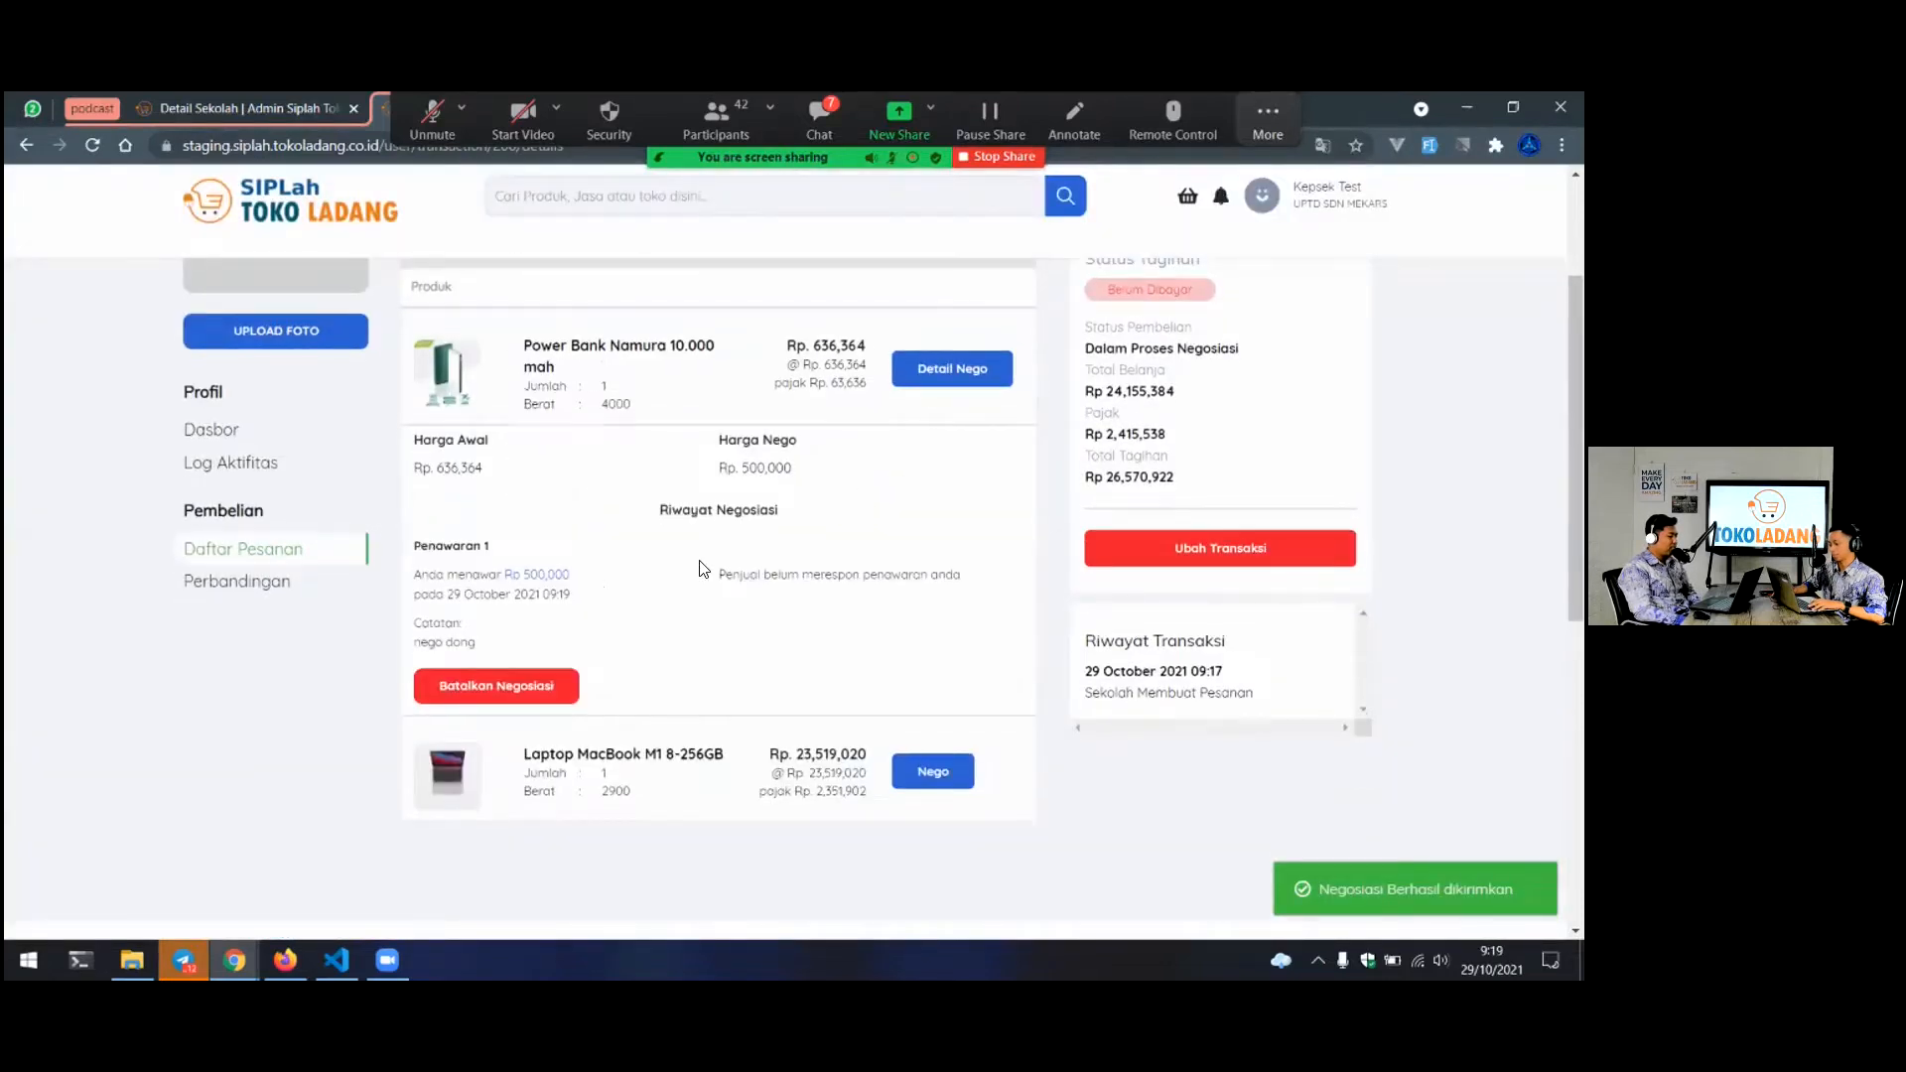
Send a unit price offer of Rp 20,000,000 for the Laptop MacBook M1 8-256GB with the message "ddfsd"
{"action": "scroll", "coordinate": [1044, 541], "scroll_direction": "down", "scroll_amount": 1}
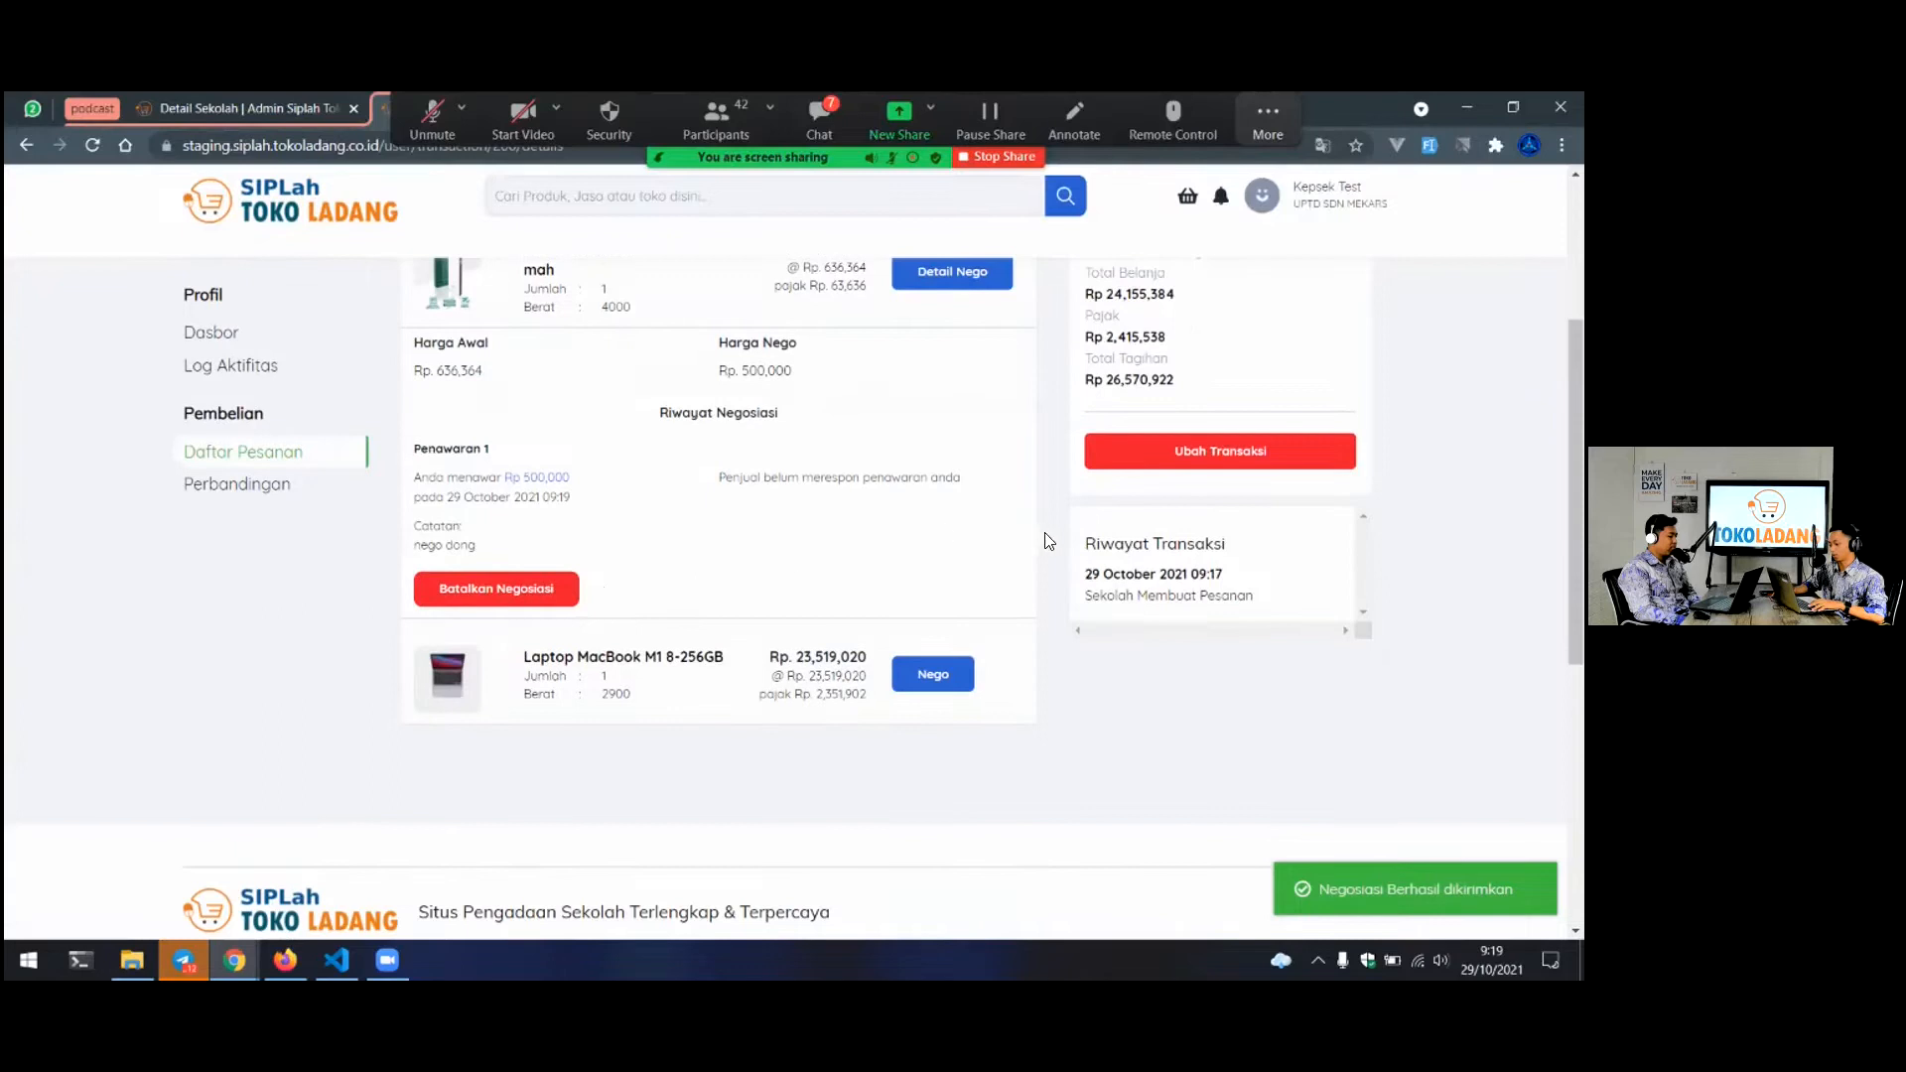
{"action": "left_click", "coordinate": [933, 674]}
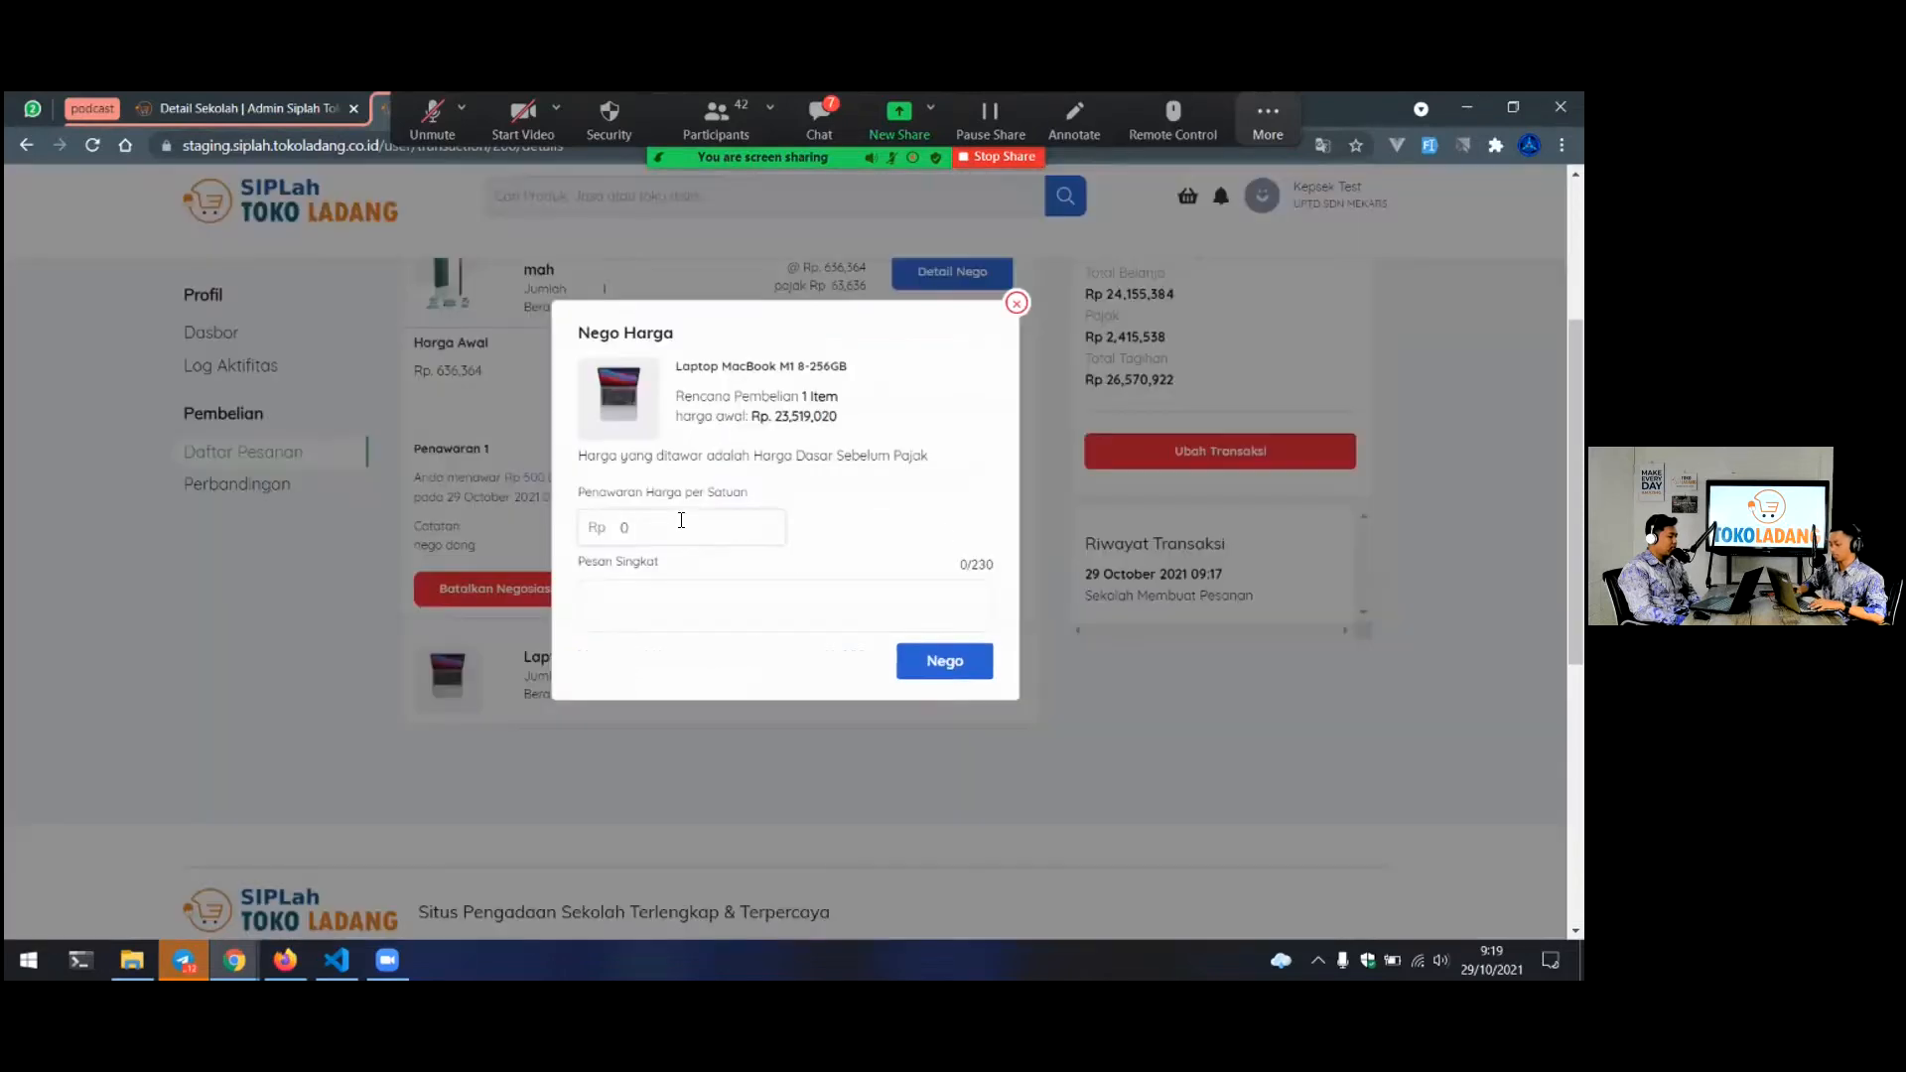
{"action": "left_click", "coordinate": [681, 521]}
{"action": "type", "text": "20,000,0"}
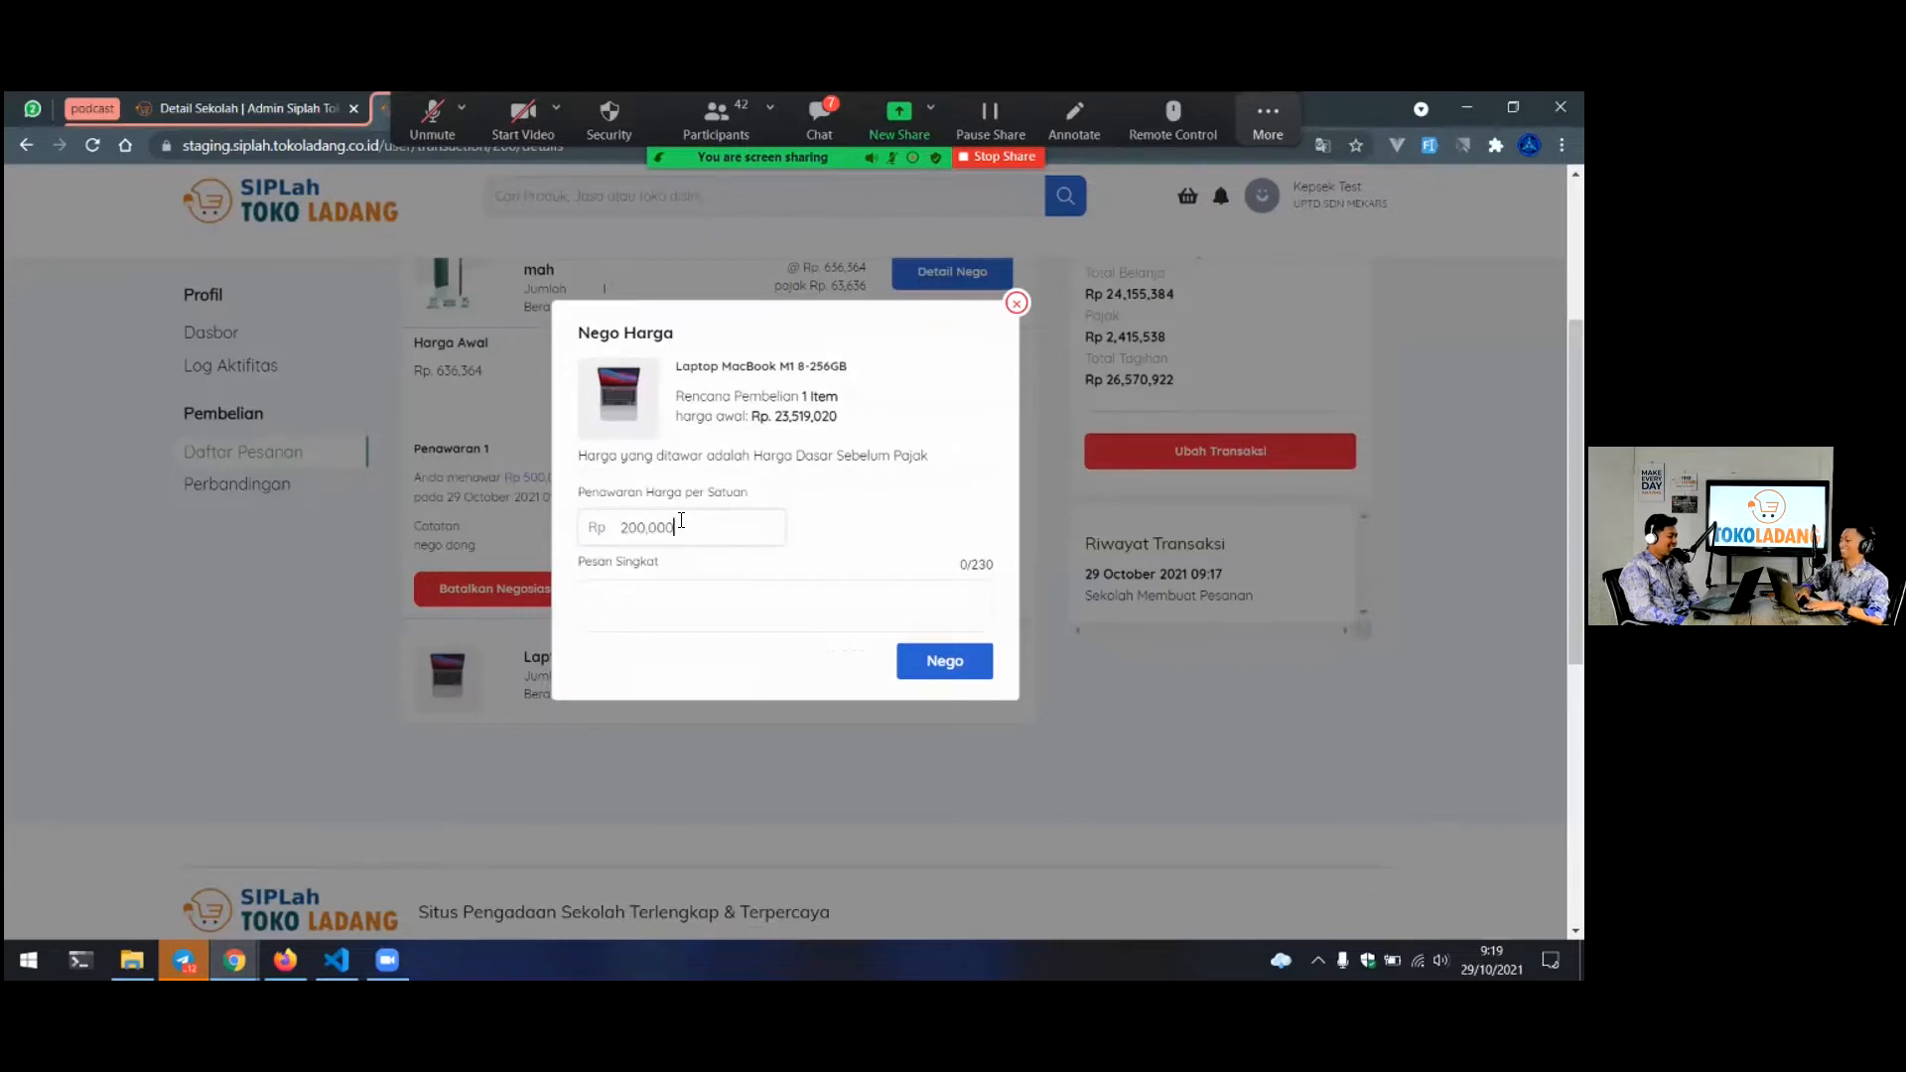
{"action": "type", "text": "00"}
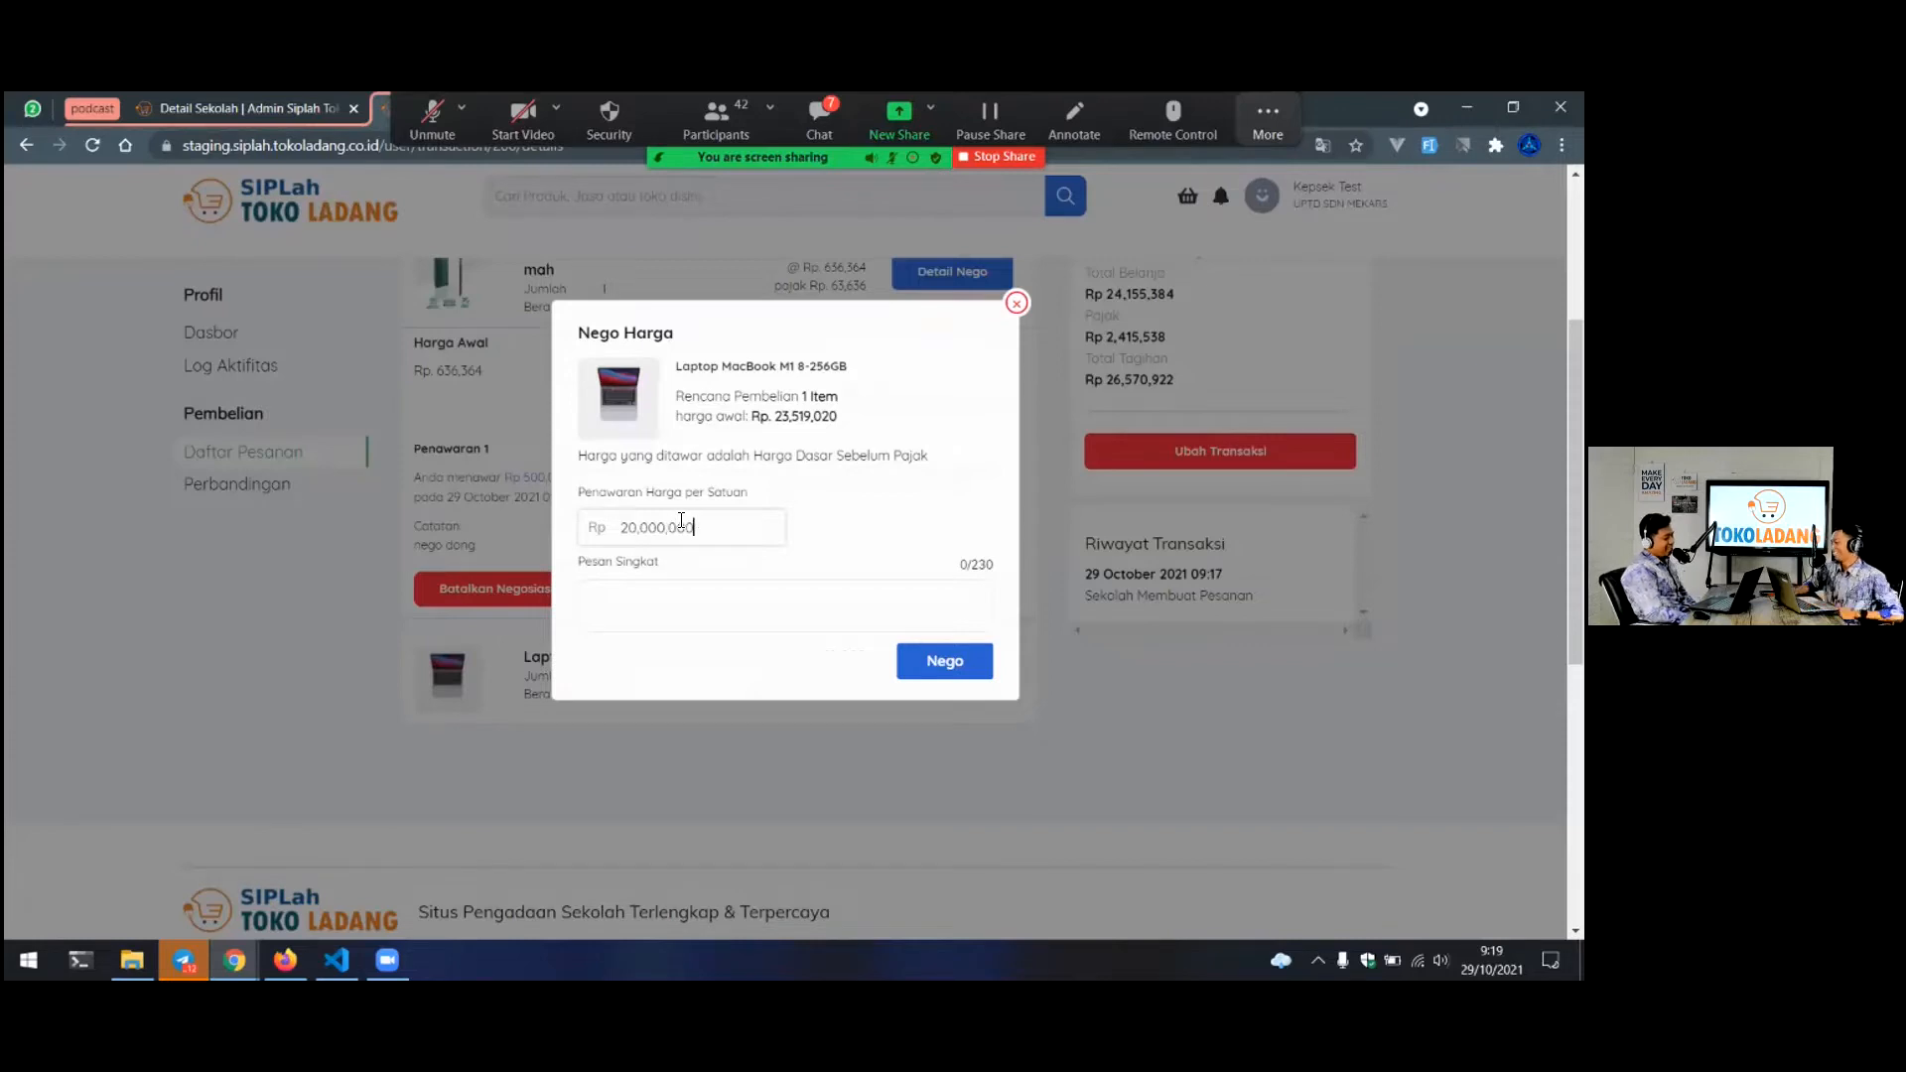
{"action": "left_click", "coordinate": [903, 629]}
{"action": "type", "text": "ddfsd"}
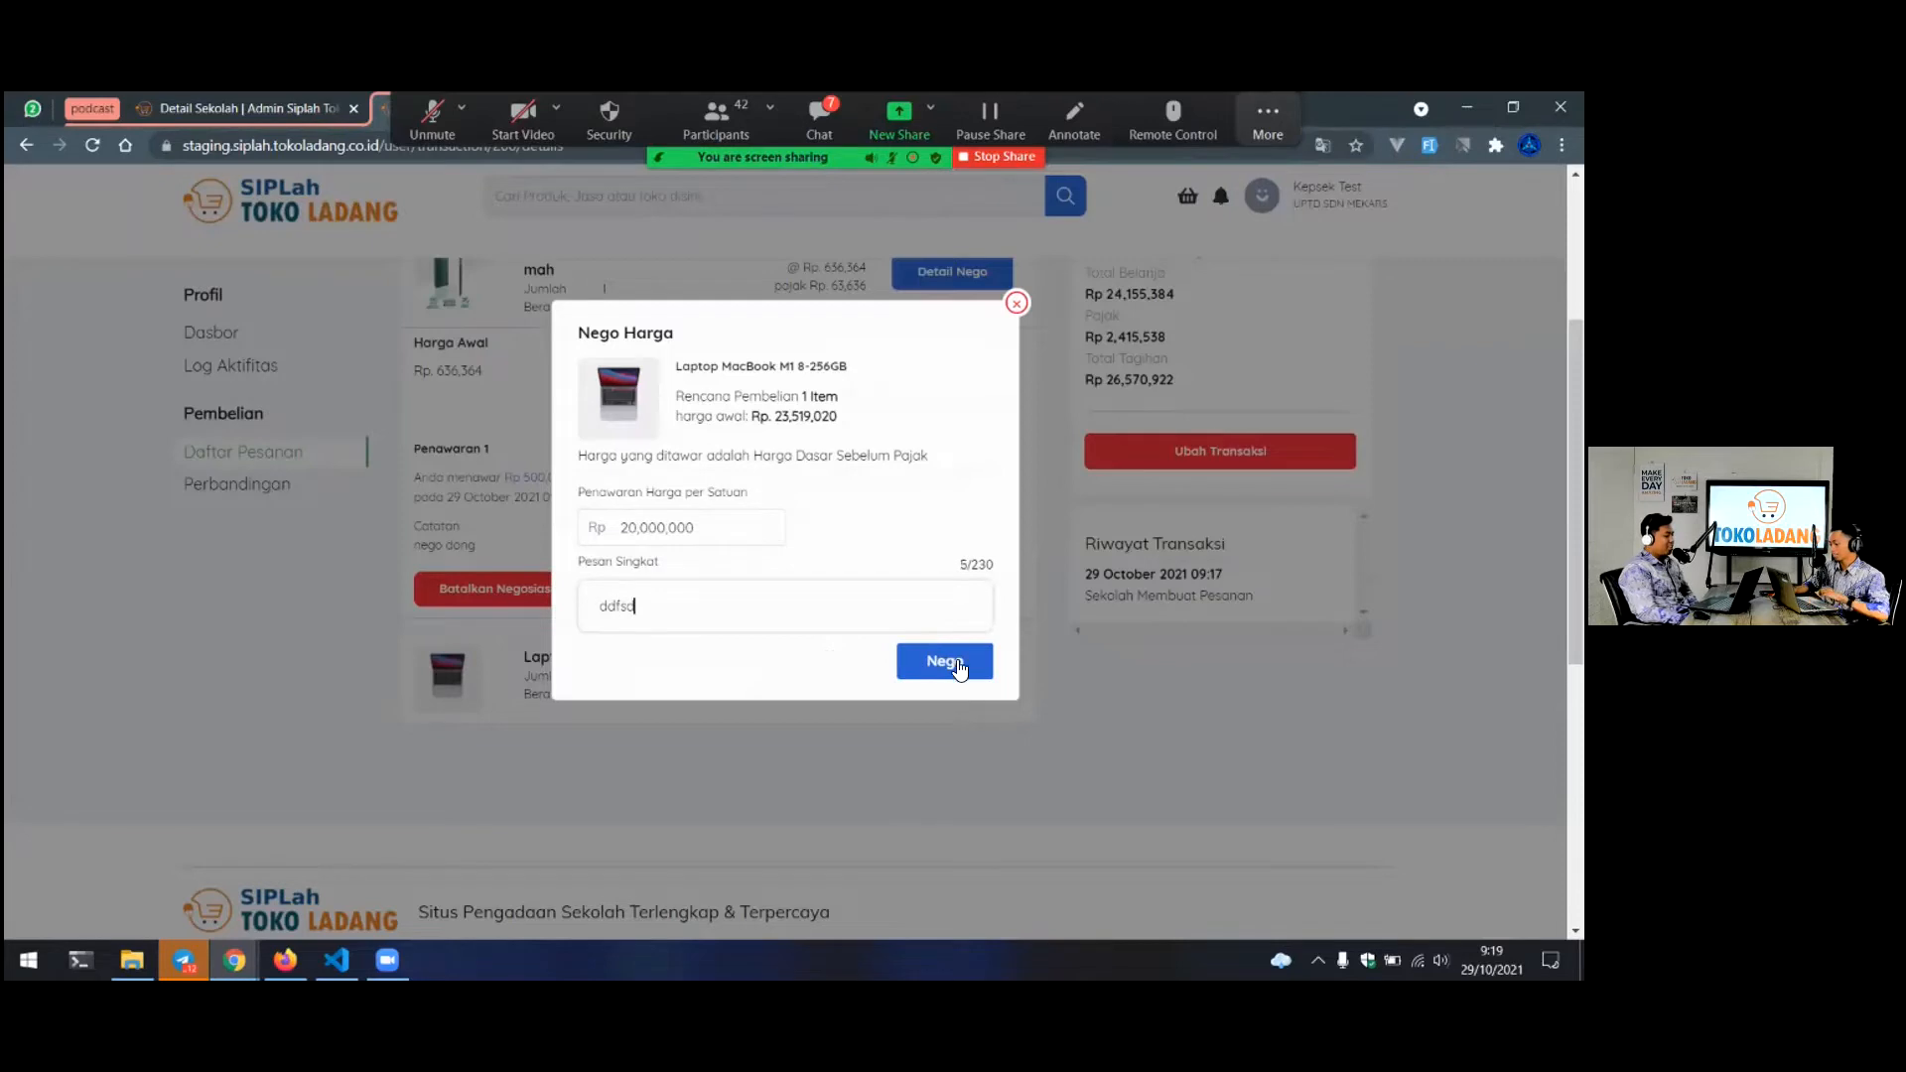
{"action": "left_click", "coordinate": [943, 661]}
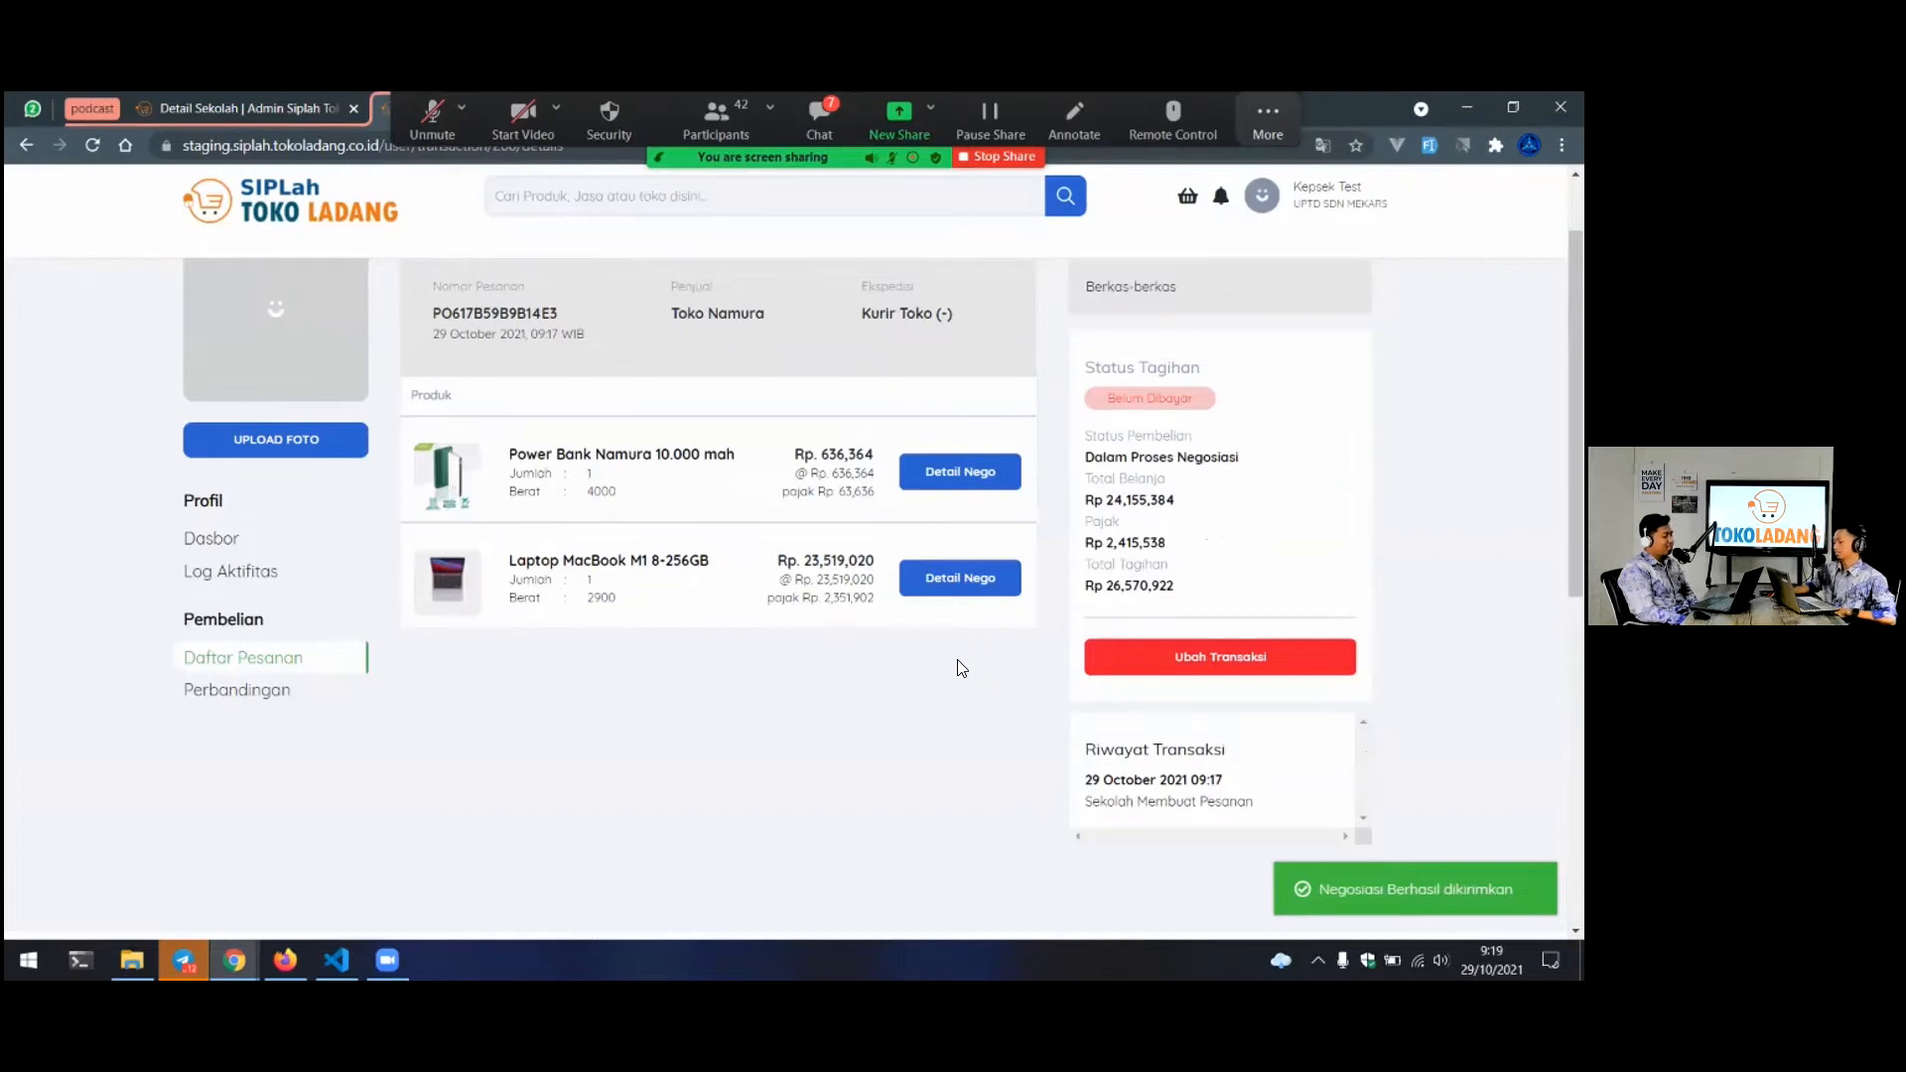
Expand the negotiation details of both the power bank and the laptop to examine their offer histories
{"action": "left_click", "coordinate": [952, 478]}
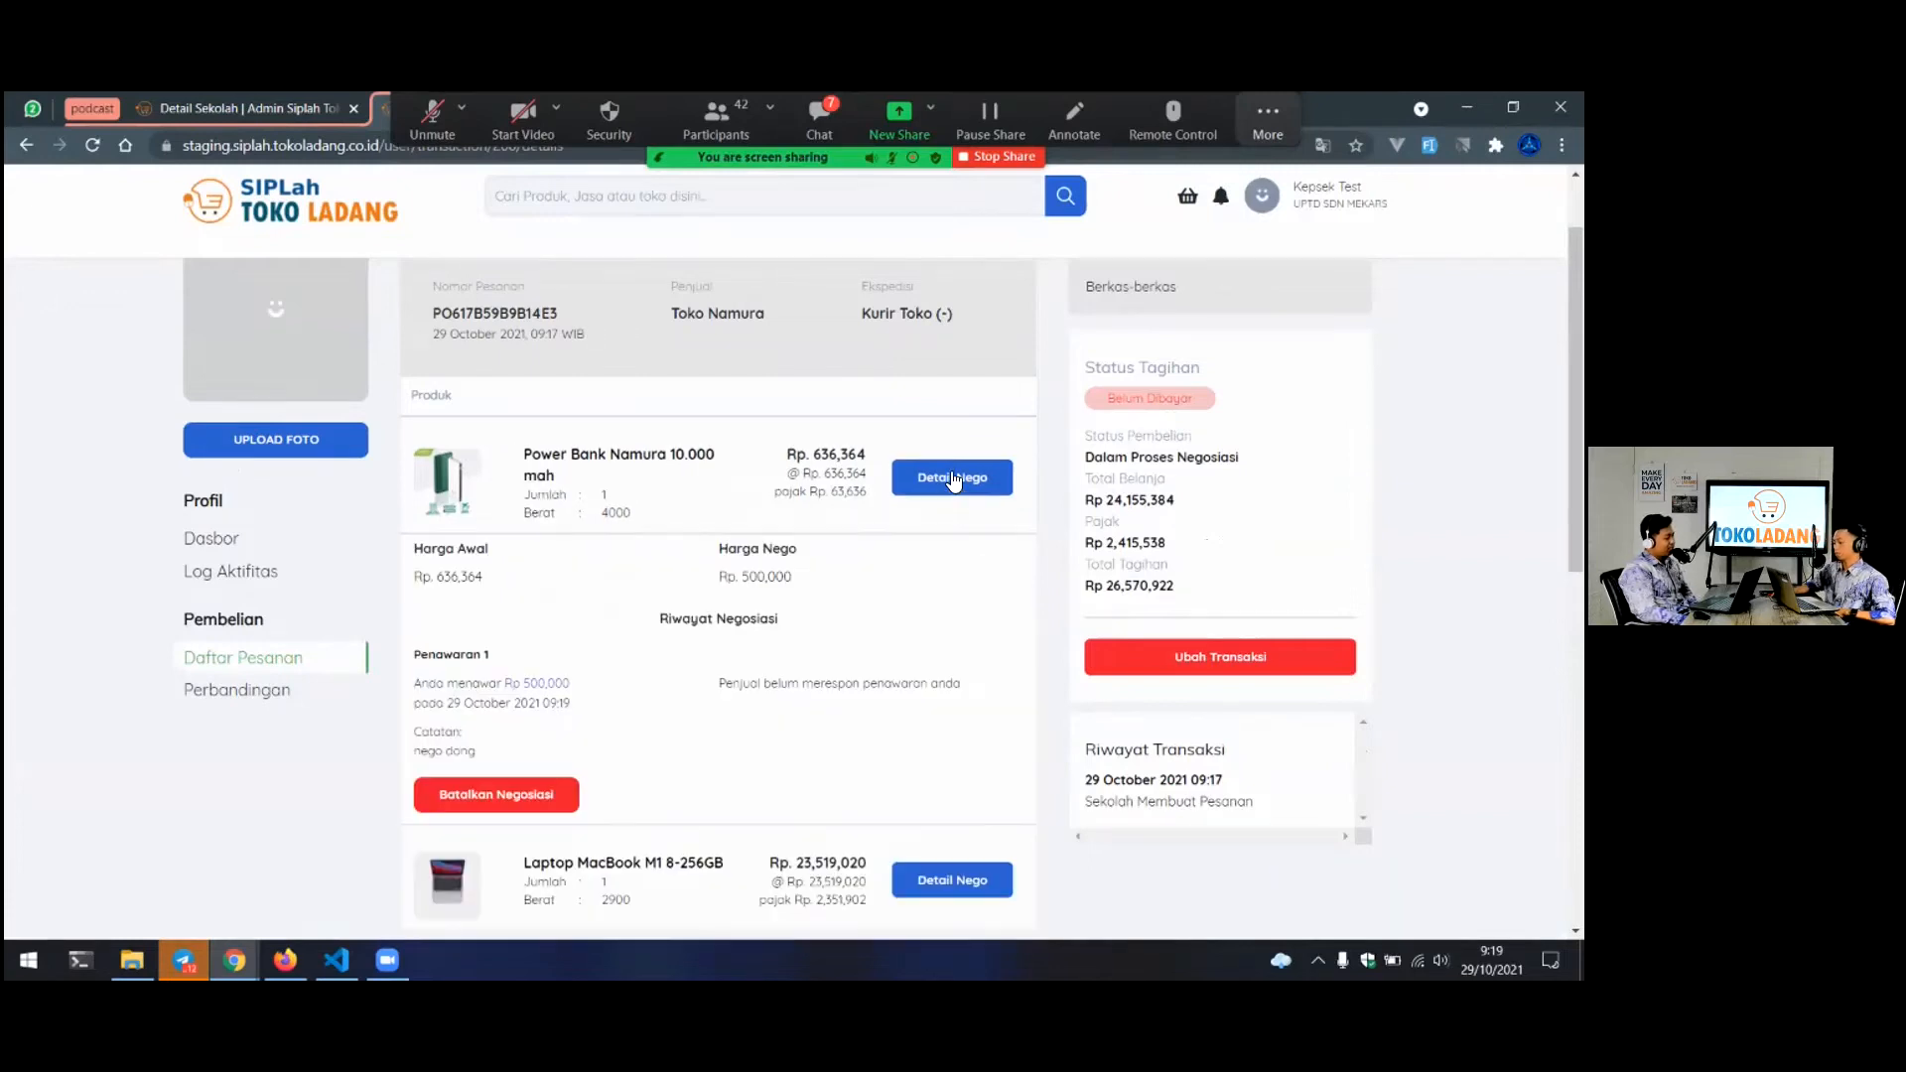
{"action": "scroll", "coordinate": [952, 482], "scroll_direction": "down", "scroll_amount": 3}
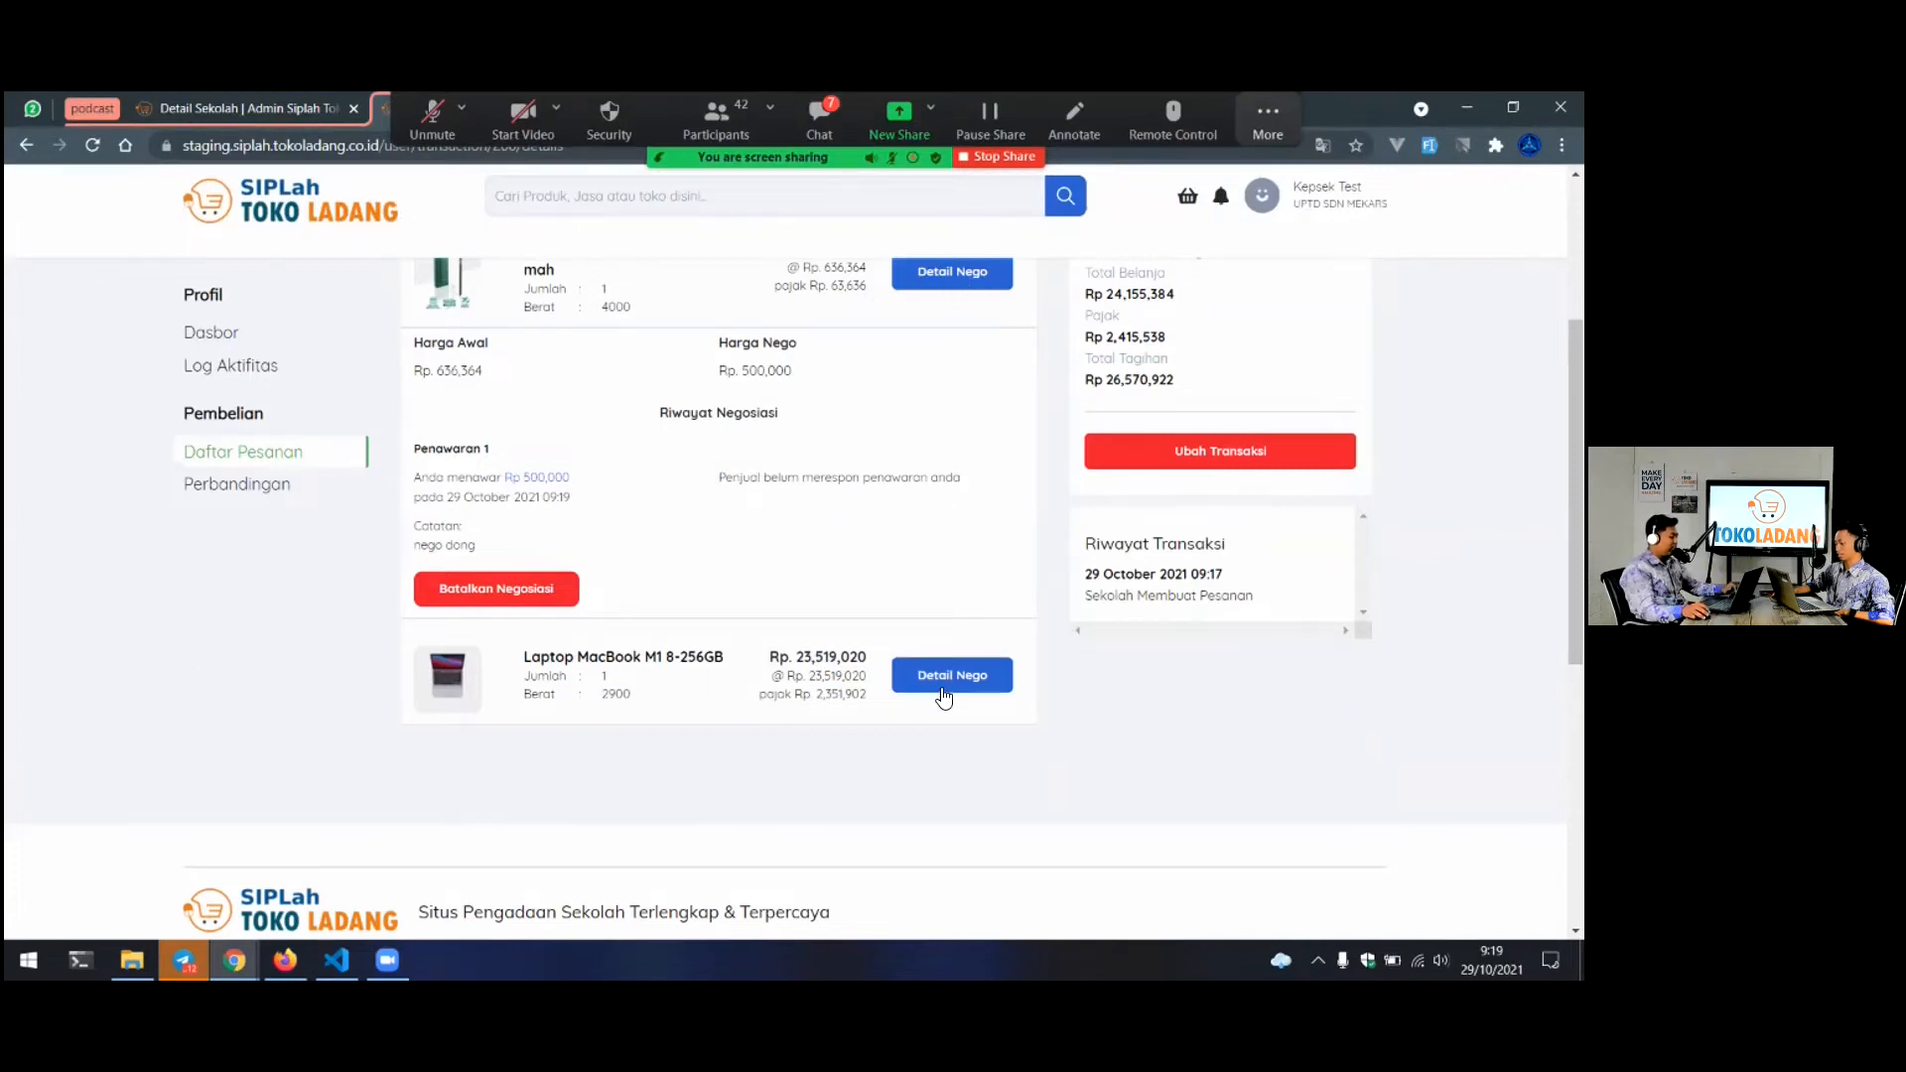
{"action": "left_click", "coordinate": [944, 699]}
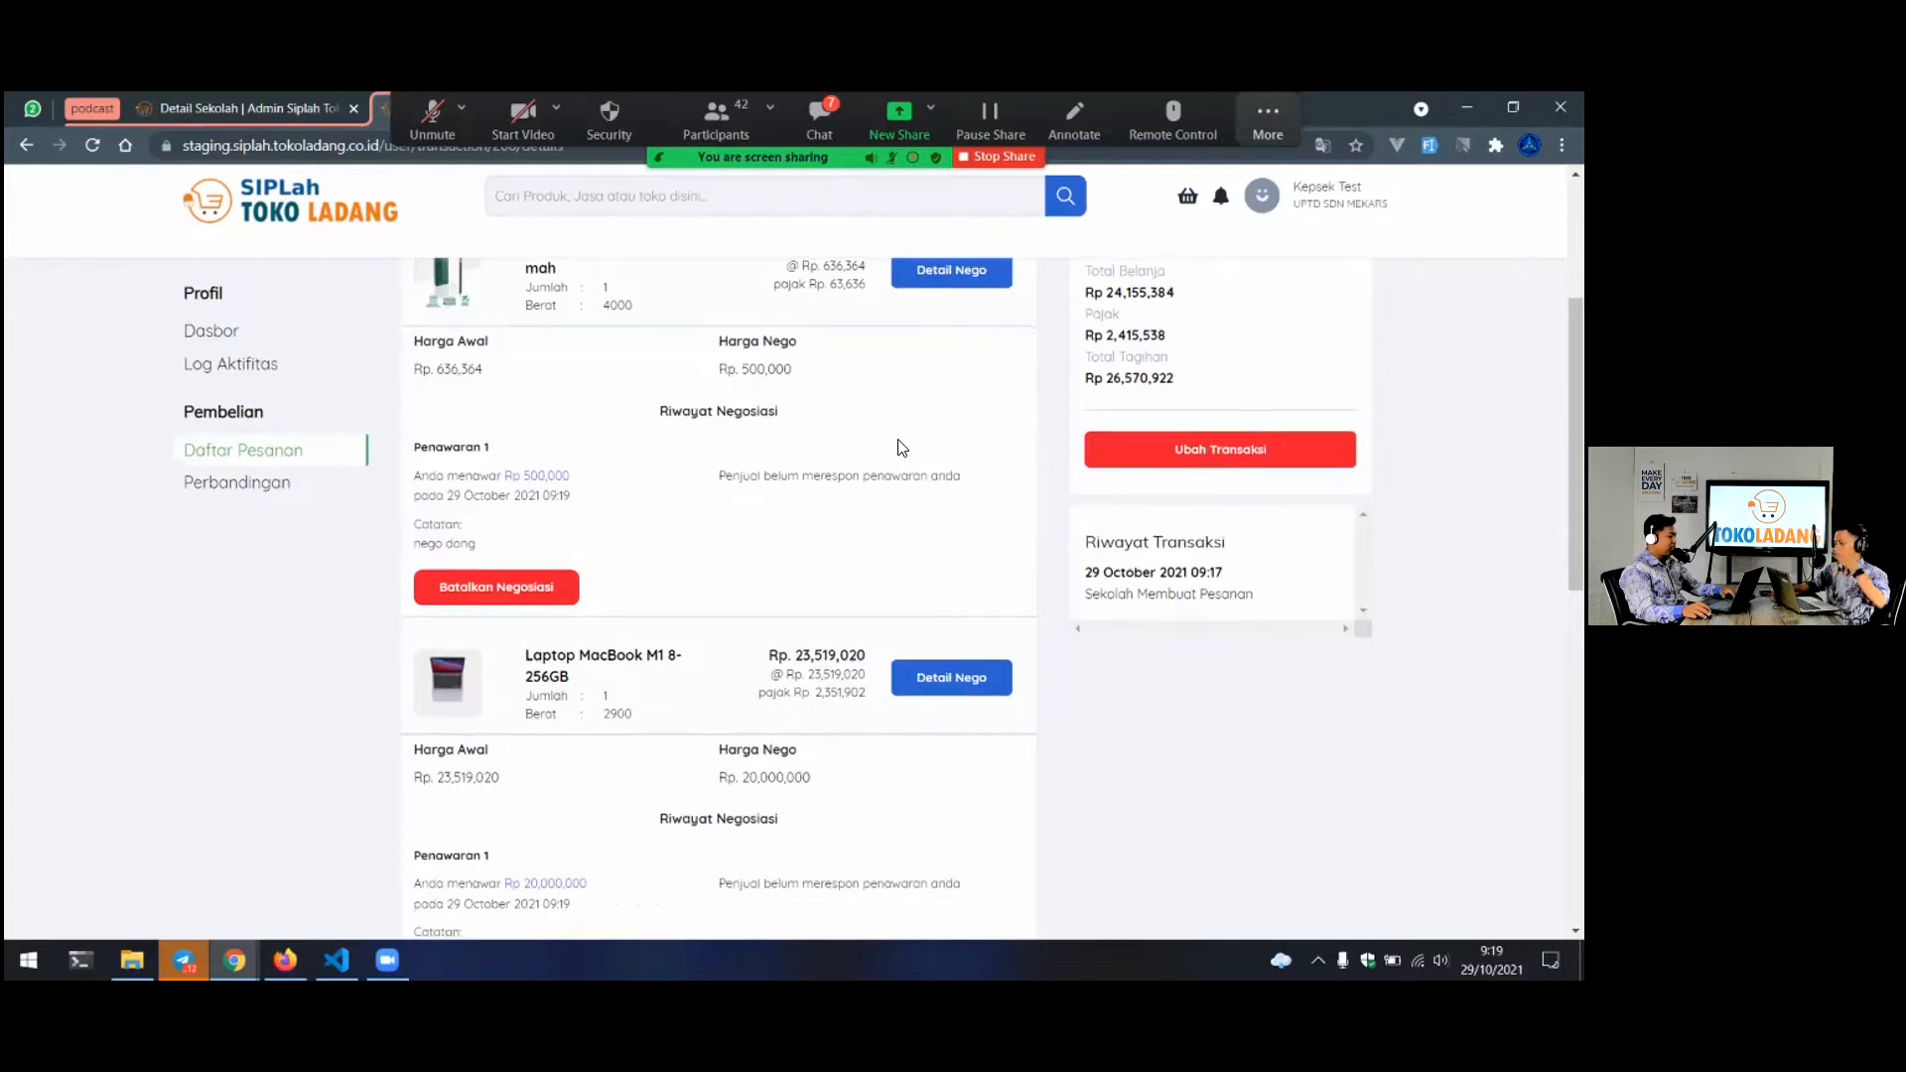
{"action": "scroll", "coordinate": [901, 447], "scroll_direction": "down", "scroll_amount": 2}
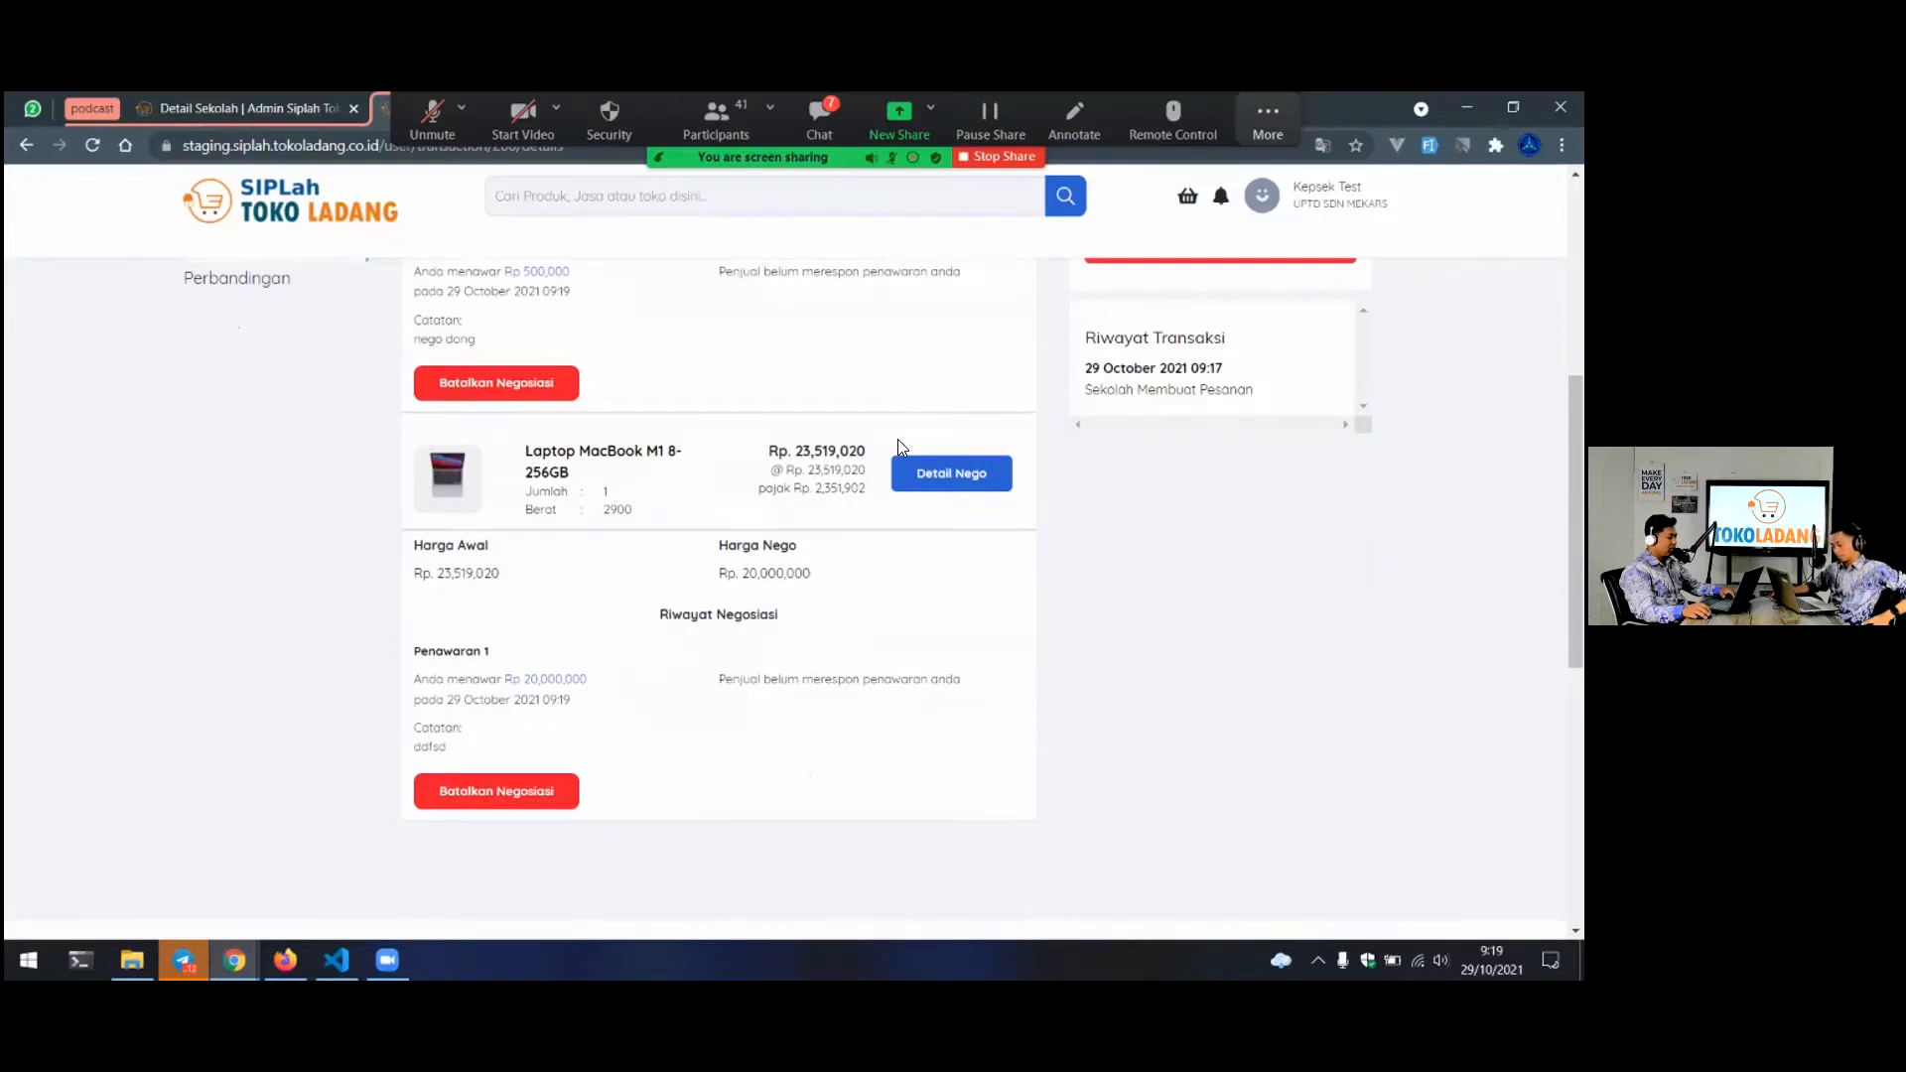
{"action": "scroll", "coordinate": [897, 438], "scroll_direction": "up", "scroll_amount": 1}
{"action": "scroll", "coordinate": [899, 448], "scroll_direction": "up", "scroll_amount": 5}
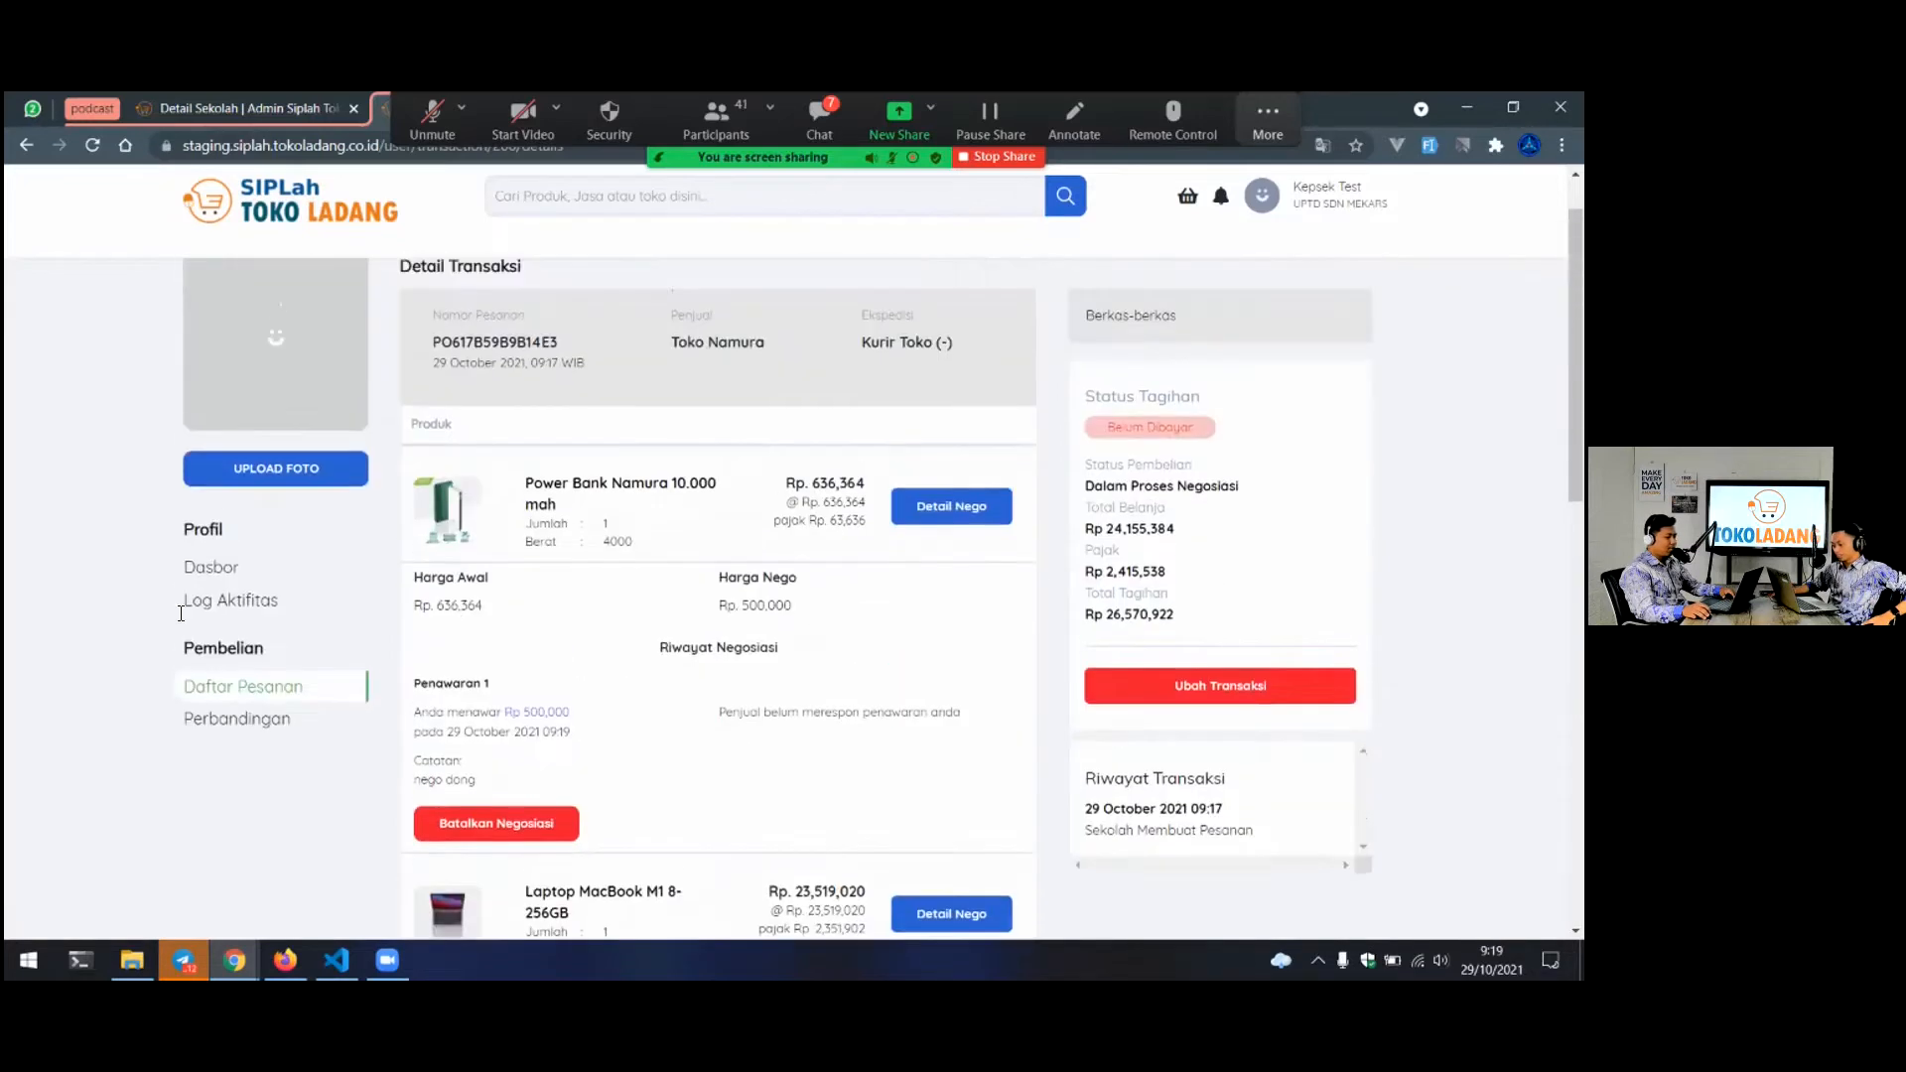
Reopen the Toko Namura order from the negotiated orders in Daftar Pesanan and show the power bank's negotiation details
{"action": "left_click", "coordinate": [213, 762]}
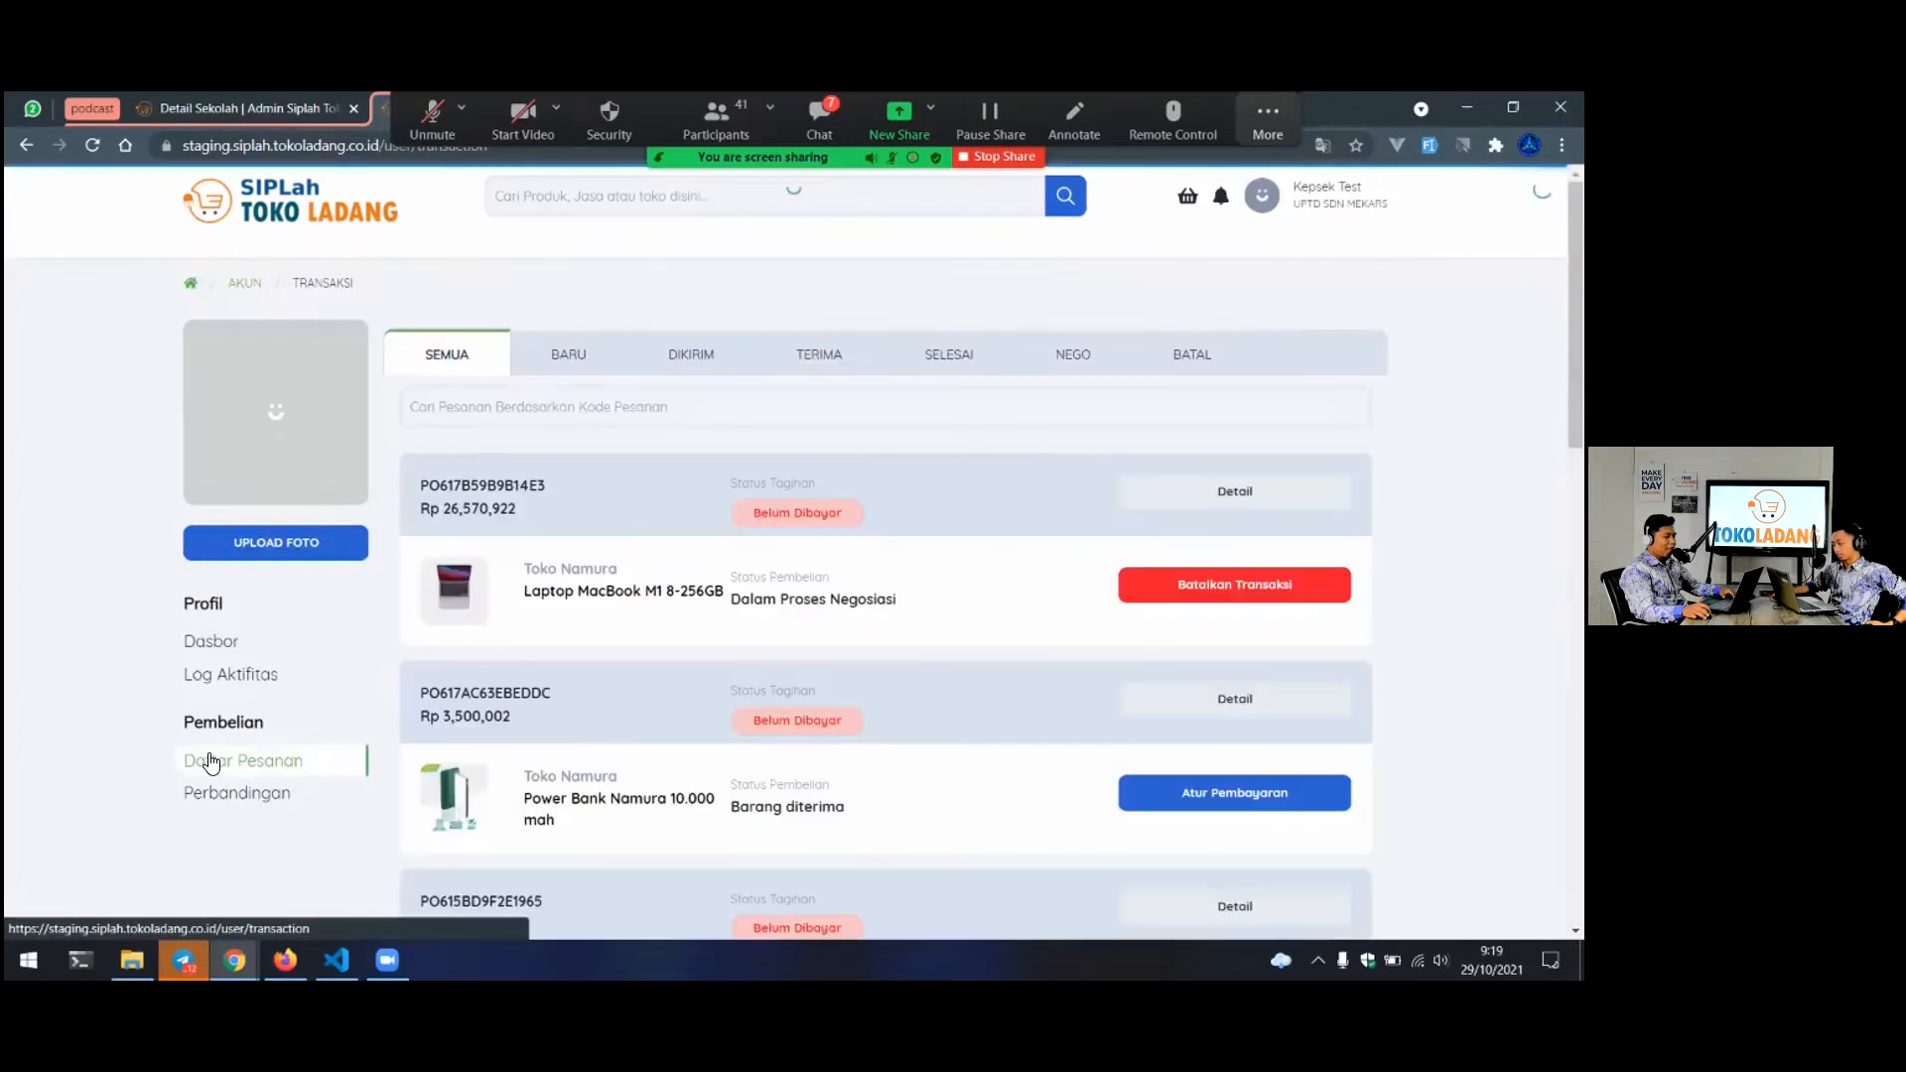
{"action": "left_click", "coordinate": [1093, 358]}
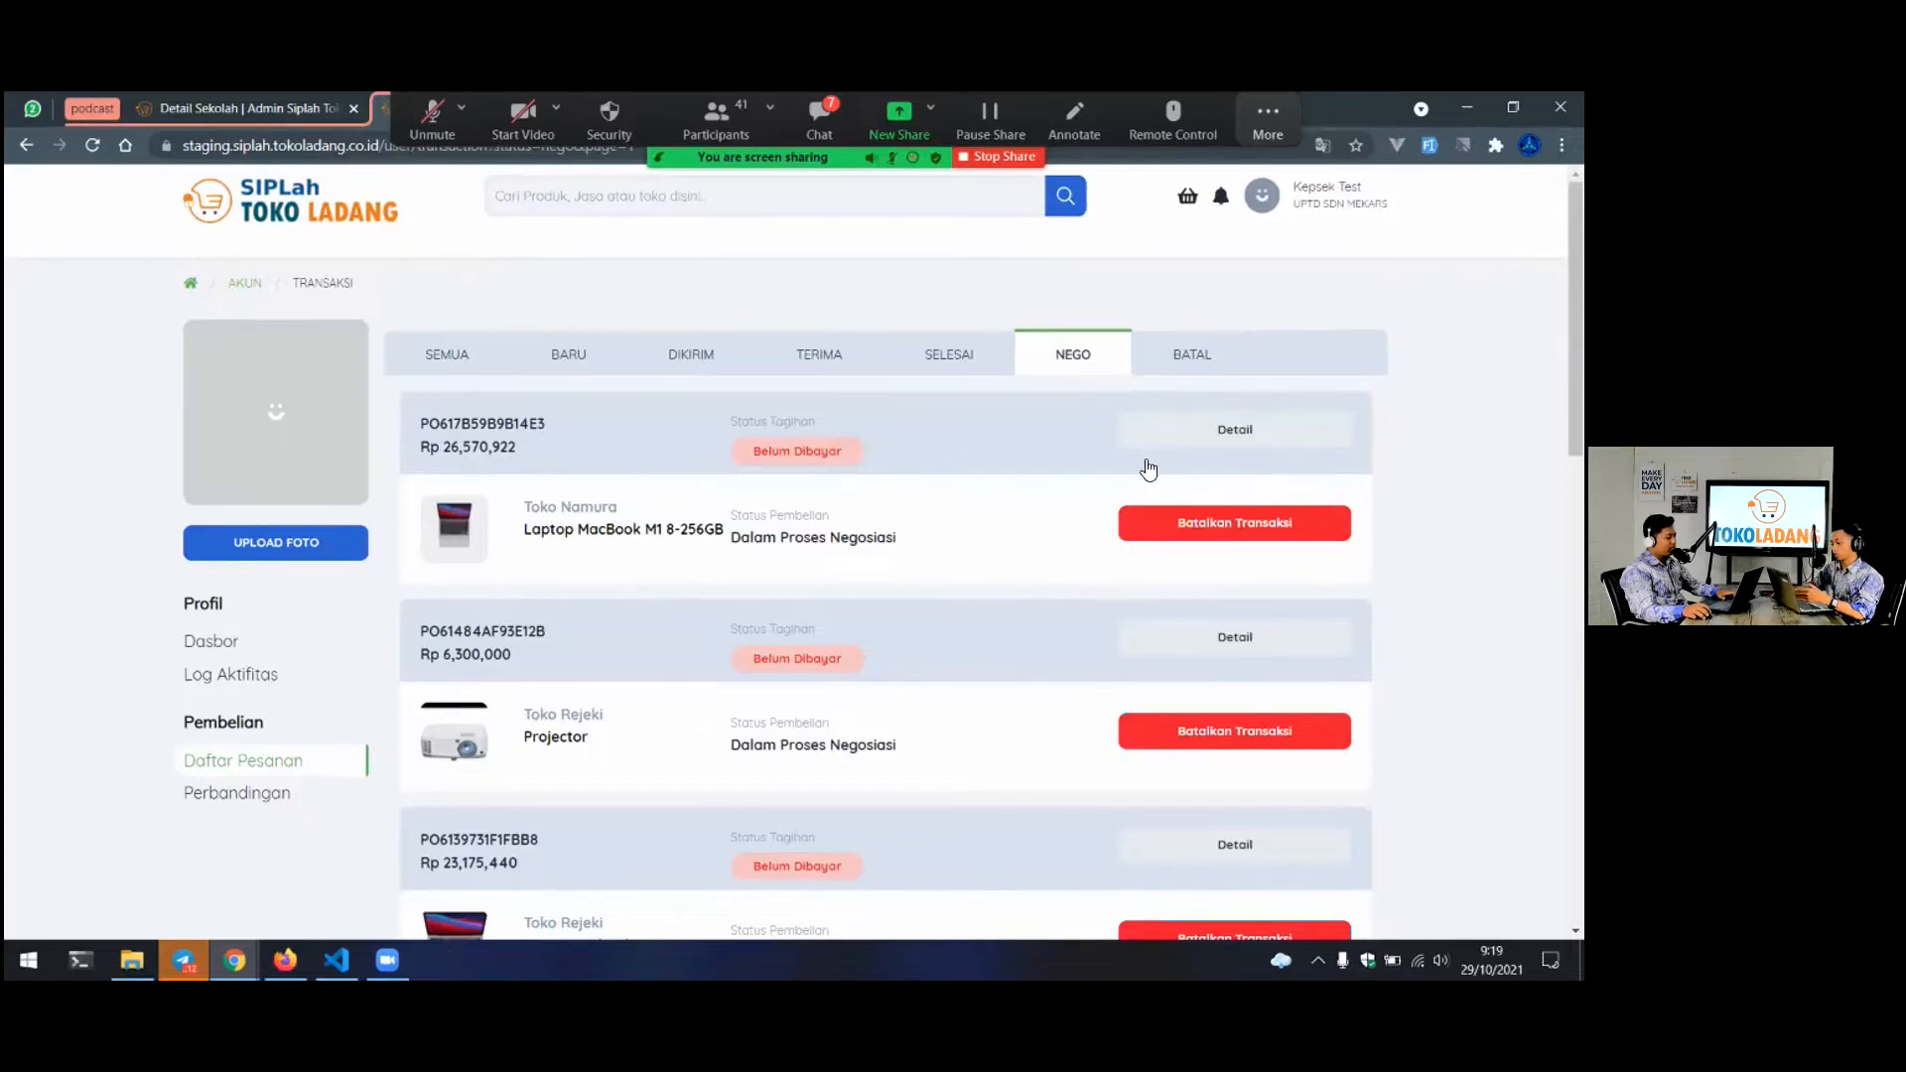
{"action": "scroll", "coordinate": [1148, 466], "scroll_direction": "down", "scroll_amount": 2}
{"action": "scroll", "coordinate": [989, 465], "scroll_direction": "up", "scroll_amount": 2}
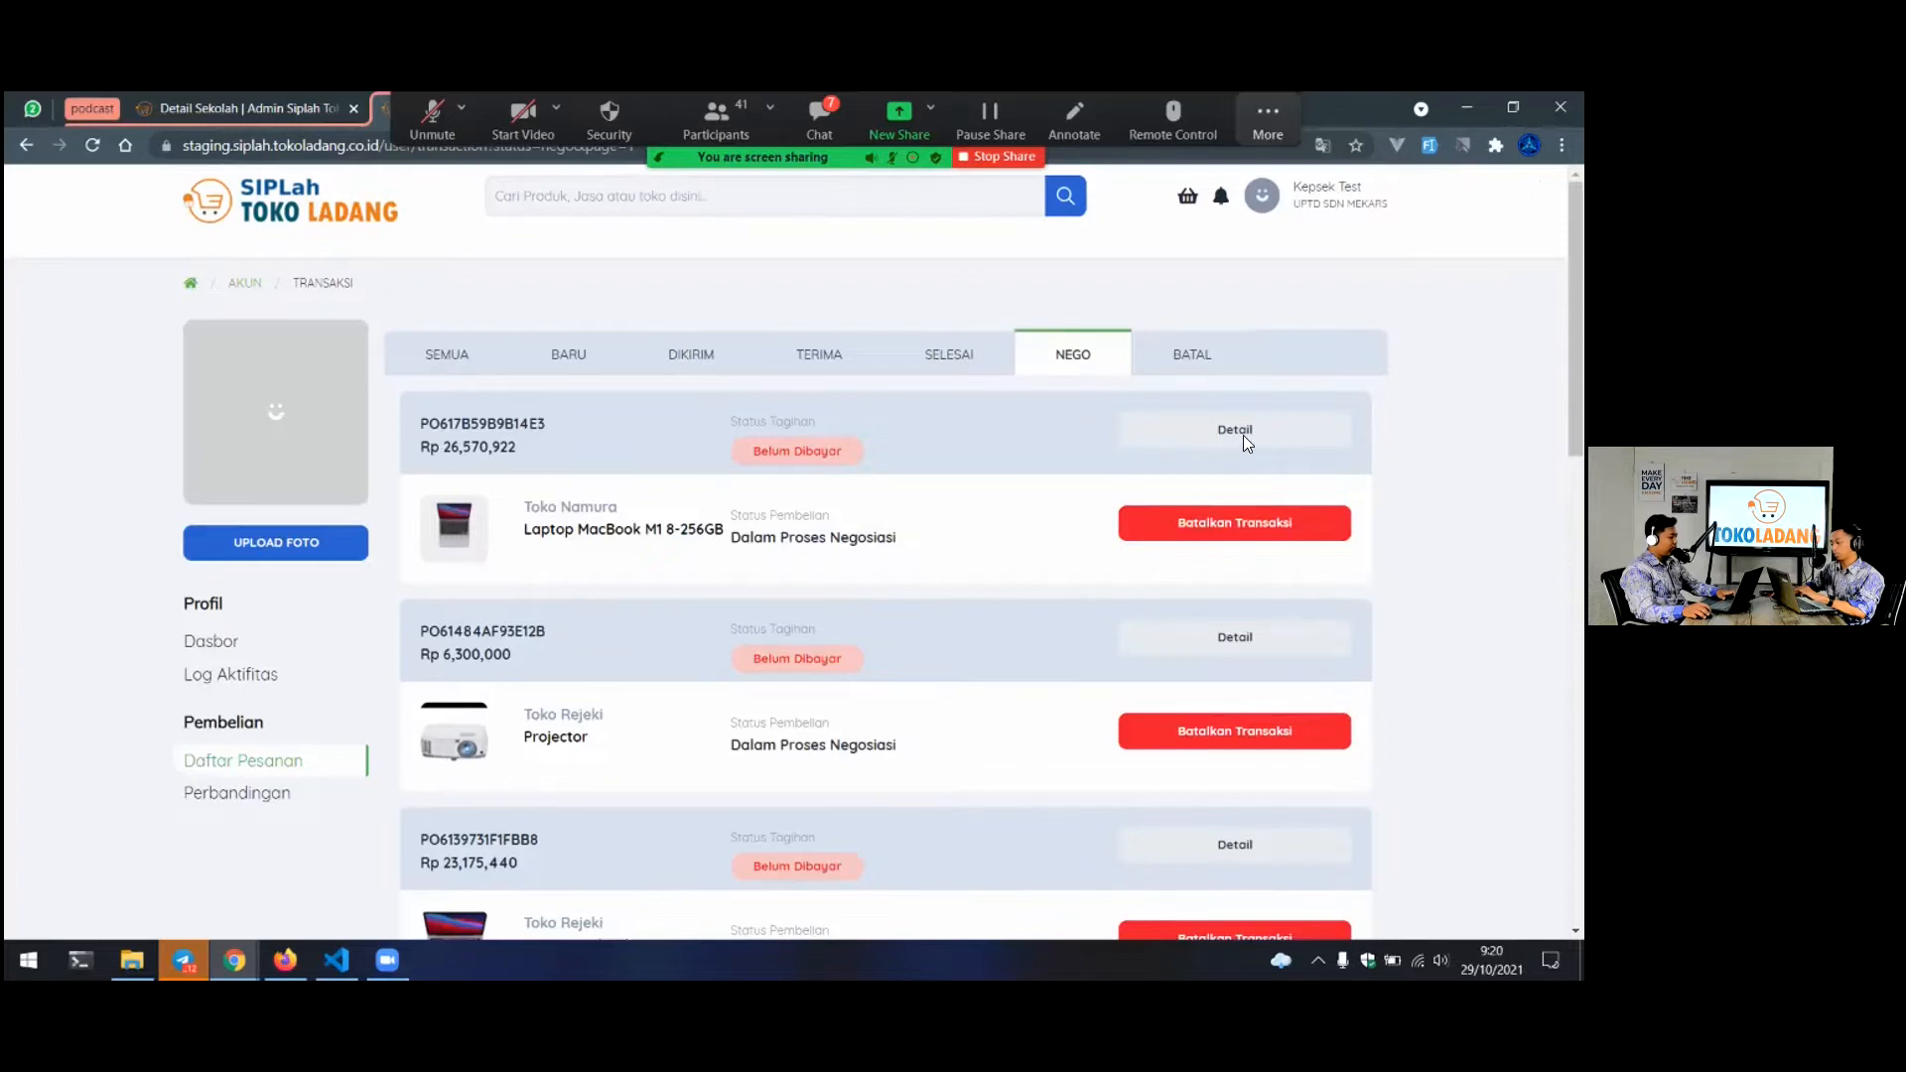
{"action": "left_click", "coordinate": [1239, 433]}
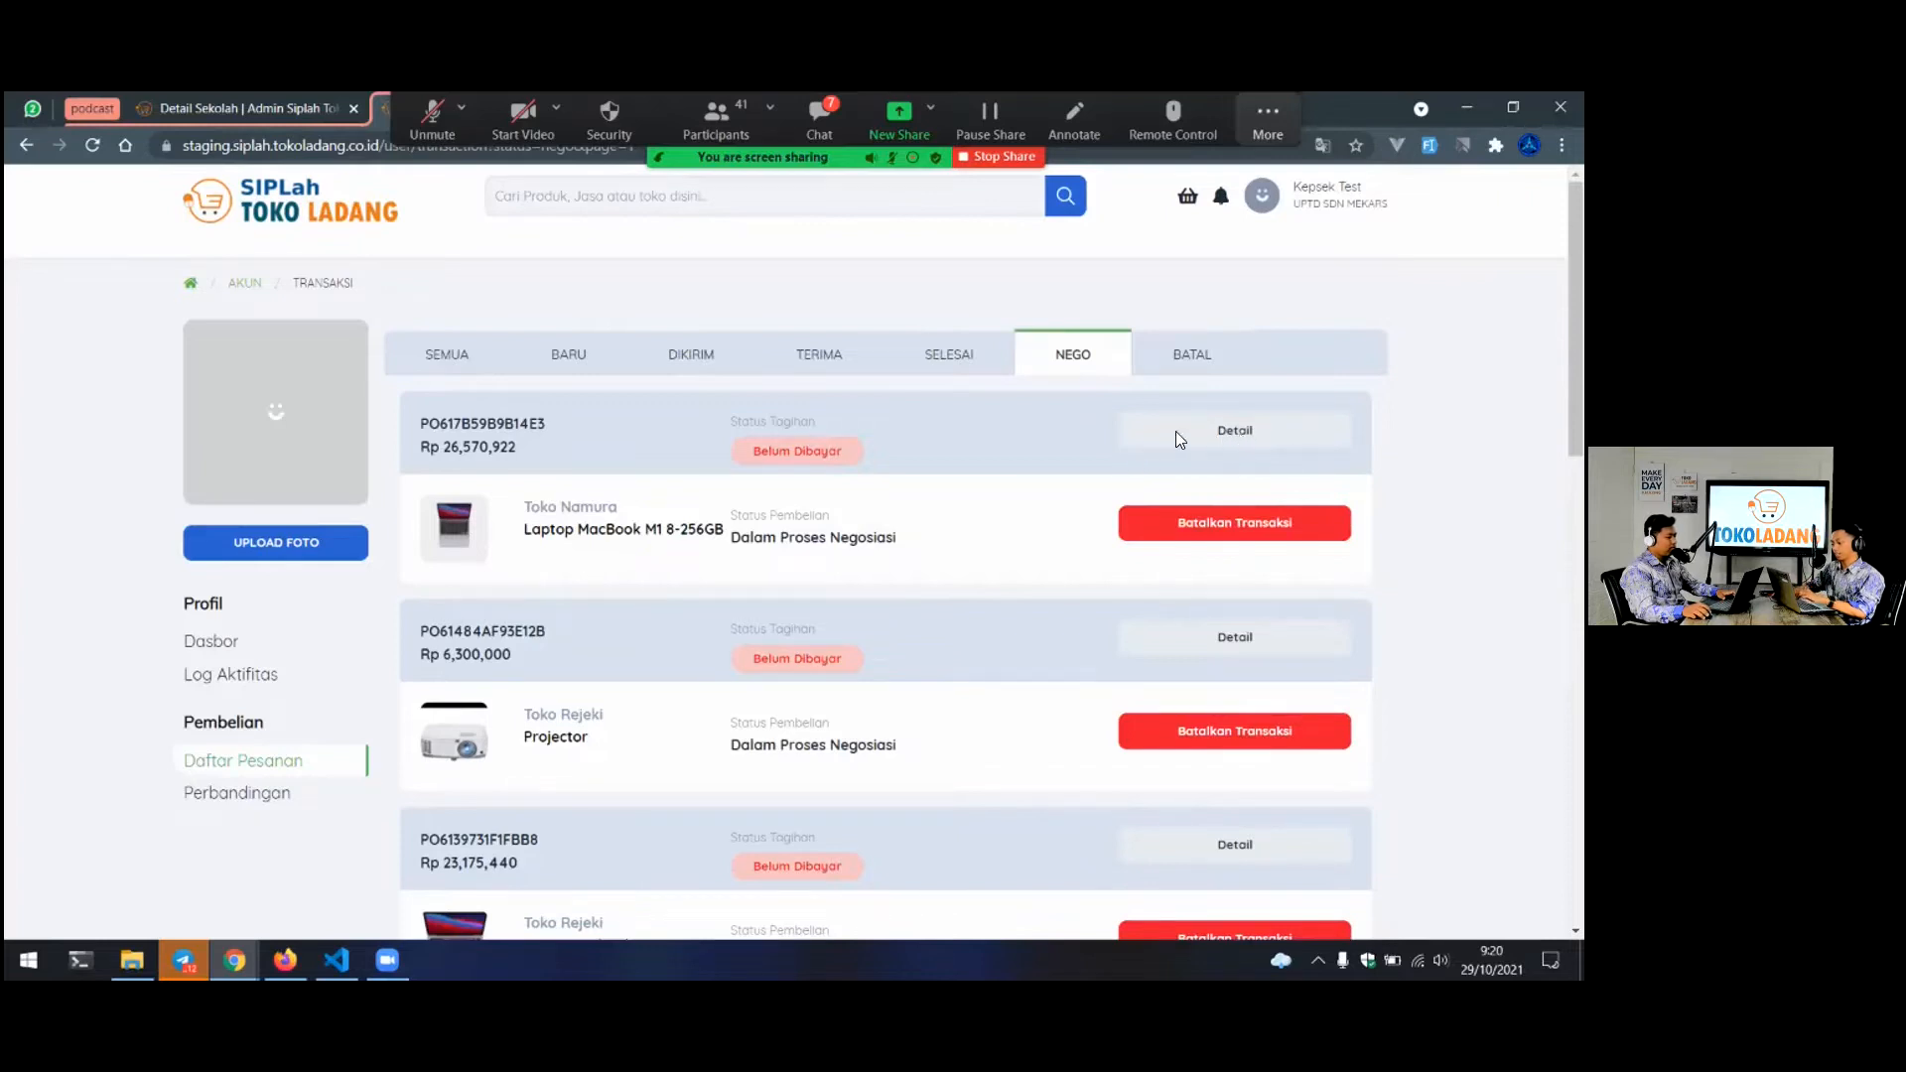
{"action": "scroll", "coordinate": [1026, 516], "scroll_direction": "down", "scroll_amount": 1}
{"action": "scroll", "coordinate": [1024, 516], "scroll_direction": "down", "scroll_amount": 1}
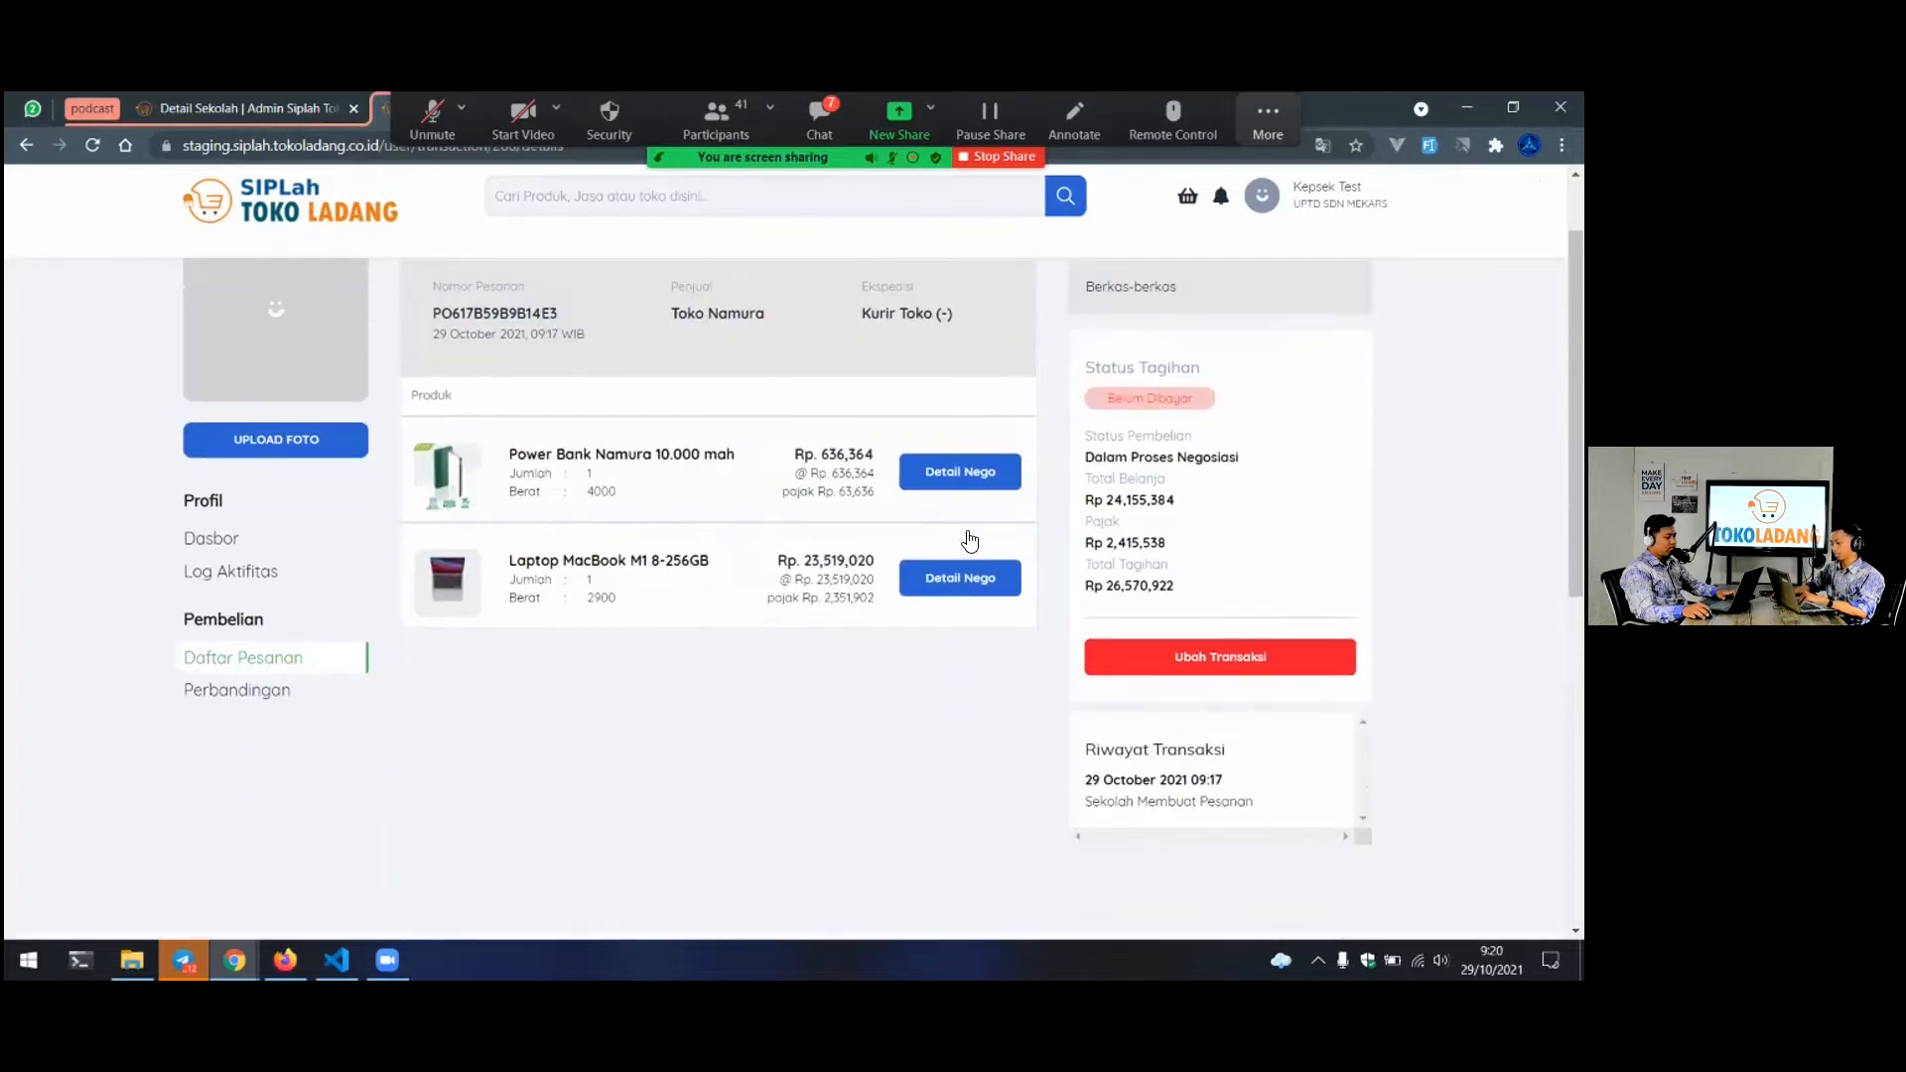
{"action": "left_click", "coordinate": [947, 478]}
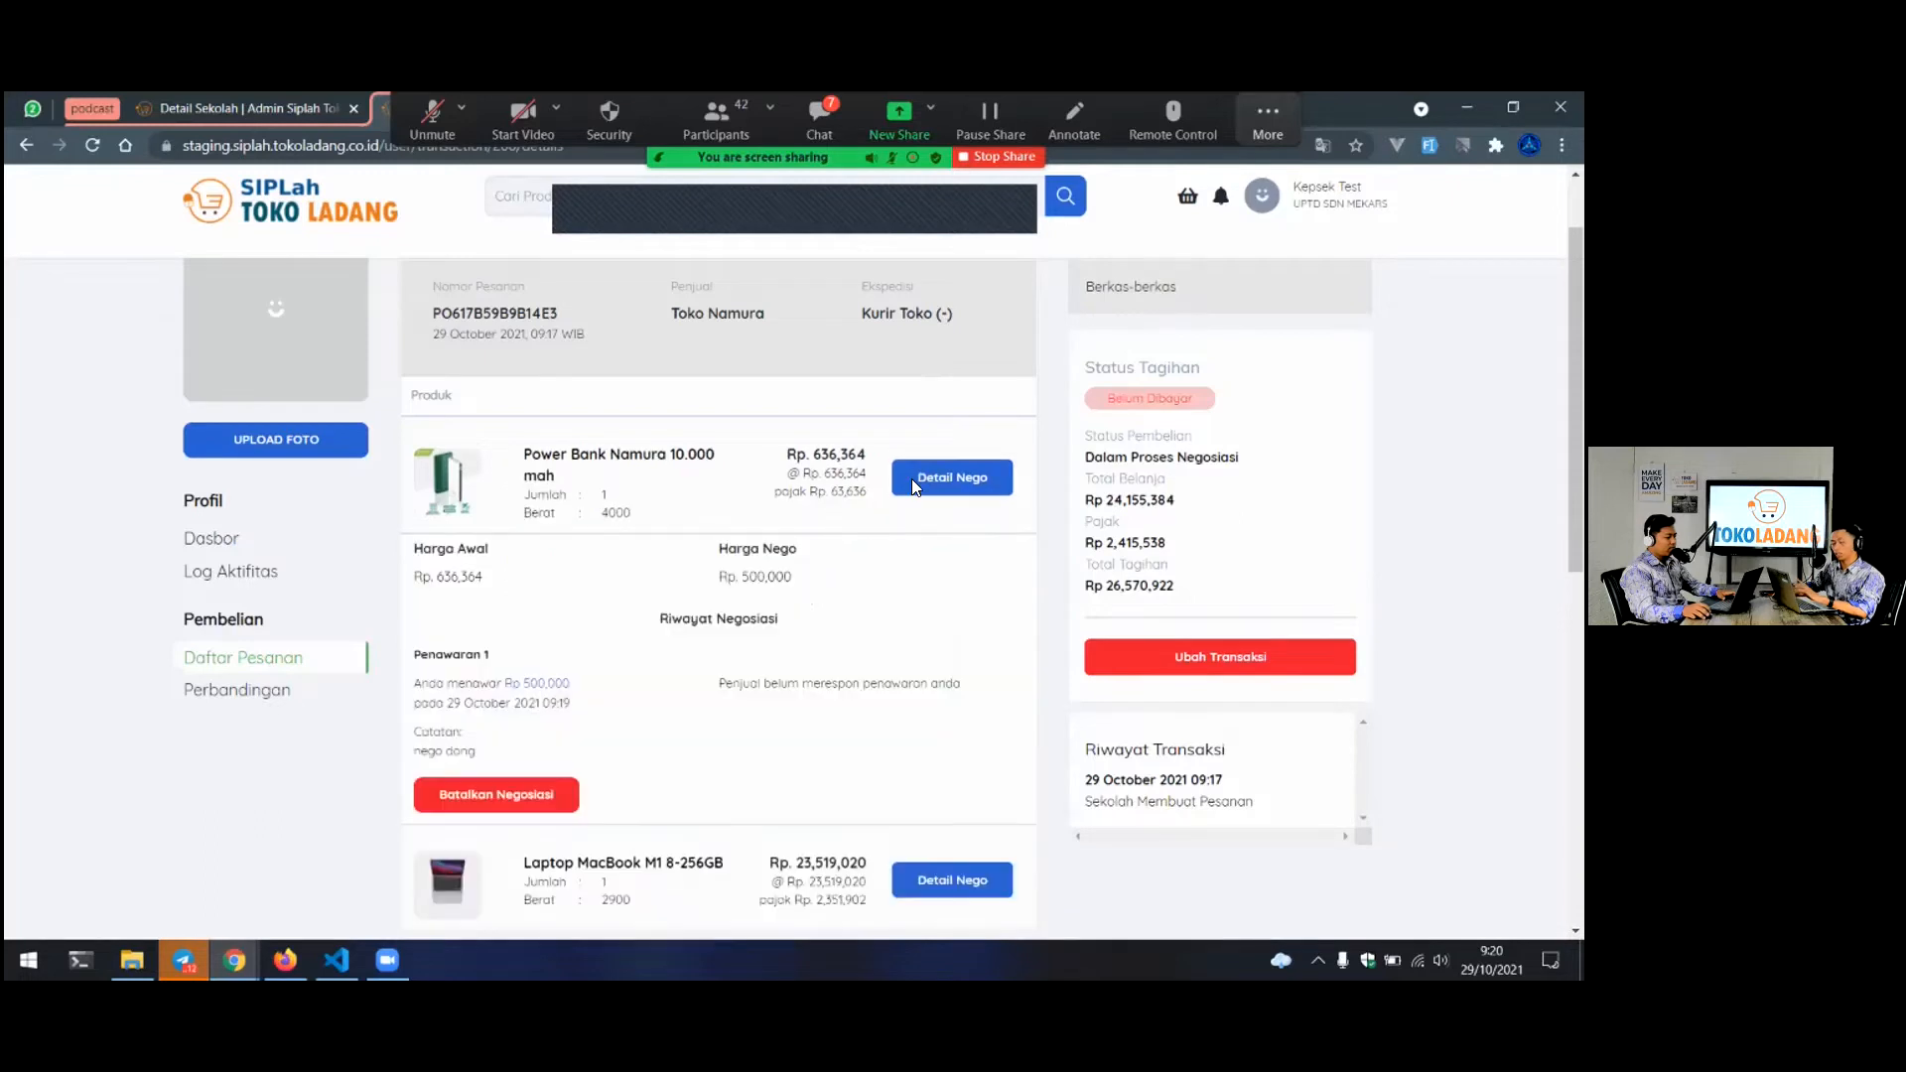
Expand the laptop's negotiation details and compare the initial prices, offers and seller responses of both products
{"action": "scroll", "coordinate": [911, 502], "scroll_direction": "down", "scroll_amount": 1}
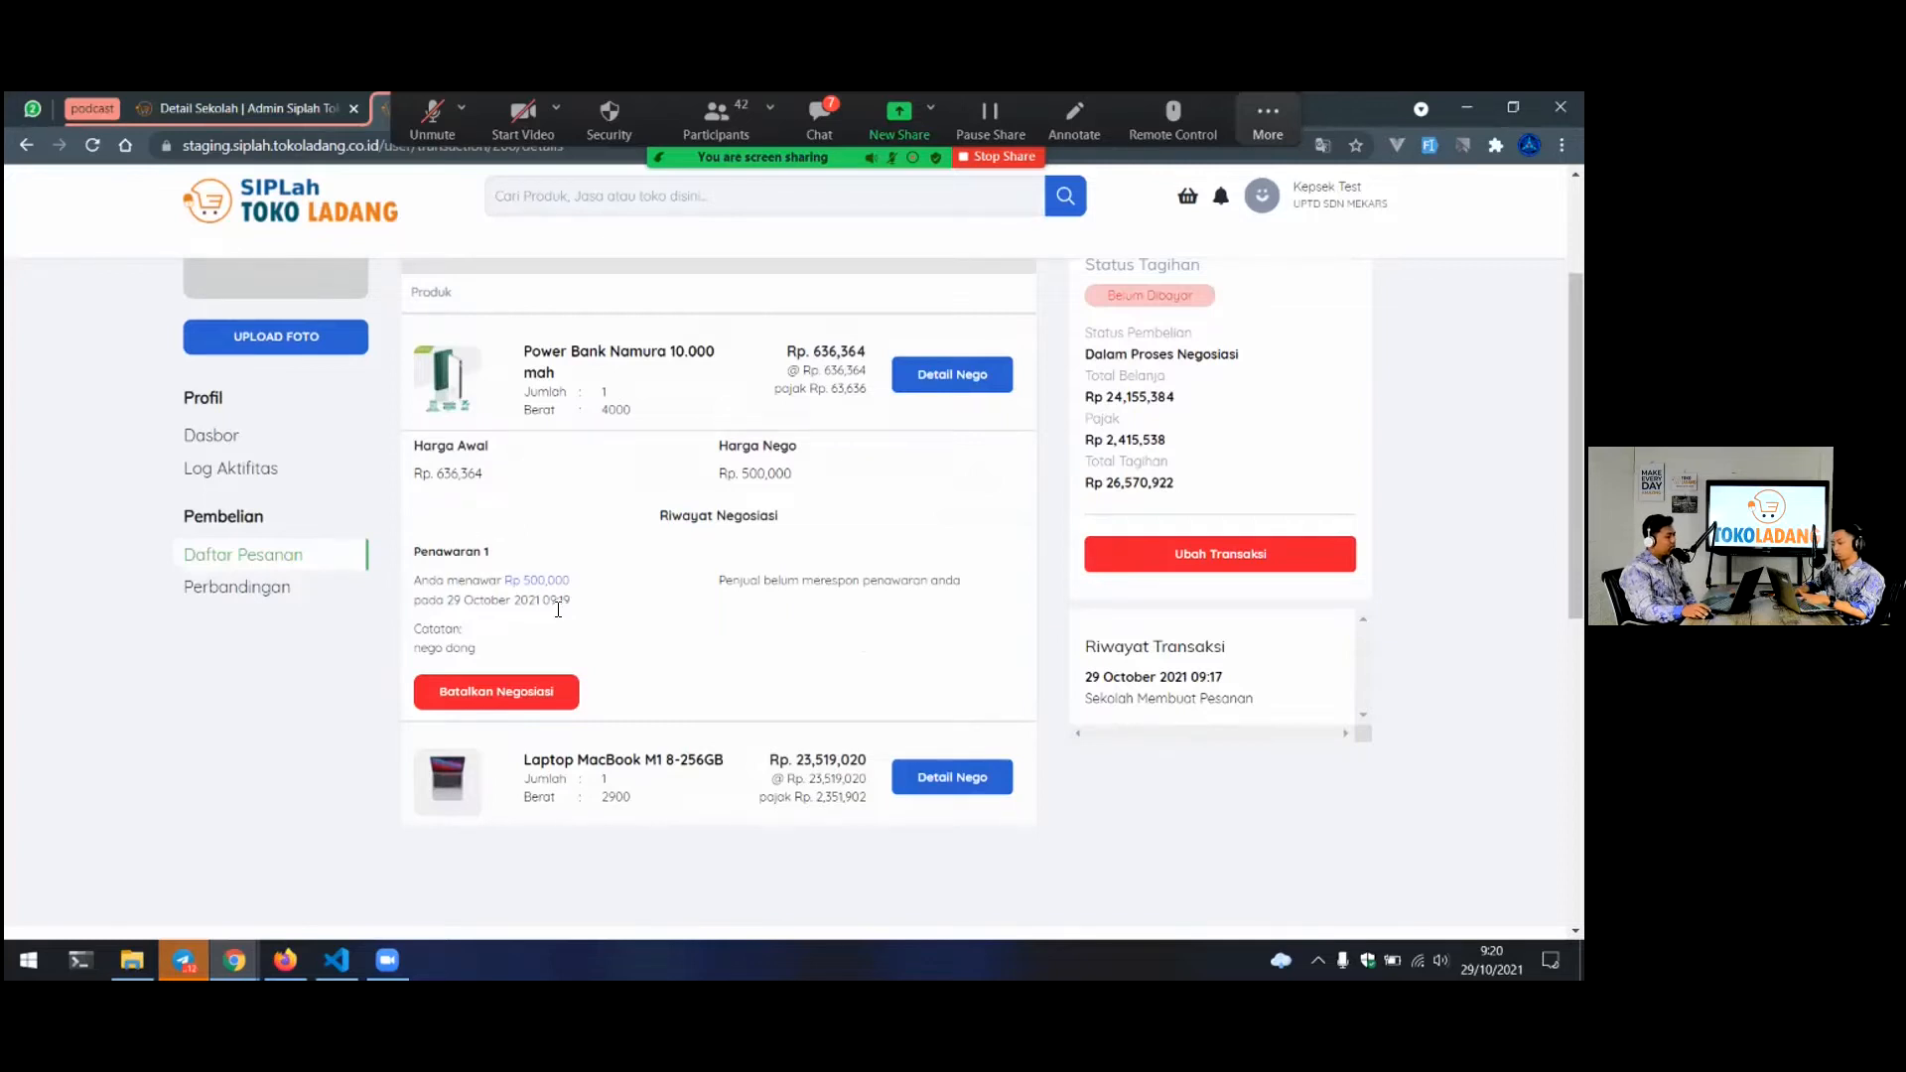
{"action": "scroll", "coordinate": [558, 610], "scroll_direction": "down", "scroll_amount": 2}
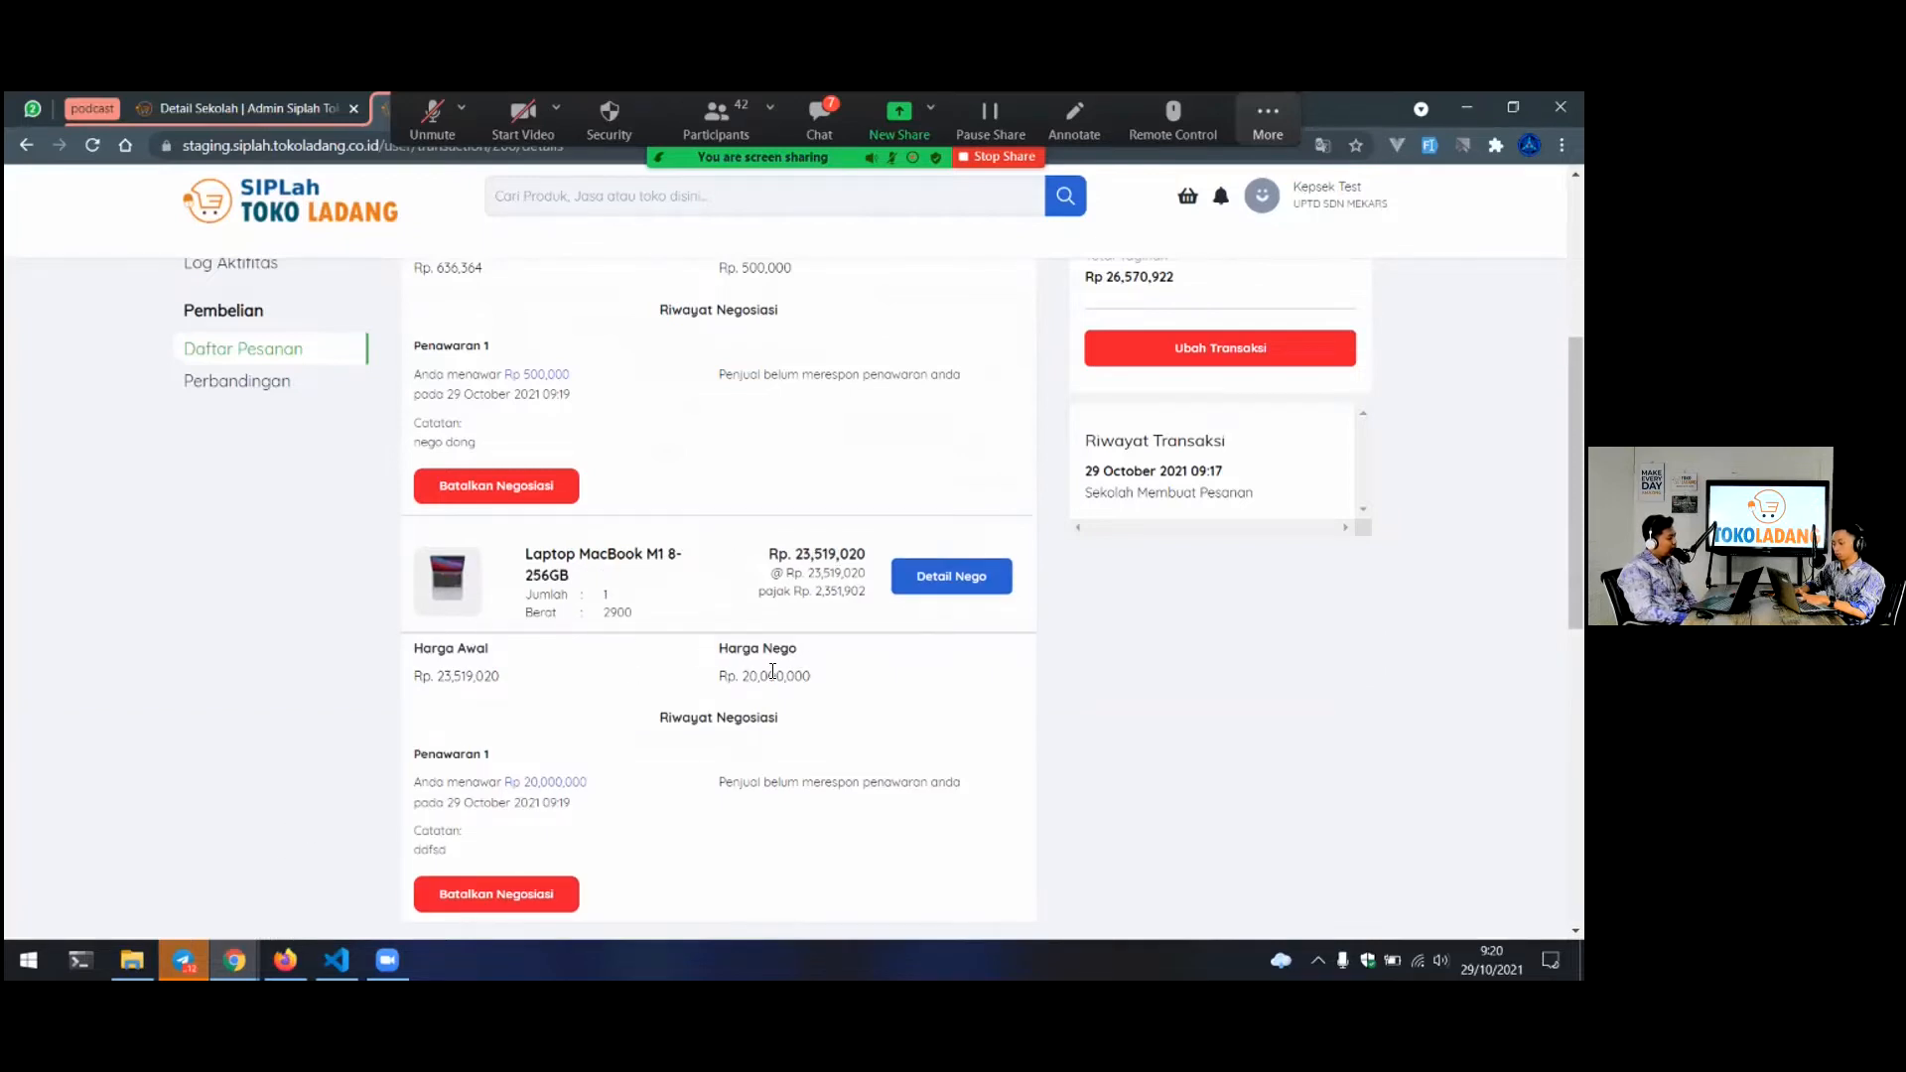
{"action": "scroll", "coordinate": [779, 673], "scroll_direction": "up", "scroll_amount": 1}
{"action": "scroll", "coordinate": [778, 673], "scroll_direction": "down", "scroll_amount": 2}
{"action": "scroll", "coordinate": [778, 673], "scroll_direction": "up", "scroll_amount": 2}
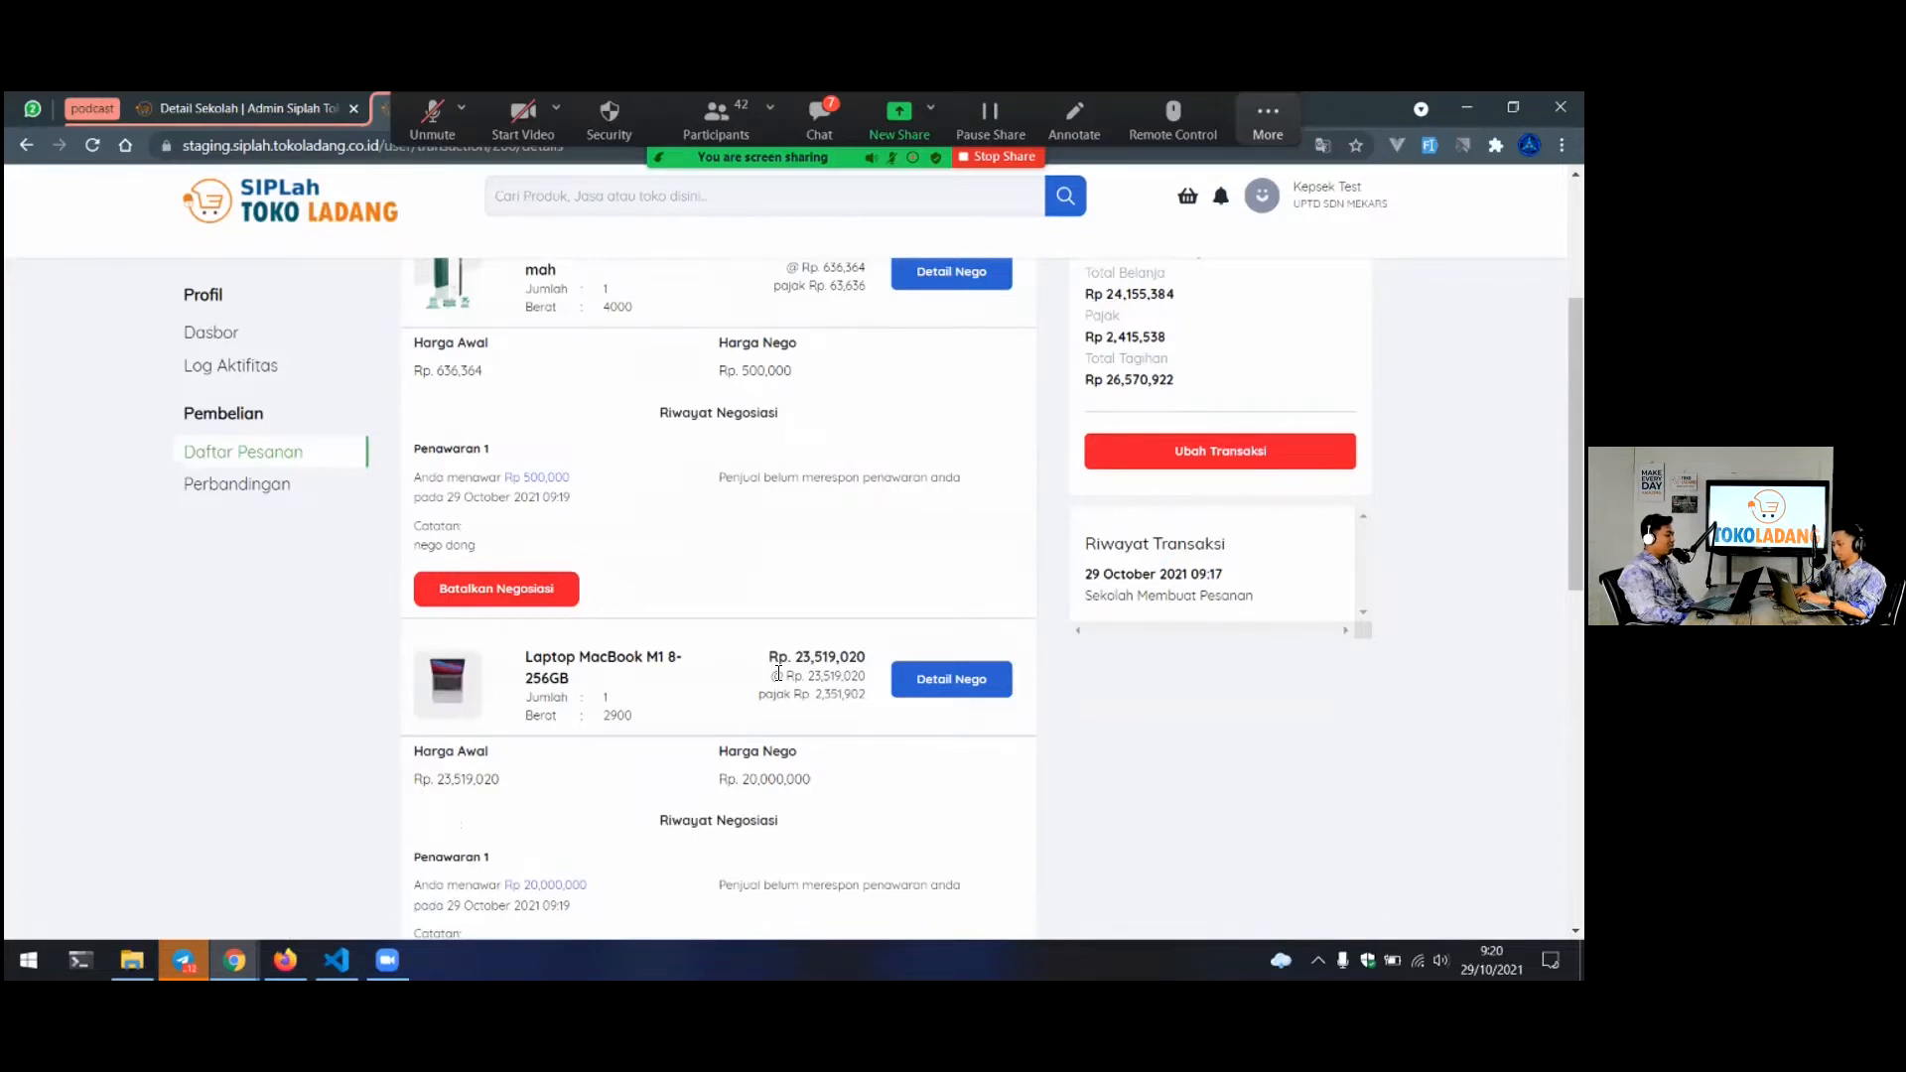
{"action": "scroll", "coordinate": [778, 673], "scroll_direction": "up", "scroll_amount": 3}
{"action": "scroll", "coordinate": [669, 483], "scroll_direction": "up", "scroll_amount": 1}
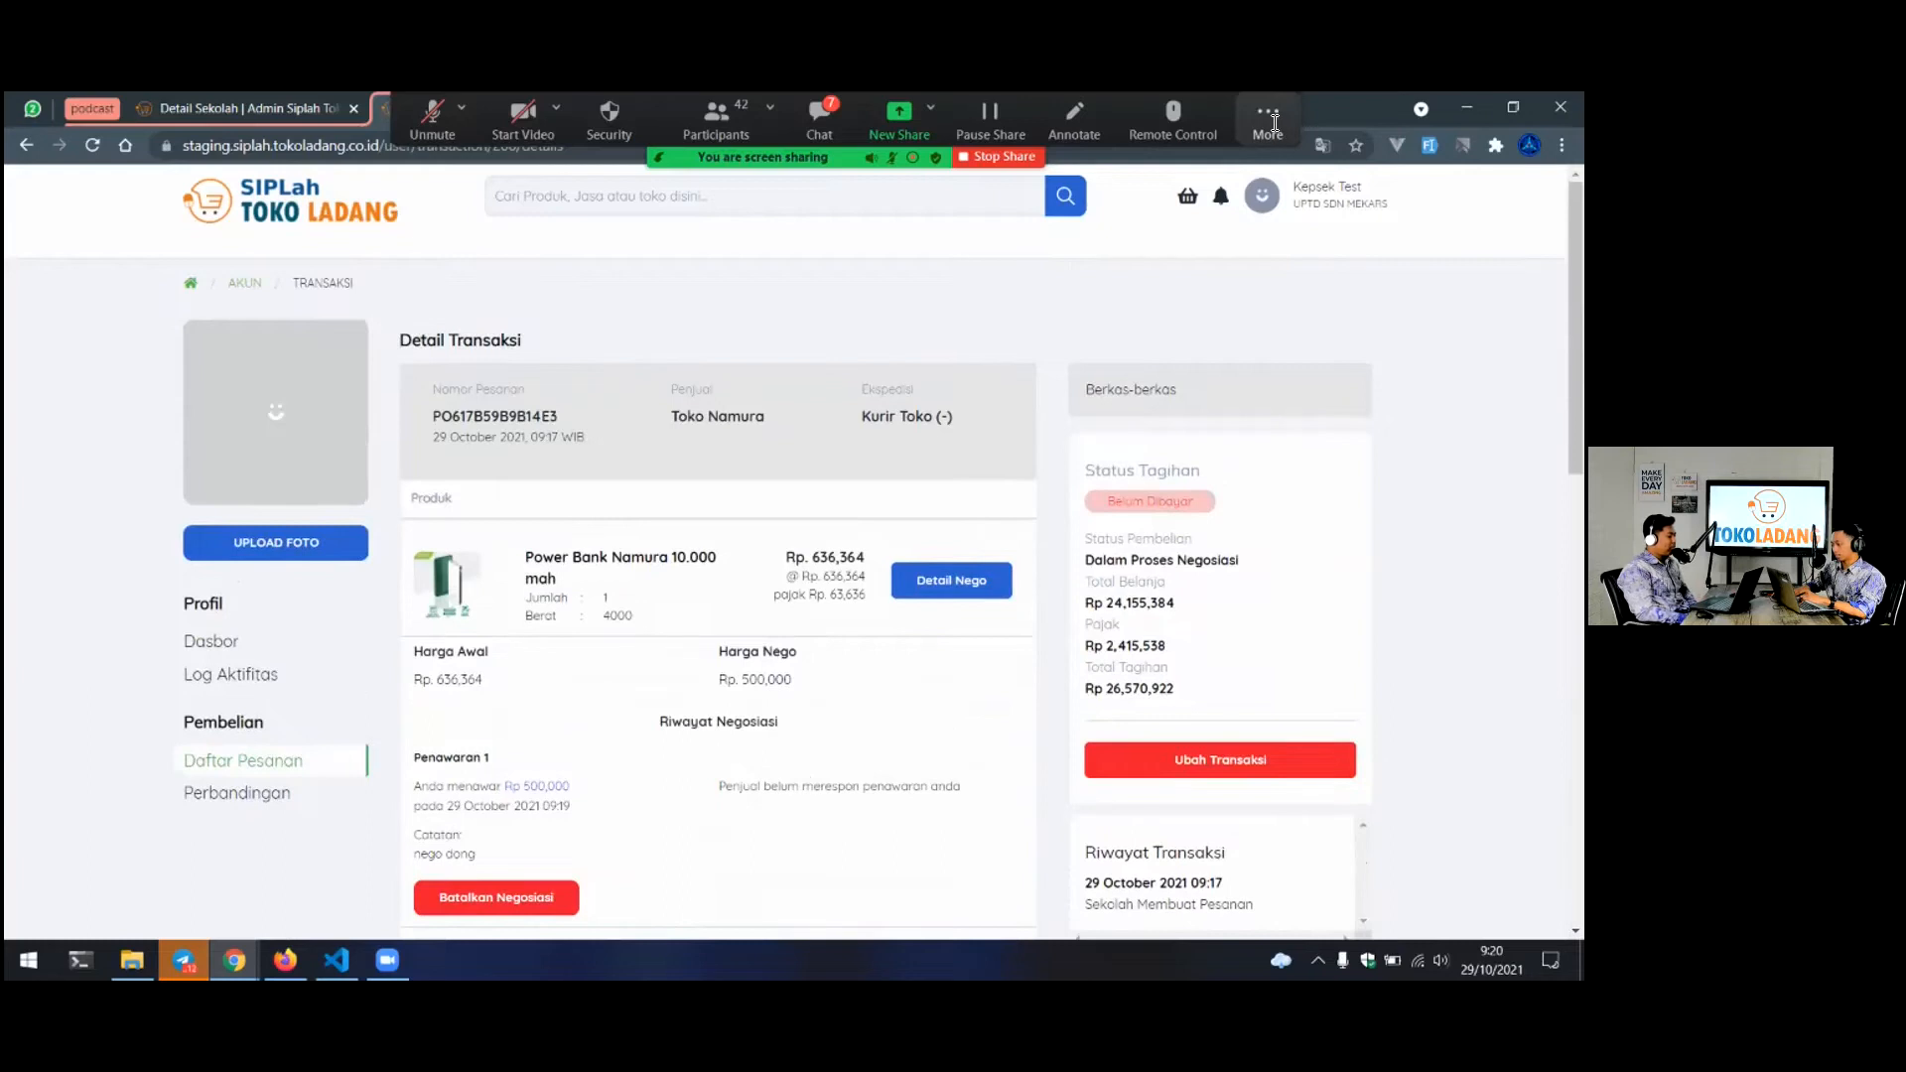
Reload the Toko Namura order and expand the negotiation details of the power bank and the laptop to check the seller's responses
{"action": "left_click", "coordinate": [1267, 121]}
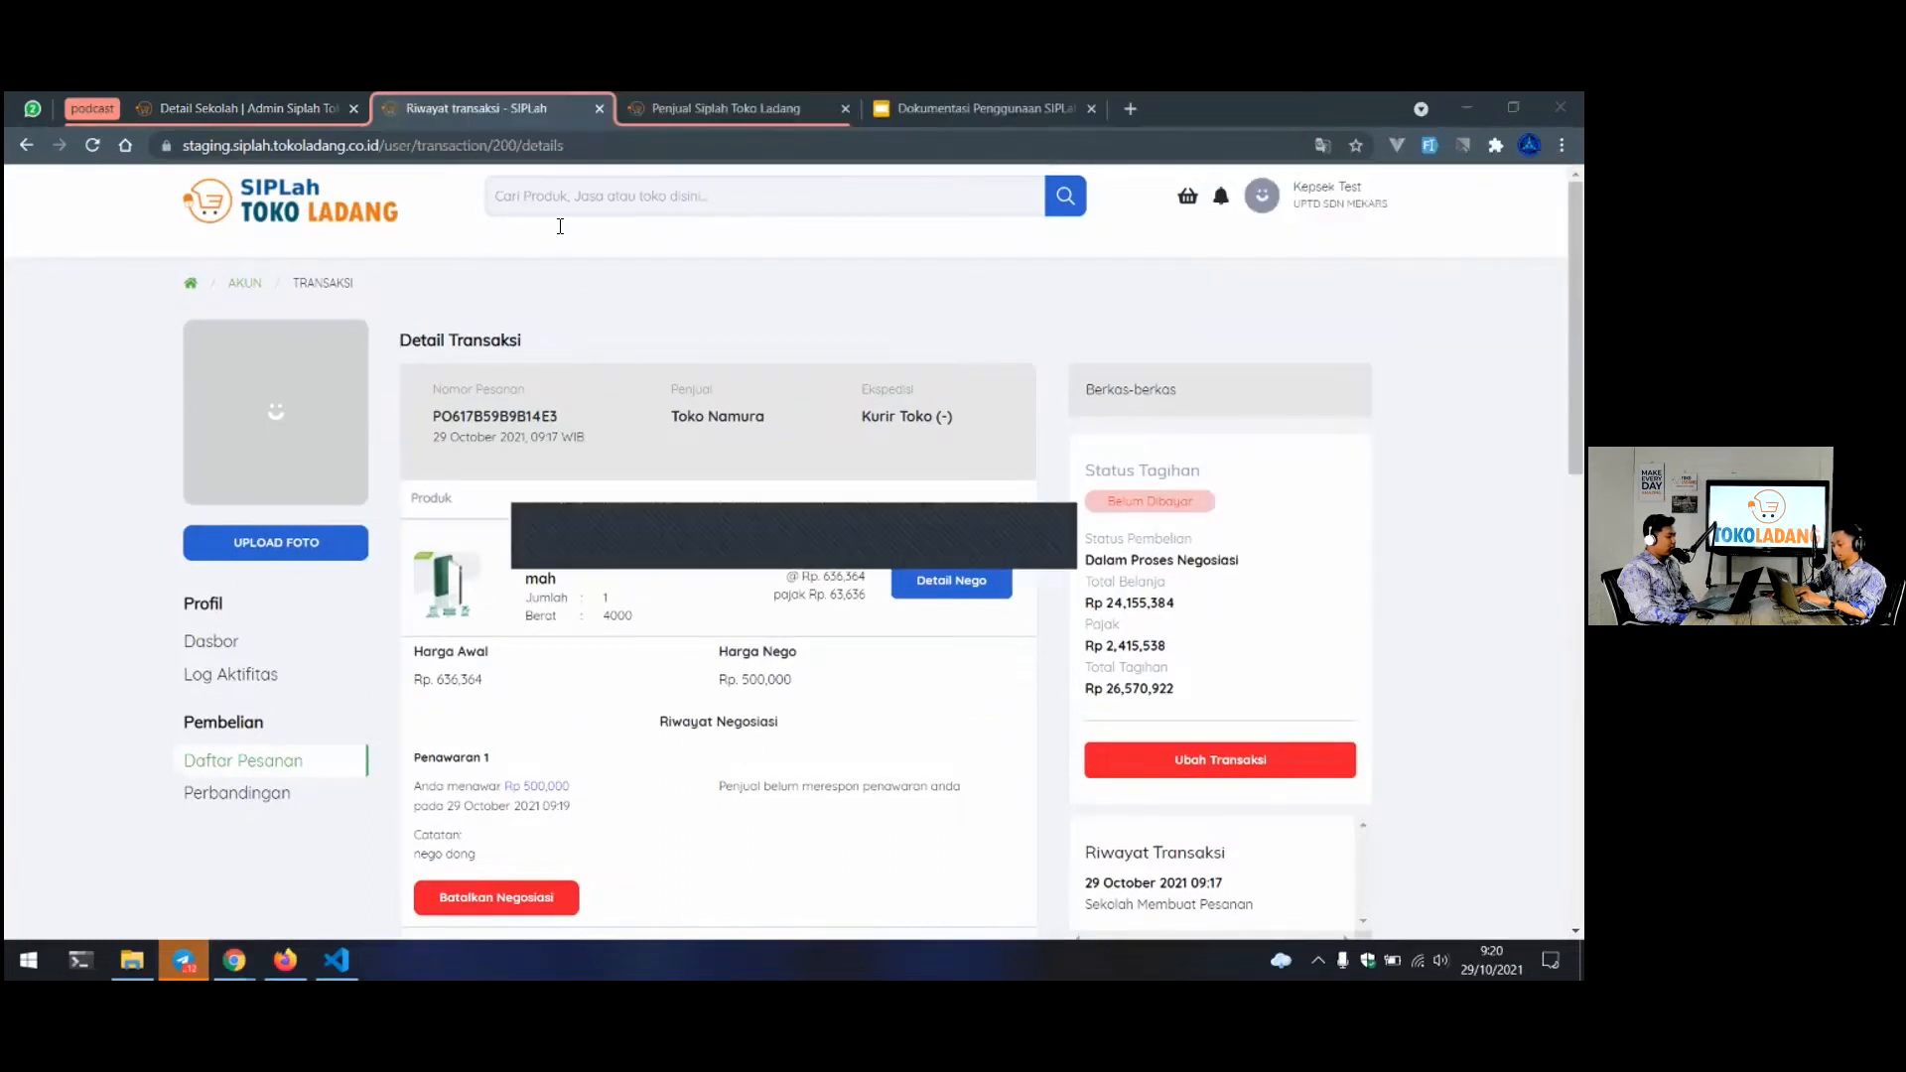
{"action": "left_click", "coordinate": [616, 146]}
{"action": "key", "text": "Return"}
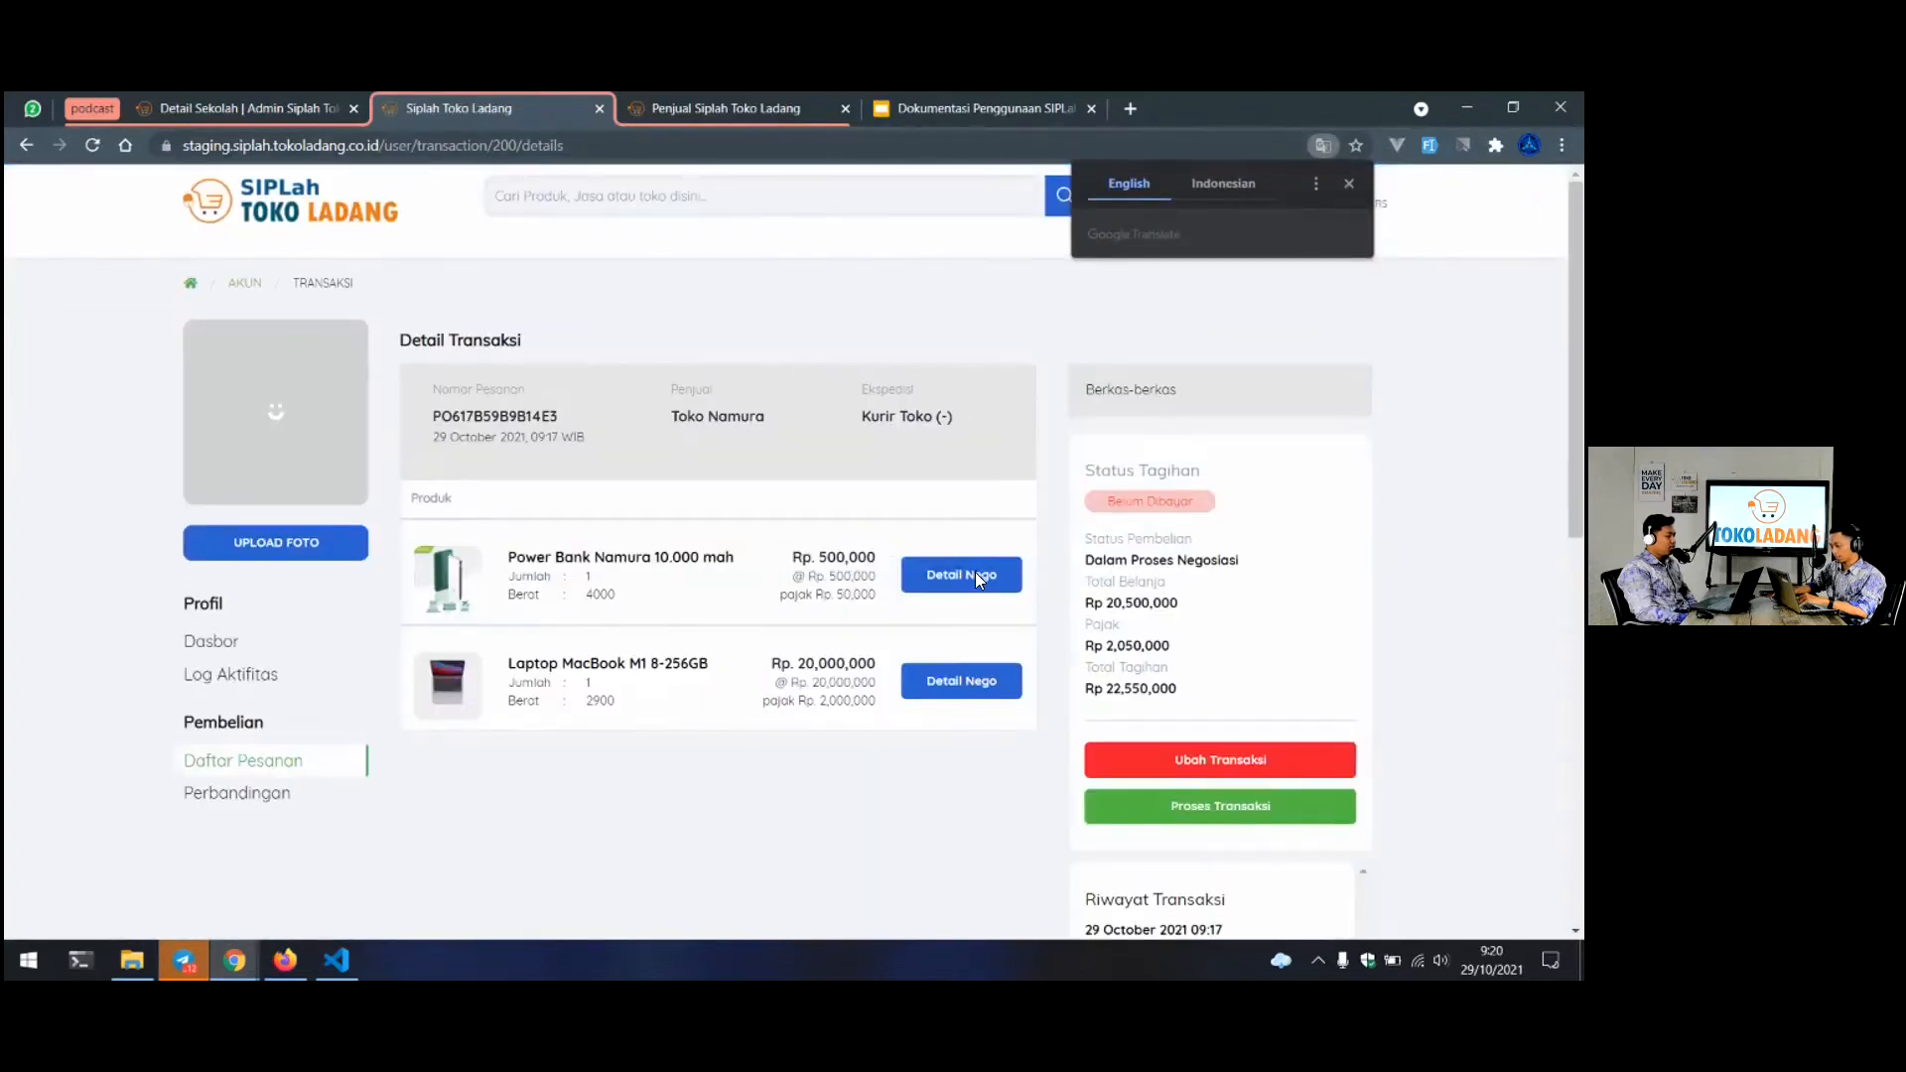
{"action": "left_click", "coordinate": [975, 573]}
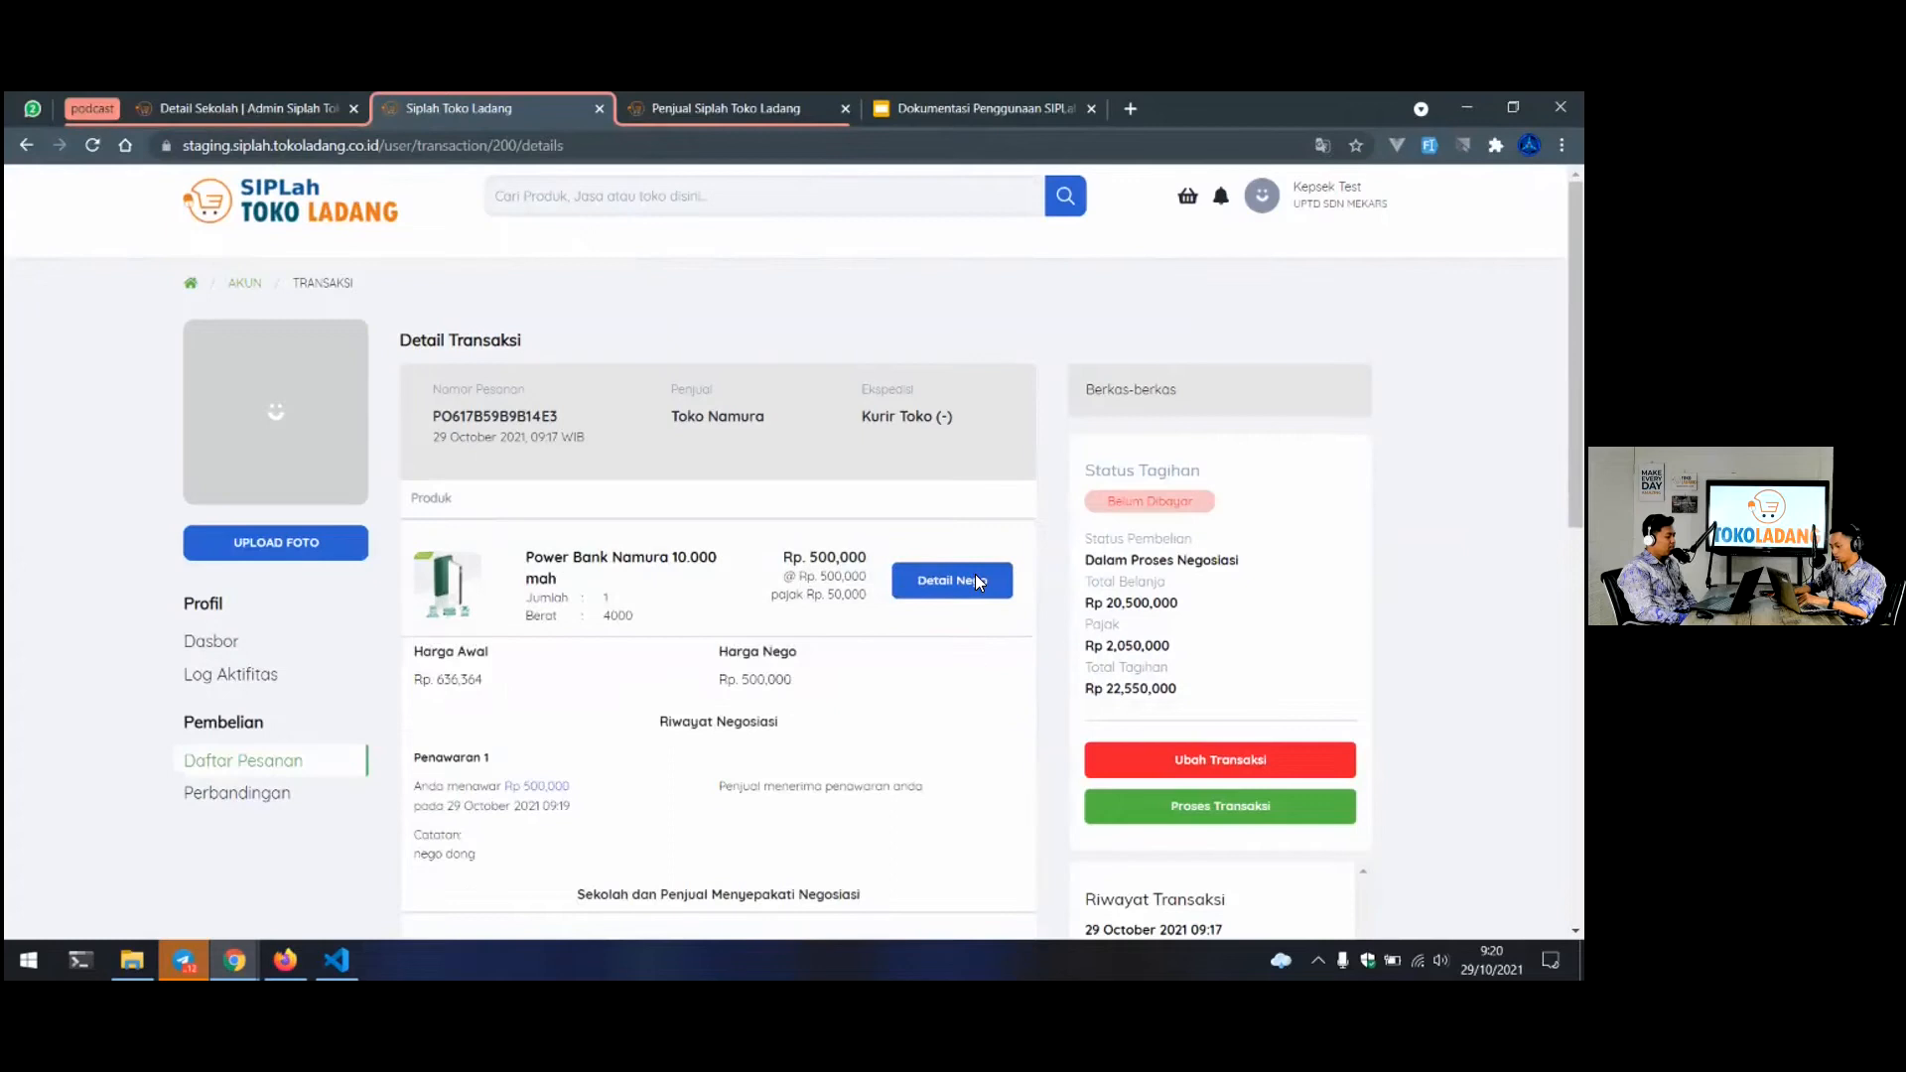
{"action": "scroll", "coordinate": [975, 575], "scroll_direction": "down", "scroll_amount": 2}
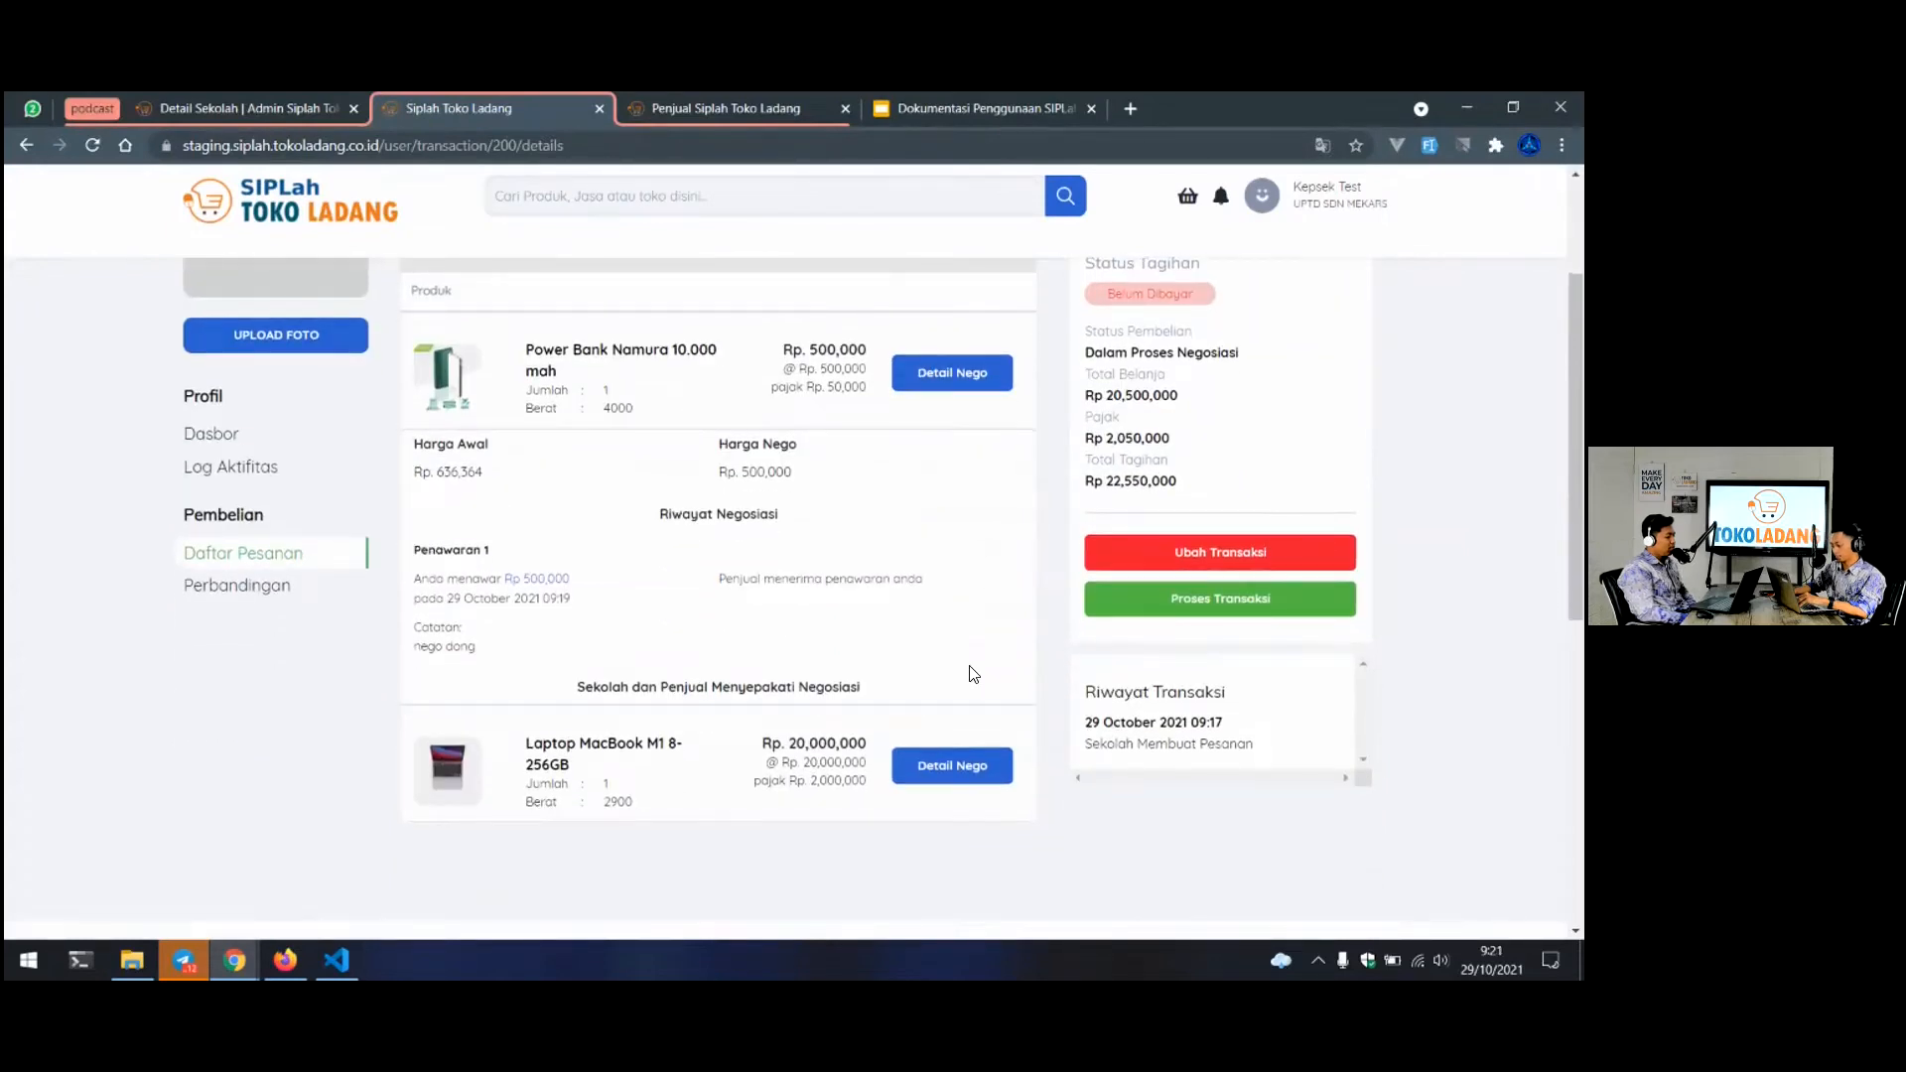
{"action": "scroll", "coordinate": [973, 674], "scroll_direction": "down", "scroll_amount": 1}
{"action": "left_click", "coordinate": [942, 655]}
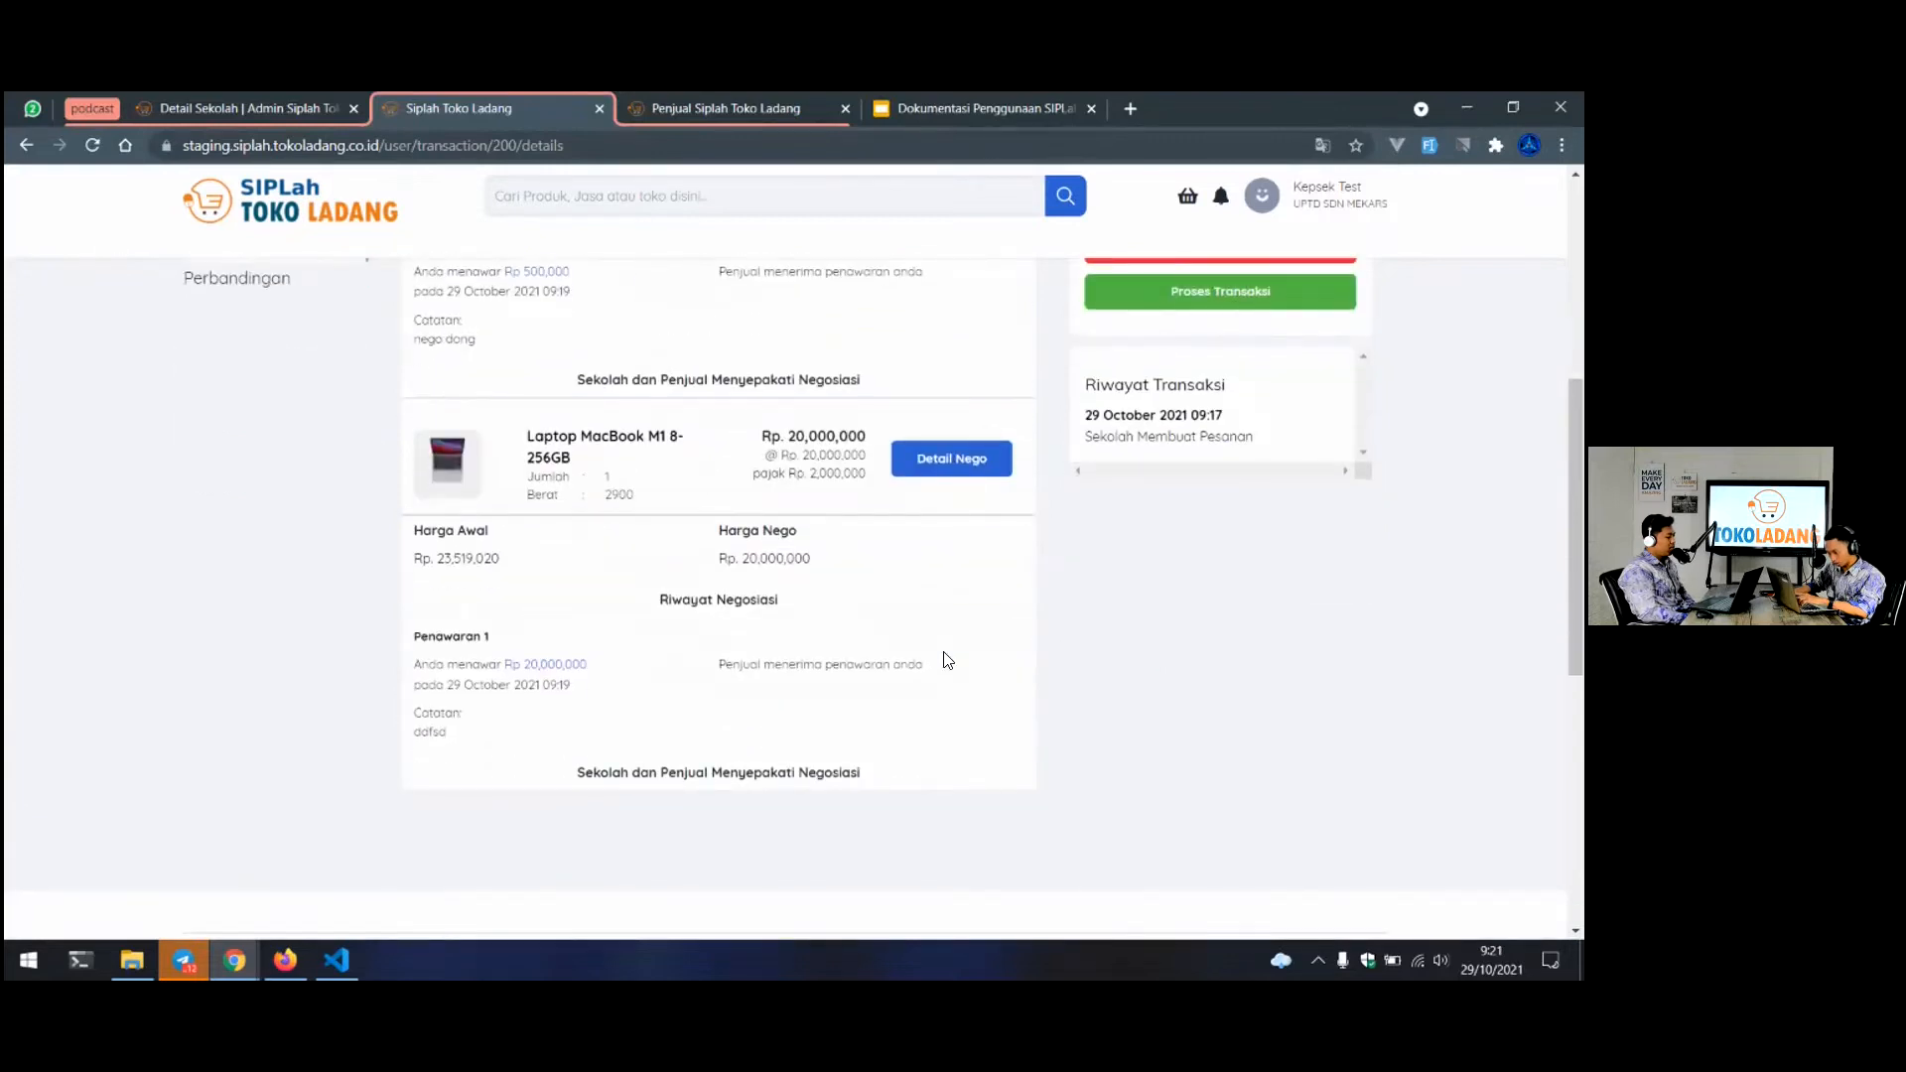
{"action": "scroll", "coordinate": [947, 660], "scroll_direction": "up", "scroll_amount": 4}
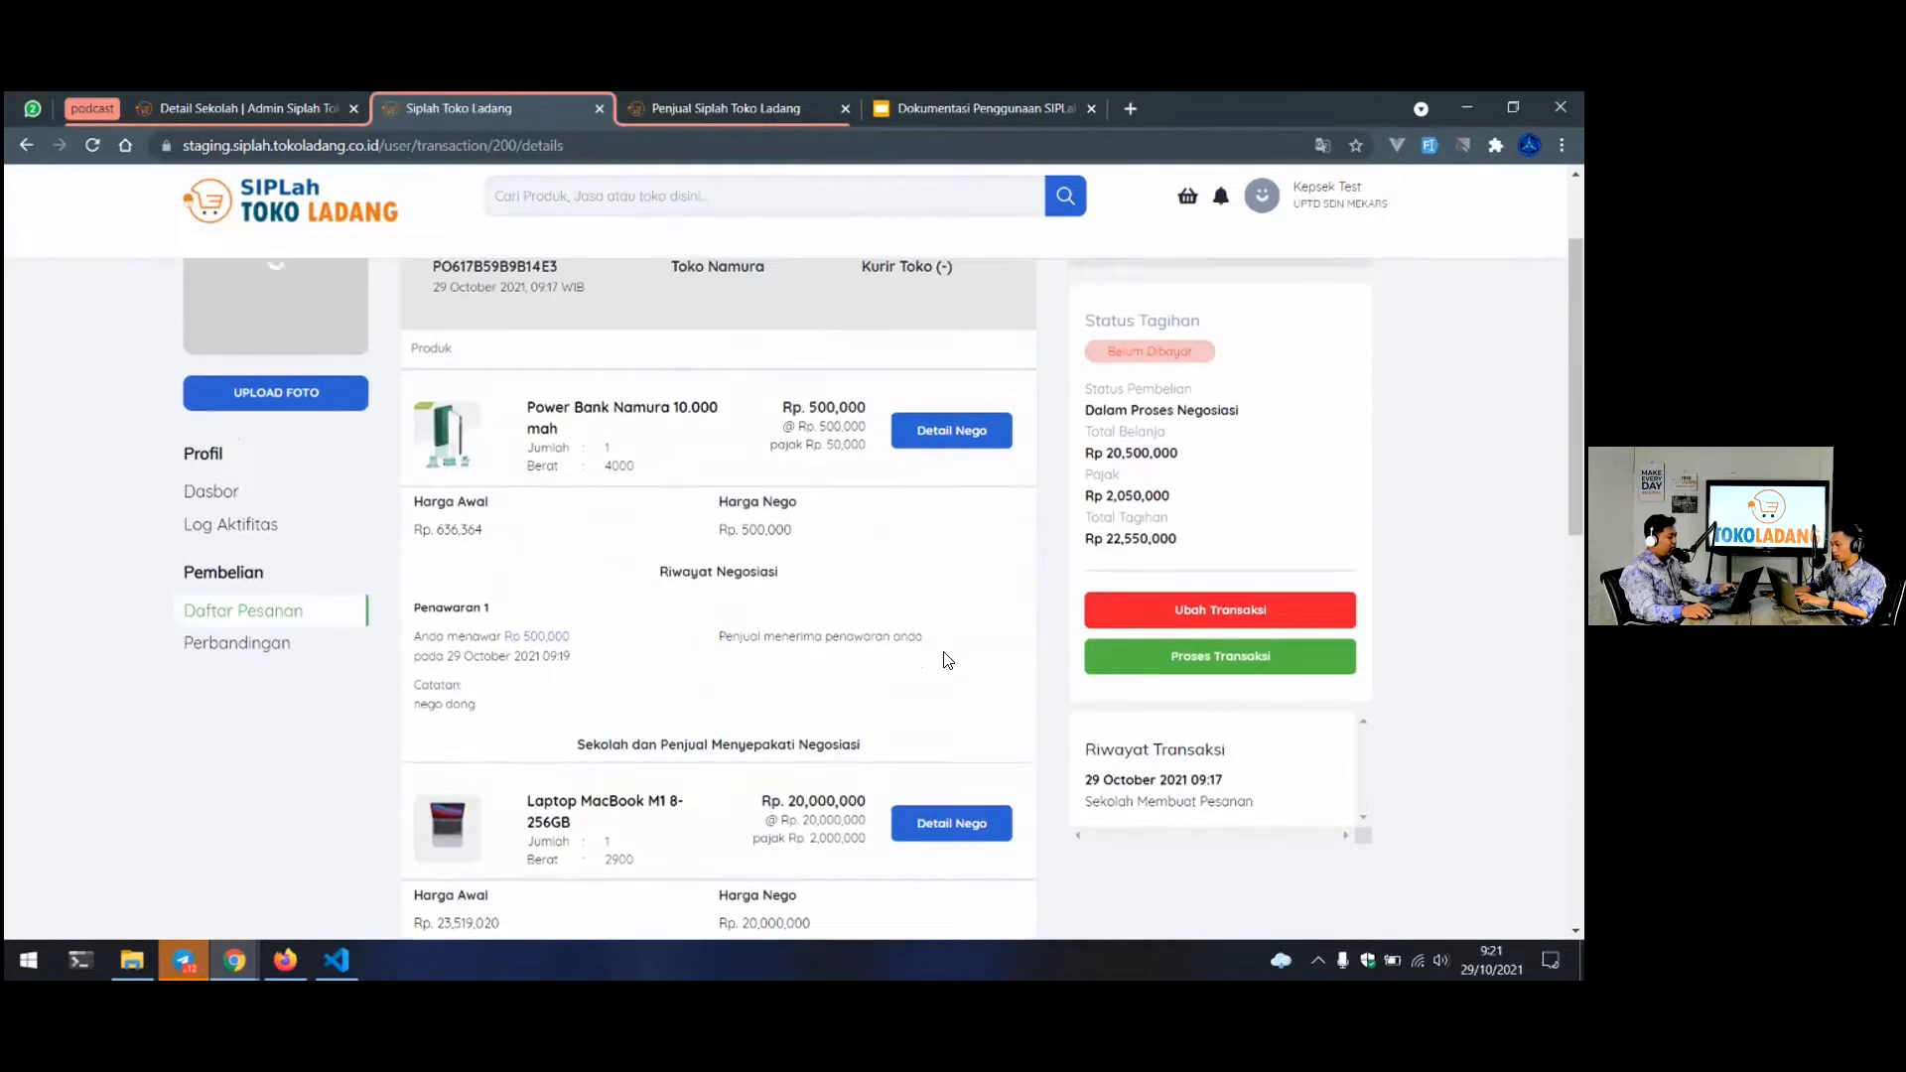
{"action": "scroll", "coordinate": [943, 663], "scroll_direction": "up", "scroll_amount": 1}
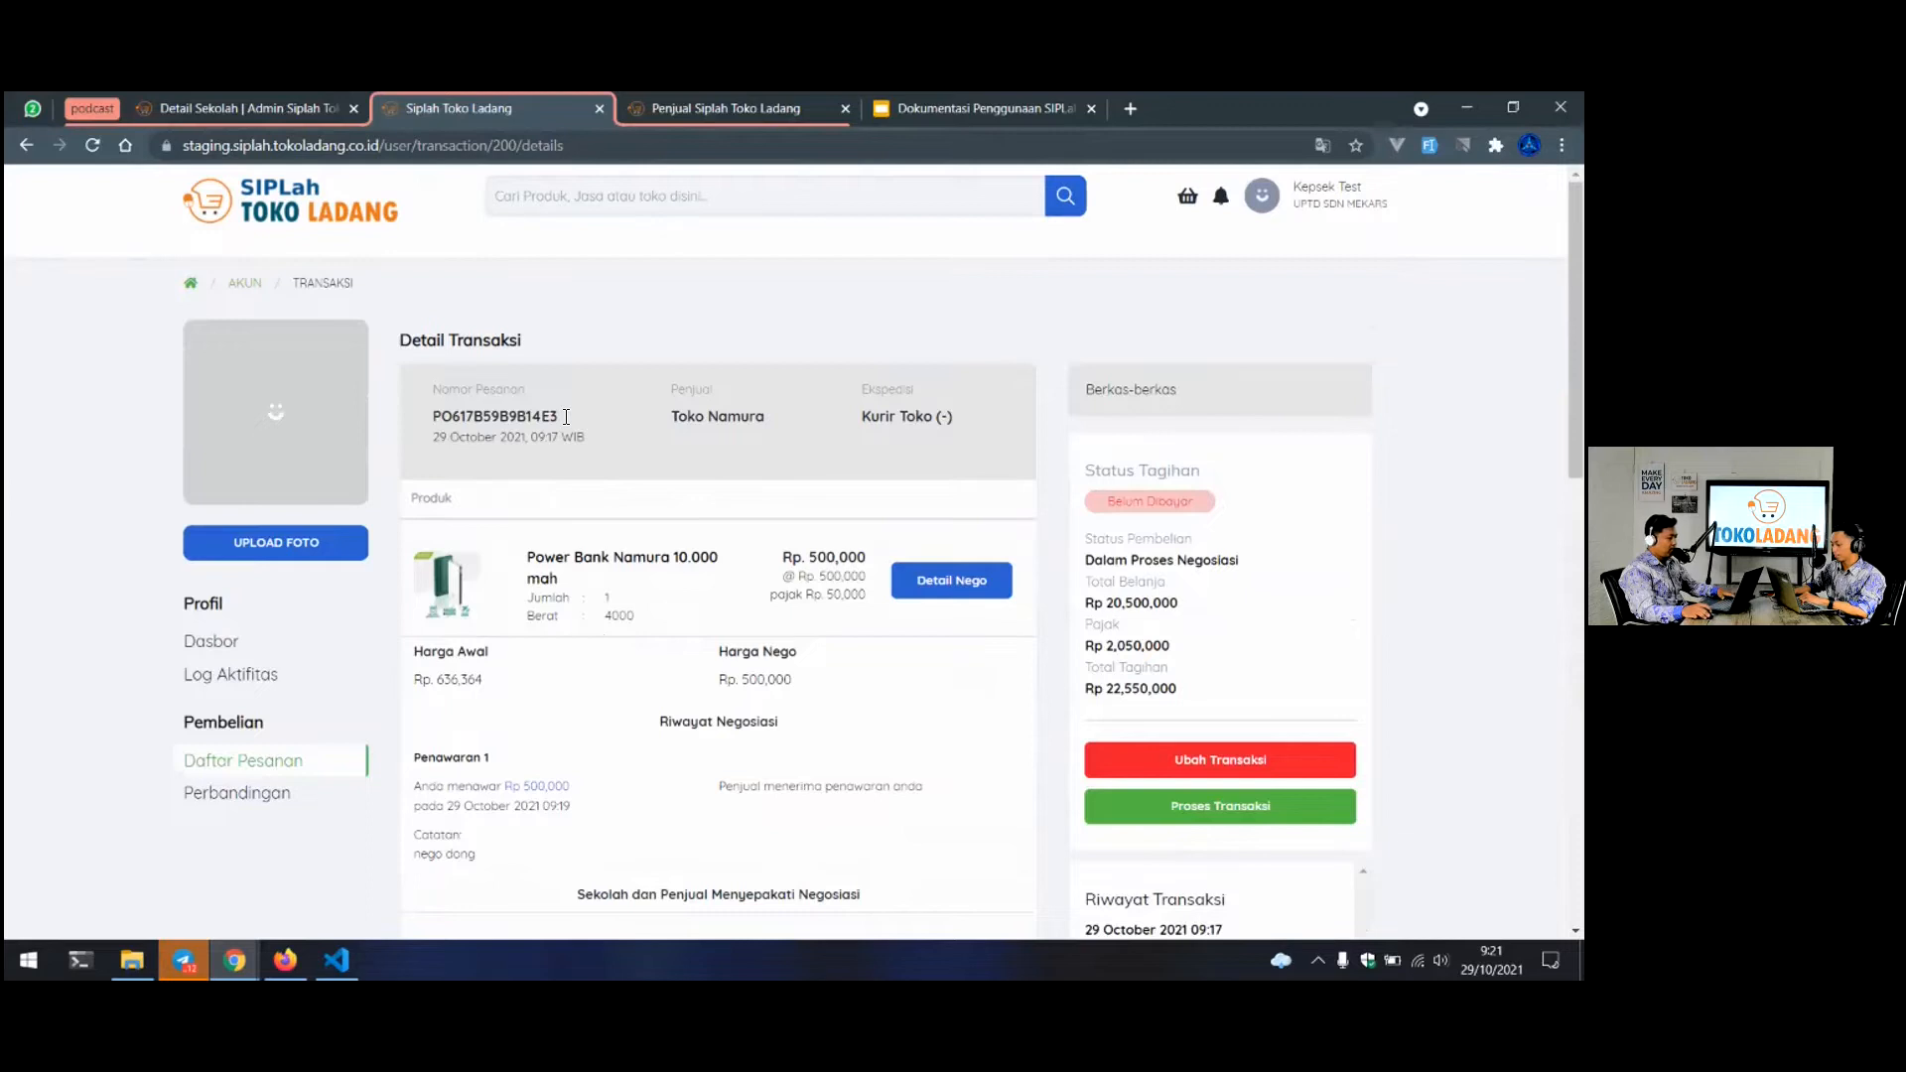
{"action": "left_click_drag", "start_coordinate": [510, 417], "coordinate": [595, 412]}
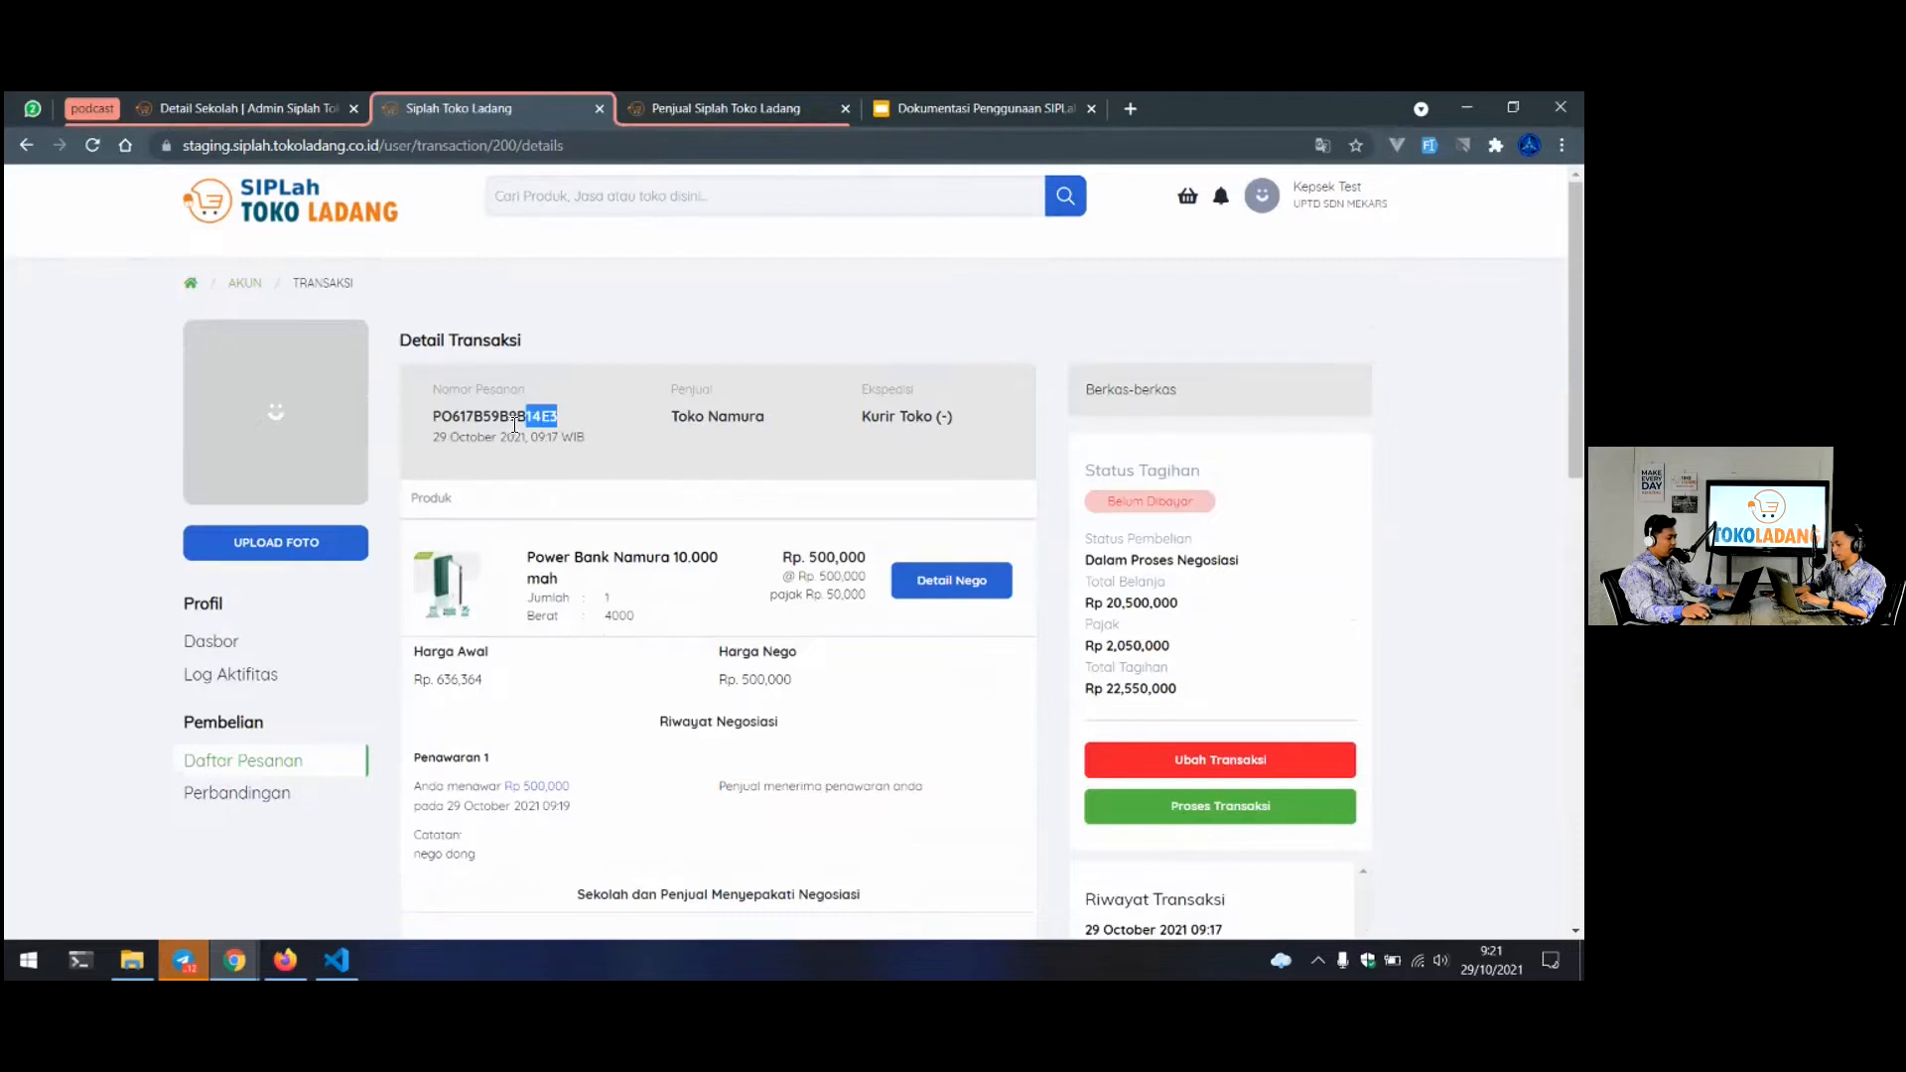
{"action": "left_click", "coordinate": [610, 403]}
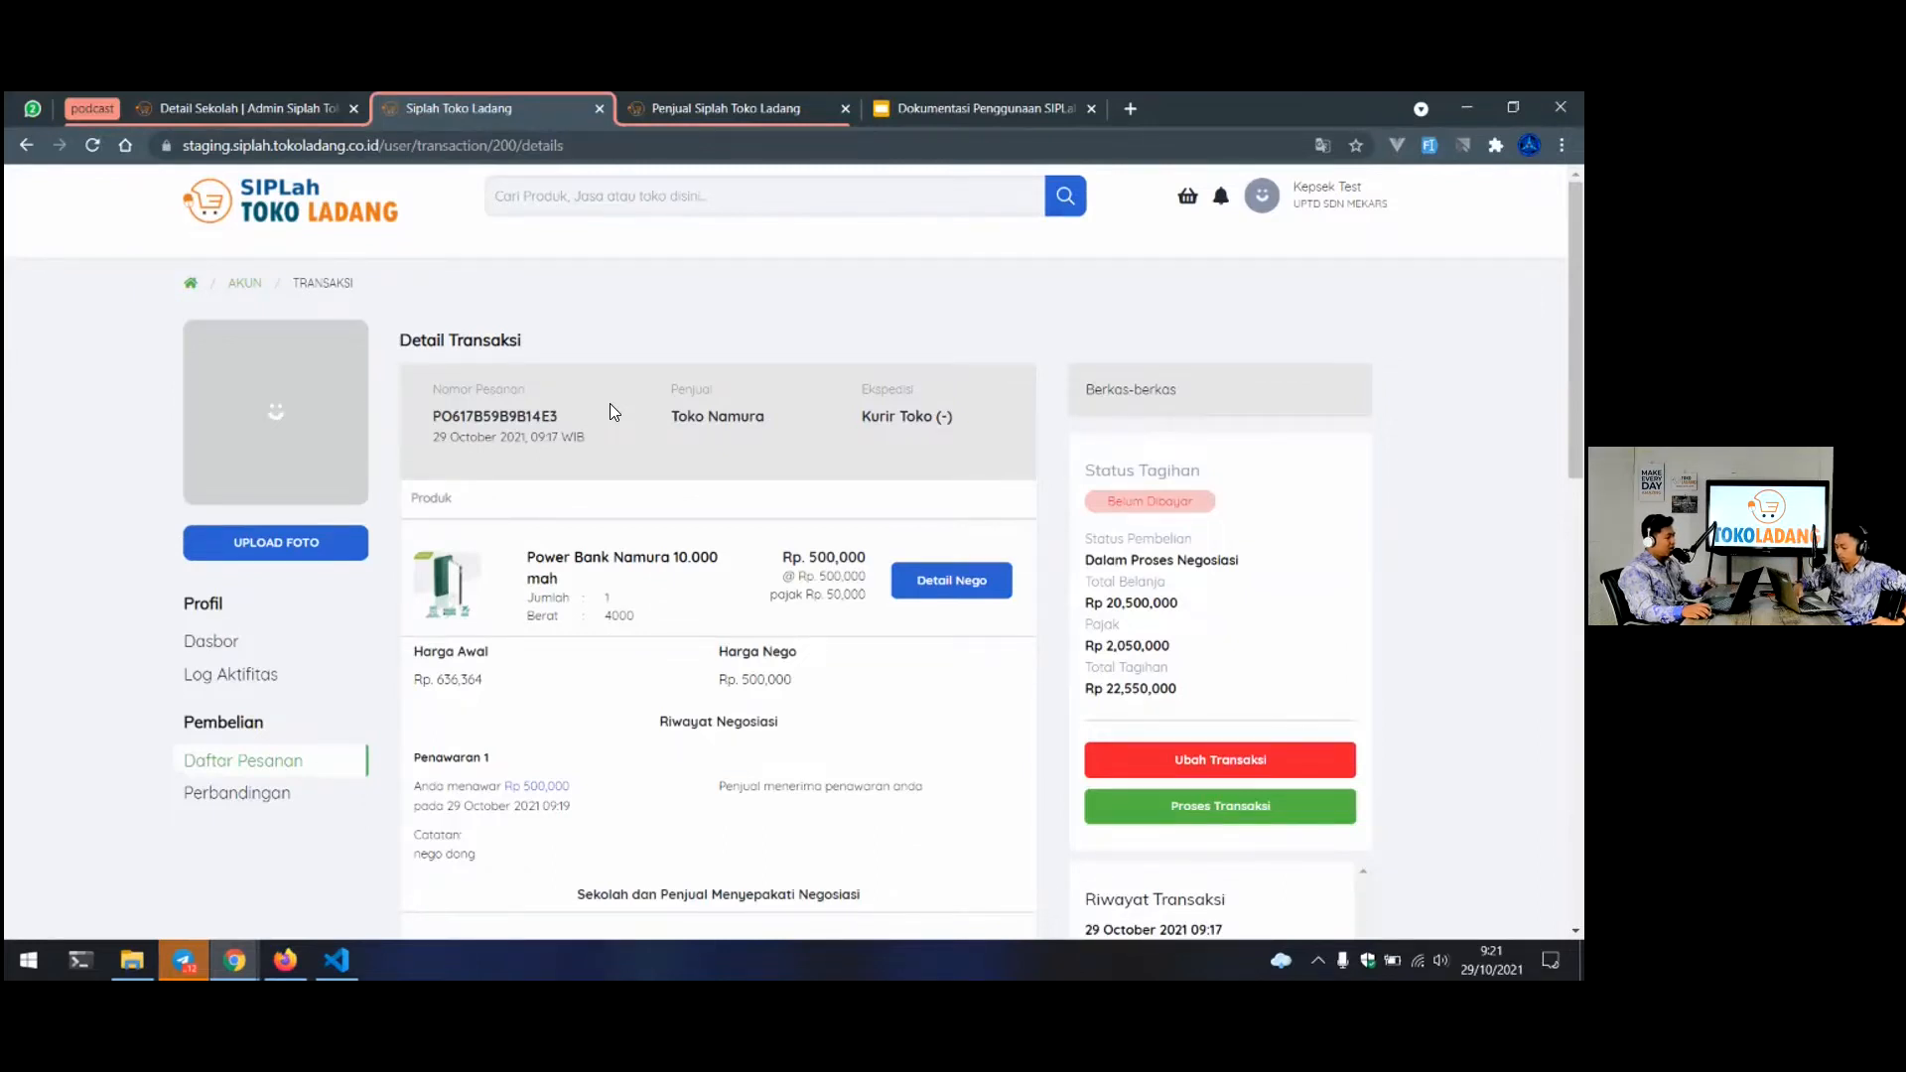
Refresh the transaction details once more and reopen the offer histories of both the power bank and the laptop
{"action": "key", "text": "F5"}
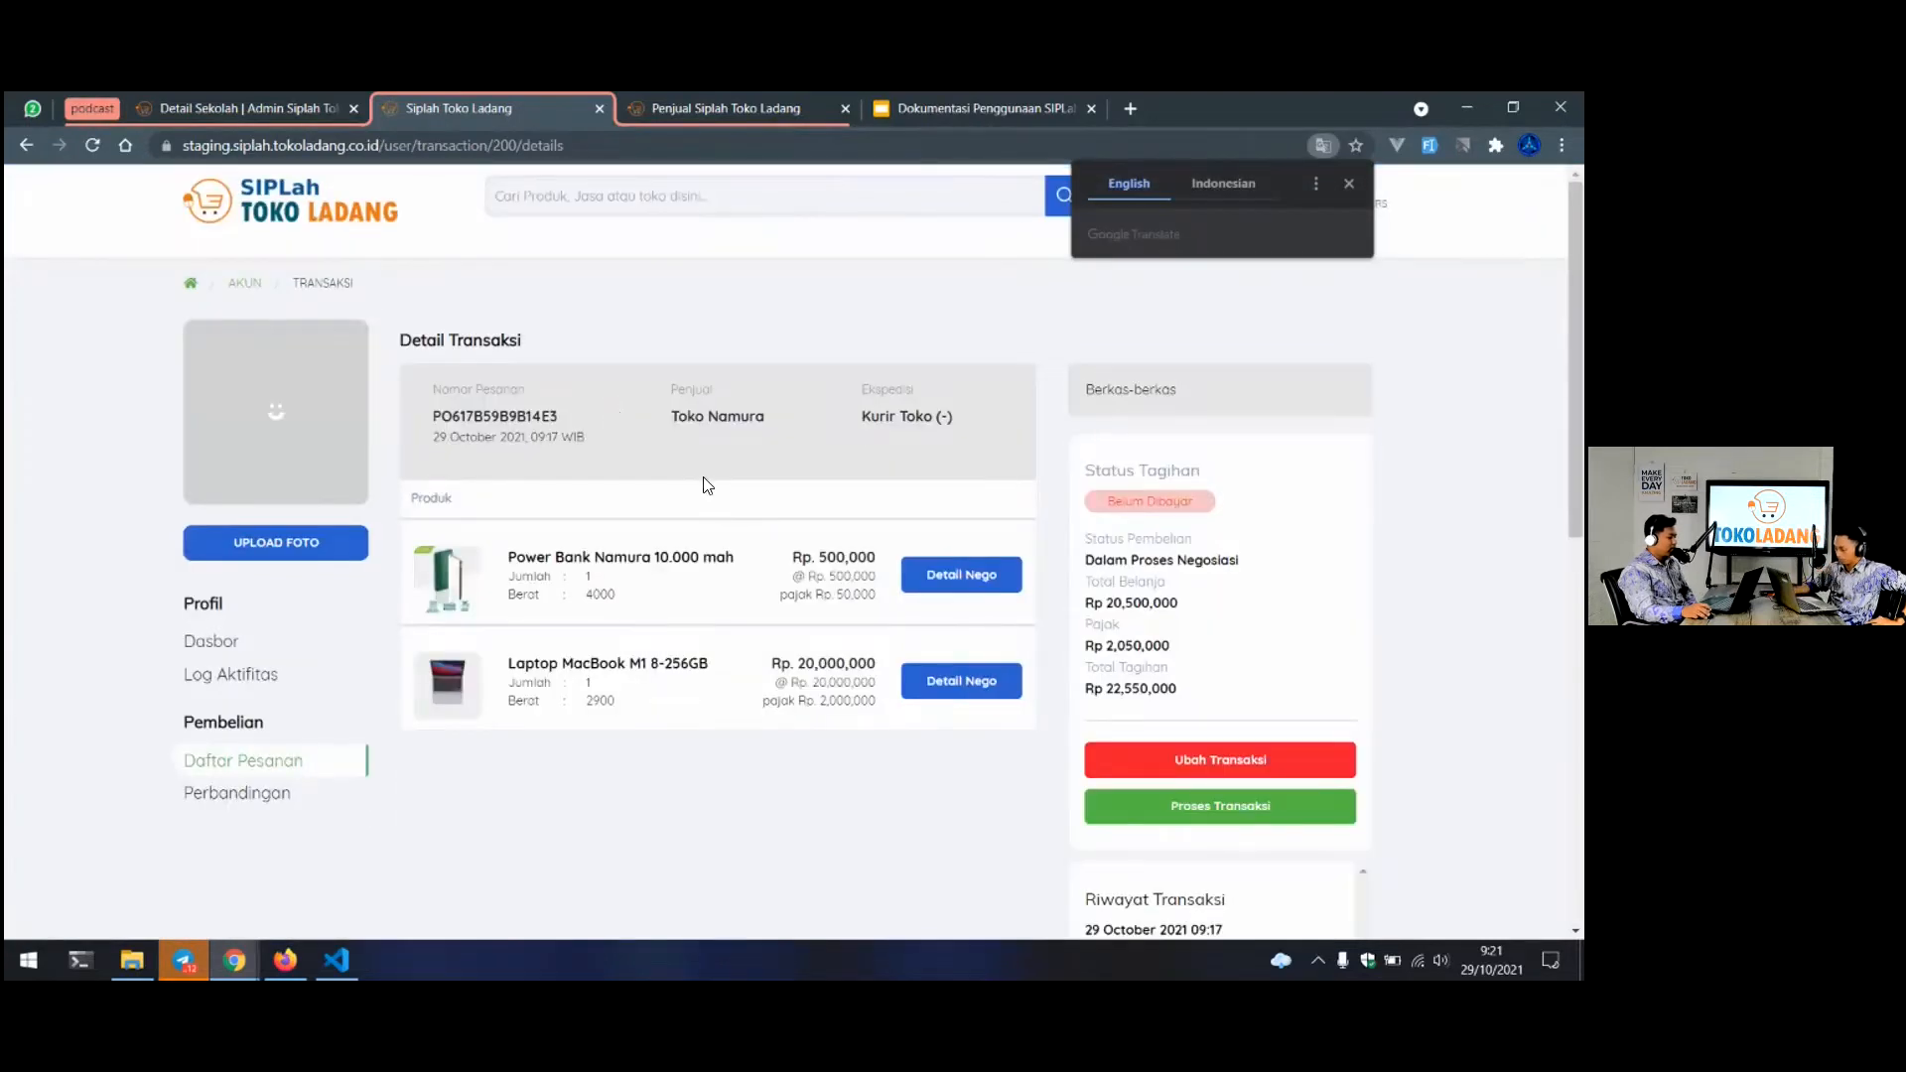
{"action": "left_click", "coordinate": [941, 596]}
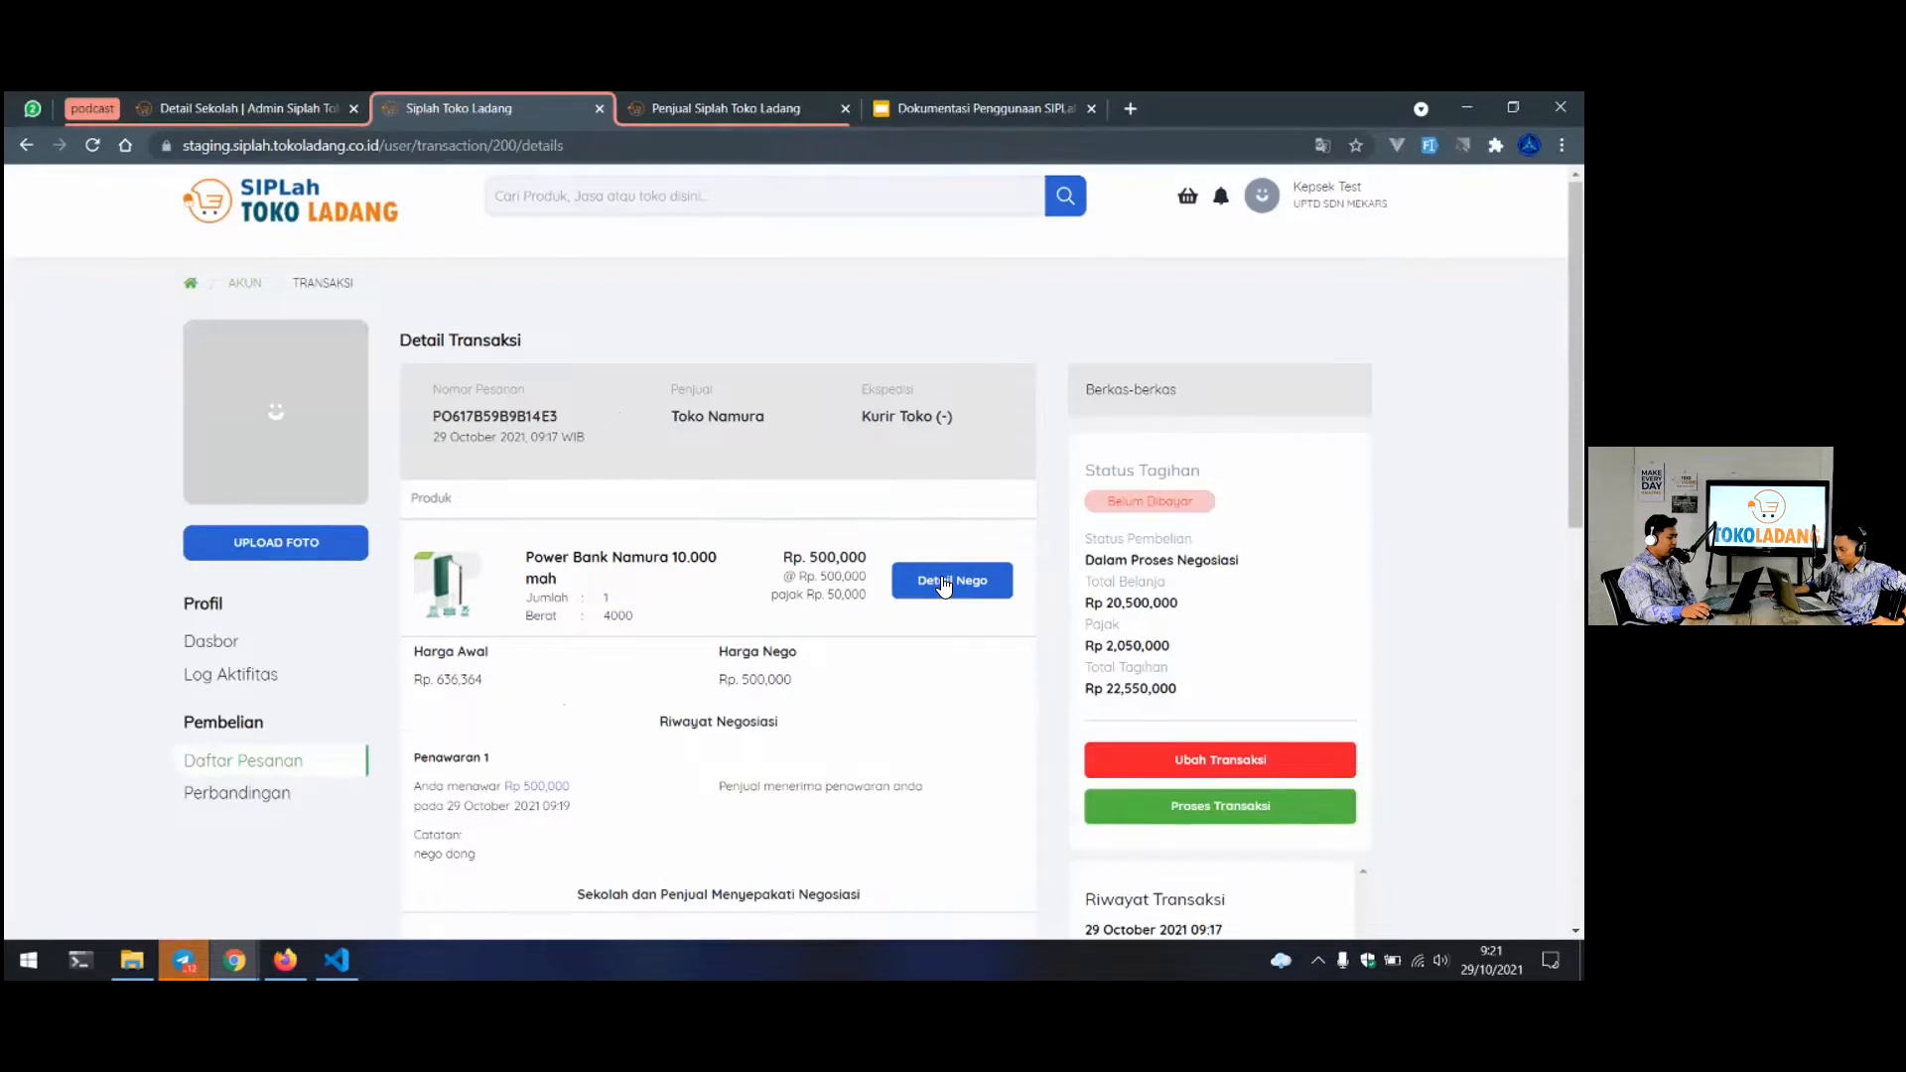
{"action": "scroll", "coordinate": [945, 585], "scroll_direction": "down", "scroll_amount": 1}
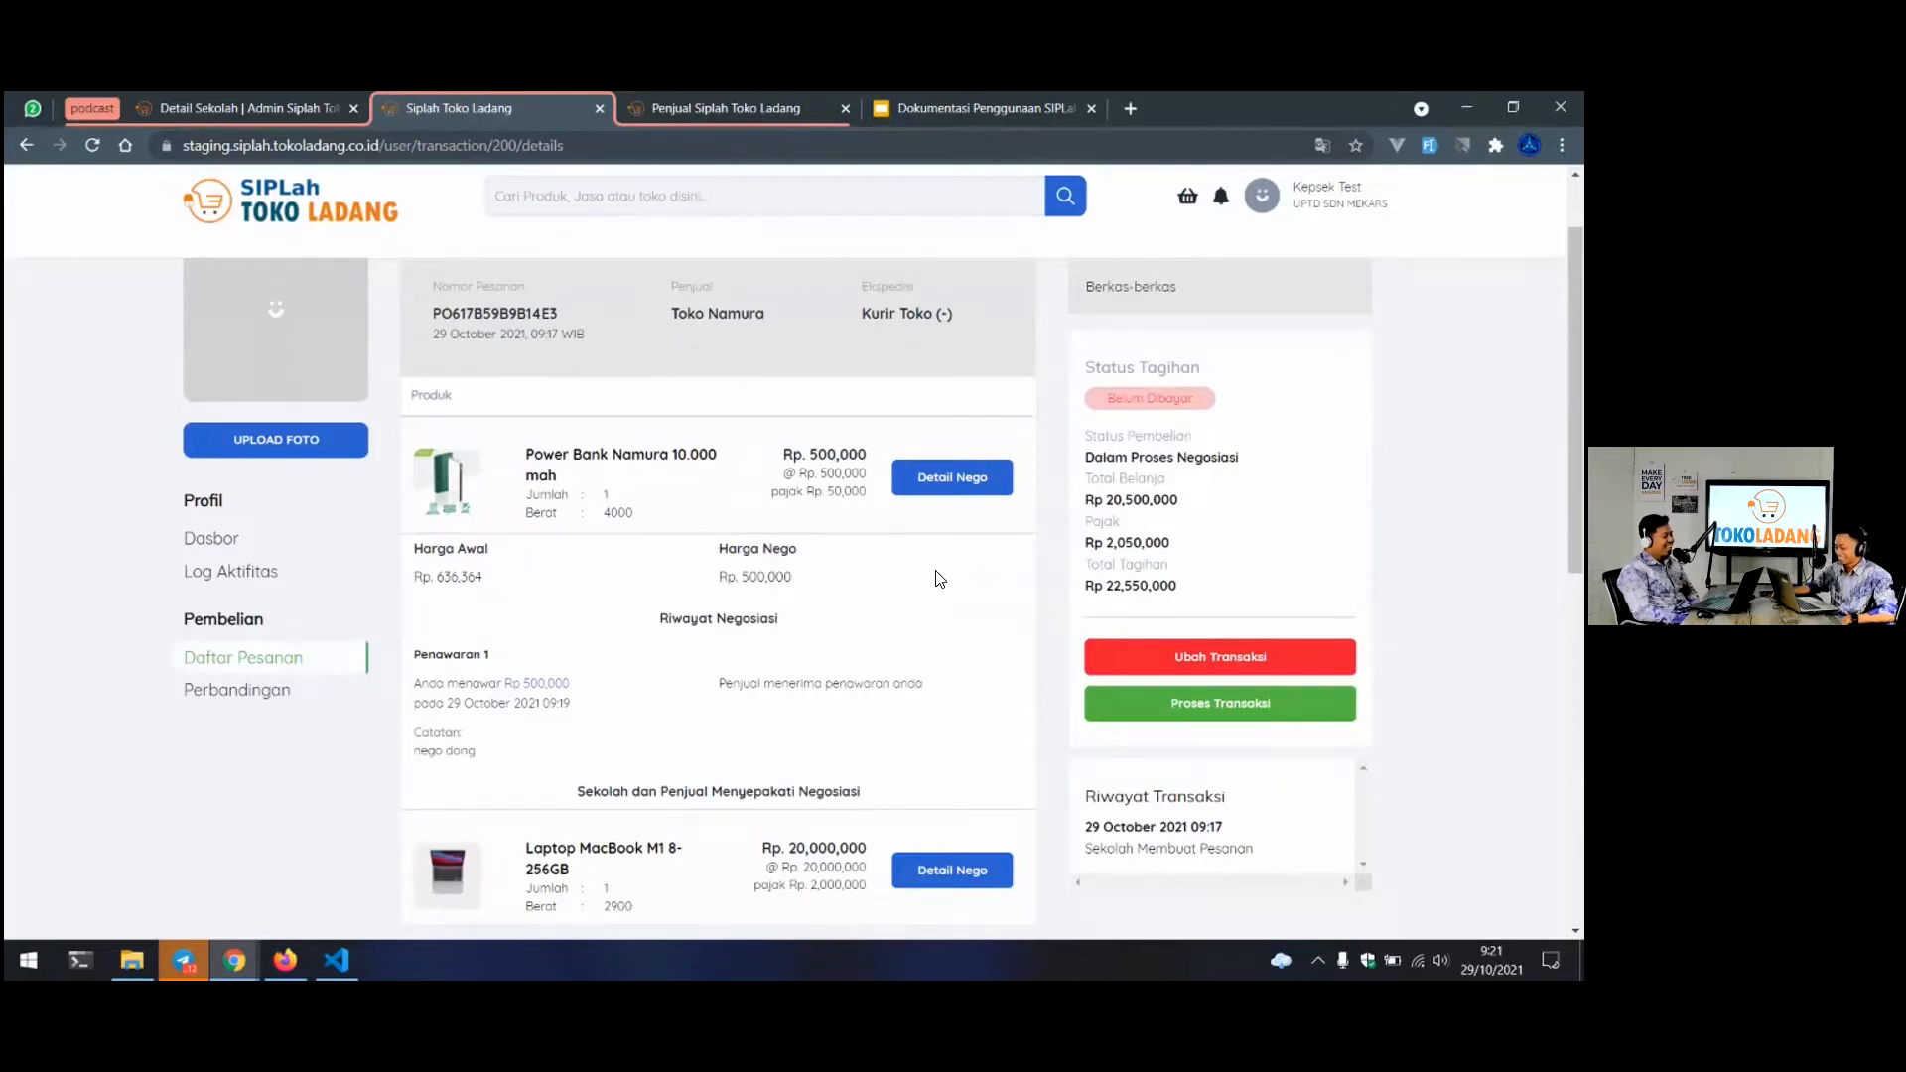
{"action": "scroll", "coordinate": [949, 556], "scroll_direction": "down", "scroll_amount": 2}
{"action": "scroll", "coordinate": [570, 488], "scroll_direction": "down", "scroll_amount": 1}
{"action": "left_click_drag", "start_coordinate": [570, 489], "coordinate": [890, 473]}
{"action": "left_click", "coordinate": [937, 559]}
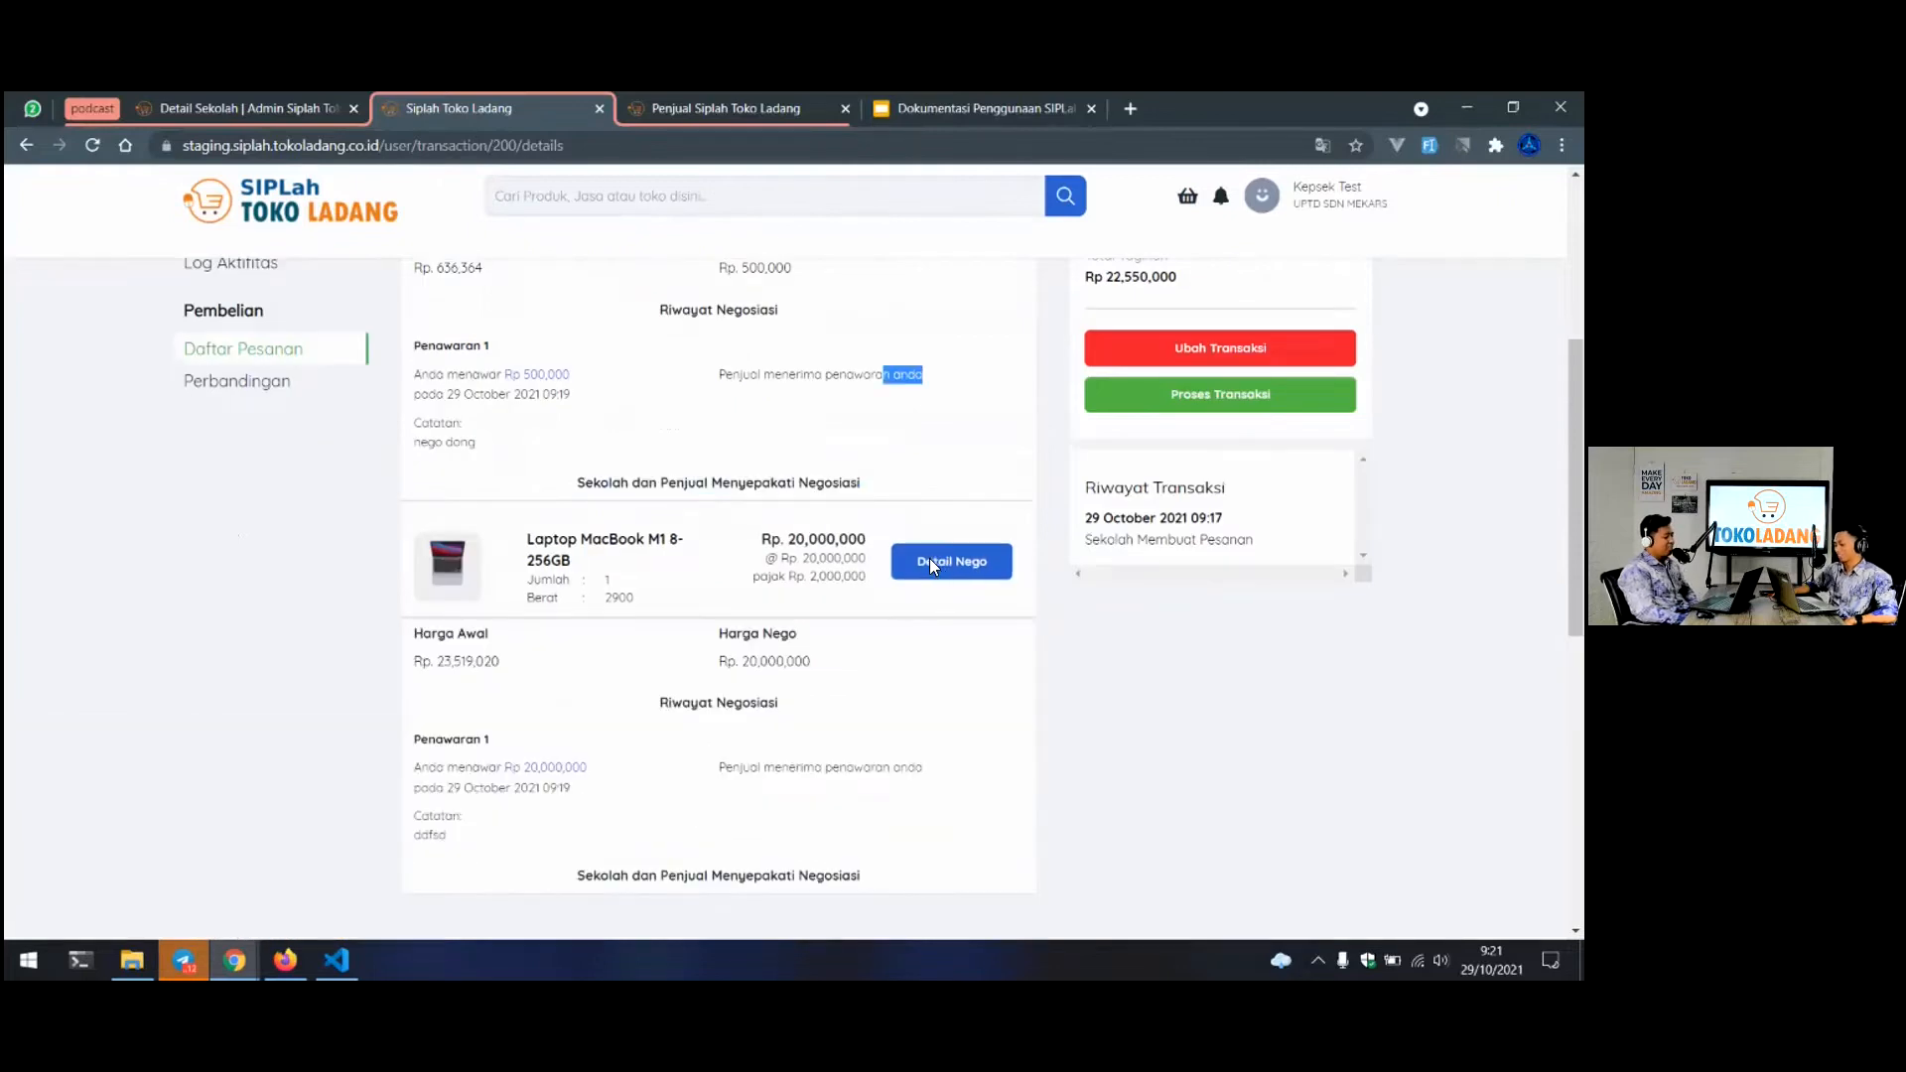
Examine the offers, seller responses and agreement notes in both products' negotiation histories, along with the order's bill summary
{"action": "scroll", "coordinate": [923, 562], "scroll_direction": "up", "scroll_amount": 1}
{"action": "scroll", "coordinate": [929, 552], "scroll_direction": "up", "scroll_amount": 2}
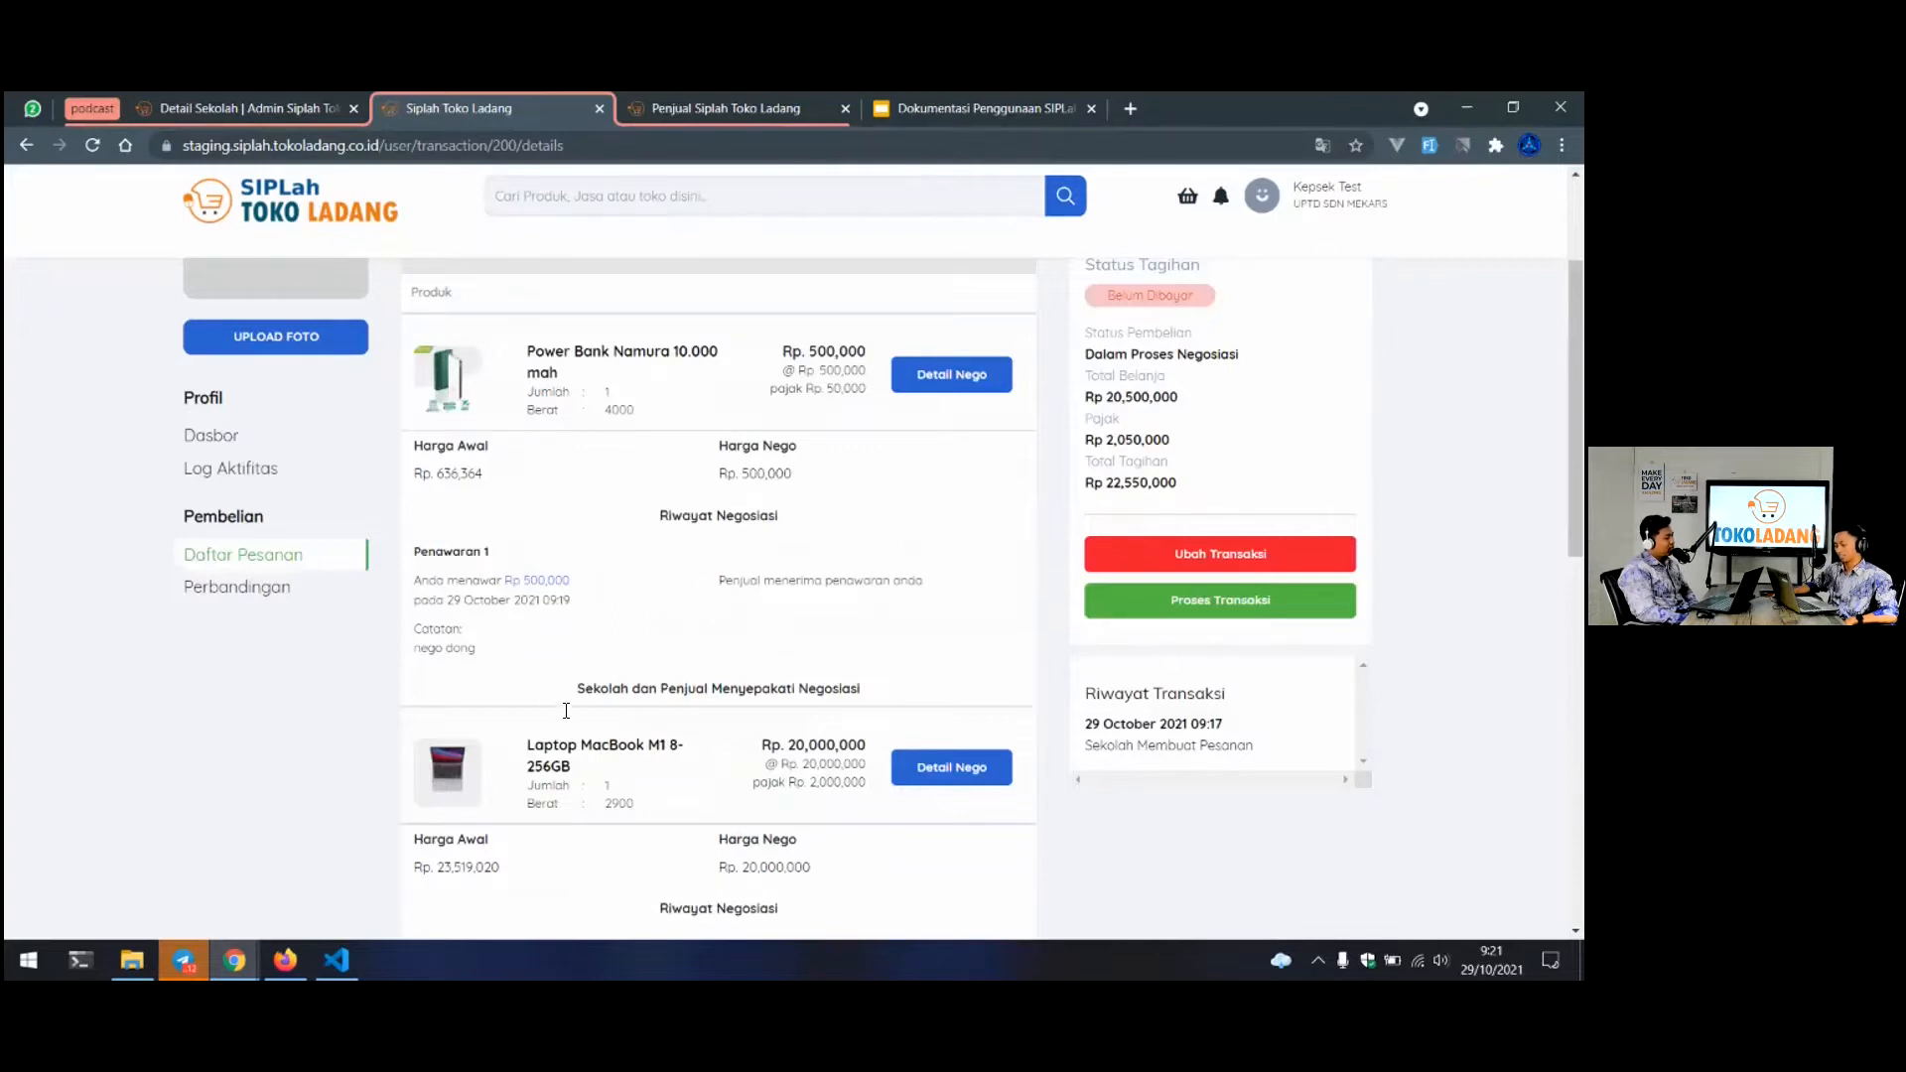
{"action": "double_click", "coordinate": [590, 684]}
{"action": "scroll", "coordinate": [873, 854], "scroll_direction": "down", "scroll_amount": 2}
{"action": "scroll", "coordinate": [791, 743], "scroll_direction": "up", "scroll_amount": 2}
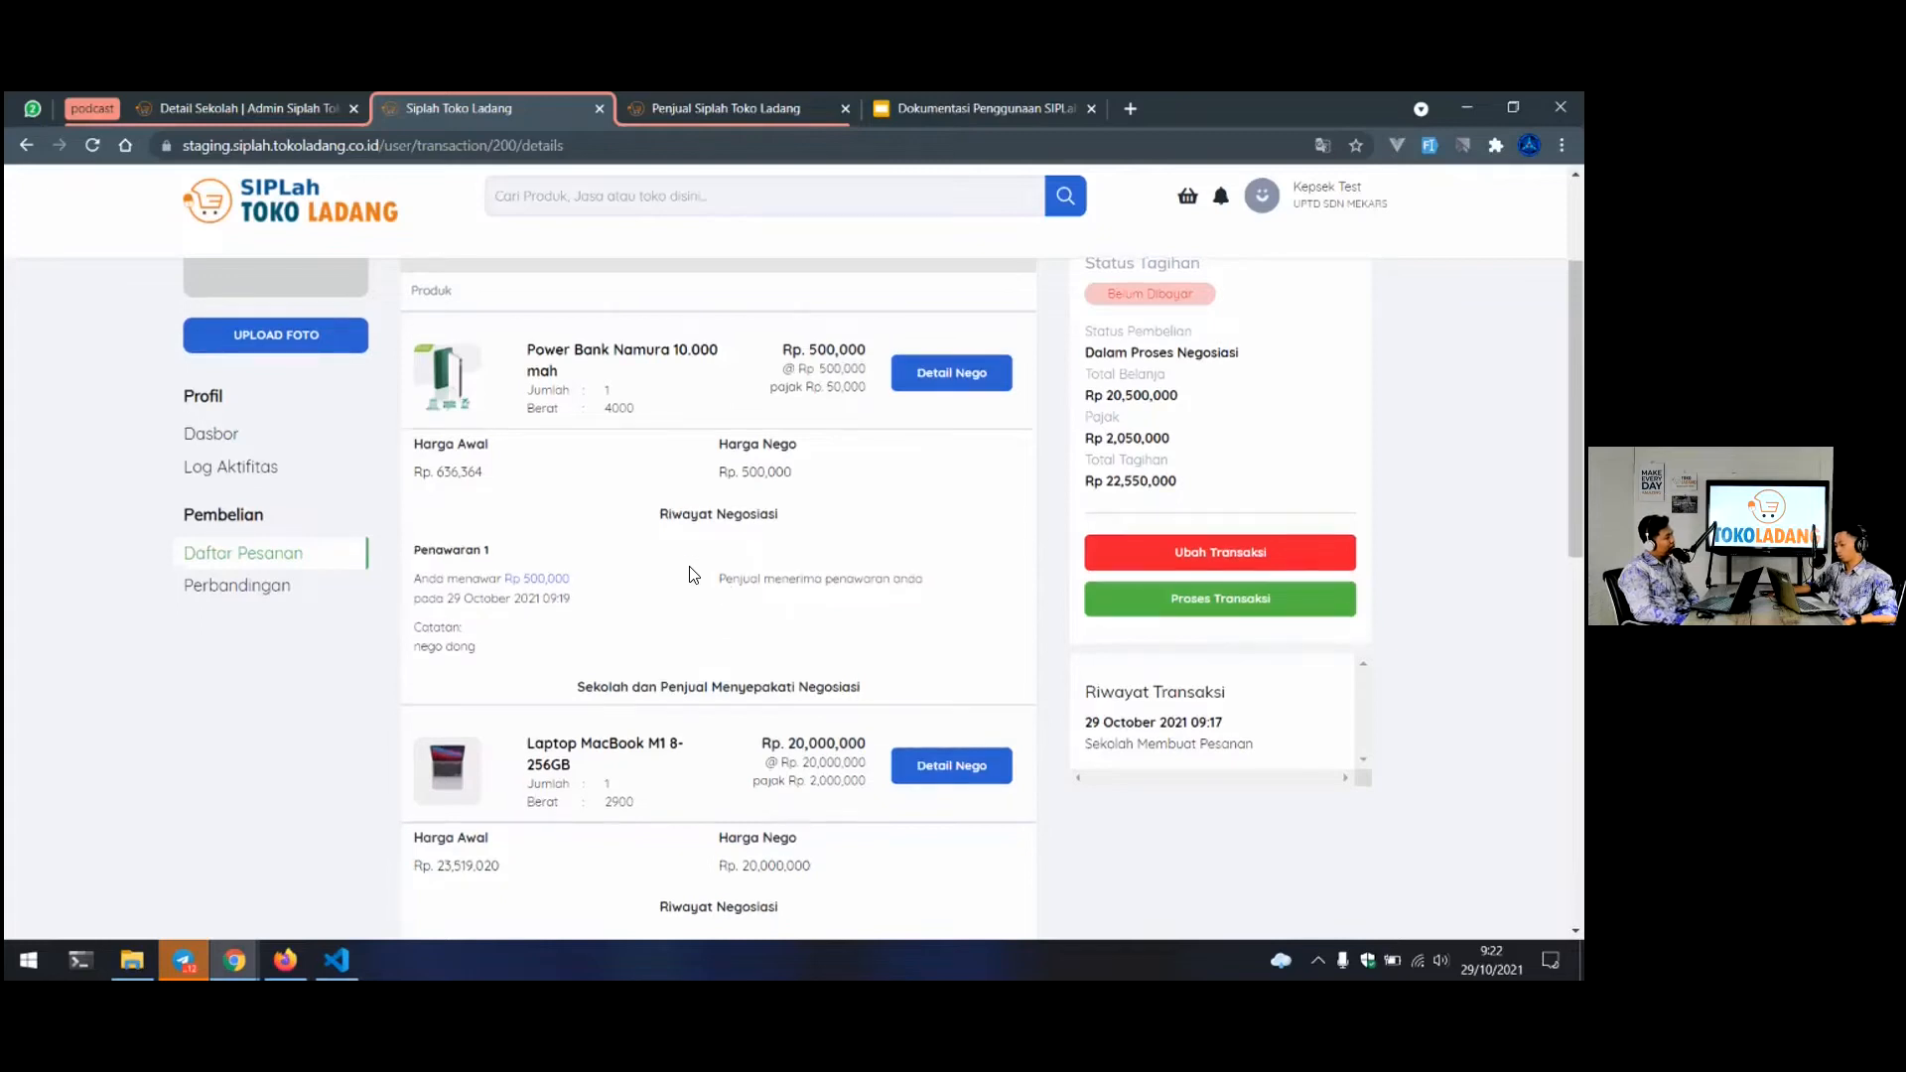
{"action": "scroll", "coordinate": [784, 532], "scroll_direction": "down", "scroll_amount": 3}
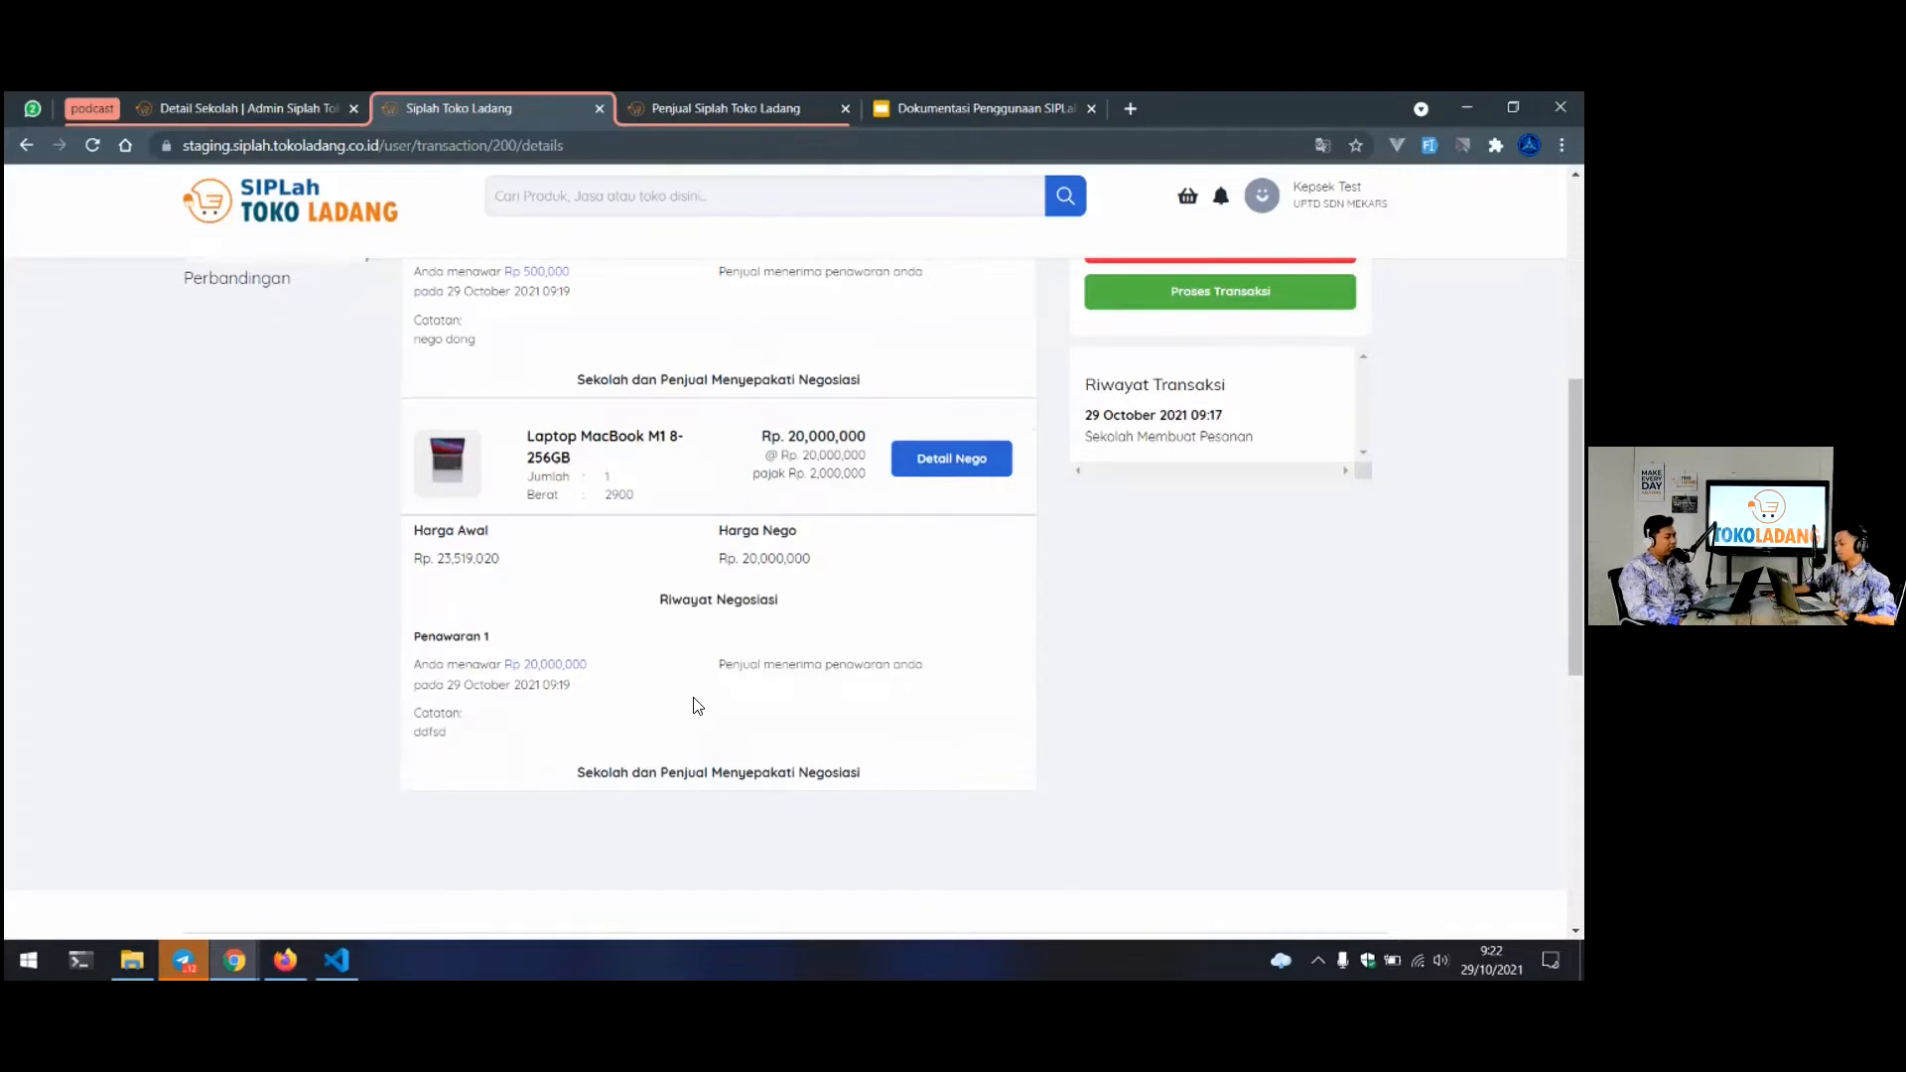
{"action": "scroll", "coordinate": [722, 689], "scroll_direction": "up", "scroll_amount": 1}
{"action": "scroll", "coordinate": [986, 532], "scroll_direction": "up", "scroll_amount": 5}
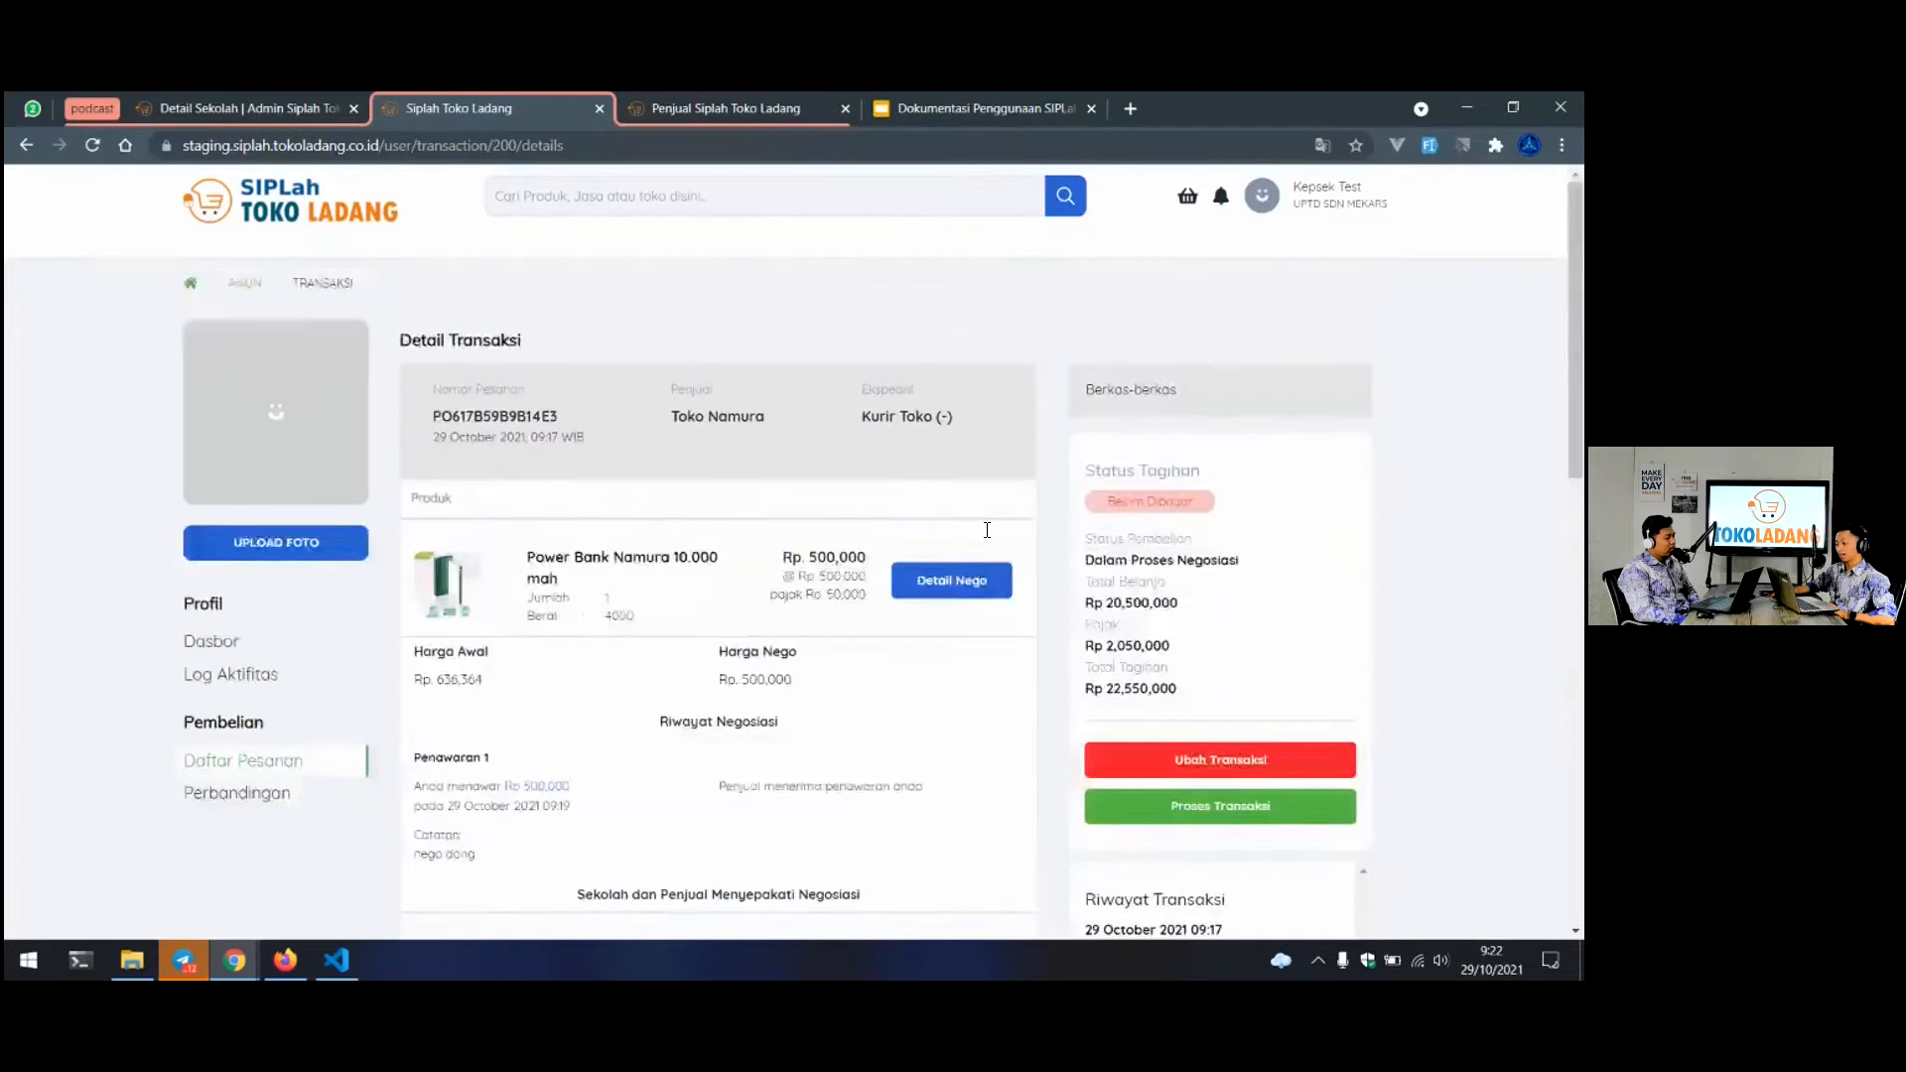
Process the negotiated Toko Namura transaction to forward it to the seller
{"action": "scroll", "coordinate": [986, 532], "scroll_direction": "down", "scroll_amount": 2}
{"action": "scroll", "coordinate": [987, 530], "scroll_direction": "up", "scroll_amount": 2}
{"action": "scroll", "coordinate": [994, 509], "scroll_direction": "down", "scroll_amount": 1}
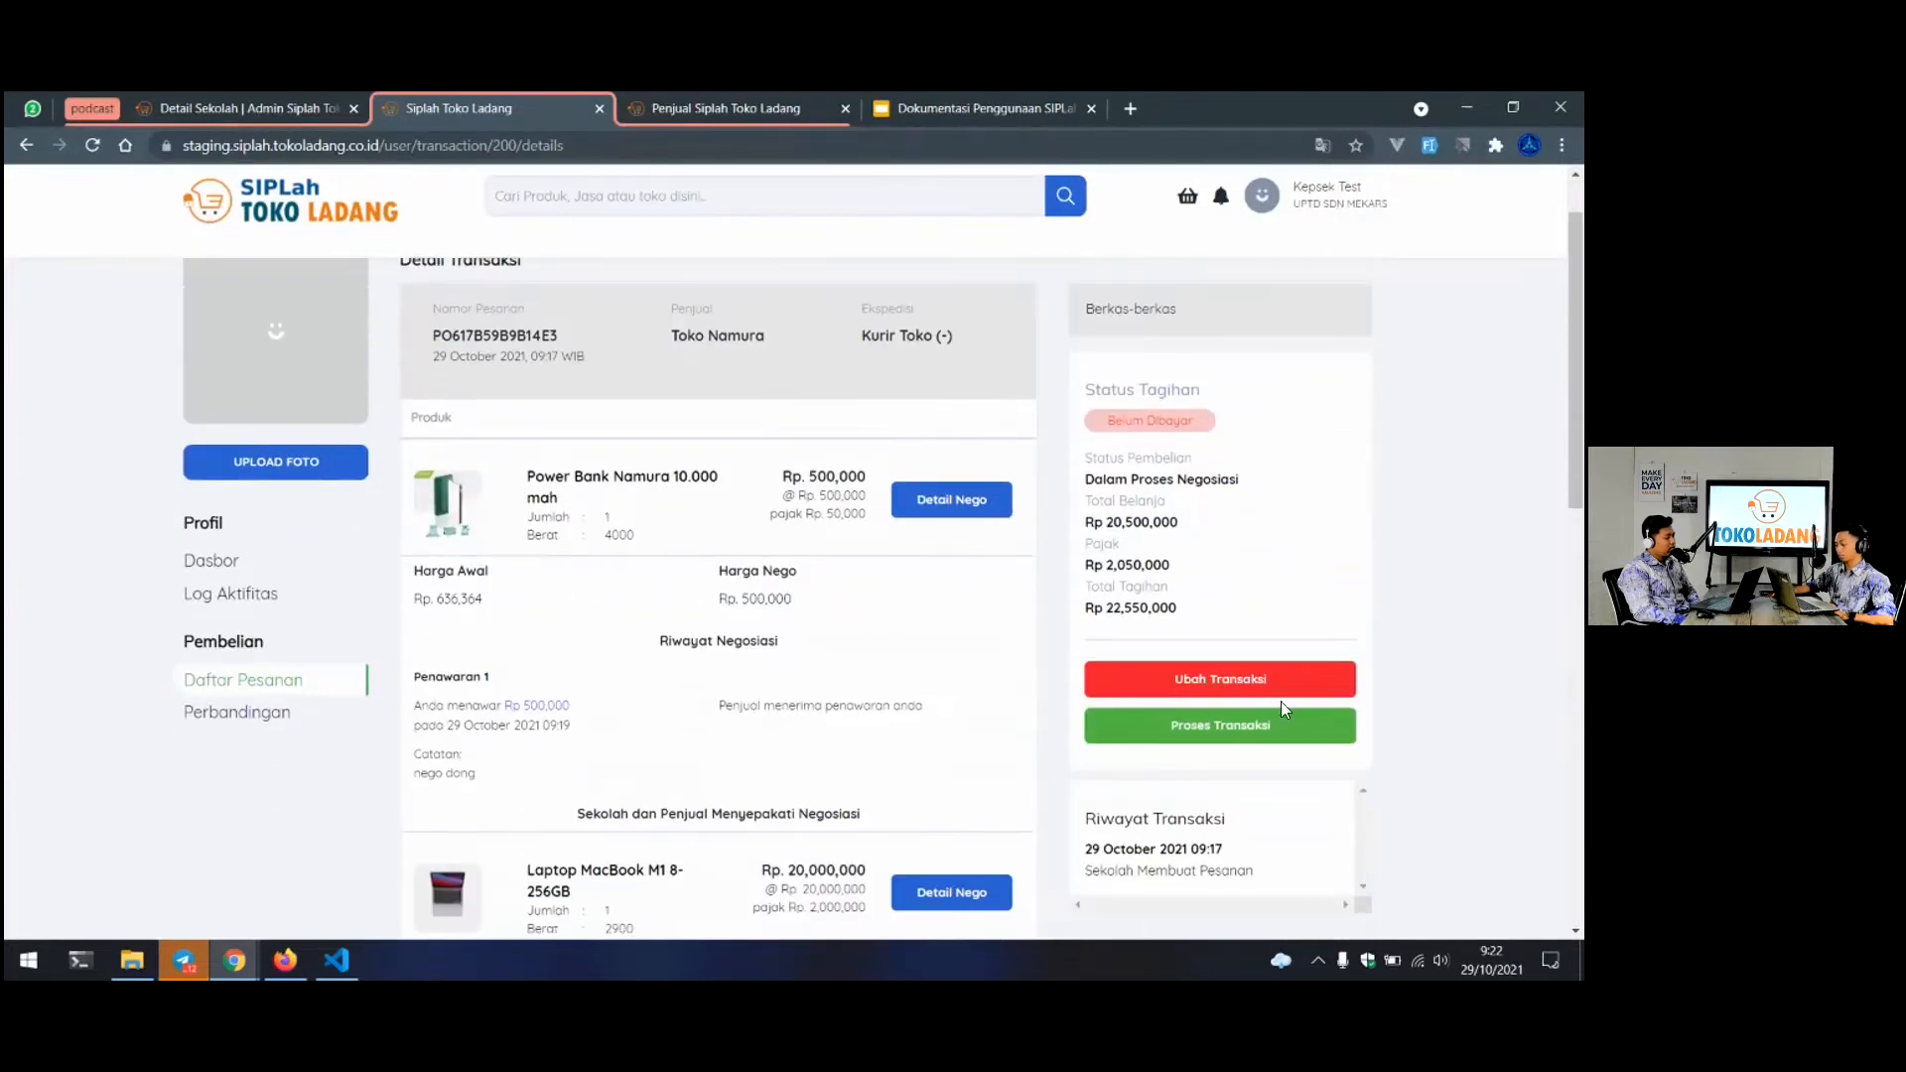
{"action": "left_click", "coordinate": [1206, 705]}
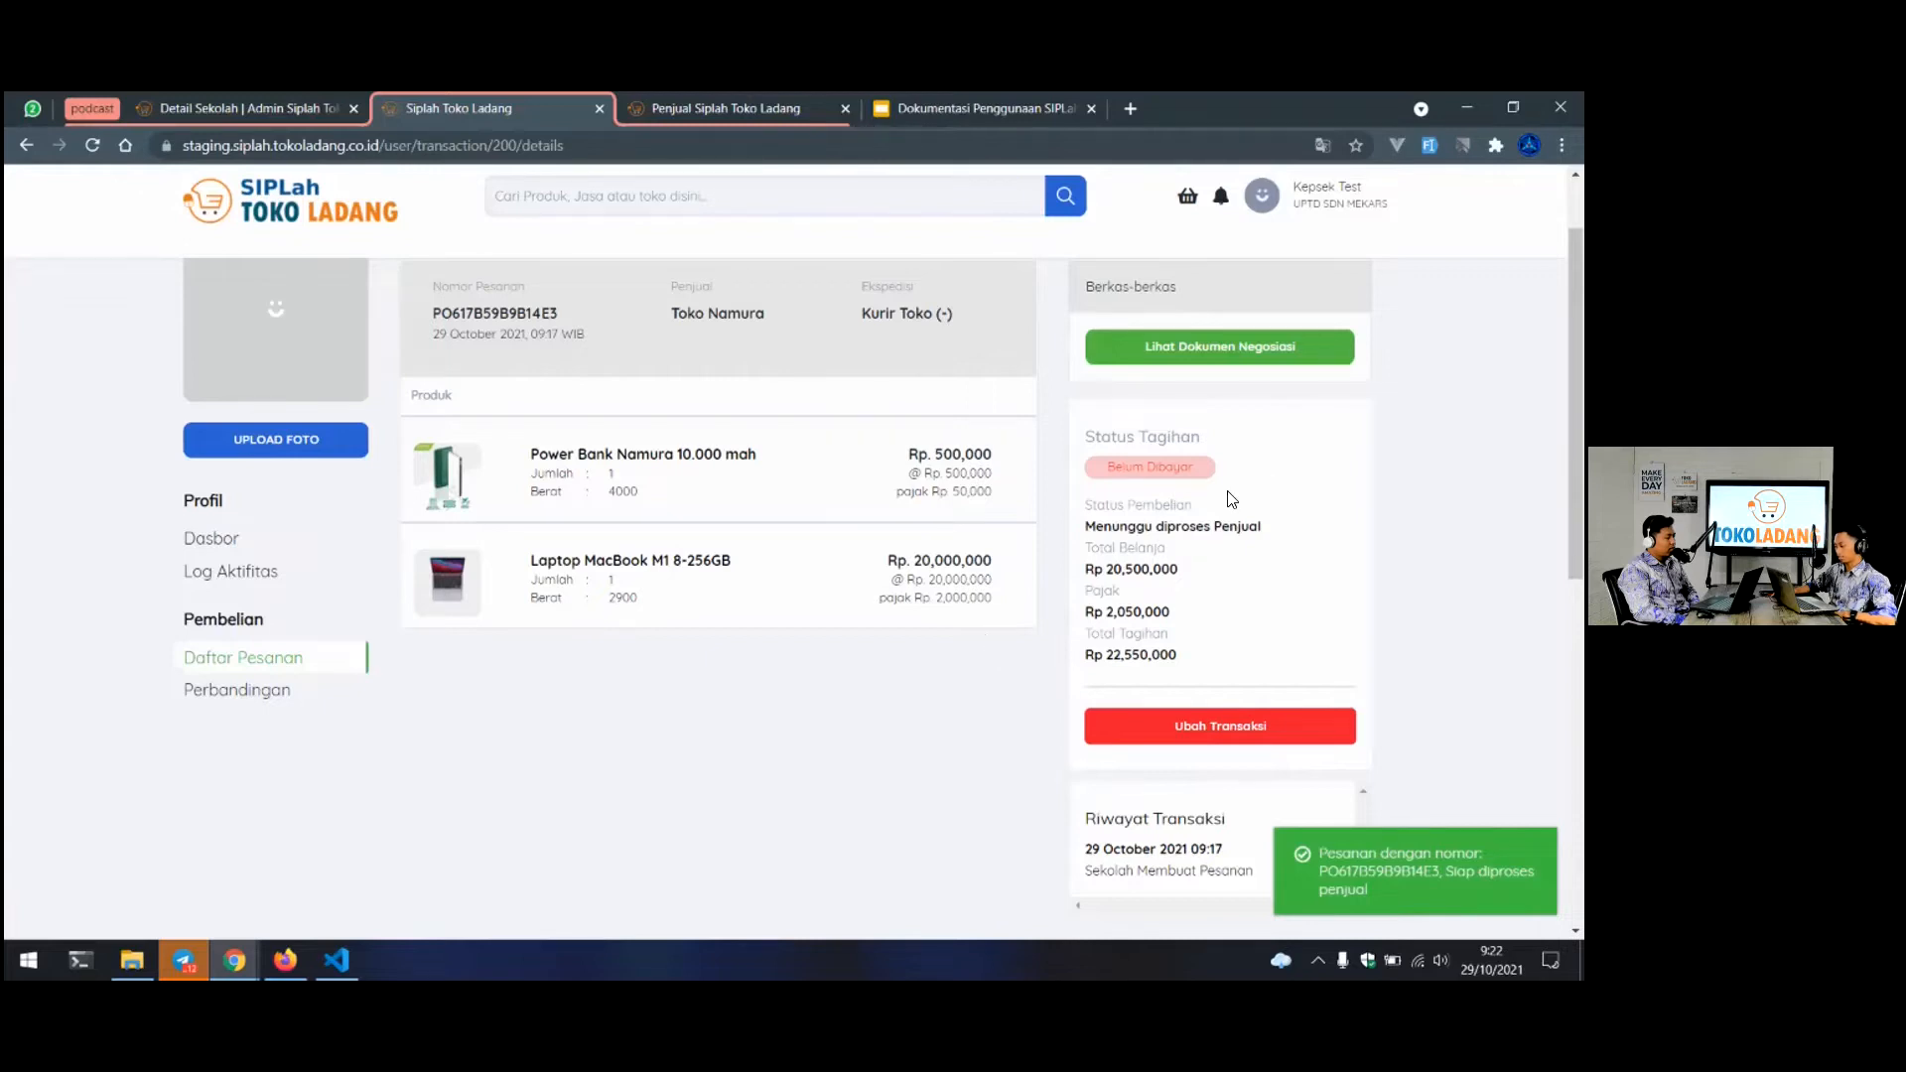
View the order's negotiation document and examine the offered and negotiated prices of both products
{"action": "scroll", "coordinate": [1181, 629], "scroll_direction": "up", "scroll_amount": 1}
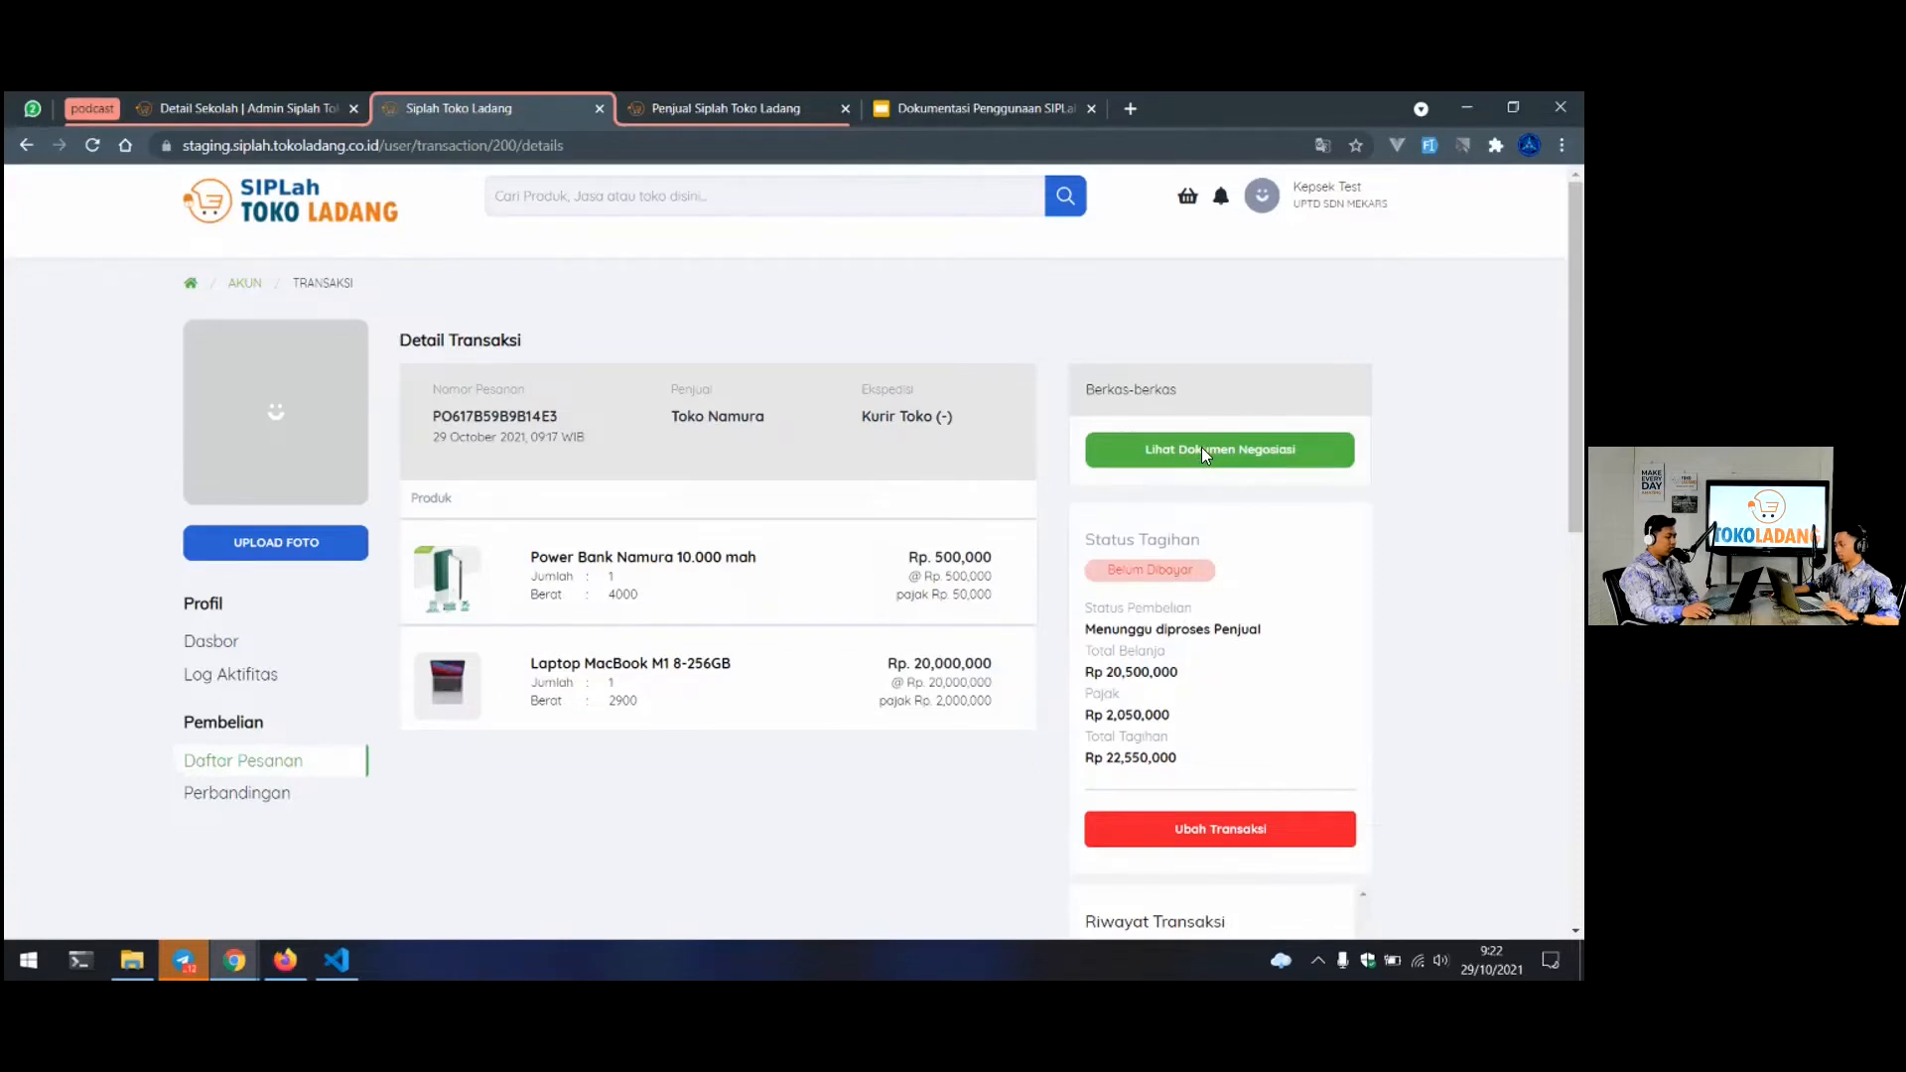
{"action": "left_click", "coordinate": [1280, 129]}
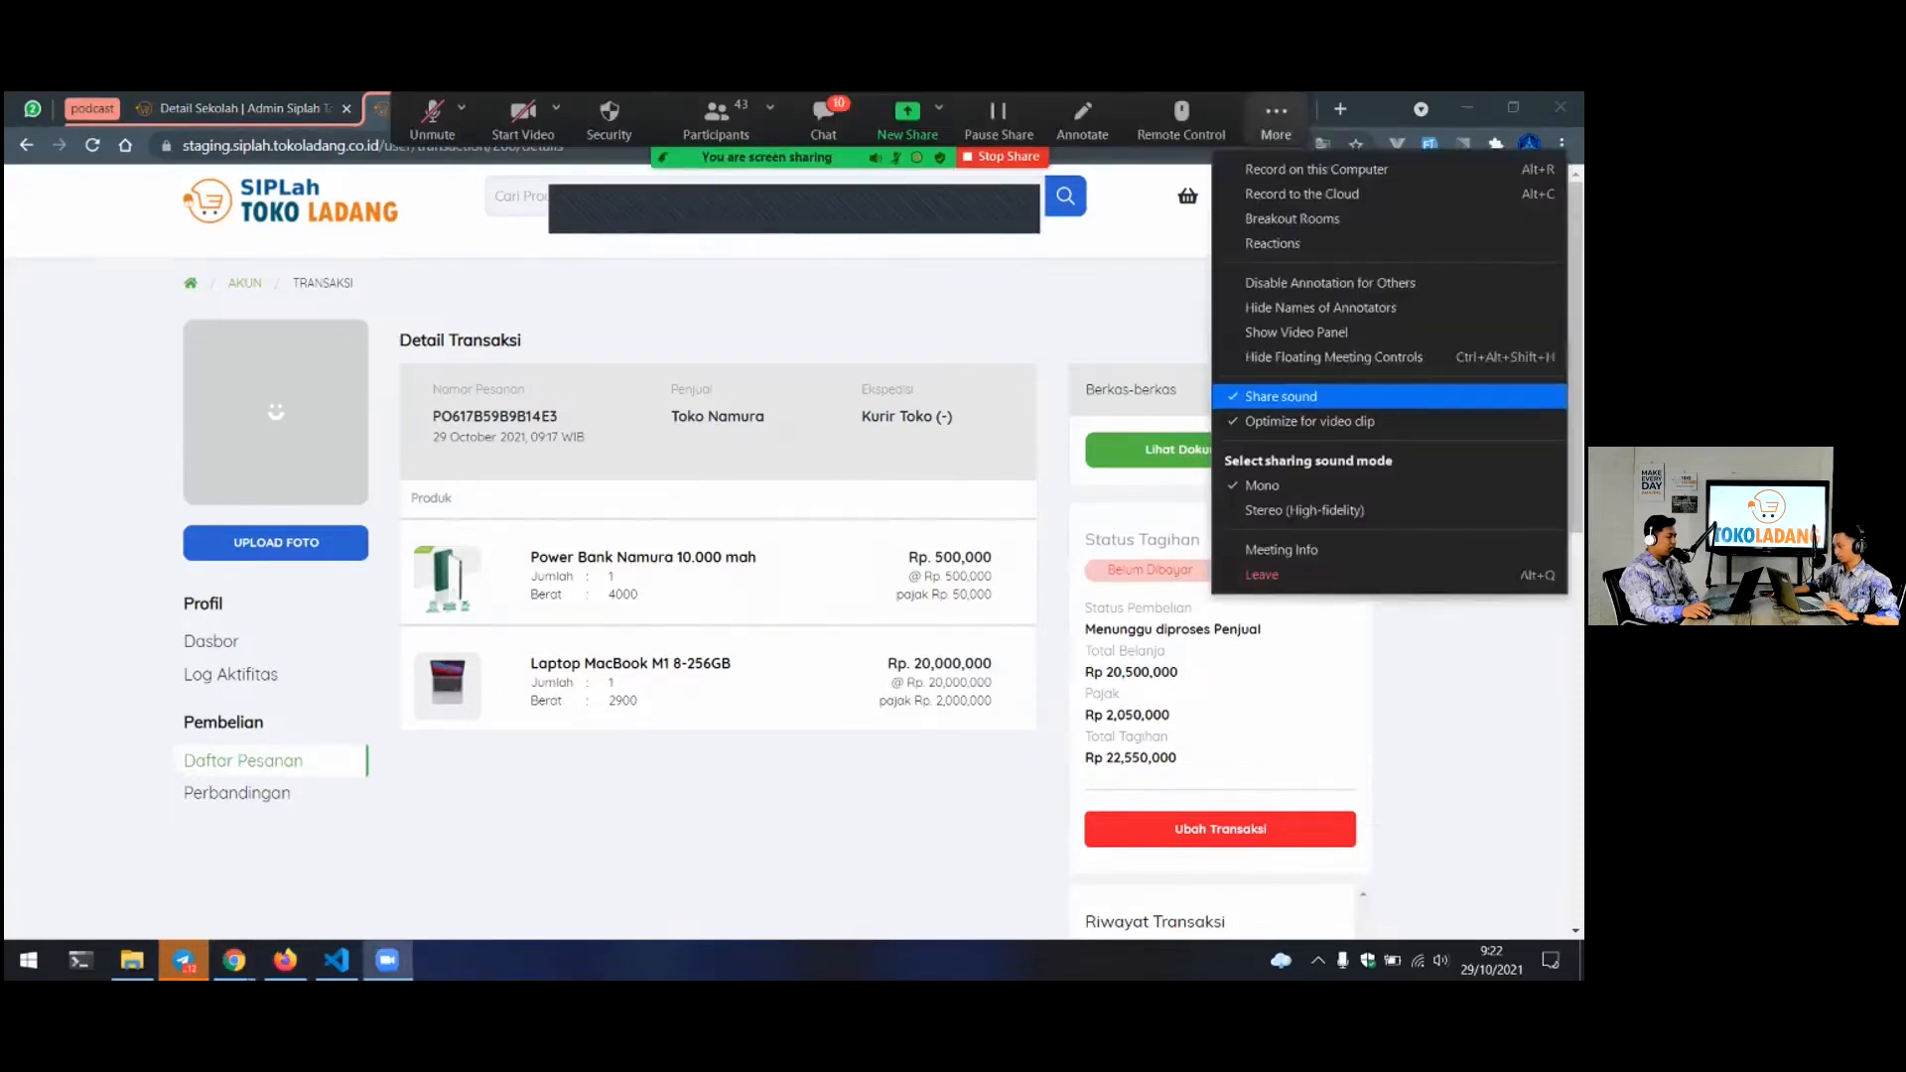
{"action": "left_click", "coordinate": [682, 112]}
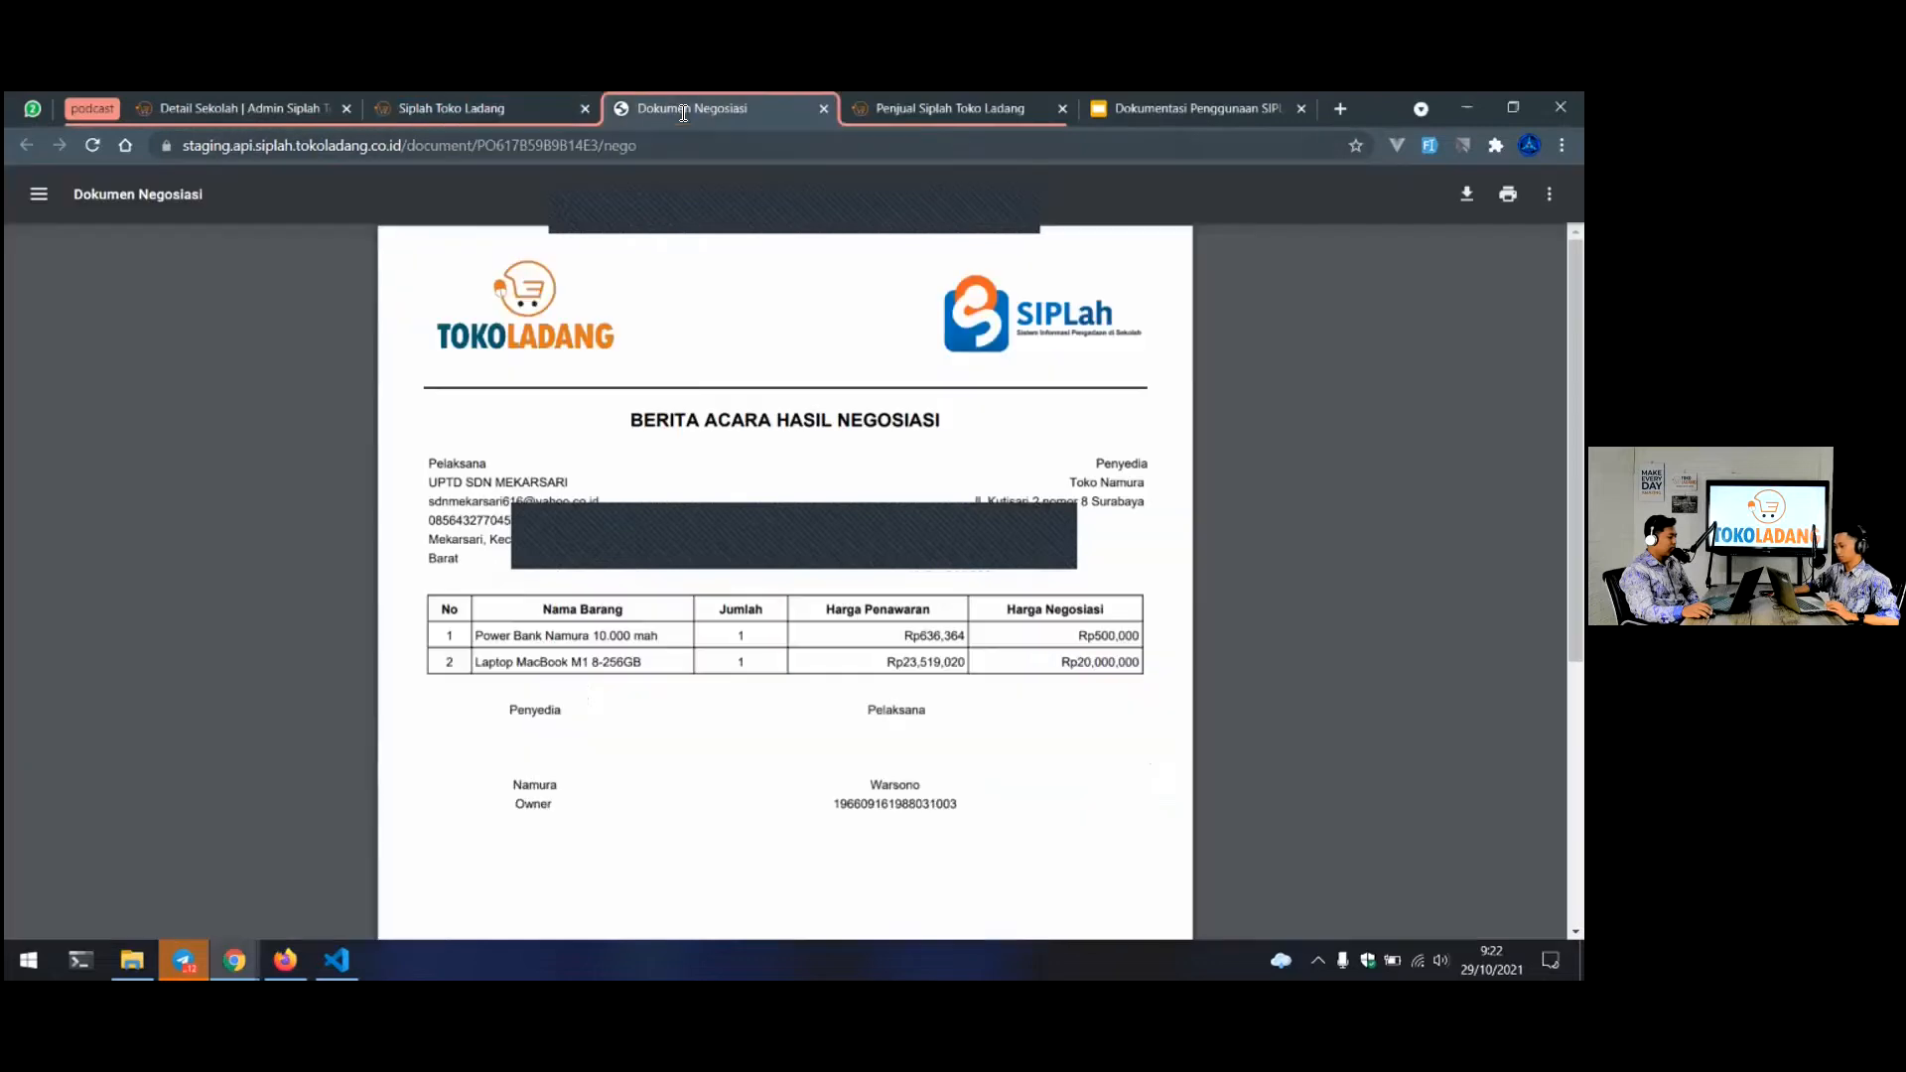
{"action": "scroll", "coordinate": [896, 501], "scroll_direction": "down", "scroll_amount": 3}
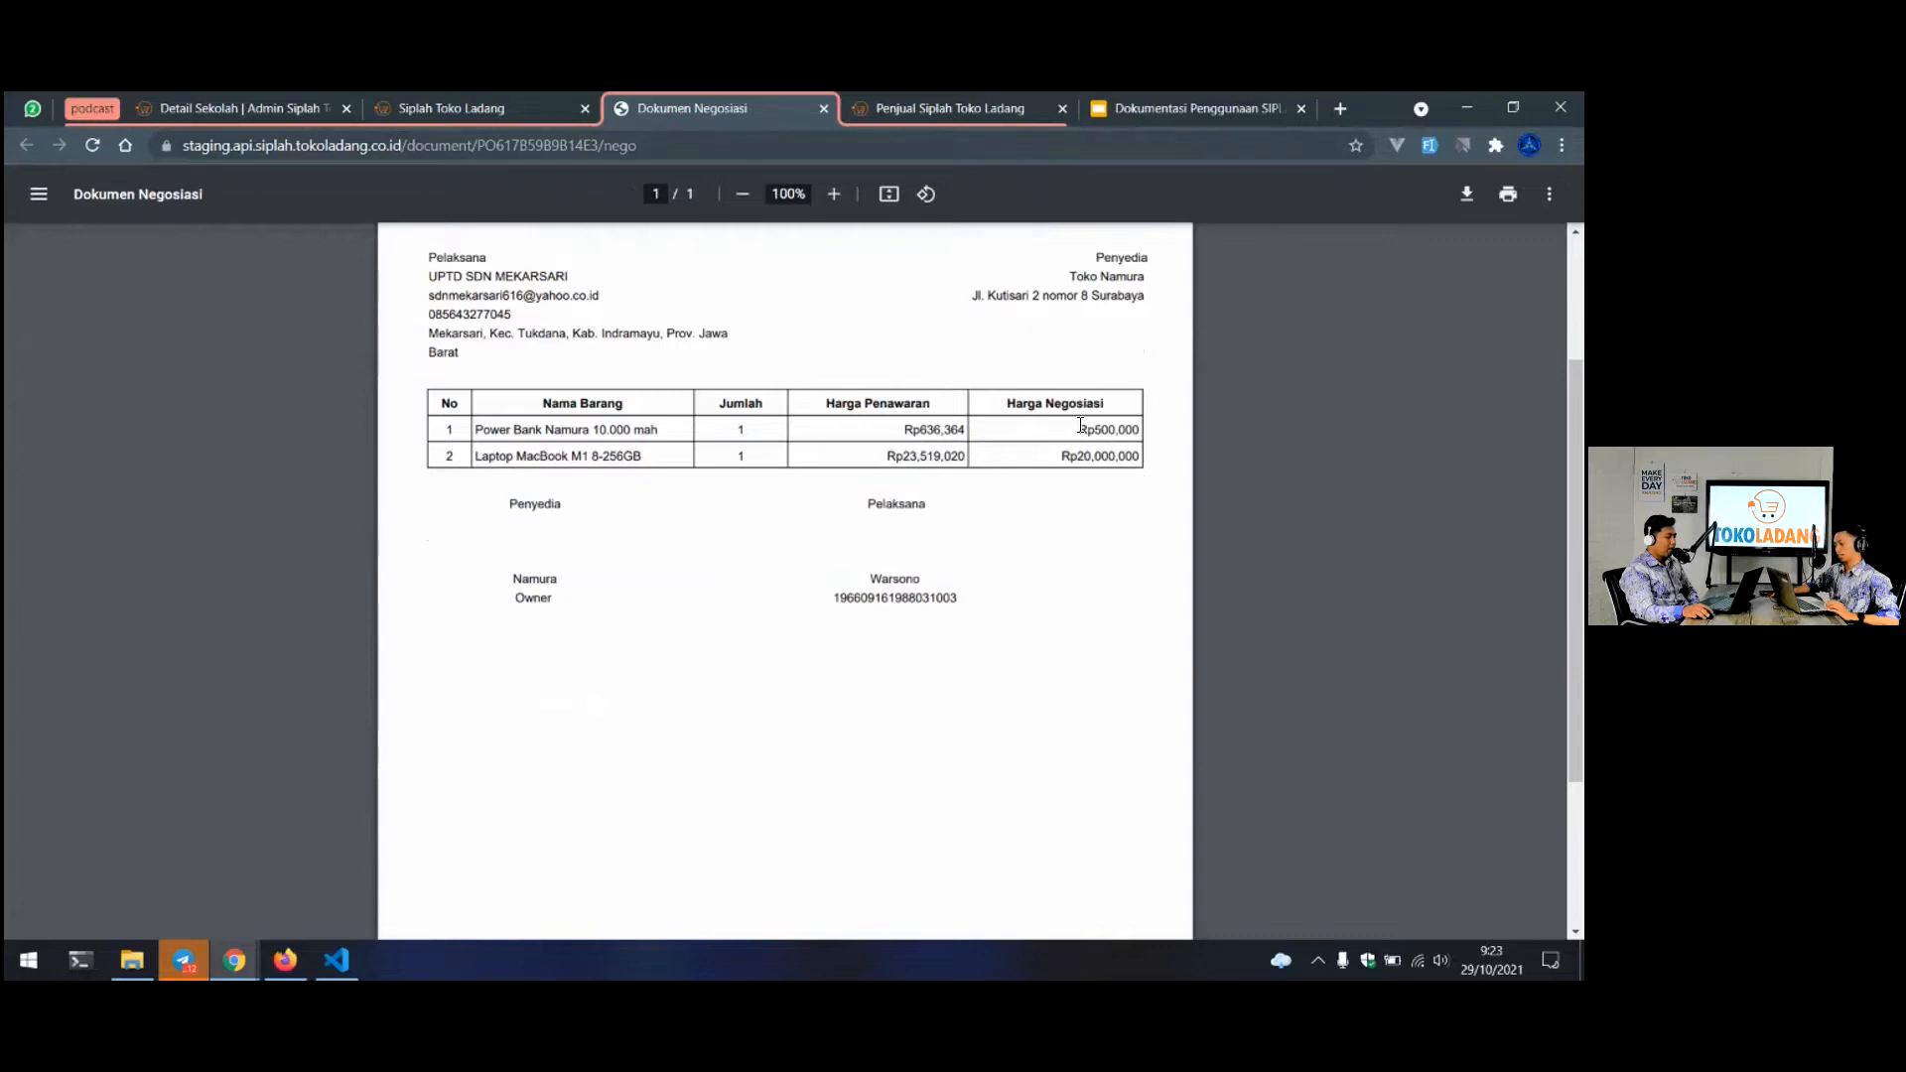
Return to the transaction details and review the product prices, taxes, bill totals and purchase status
{"action": "left_click", "coordinate": [494, 109]}
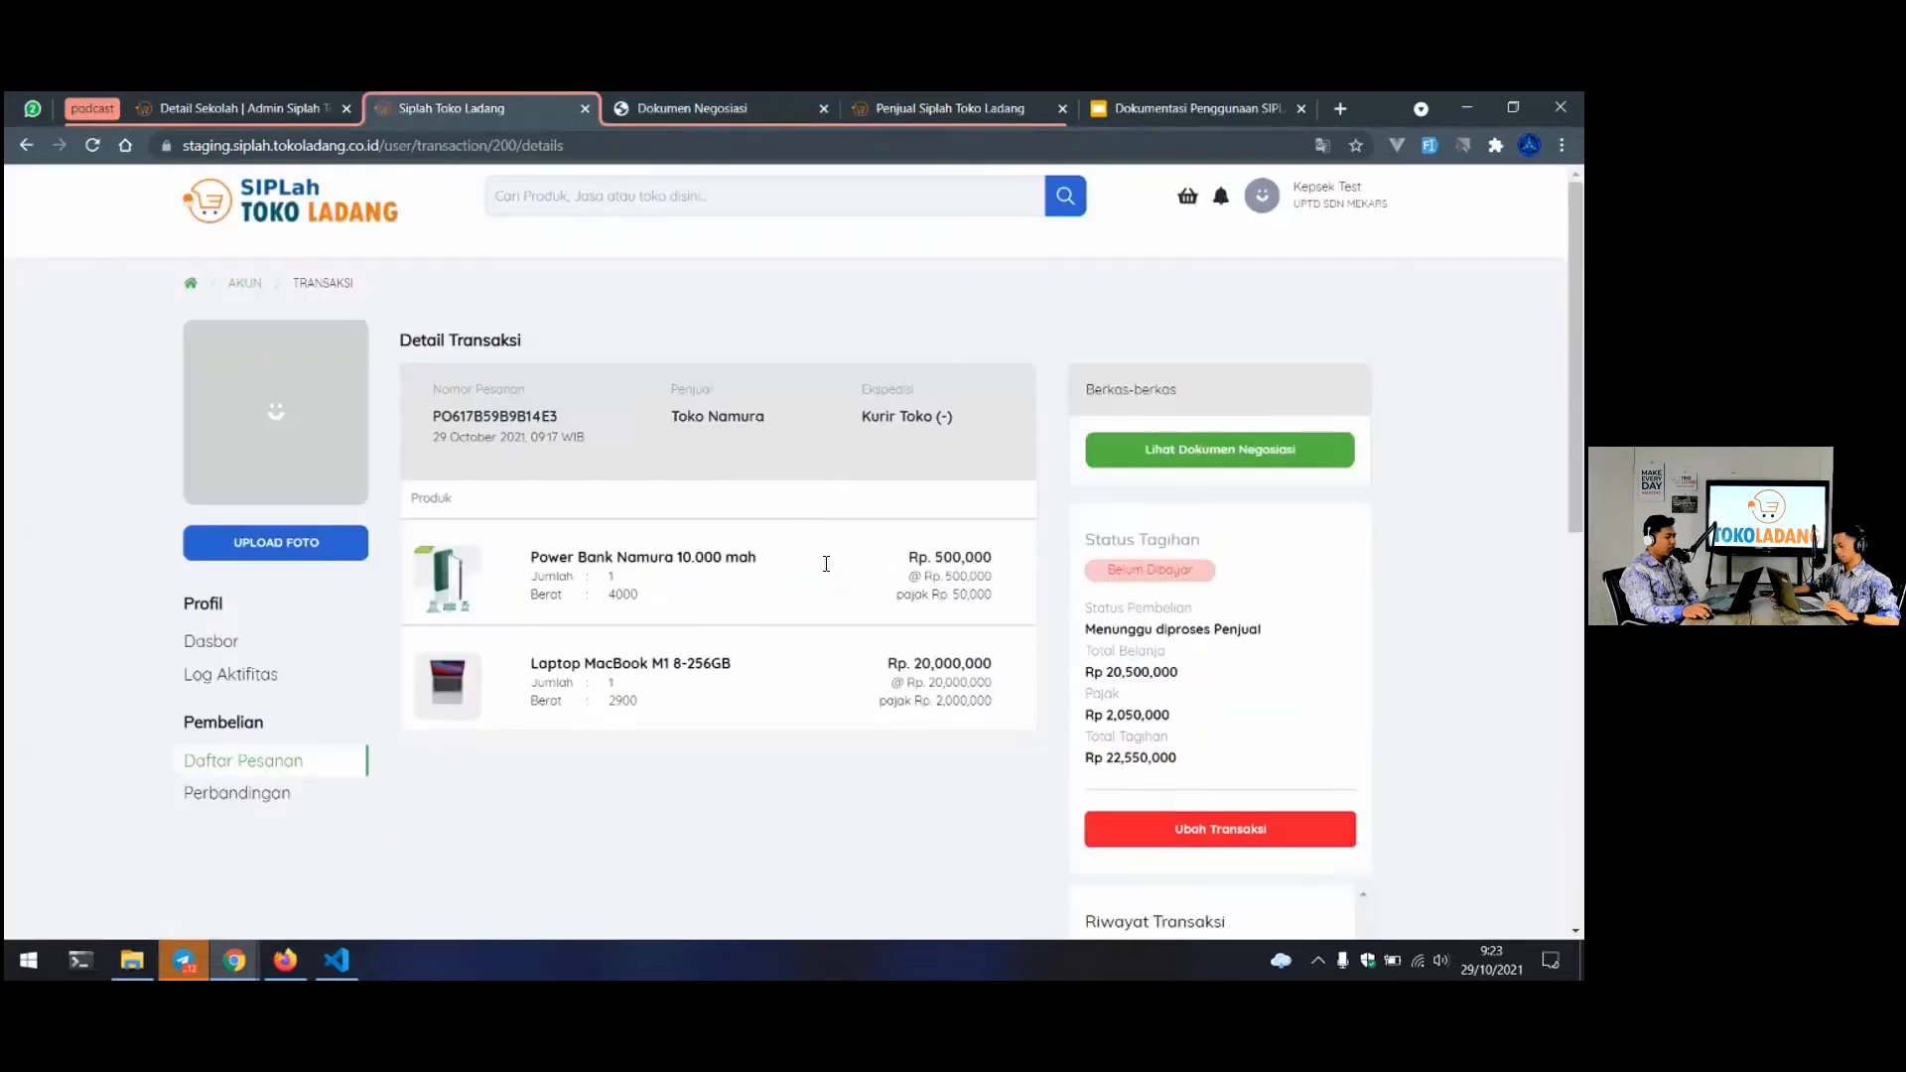
{"action": "scroll", "coordinate": [1008, 557], "scroll_direction": "down", "scroll_amount": 2}
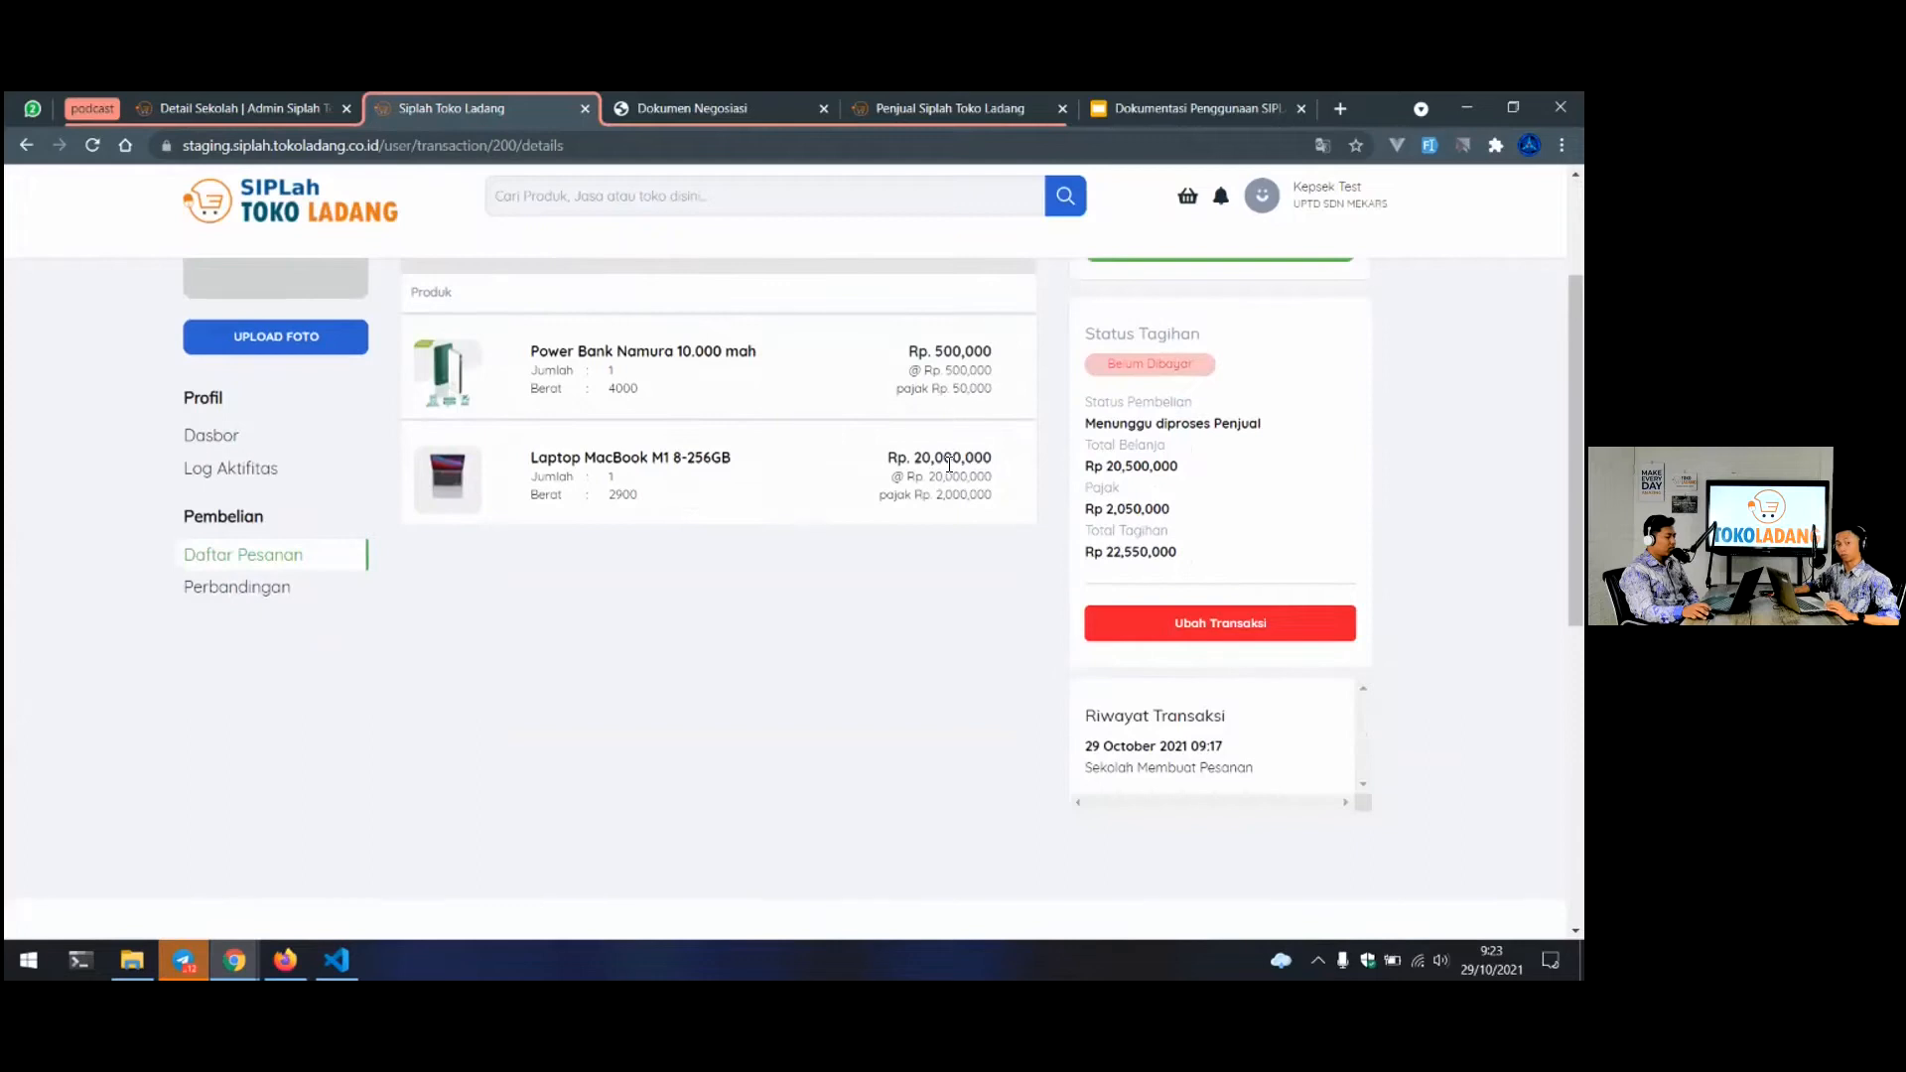
{"action": "scroll", "coordinate": [1004, 489], "scroll_direction": "up", "scroll_amount": 2}
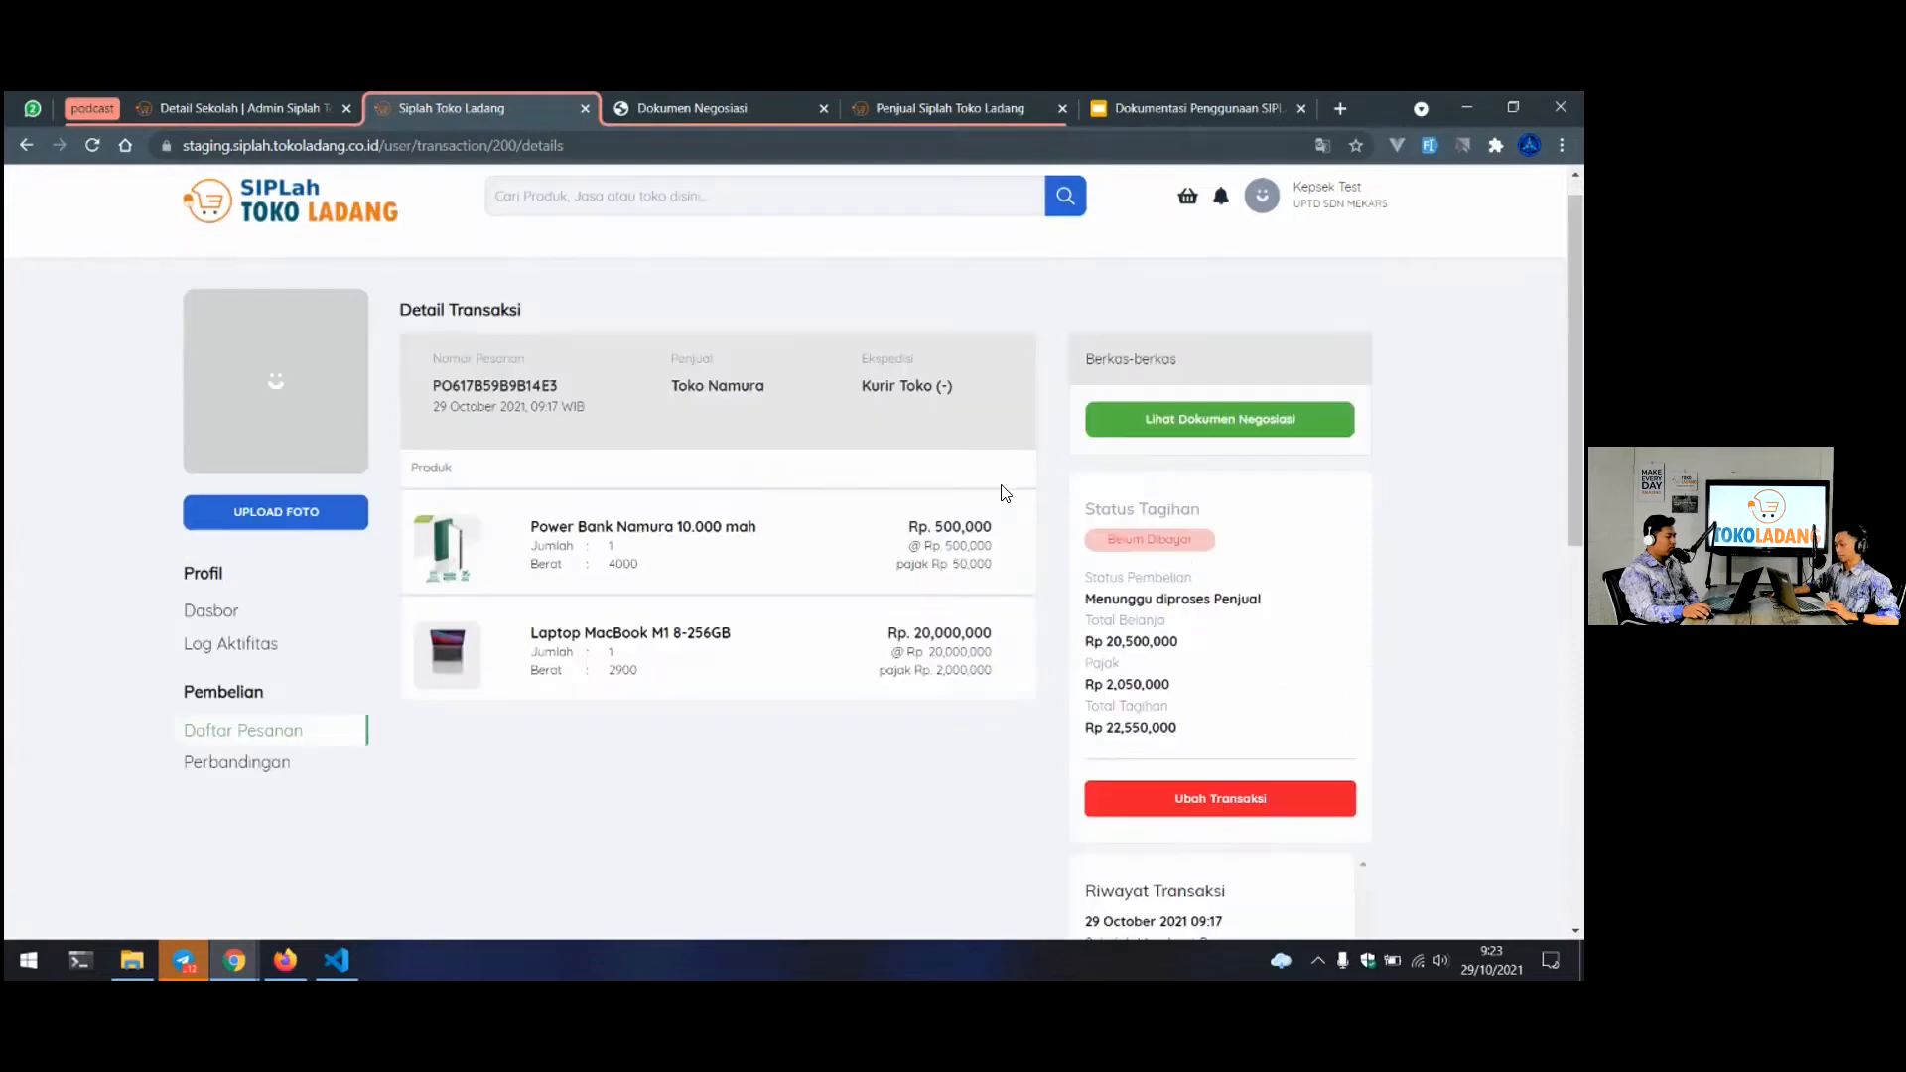
Check Daftar Pesanan under the Nego, Baru and Semua statuses, and refresh the list to update the Toko Namura order
{"action": "left_click", "coordinate": [256, 760]}
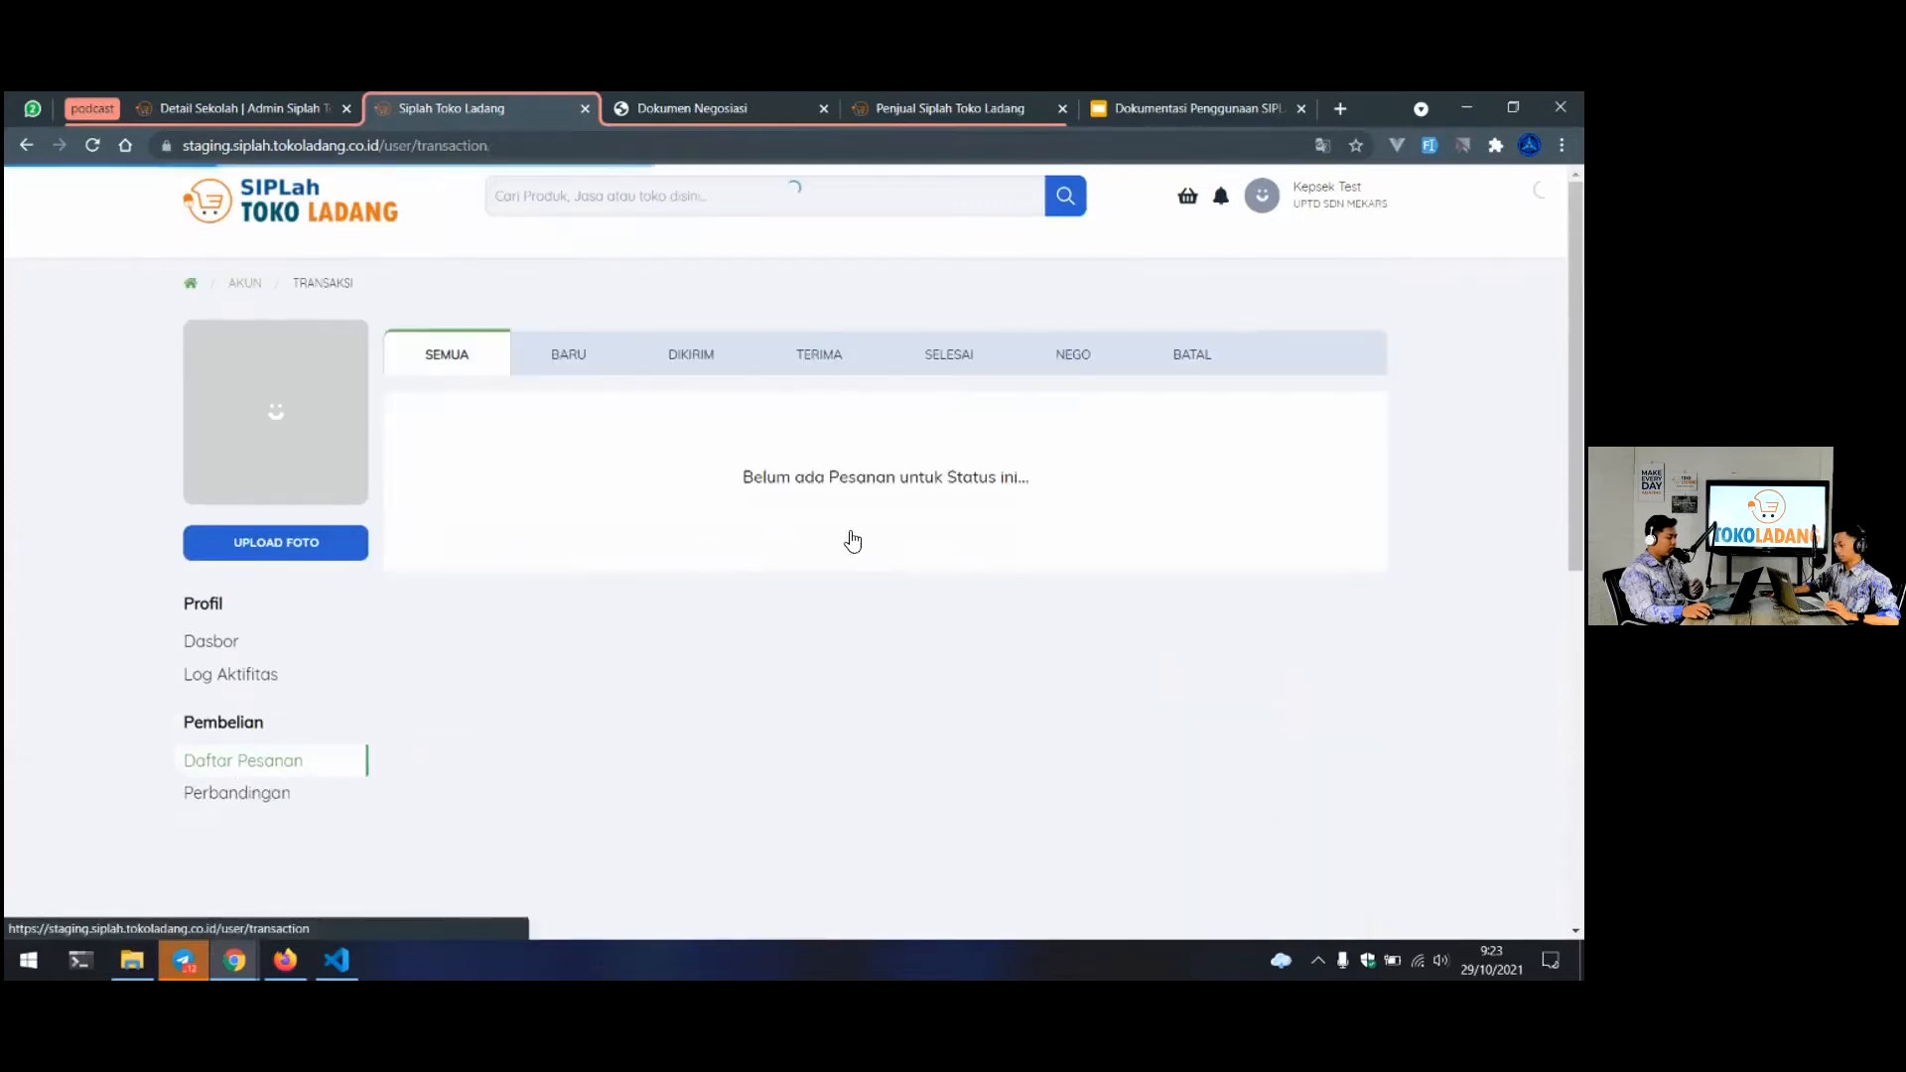
{"action": "left_click", "coordinate": [1075, 359]}
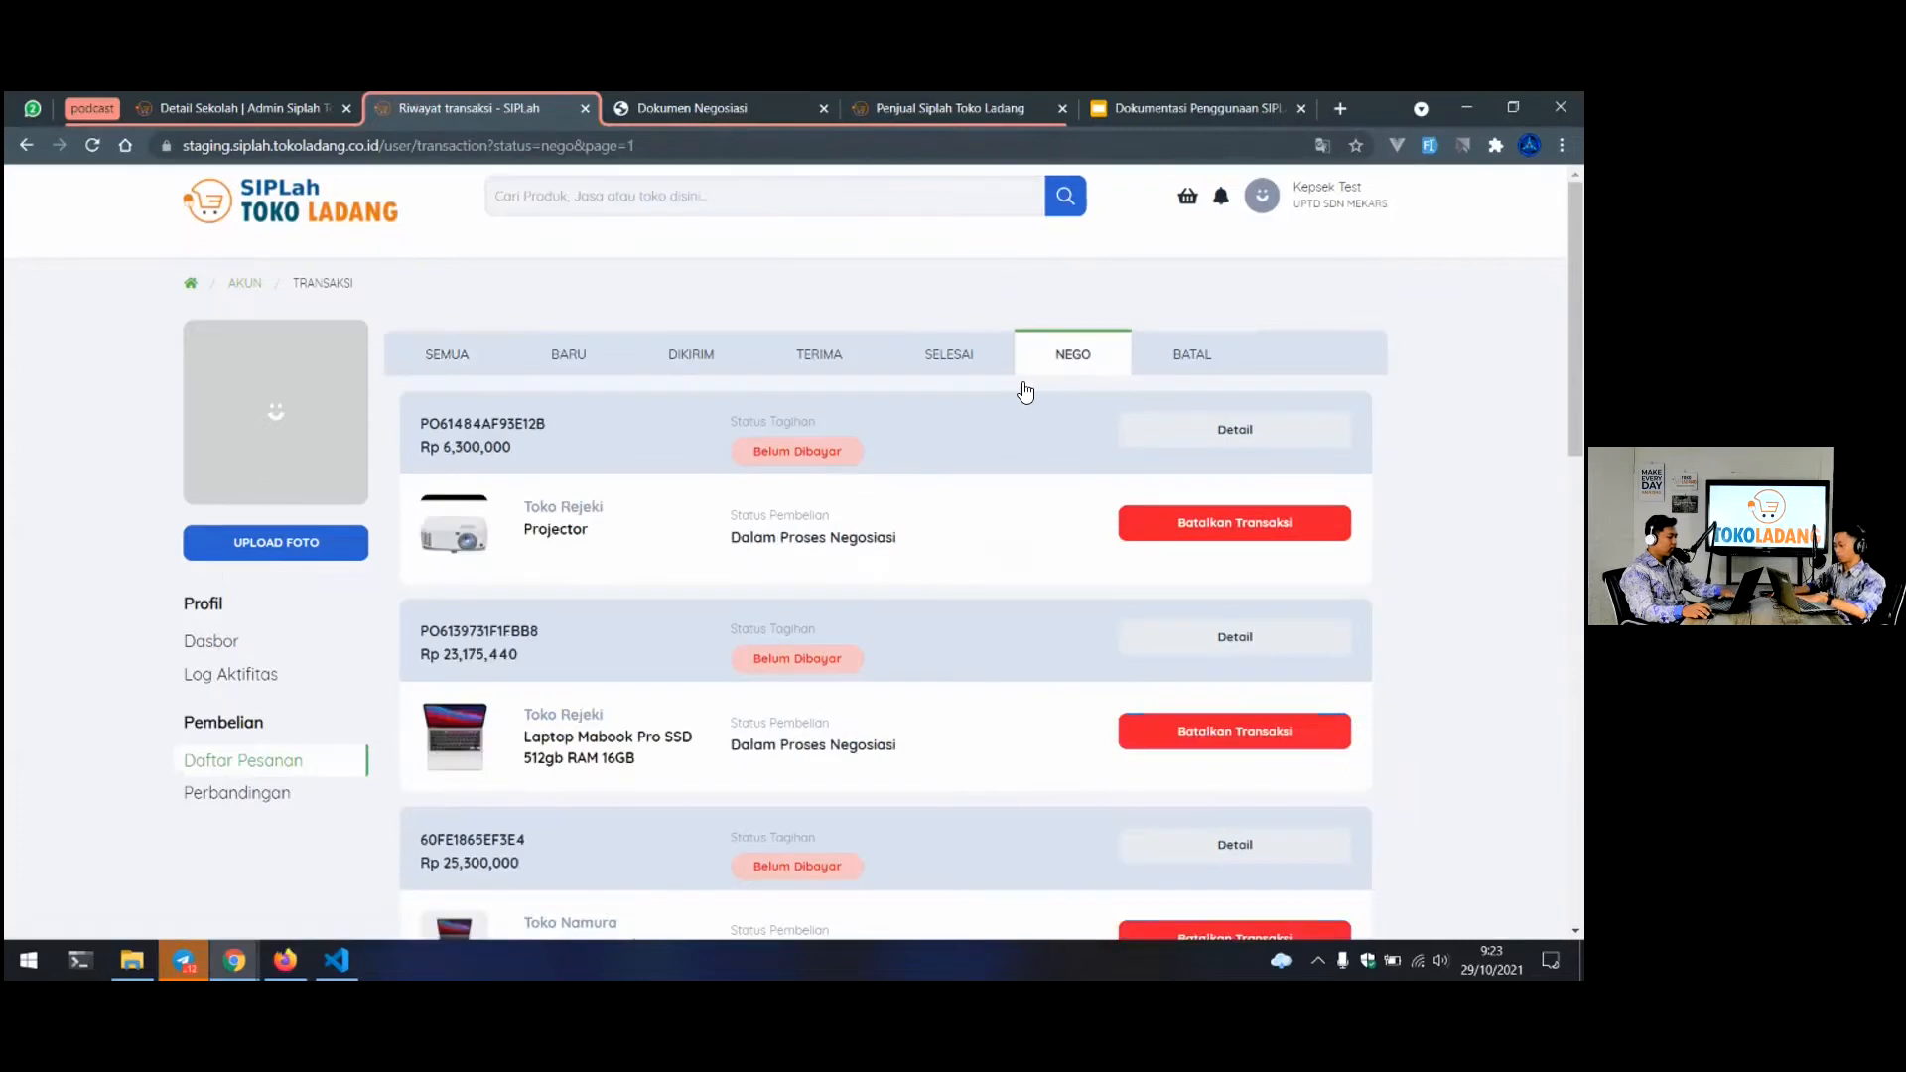
{"action": "left_click", "coordinate": [562, 357]}
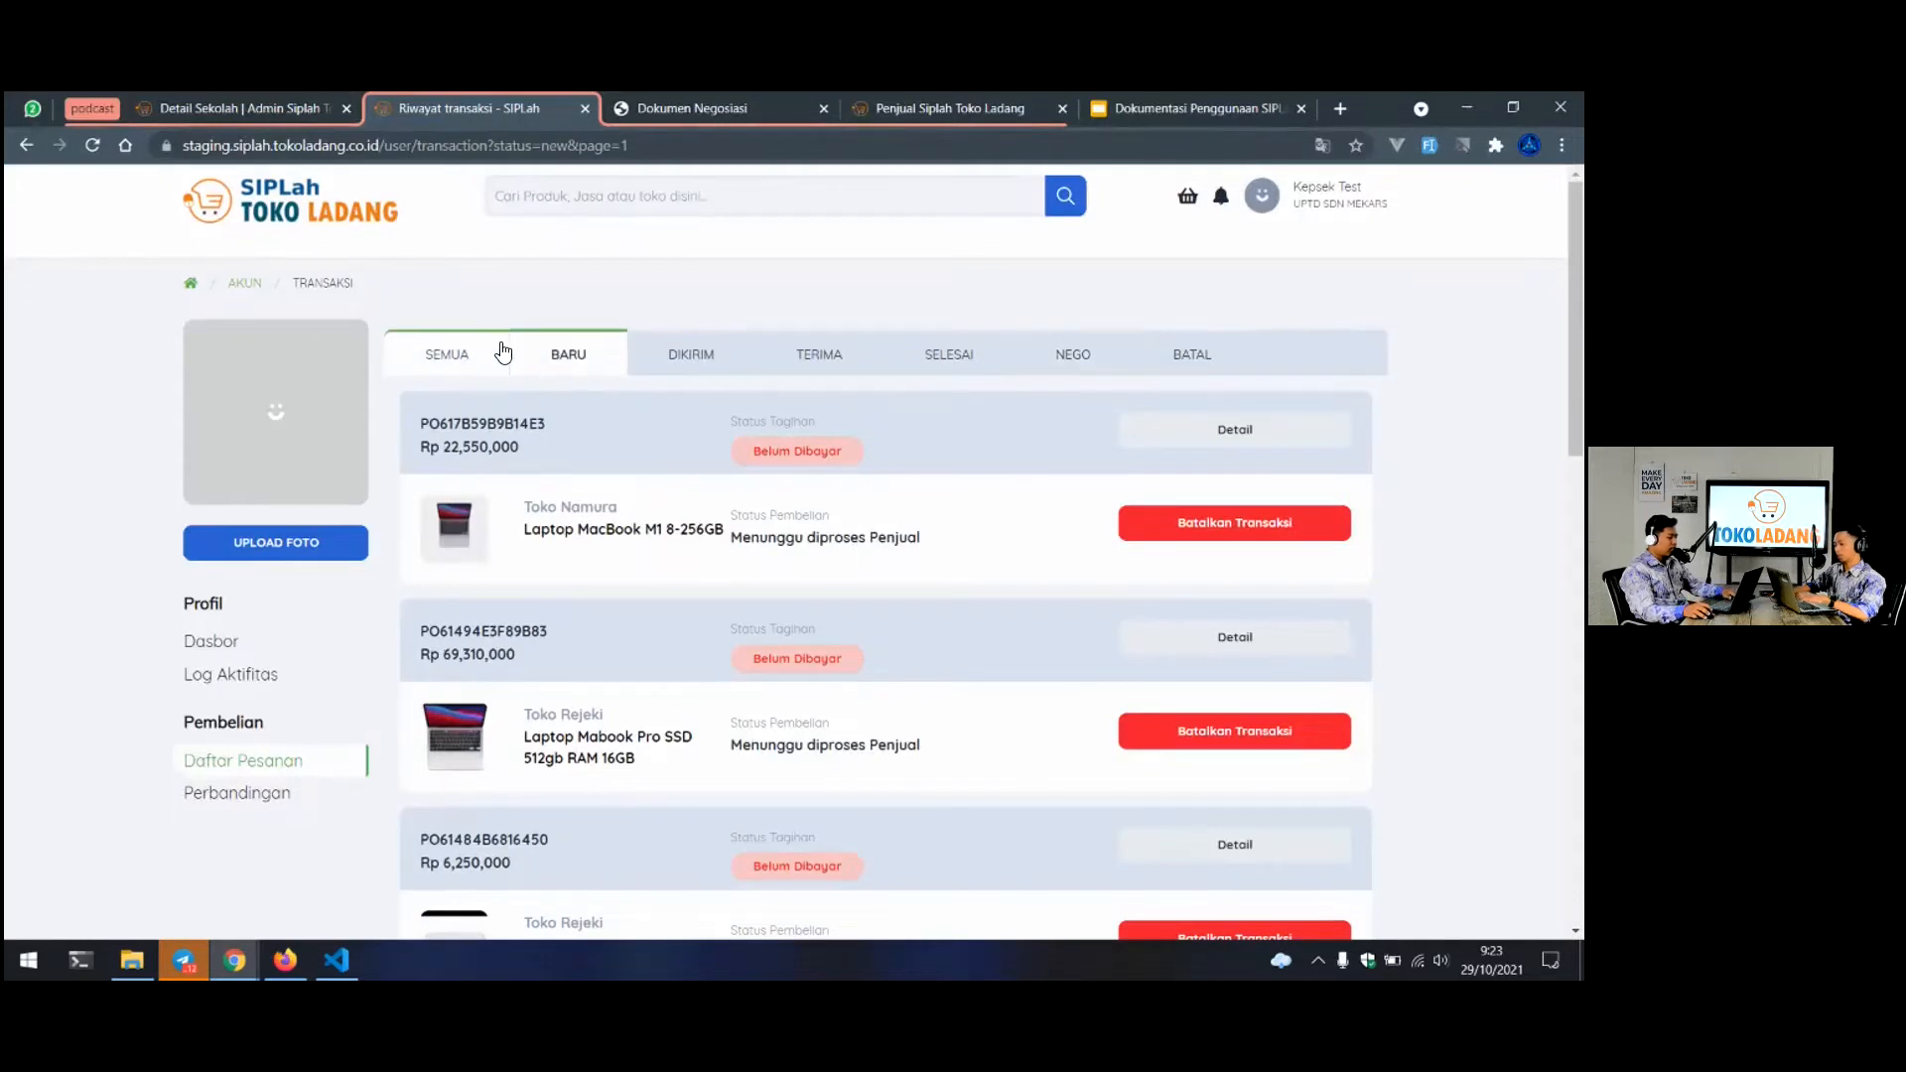
{"action": "left_click", "coordinate": [466, 354]}
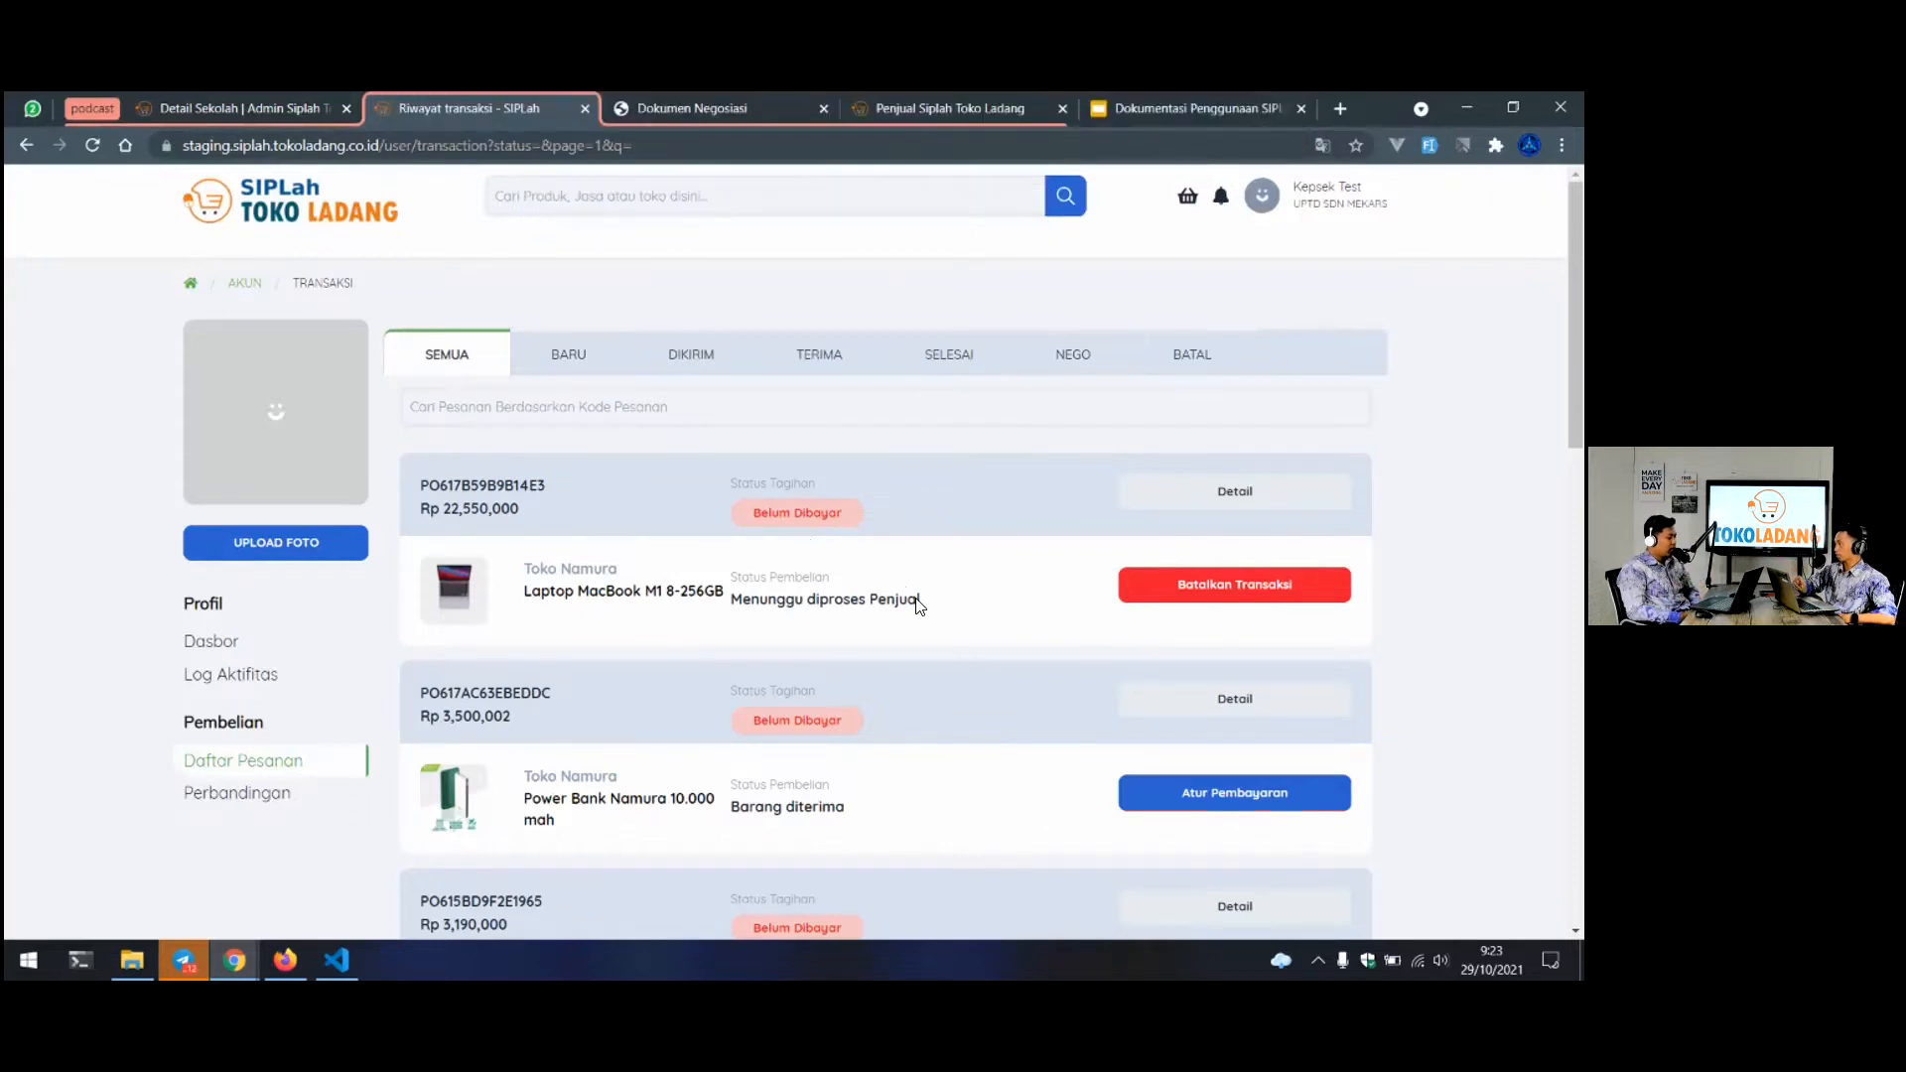
{"action": "key", "text": "F5"}
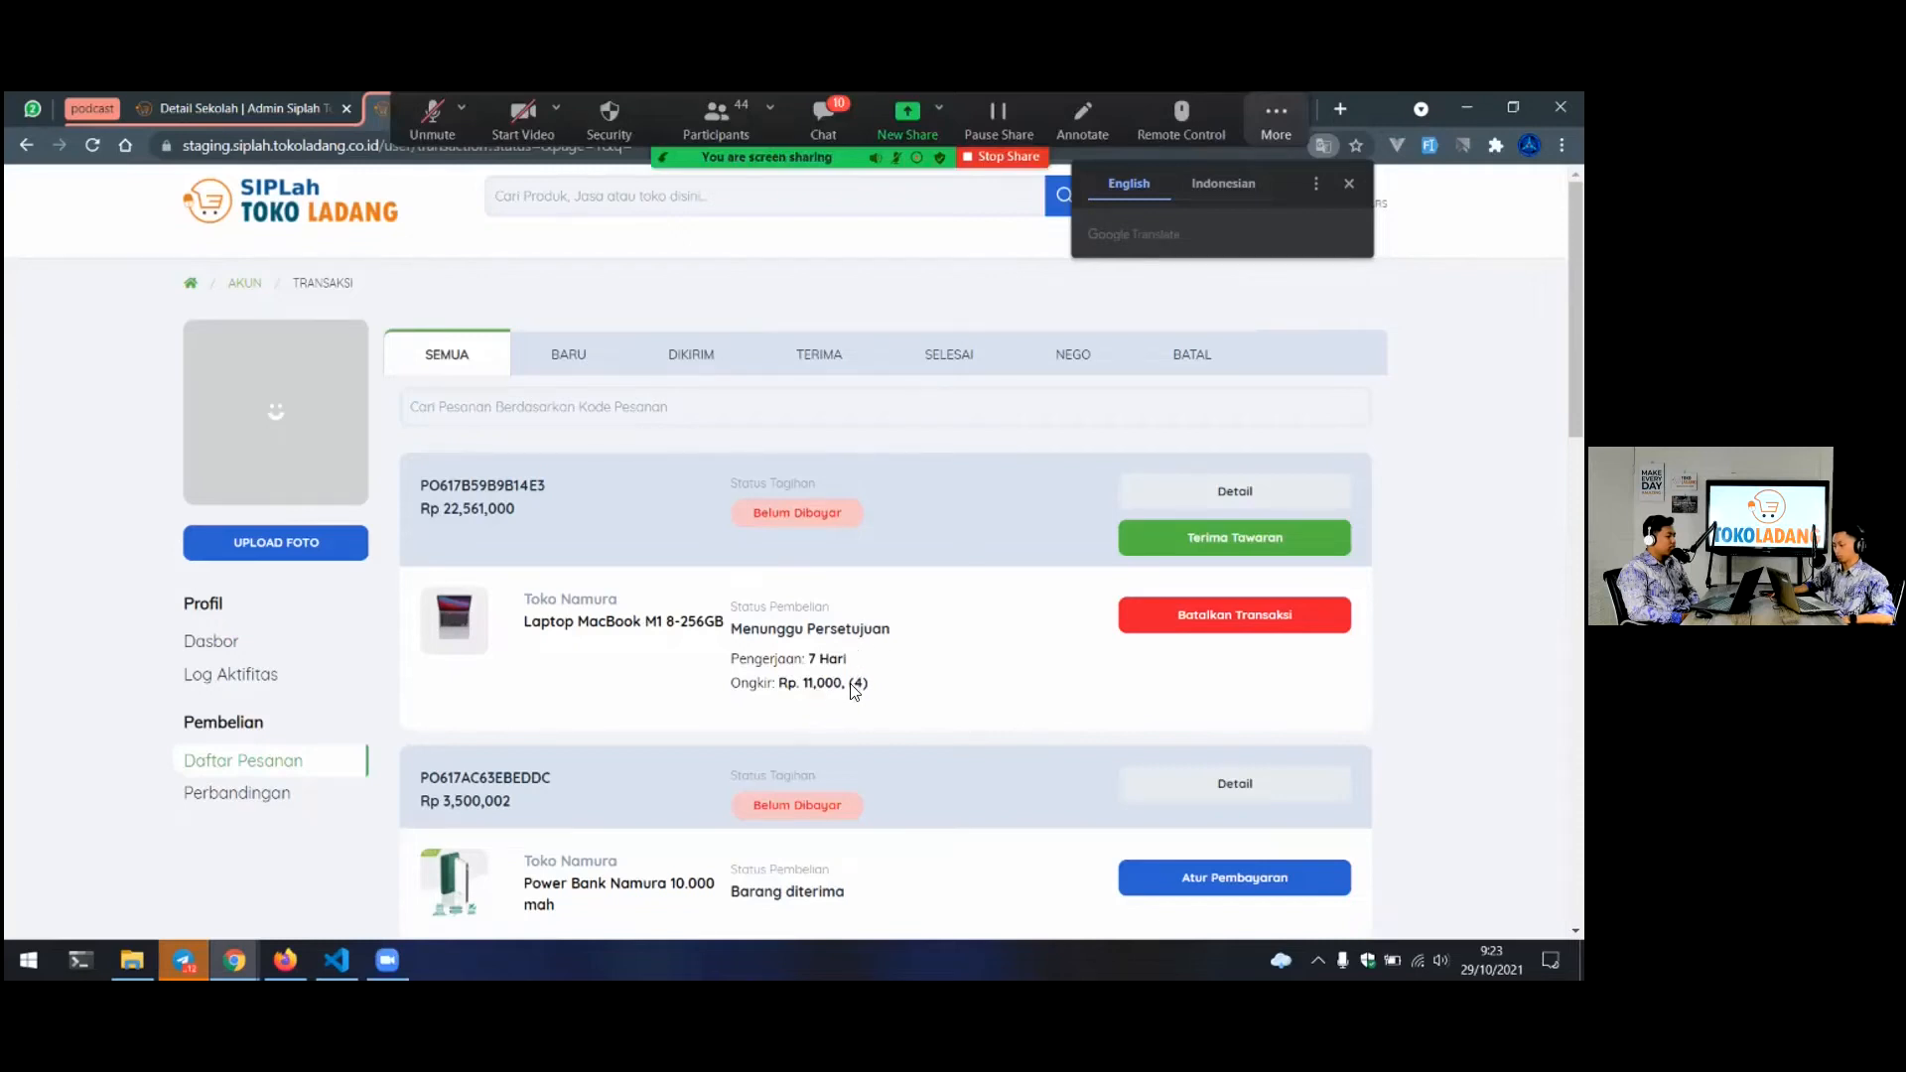
Review the processing time and shipping cost of the Toko Namura MacBook order, and accept the seller's 7-day processing offer
{"action": "left_click_drag", "start_coordinate": [875, 687], "coordinate": [852, 690]}
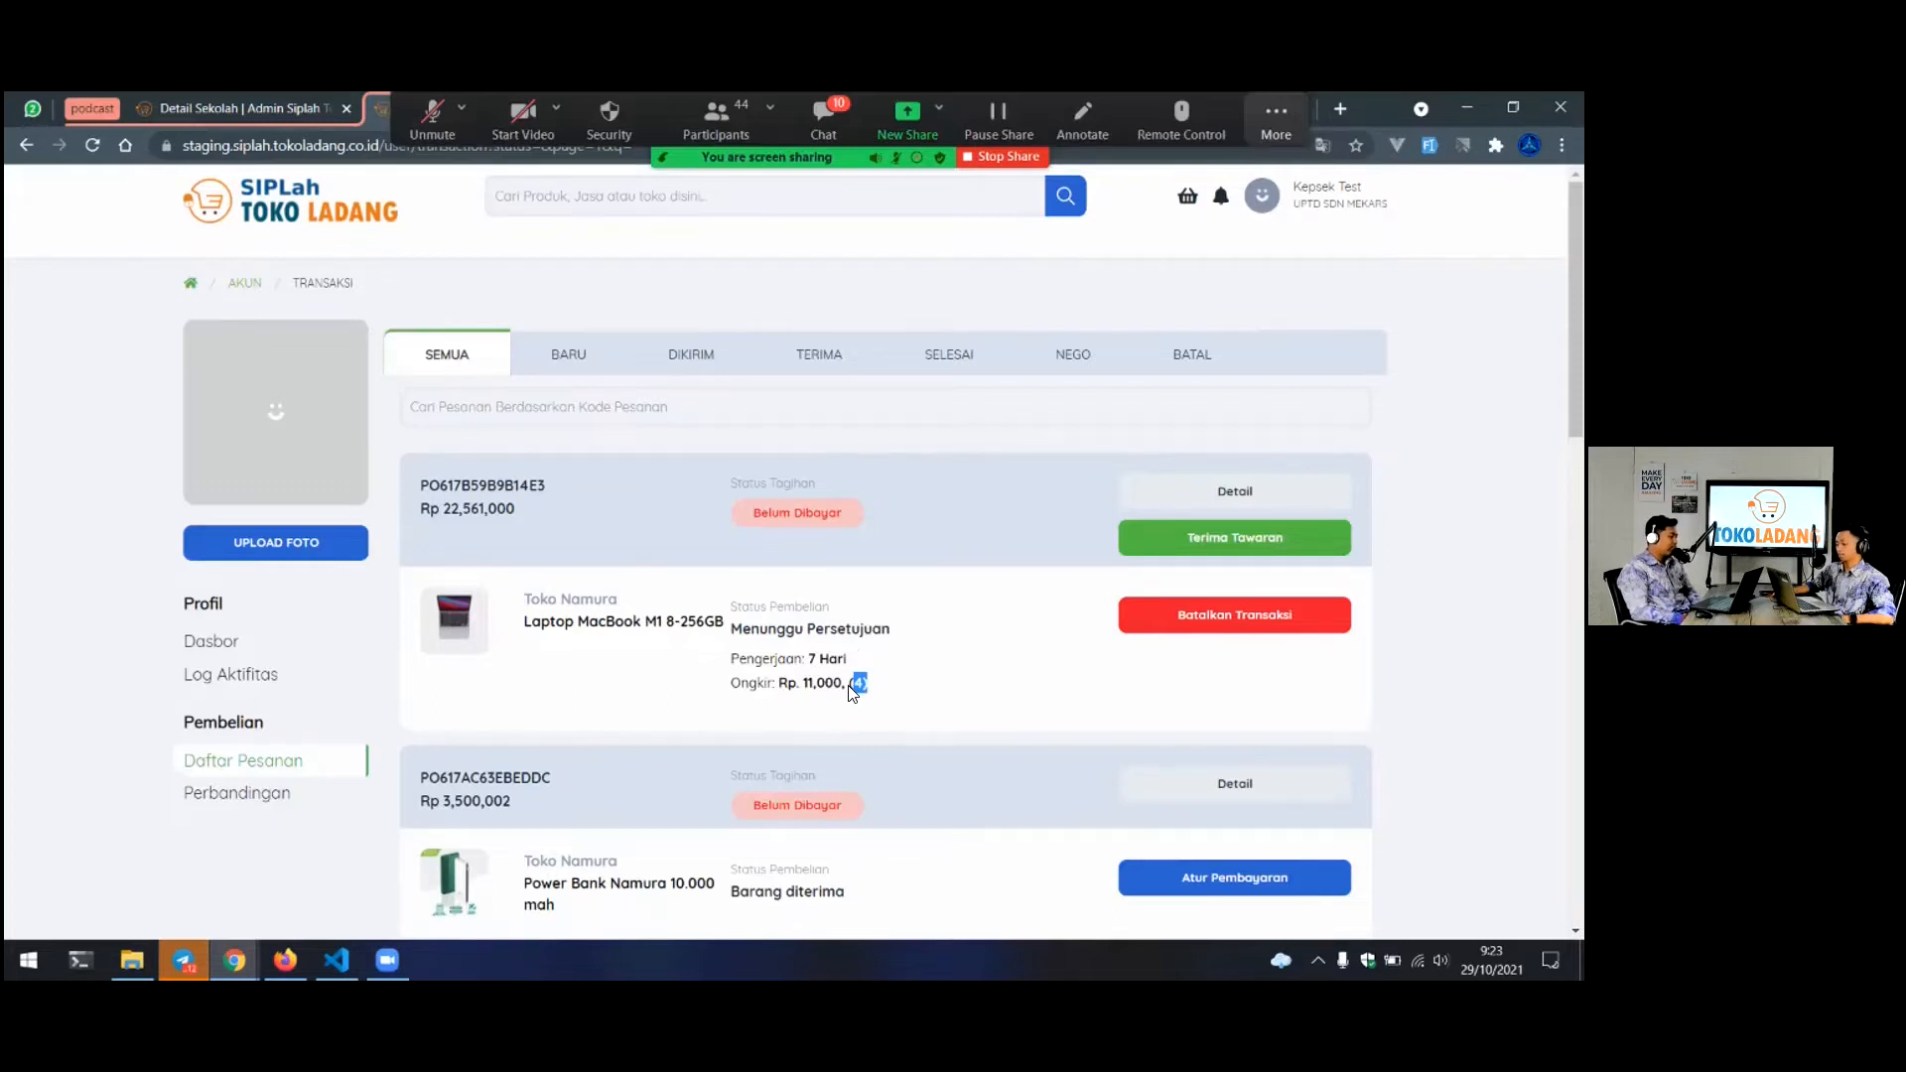
{"action": "left_click", "coordinate": [818, 657]}
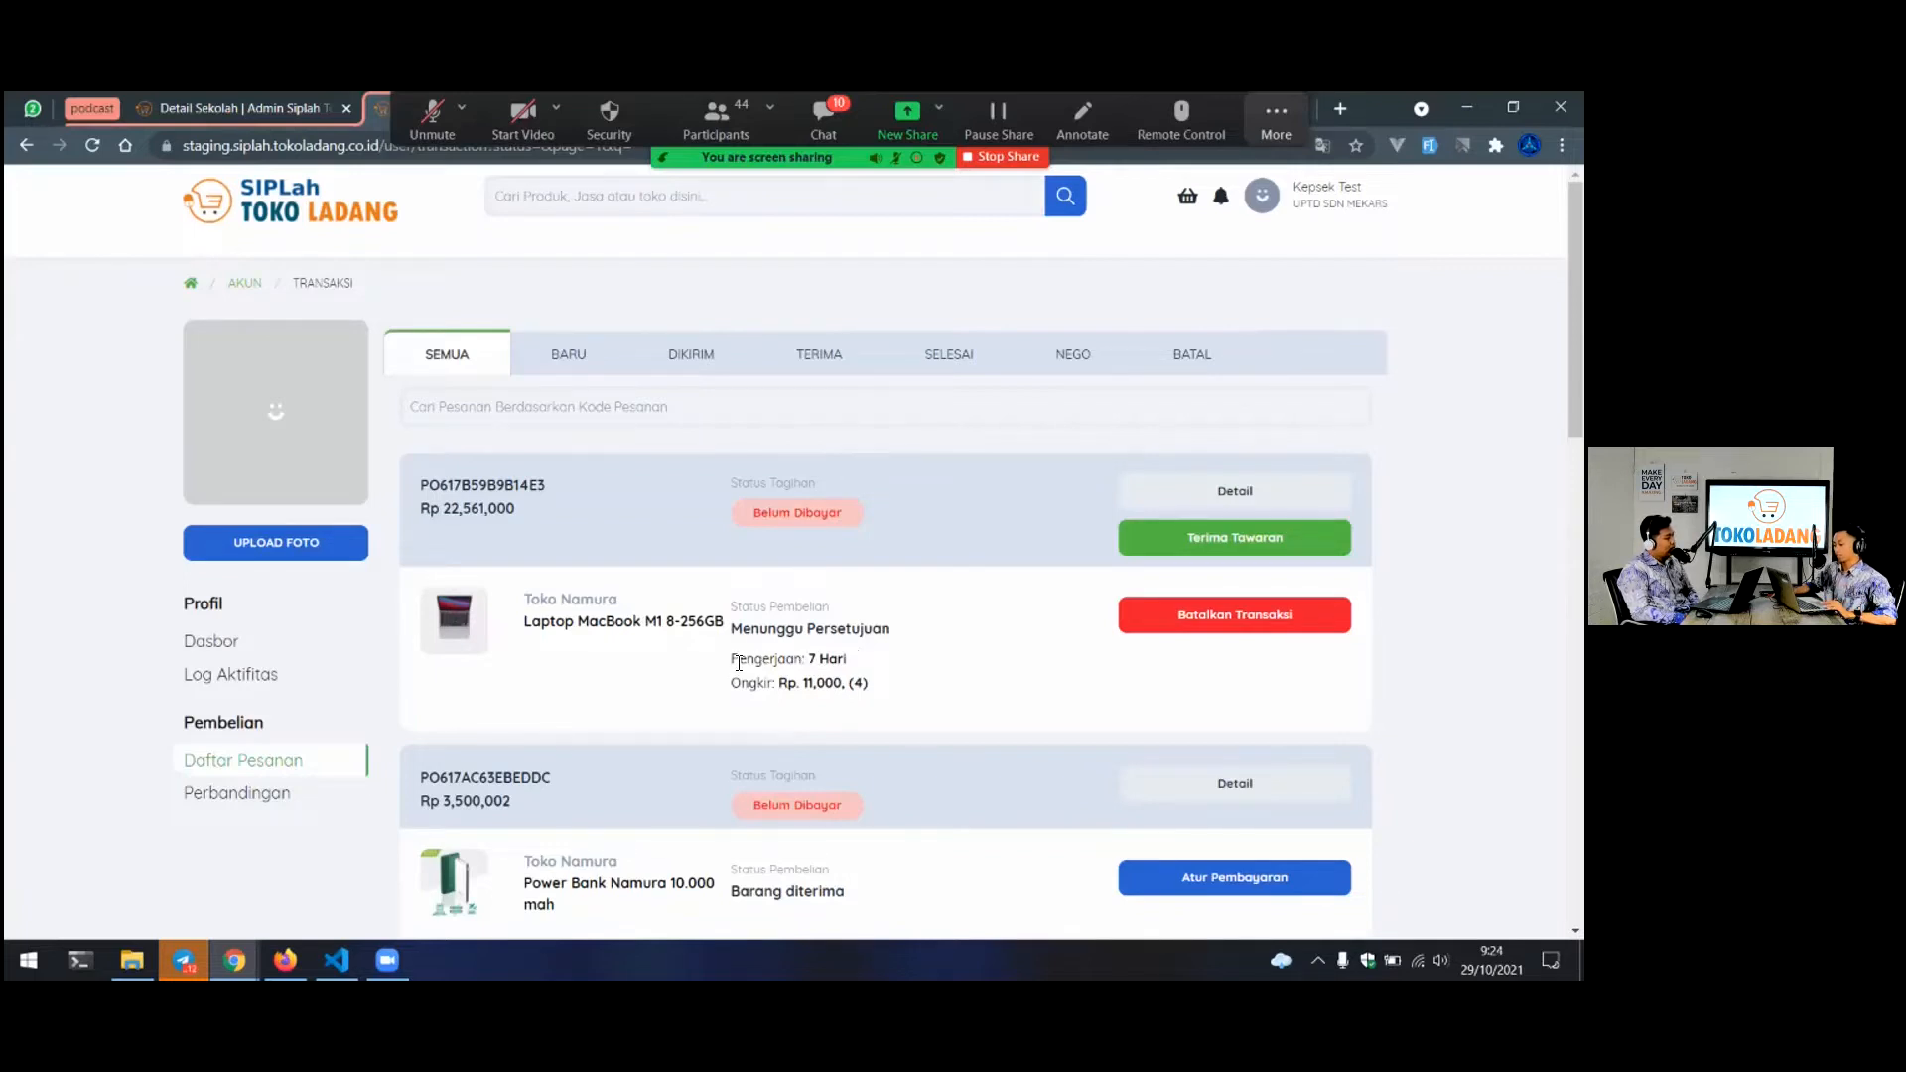
{"action": "triple_click", "coordinate": [851, 666]}
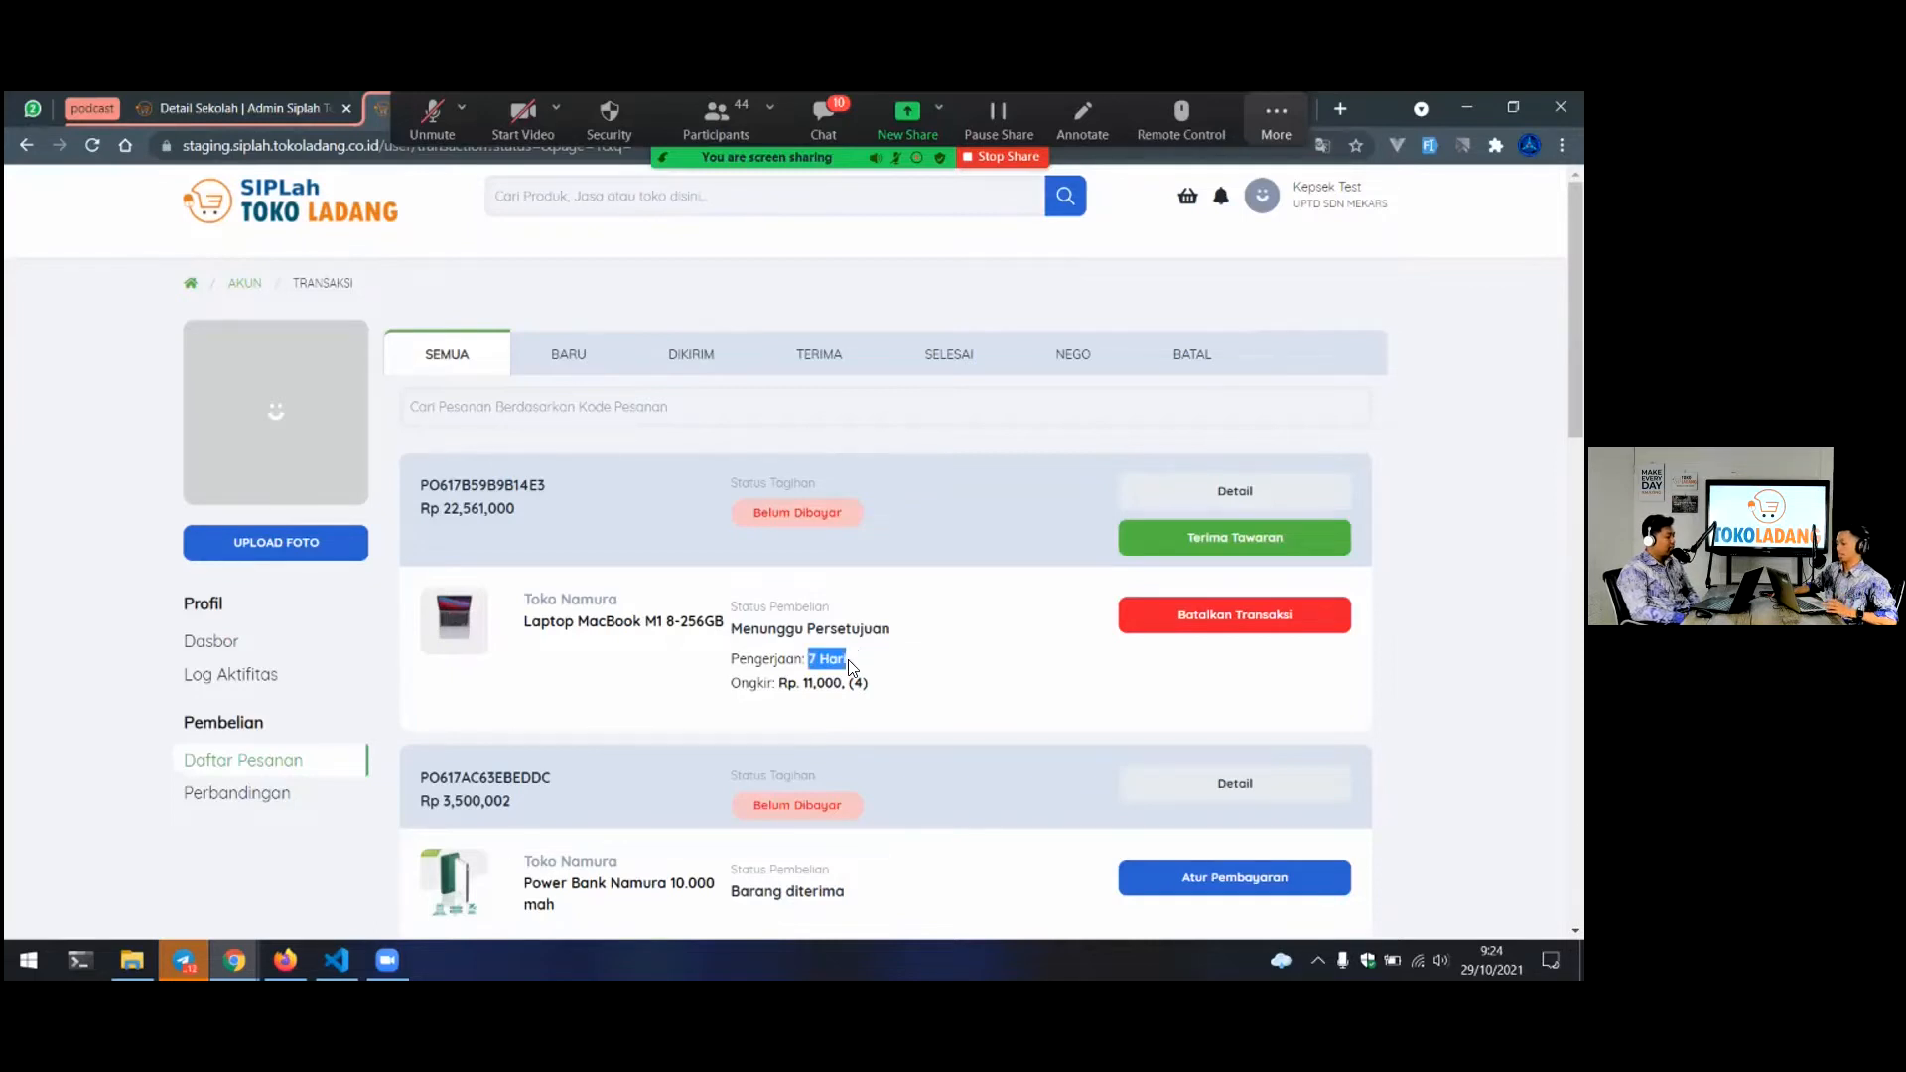
{"action": "double_click", "coordinate": [855, 683]}
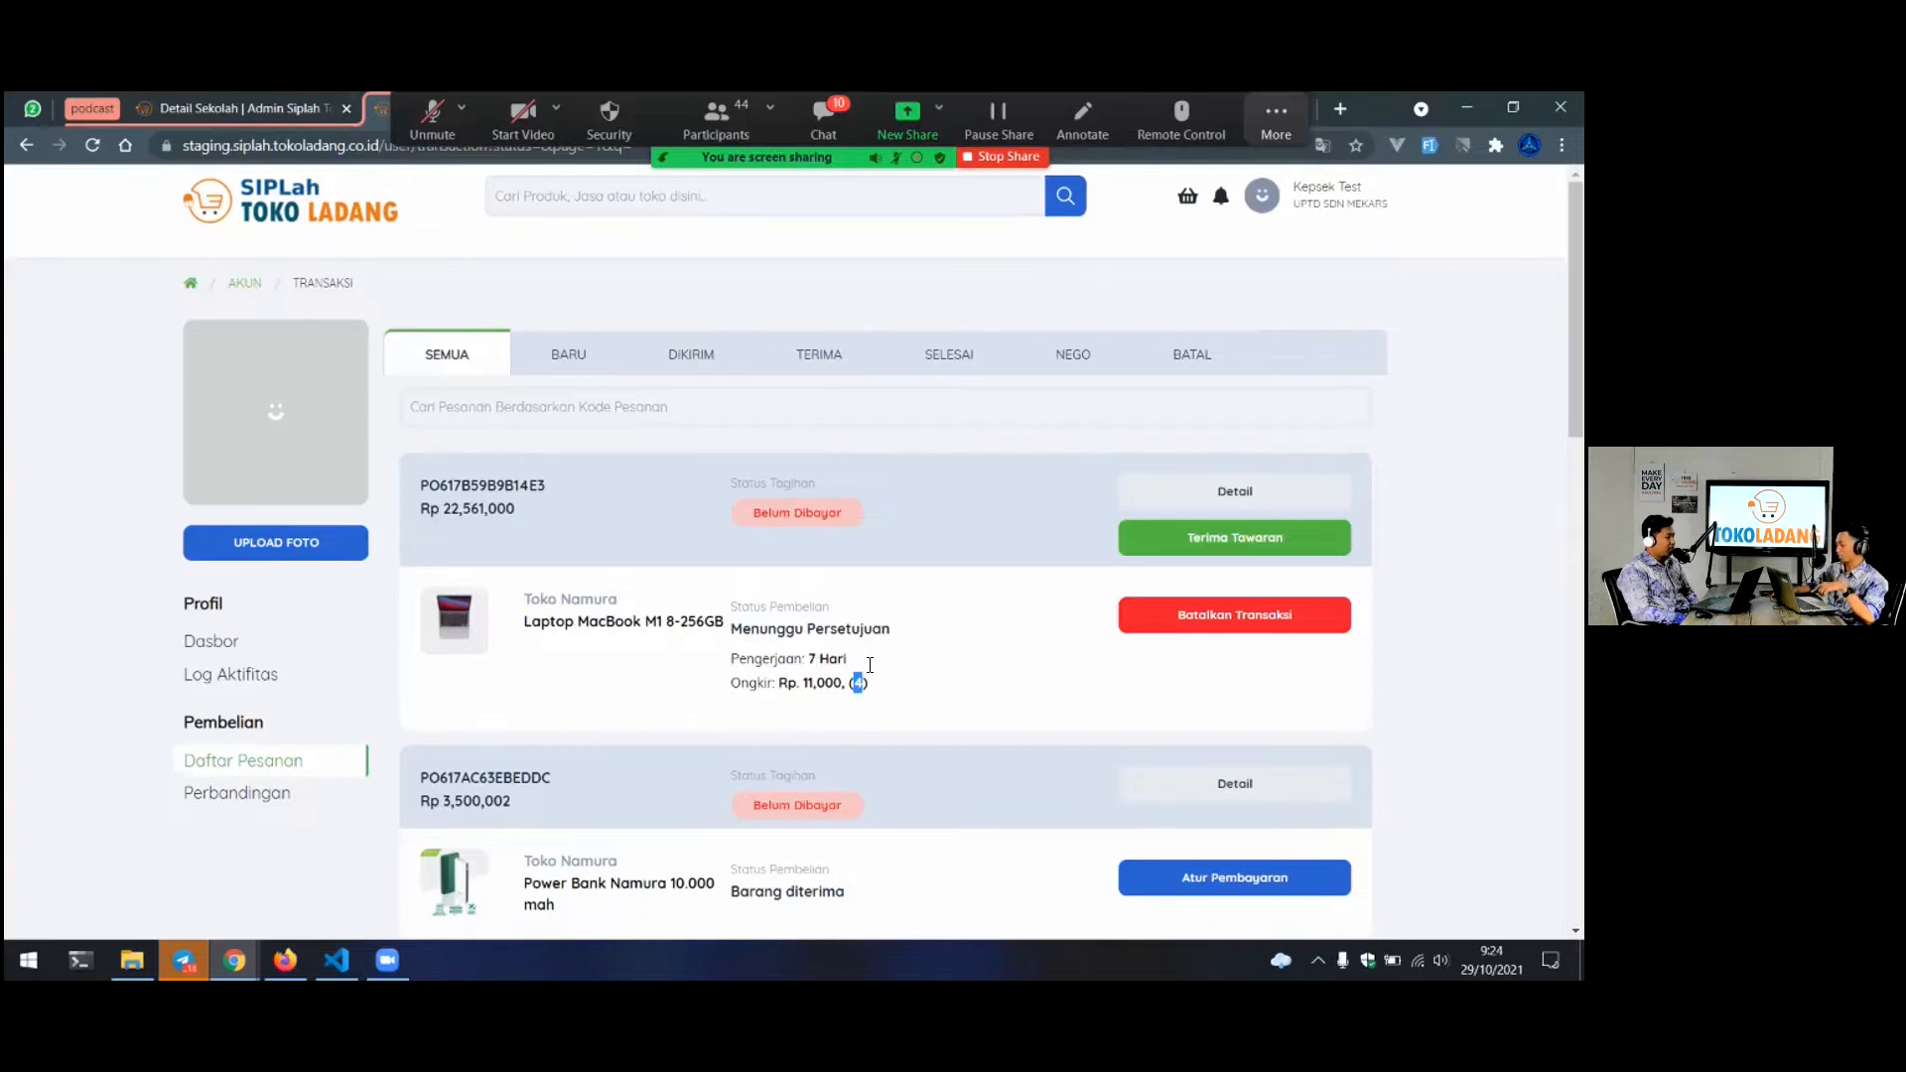
{"action": "left_click", "coordinate": [871, 684]}
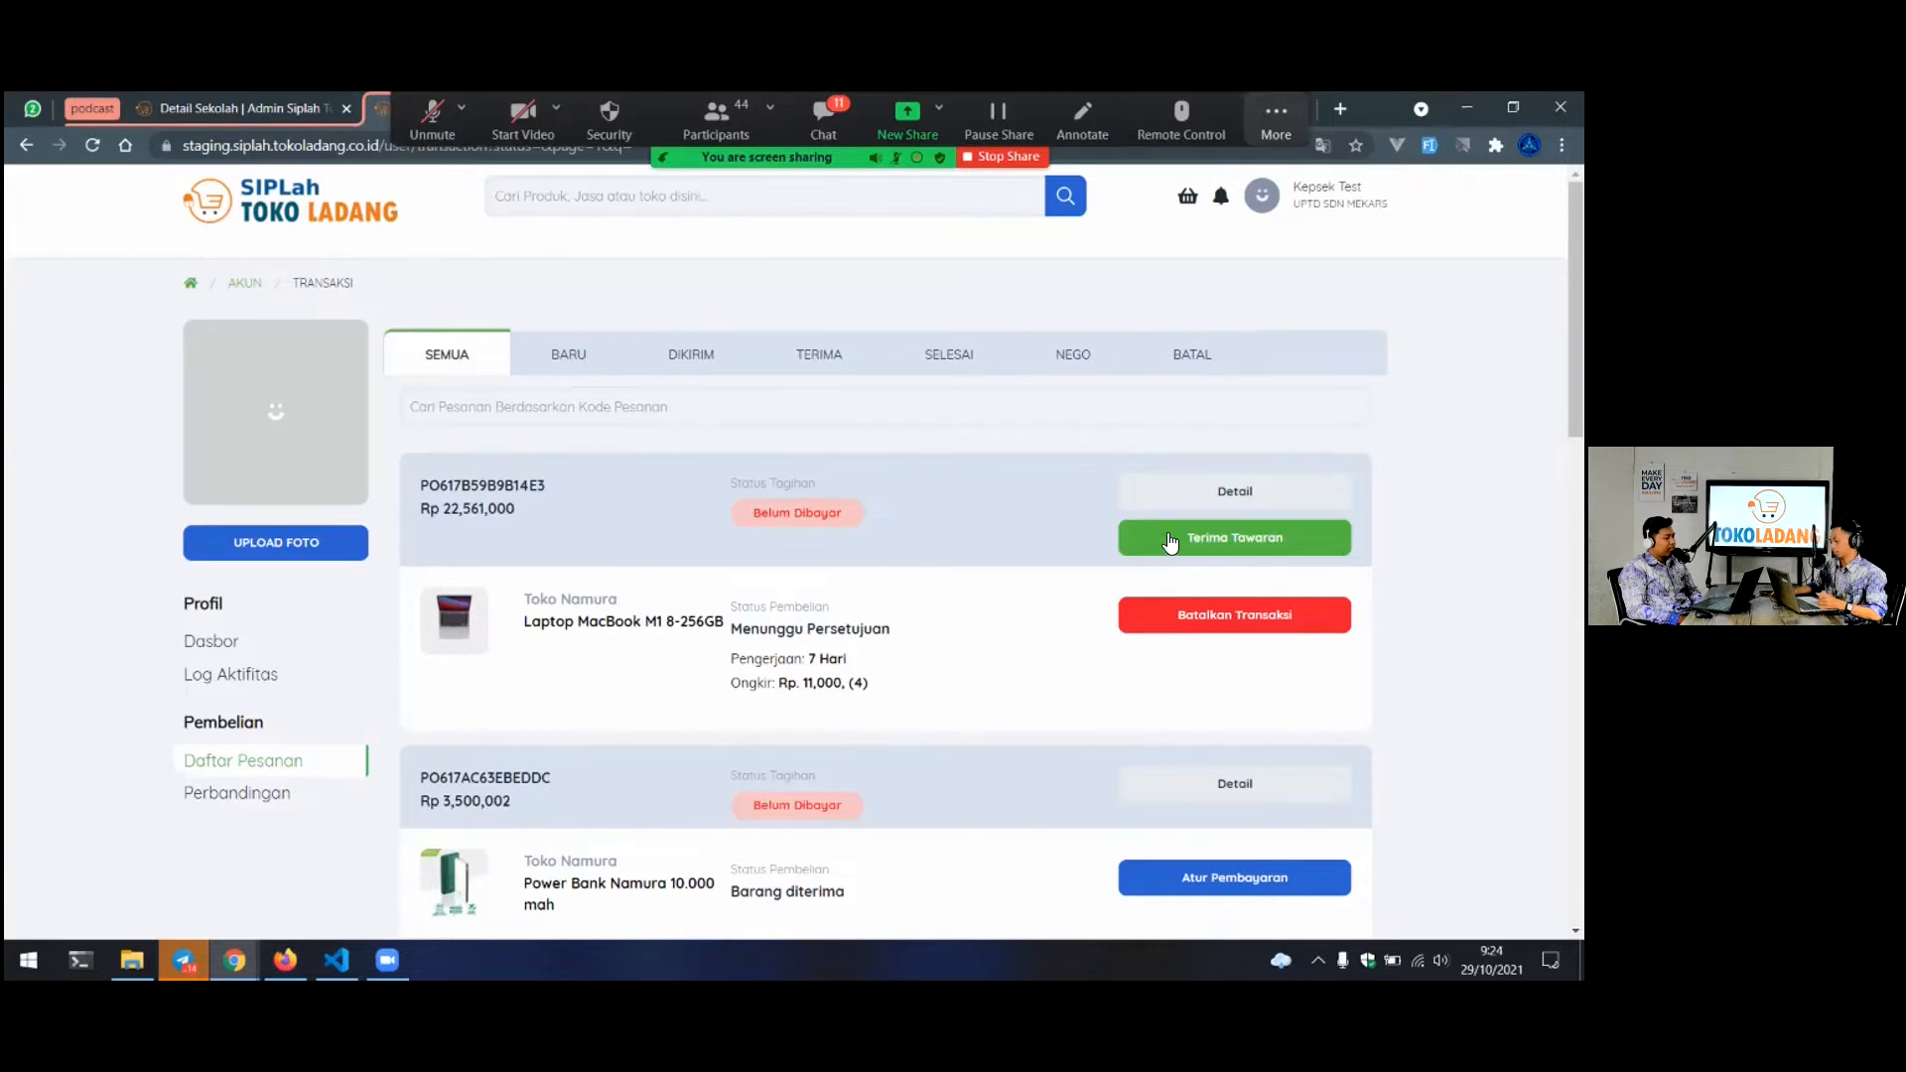
{"action": "left_click", "coordinate": [1170, 542]}
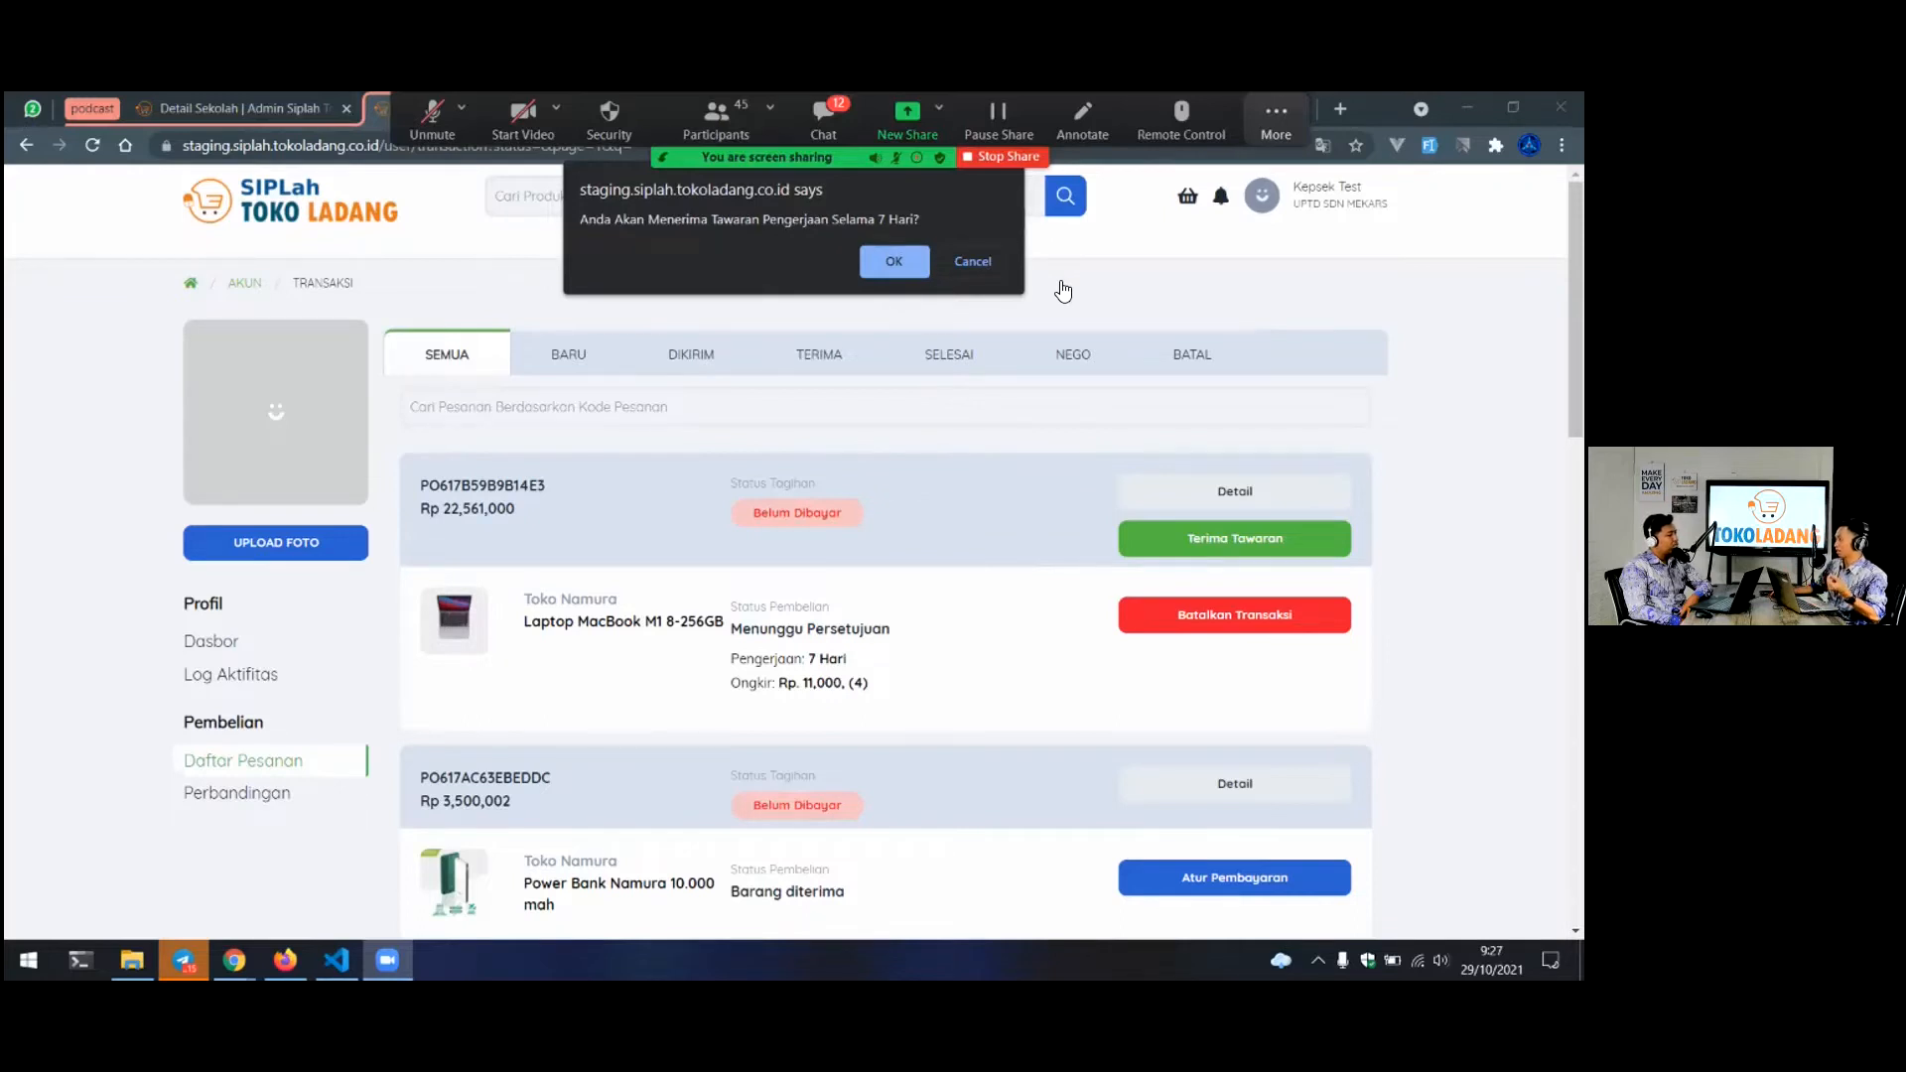
{"action": "left_click", "coordinate": [899, 263]}
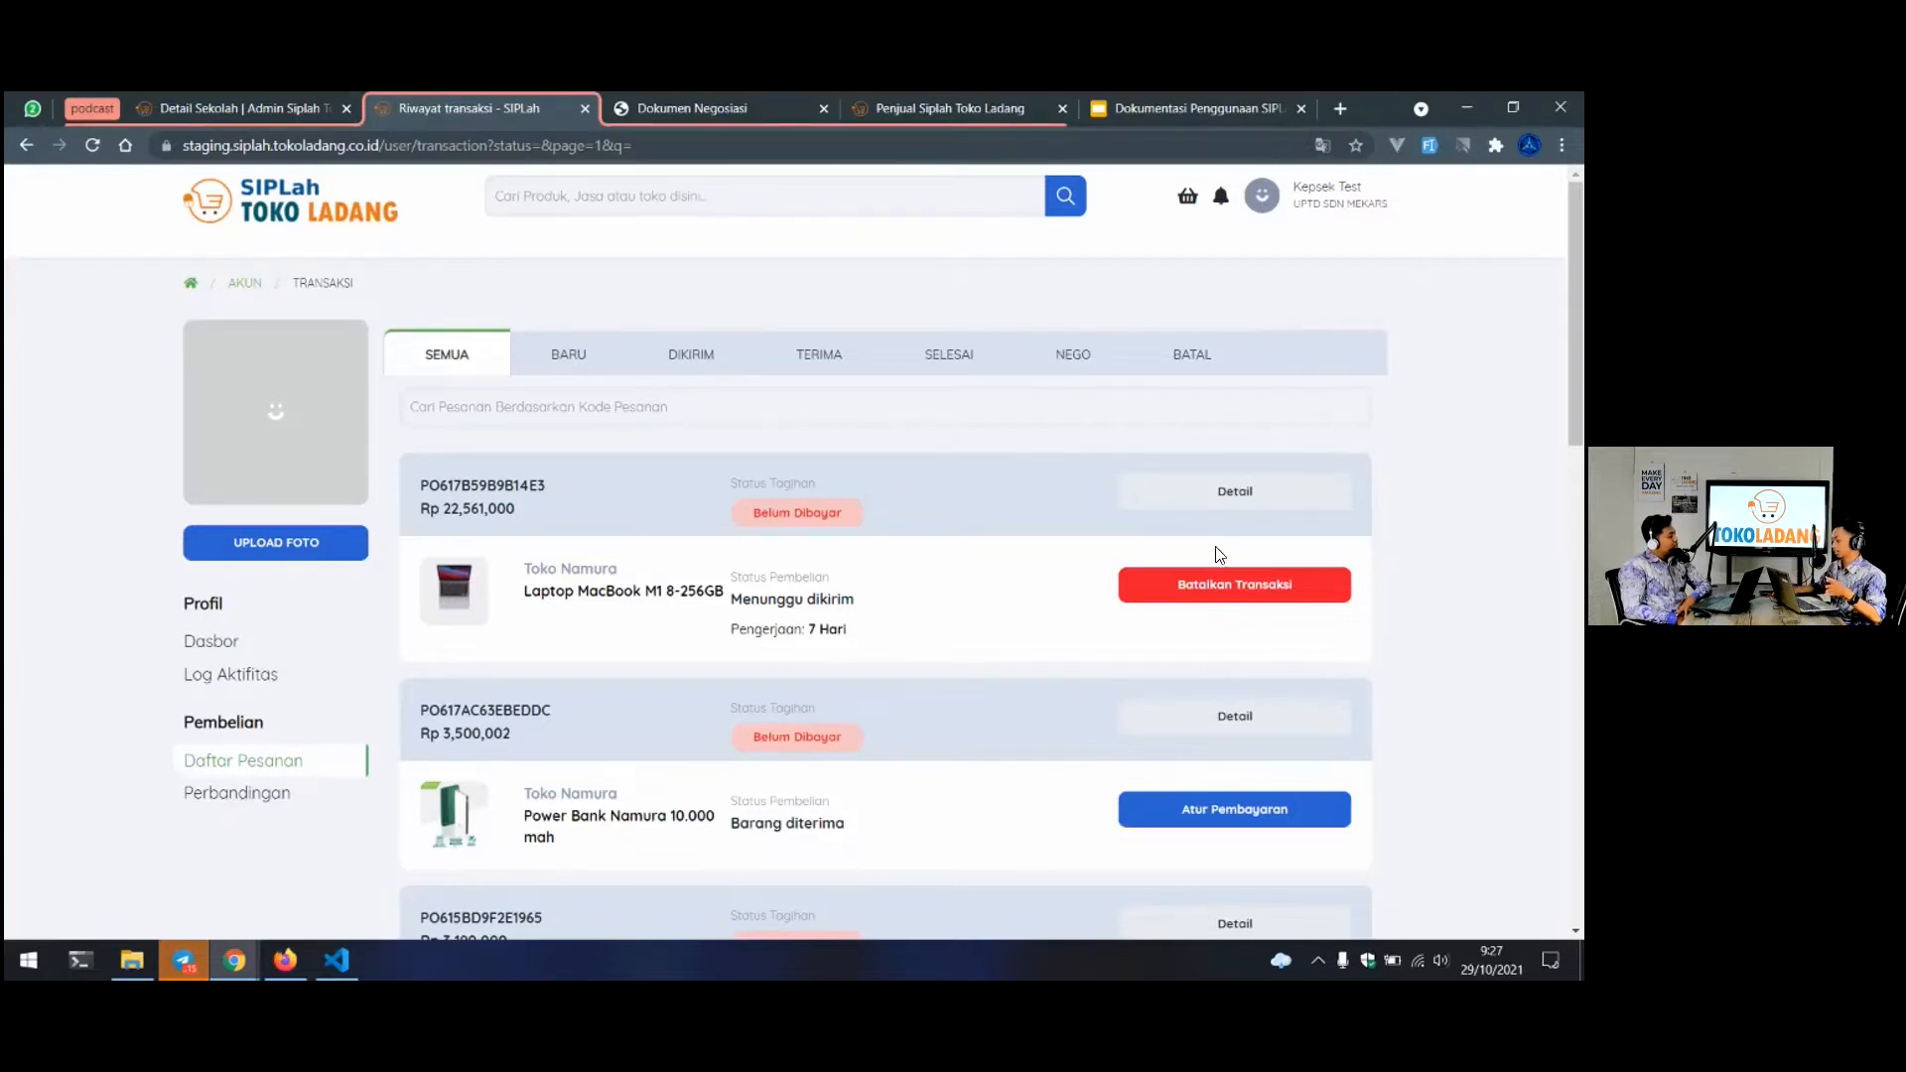
Open the accepted order's details, examine its Surat Pesanan purchase order document, and return to the transaction details
{"action": "left_click", "coordinate": [1230, 496]}
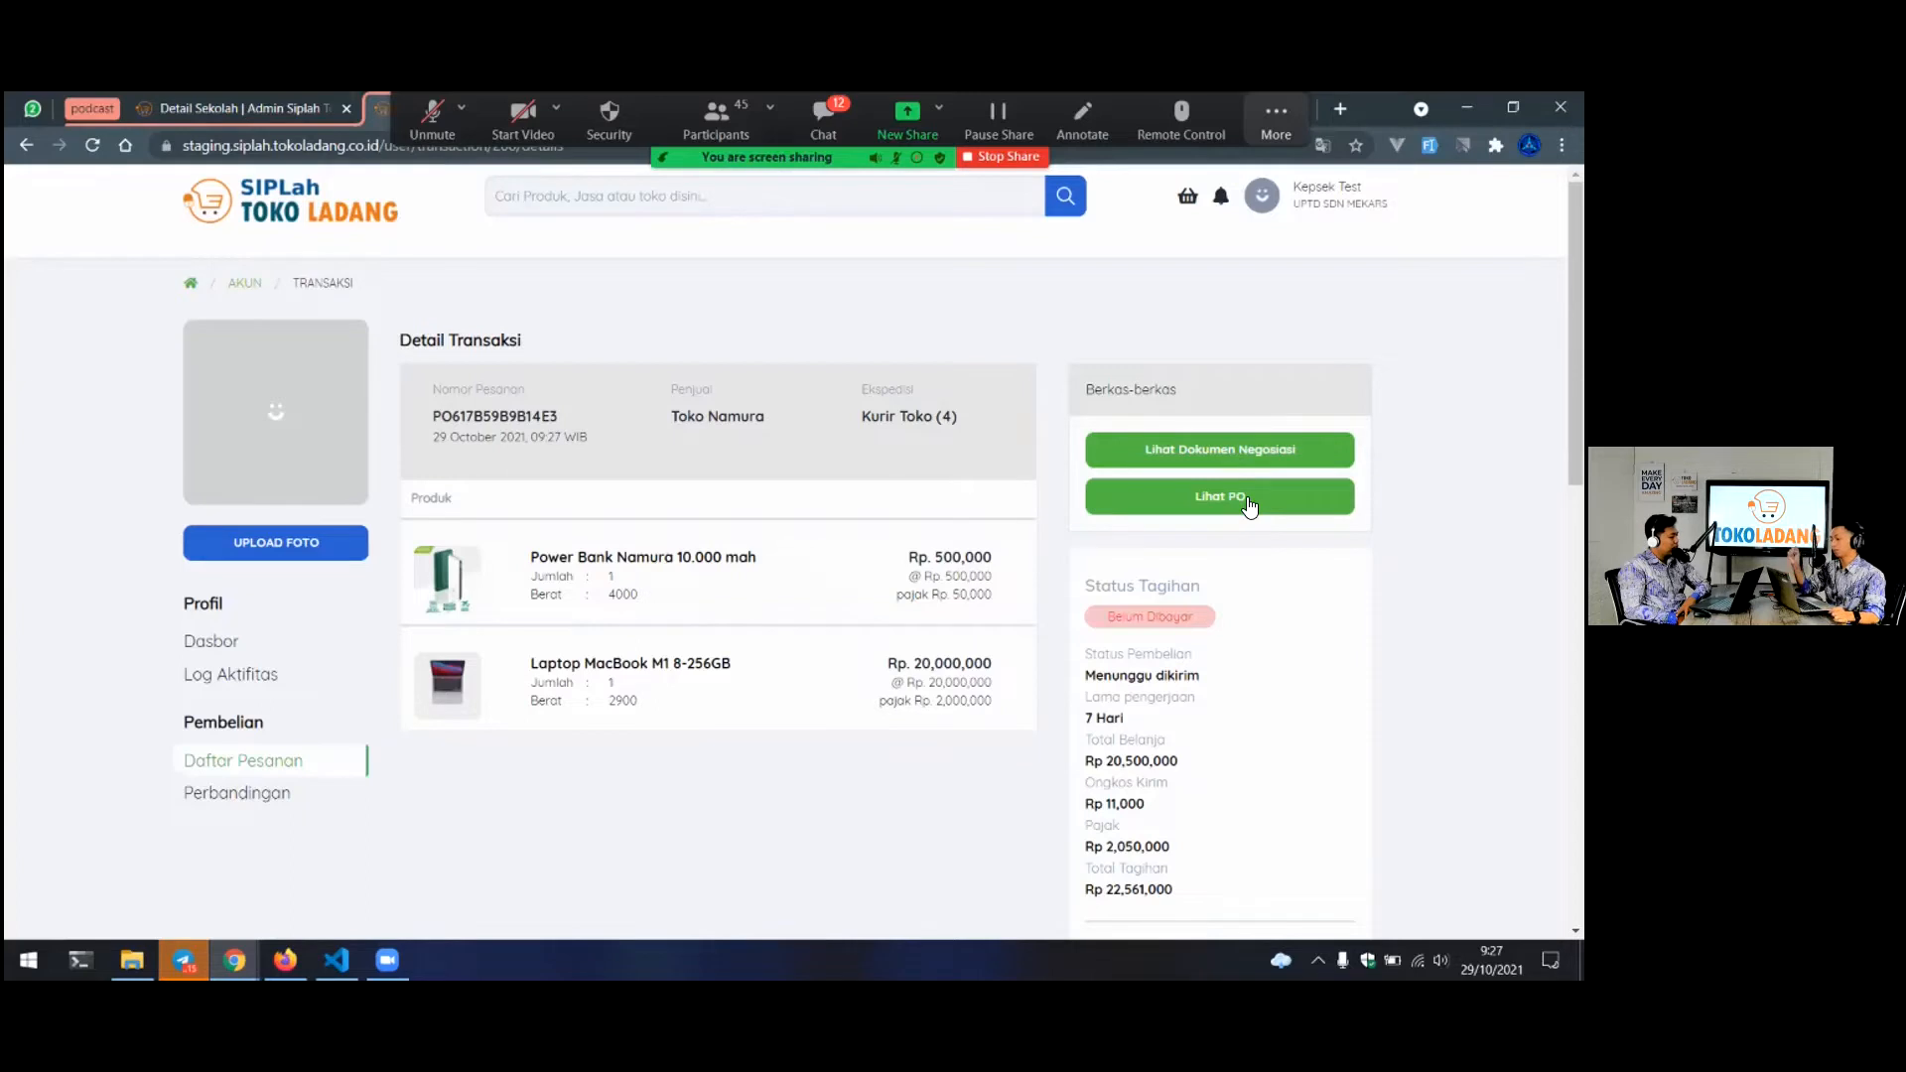
{"action": "left_click", "coordinate": [1245, 500]}
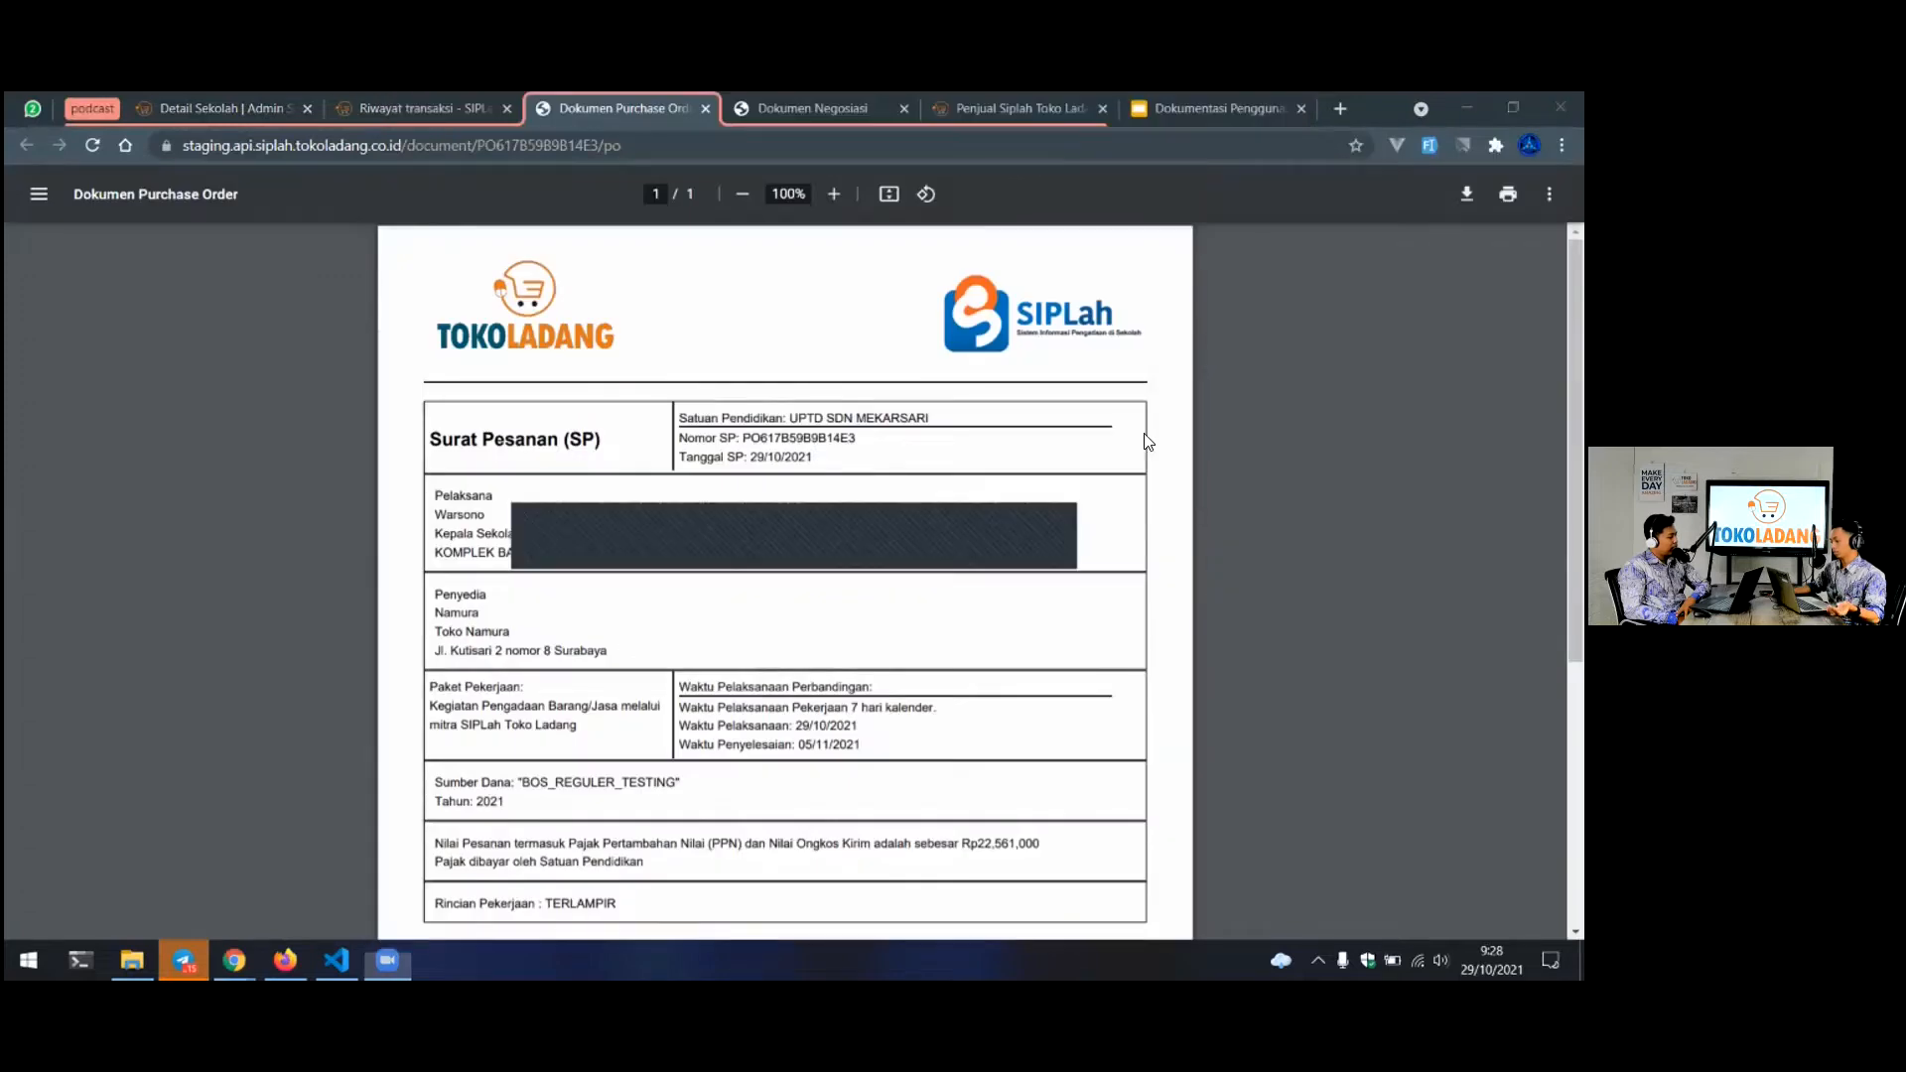
{"action": "scroll", "coordinate": [1146, 440], "scroll_direction": "down", "scroll_amount": 5}
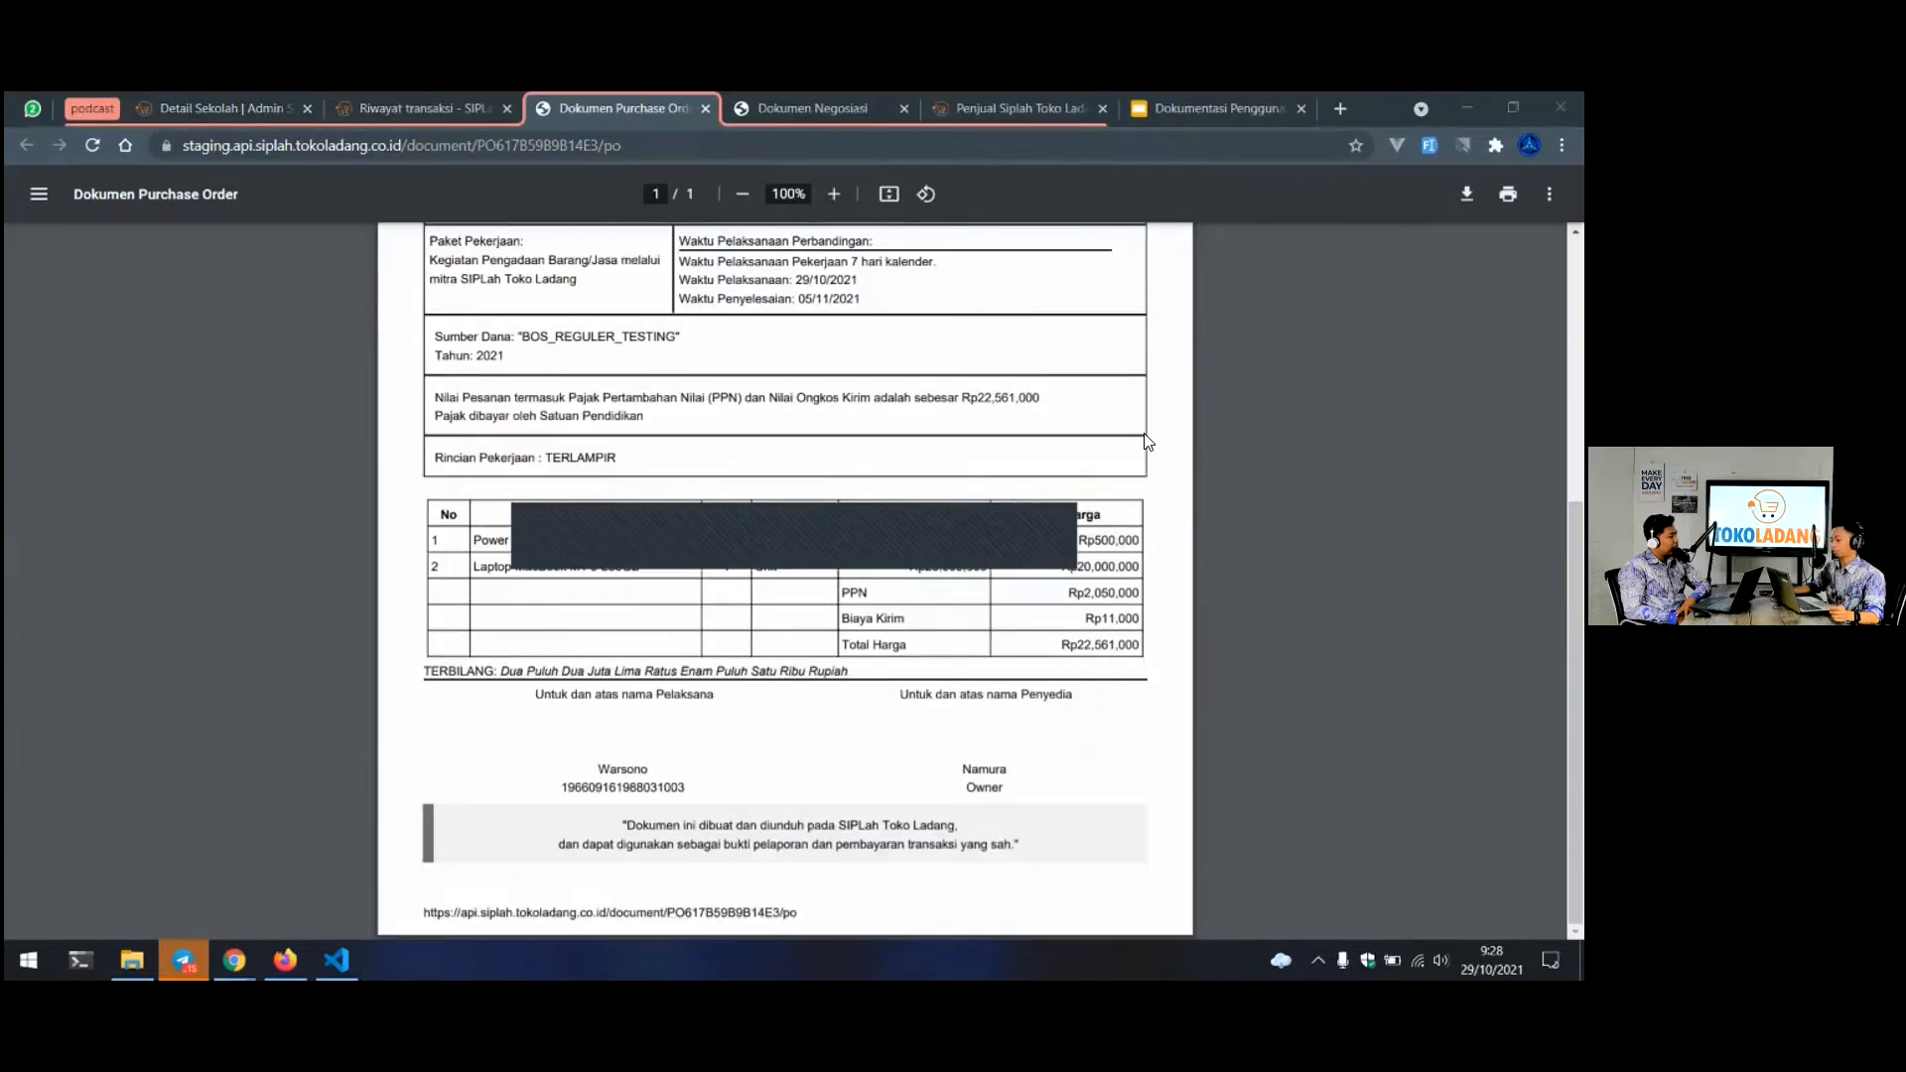
{"action": "scroll", "coordinate": [1146, 440], "scroll_direction": "up", "scroll_amount": 5}
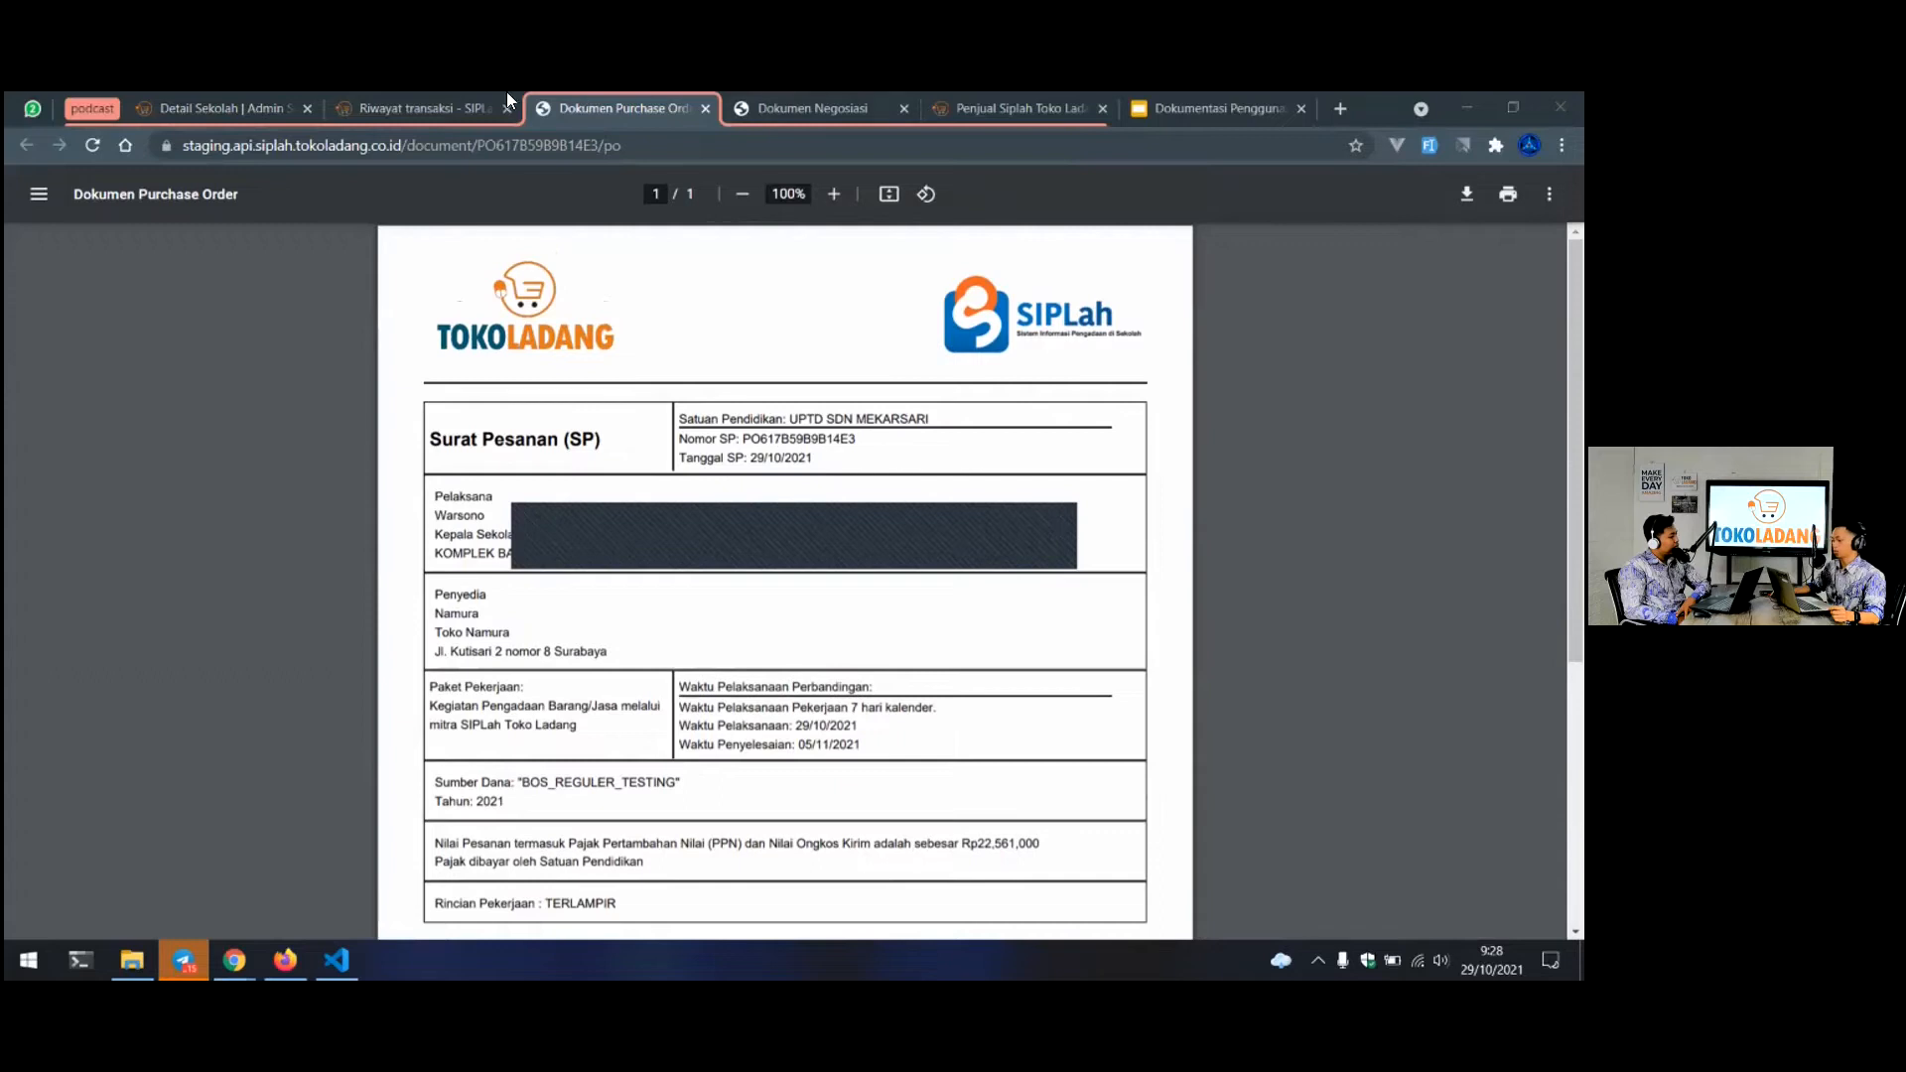
{"action": "left_click", "coordinate": [427, 92]}
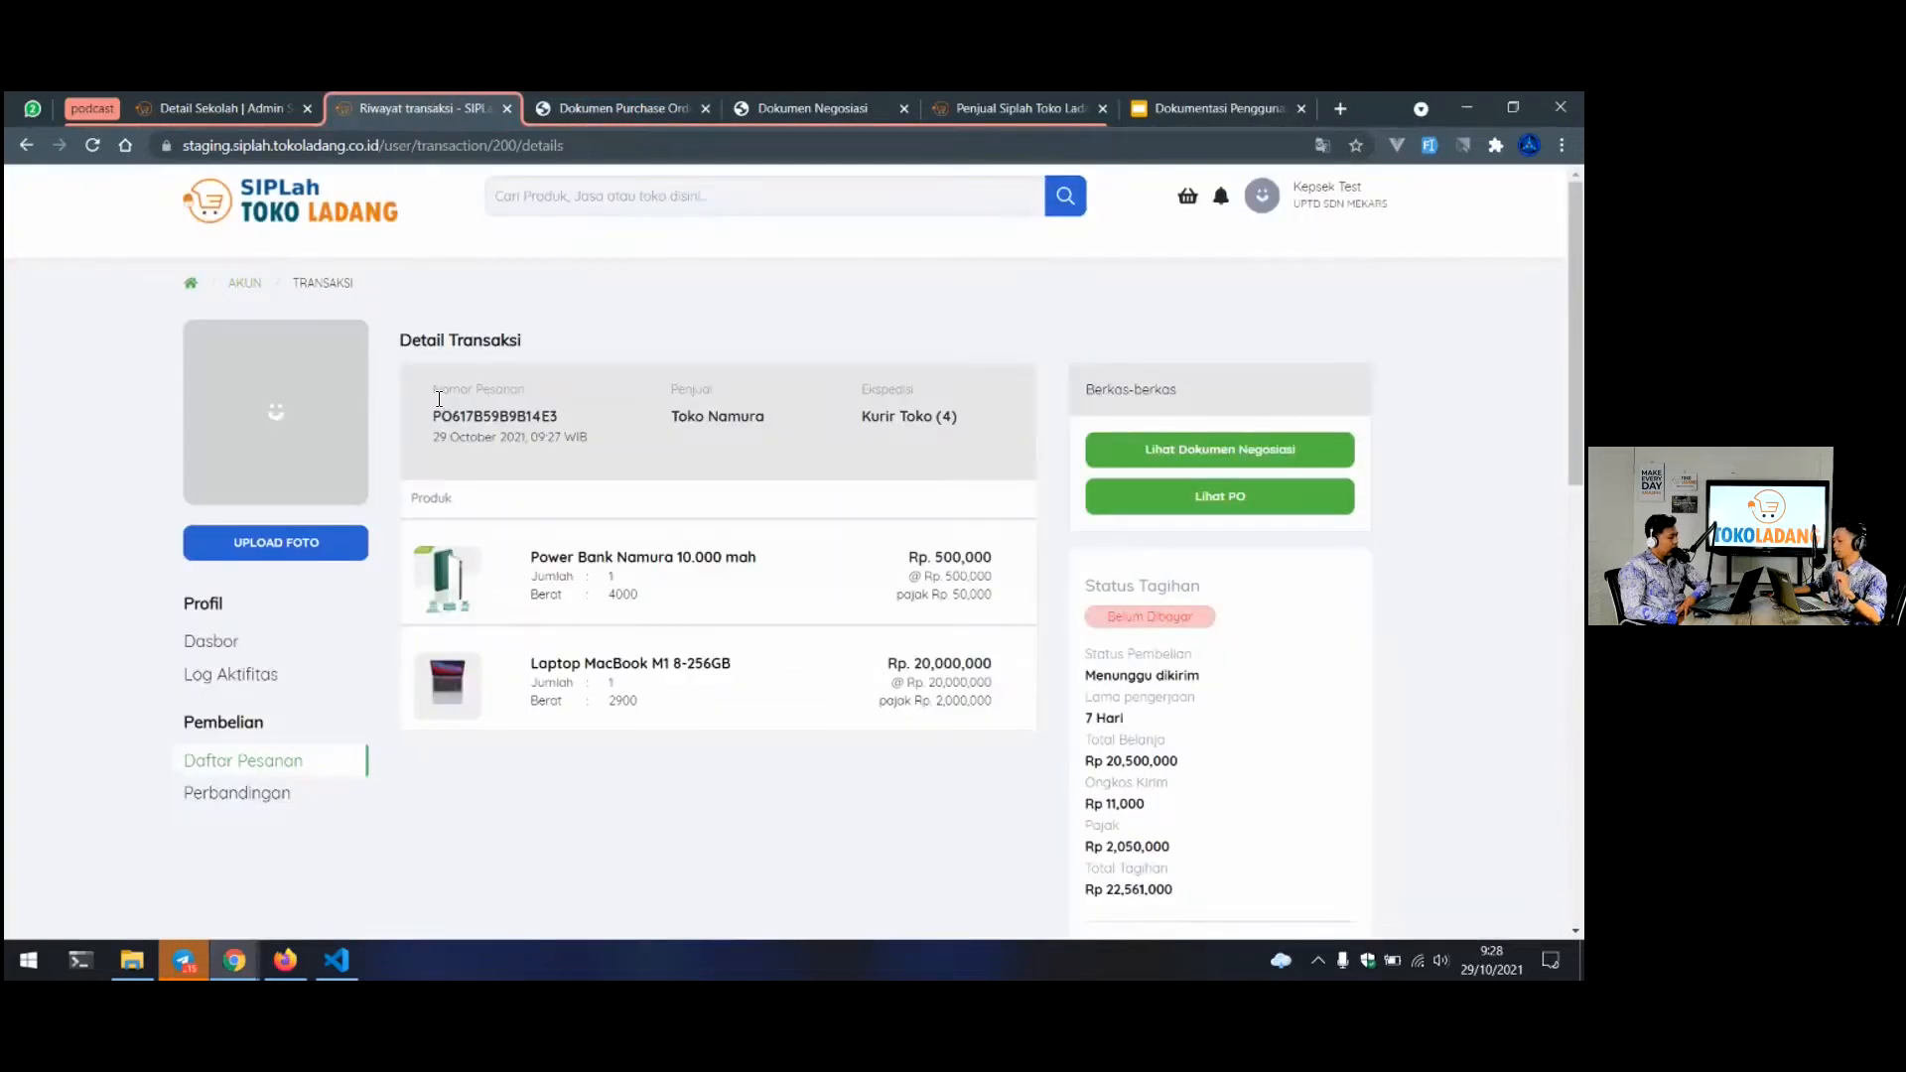
Return to Daftar Pesanan and confirm that the goods of the shipped Toko Namura MacBook order were received
{"action": "left_click", "coordinate": [231, 766]}
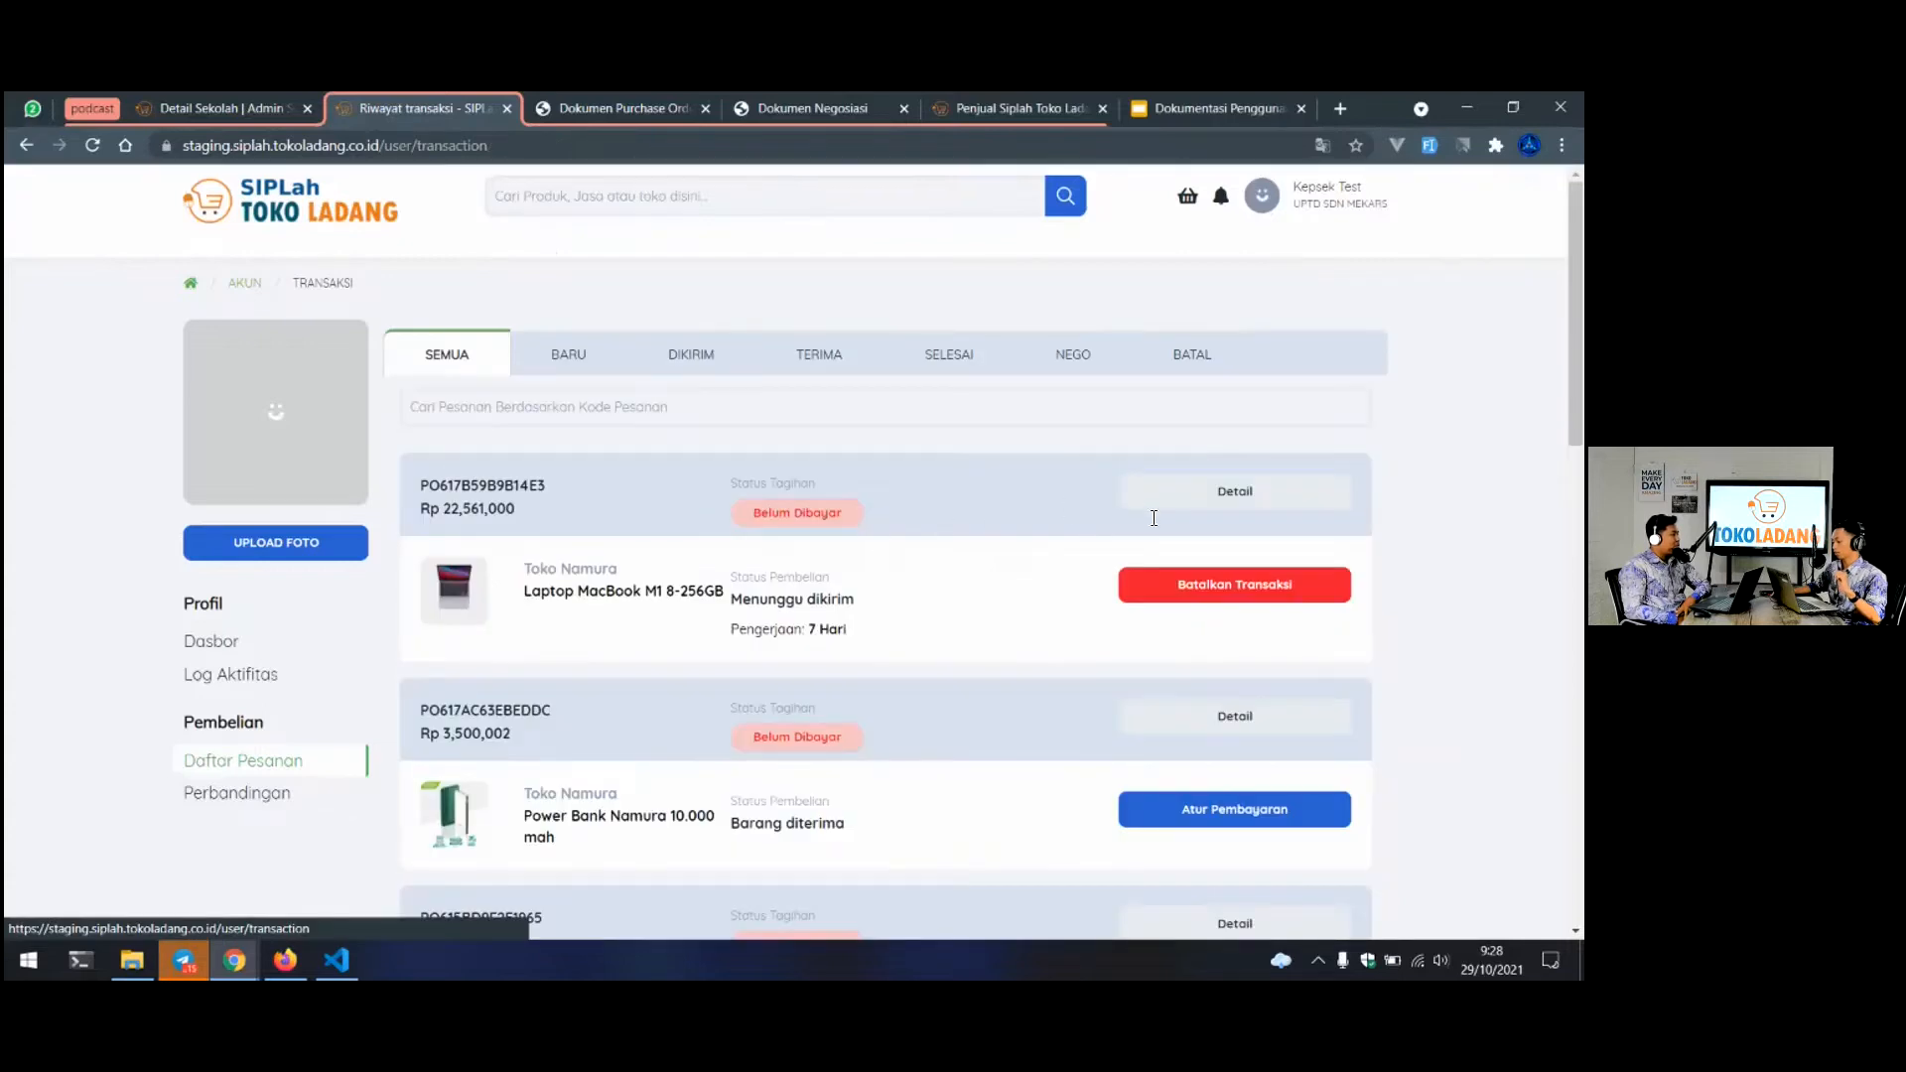
{"action": "left_click", "coordinate": [1237, 588]}
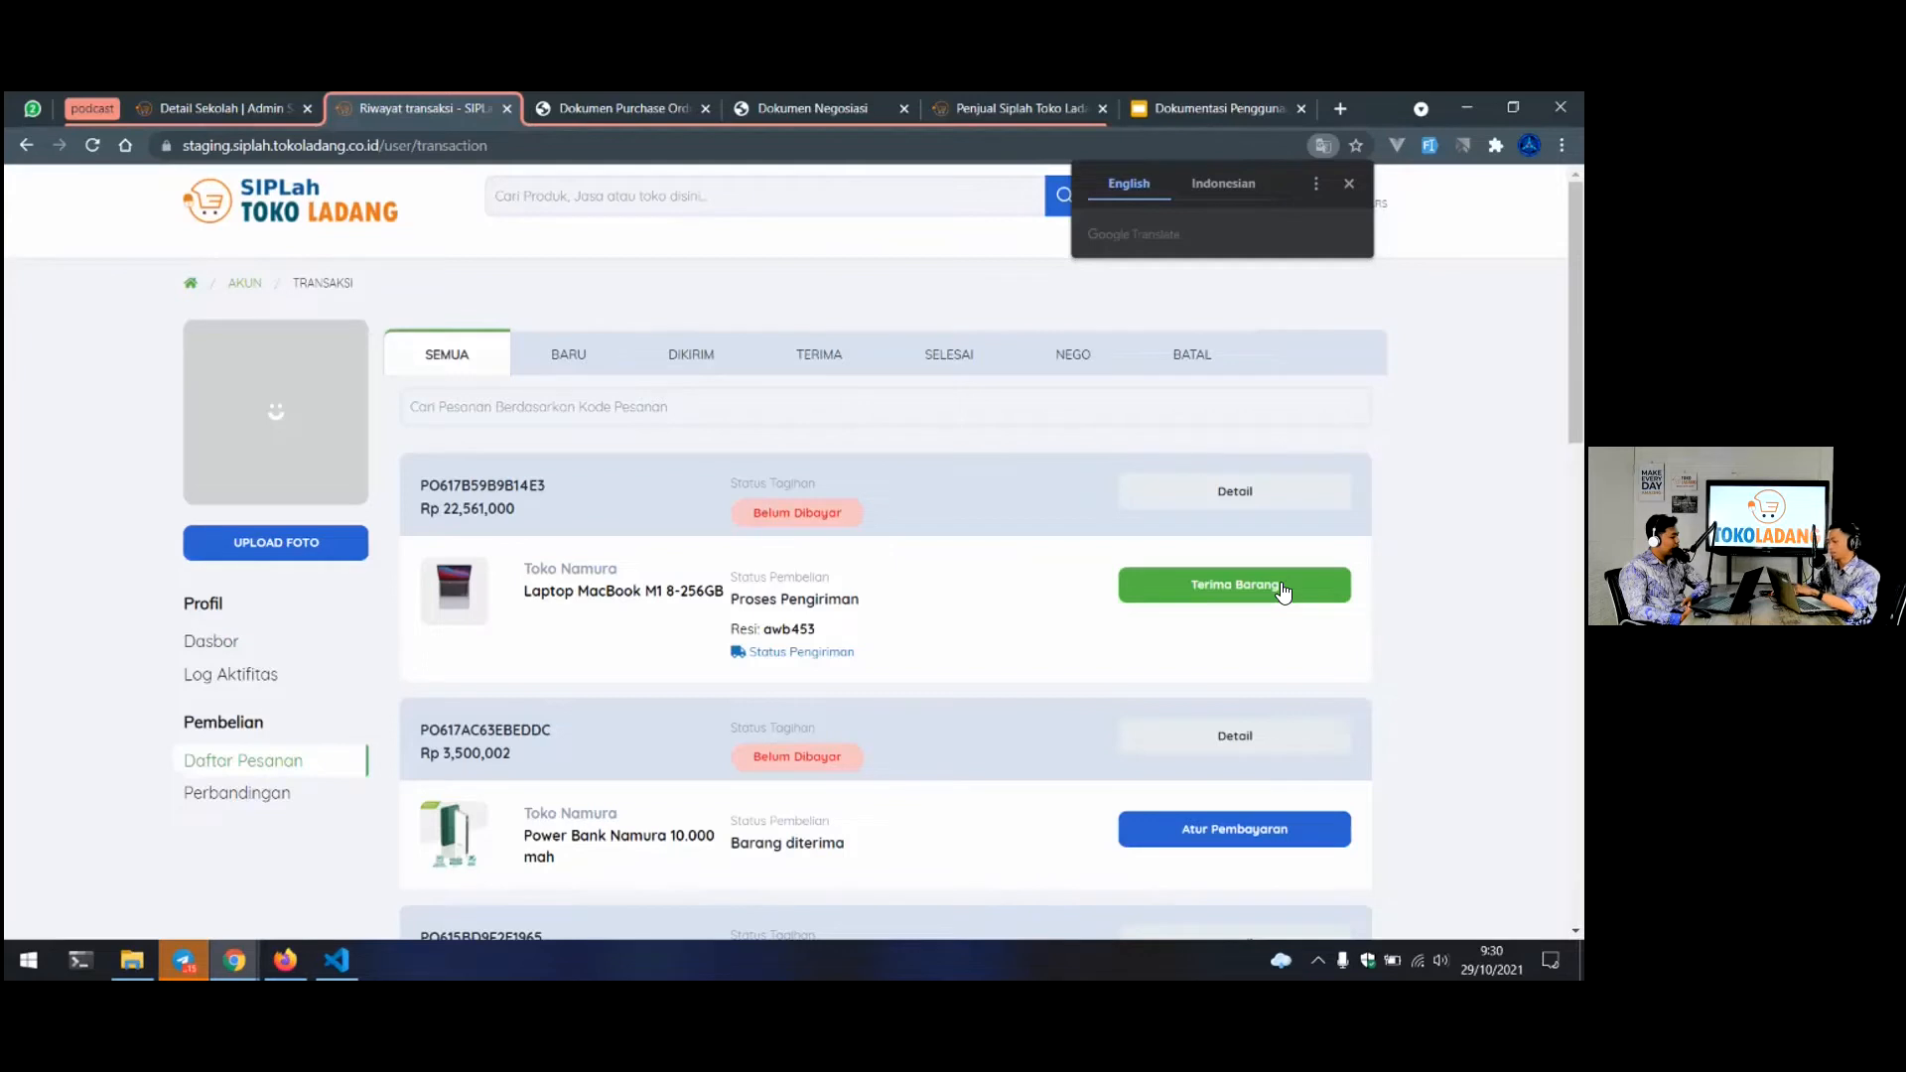
{"action": "left_click", "coordinate": [1283, 592]}
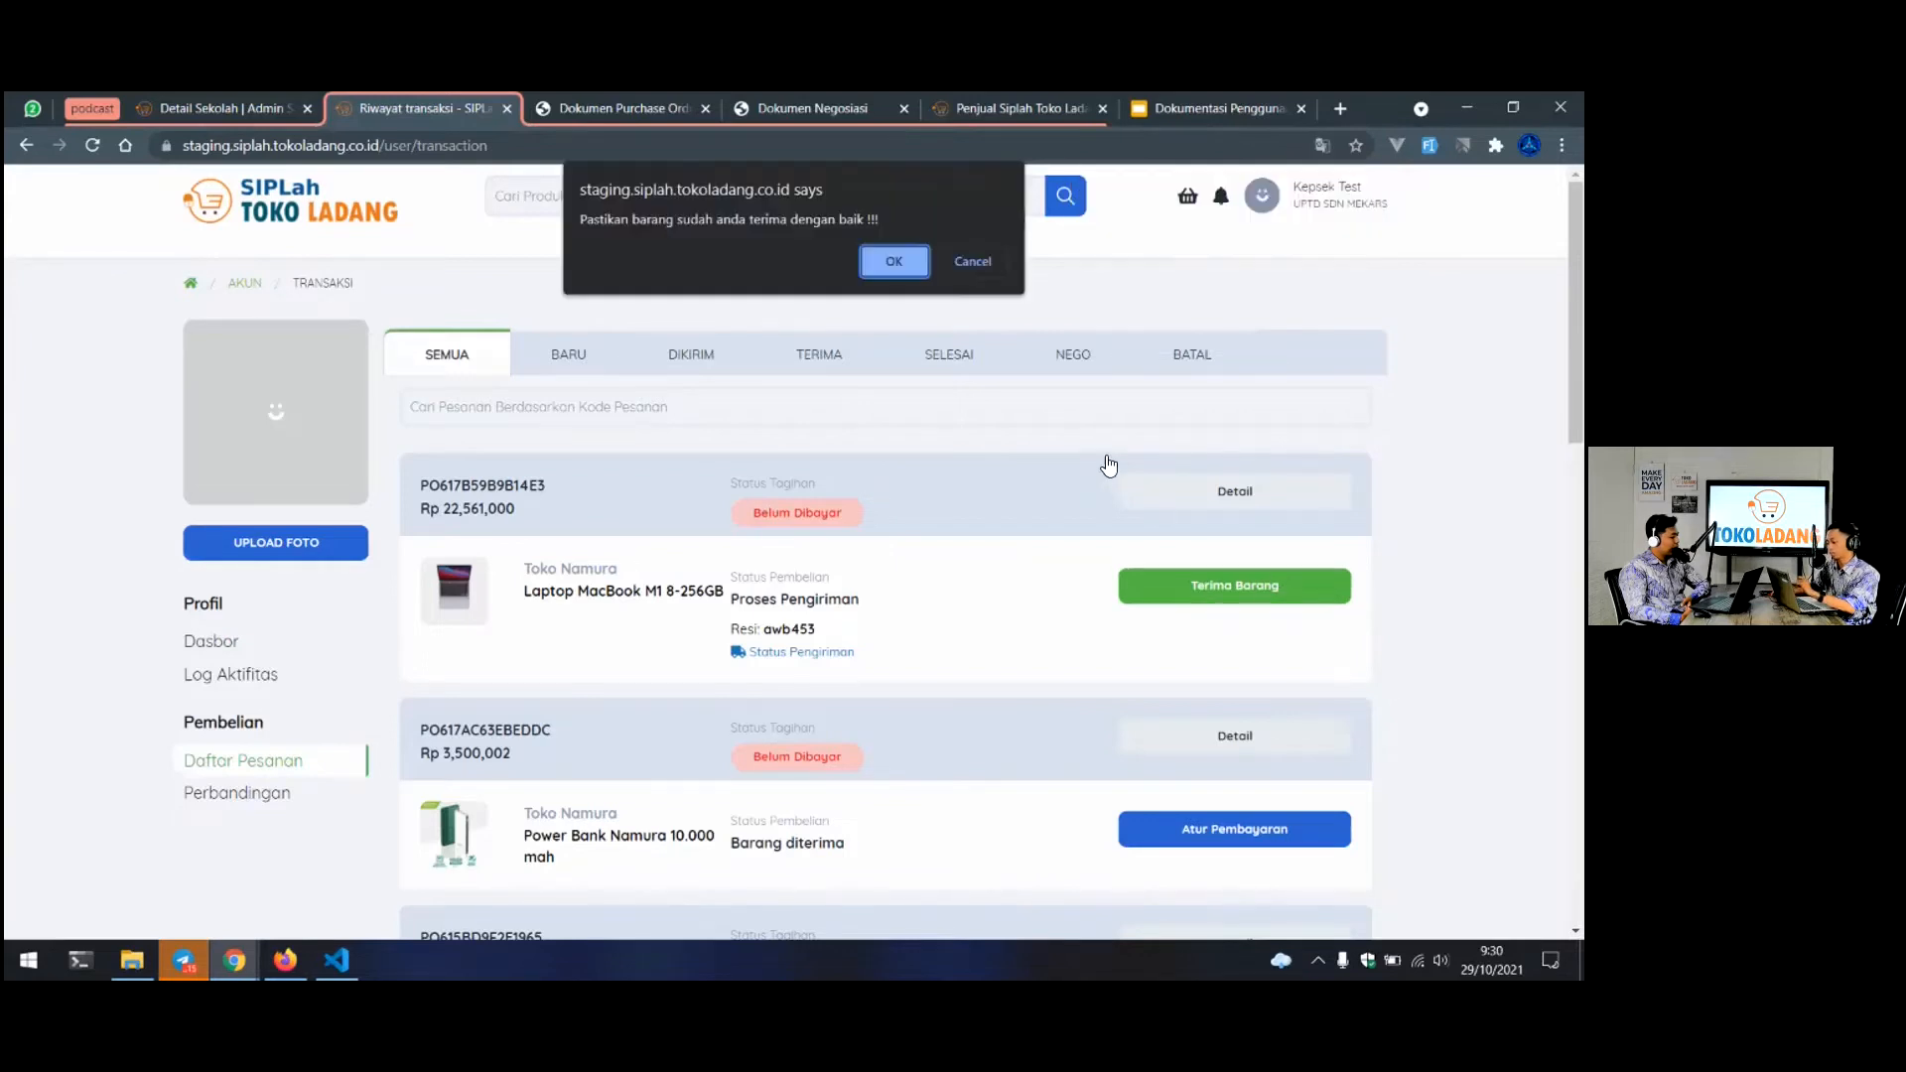
{"action": "left_click", "coordinate": [900, 266]}
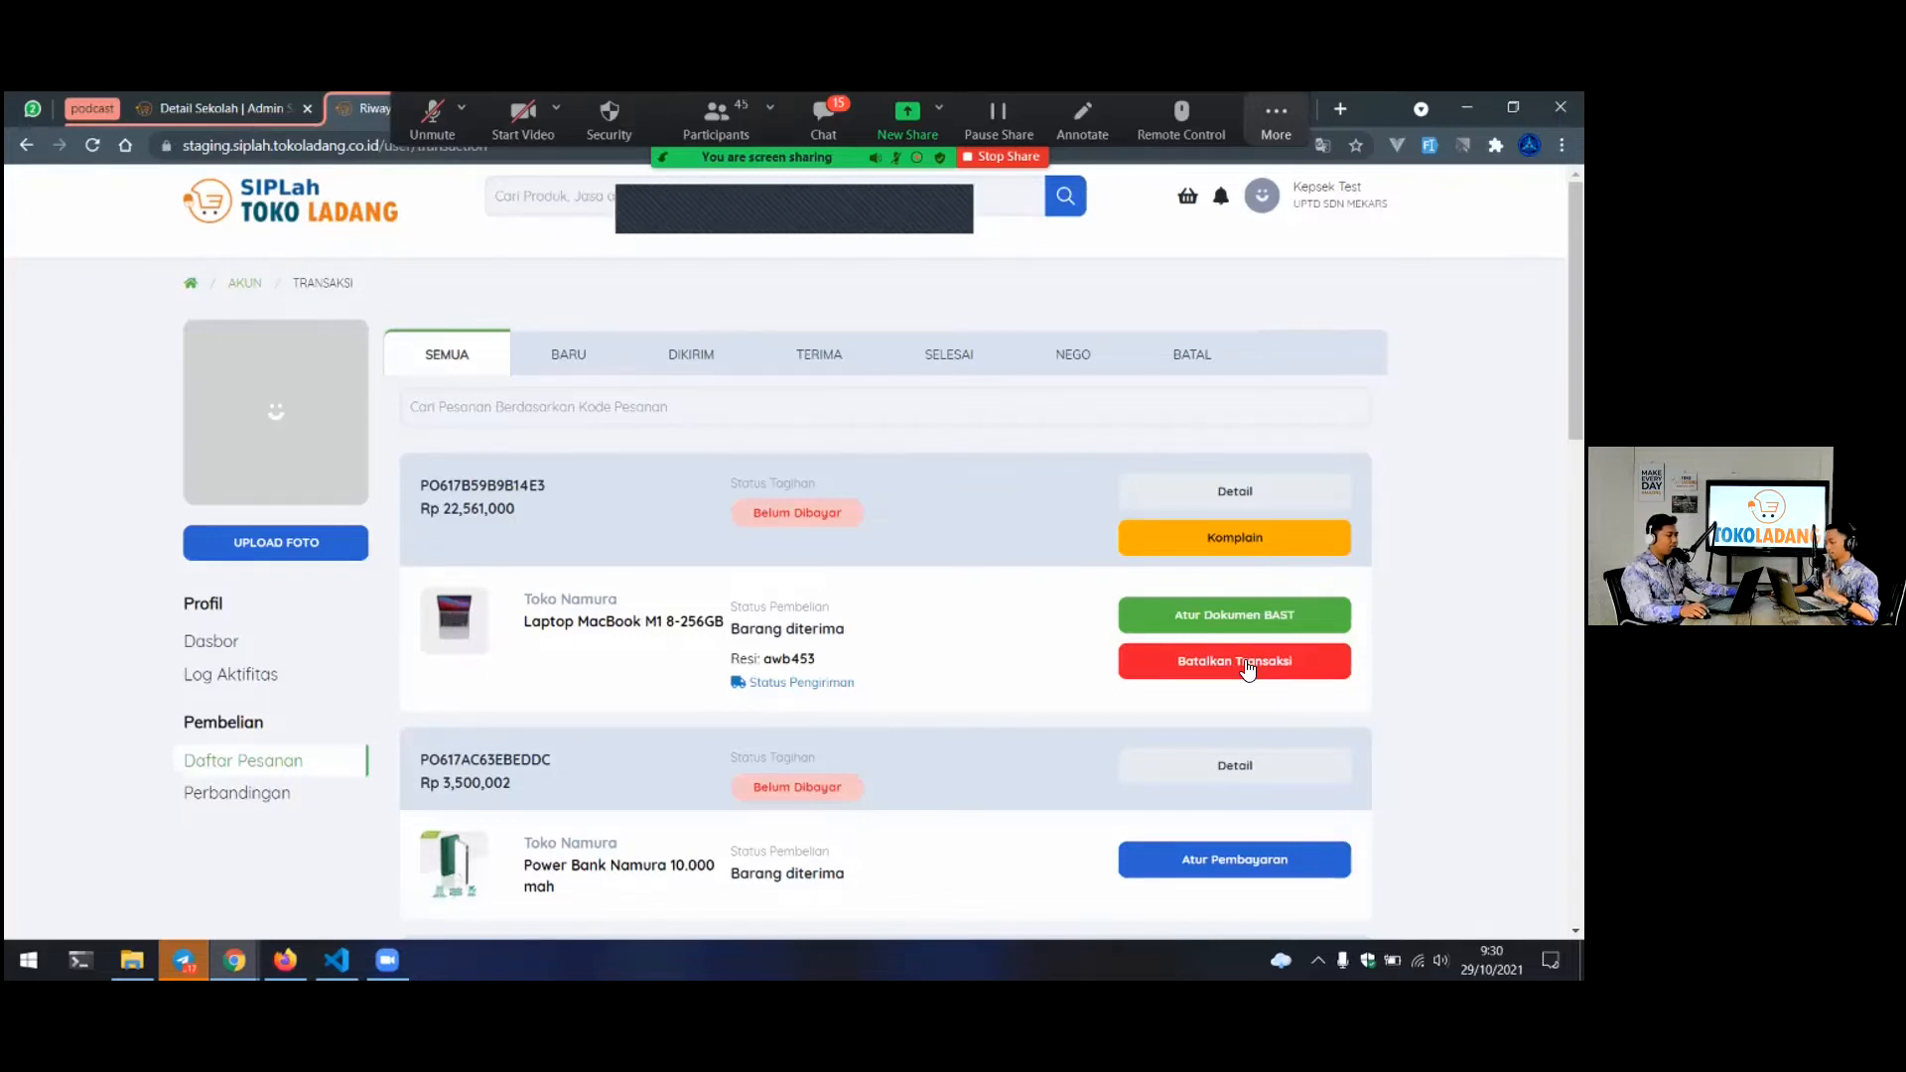
View the cancellation reasons Barang Rusak Semua and Alasan Lainnya for the received order, and close the form without confirming
{"action": "left_click", "coordinate": [1245, 661]}
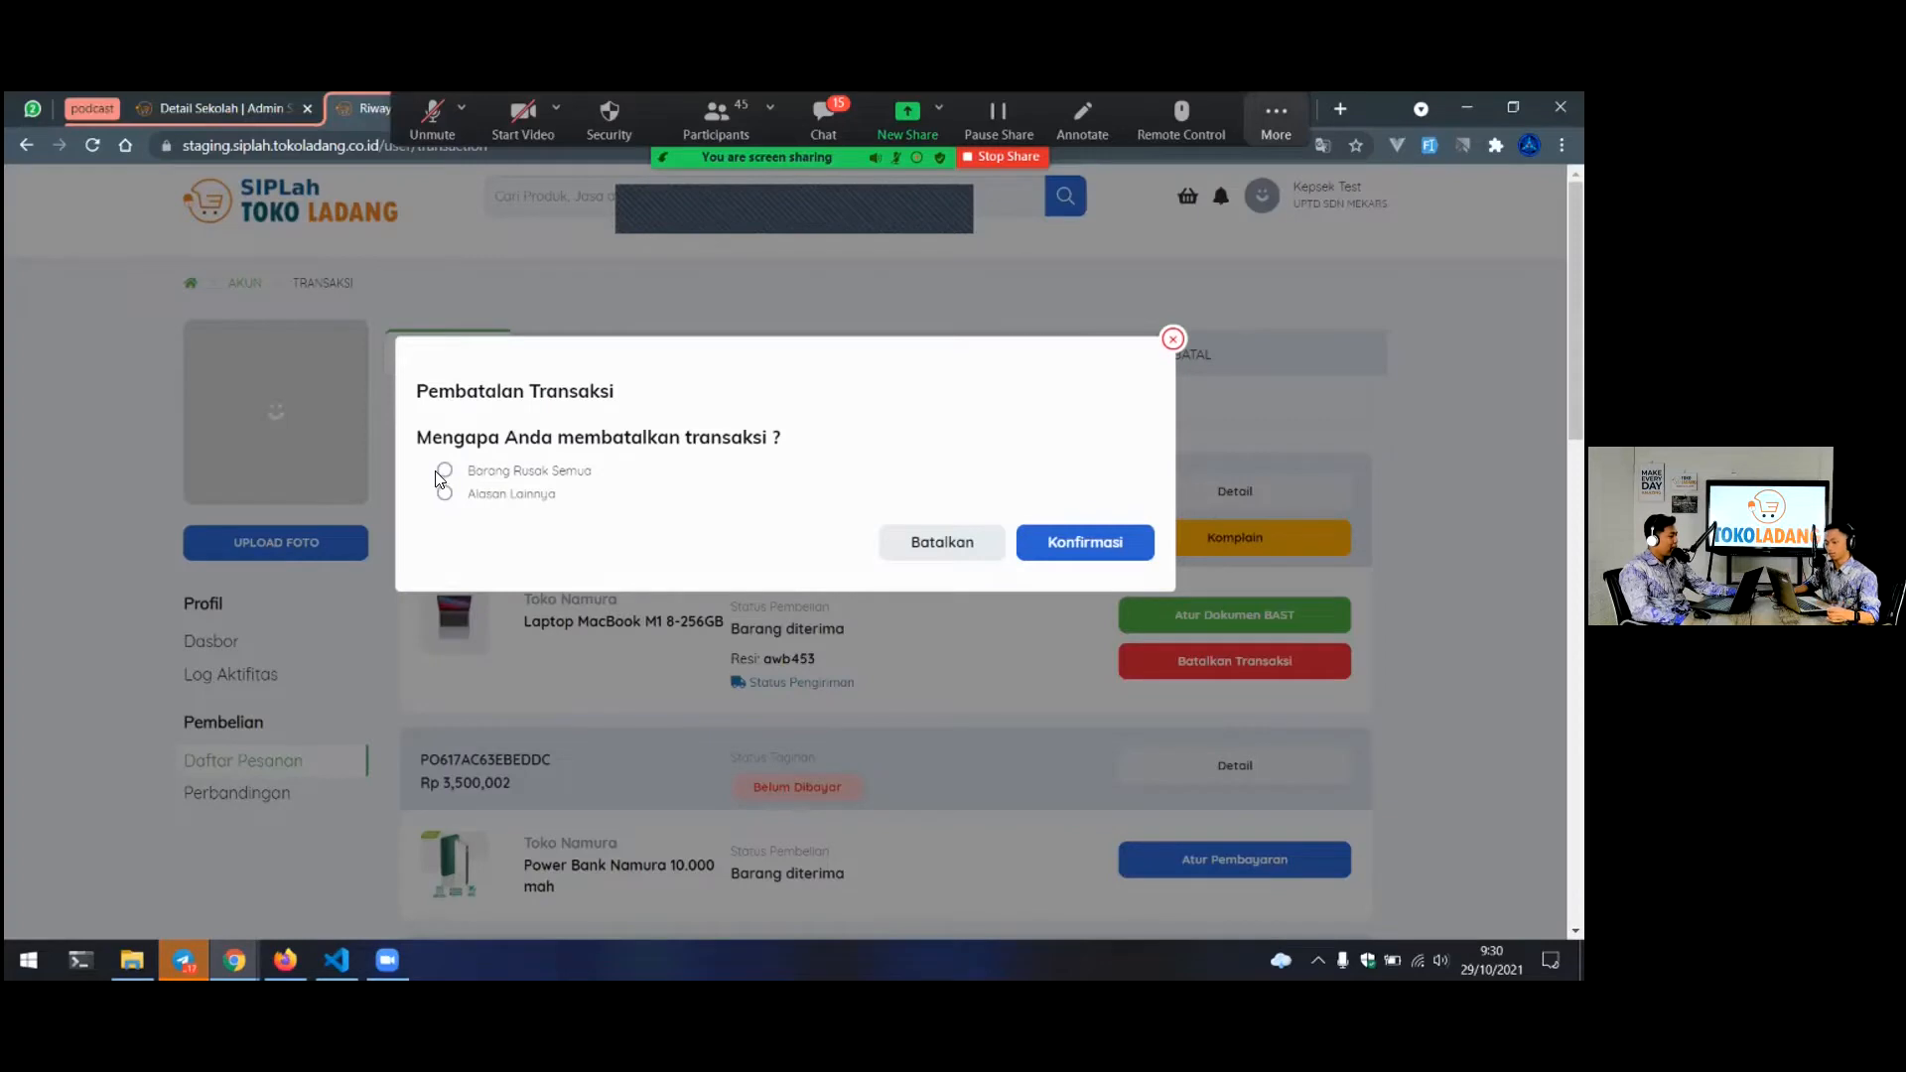
{"action": "left_click", "coordinate": [445, 471]}
{"action": "left_click", "coordinate": [445, 495]}
{"action": "left_click", "coordinate": [476, 539]}
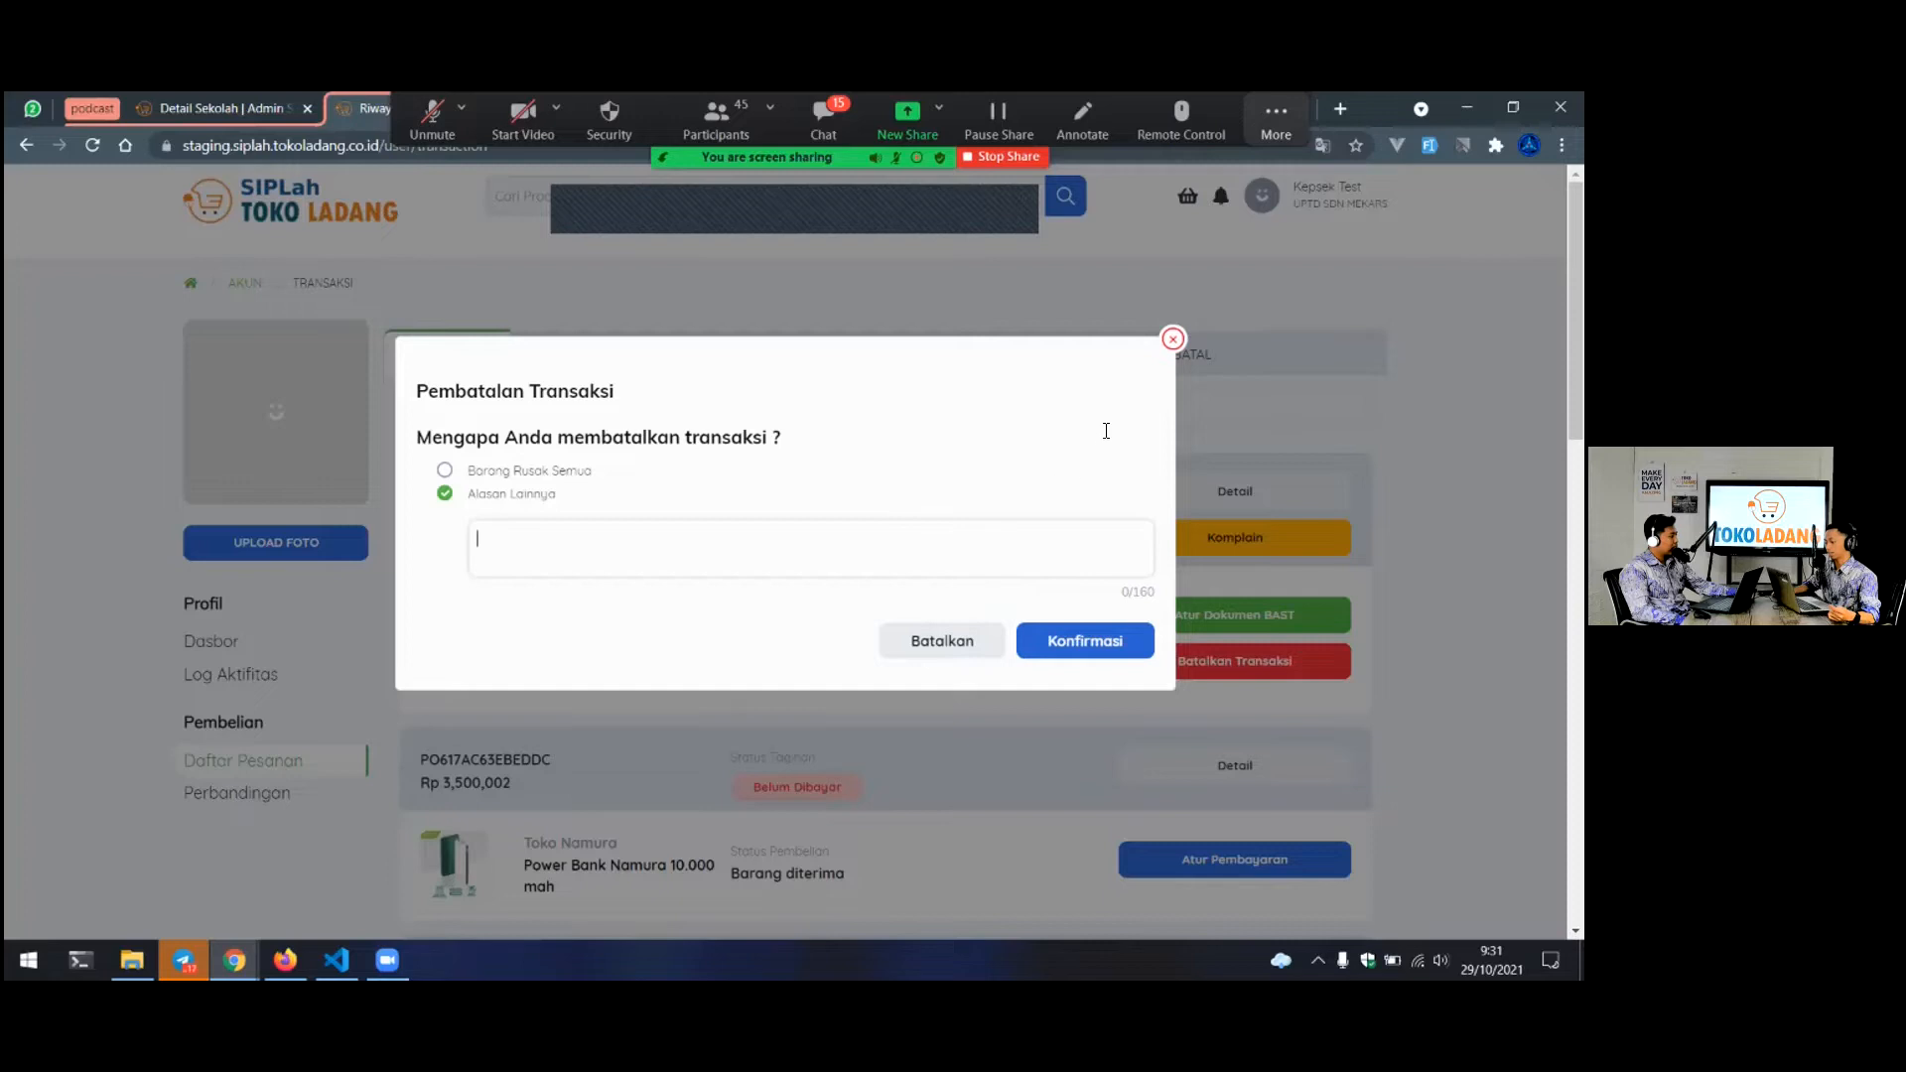
{"action": "left_click", "coordinate": [1172, 339]}
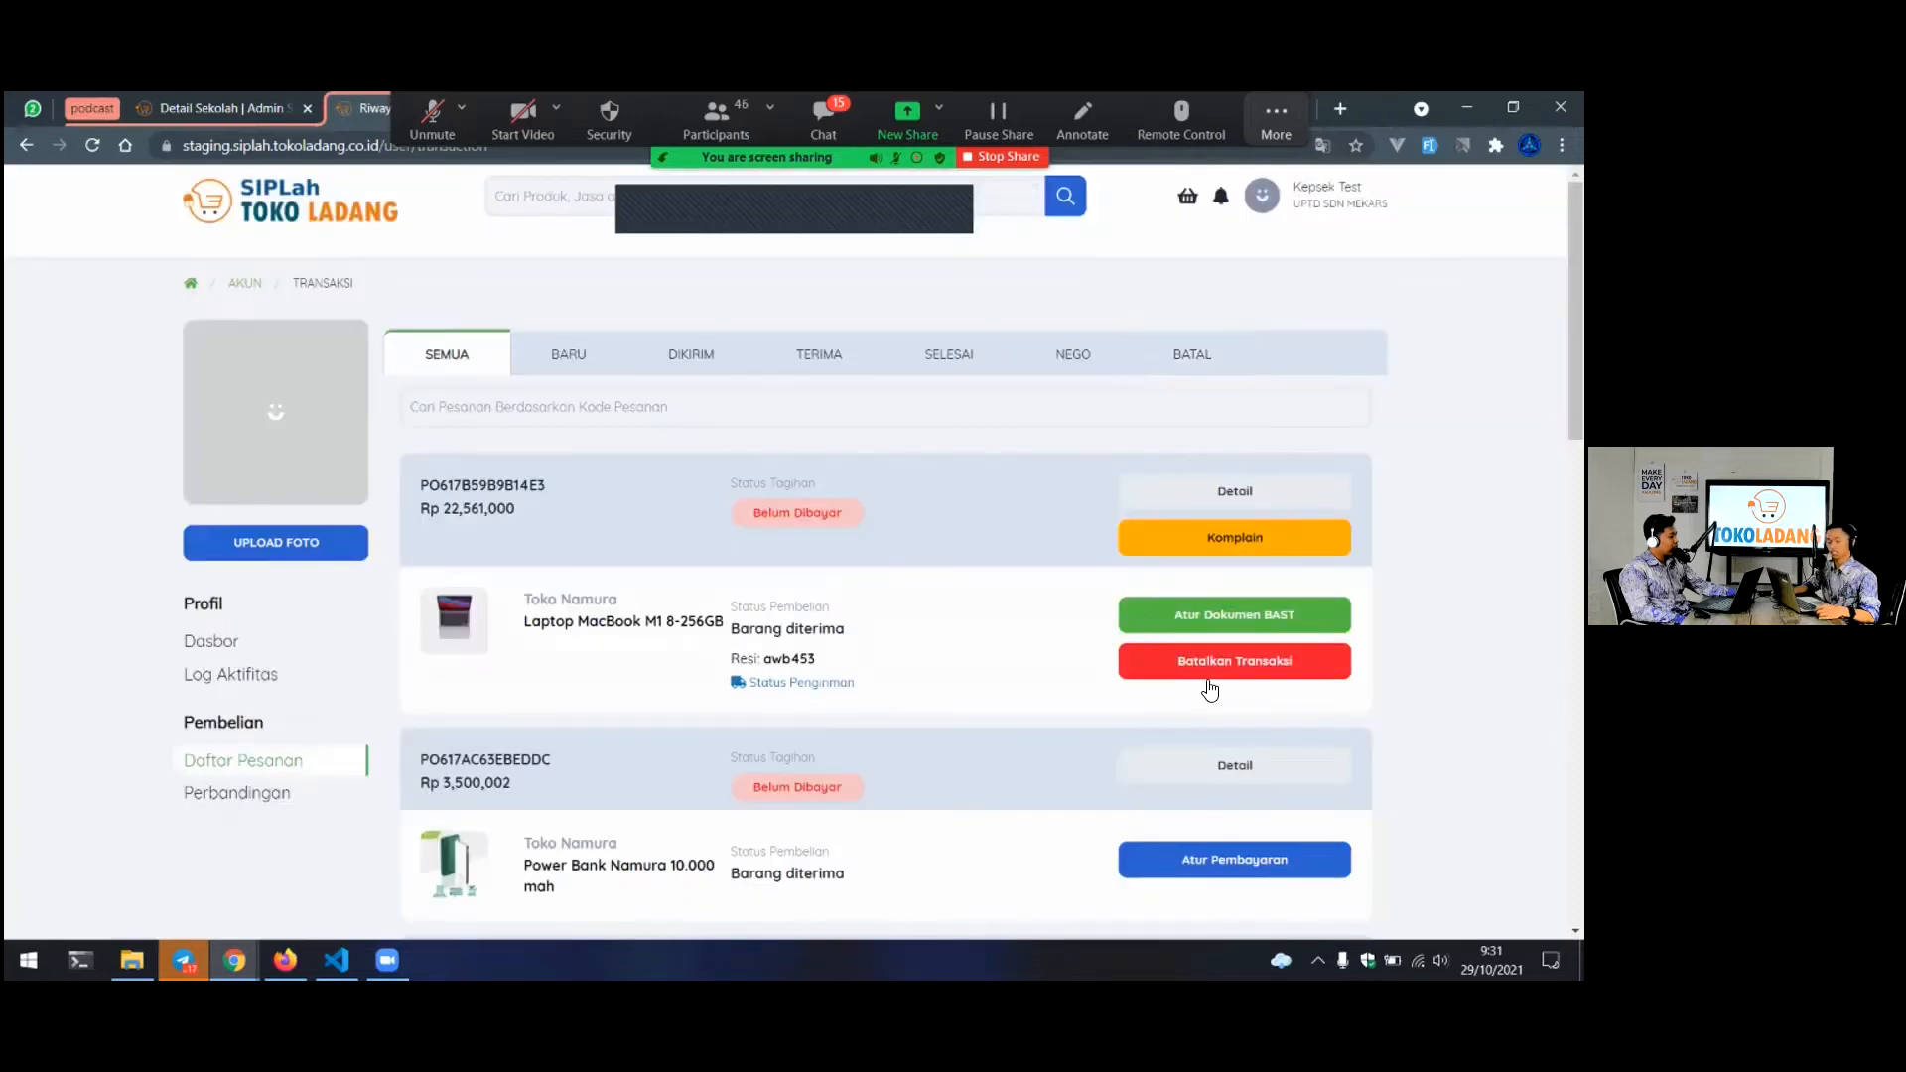
Hide the Zoom floating meeting controls covering the shared browser window
{"action": "left_click", "coordinate": [1248, 110]}
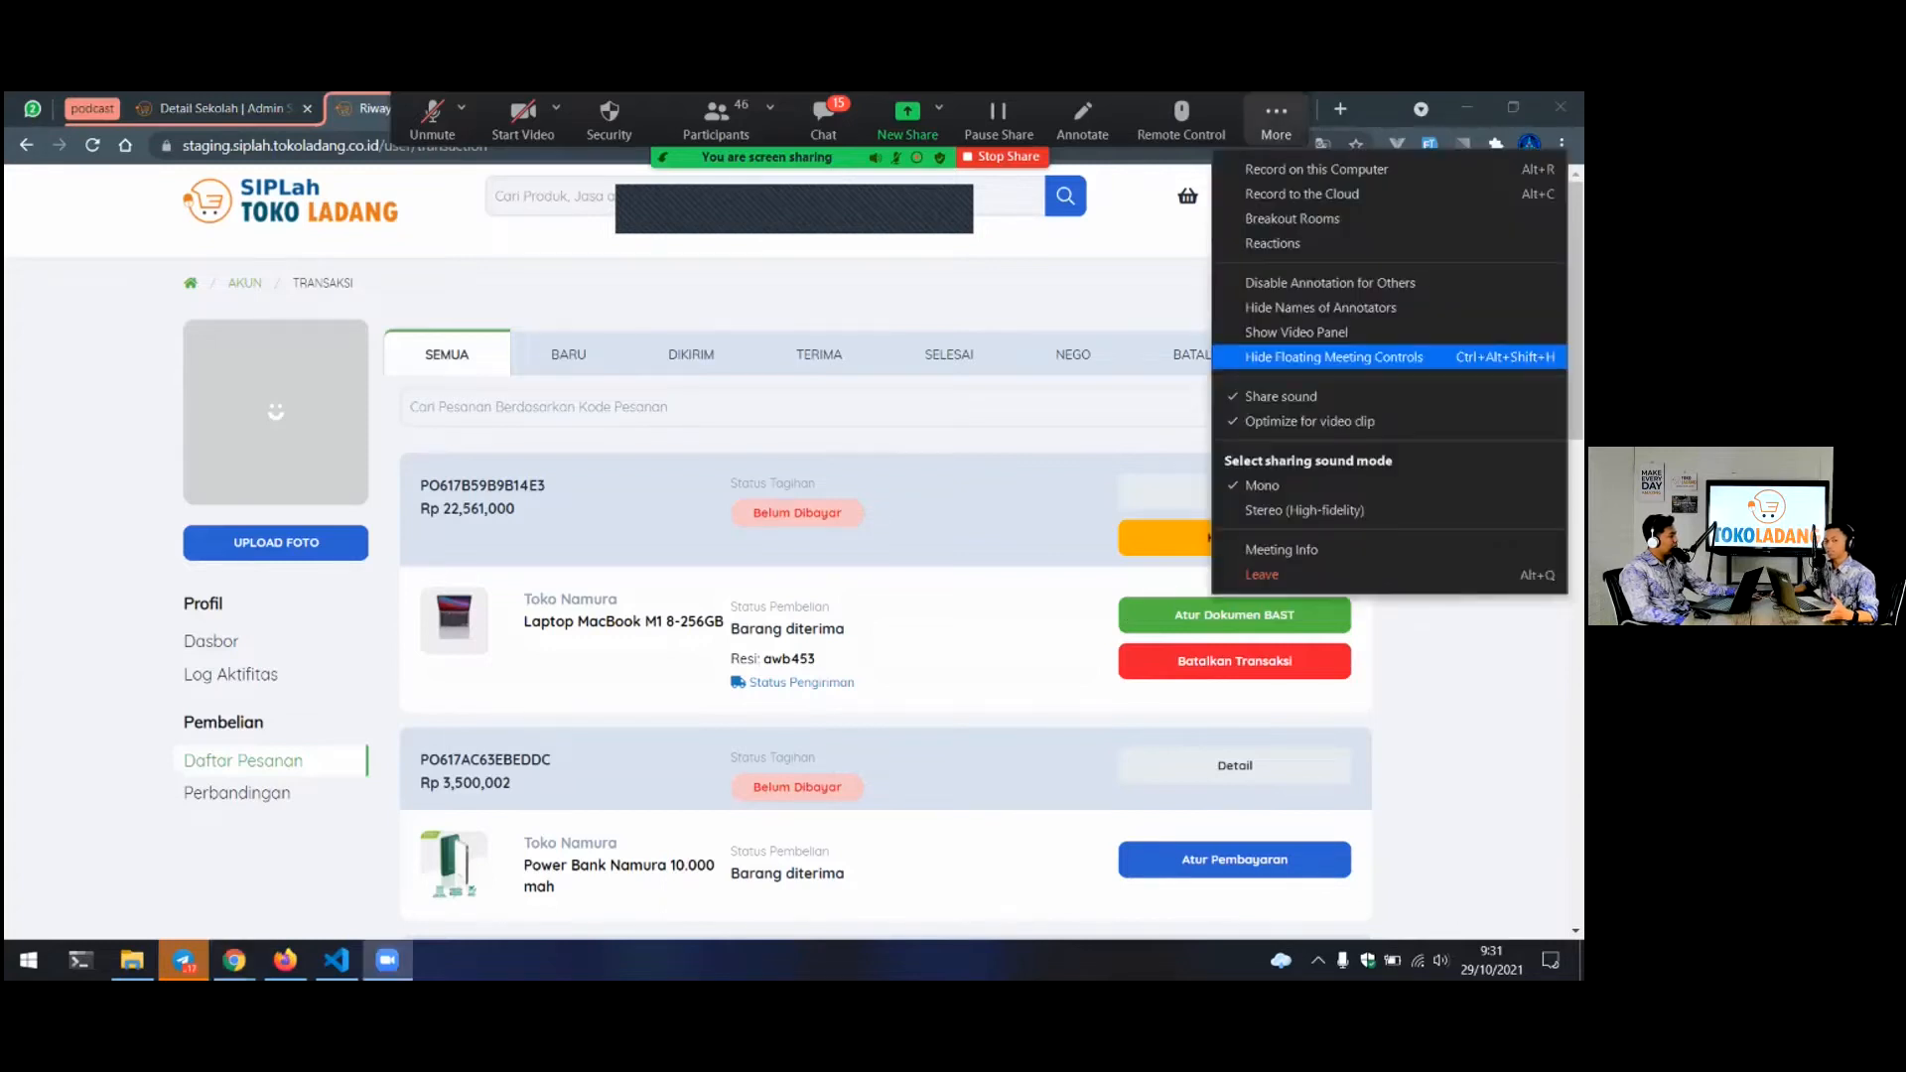
{"action": "left_click", "coordinate": [1310, 355]}
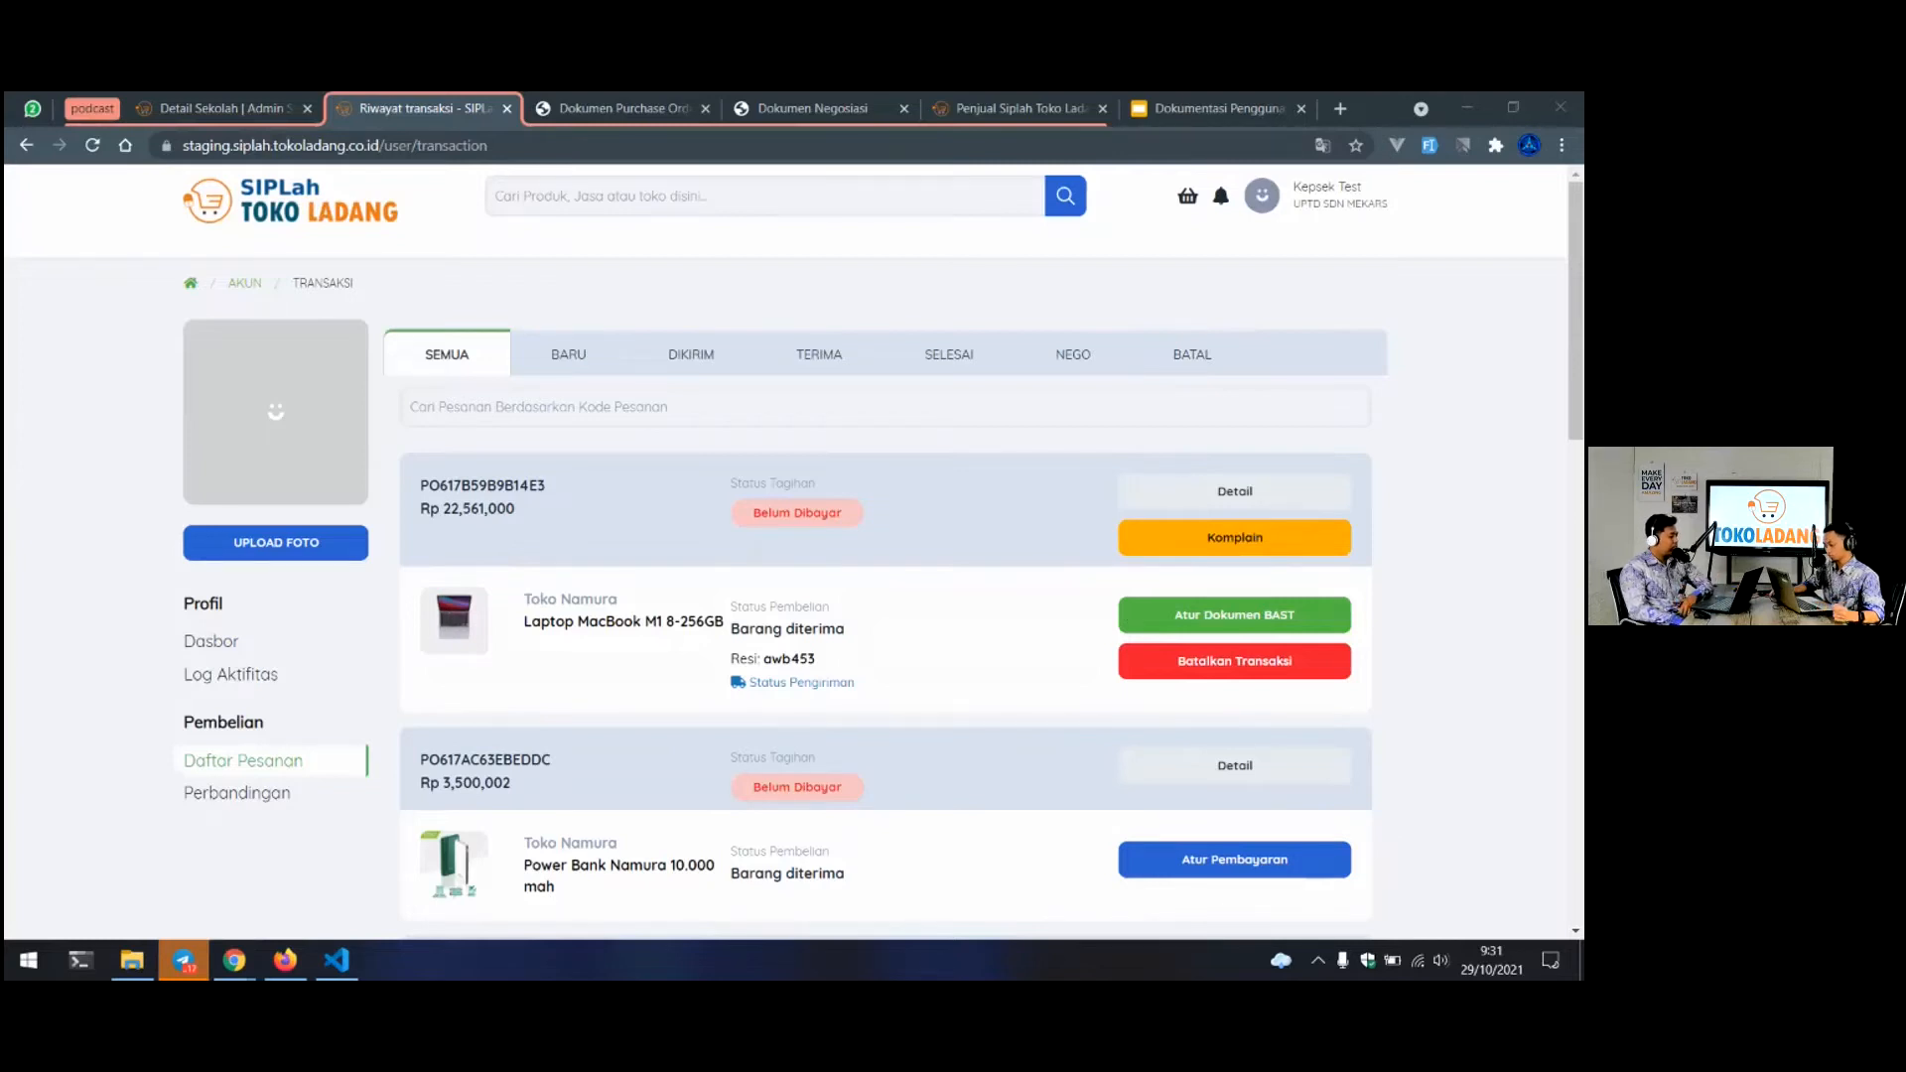
Open the BAST document form for the received MacBook order and review the recipient's school information
{"action": "left_click", "coordinate": [1233, 614]}
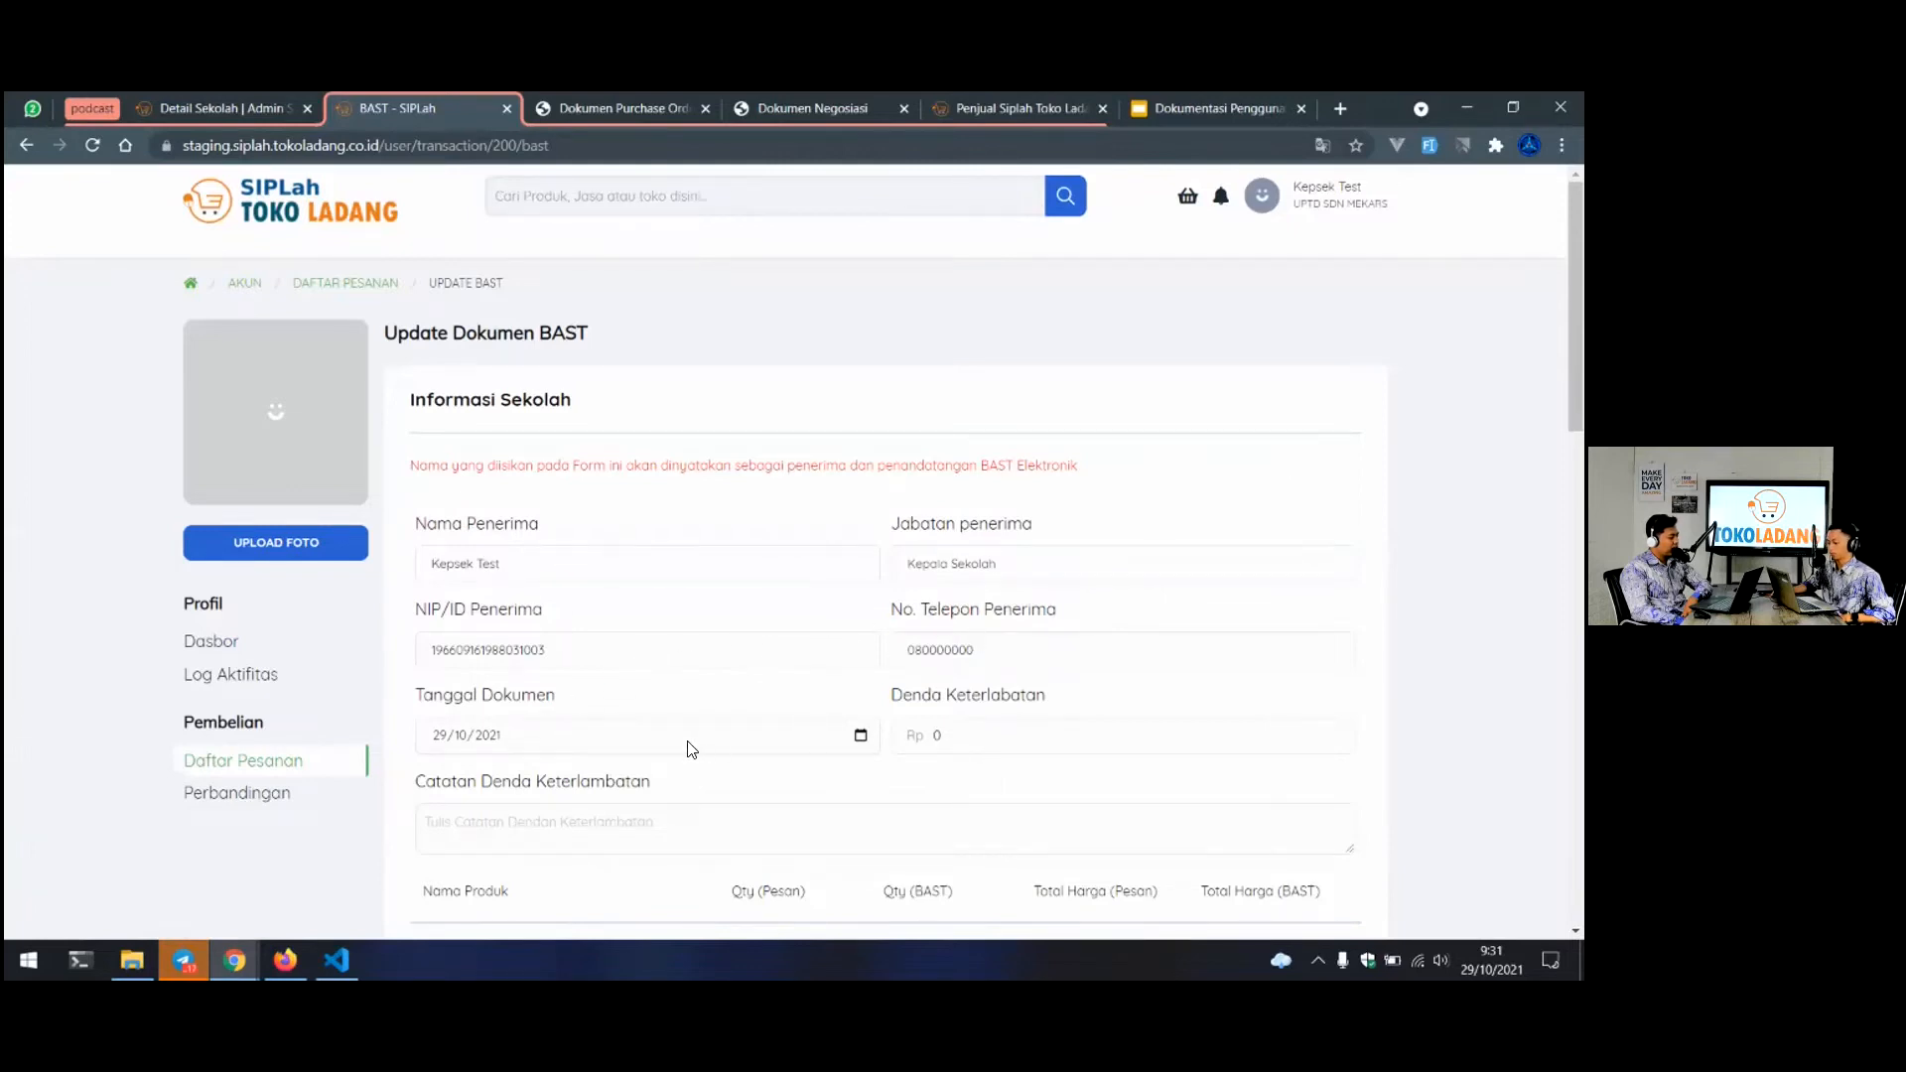
{"action": "scroll", "coordinate": [711, 732], "scroll_direction": "down", "scroll_amount": 2}
{"action": "scroll", "coordinate": [754, 541], "scroll_direction": "up", "scroll_amount": 2}
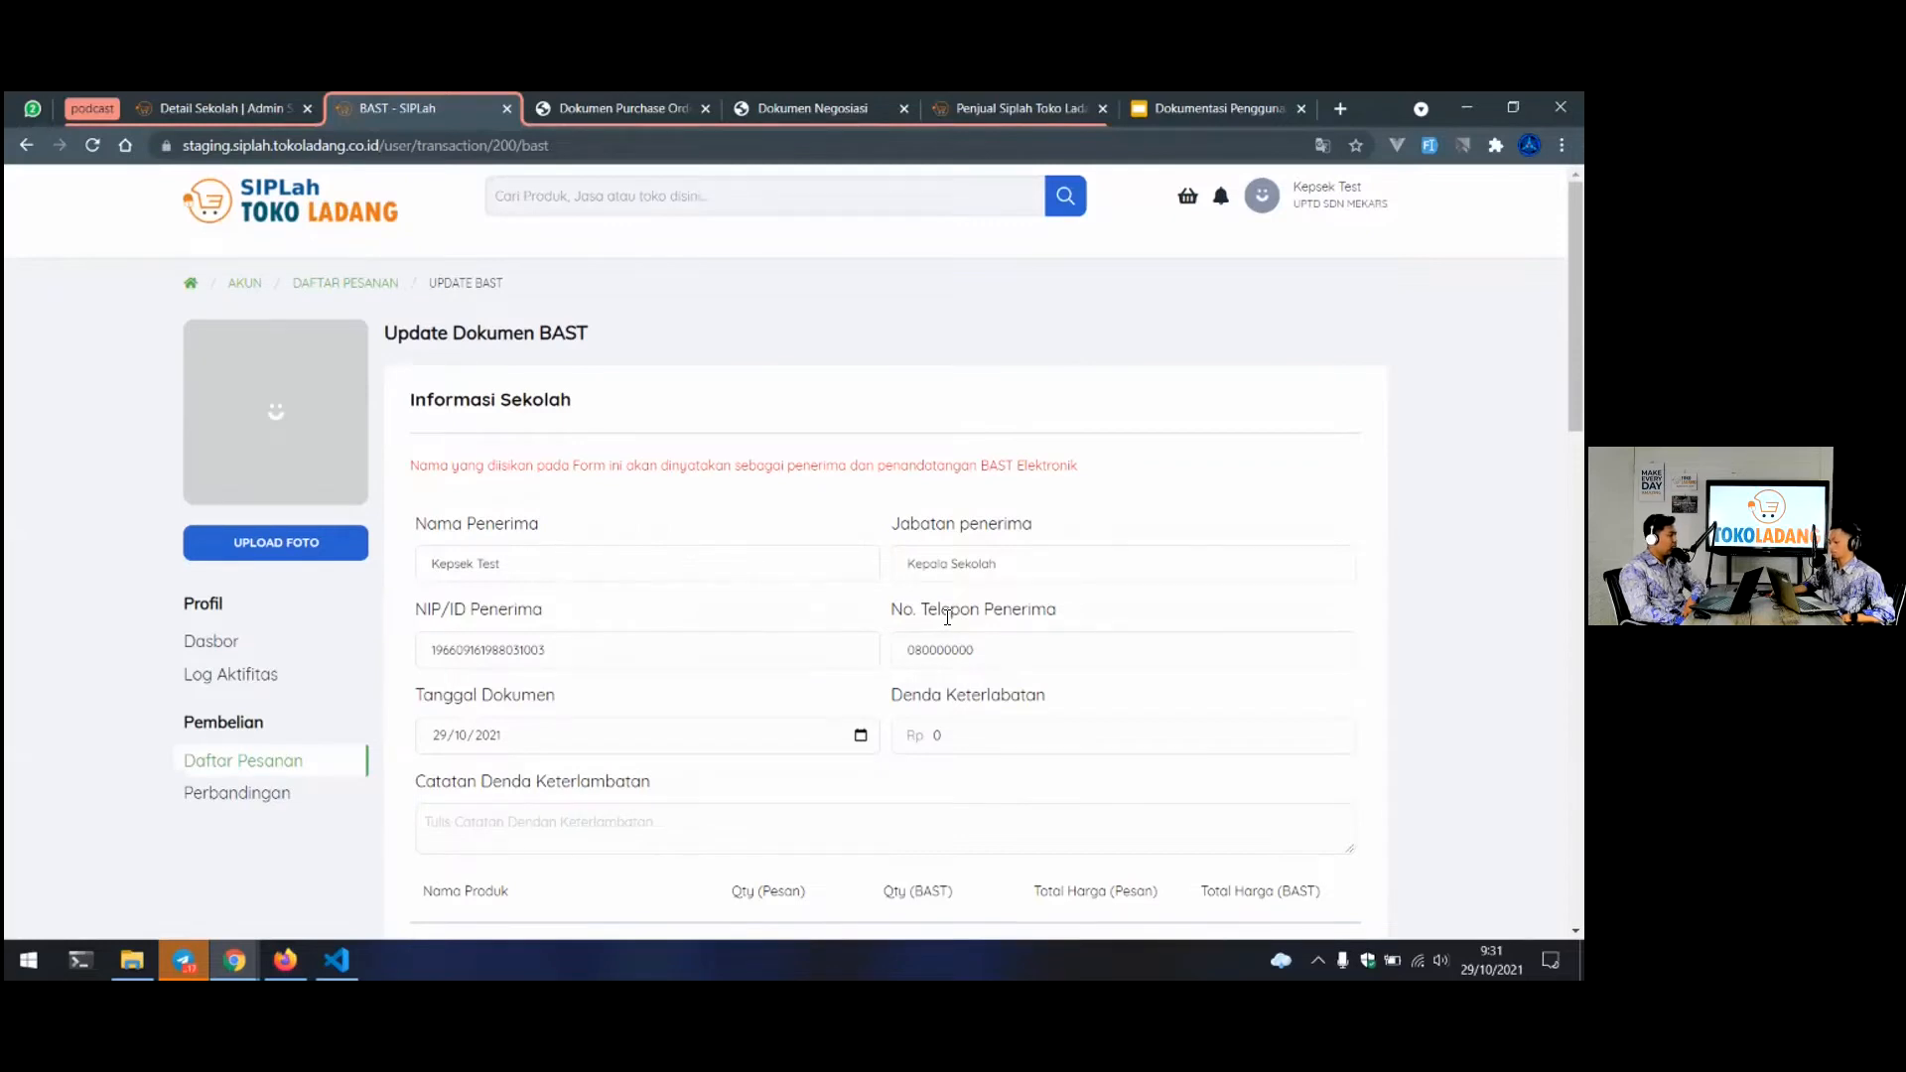
{"action": "scroll", "coordinate": [854, 573], "scroll_direction": "down", "scroll_amount": 1}
{"action": "scroll", "coordinate": [600, 540], "scroll_direction": "down", "scroll_amount": 2}
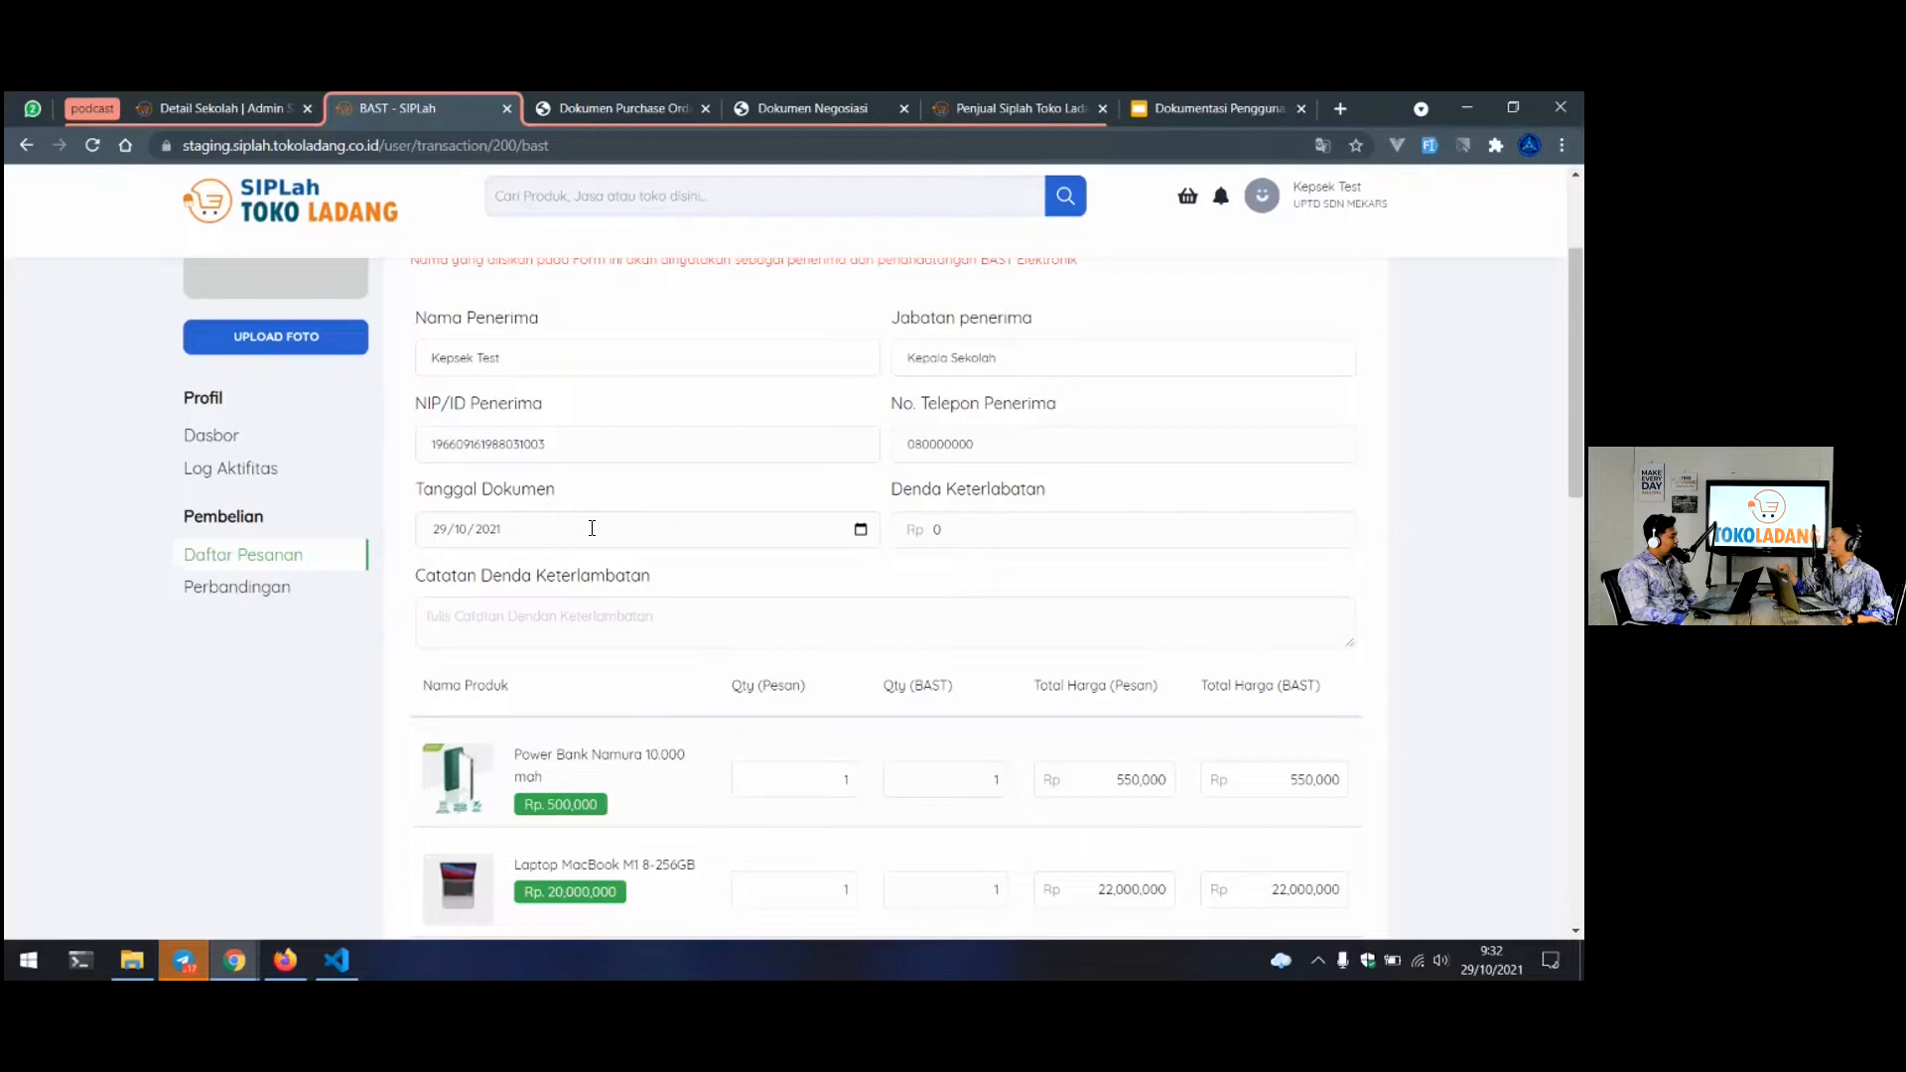
Show the calendar for Tanggal Dokumen in the BAST form and close it without choosing another date
{"action": "left_click", "coordinate": [591, 528]}
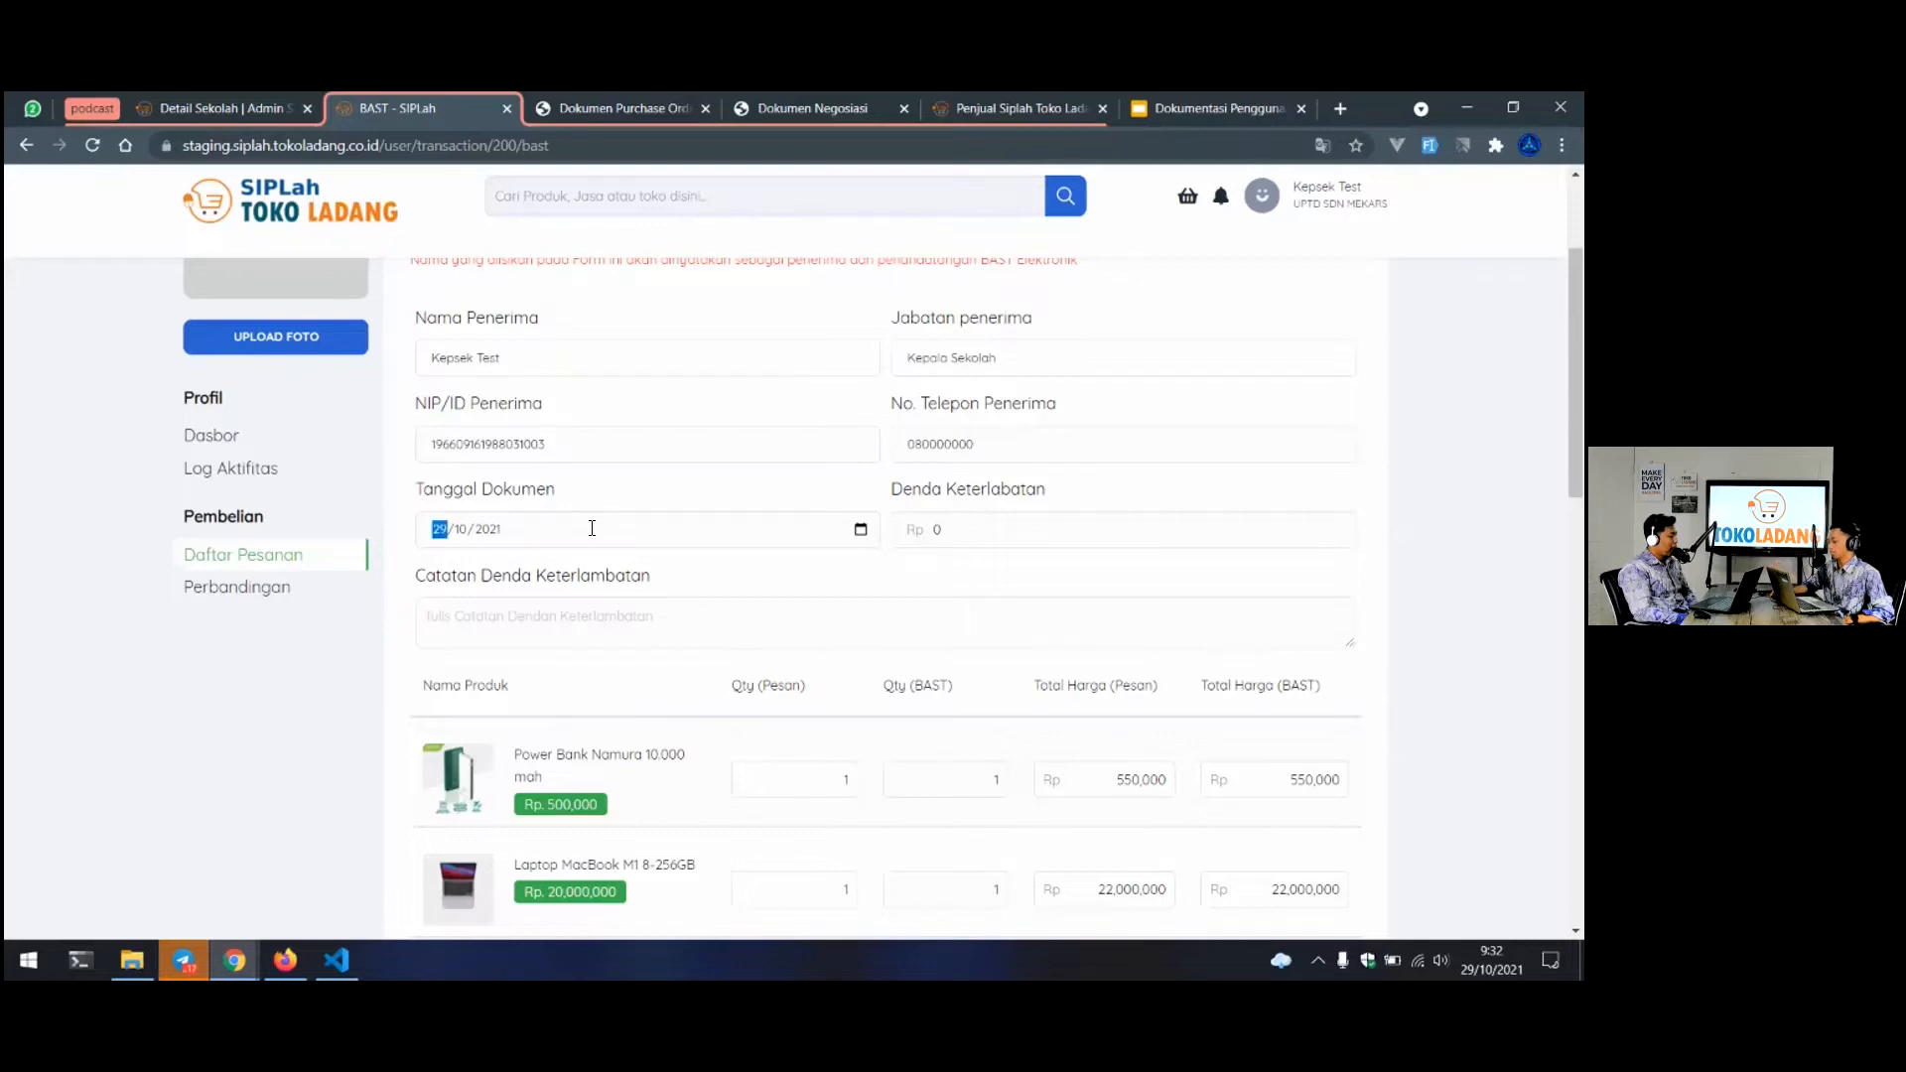
{"action": "left_click", "coordinate": [859, 529]}
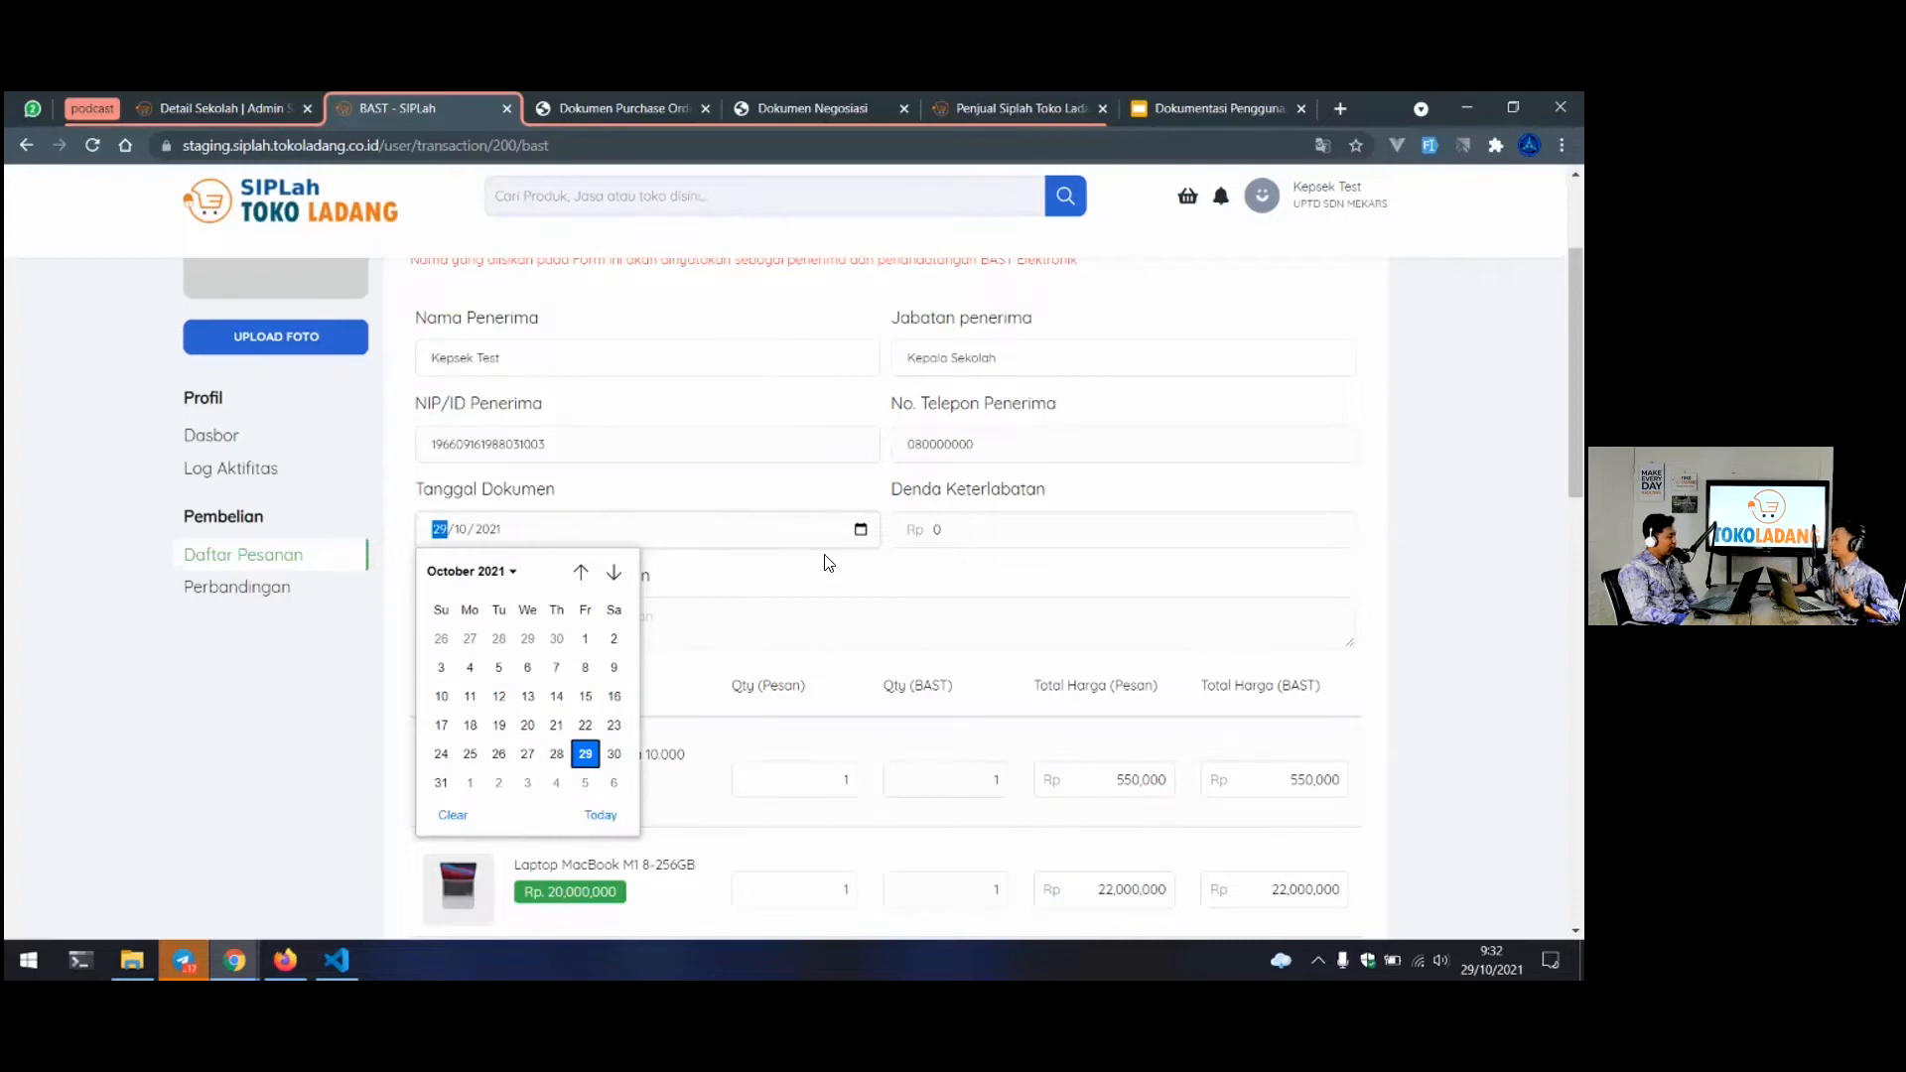
{"action": "left_click", "coordinate": [856, 532]}
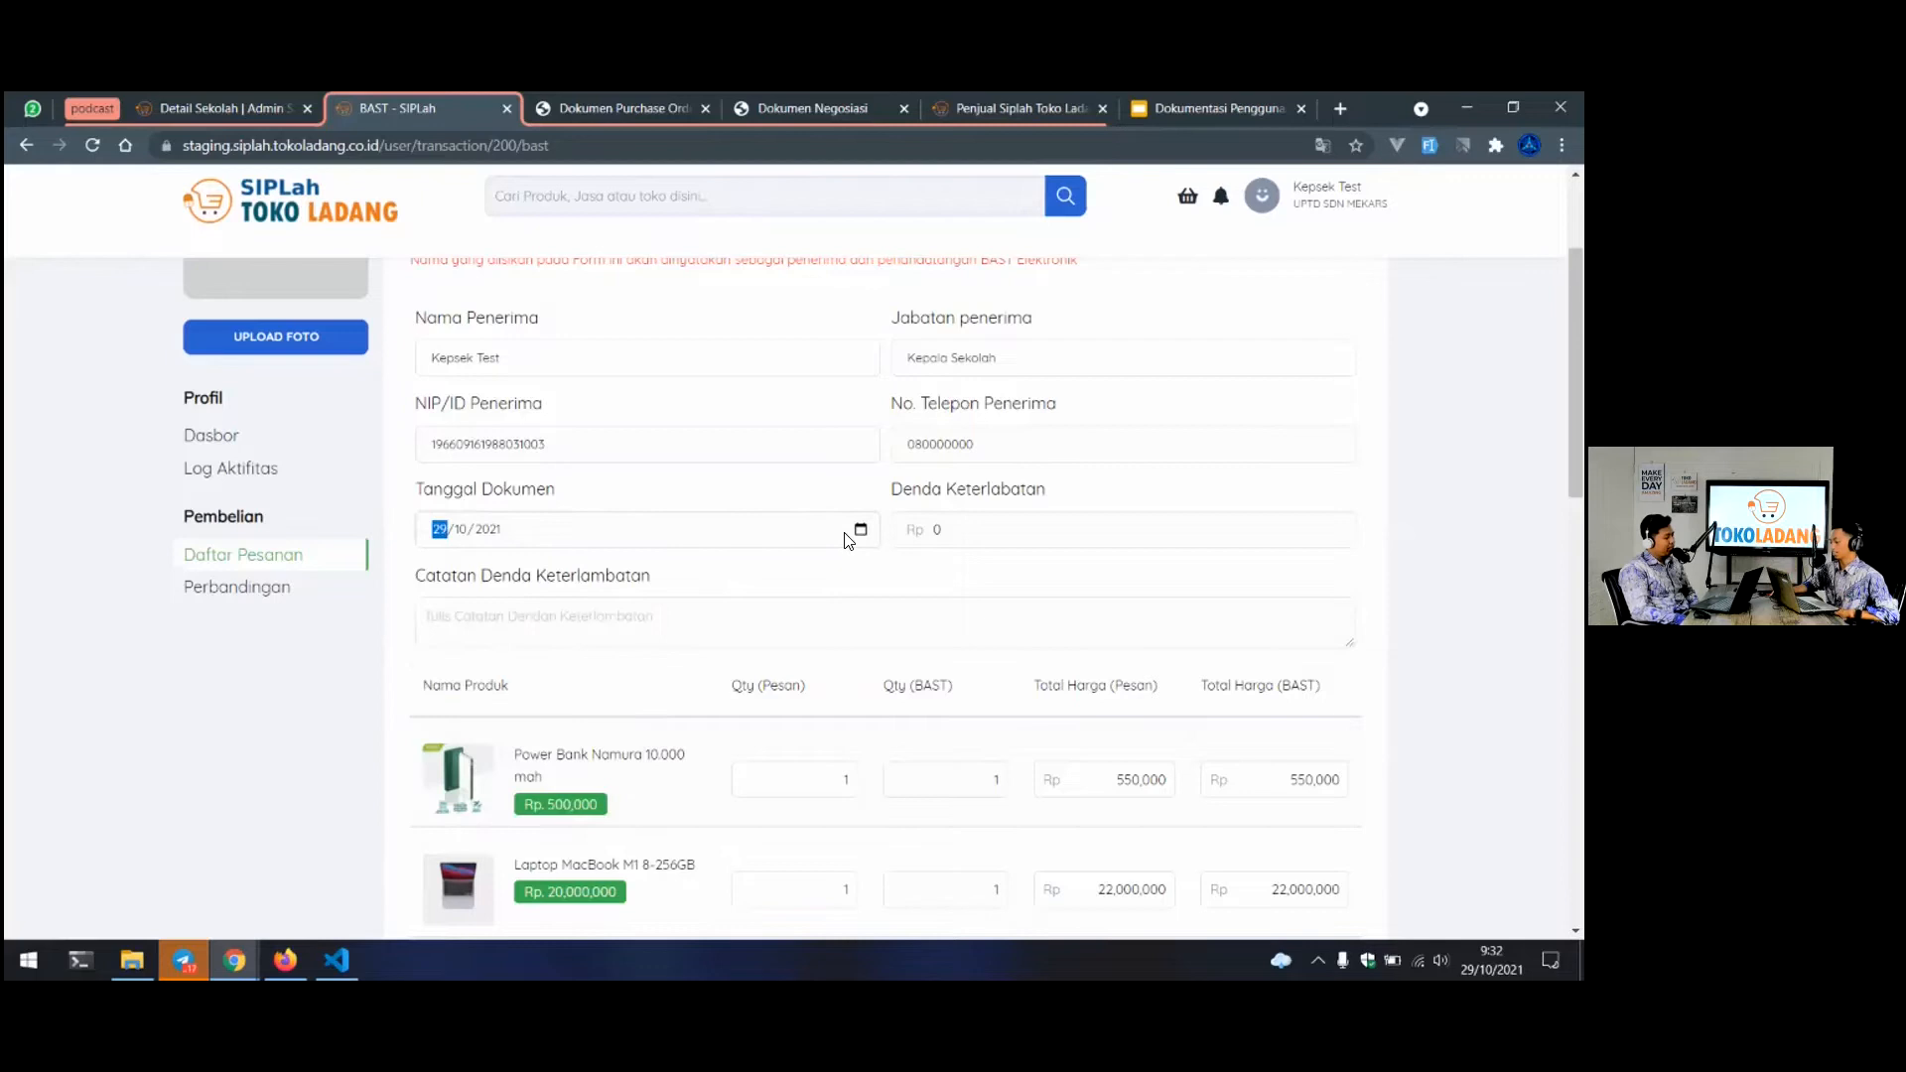
{"action": "left_click", "coordinate": [855, 532]}
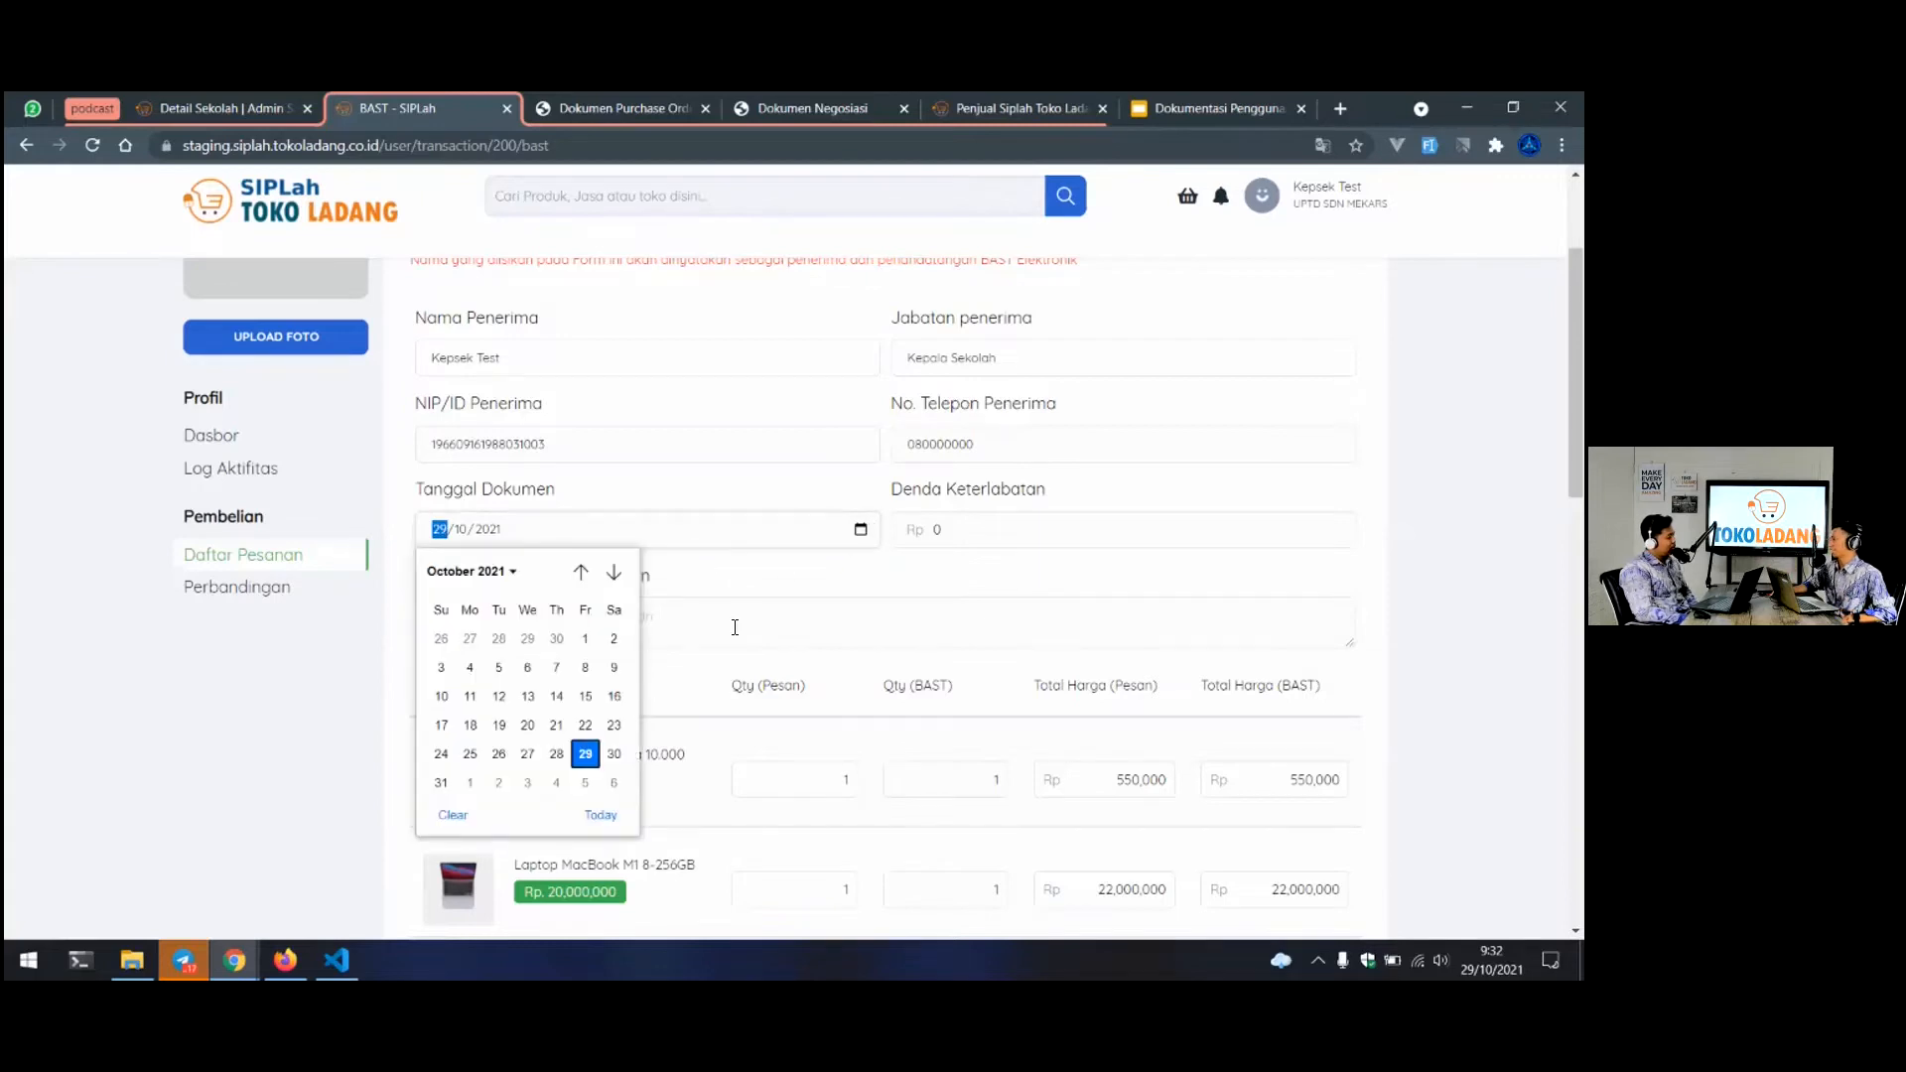
{"action": "left_click", "coordinate": [848, 573]}
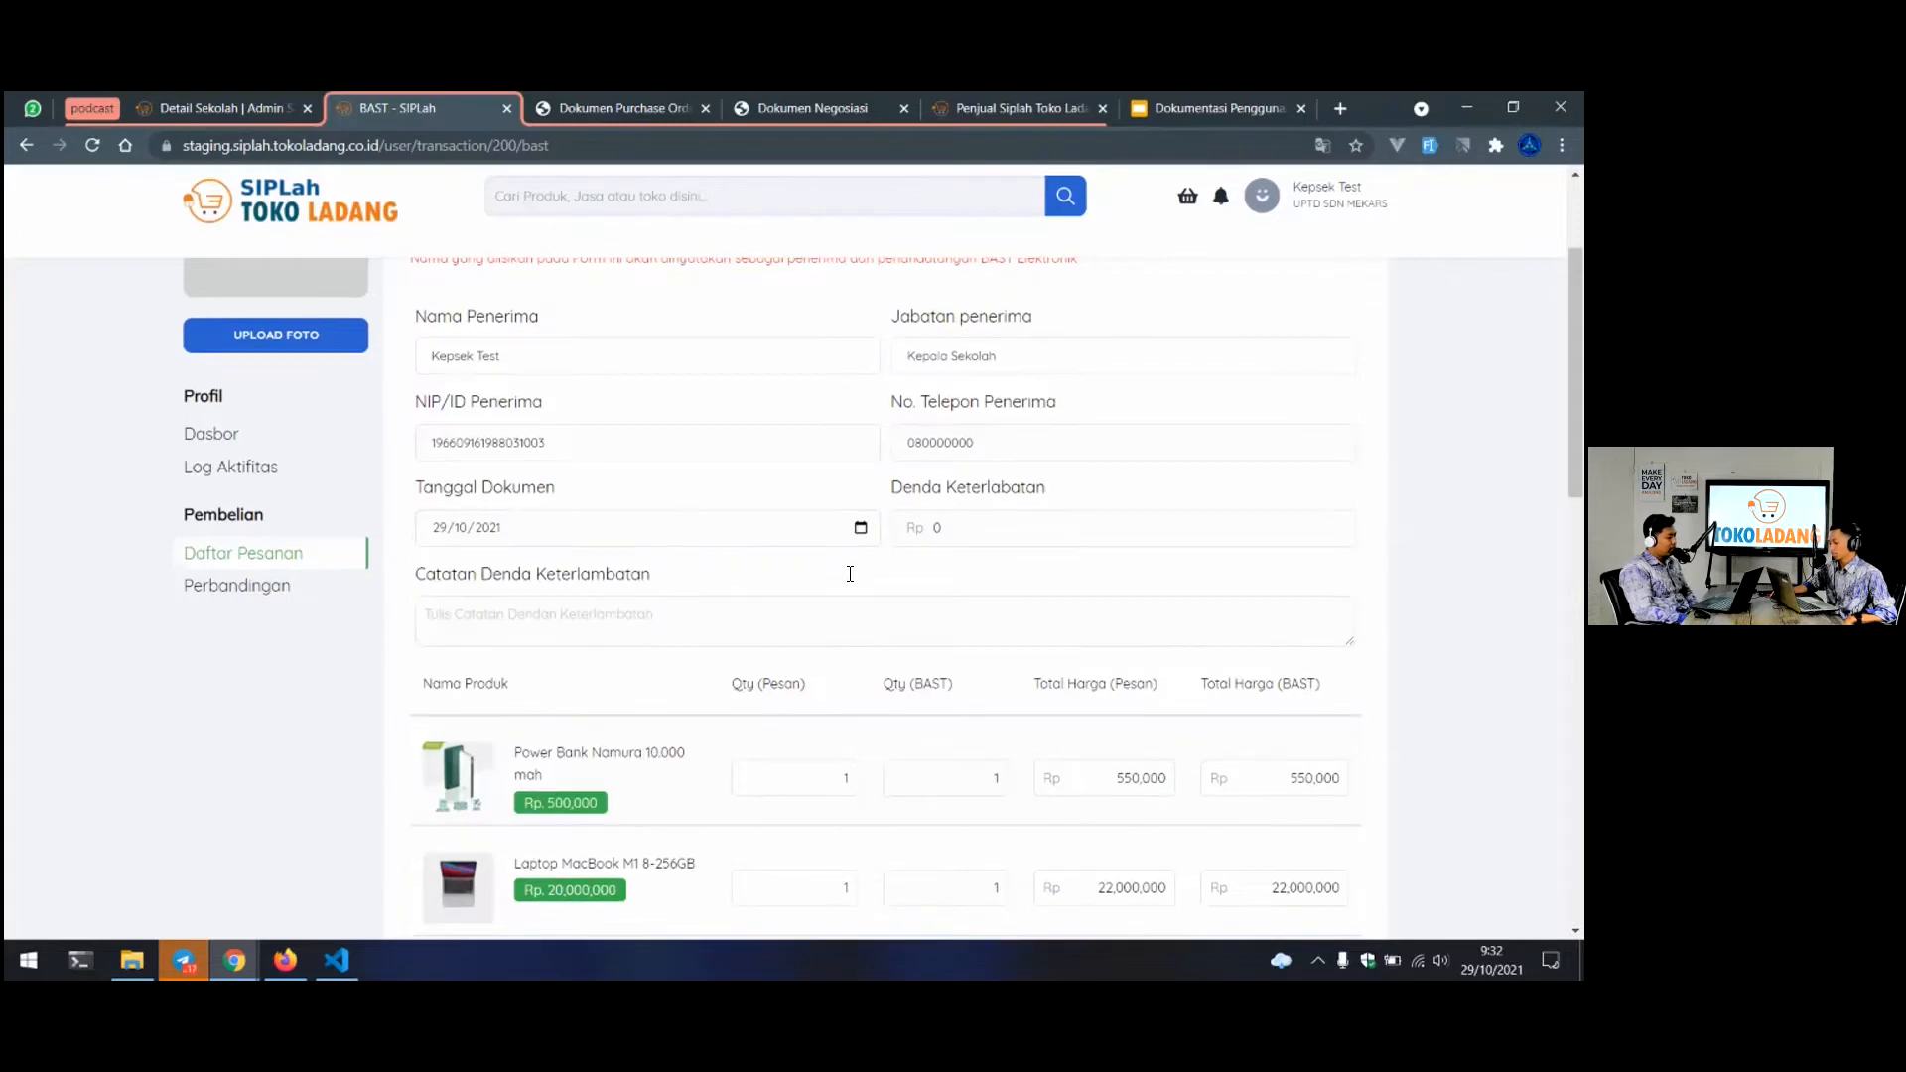
Keep the Power Bank Namura's Qty (Pesan) at 1 and set its Qty (BAST) to 0
{"action": "scroll", "coordinate": [855, 562], "scroll_direction": "down", "scroll_amount": 5}
{"action": "scroll", "coordinate": [856, 562], "scroll_direction": "up", "scroll_amount": 2}
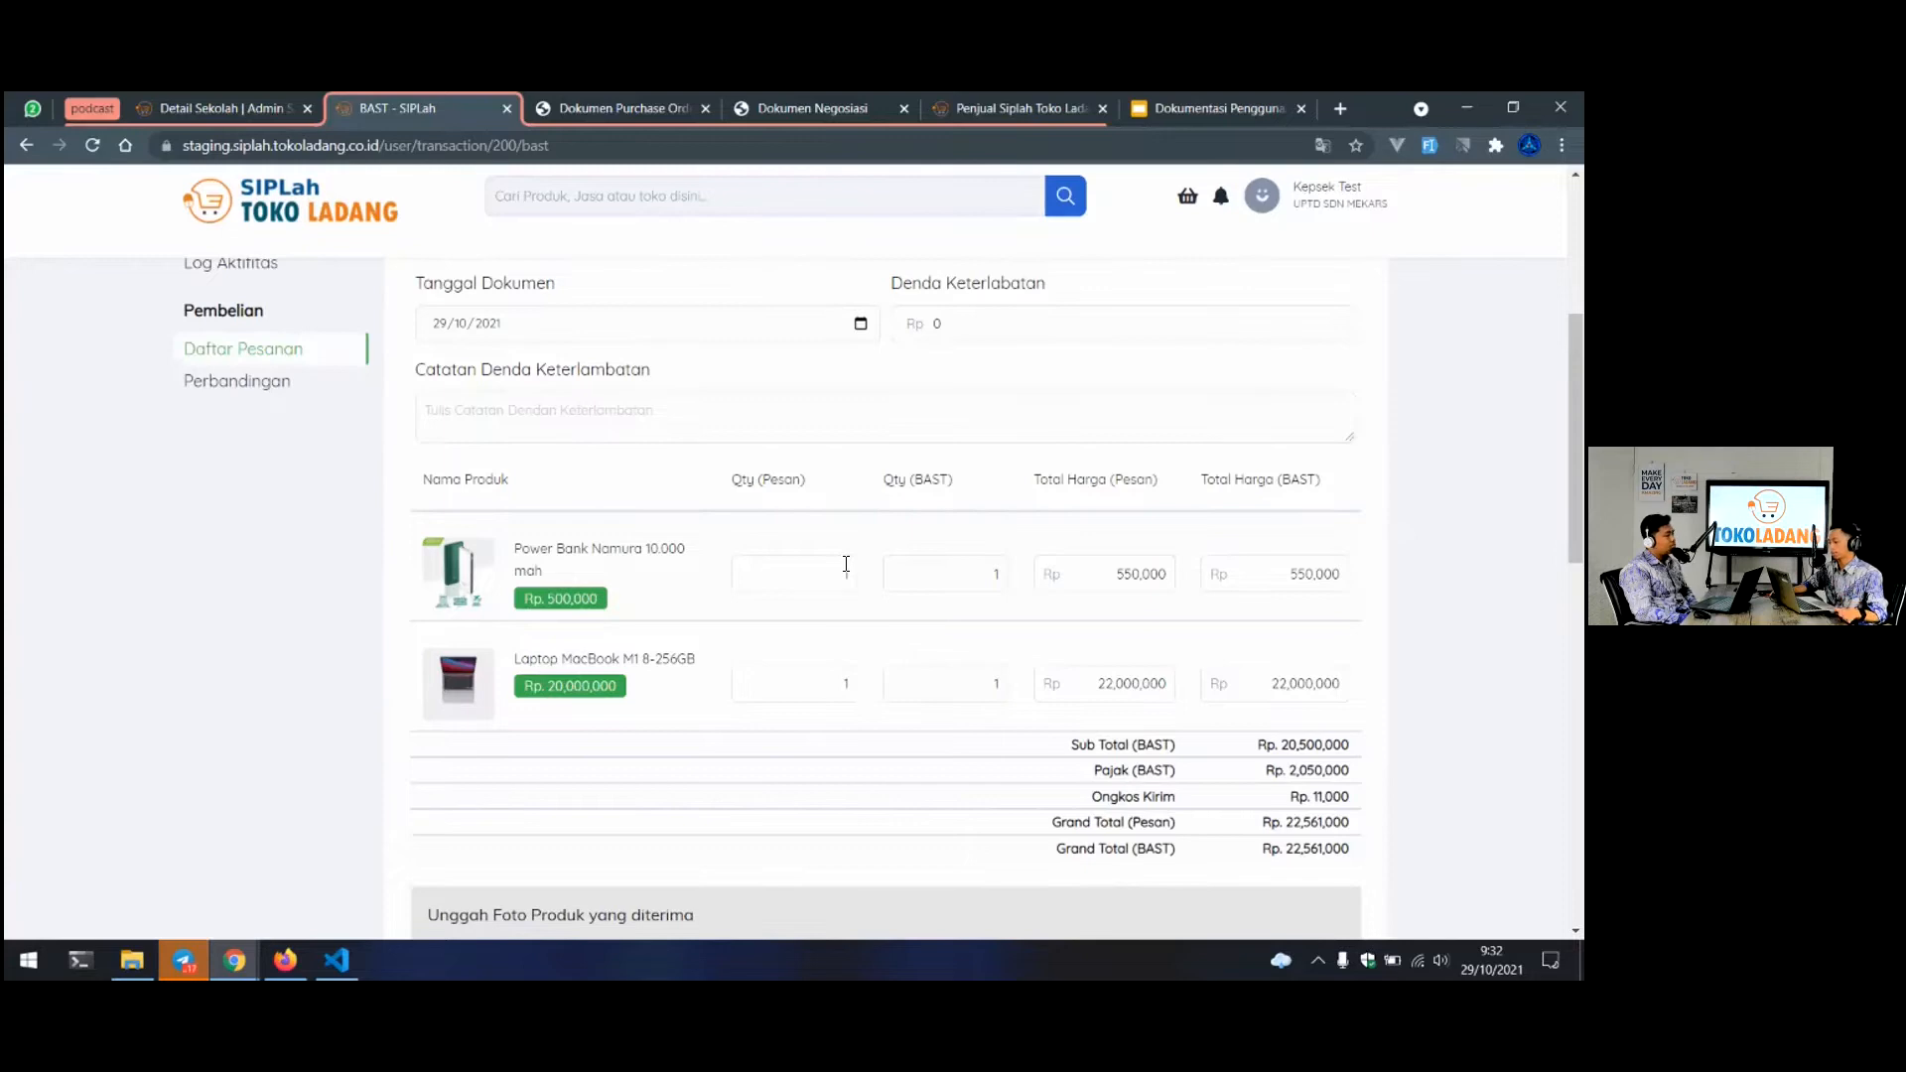
{"action": "type", "text": "1"}
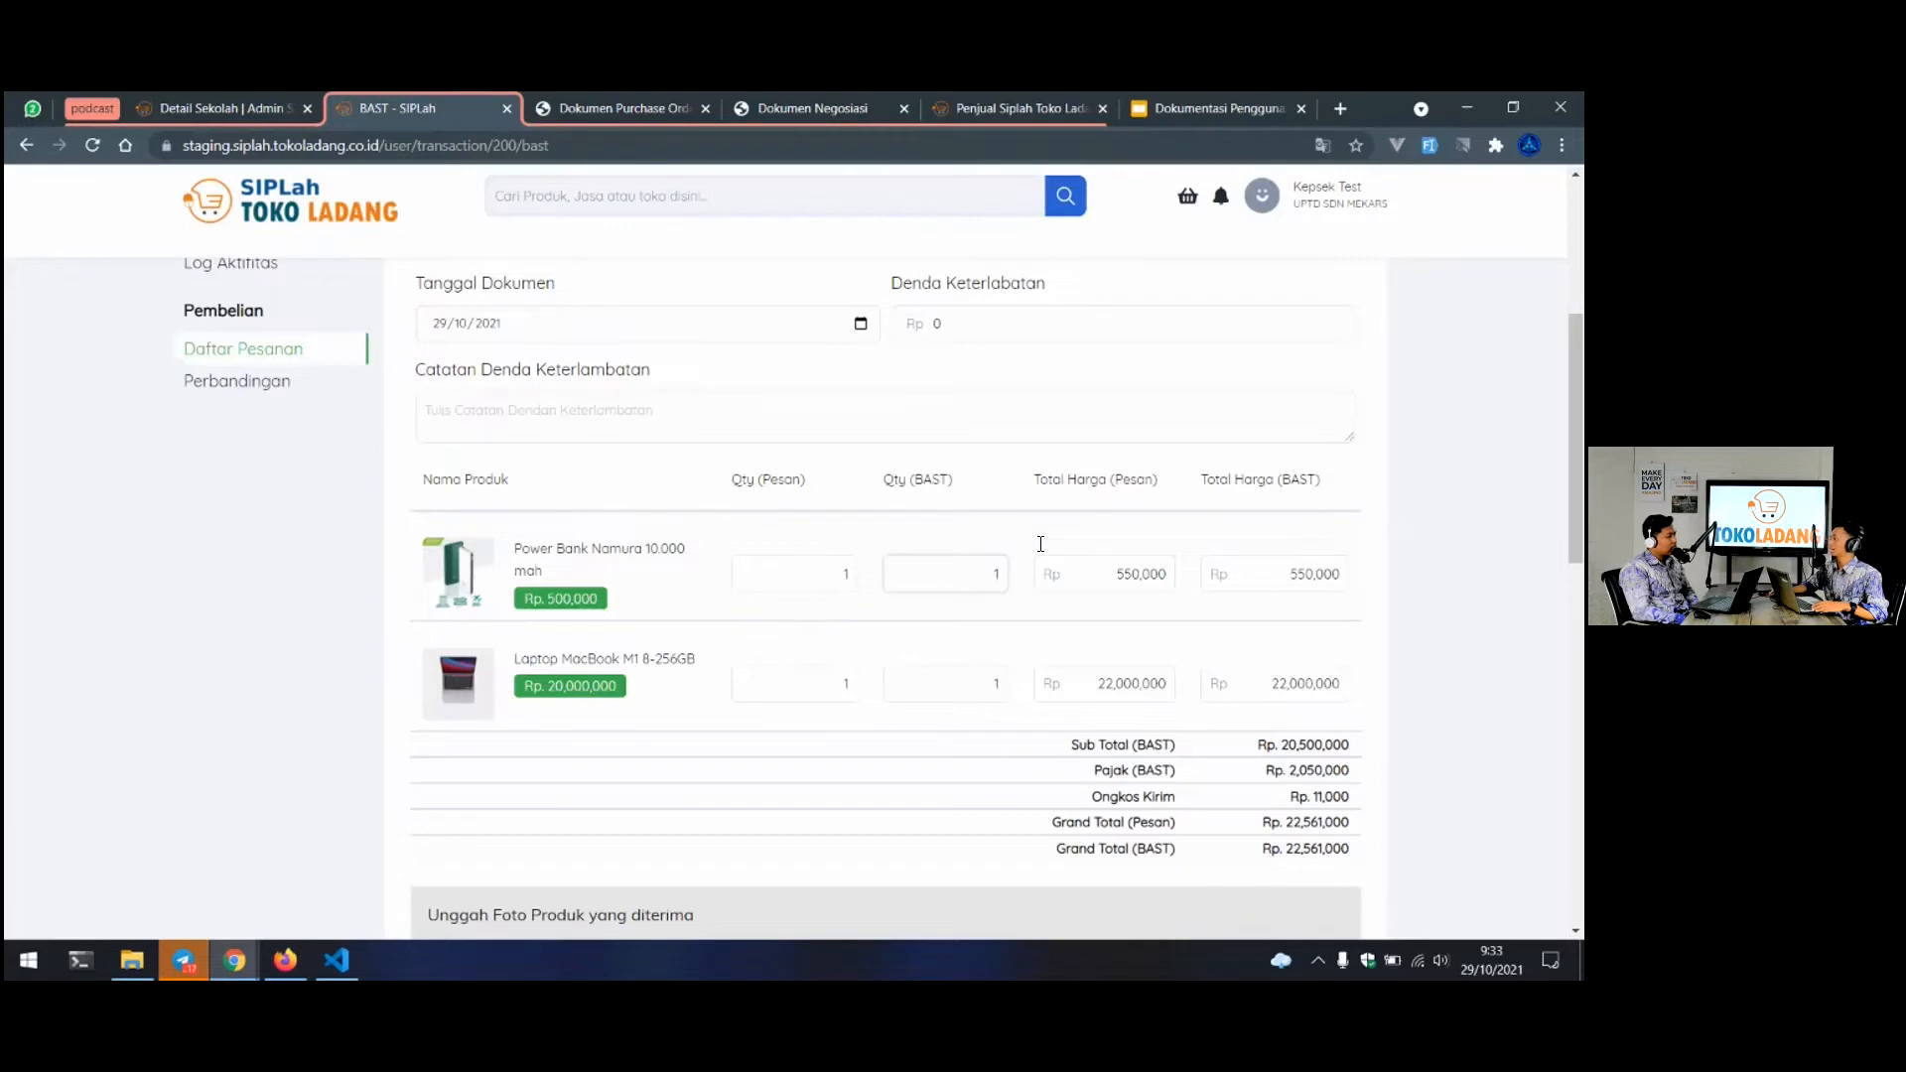
{"action": "key", "text": "BackSpace"}
{"action": "type", "text": "0"}
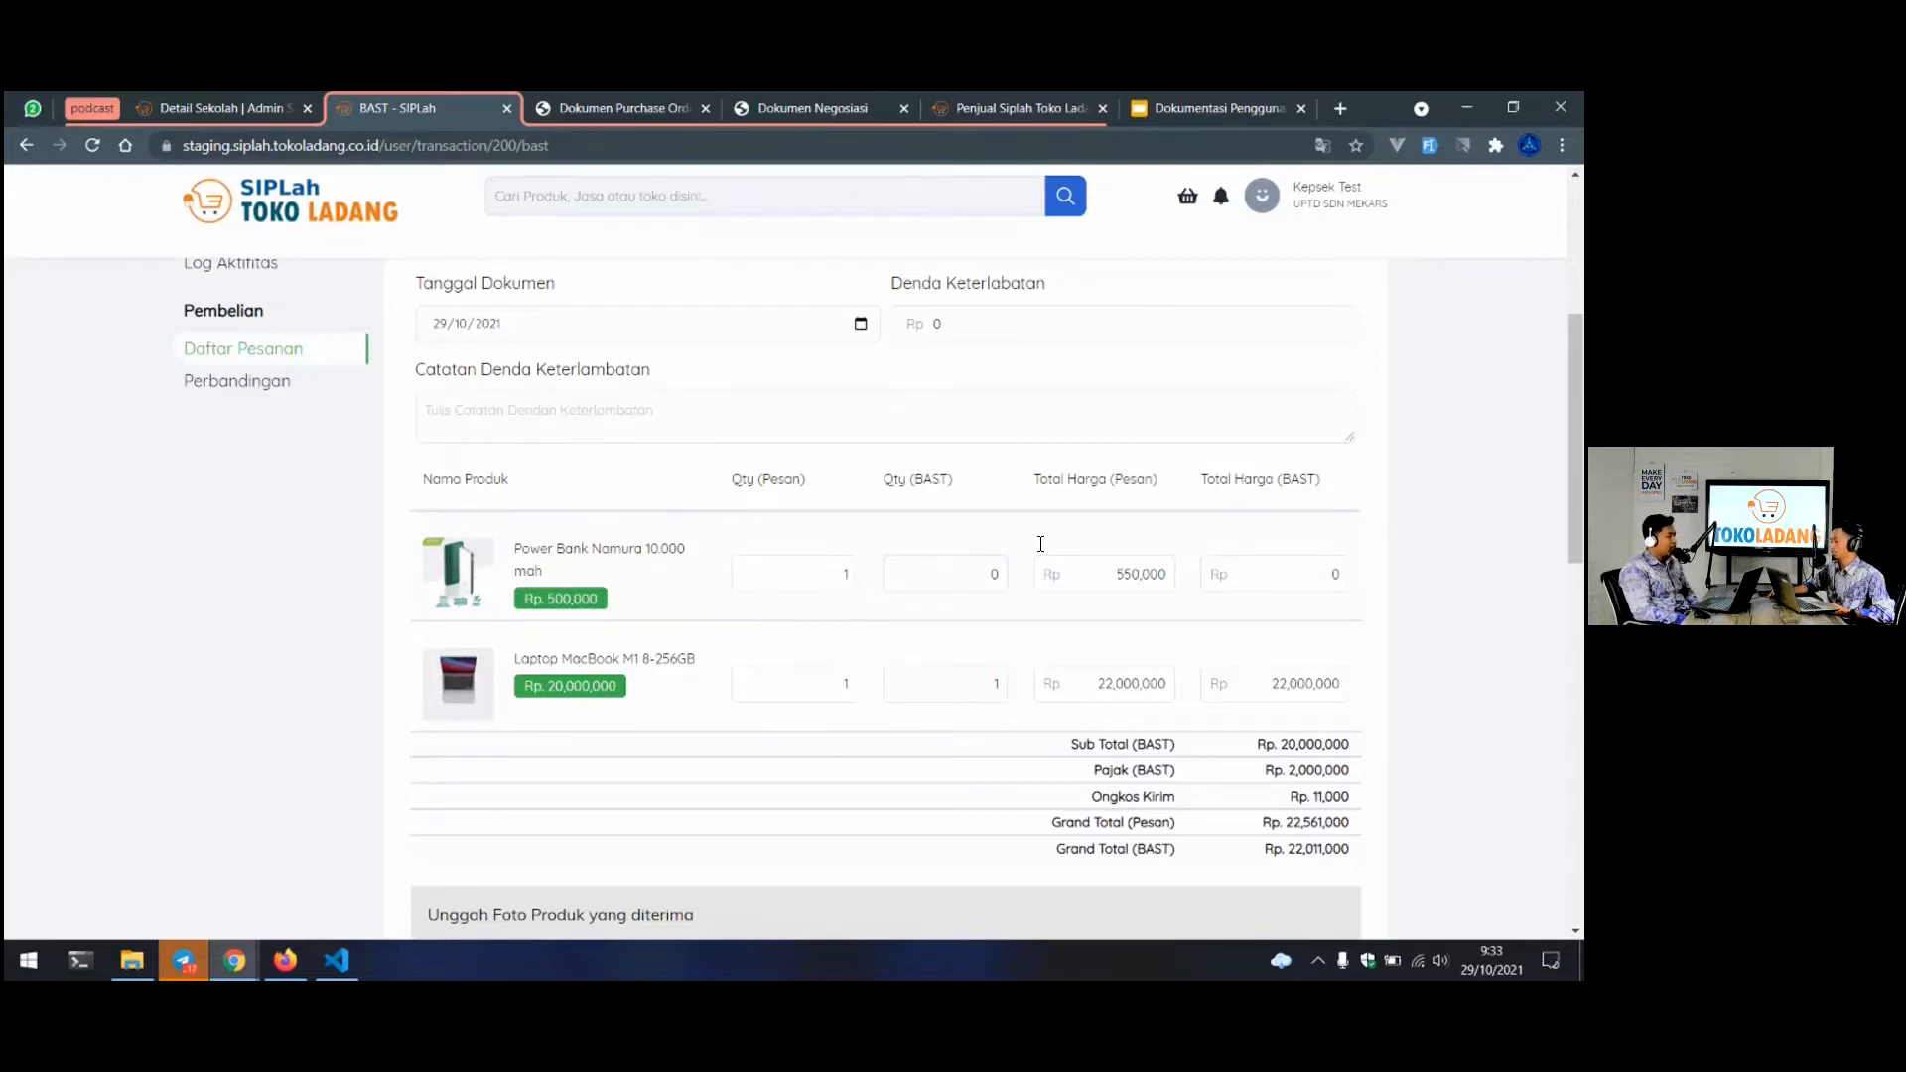
Review the BAST totals, the product photo upload area, the Power Bank's received quantity and the late-penalty fields
{"action": "scroll", "coordinate": [1040, 548], "scroll_direction": "down", "scroll_amount": 2}
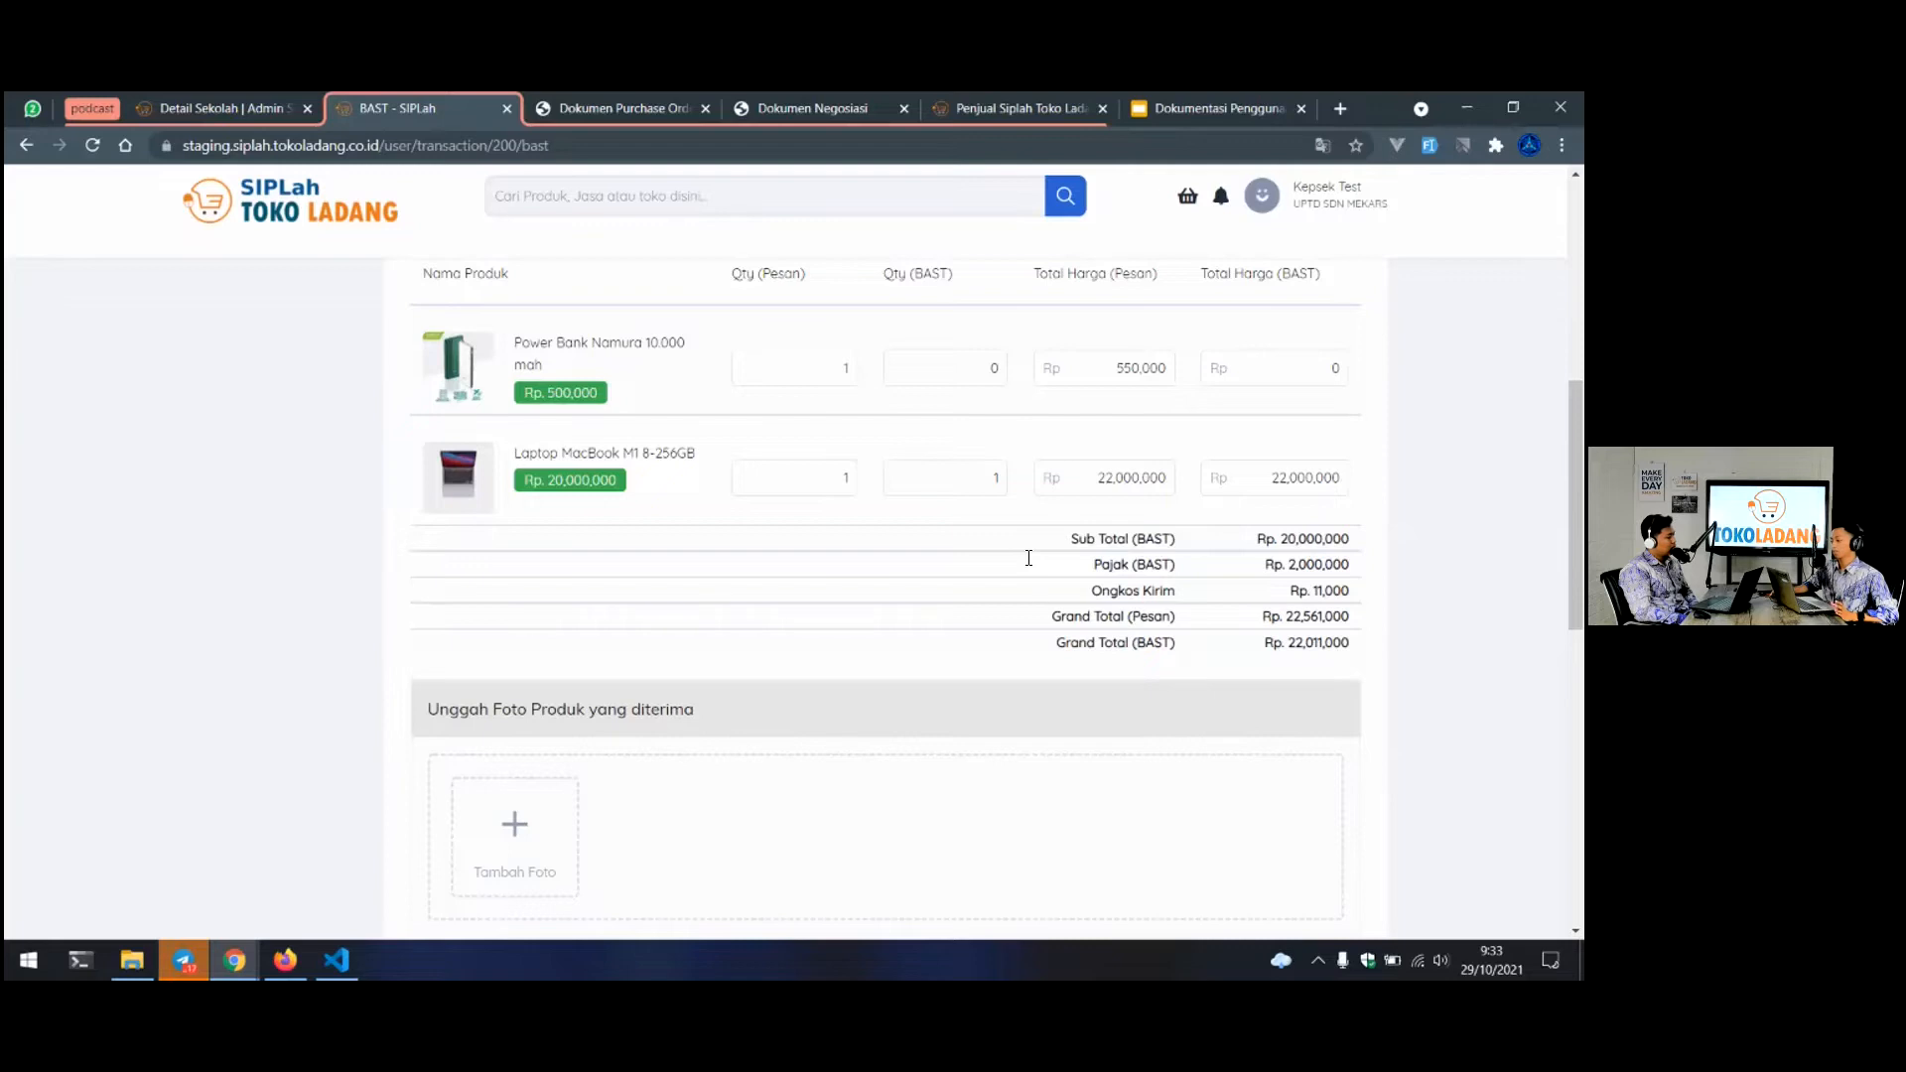
{"action": "scroll", "coordinate": [1028, 558], "scroll_direction": "up", "scroll_amount": 1}
{"action": "left_click", "coordinate": [984, 471]}
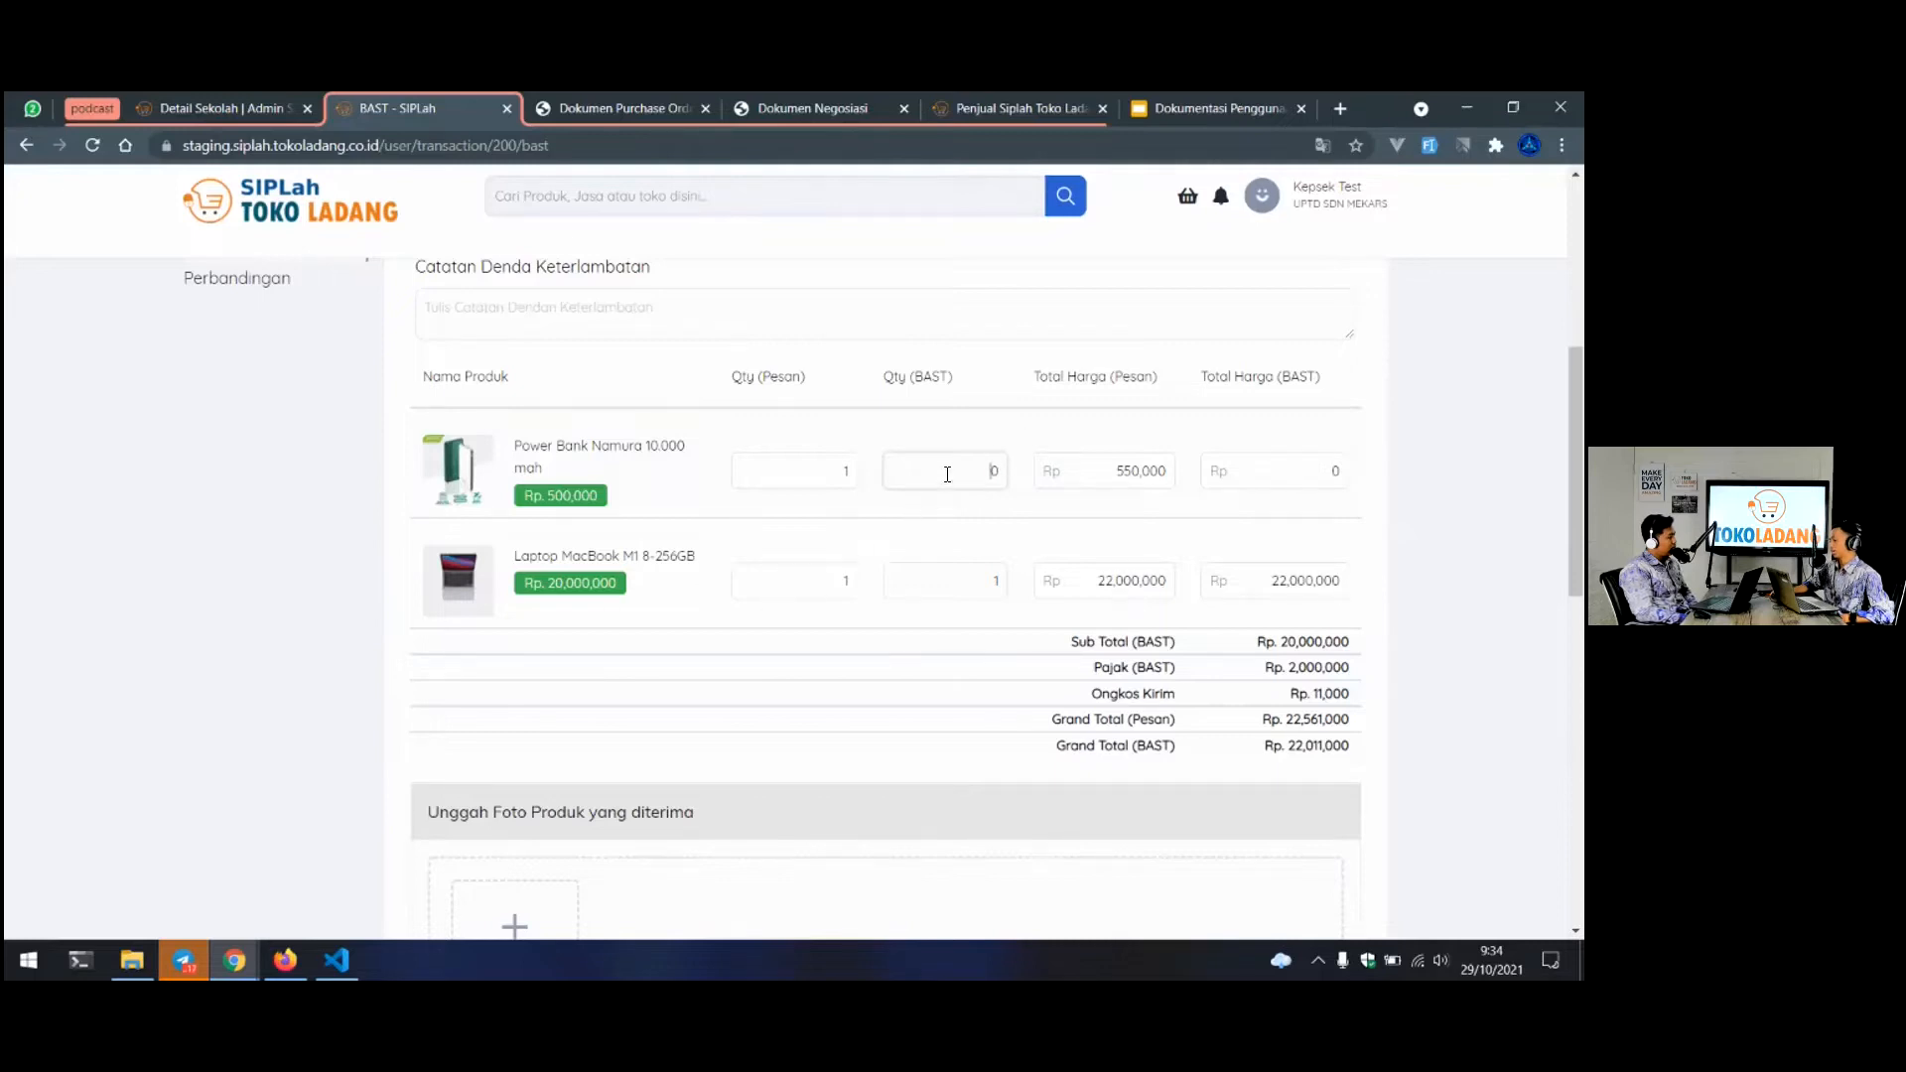
{"action": "scroll", "coordinate": [937, 477], "scroll_direction": "up", "scroll_amount": 2}
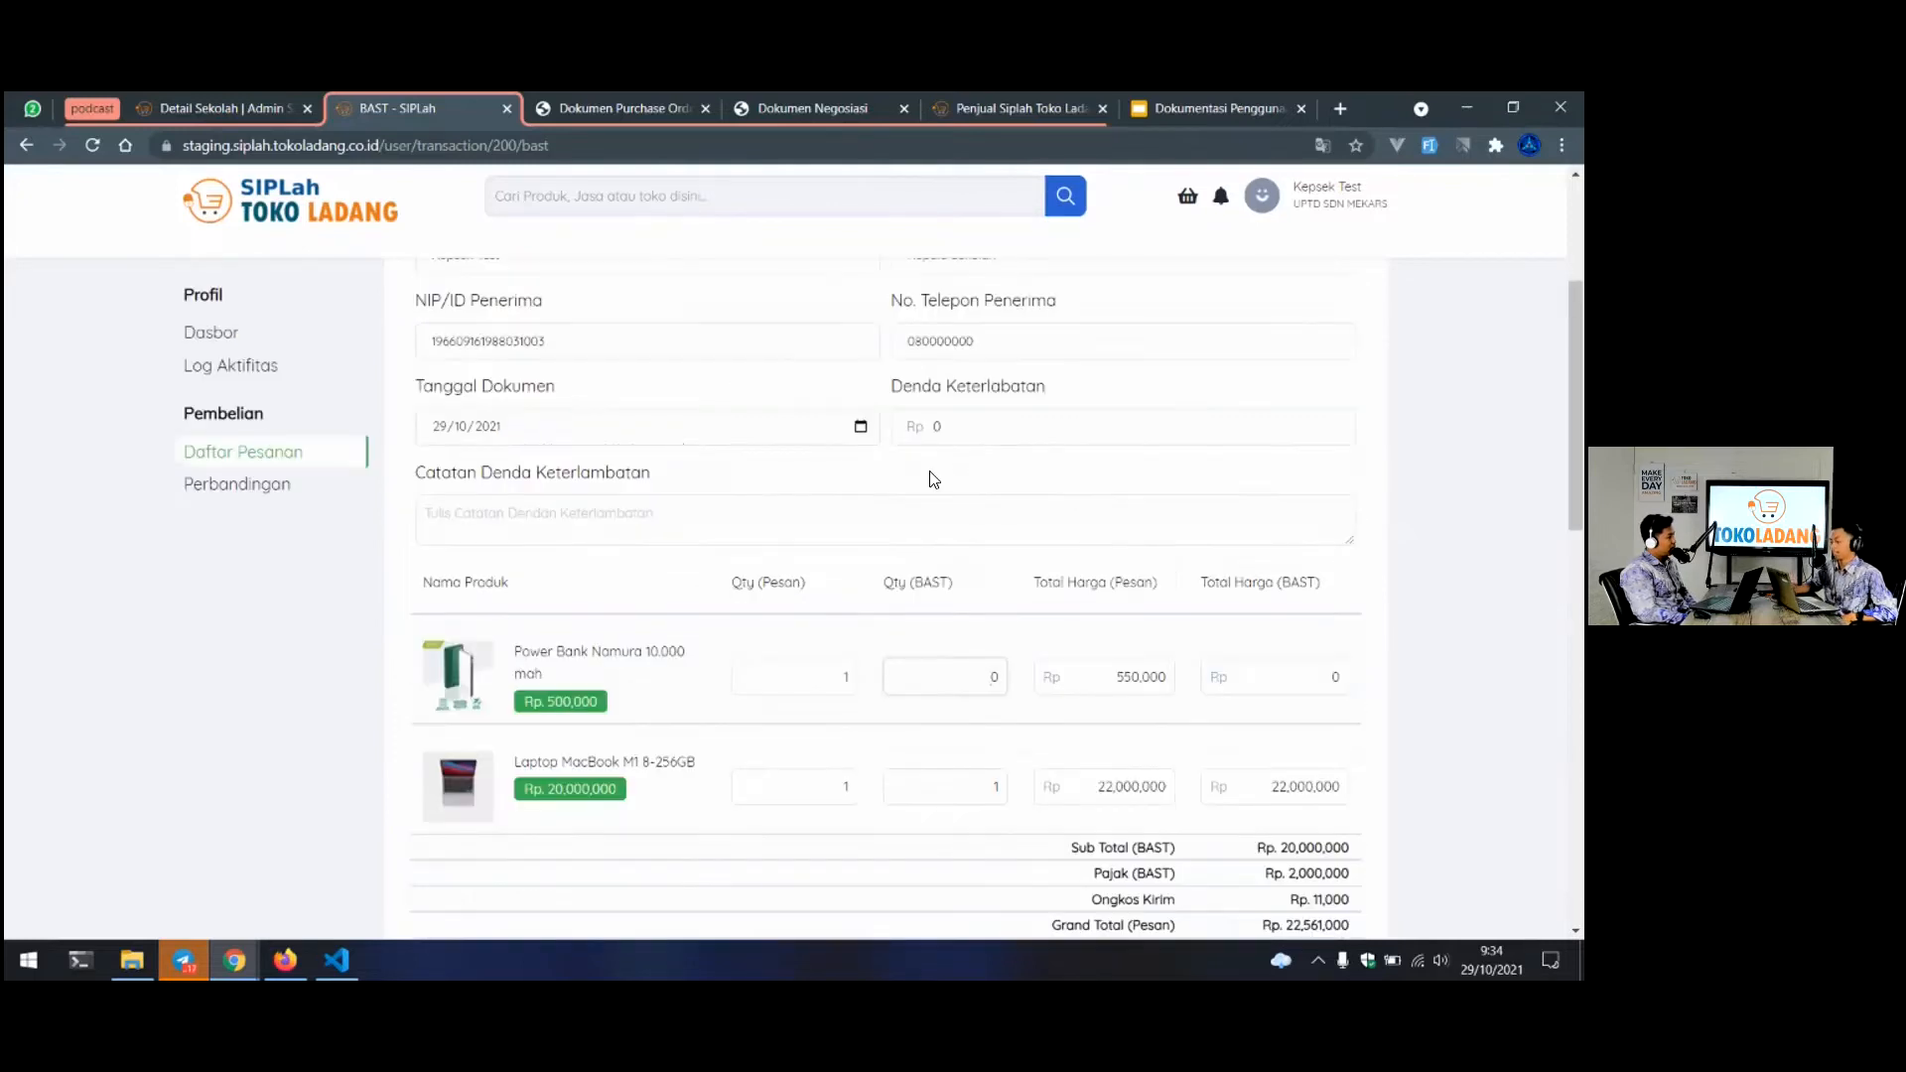
Review the ordered and received quantities, the BAST totals and the photo upload area in the BAST form
{"action": "scroll", "coordinate": [937, 487], "scroll_direction": "down", "scroll_amount": 2}
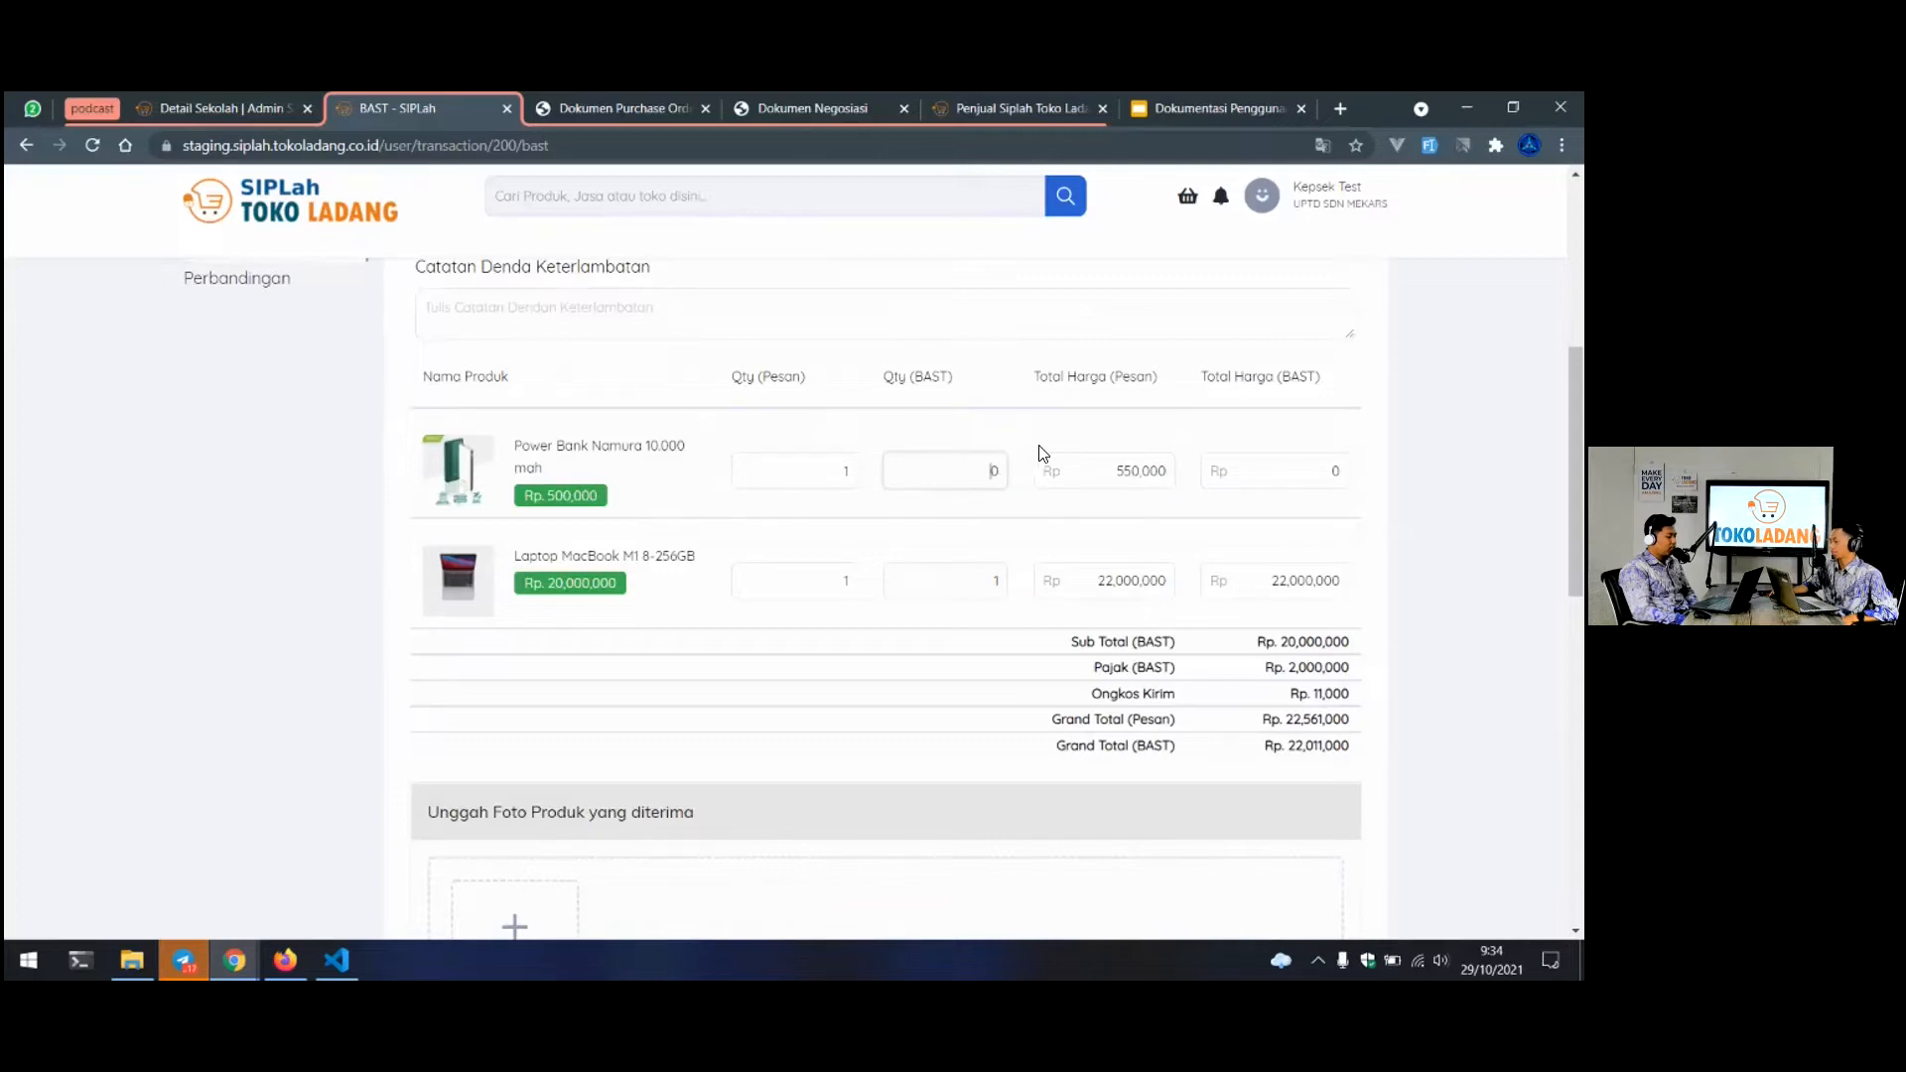
{"action": "scroll", "coordinate": [1007, 453], "scroll_direction": "down", "scroll_amount": 2}
{"action": "scroll", "coordinate": [897, 498], "scroll_direction": "down", "scroll_amount": 1}
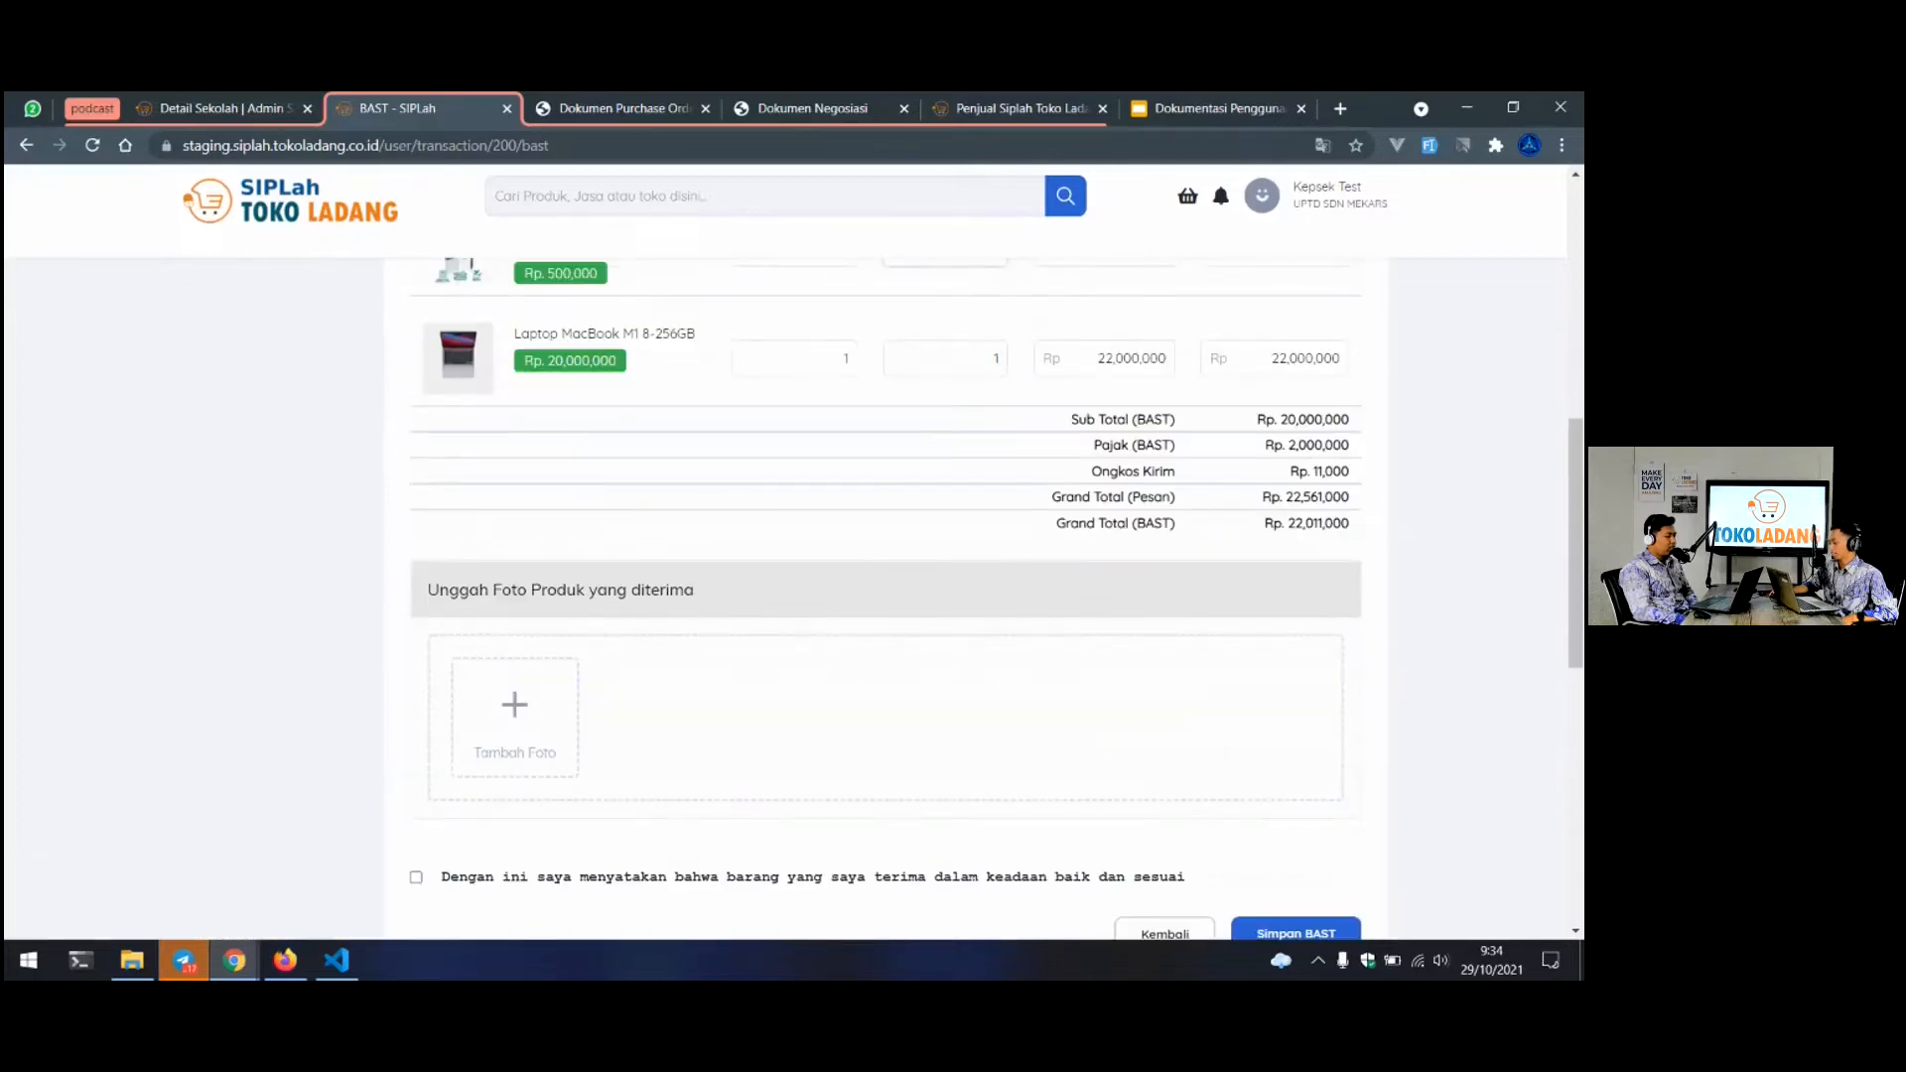
{"action": "scroll", "coordinate": [1016, 417], "scroll_direction": "up", "scroll_amount": 1}
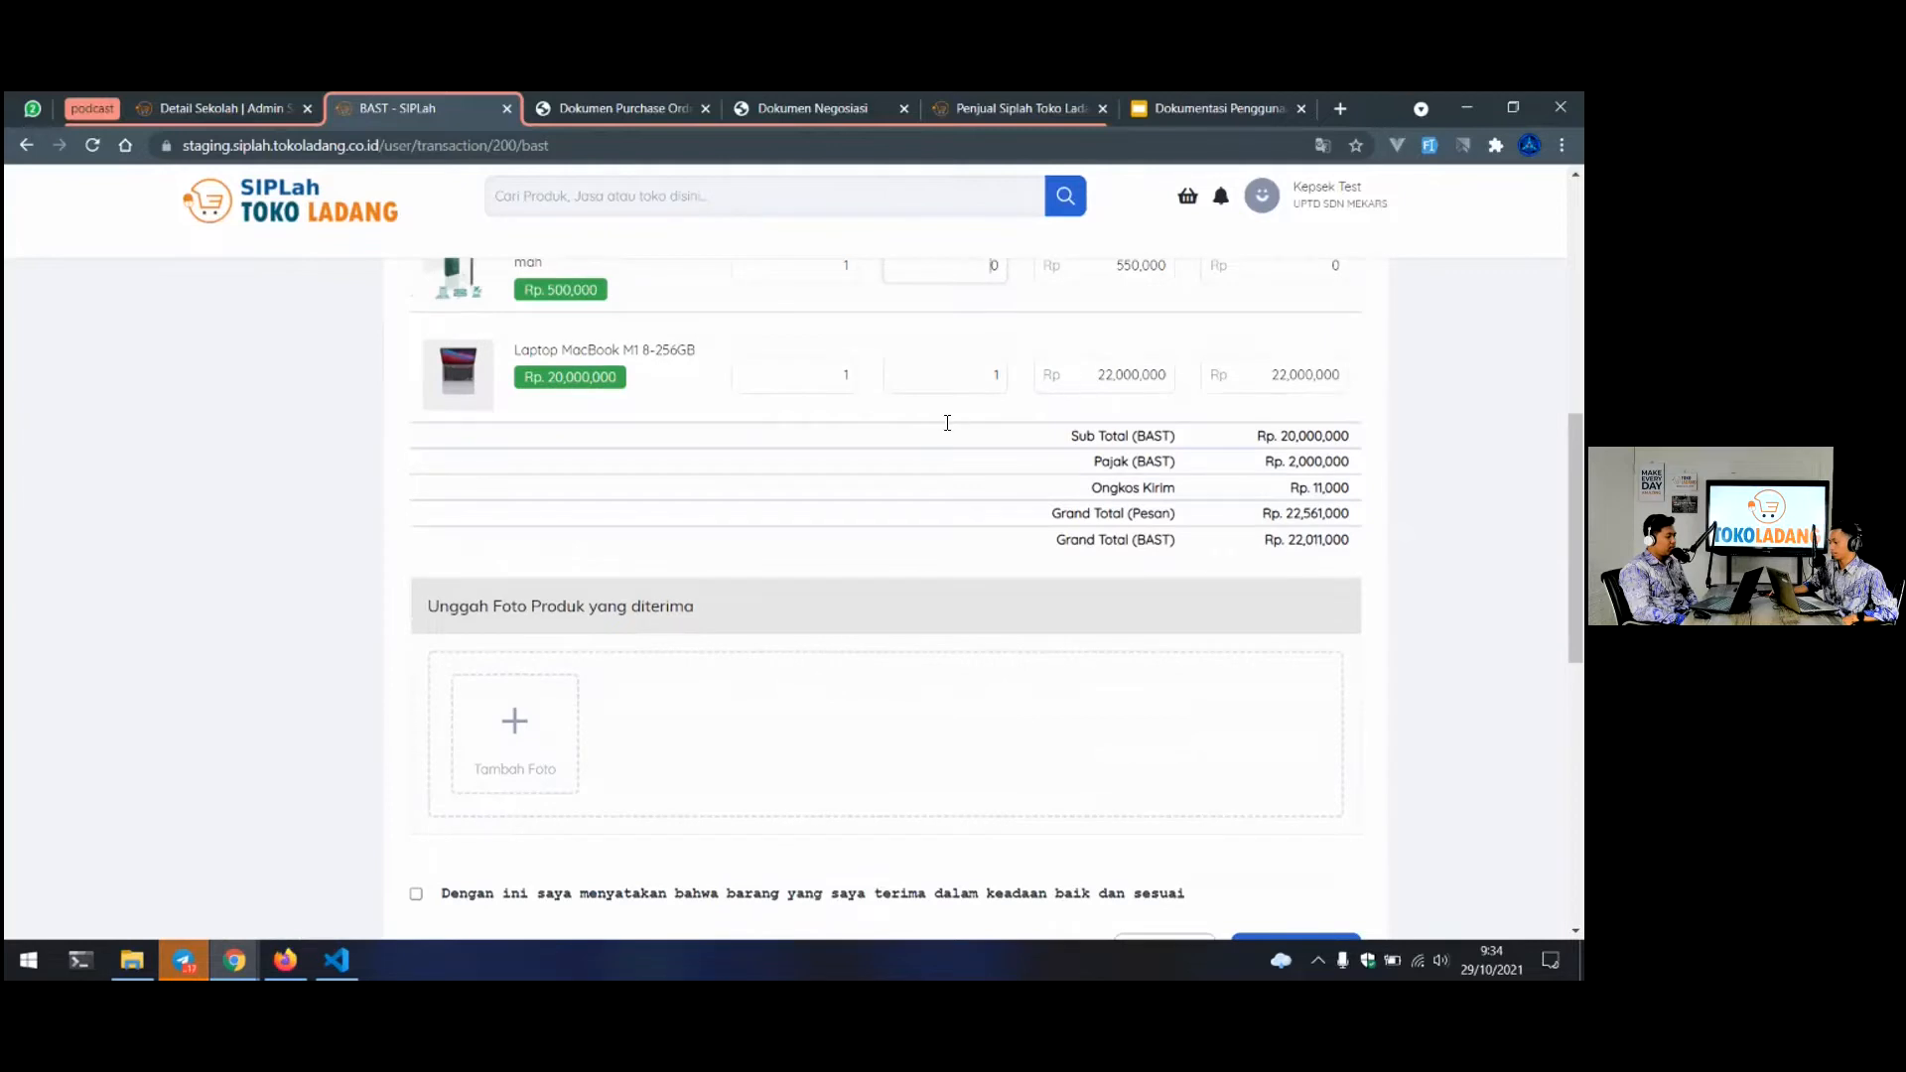
{"action": "scroll", "coordinate": [947, 423], "scroll_direction": "up", "scroll_amount": 1}
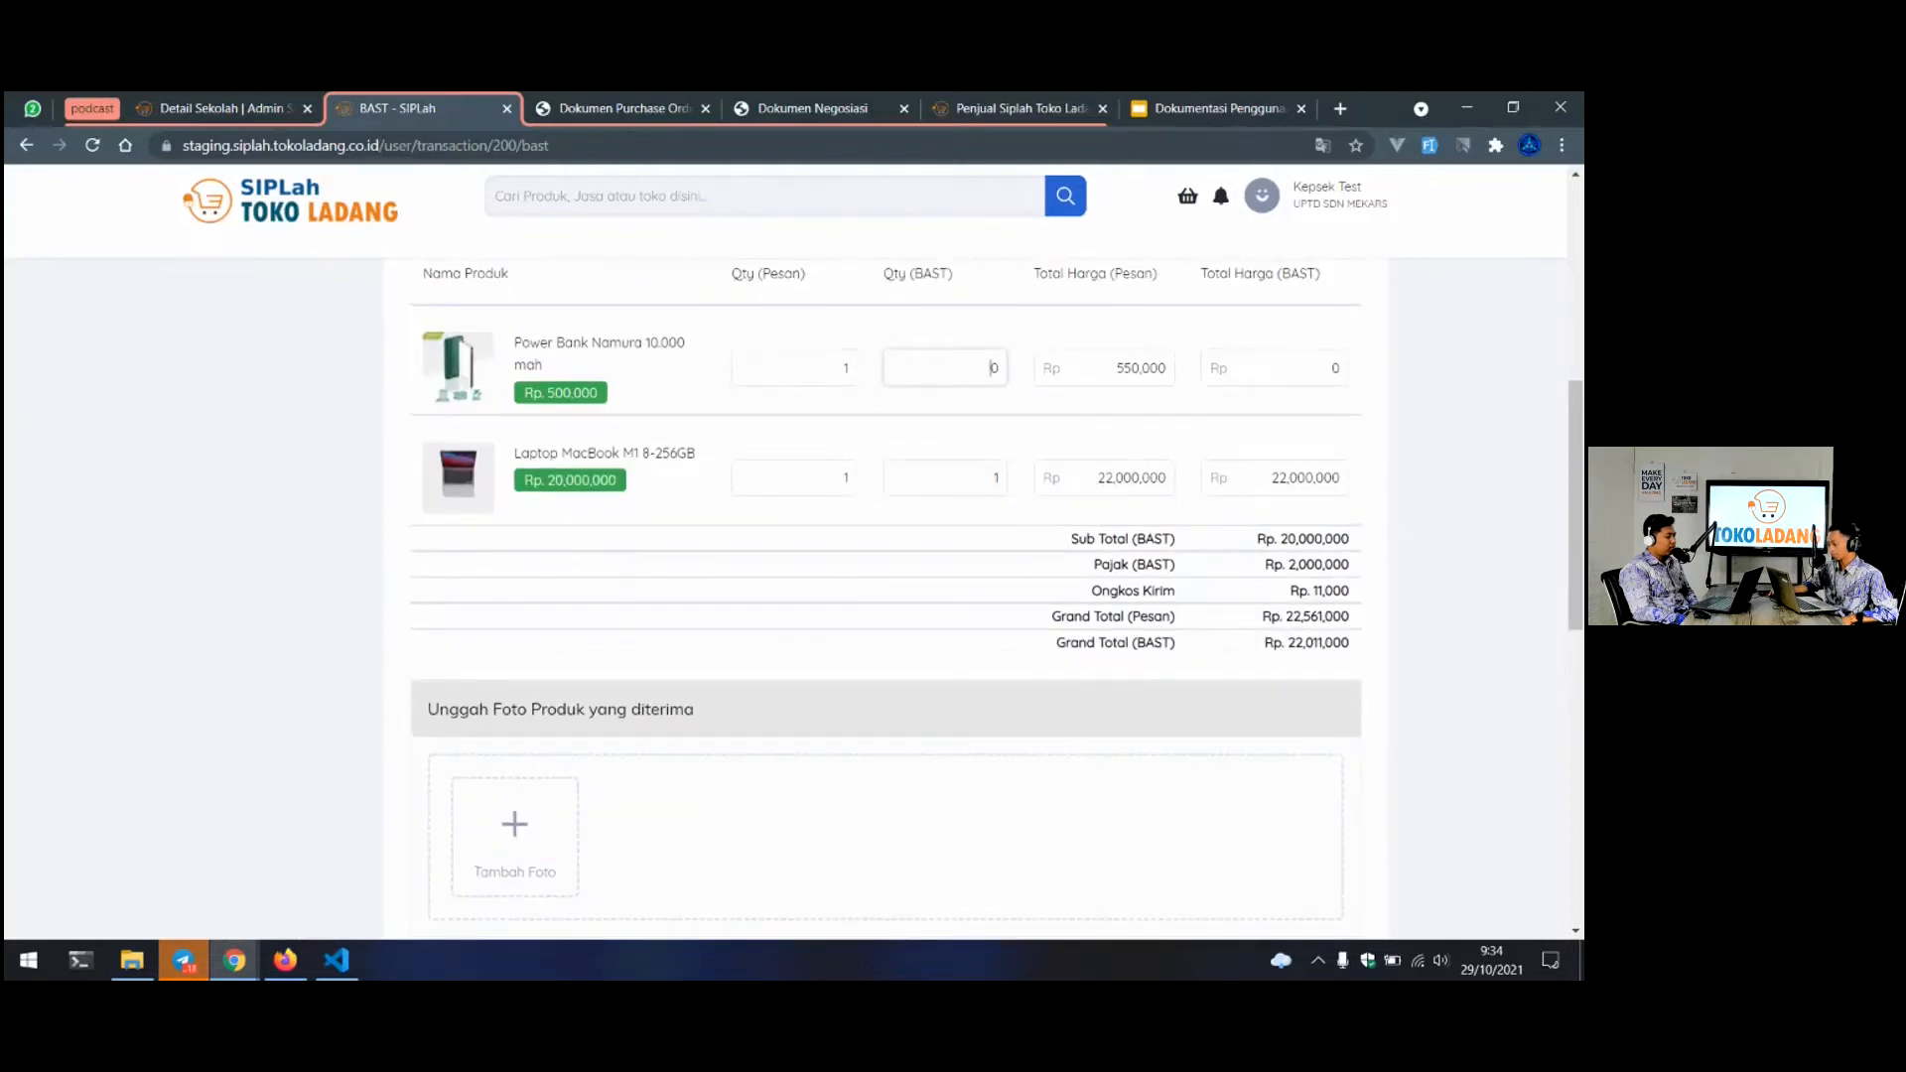
{"action": "scroll", "coordinate": [885, 595], "scroll_direction": "down", "scroll_amount": 1}
{"action": "scroll", "coordinate": [541, 566], "scroll_direction": "down", "scroll_amount": 1}
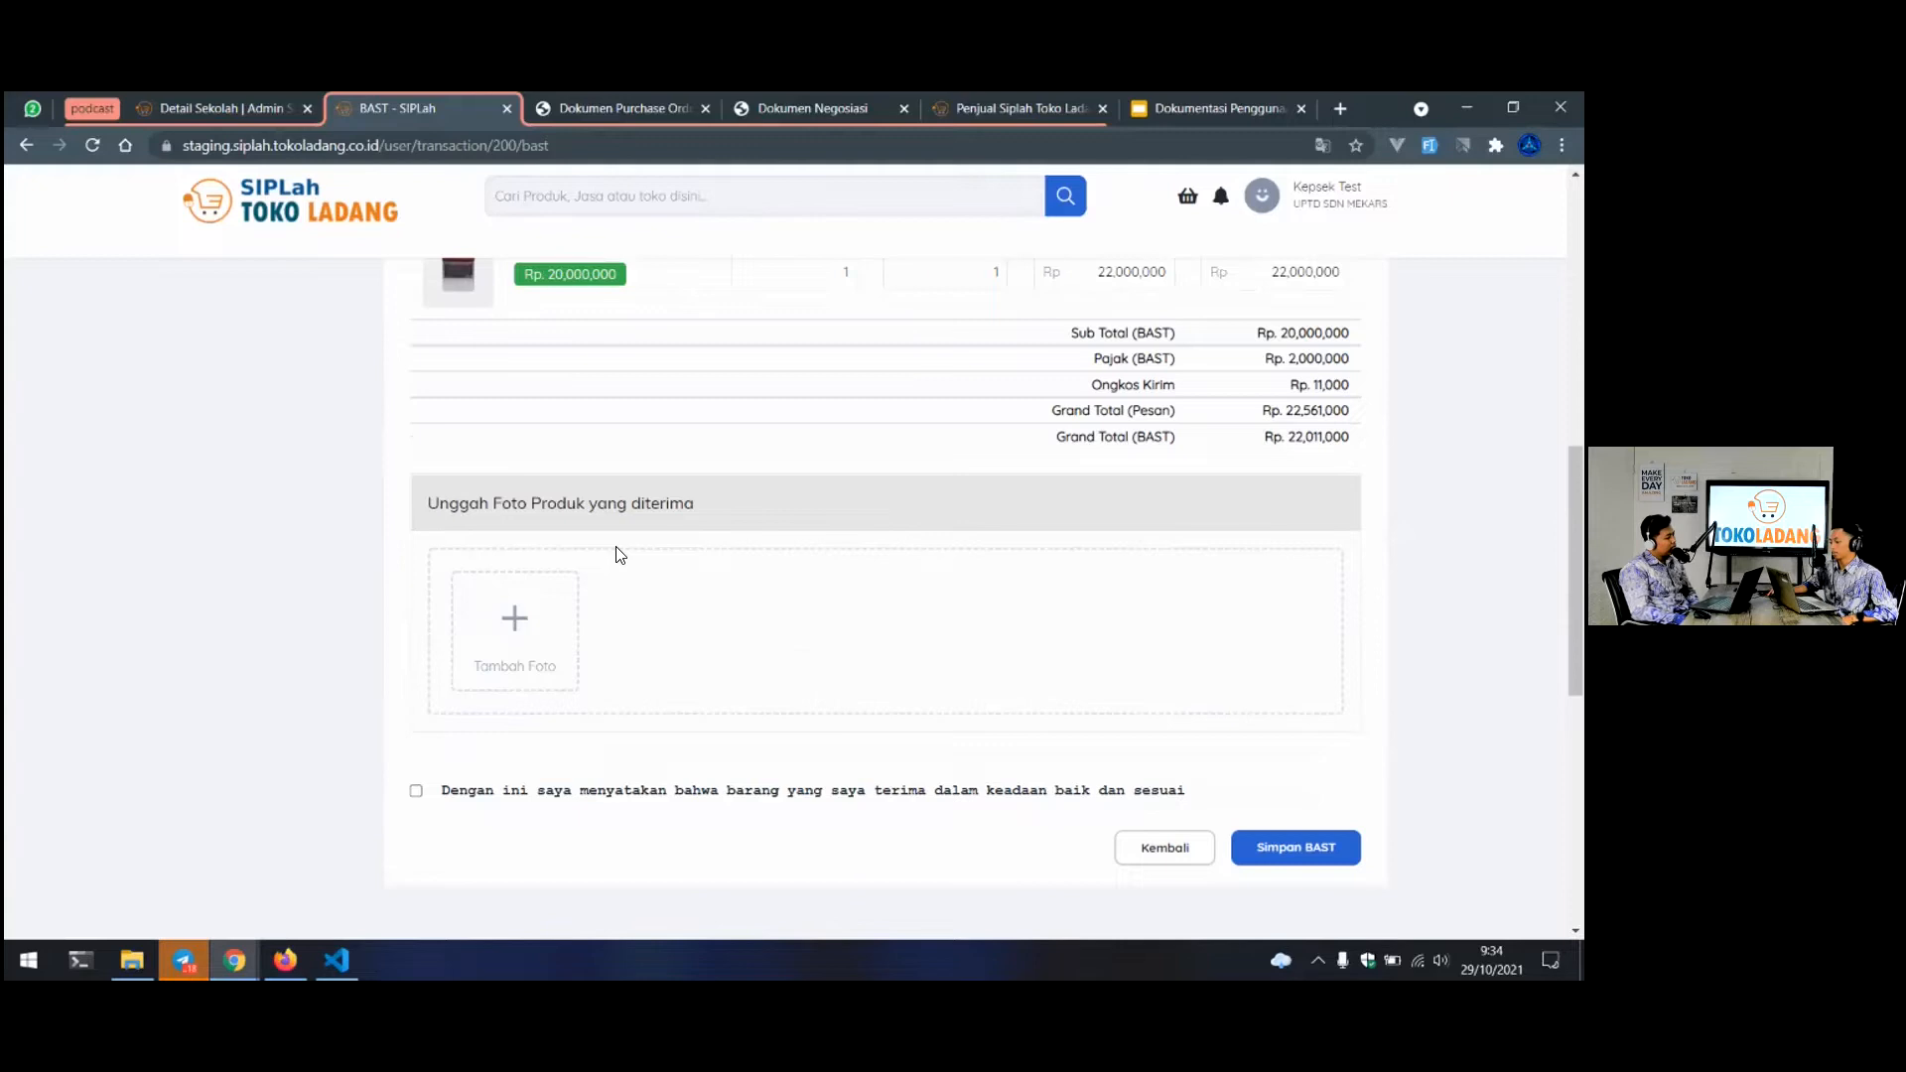
Add Youtube Tumb Penjual.png as the received-product photo and tick the declaration that the goods arrived in good and matching condition
{"action": "scroll", "coordinate": [617, 553], "scroll_direction": "down", "scroll_amount": 1}
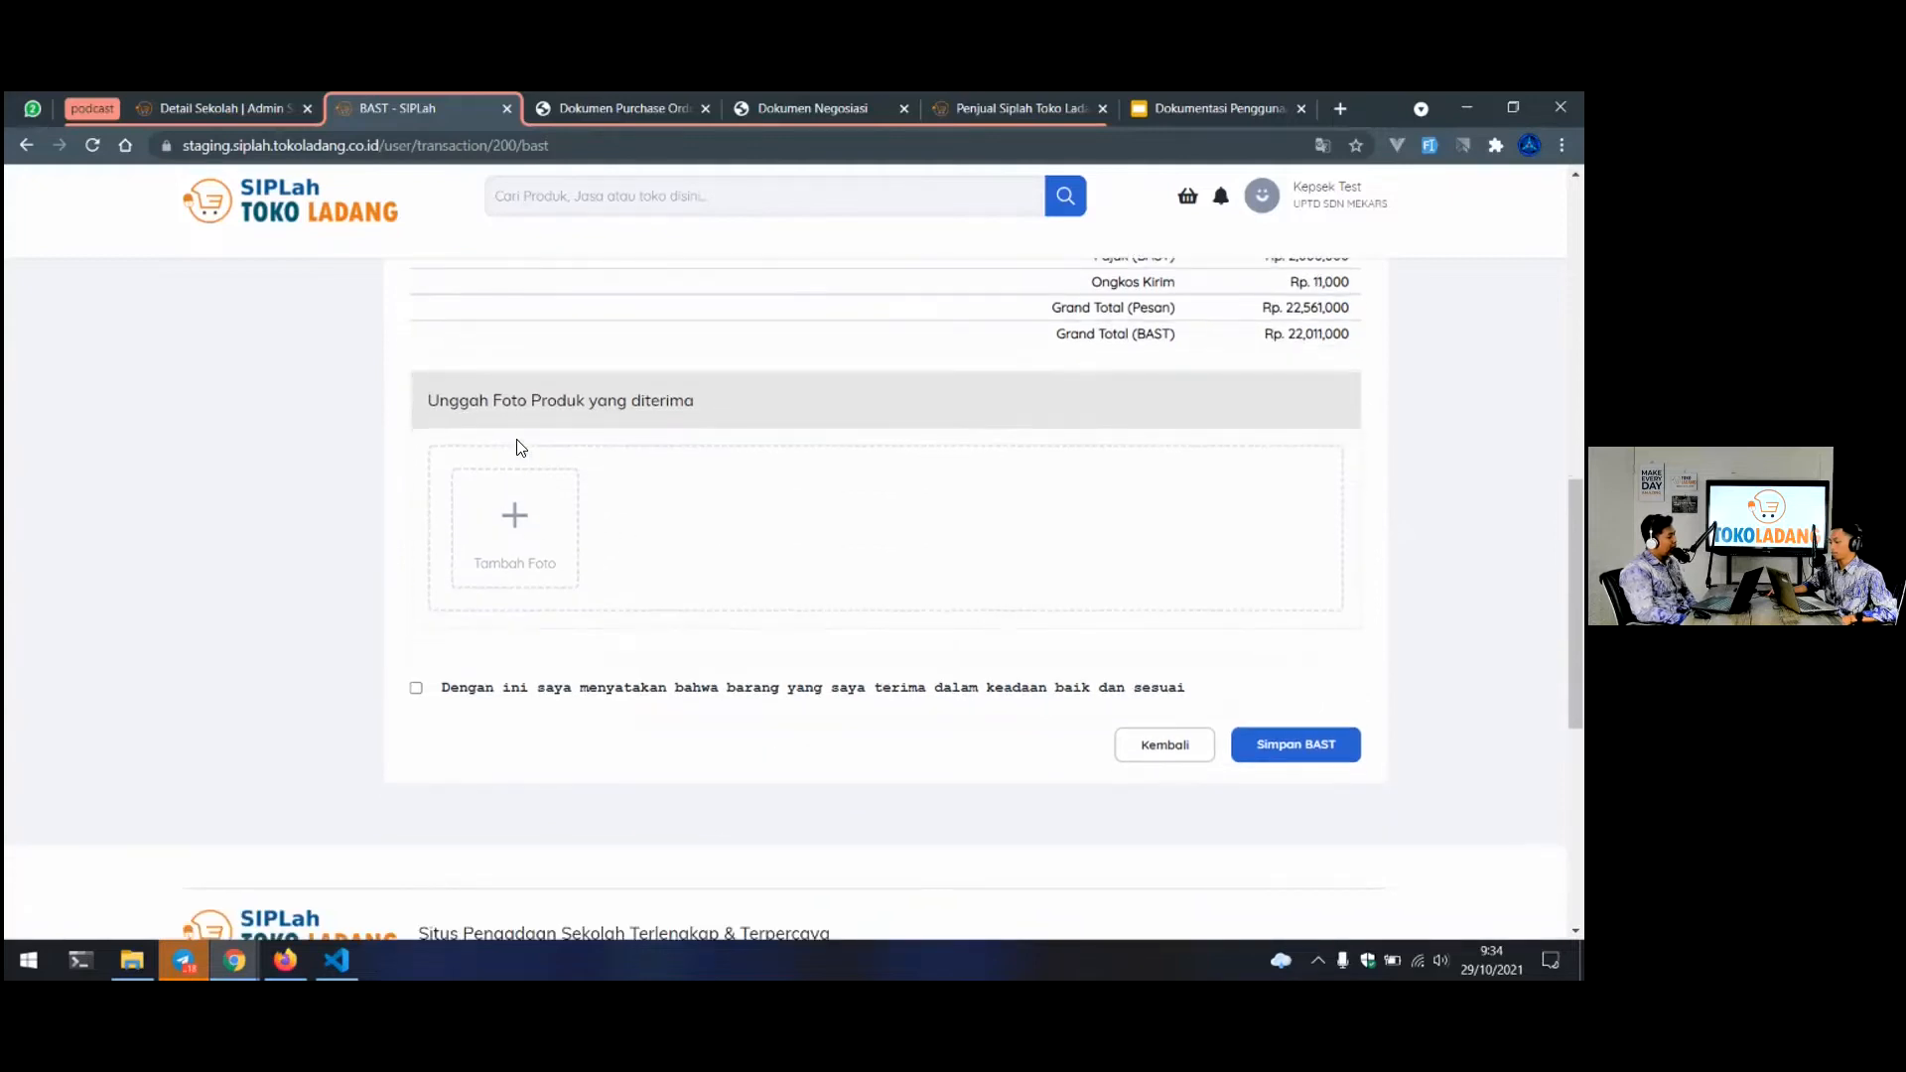
{"action": "left_click", "coordinate": [506, 518]}
{"action": "scroll", "coordinate": [629, 508], "scroll_direction": "down", "scroll_amount": 3}
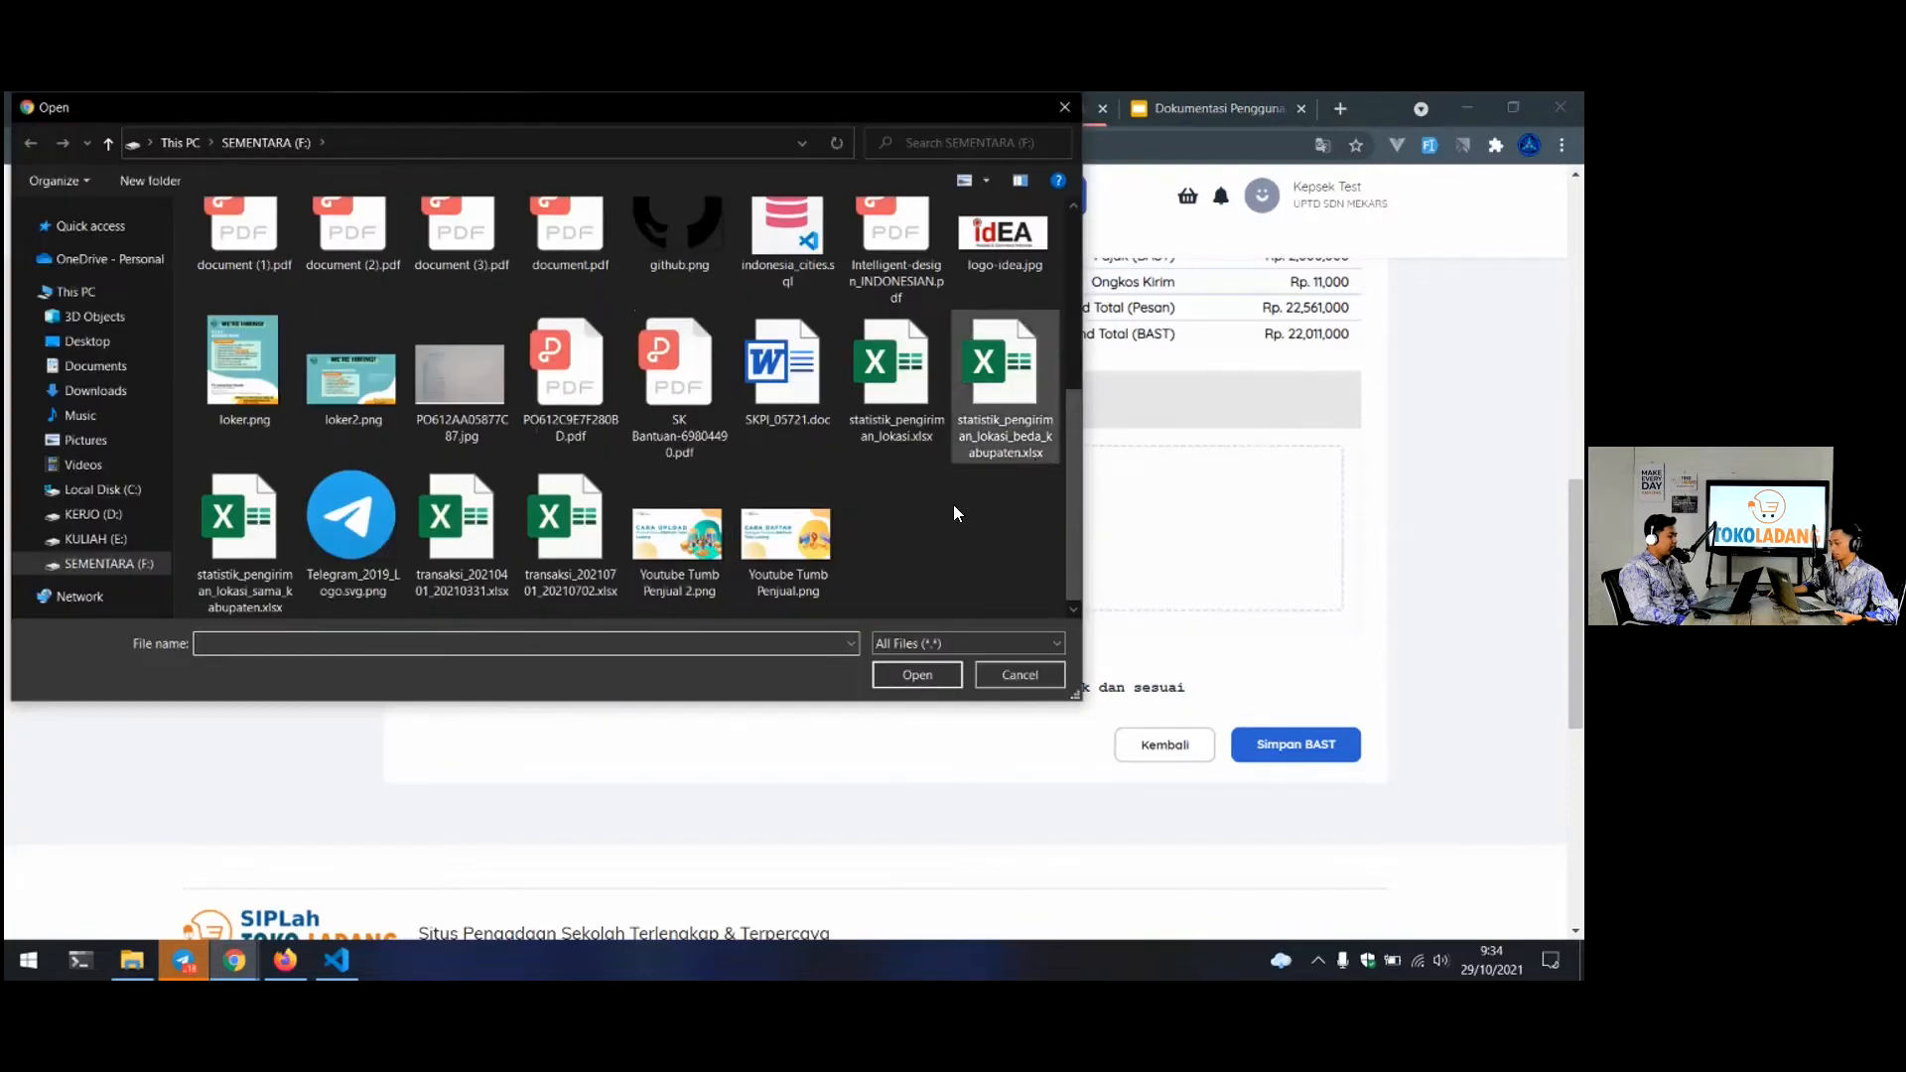
{"action": "left_click", "coordinate": [800, 538]}
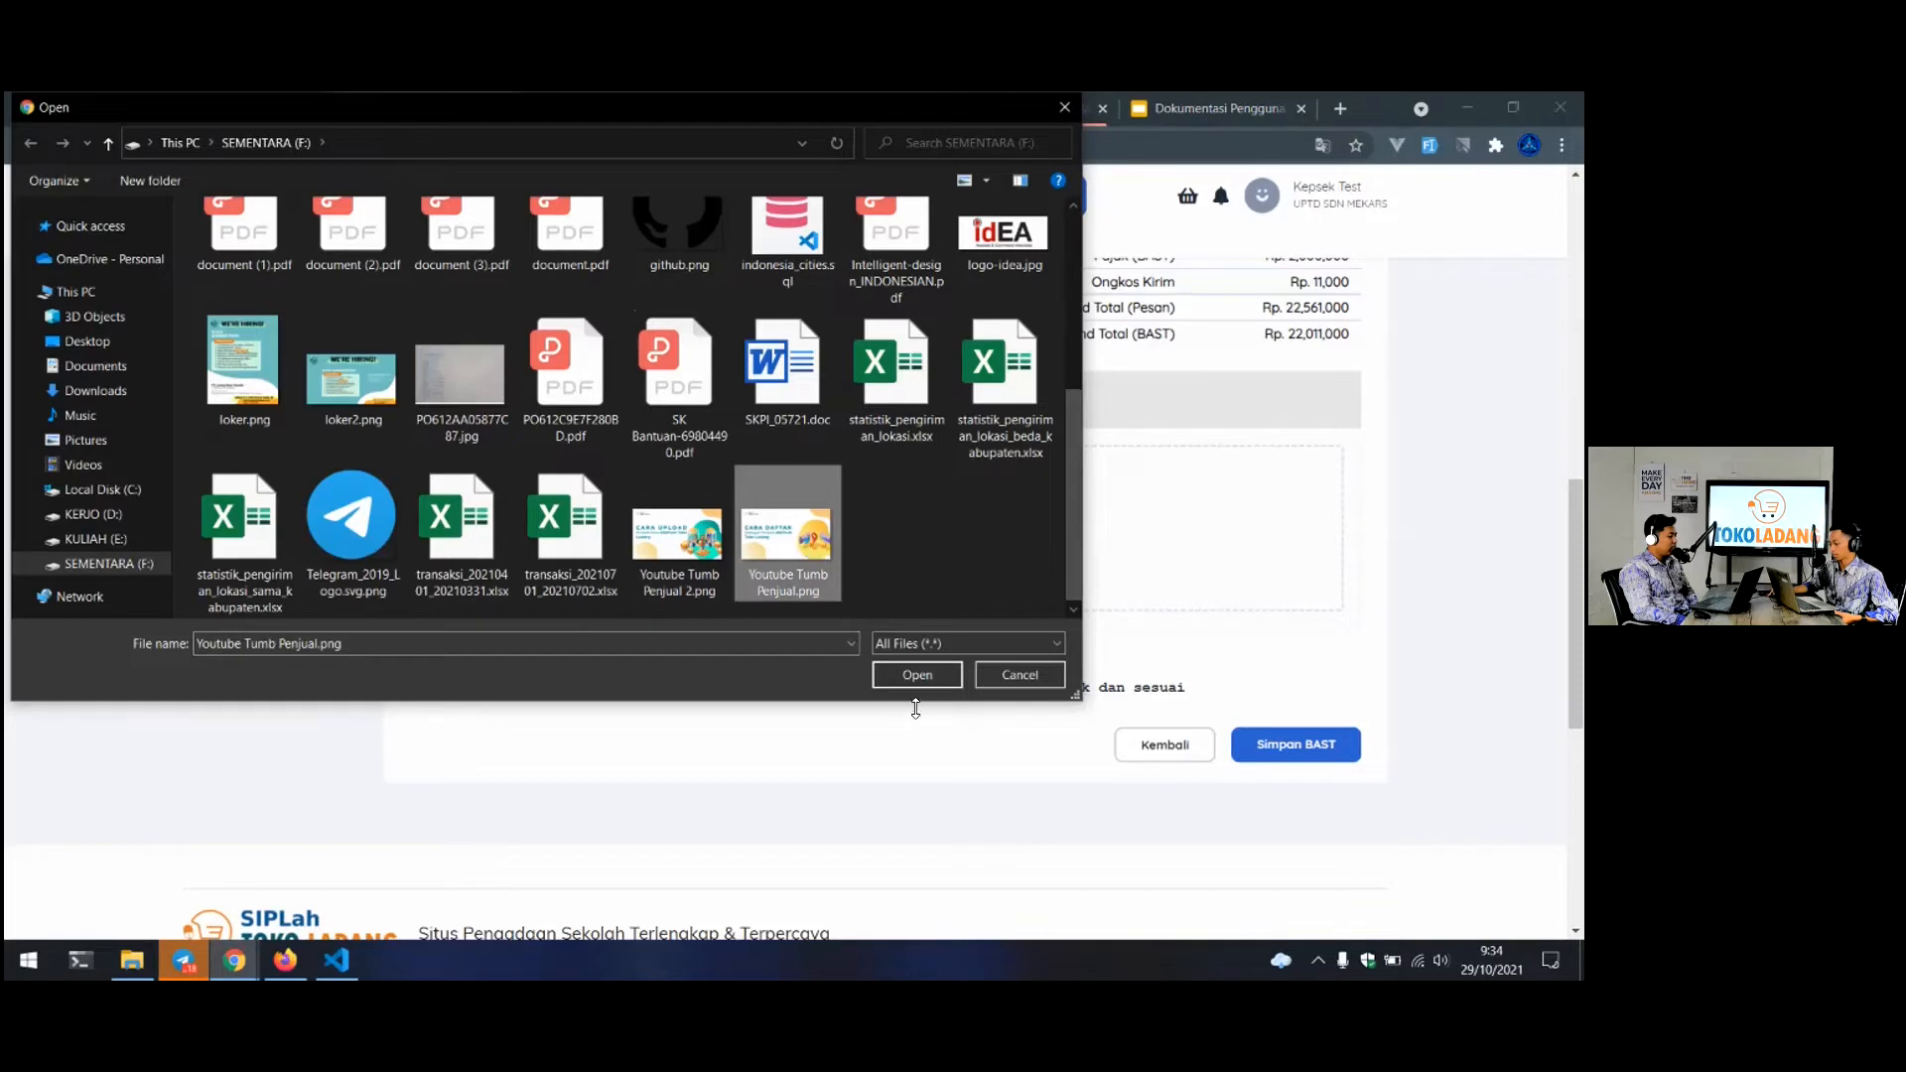
{"action": "left_click", "coordinate": [919, 675]}
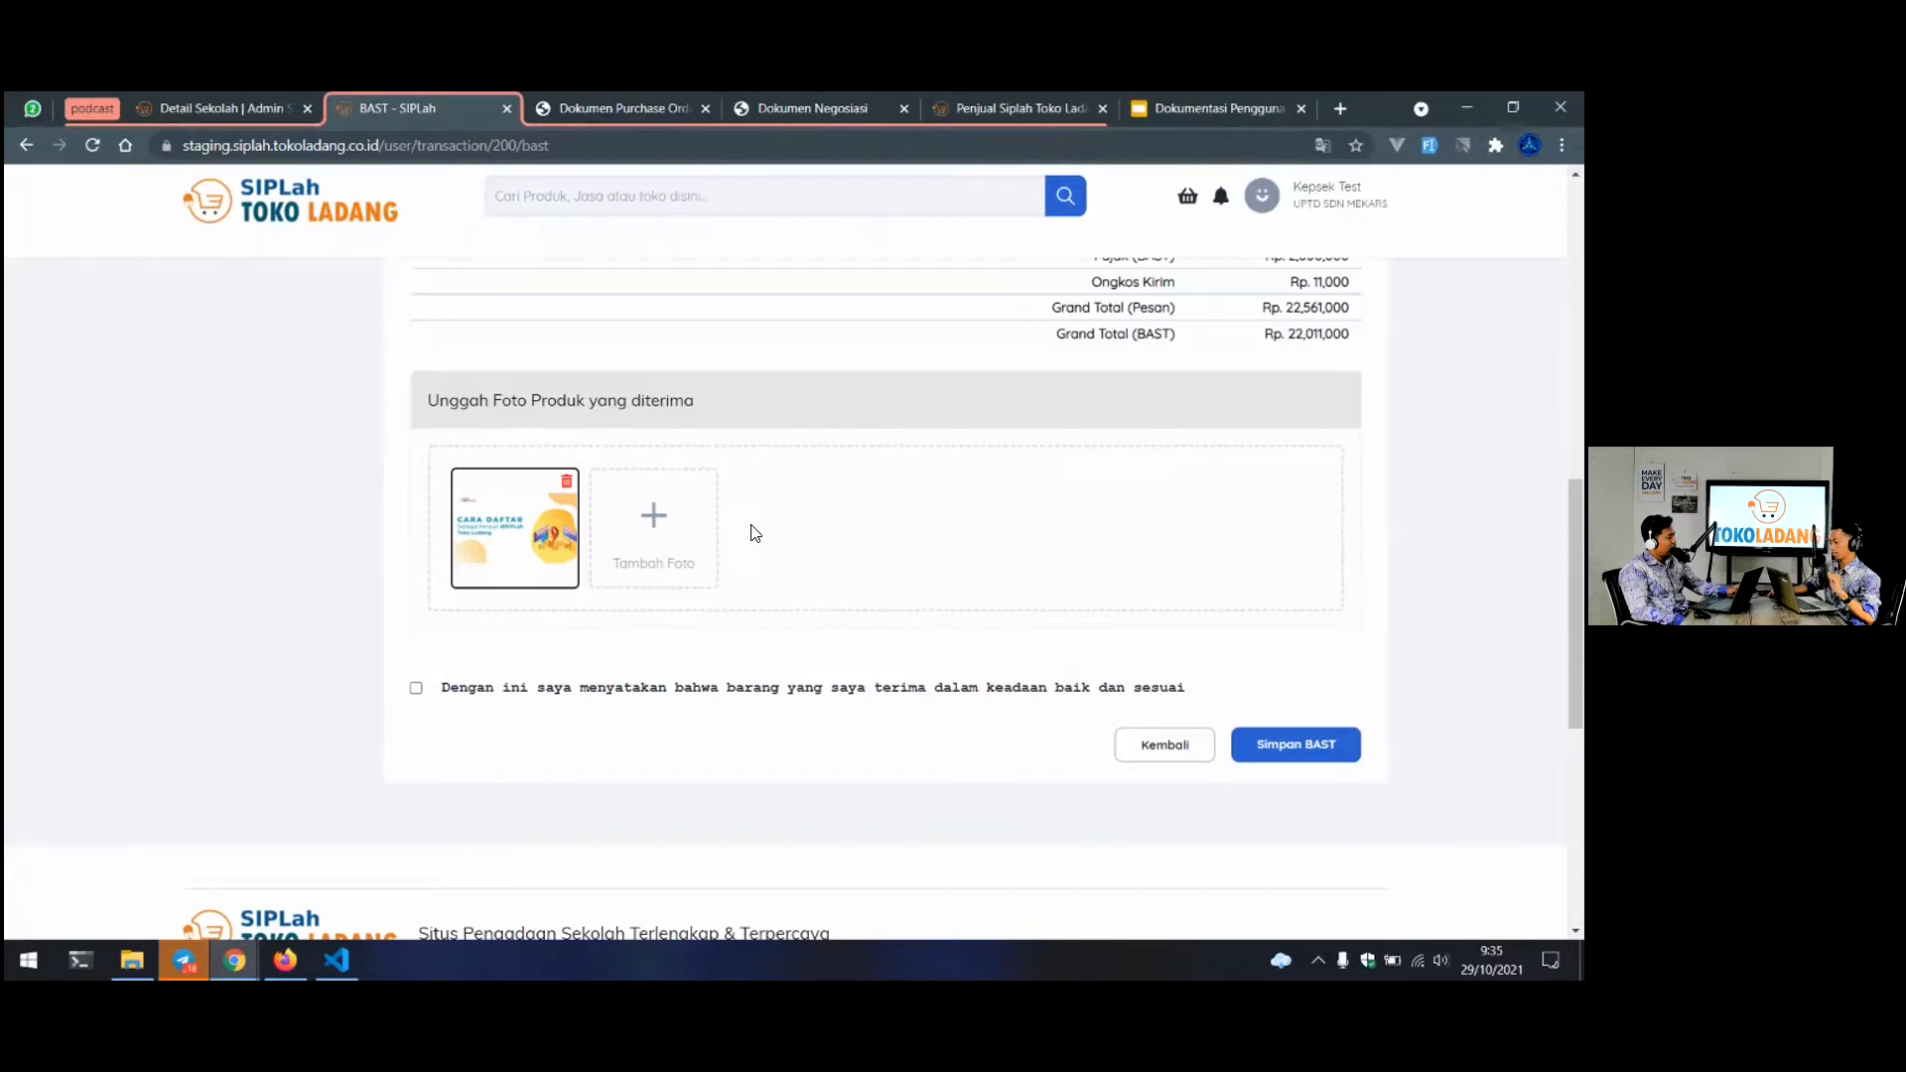
{"action": "scroll", "coordinate": [1141, 476], "scroll_direction": "down", "scroll_amount": 2}
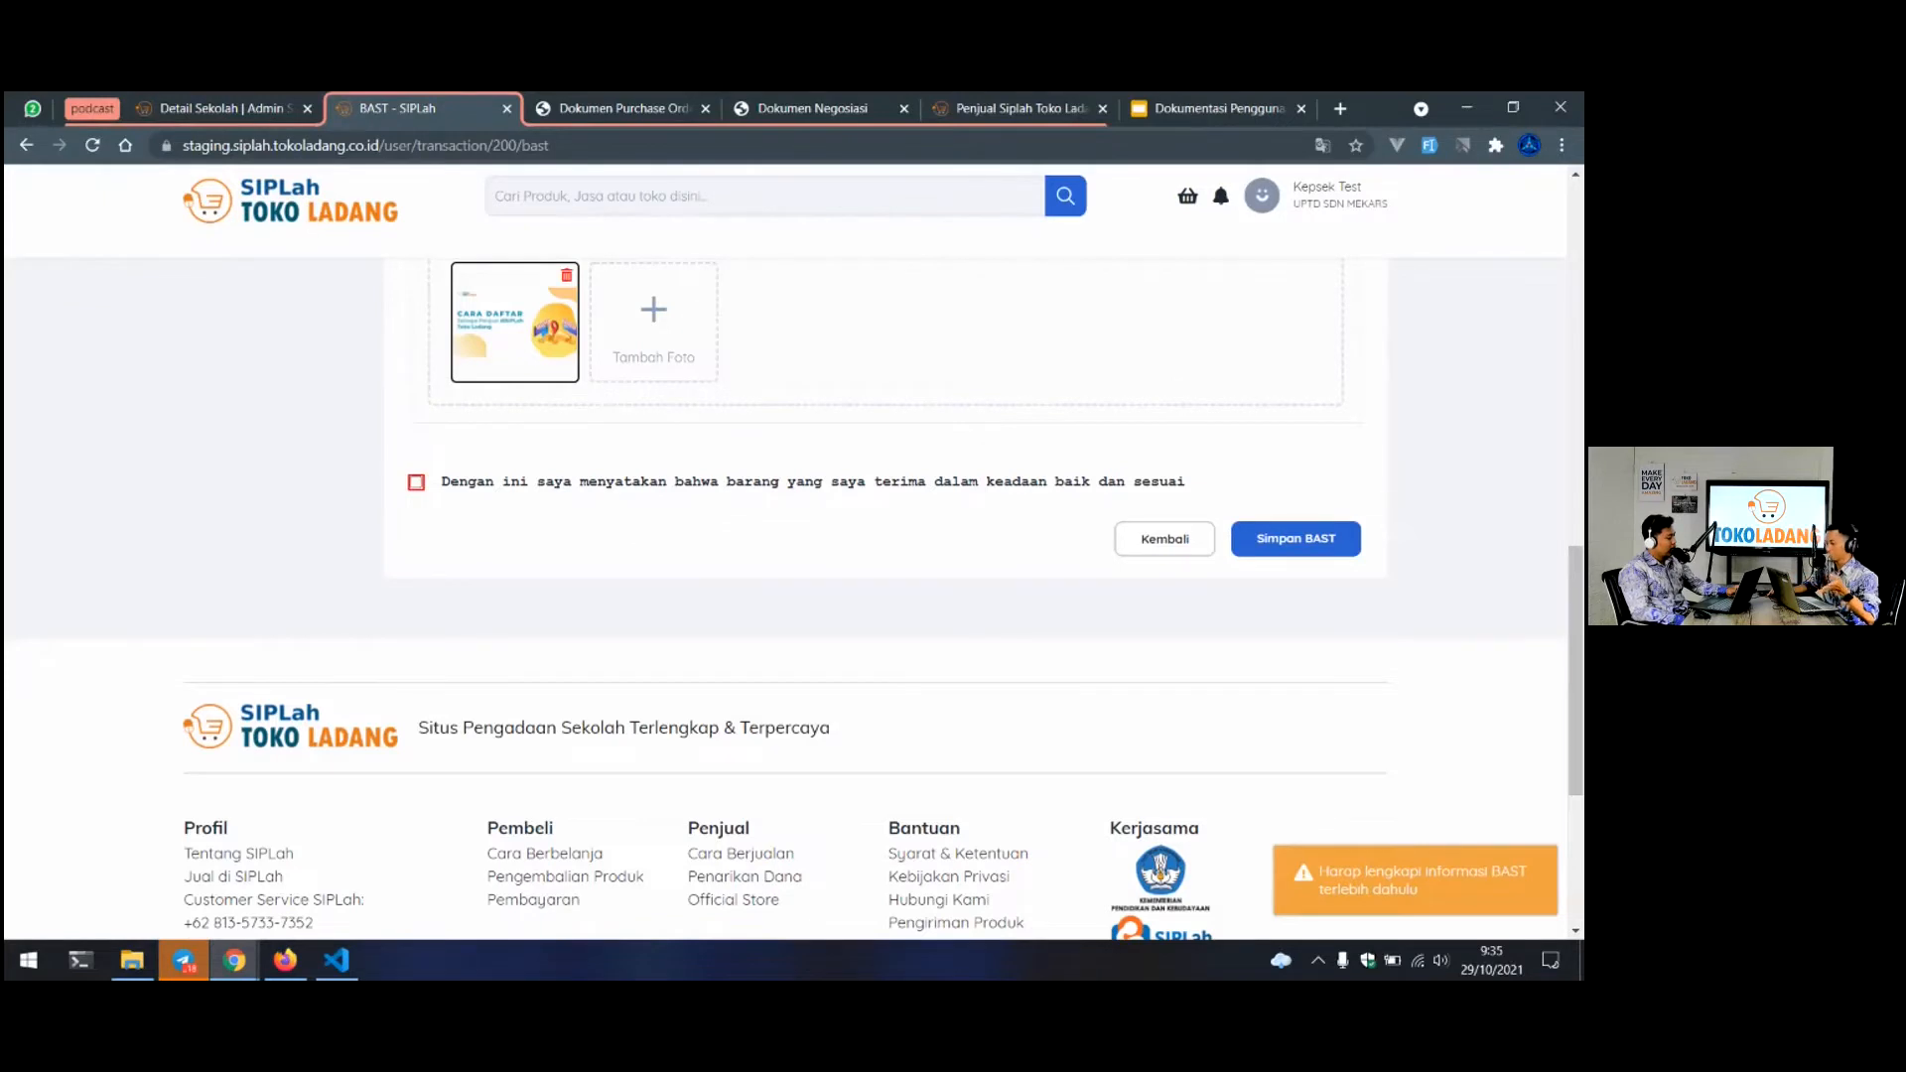
{"action": "left_click", "coordinate": [415, 486]}
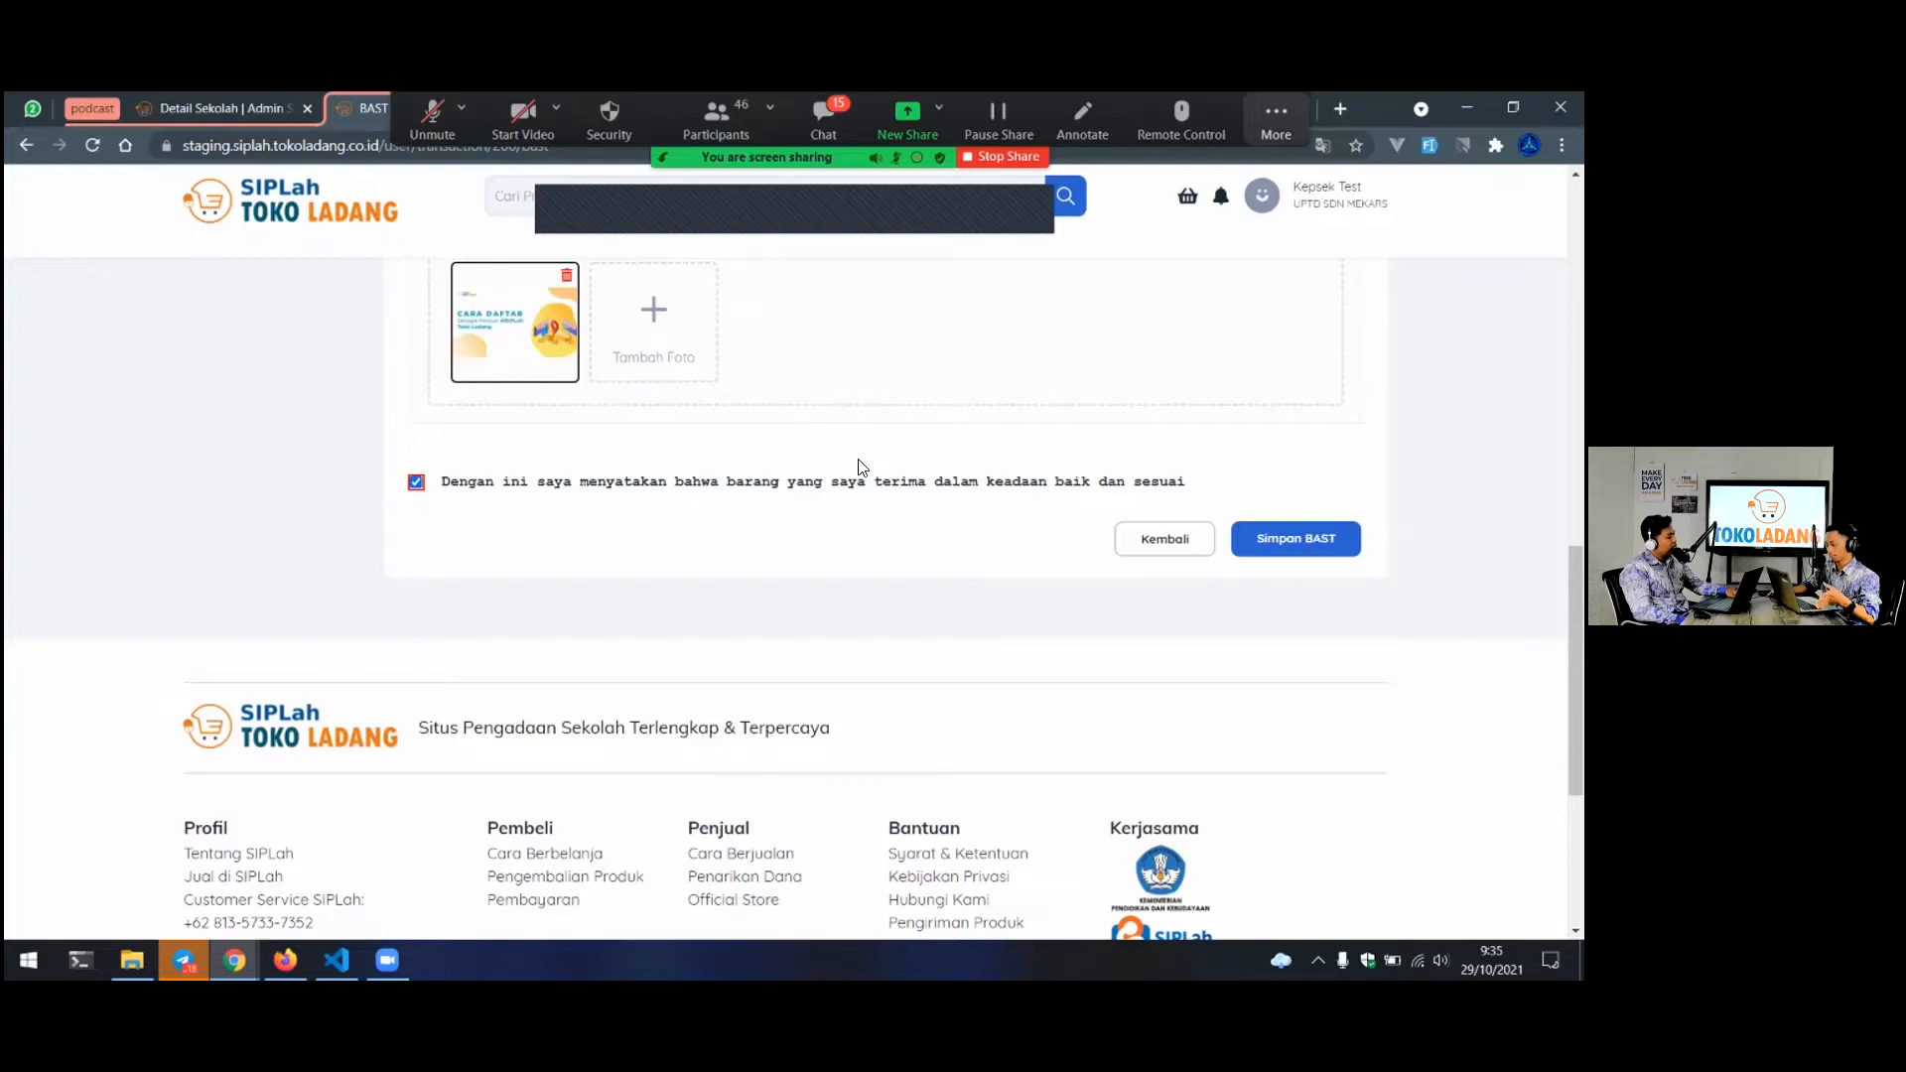
Recheck the product quantities, BAST totals, uploaded photo and ticked declaration in the completed form
{"action": "scroll", "coordinate": [870, 473], "scroll_direction": "up", "scroll_amount": 5}
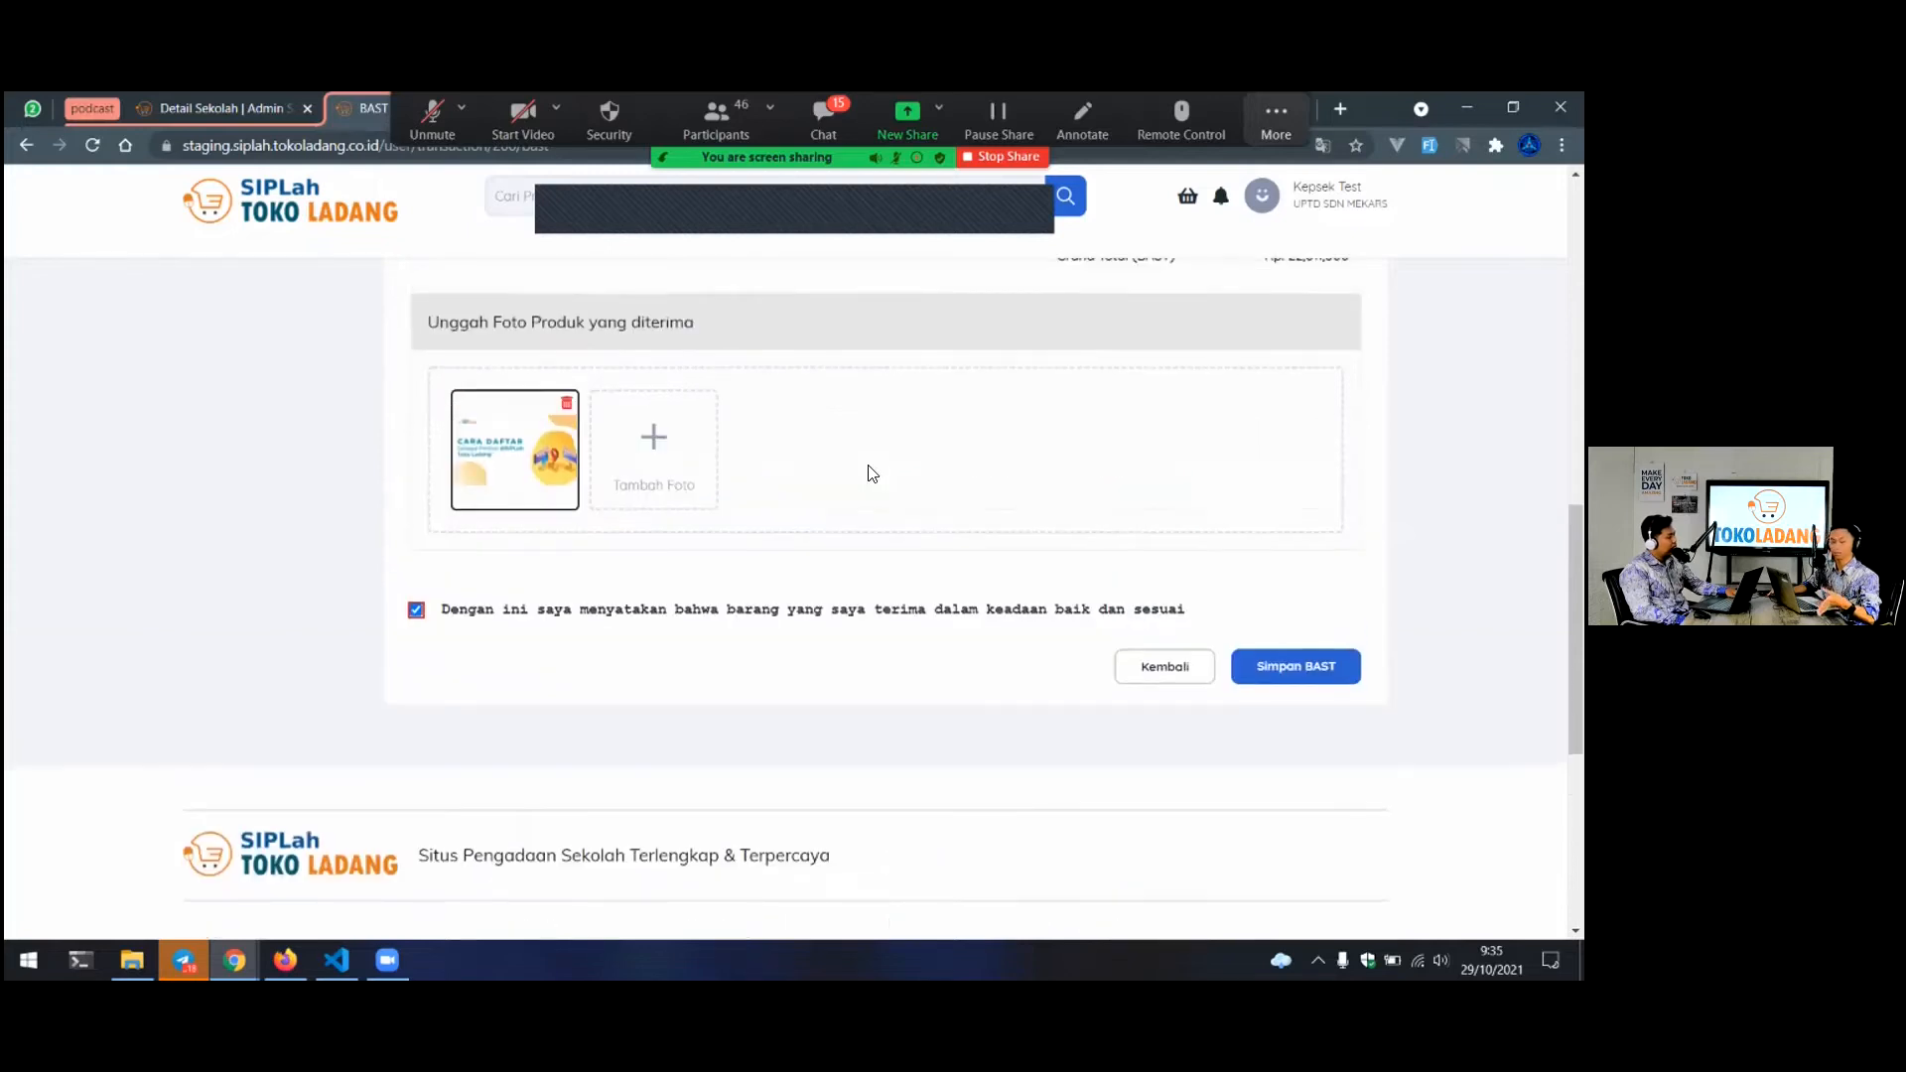
{"action": "scroll", "coordinate": [869, 472], "scroll_direction": "down", "scroll_amount": 1}
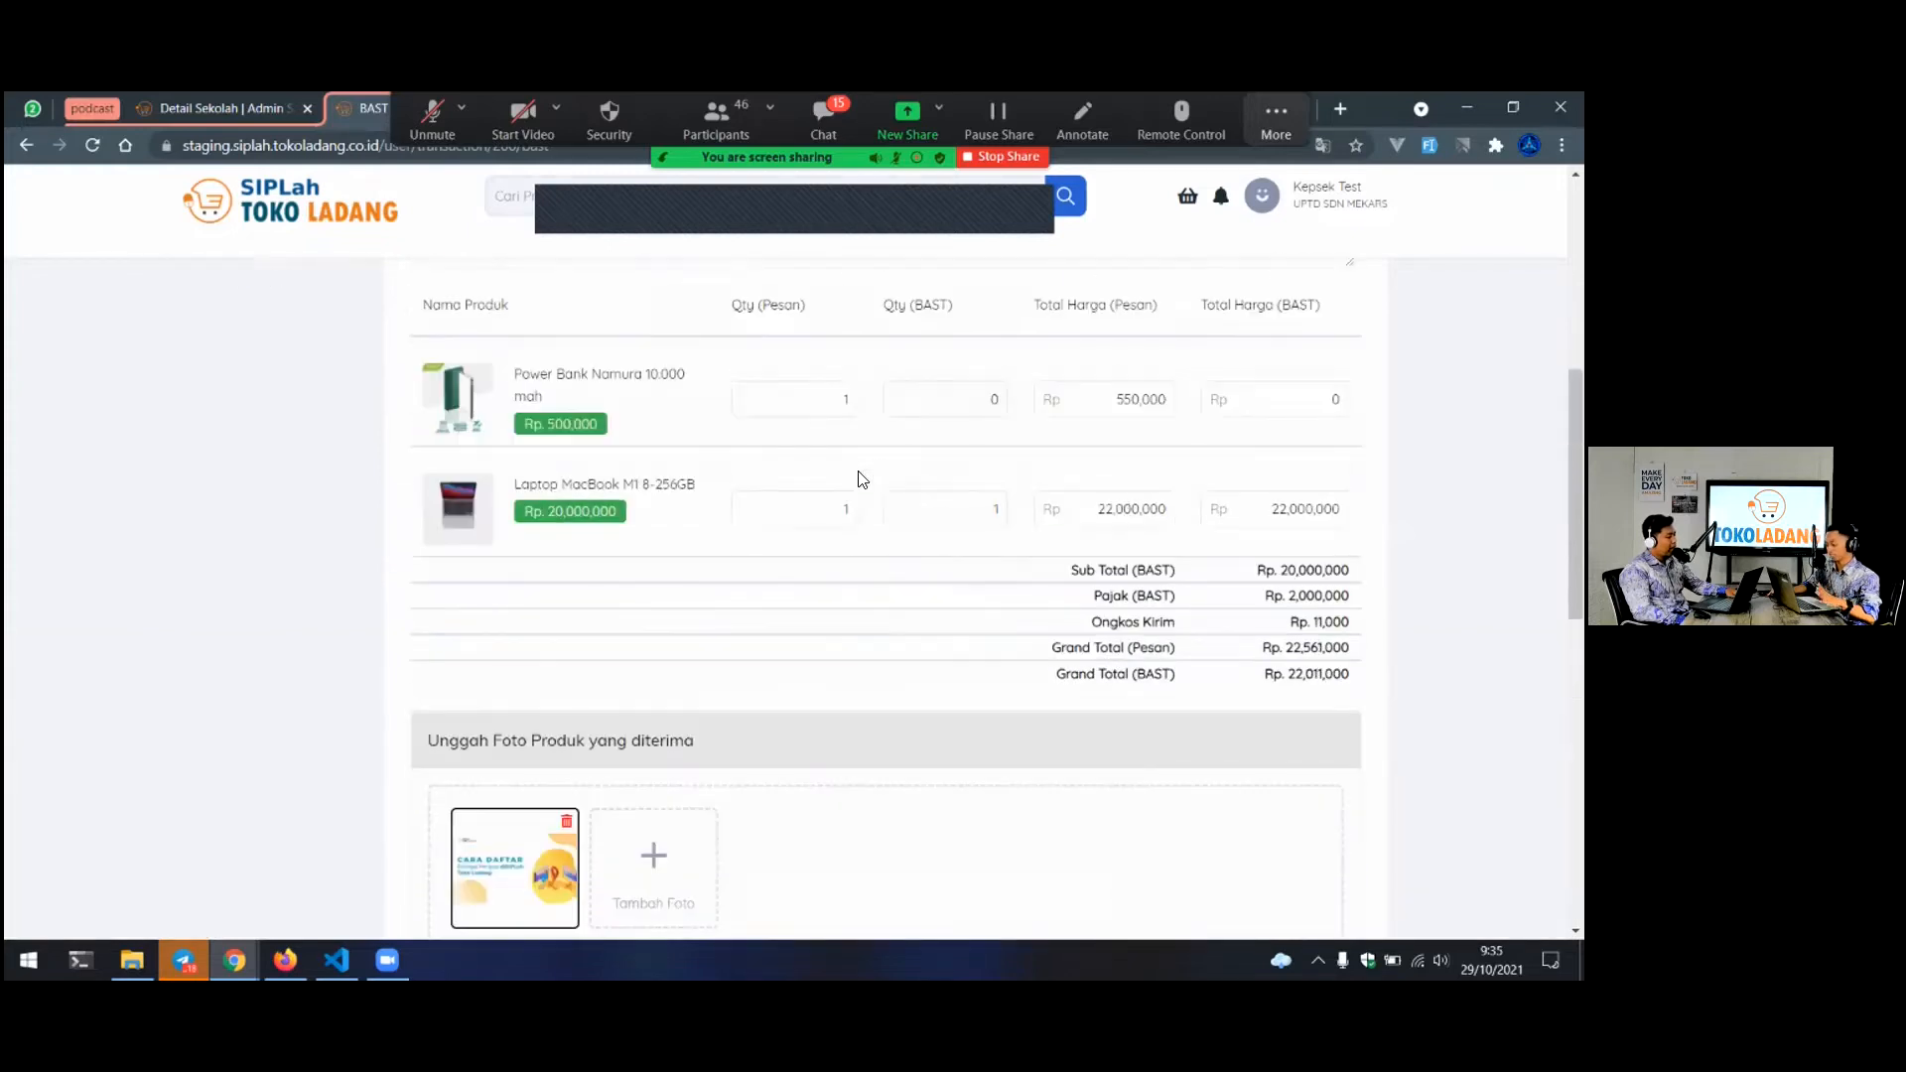
{"action": "scroll", "coordinate": [867, 470], "scroll_direction": "down", "scroll_amount": 4}
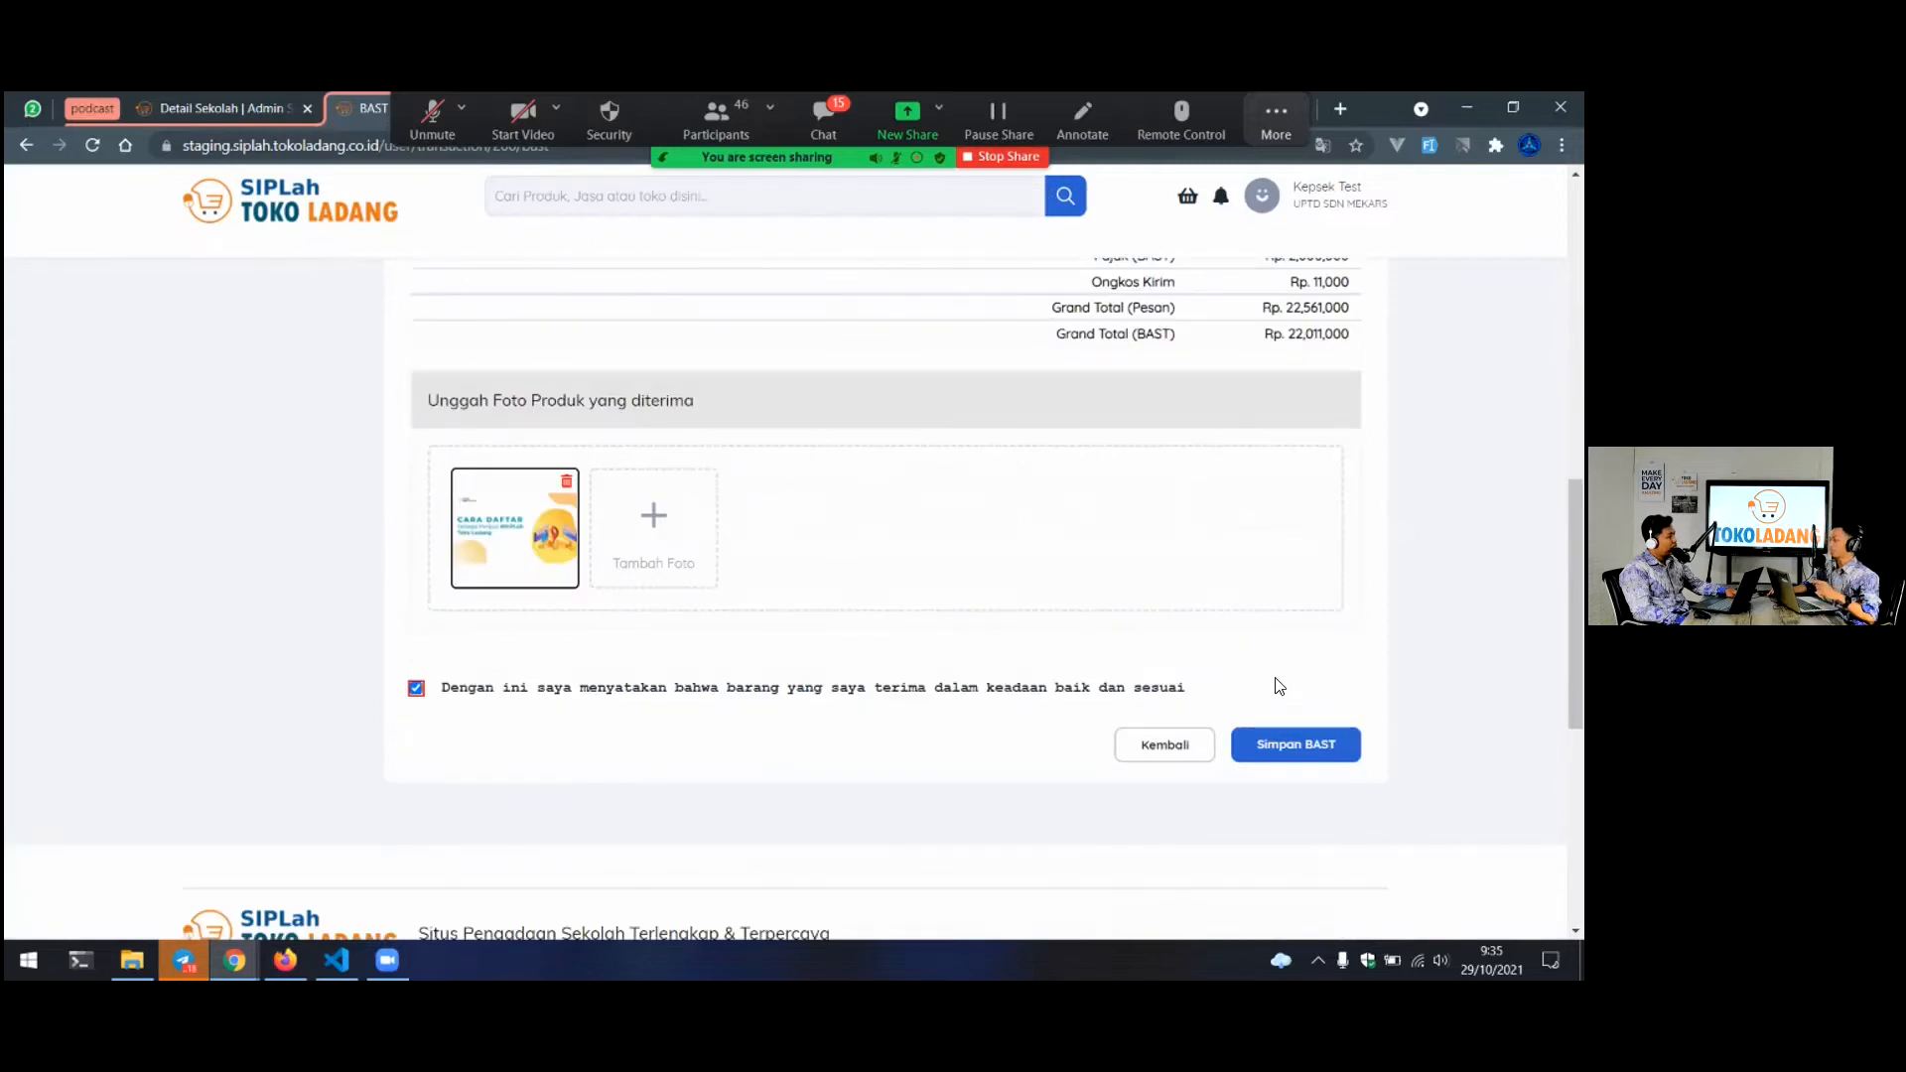
{"action": "scroll", "coordinate": [1276, 686], "scroll_direction": "up", "scroll_amount": 1}
{"action": "scroll", "coordinate": [1274, 685], "scroll_direction": "up", "scroll_amount": 3}
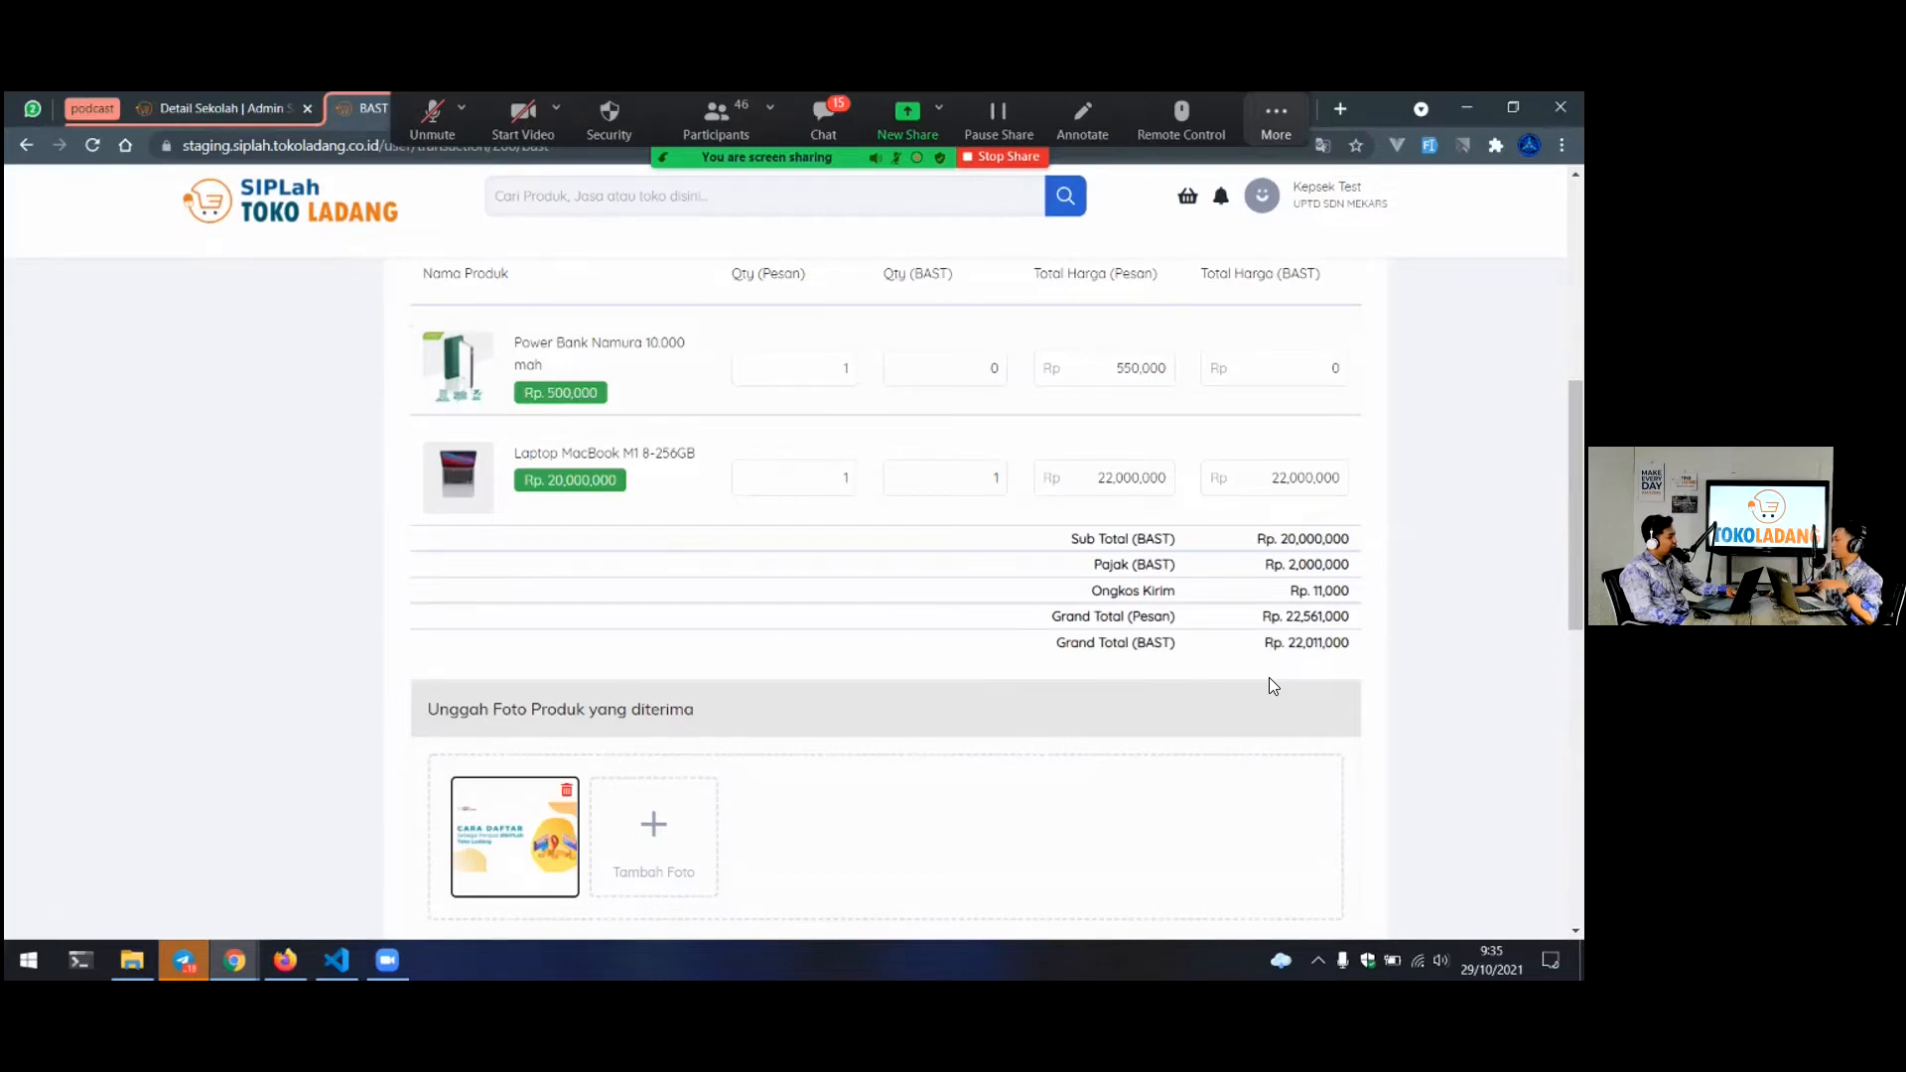
{"action": "scroll", "coordinate": [1269, 682], "scroll_direction": "down", "scroll_amount": 3}
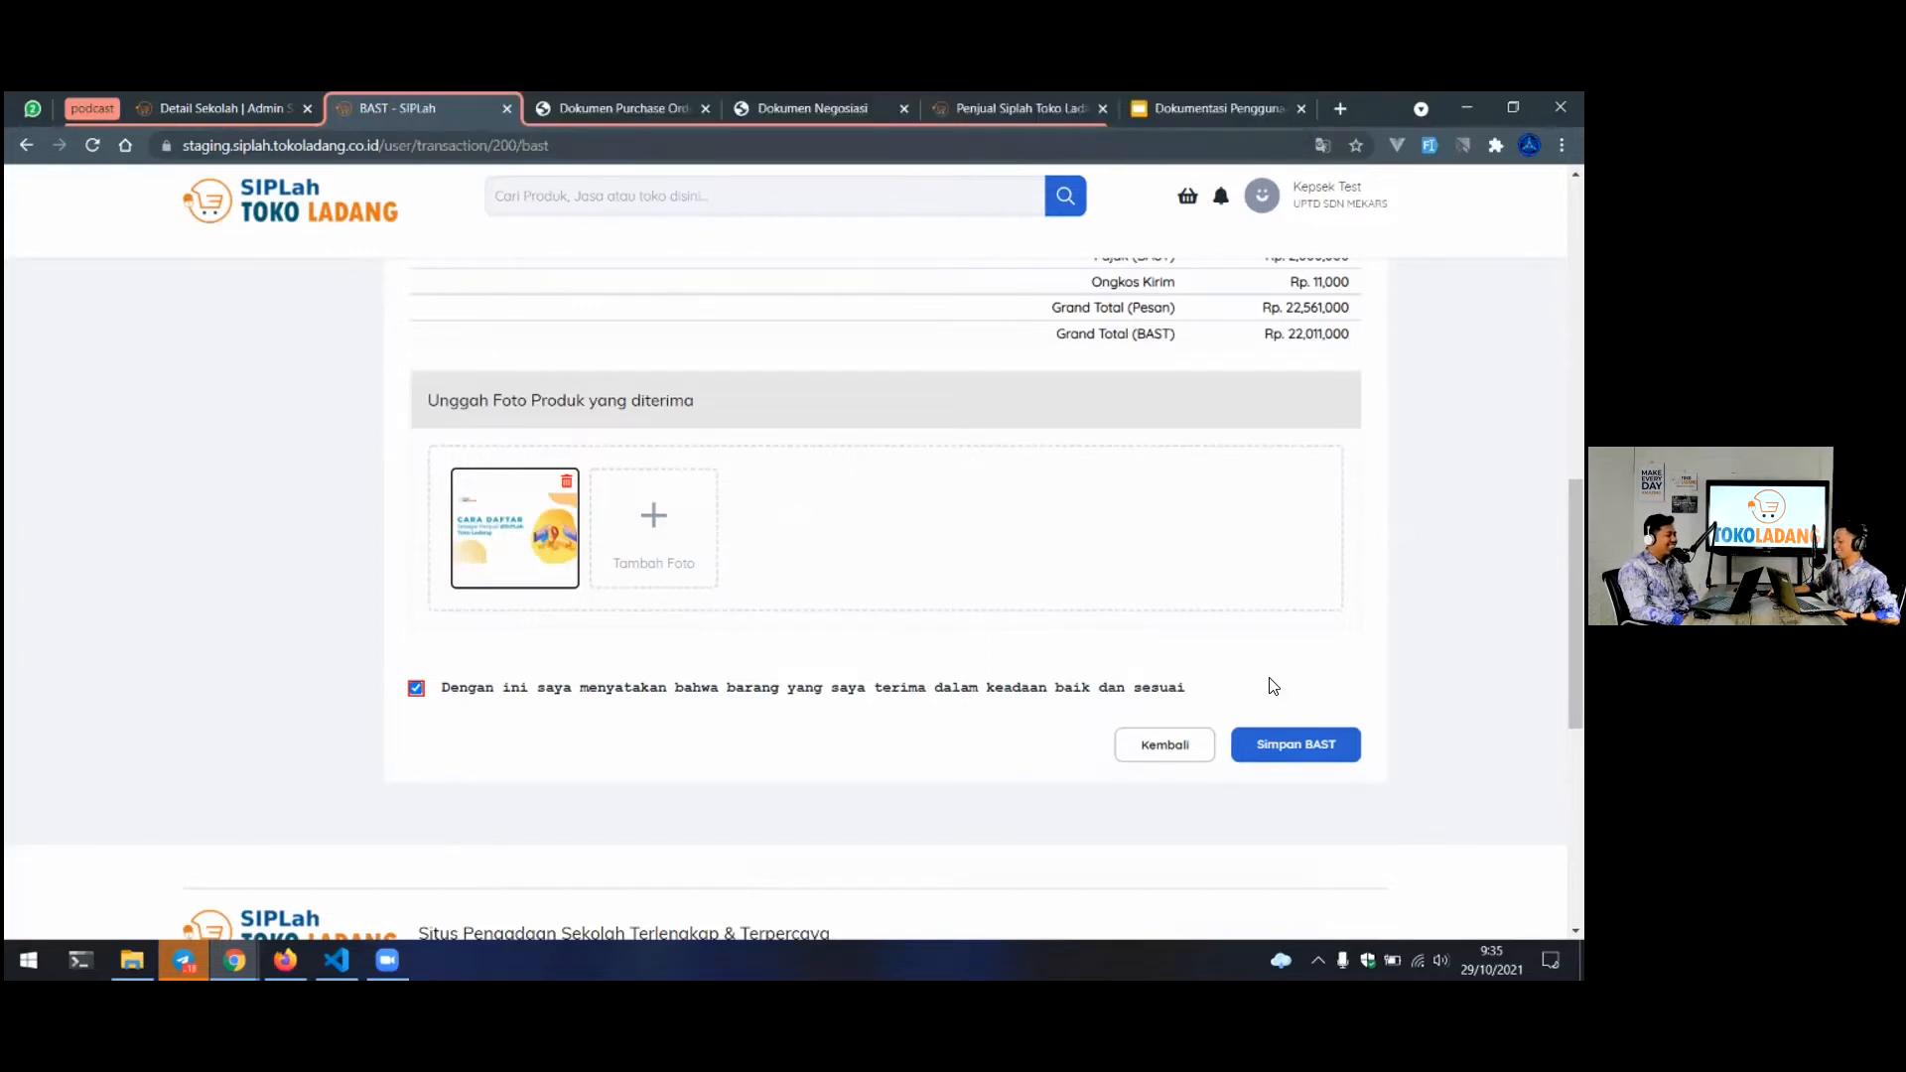
{"action": "scroll", "coordinate": [812, 745], "scroll_direction": "up", "scroll_amount": 5}
{"action": "scroll", "coordinate": [874, 640], "scroll_direction": "down", "scroll_amount": 3}
{"action": "scroll", "coordinate": [893, 615], "scroll_direction": "up", "scroll_amount": 3}
{"action": "scroll", "coordinate": [913, 605], "scroll_direction": "down", "scroll_amount": 4}
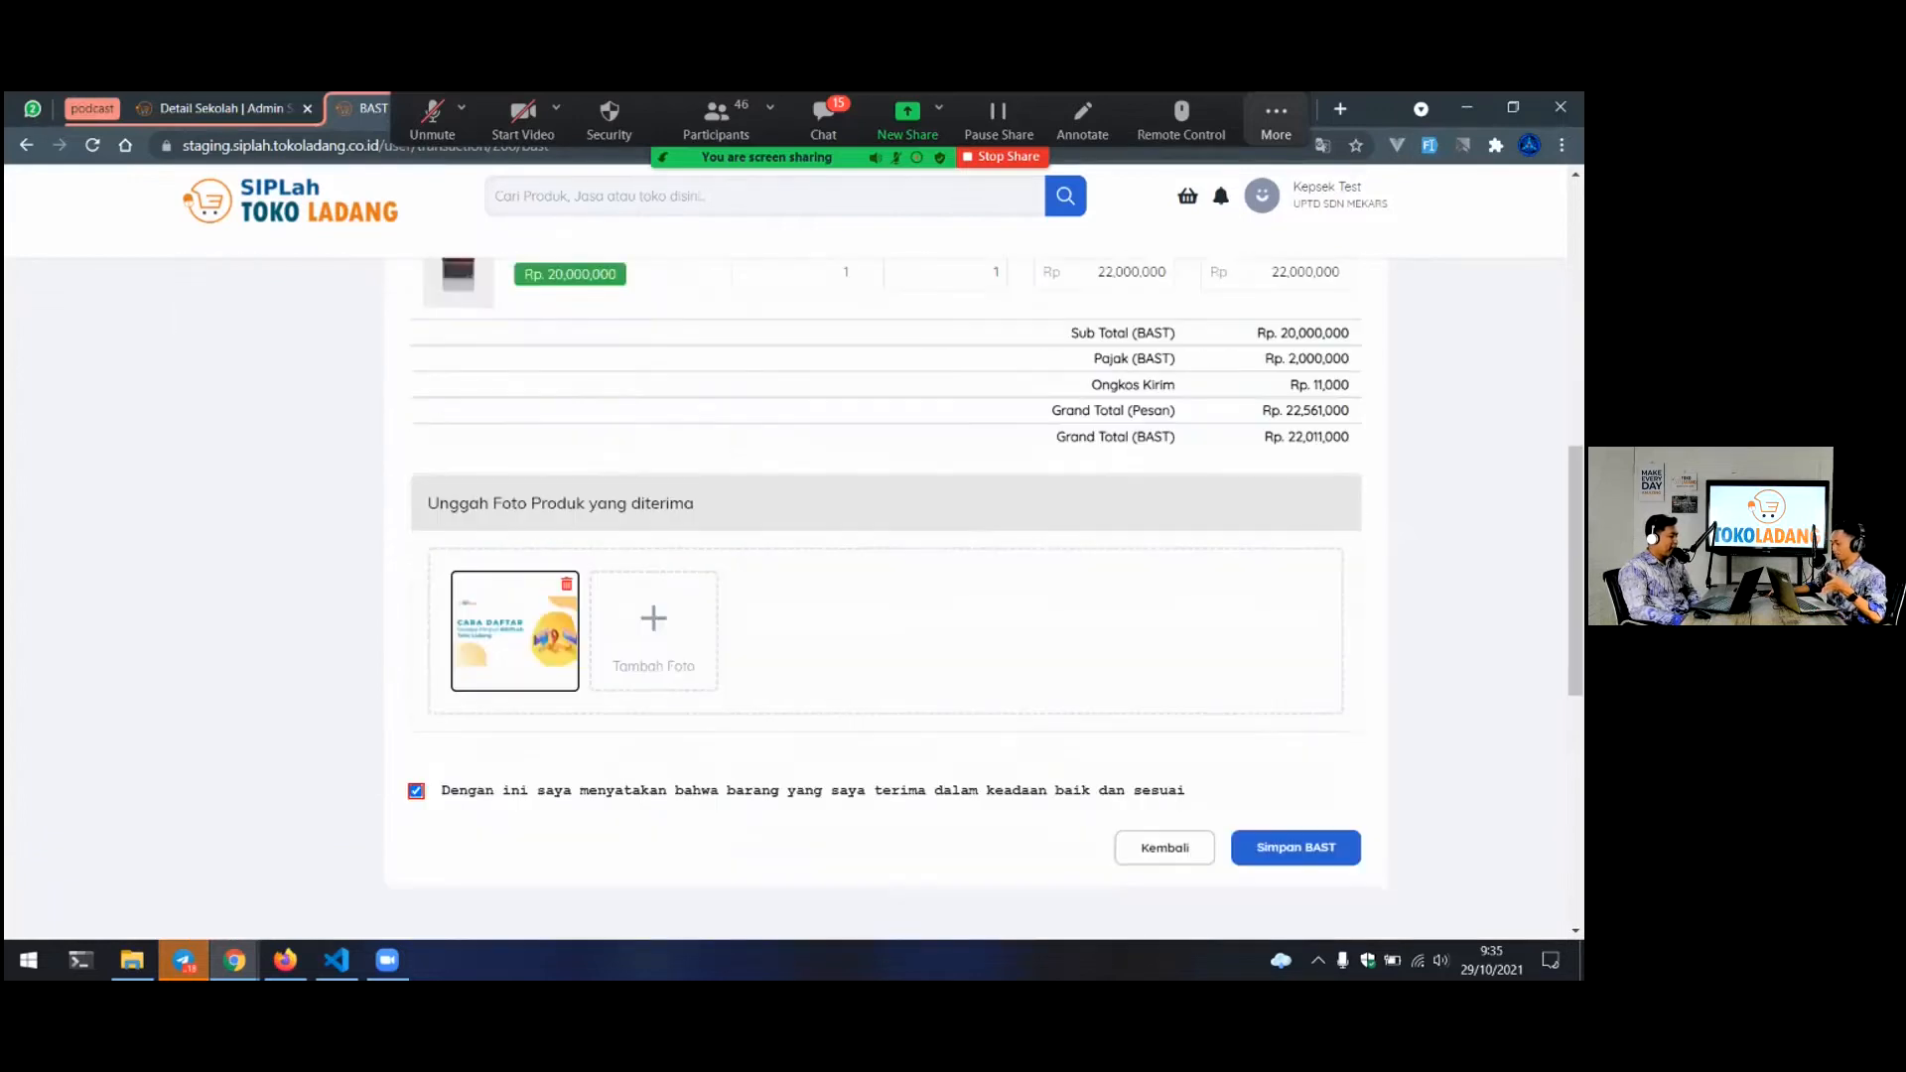
Check the product table one last time and save the BAST
{"action": "scroll", "coordinate": [1270, 675], "scroll_direction": "up", "scroll_amount": 3}
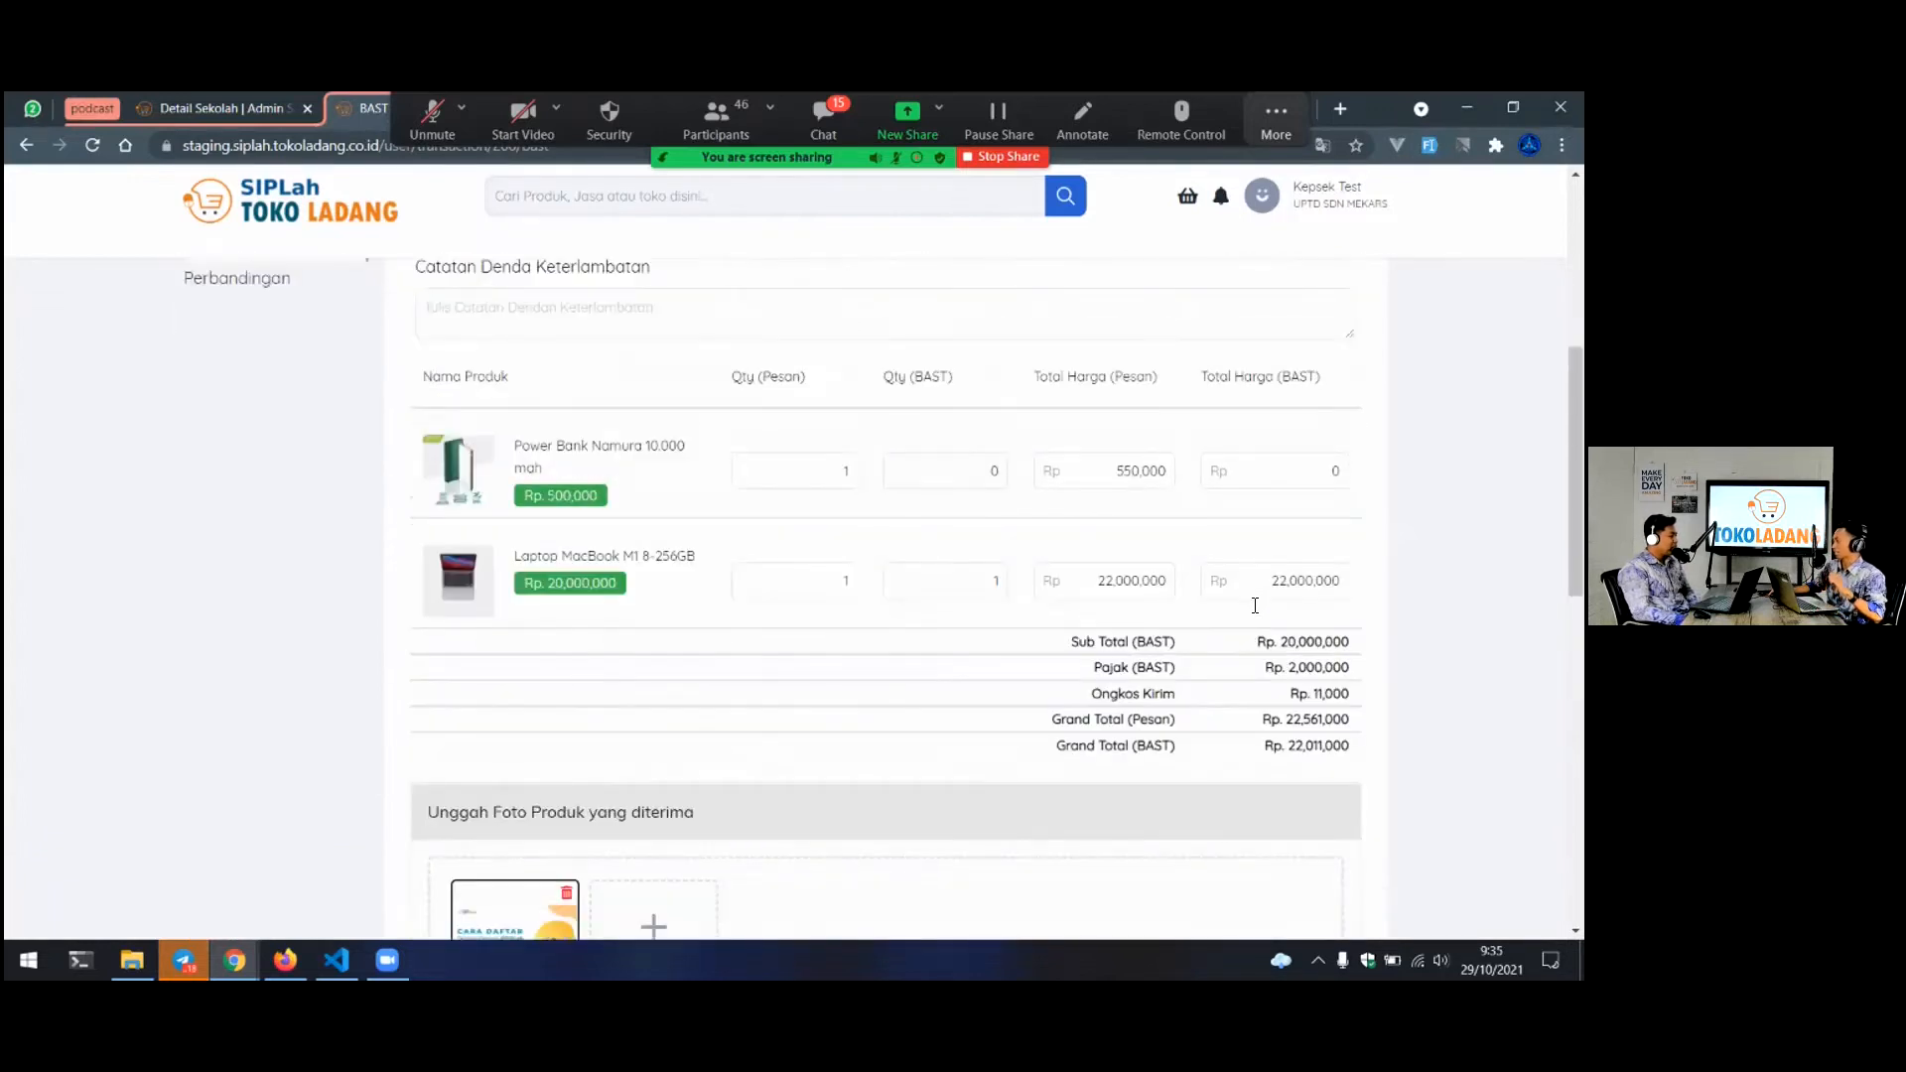
{"action": "scroll", "coordinate": [1248, 608], "scroll_direction": "down", "scroll_amount": 4}
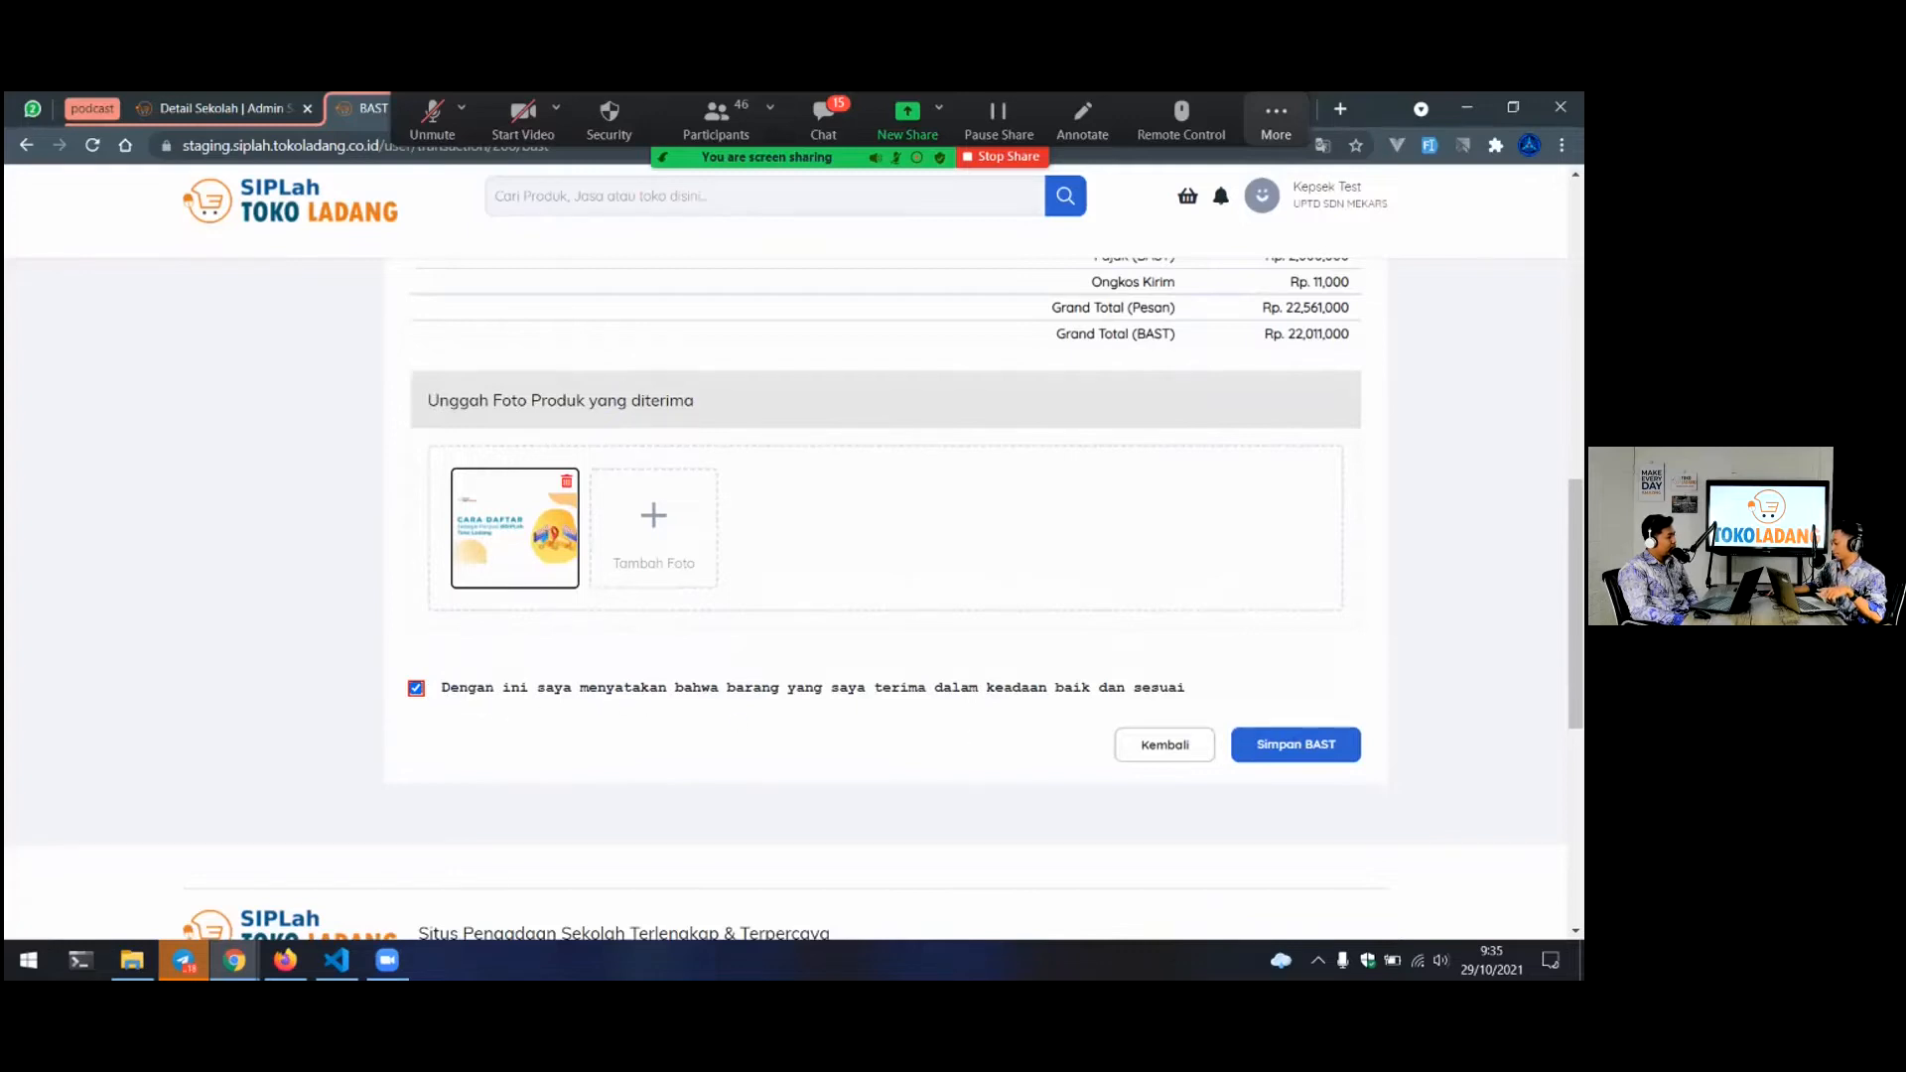
{"action": "left_click", "coordinate": [1295, 744]}
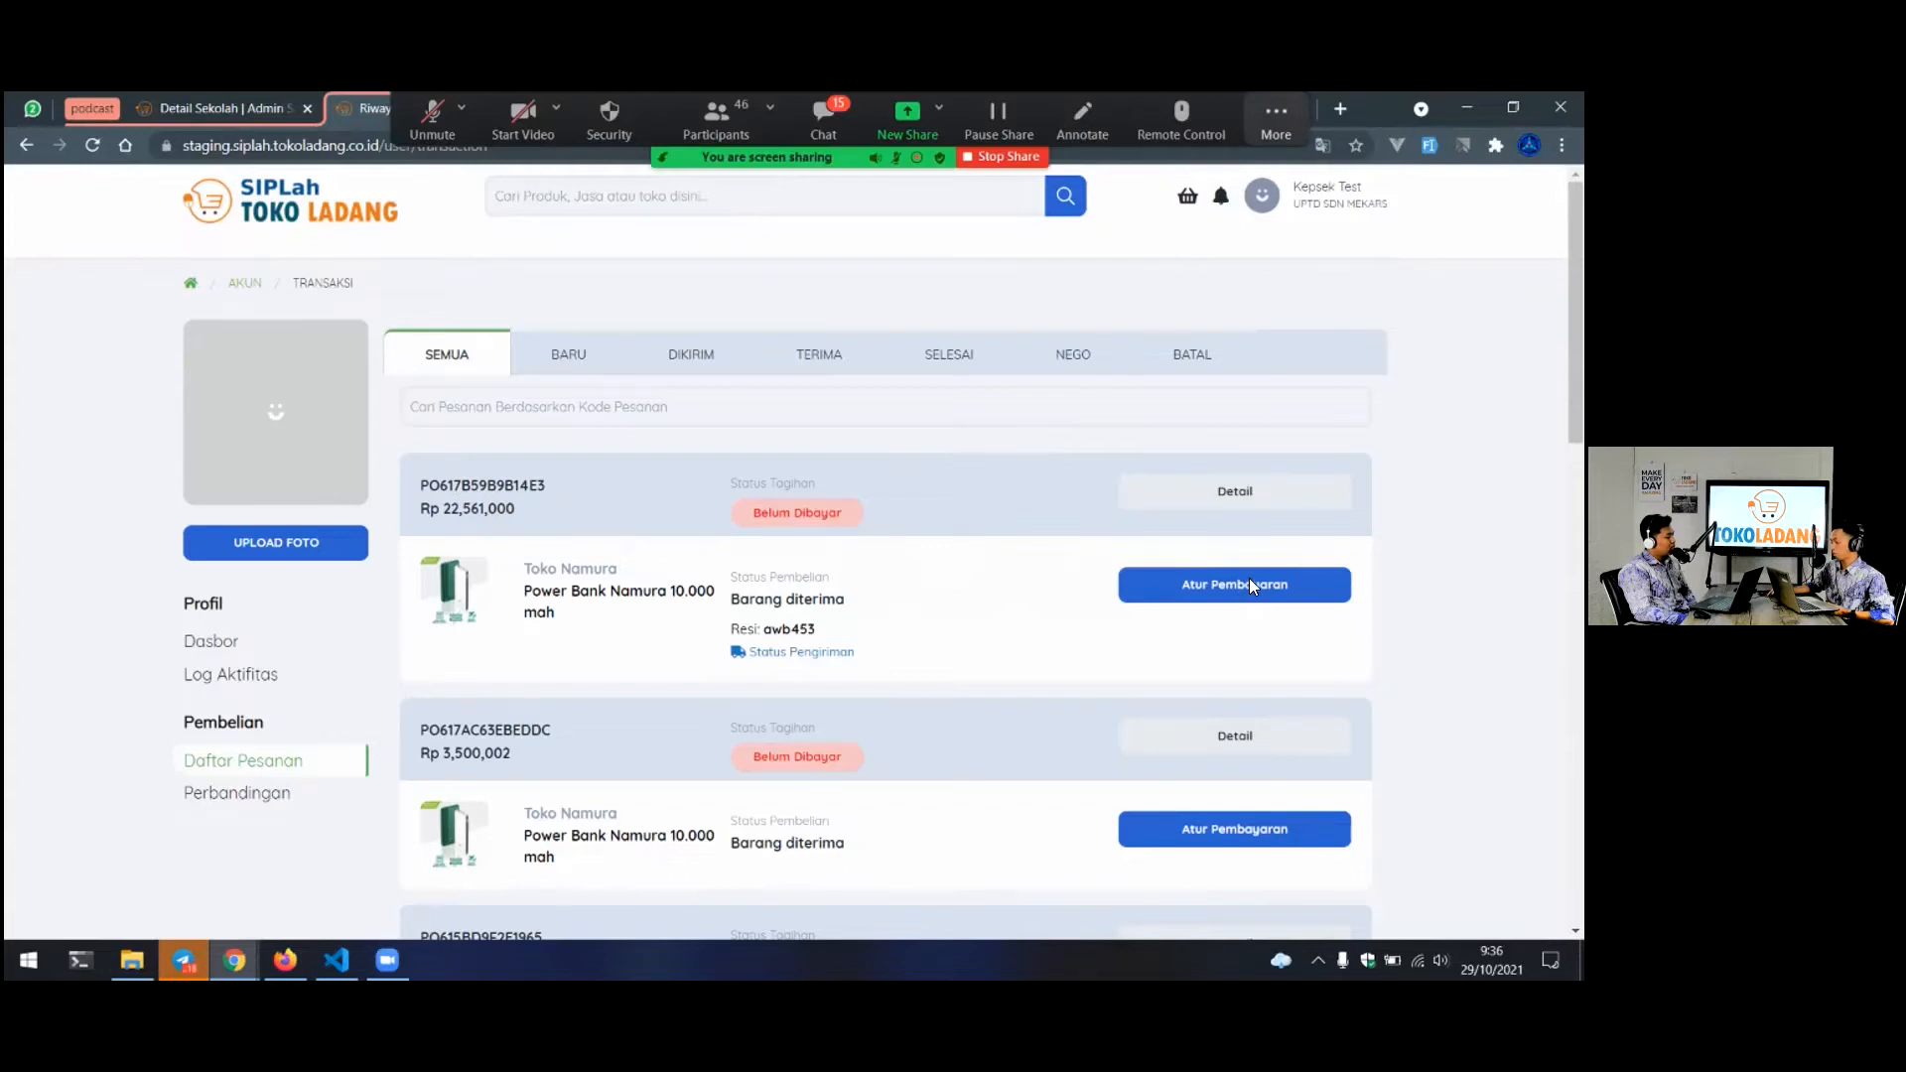
Open the received order's details and view its invoice, including the product table and payment method notes
{"action": "left_click", "coordinate": [1275, 117]}
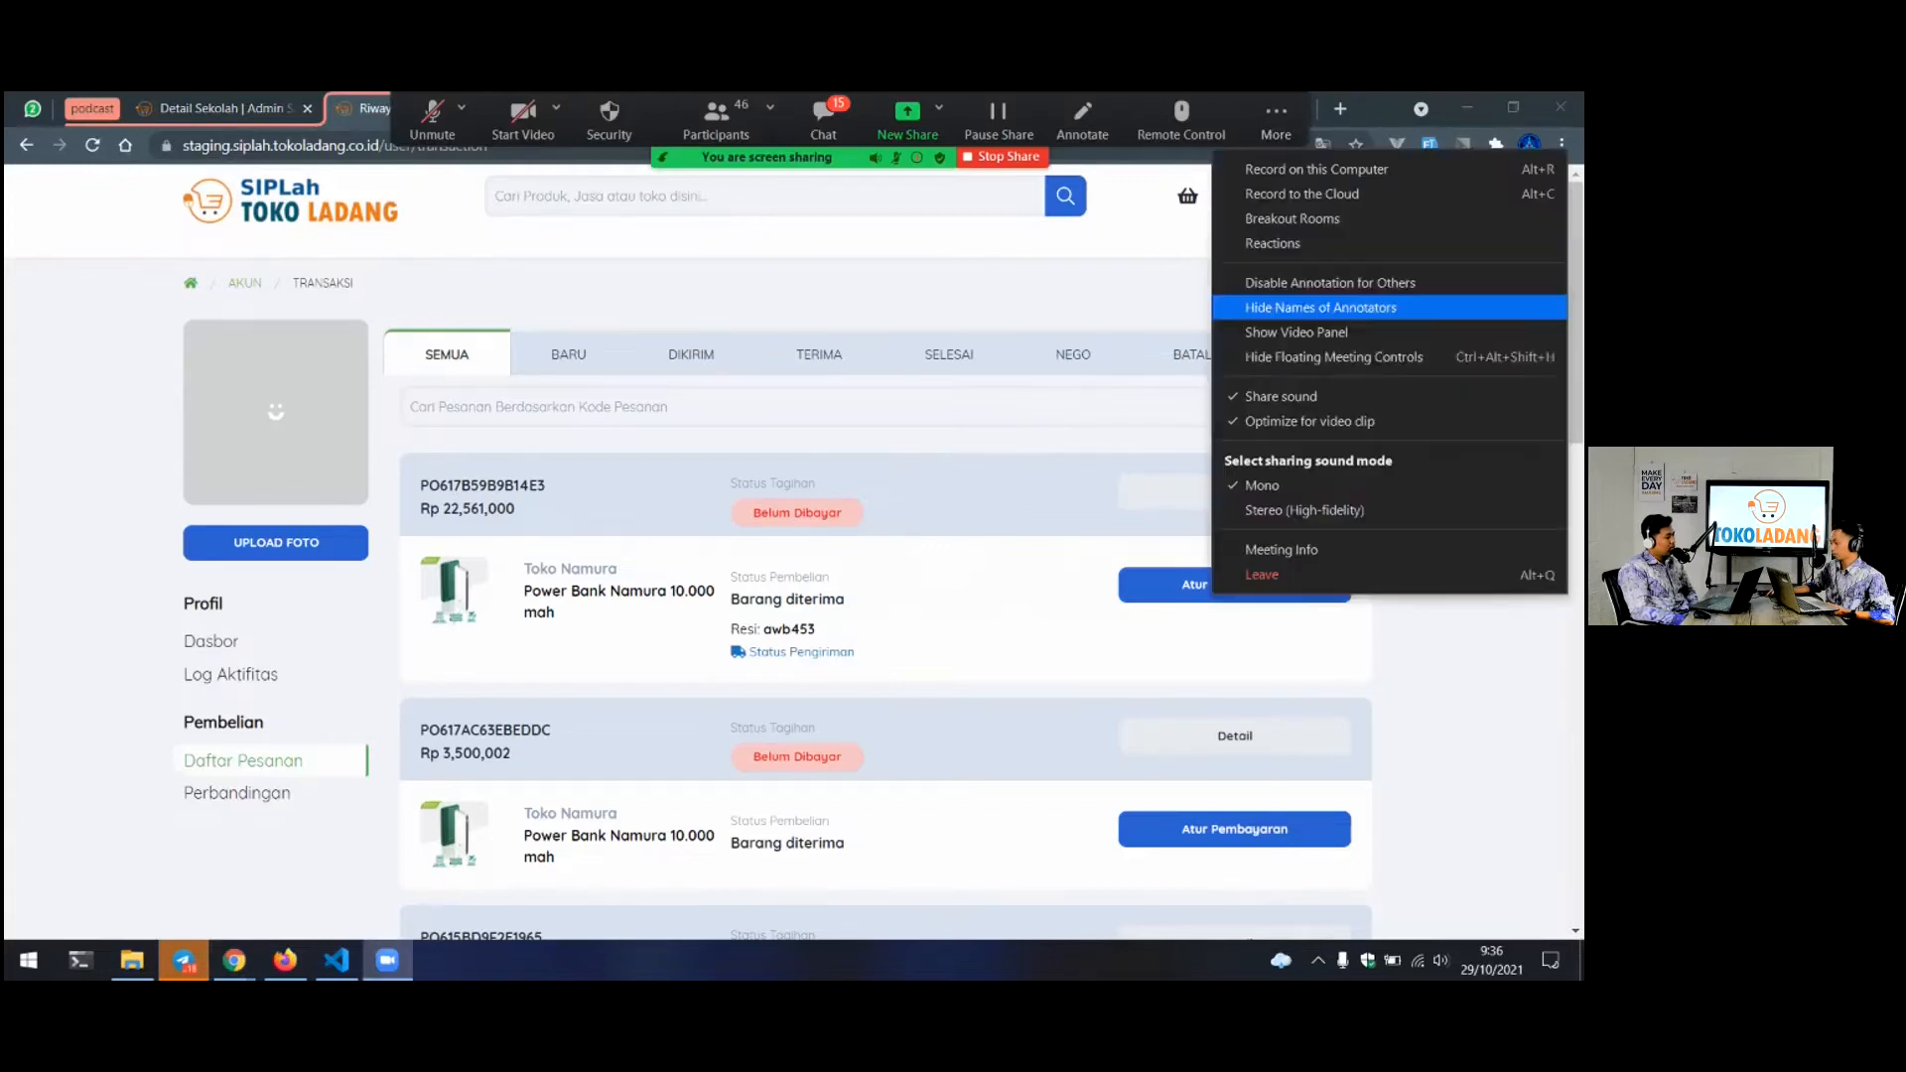
{"action": "left_click", "coordinate": [1239, 494]}
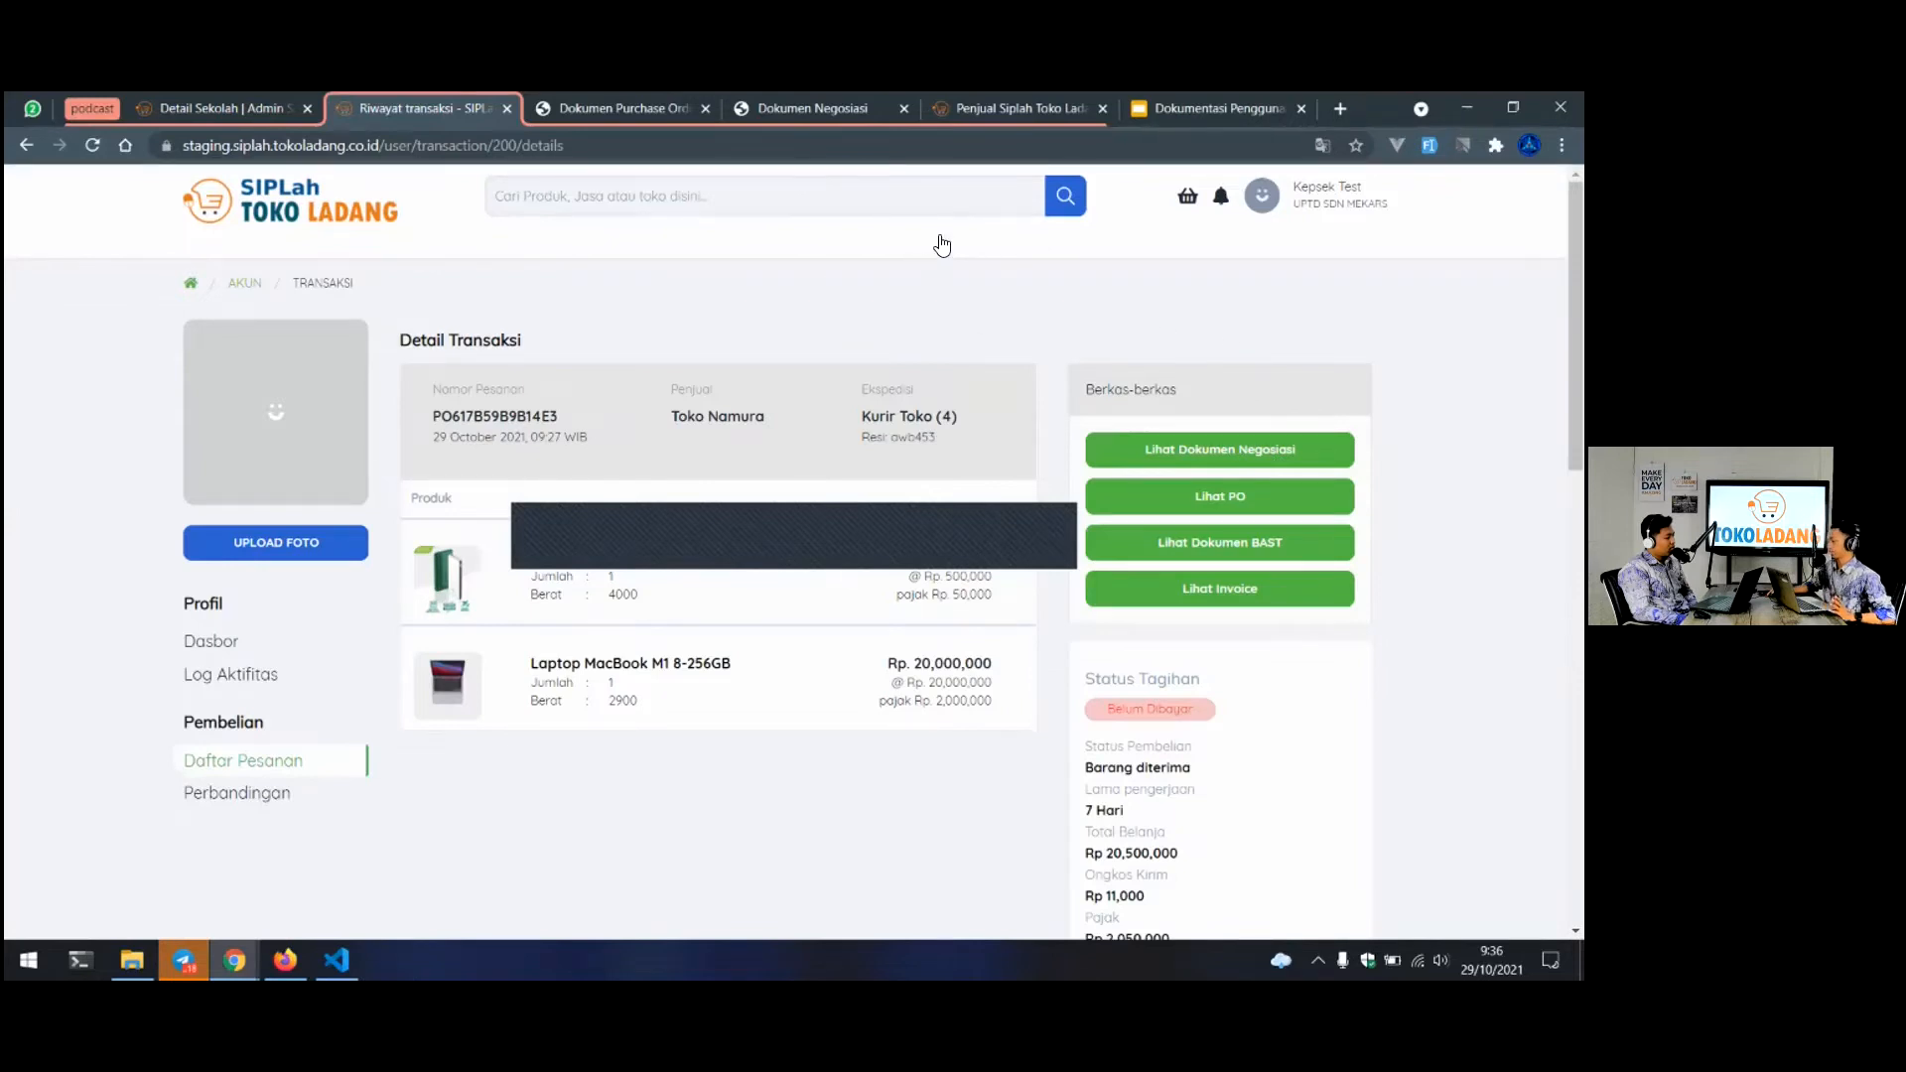
{"action": "left_click", "coordinate": [1243, 591]}
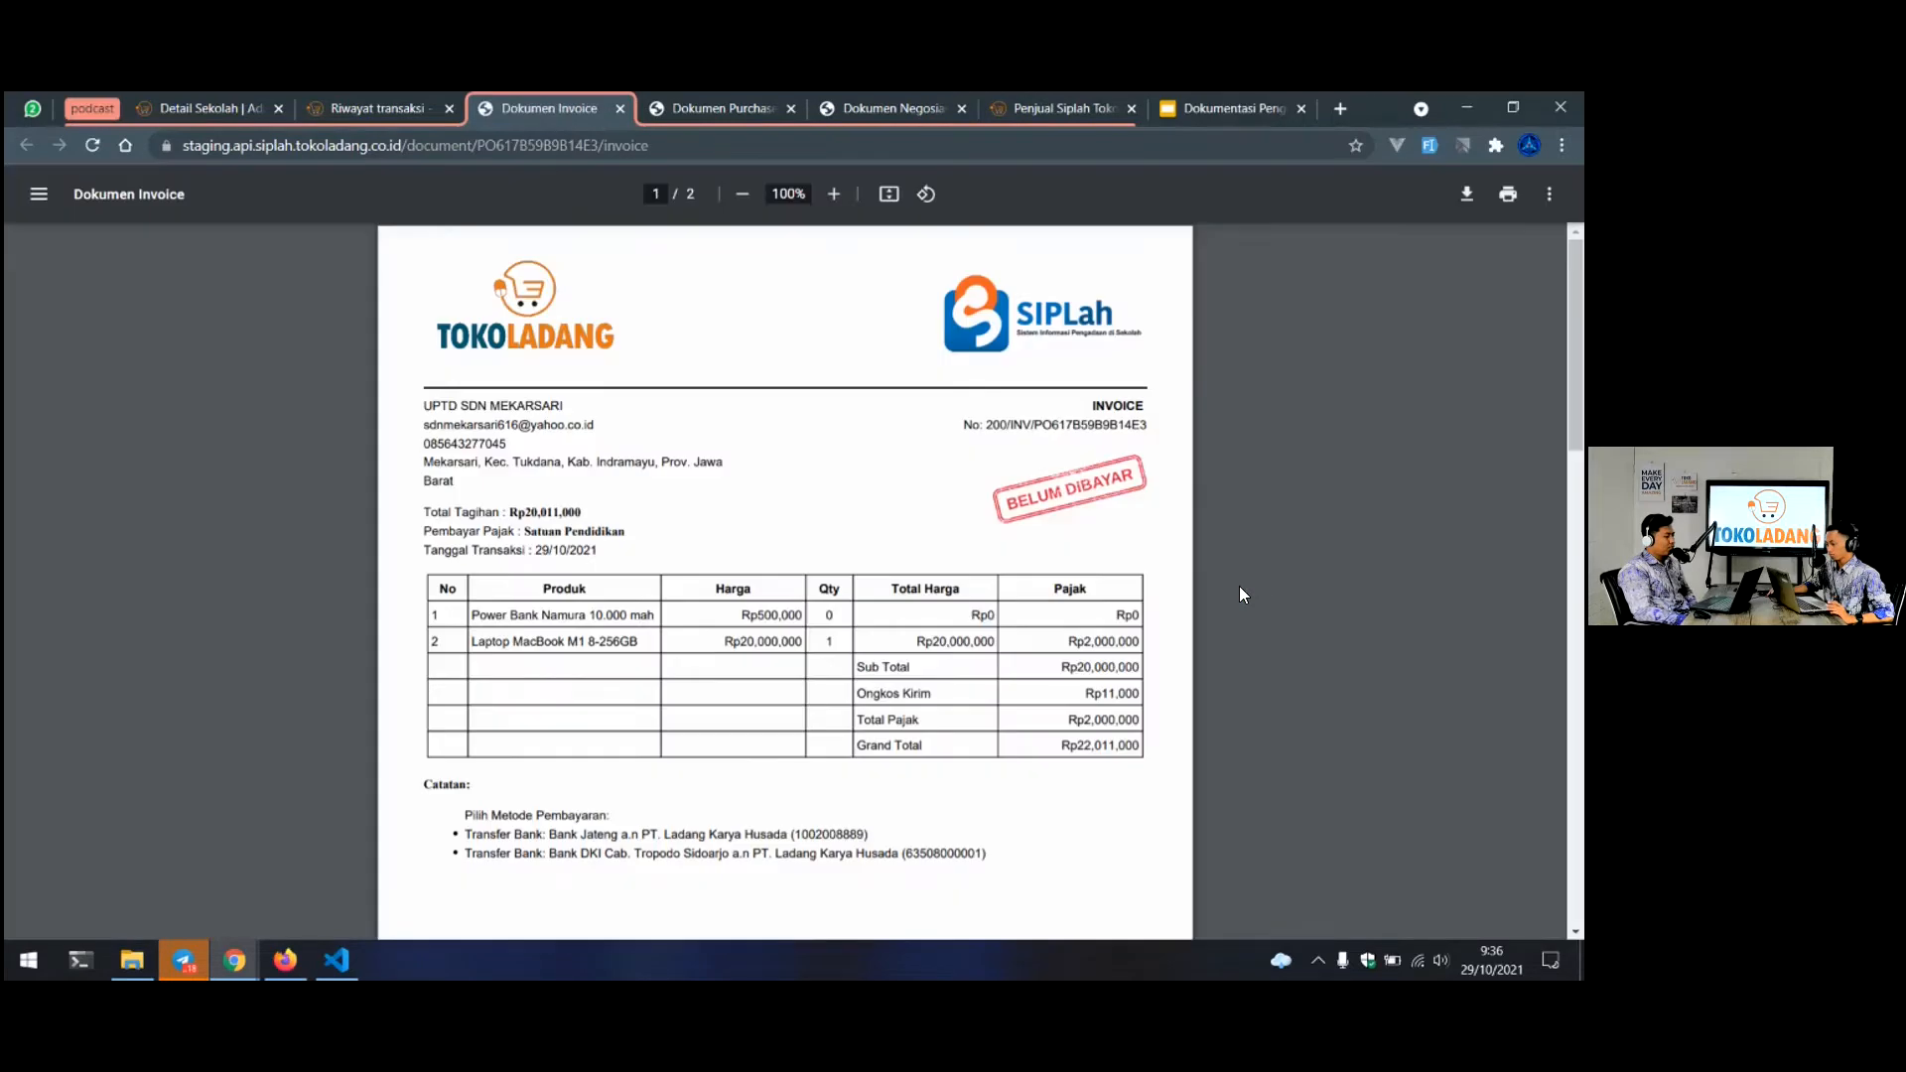
{"action": "scroll", "coordinate": [1257, 544], "scroll_direction": "down", "scroll_amount": 3}
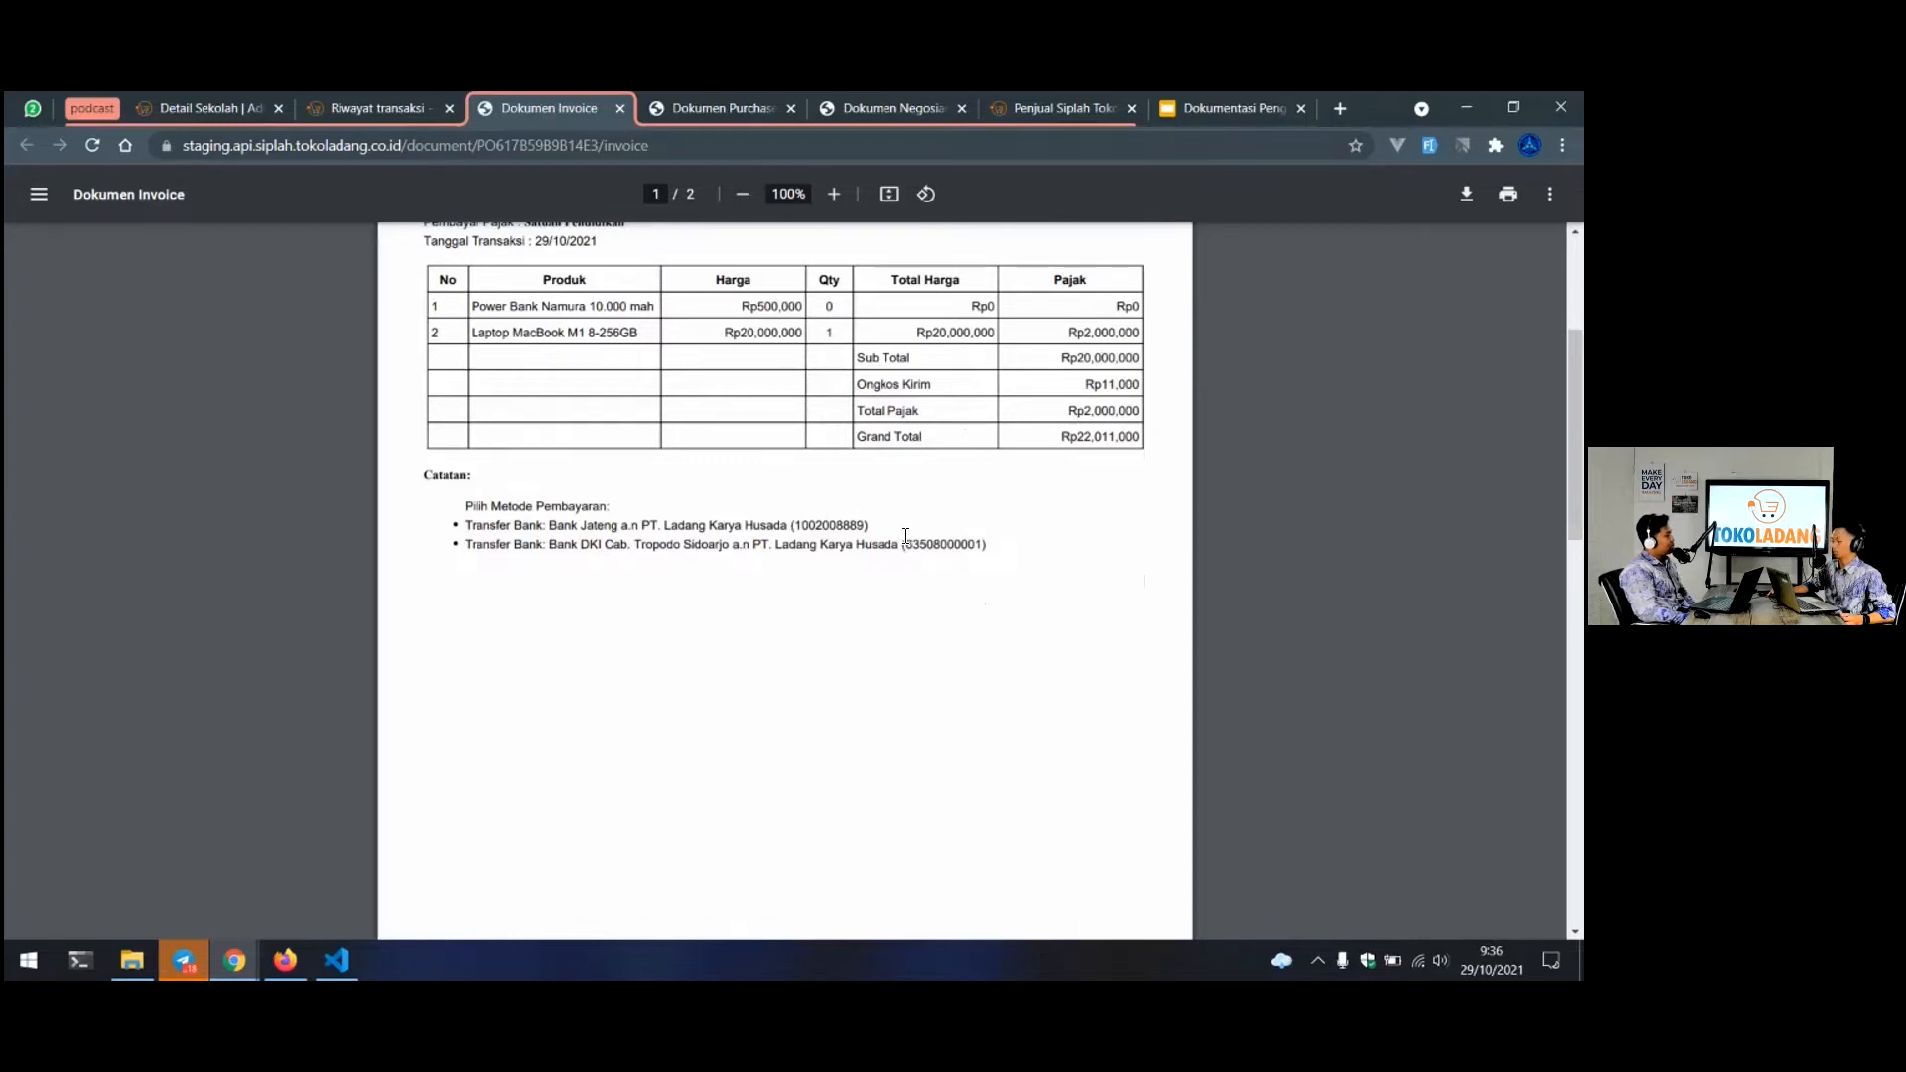
{"action": "scroll", "coordinate": [903, 531], "scroll_direction": "up", "scroll_amount": 1}
{"action": "scroll", "coordinate": [498, 332], "scroll_direction": "up", "scroll_amount": 1}
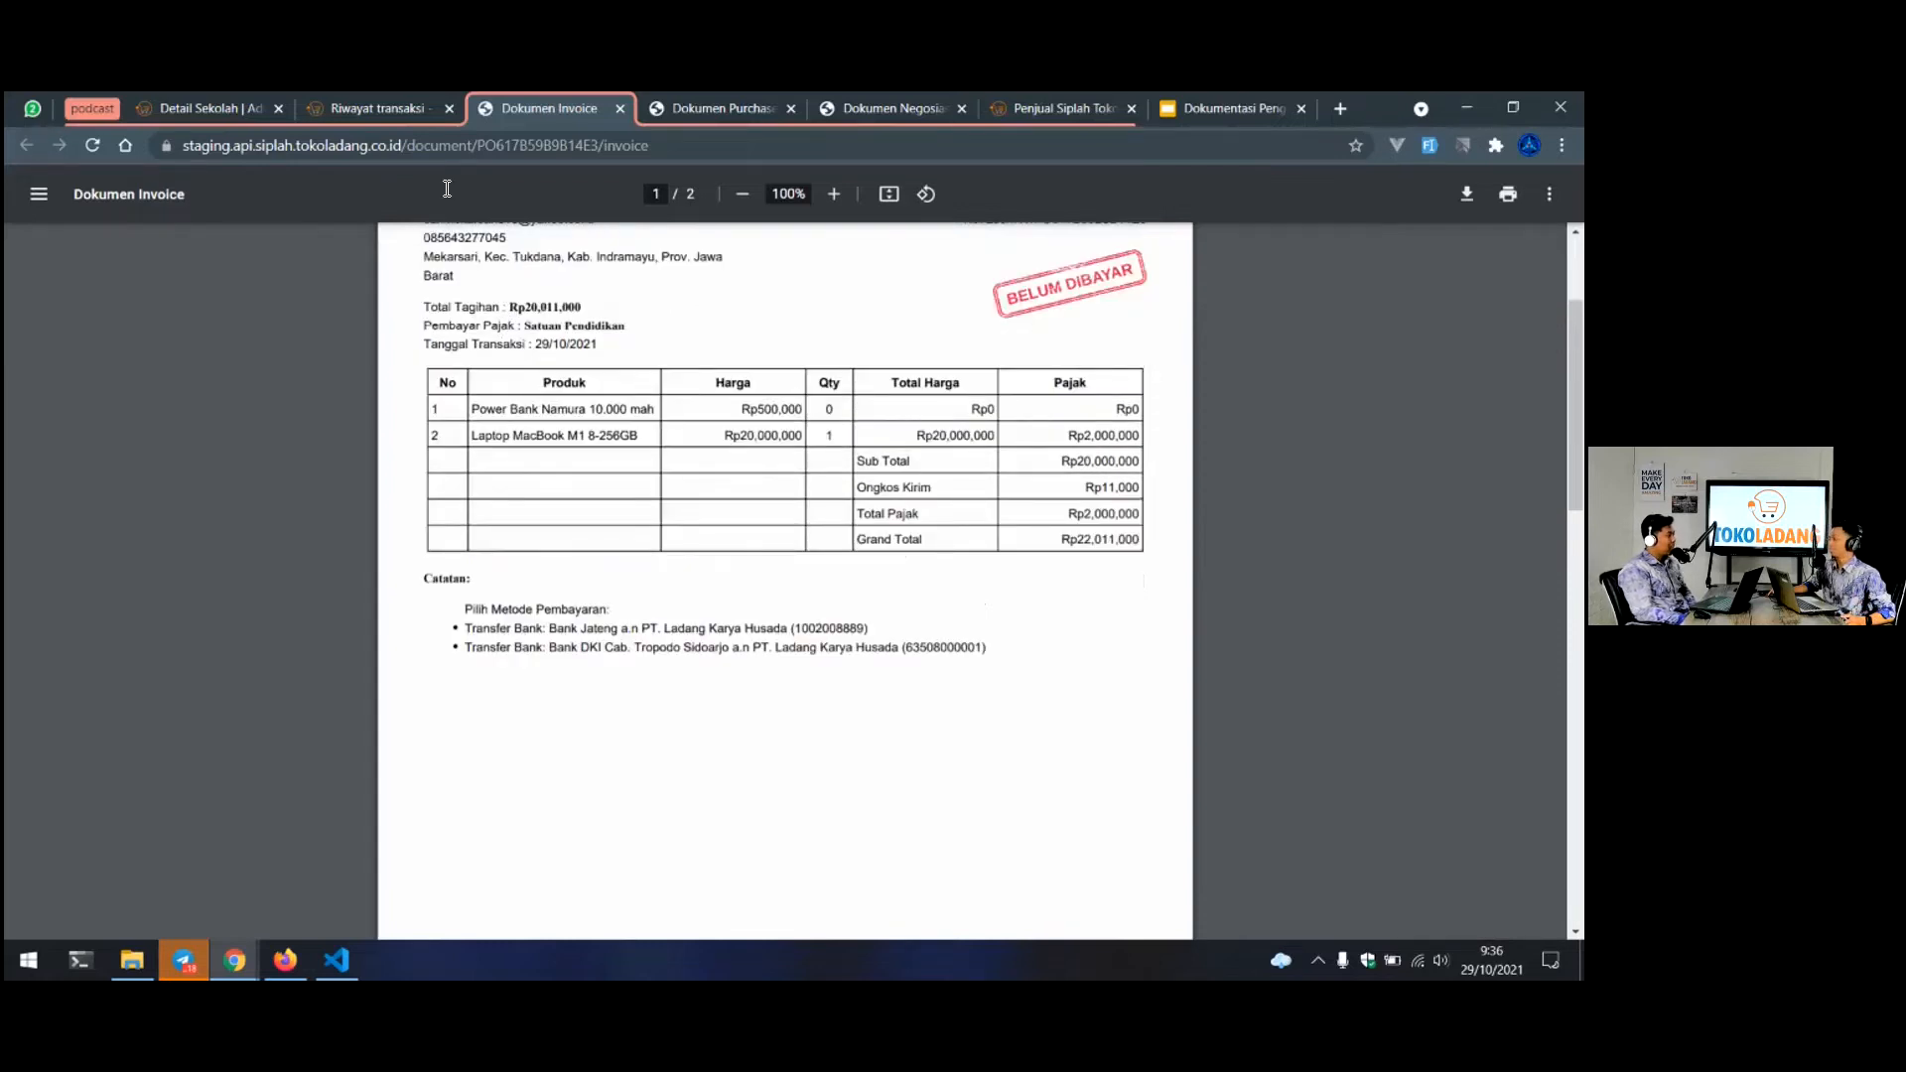
Return to the order list and choose Bank BRI (Virtual Akun) as the payment method for the received order
{"action": "left_click", "coordinate": [379, 107]}
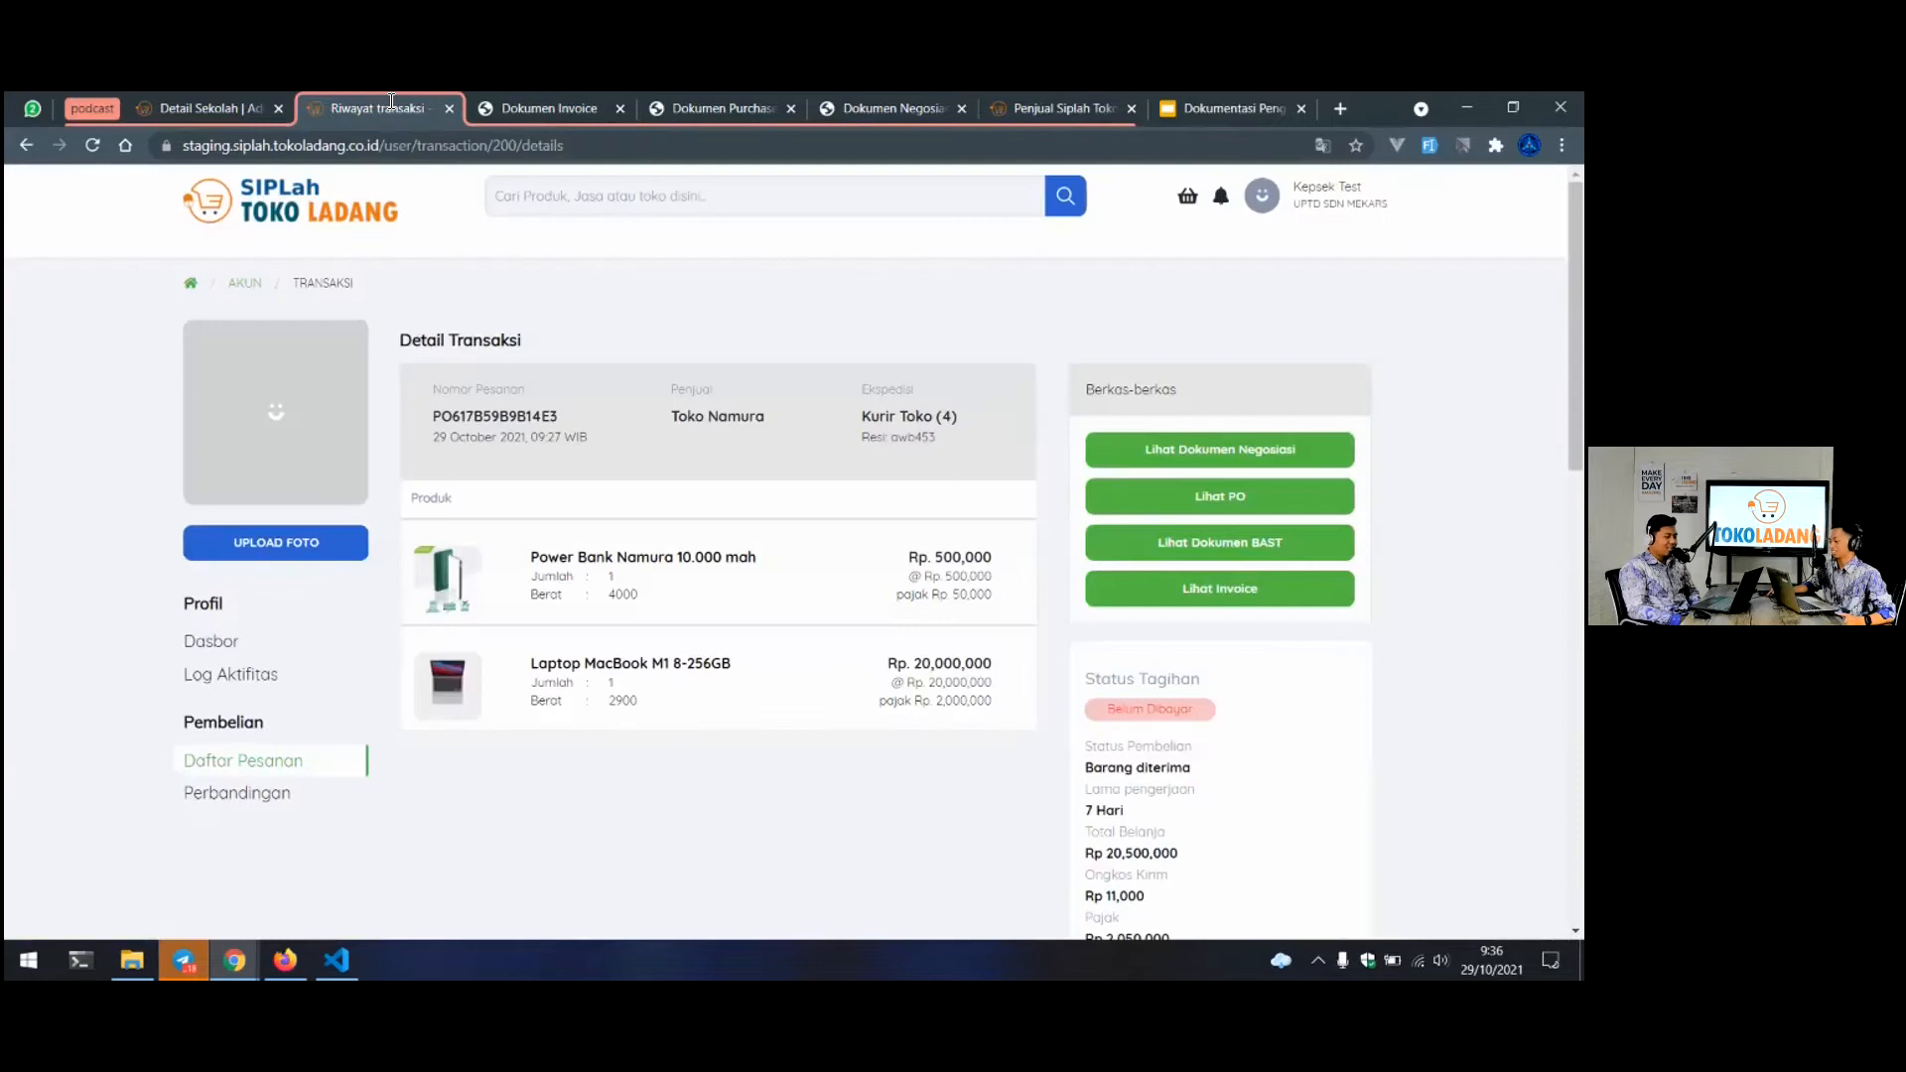
{"action": "left_click", "coordinate": [266, 768]}
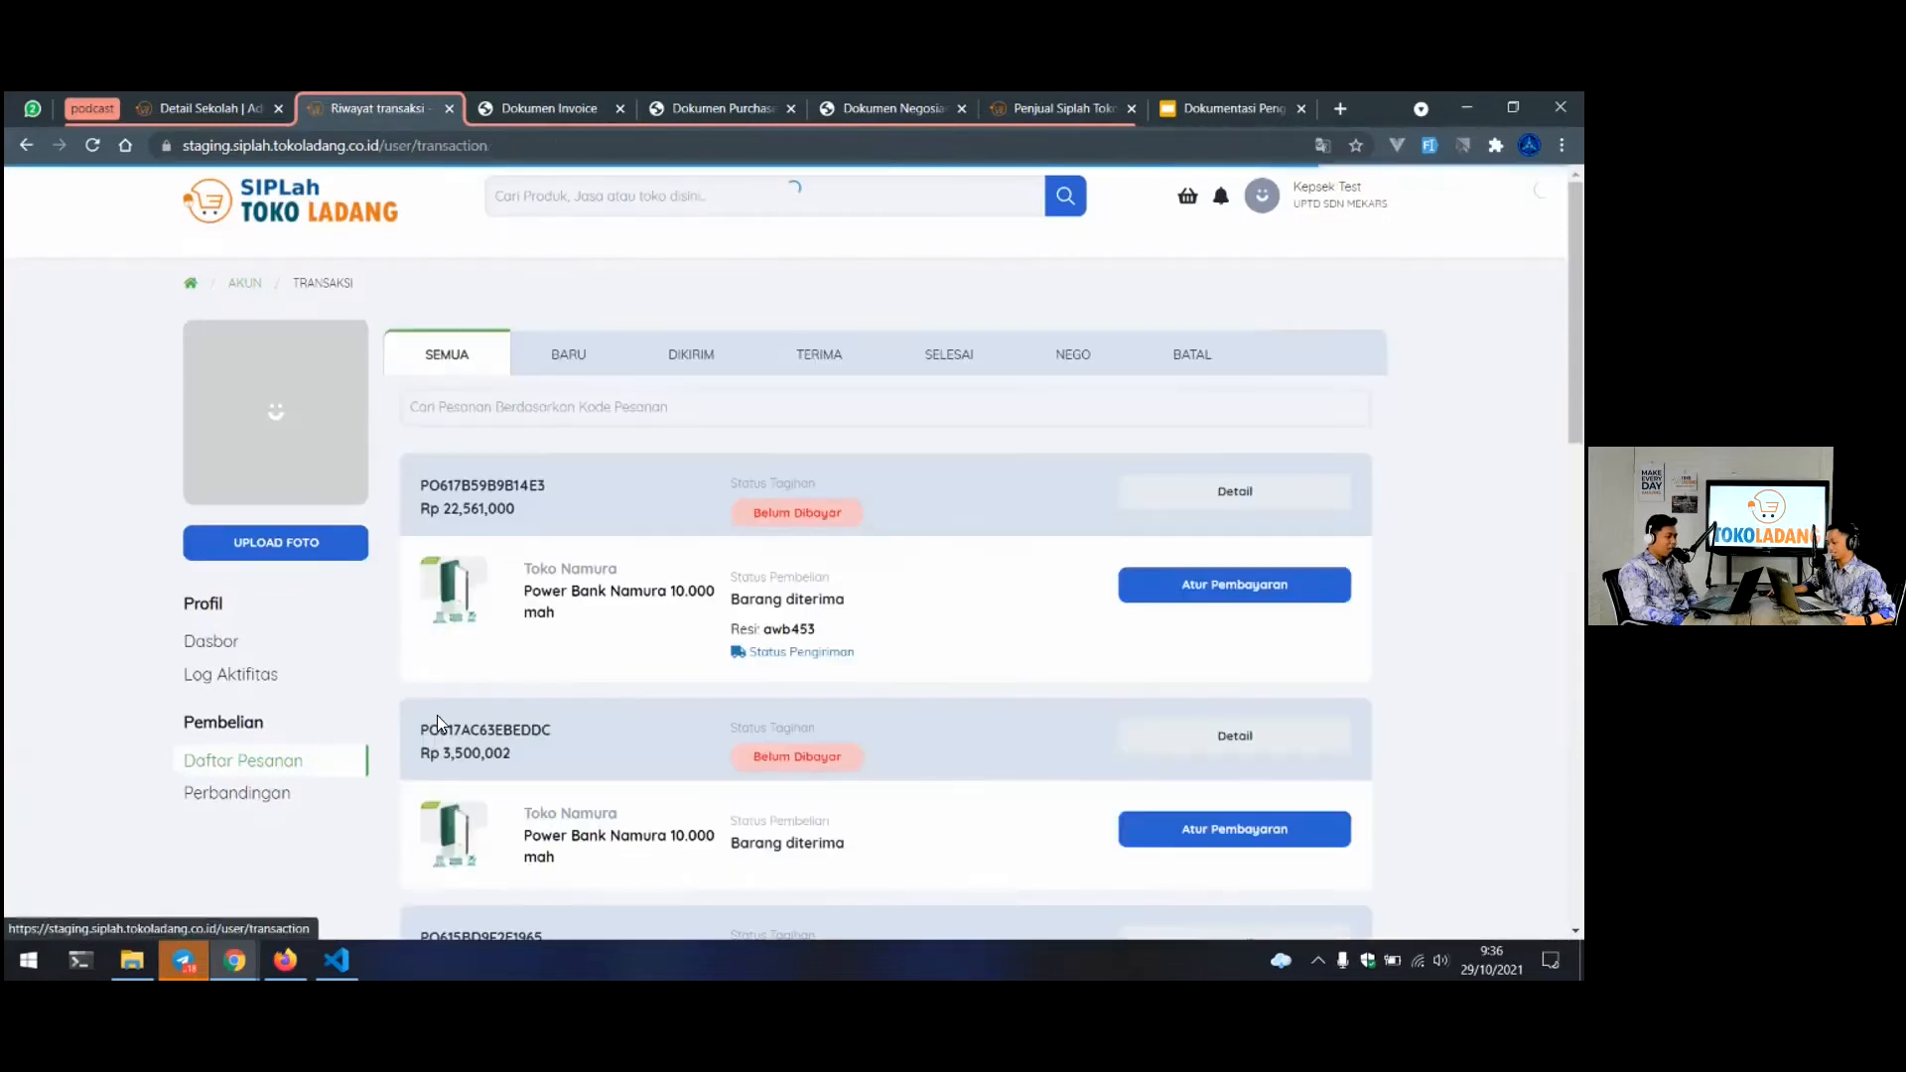
{"action": "left_click", "coordinate": [1161, 596]}
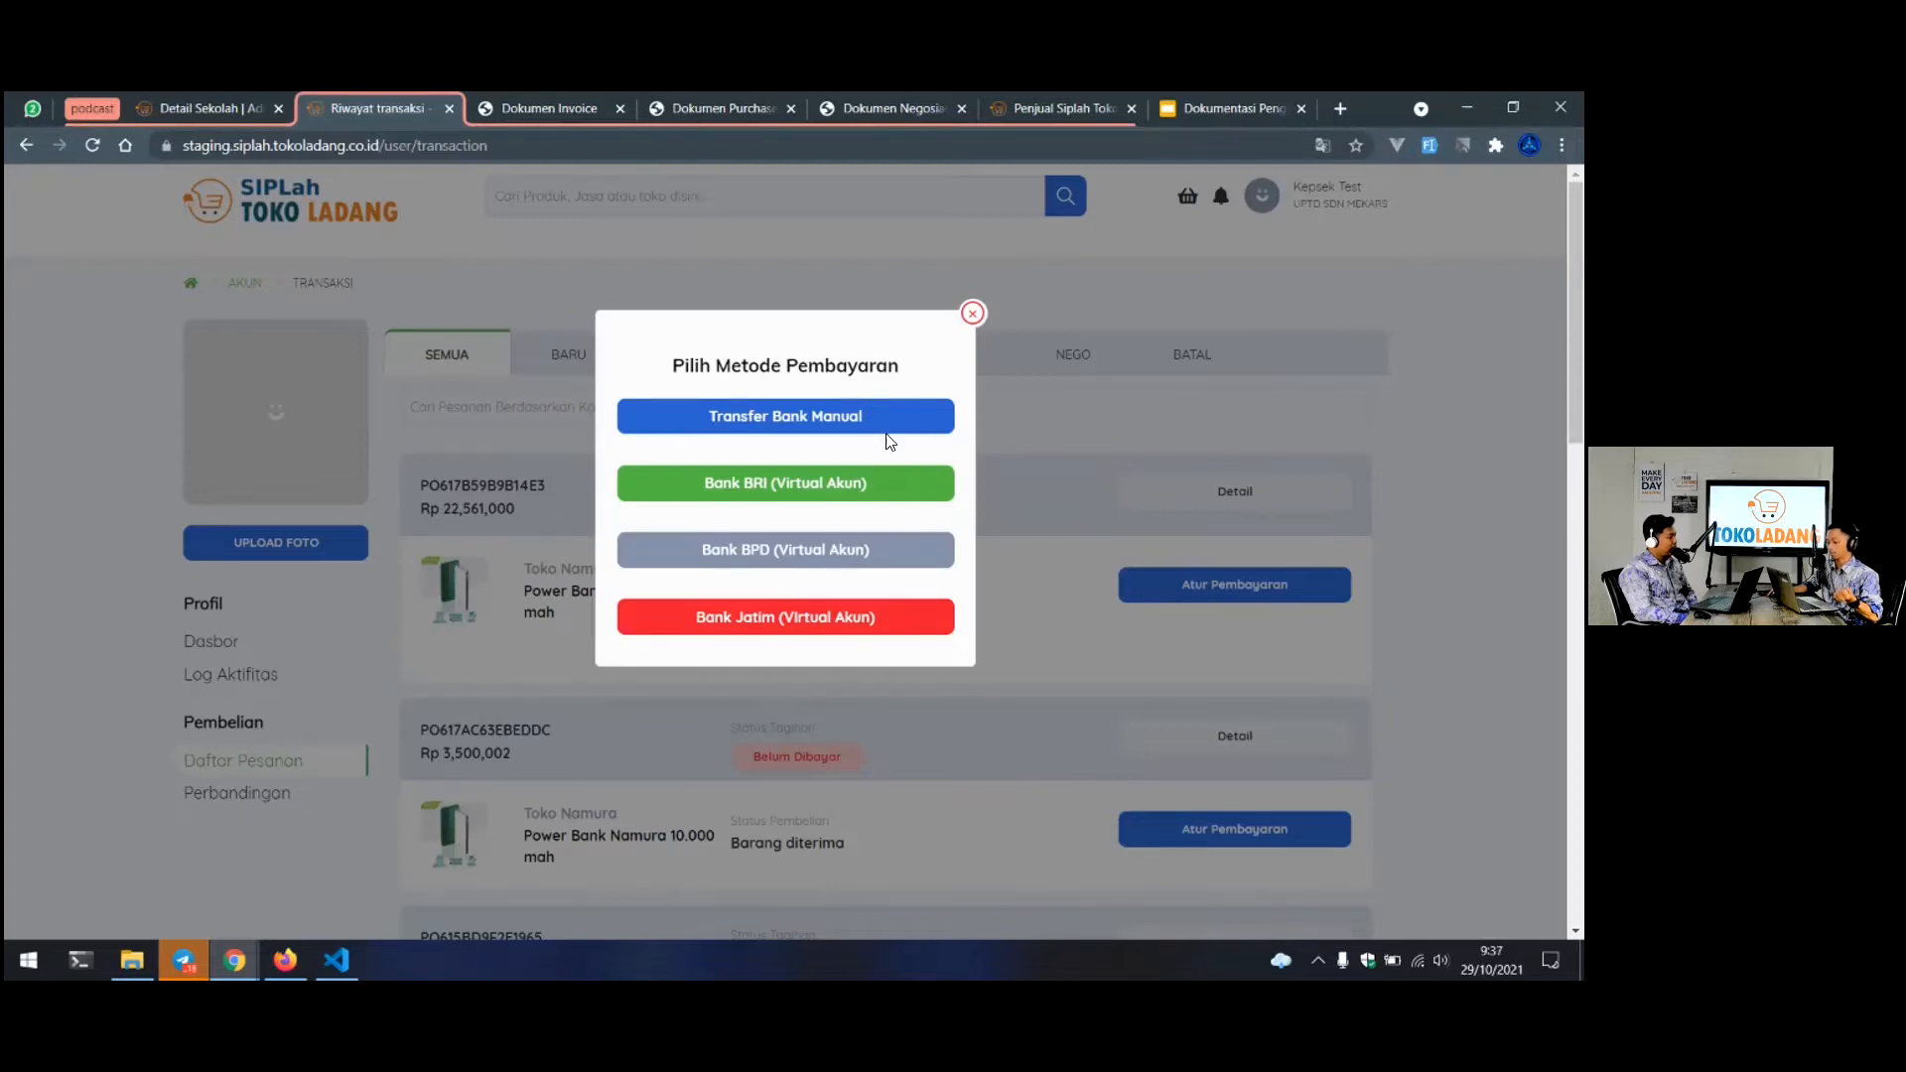
{"action": "left_click", "coordinate": [790, 486]}
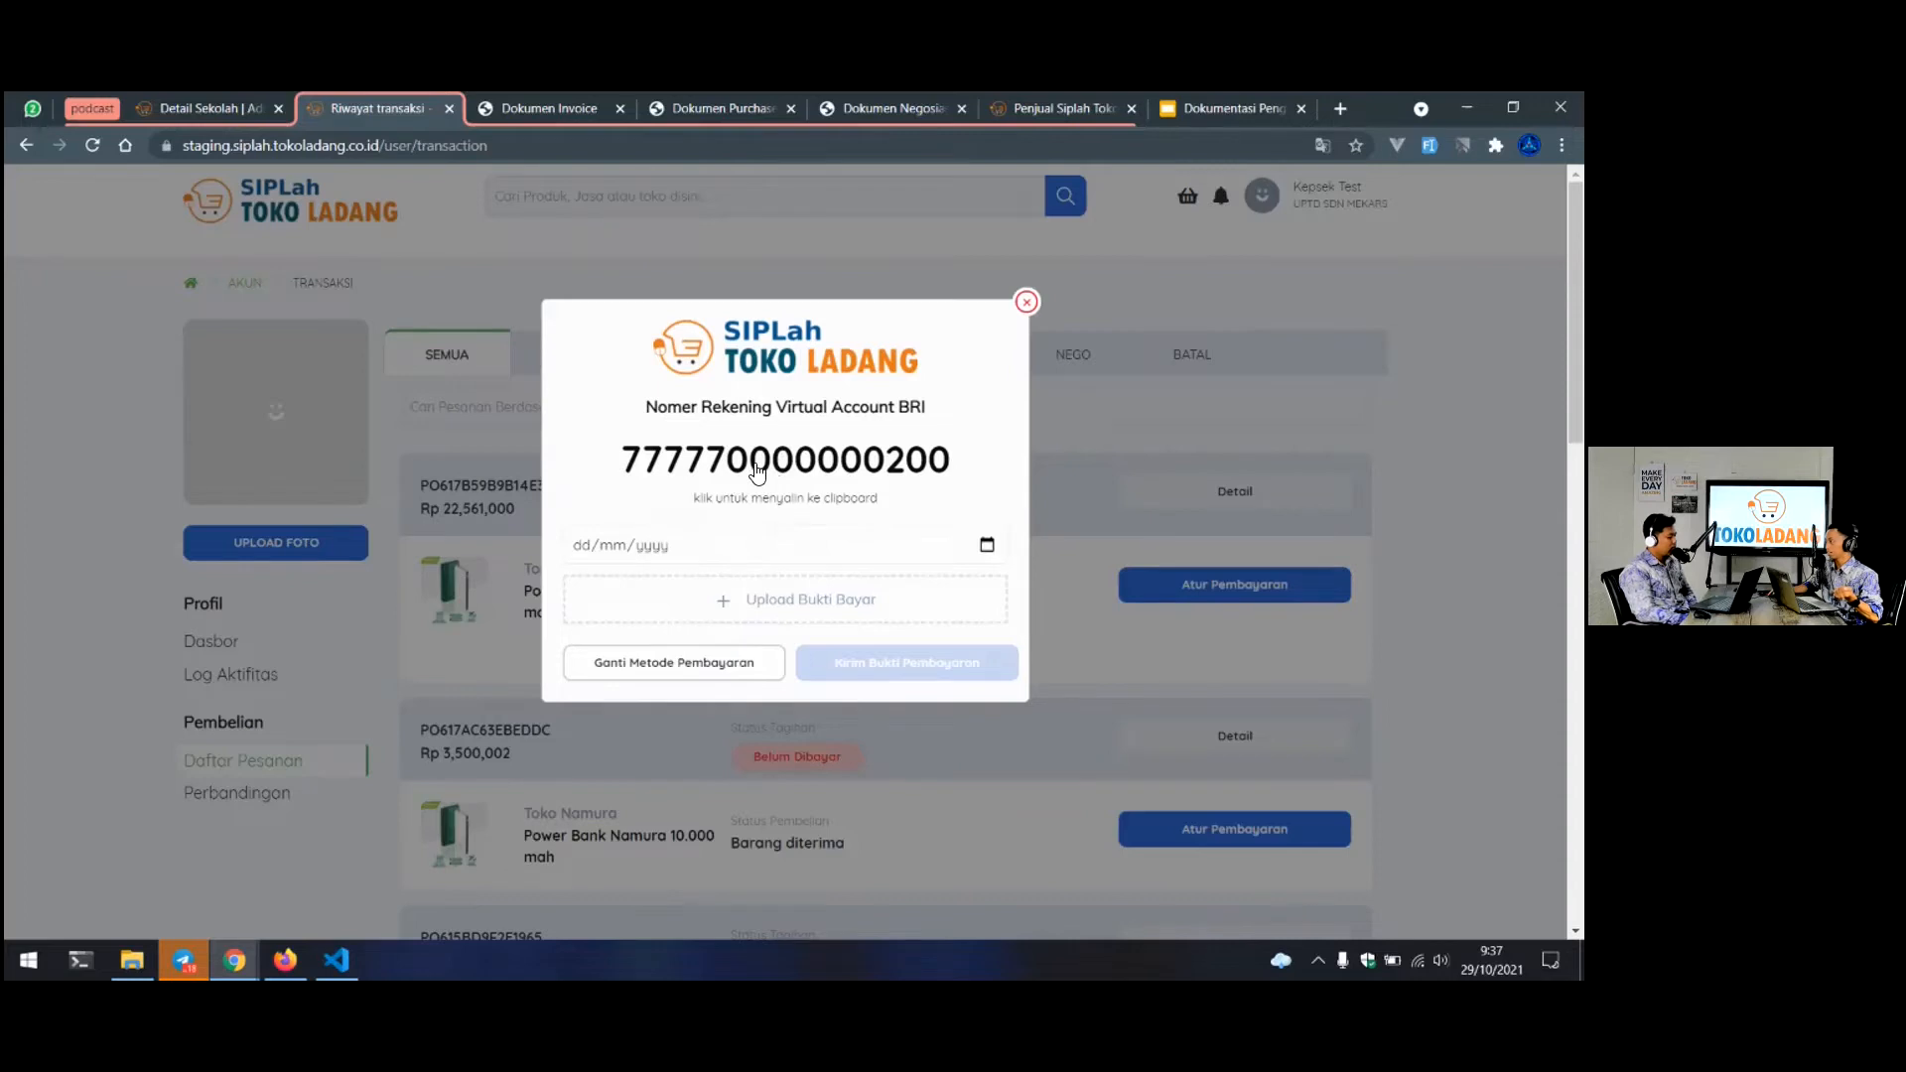
Reload the order's invoice and examine the BRIVA virtual account entry among the payment methods
{"action": "left_click", "coordinate": [540, 102]}
{"action": "left_click", "coordinate": [661, 145]}
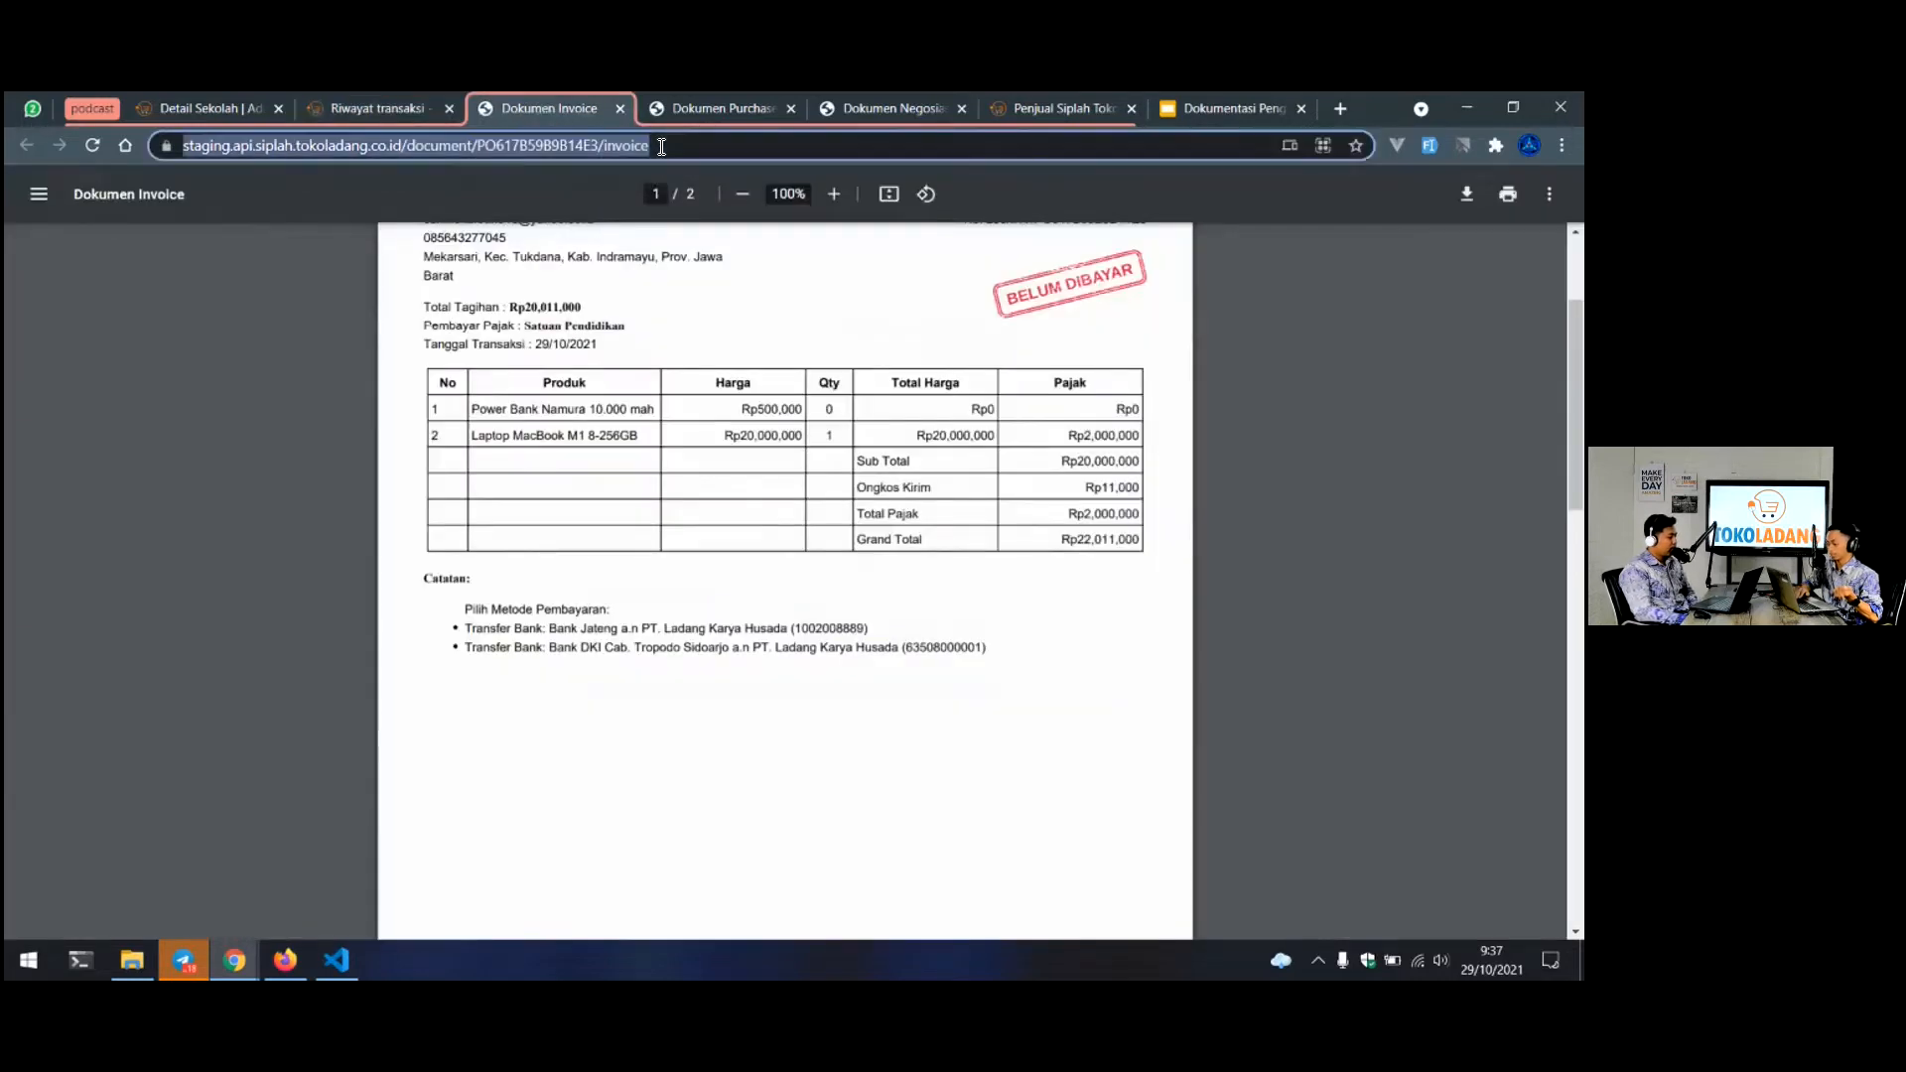
{"action": "key", "text": "Return"}
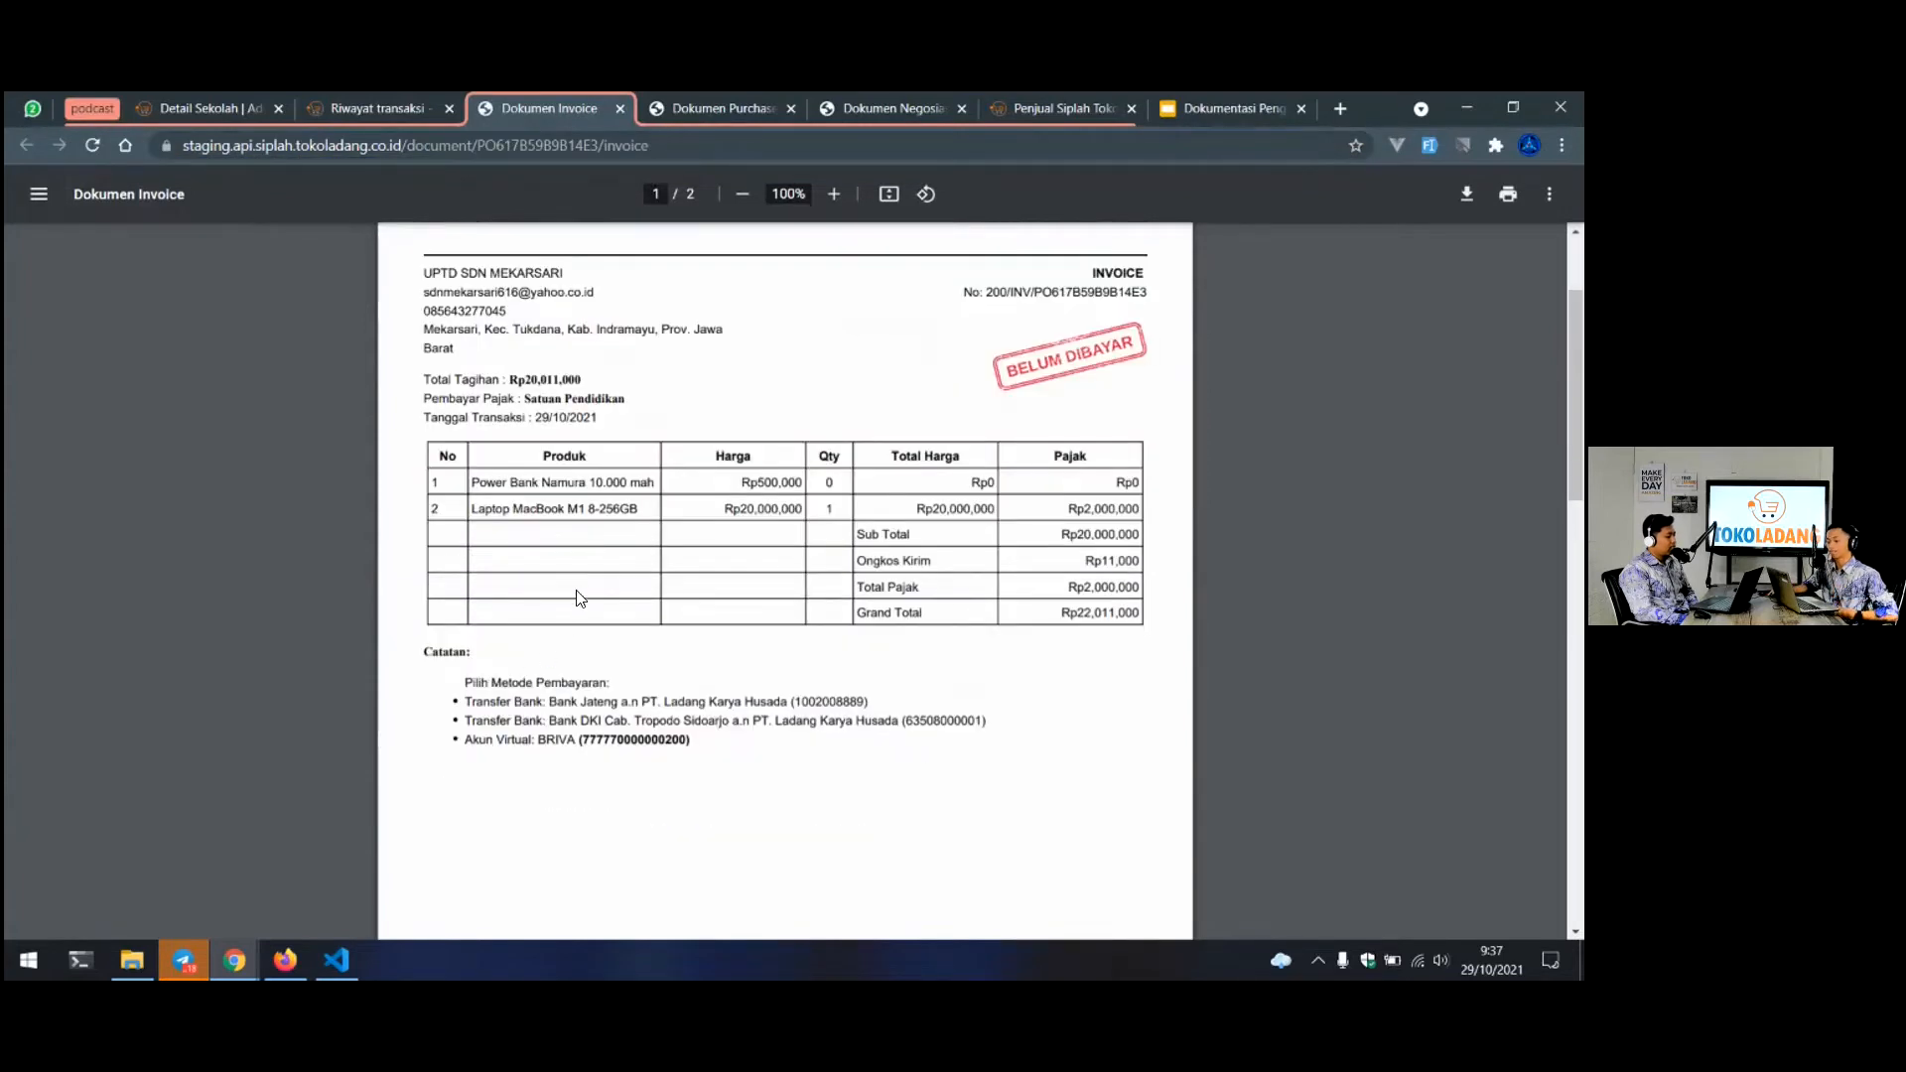
{"action": "scroll", "coordinate": [583, 566], "scroll_direction": "down", "scroll_amount": 2}
{"action": "left_click_drag", "start_coordinate": [585, 565], "coordinate": [691, 567]}
{"action": "left_click", "coordinate": [691, 567]}
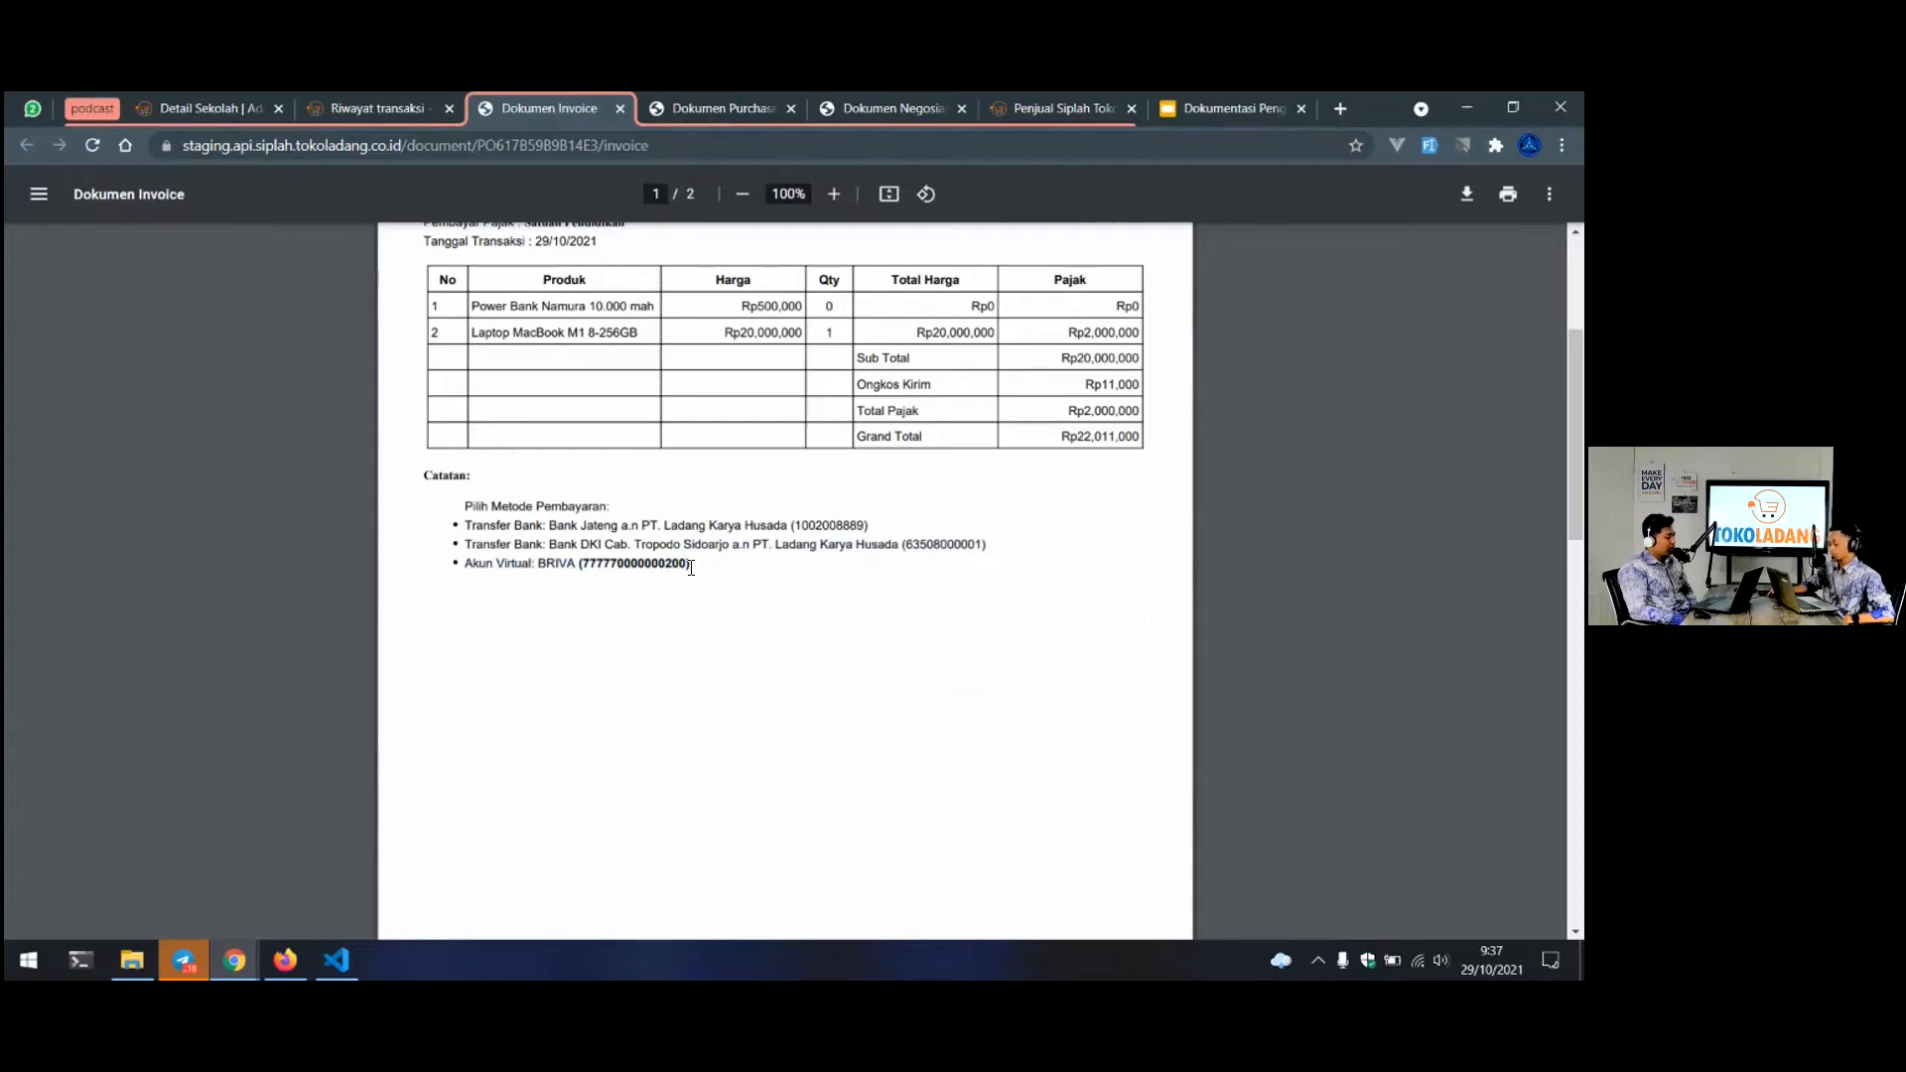
Close the BRI virtual account dialog in the order list and reopen the payment method choices for the same order
{"action": "left_click", "coordinate": [402, 105]}
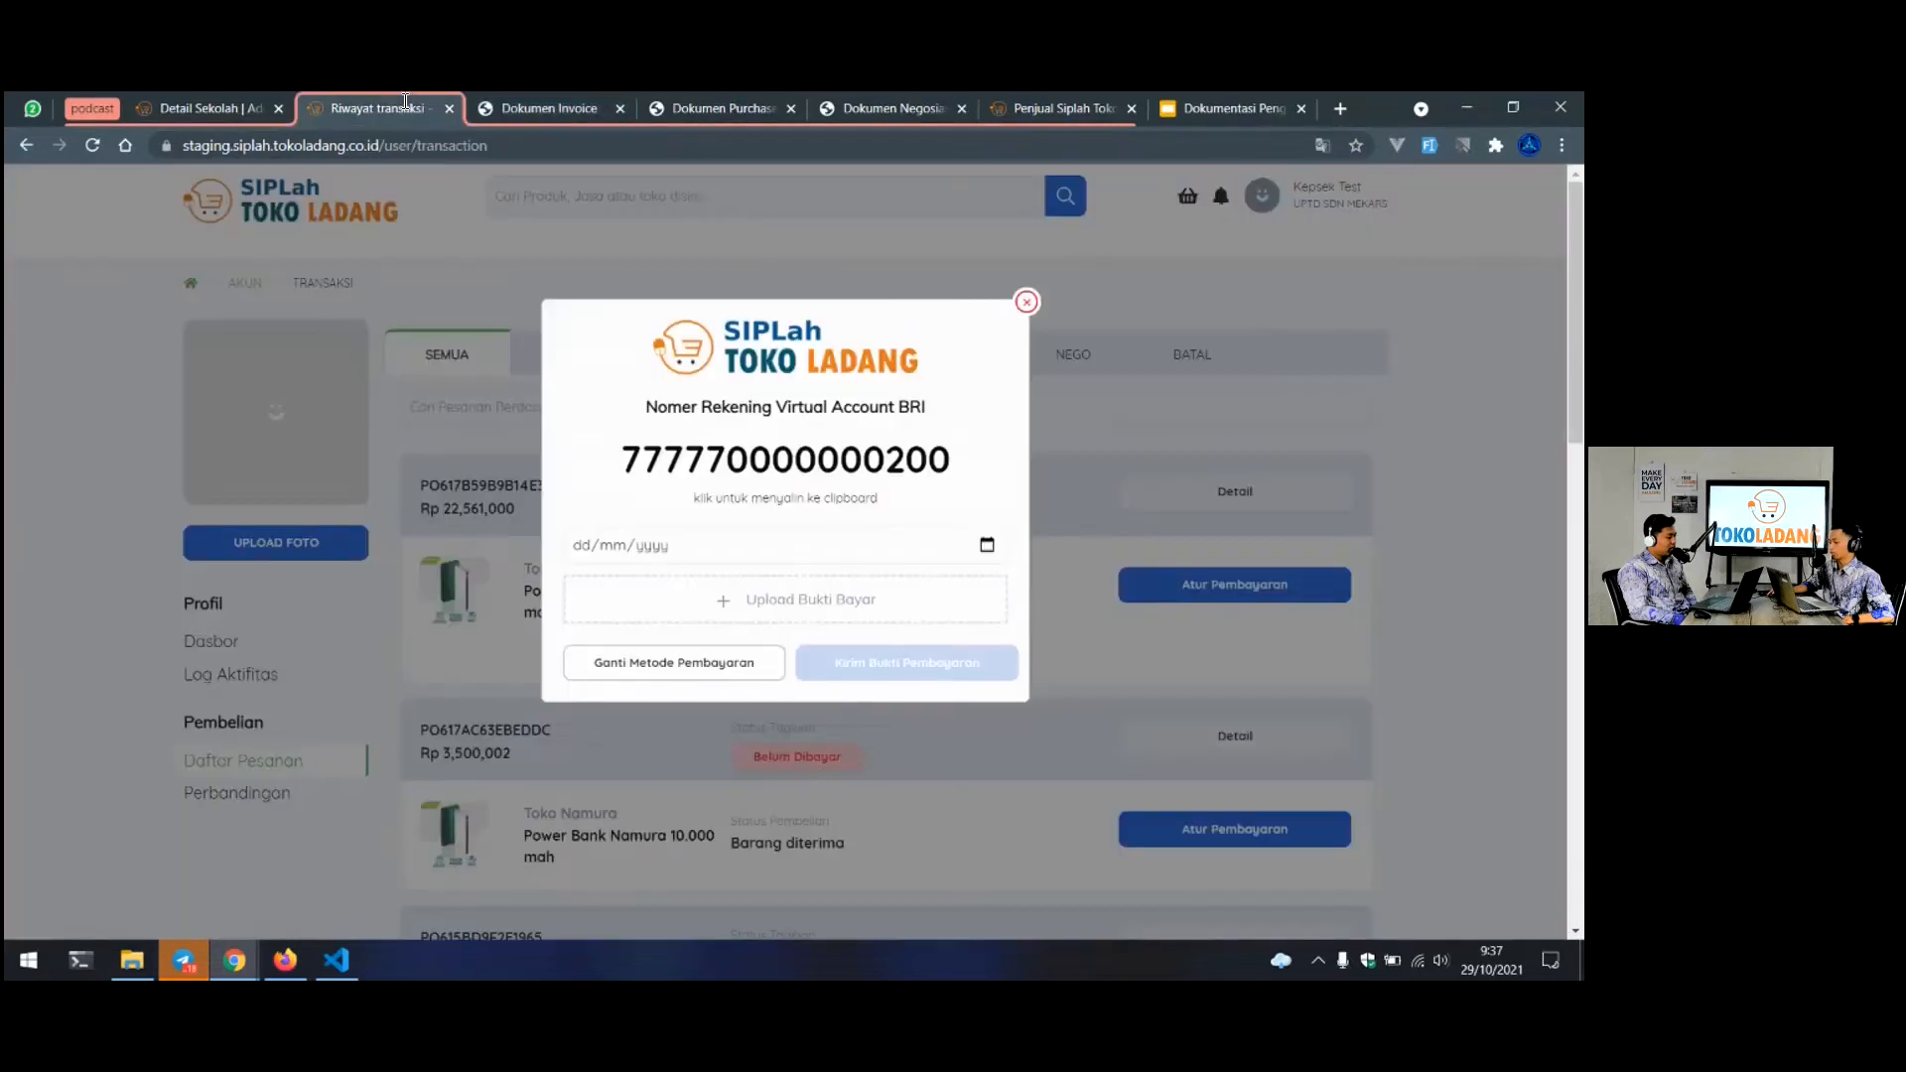
{"action": "left_click", "coordinate": [1027, 300]}
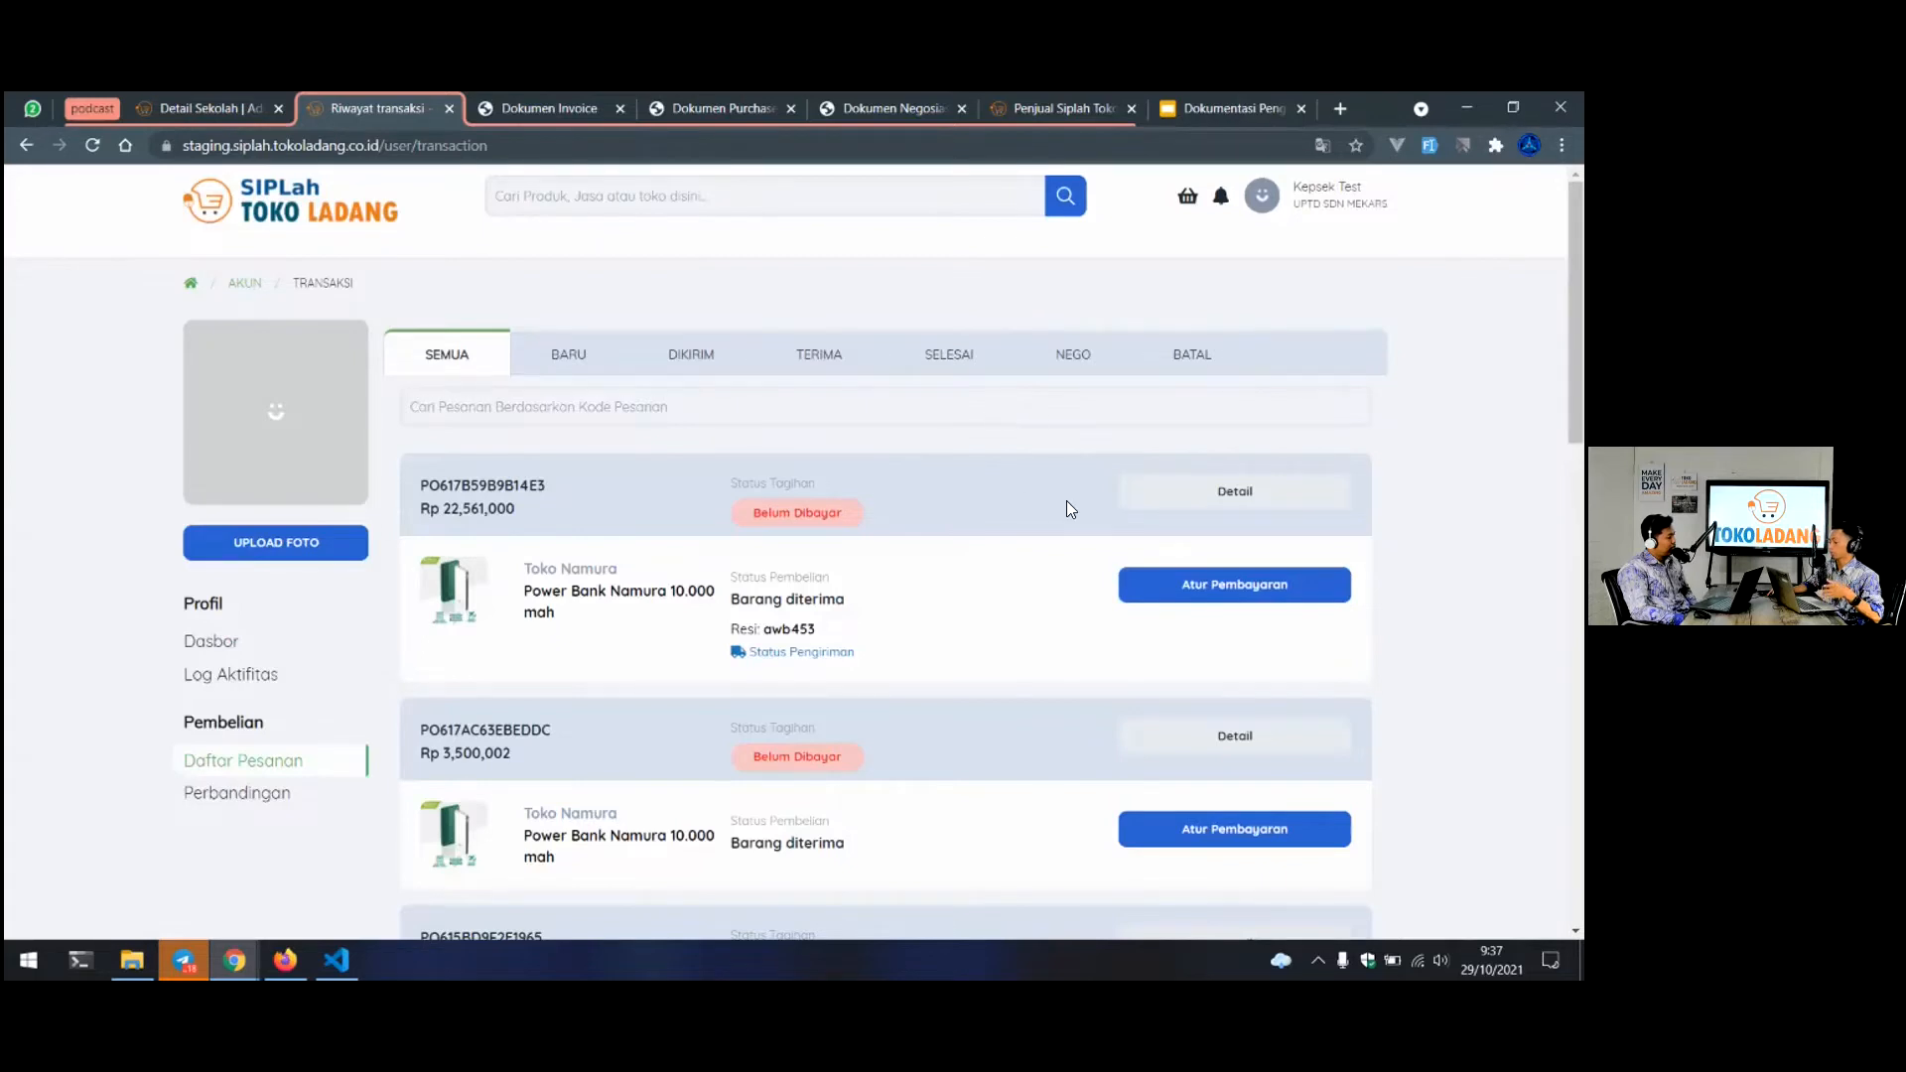
{"action": "left_click", "coordinate": [1183, 595]}
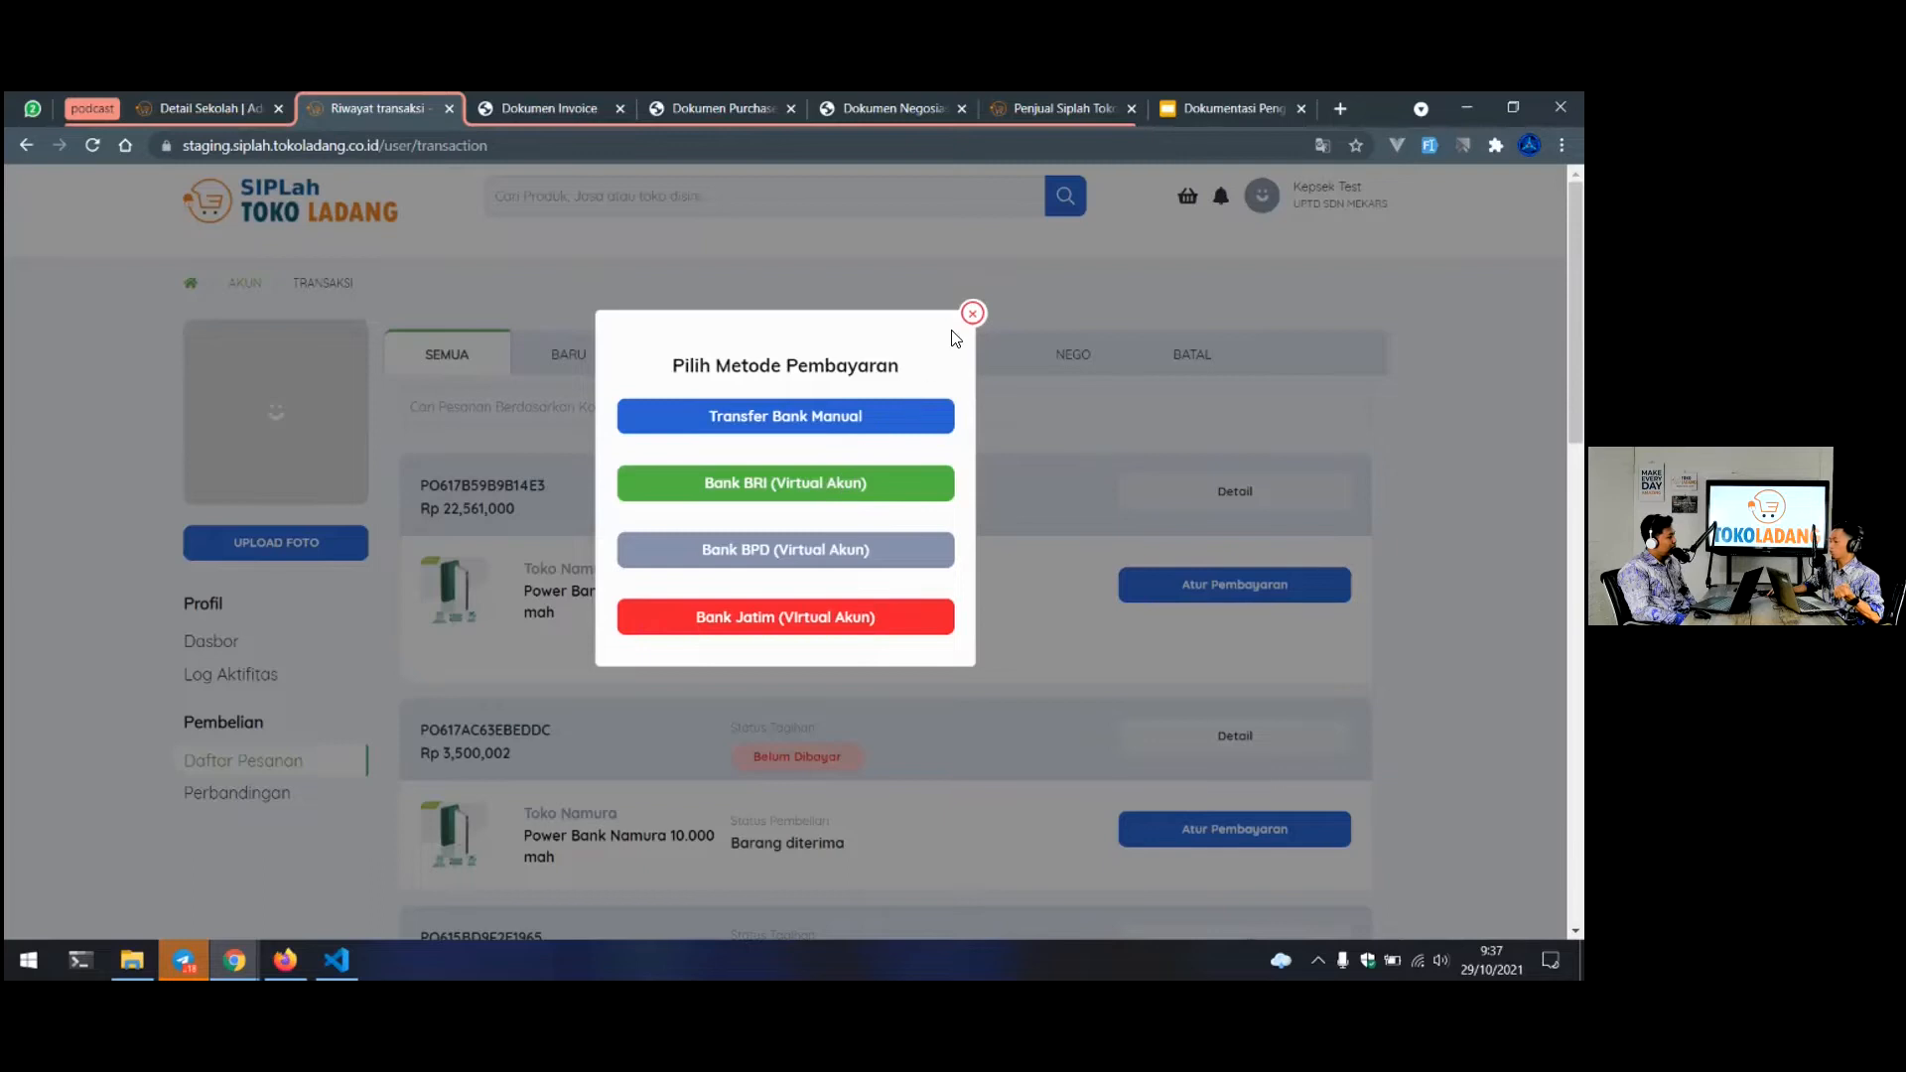
Close and reopen the newest order's payment method choices, view the Transfer Bank Manual form and return to the choices
{"action": "left_click", "coordinate": [971, 313]}
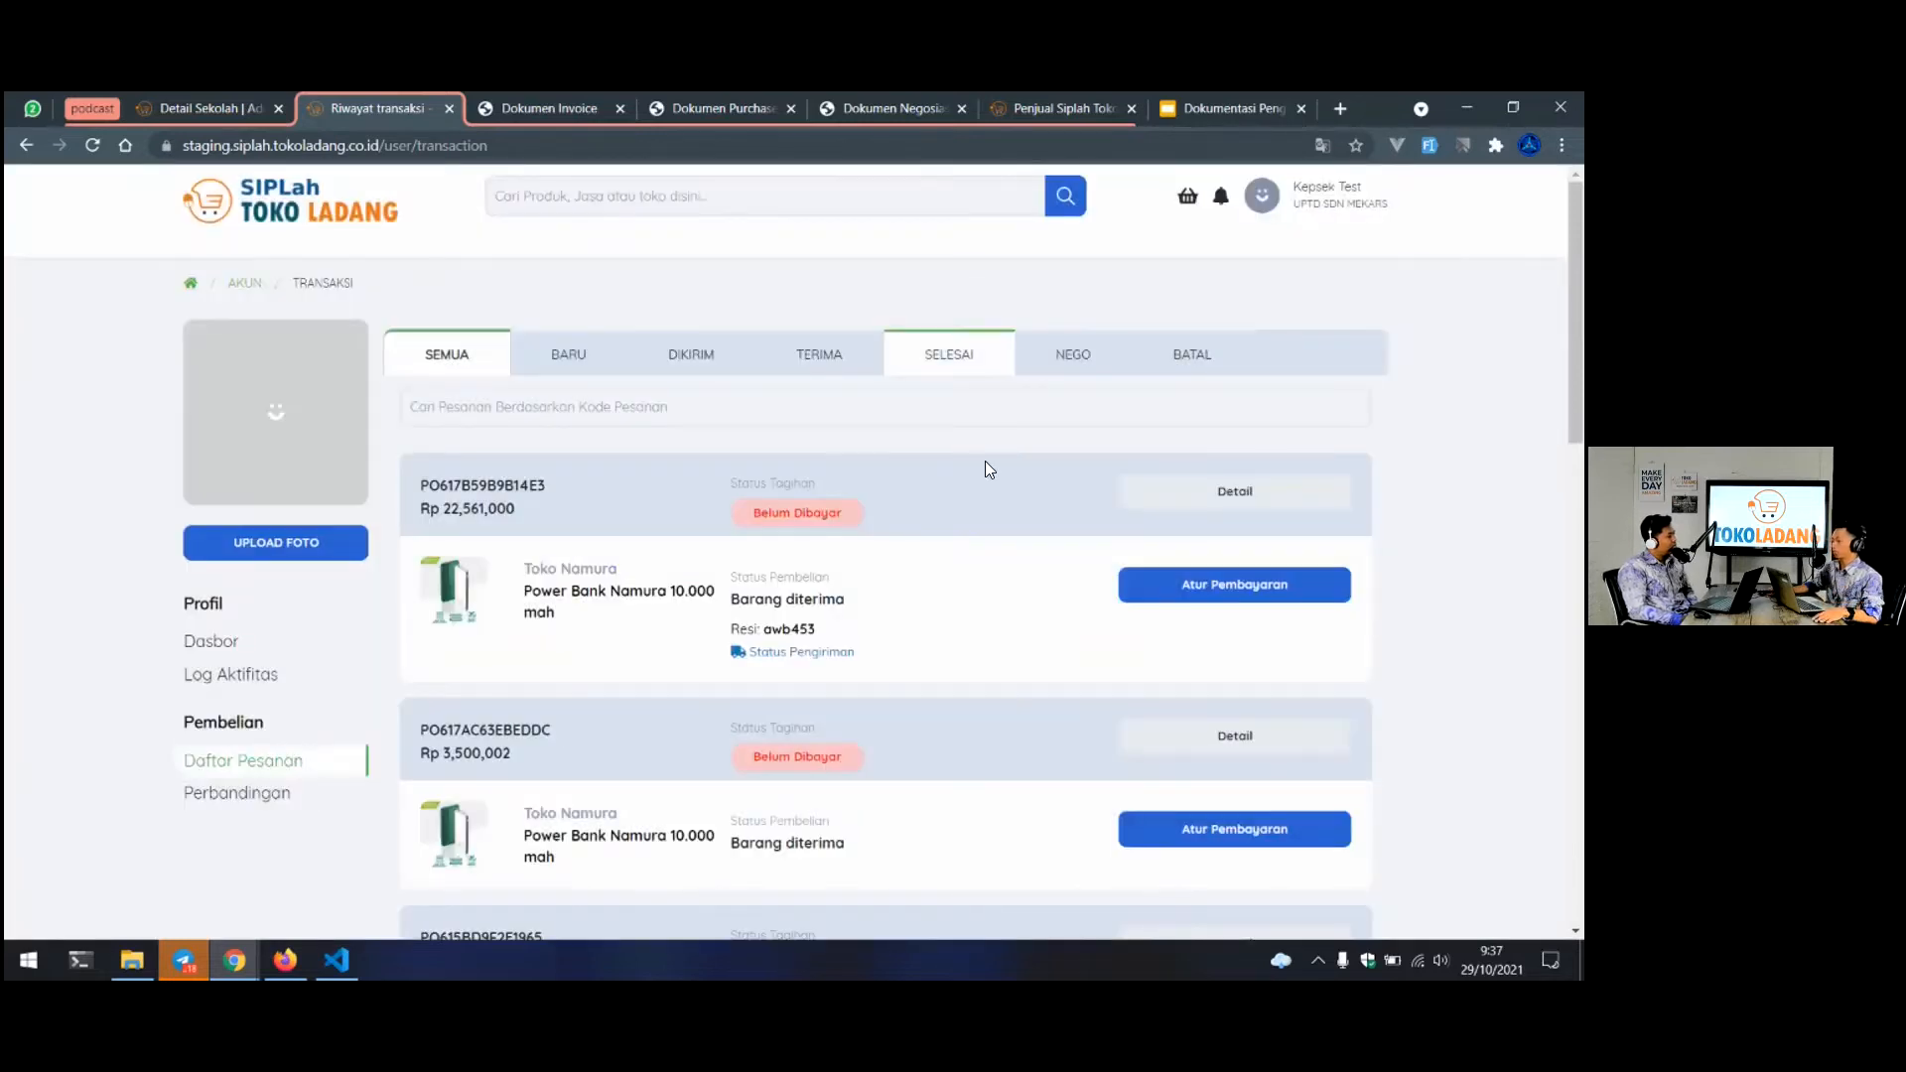
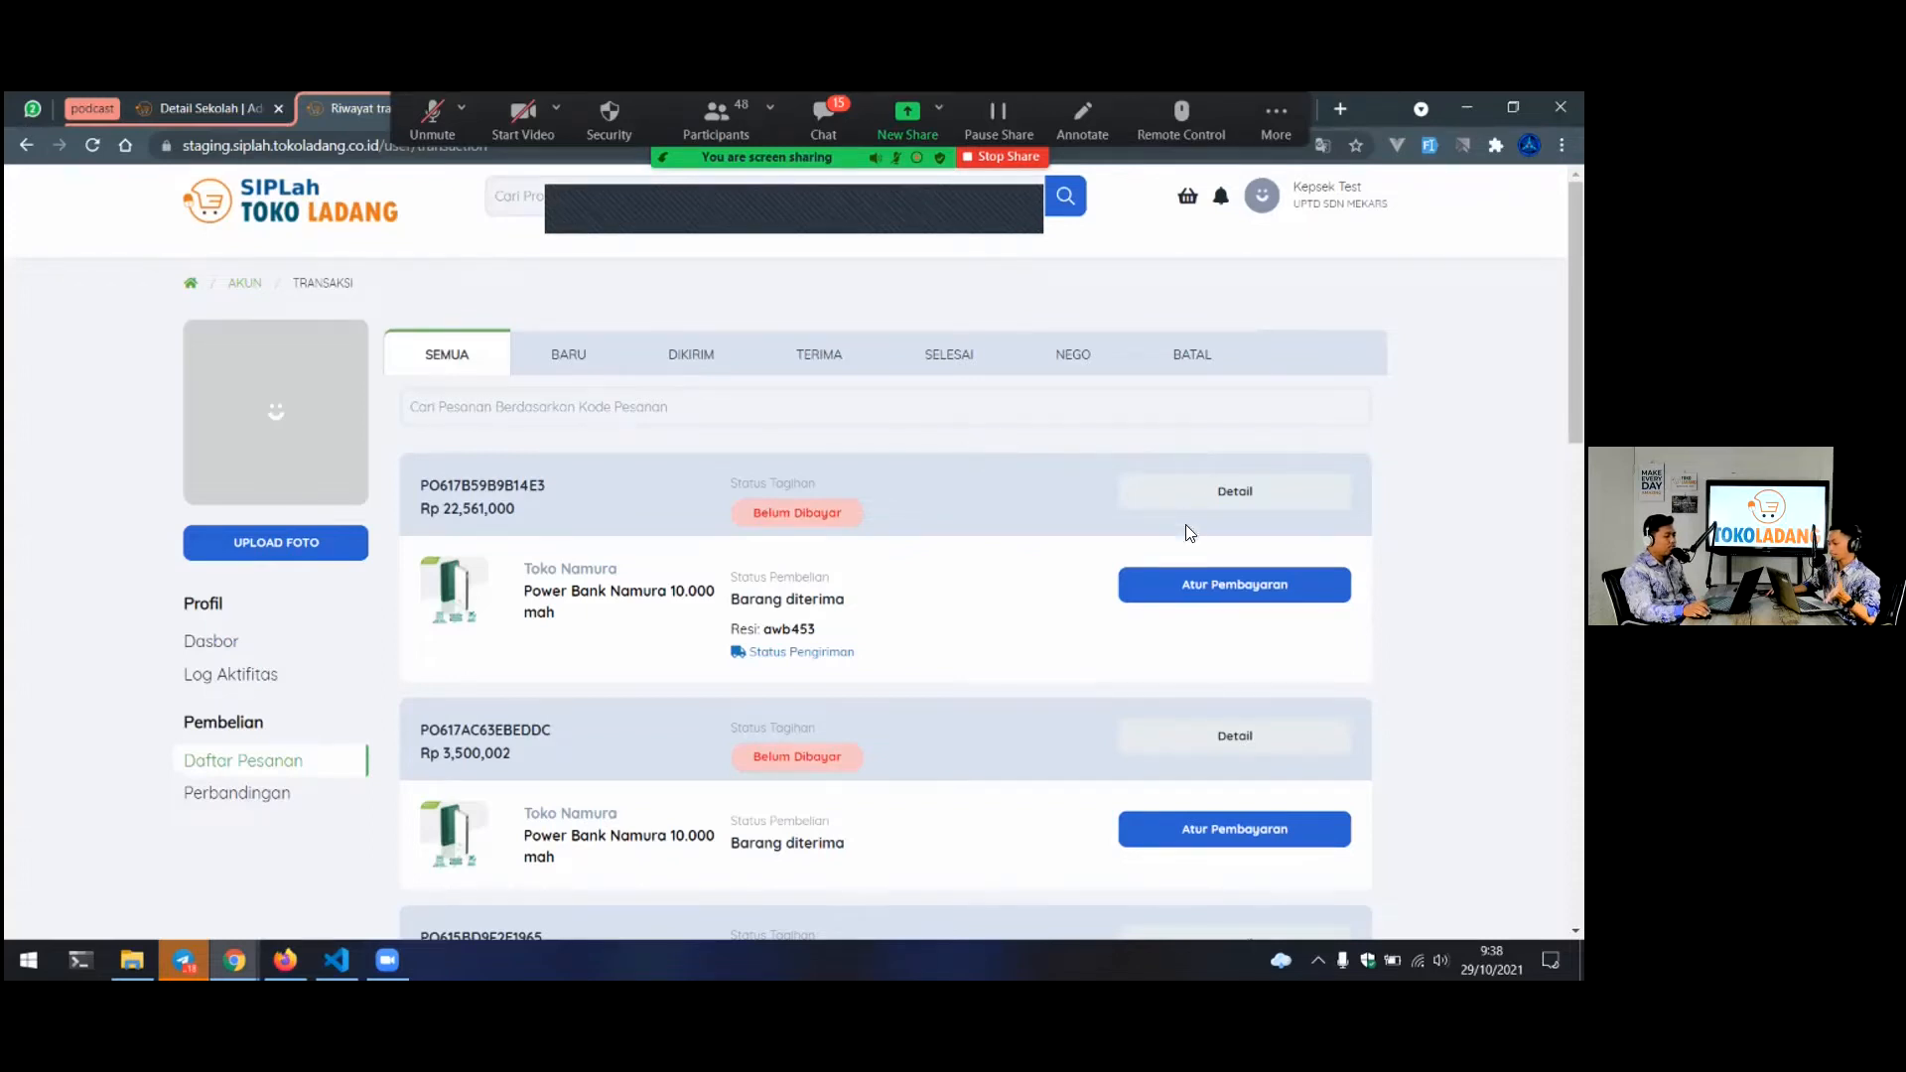
{"action": "left_click", "coordinate": [1211, 585]}
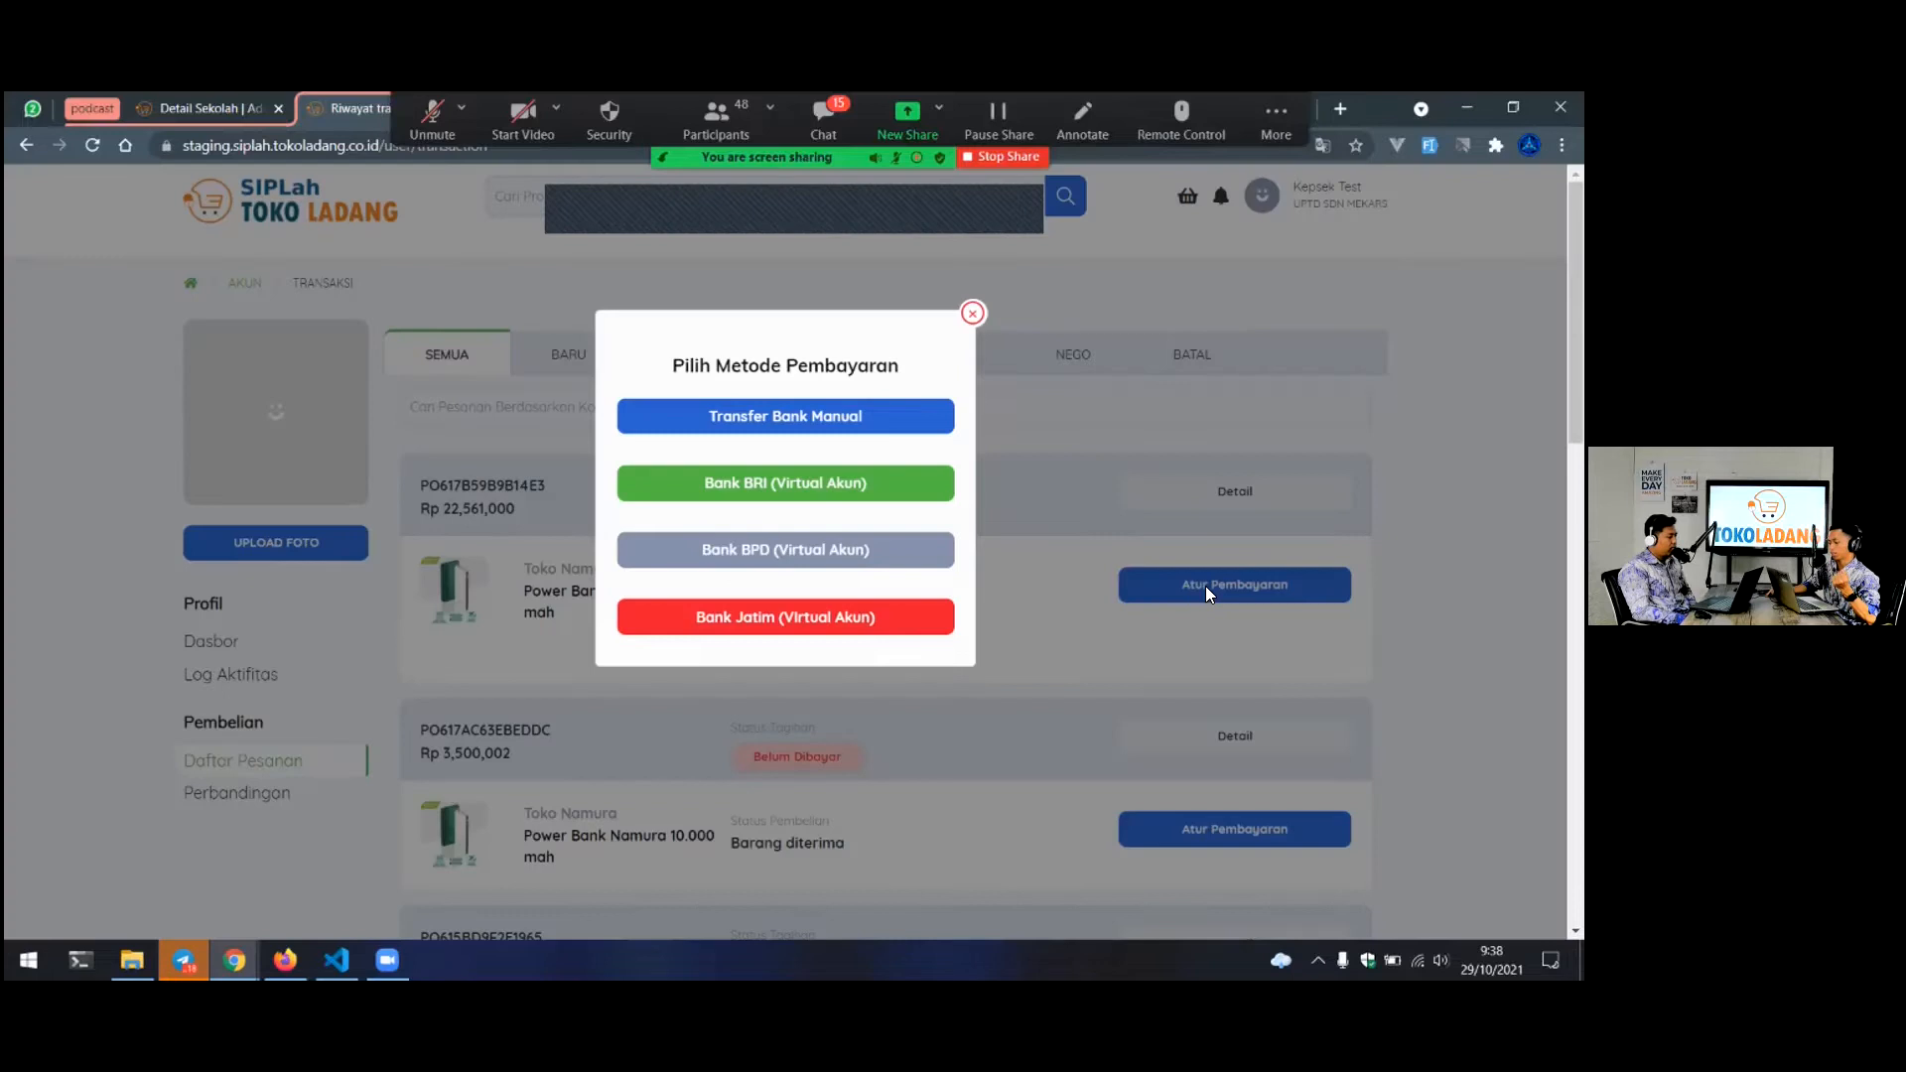
{"action": "left_click", "coordinate": [820, 425]}
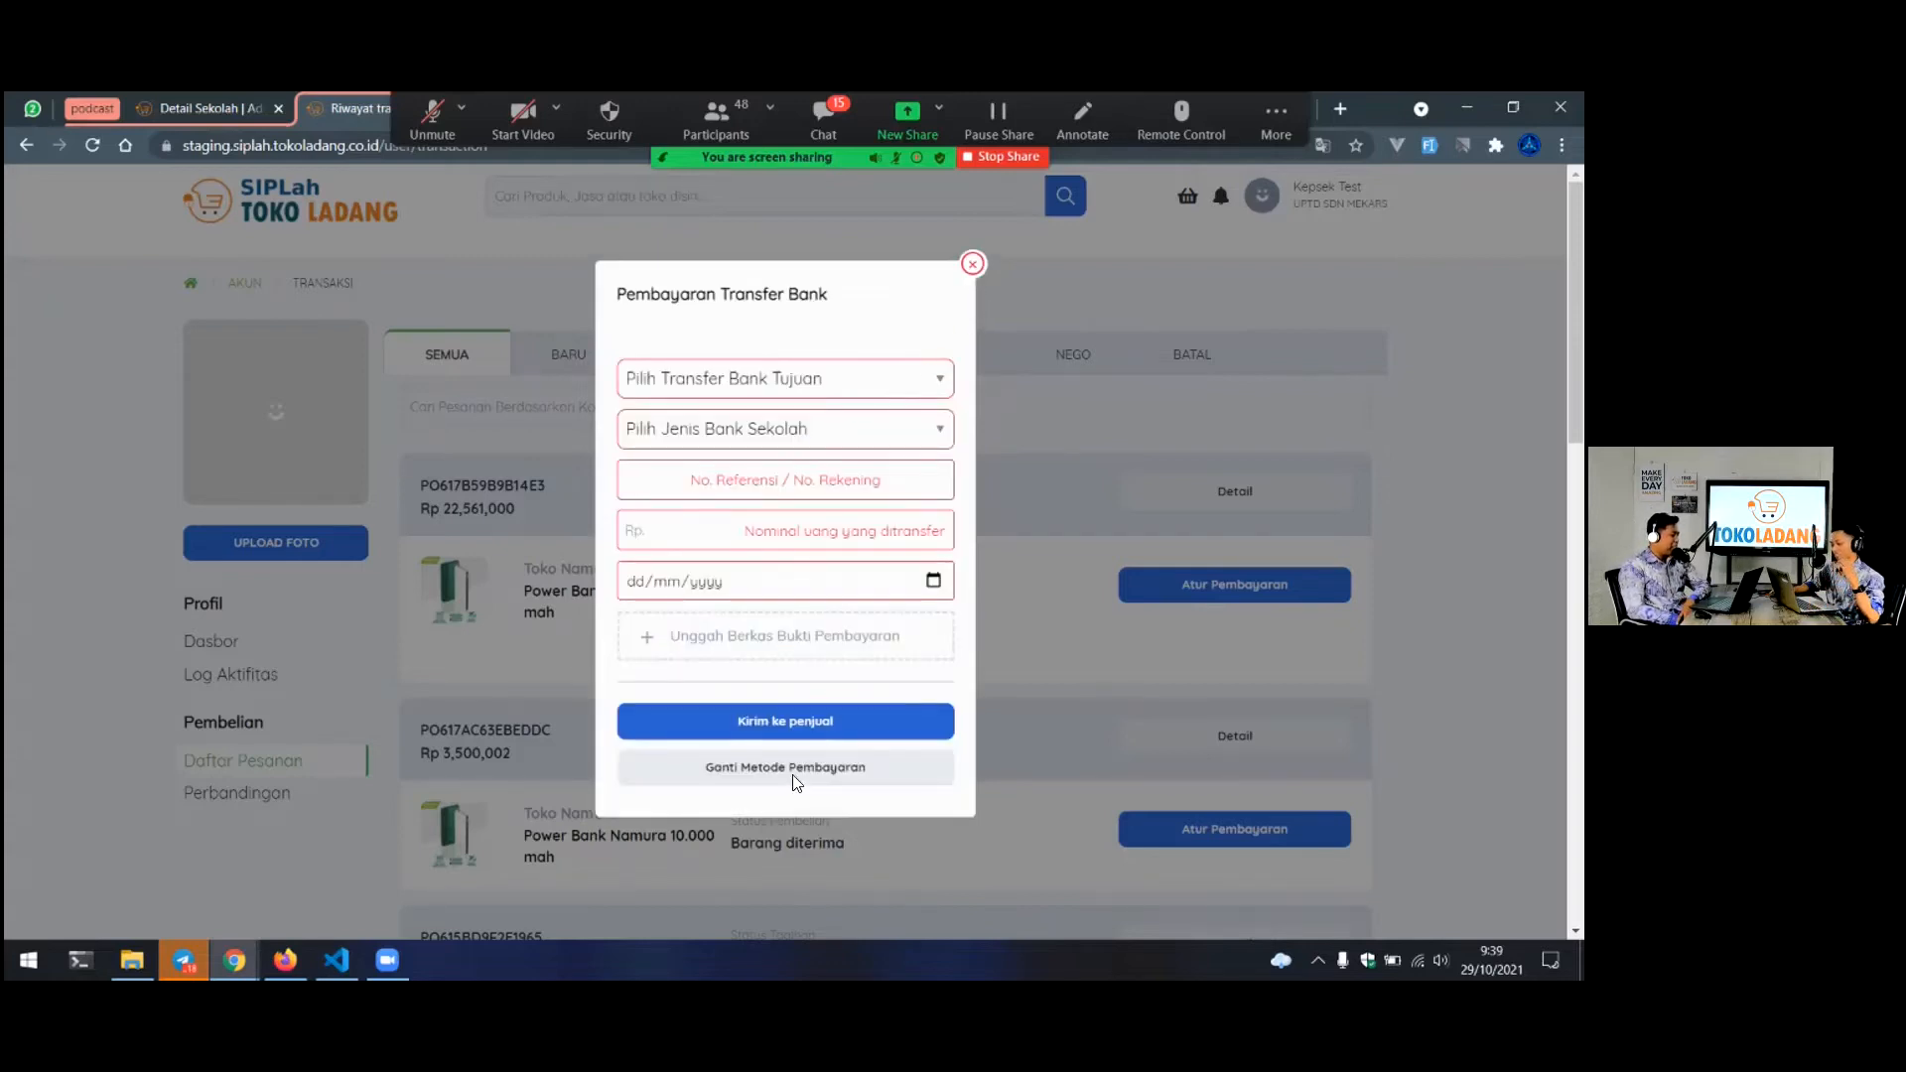
{"action": "left_click", "coordinate": [791, 769]}
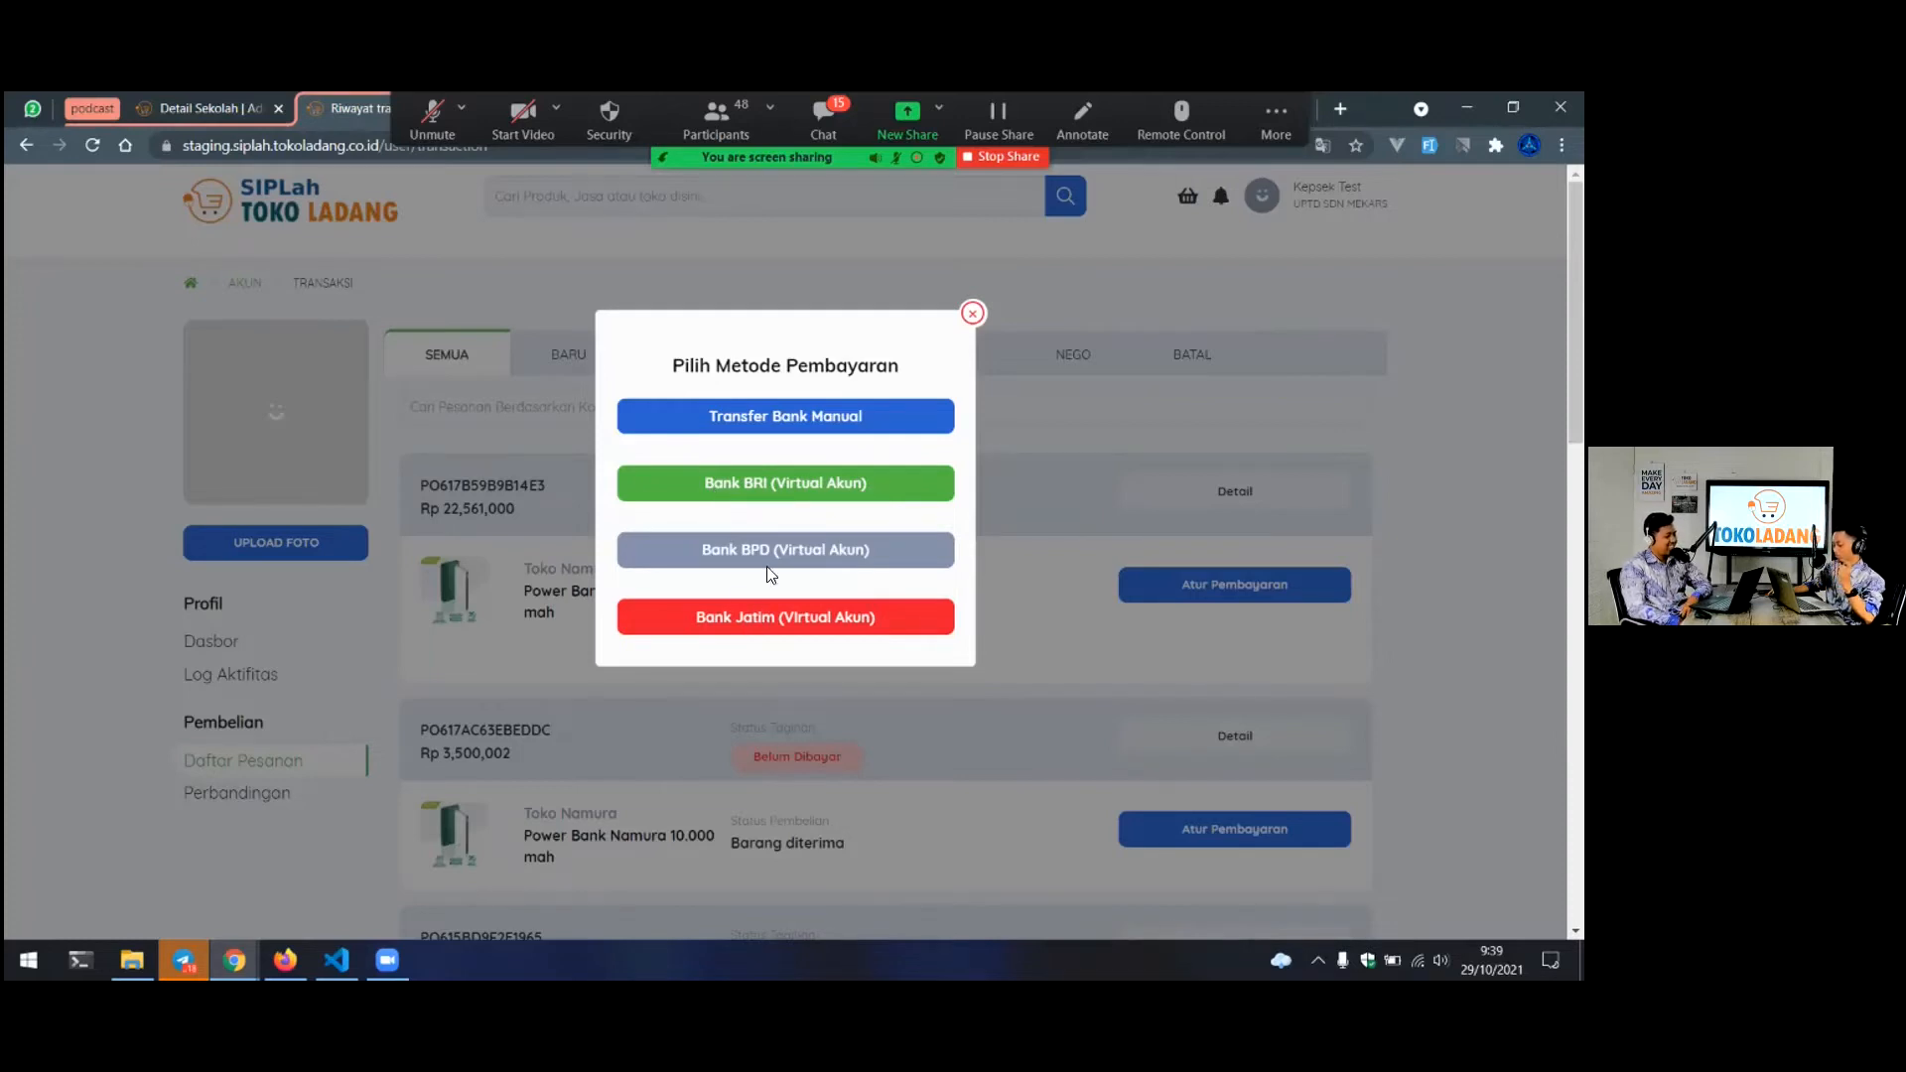
Choose Bank BRI (Virtual Akun) for the newest order and set the payment date to 29/10/2021
{"action": "left_click", "coordinate": [783, 483]}
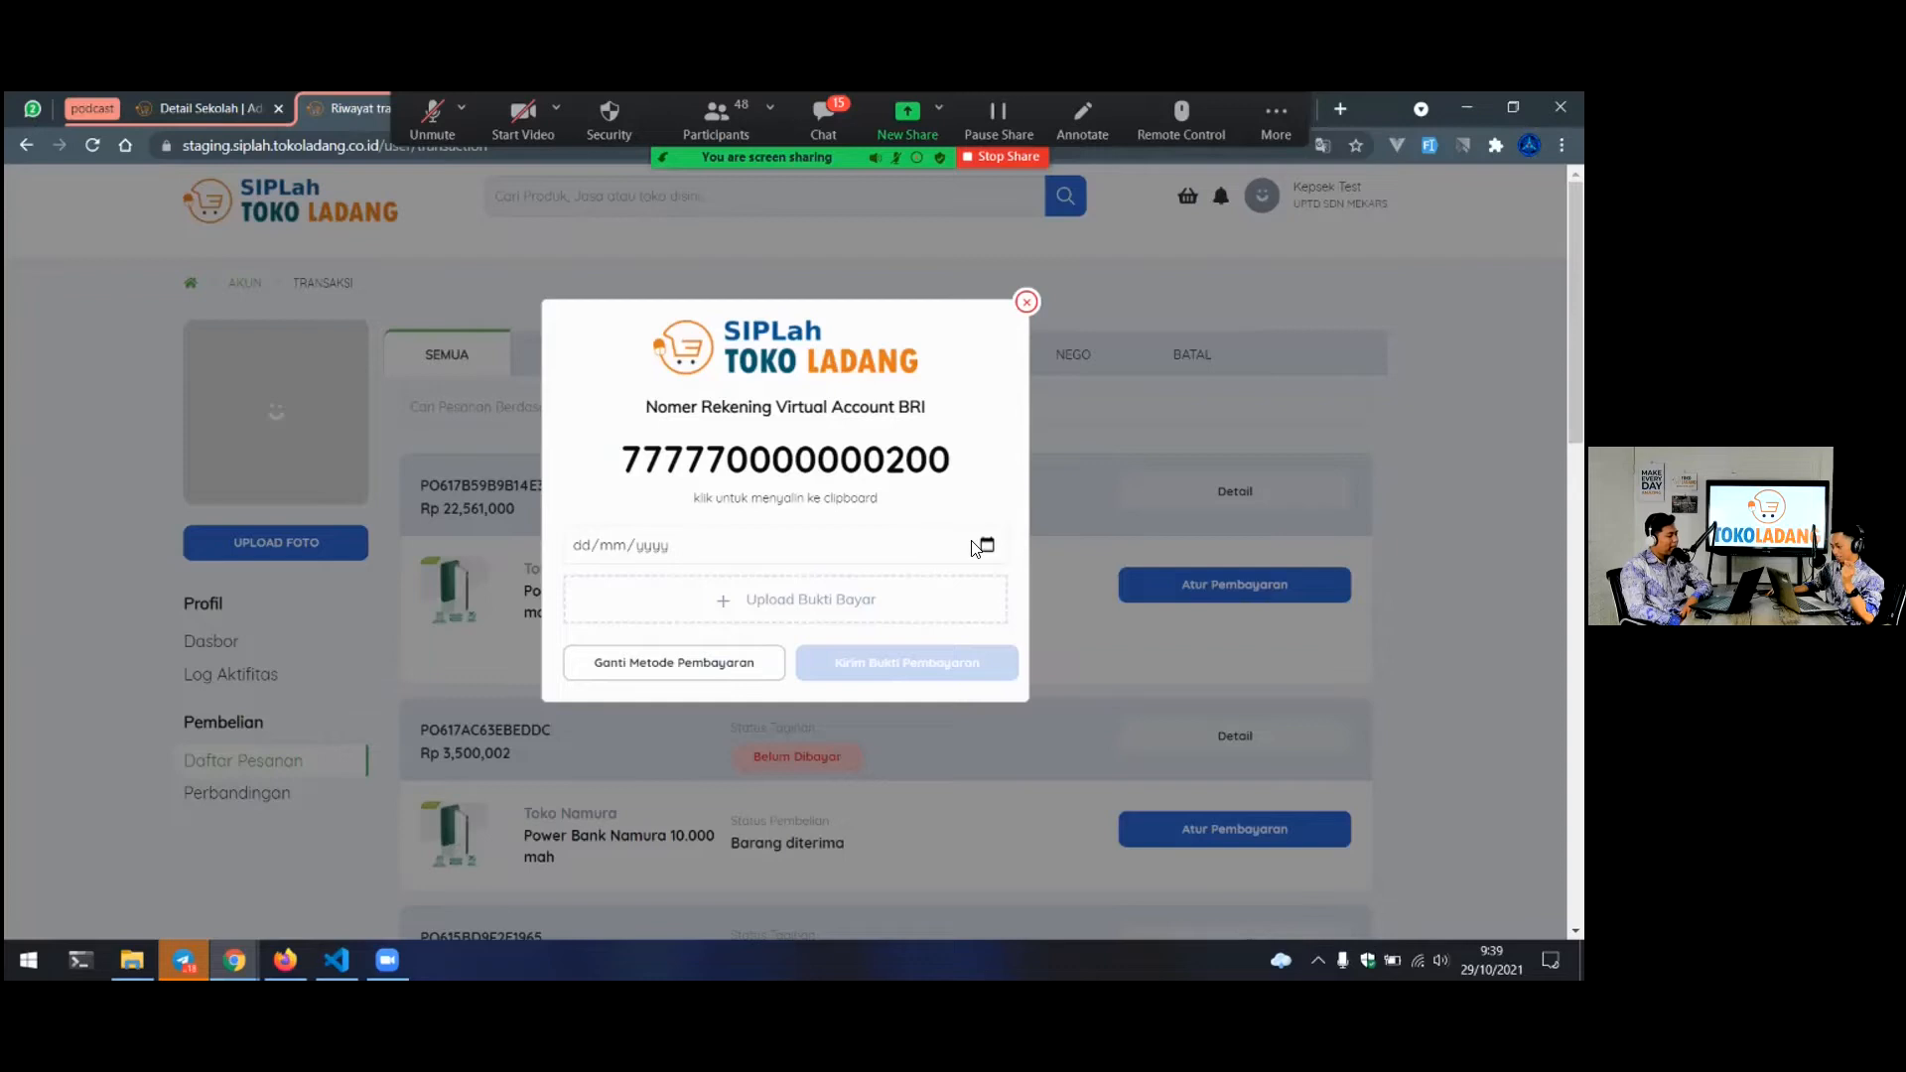
{"action": "left_click", "coordinate": [976, 547]}
{"action": "left_click", "coordinate": [986, 544]}
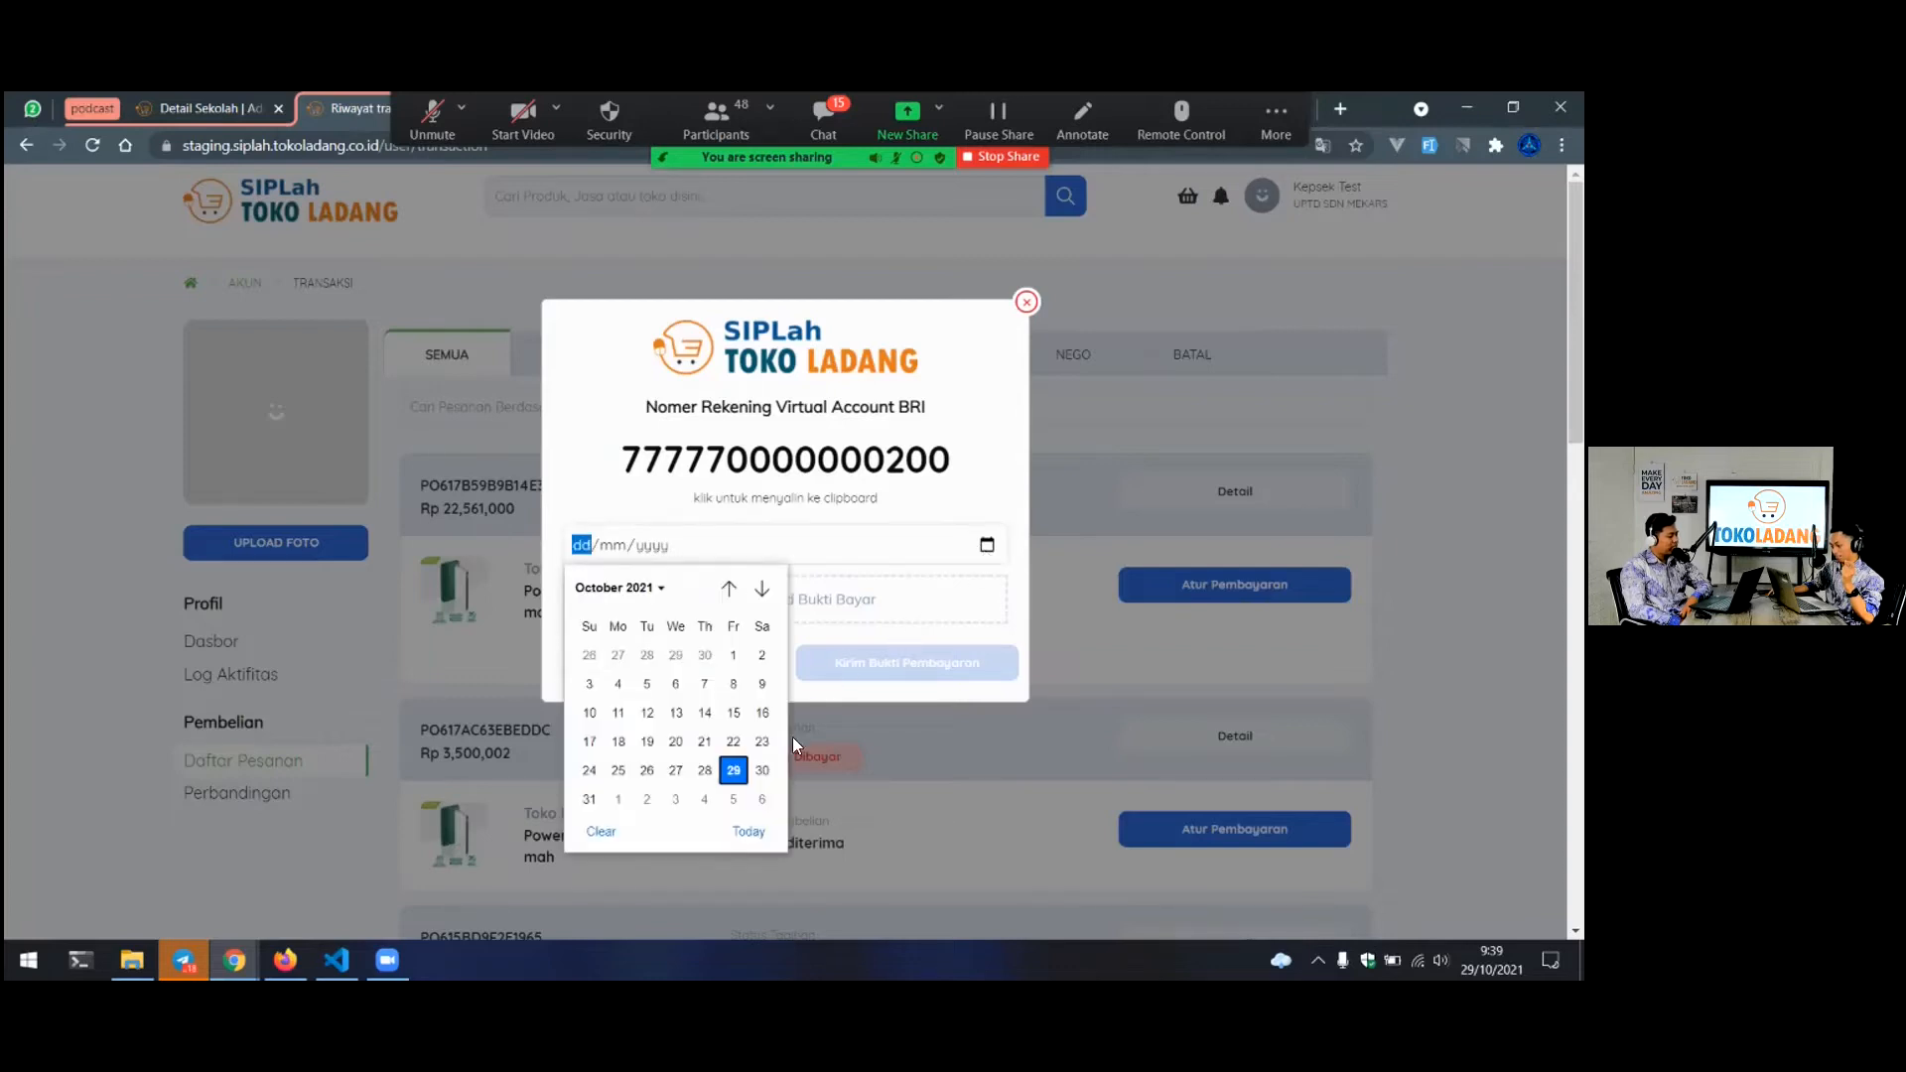
{"action": "left_click", "coordinate": [734, 771]}
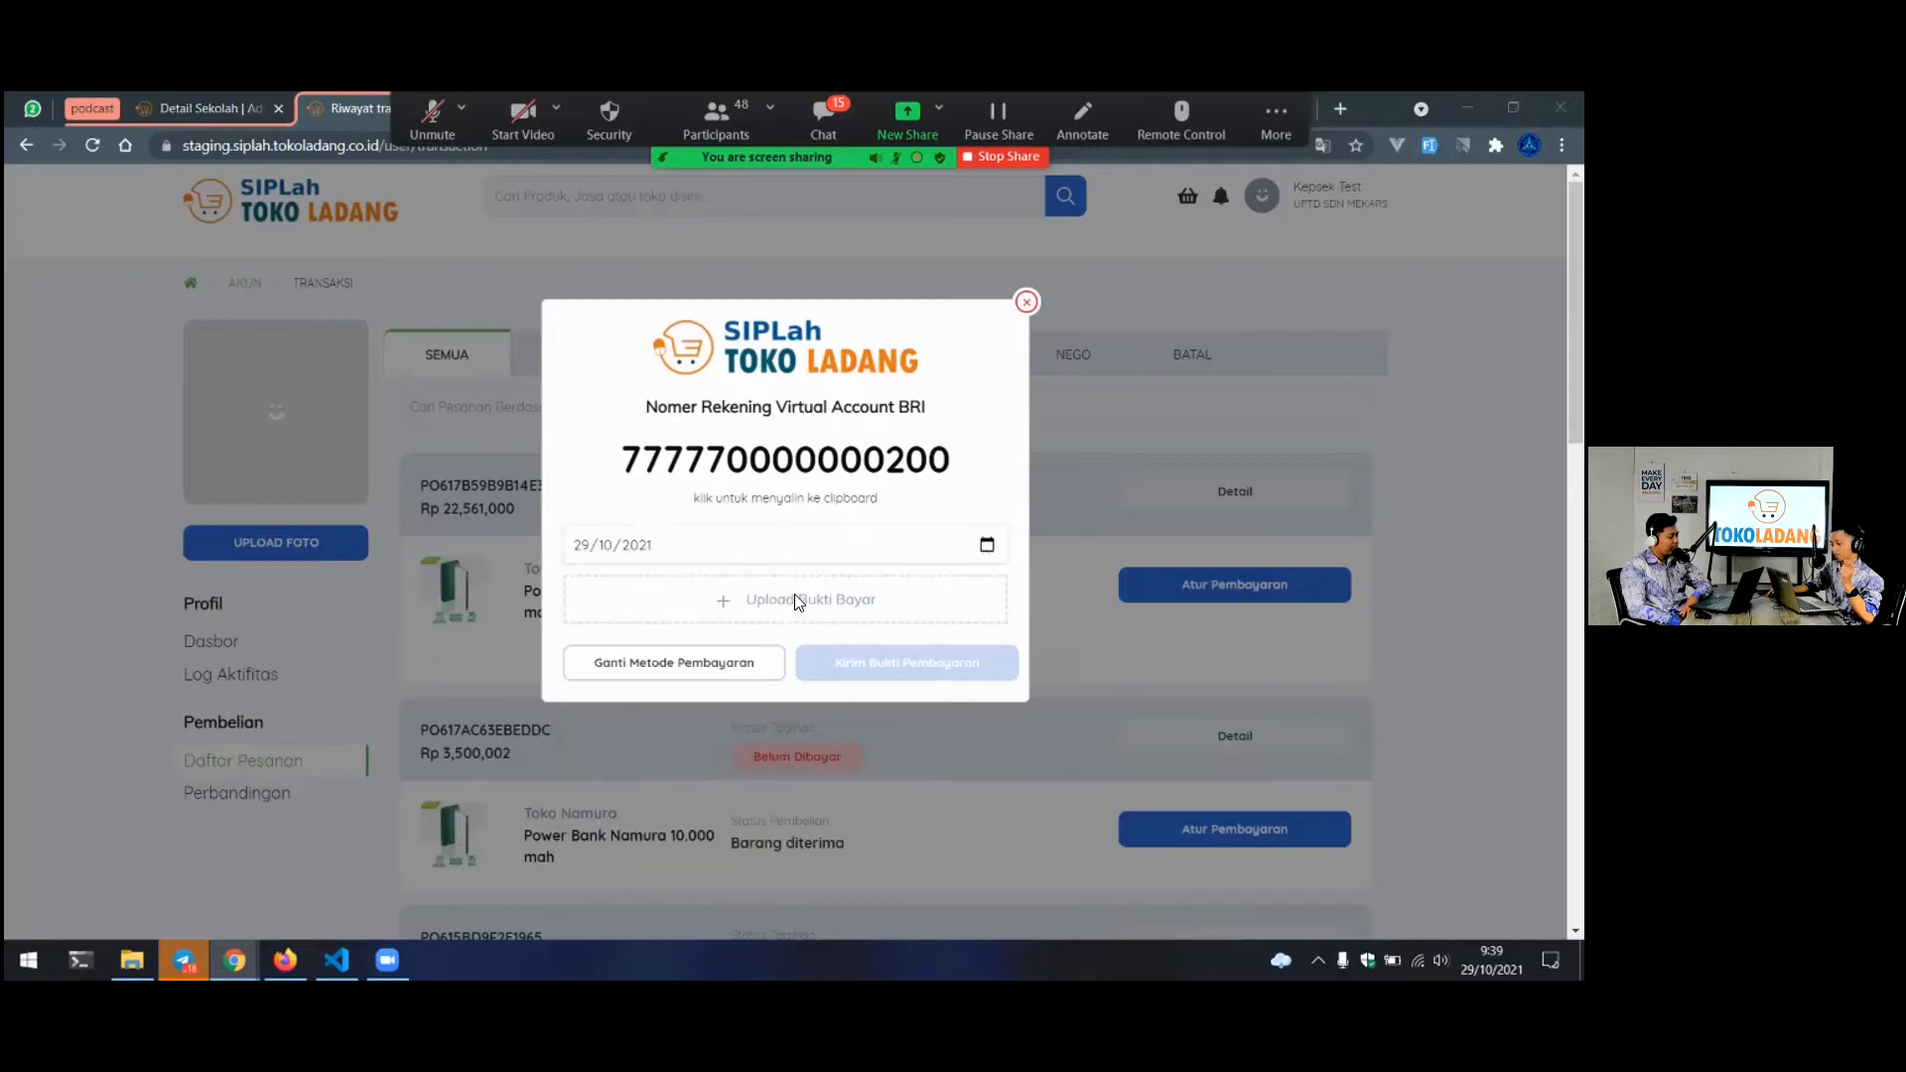
Attach the JPG named with a PO code from SEMENTARA (F:) as payment proof and send it
{"action": "left_click", "coordinate": [796, 600]}
{"action": "scroll", "coordinate": [766, 538], "scroll_direction": "down", "scroll_amount": 3}
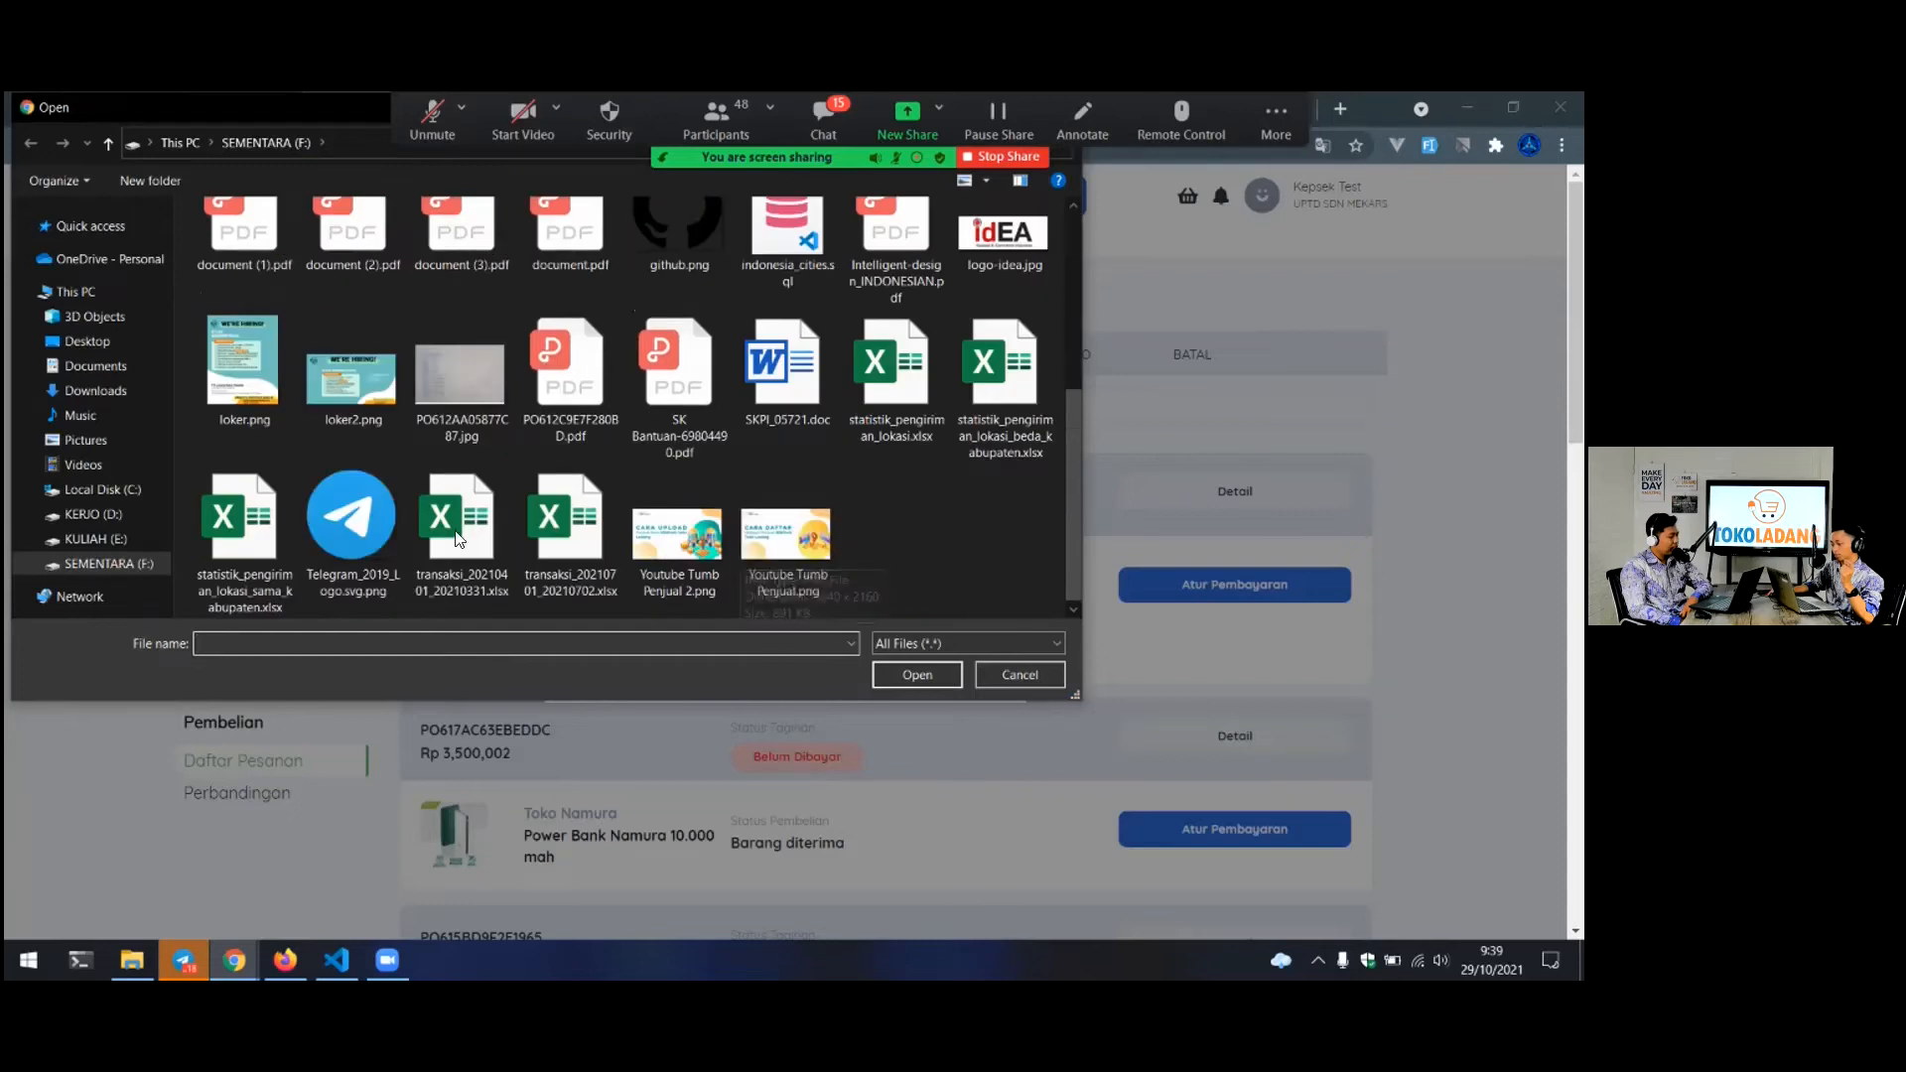
{"action": "left_click", "coordinate": [466, 397]}
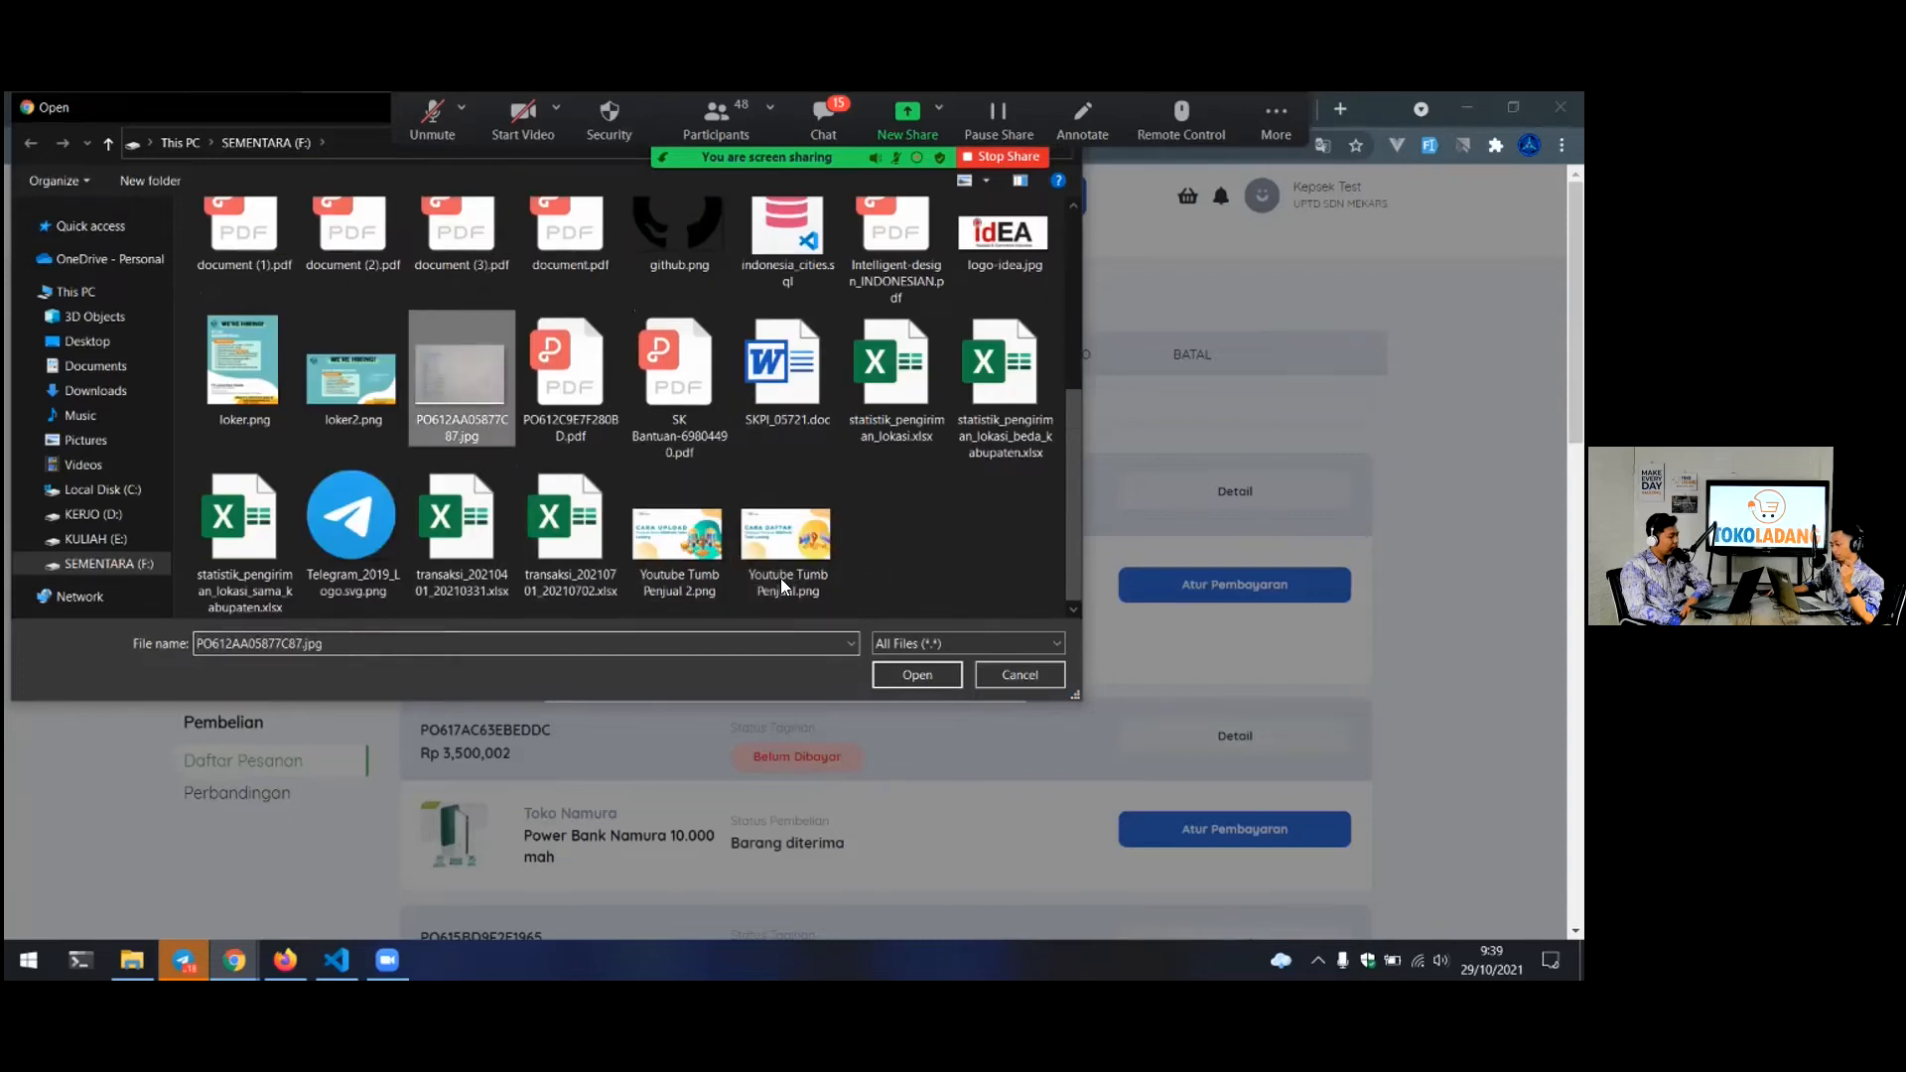
{"action": "left_click", "coordinate": [917, 675]}
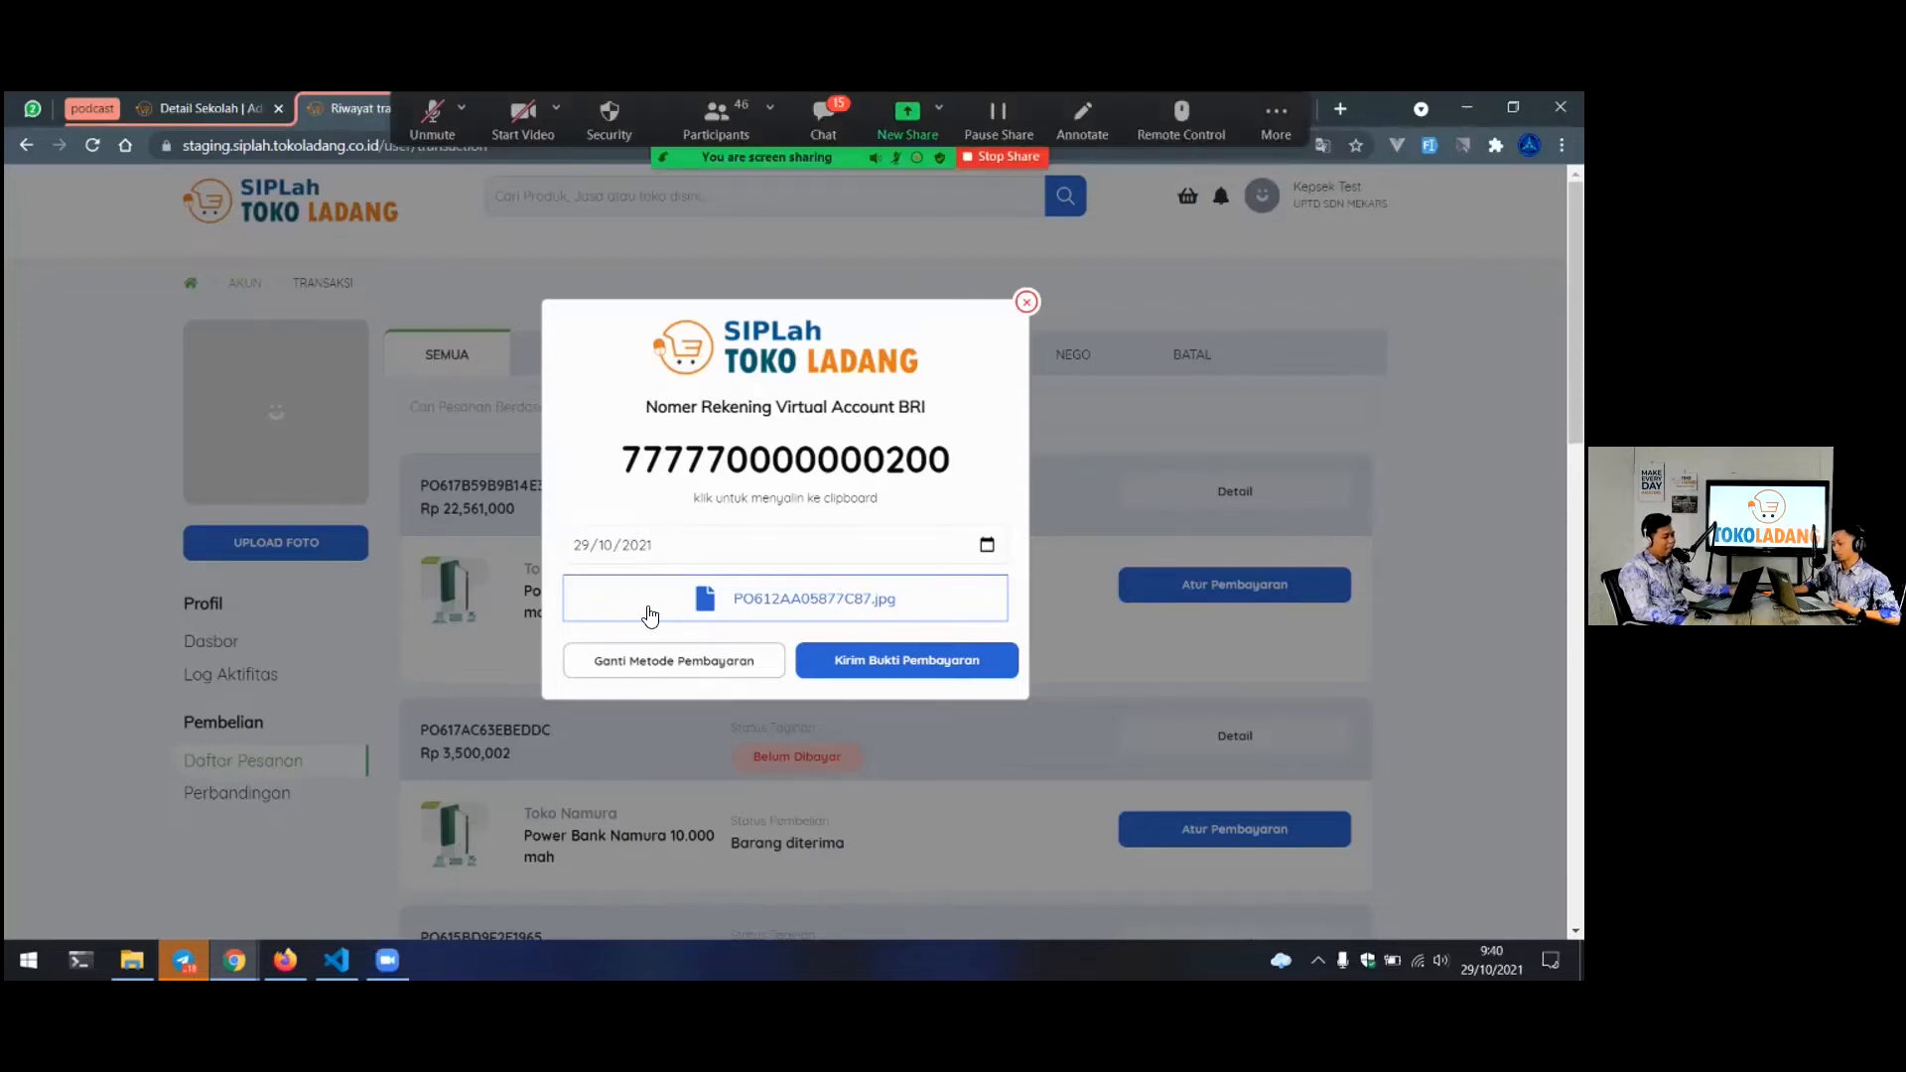
{"action": "left_click", "coordinate": [977, 661]}
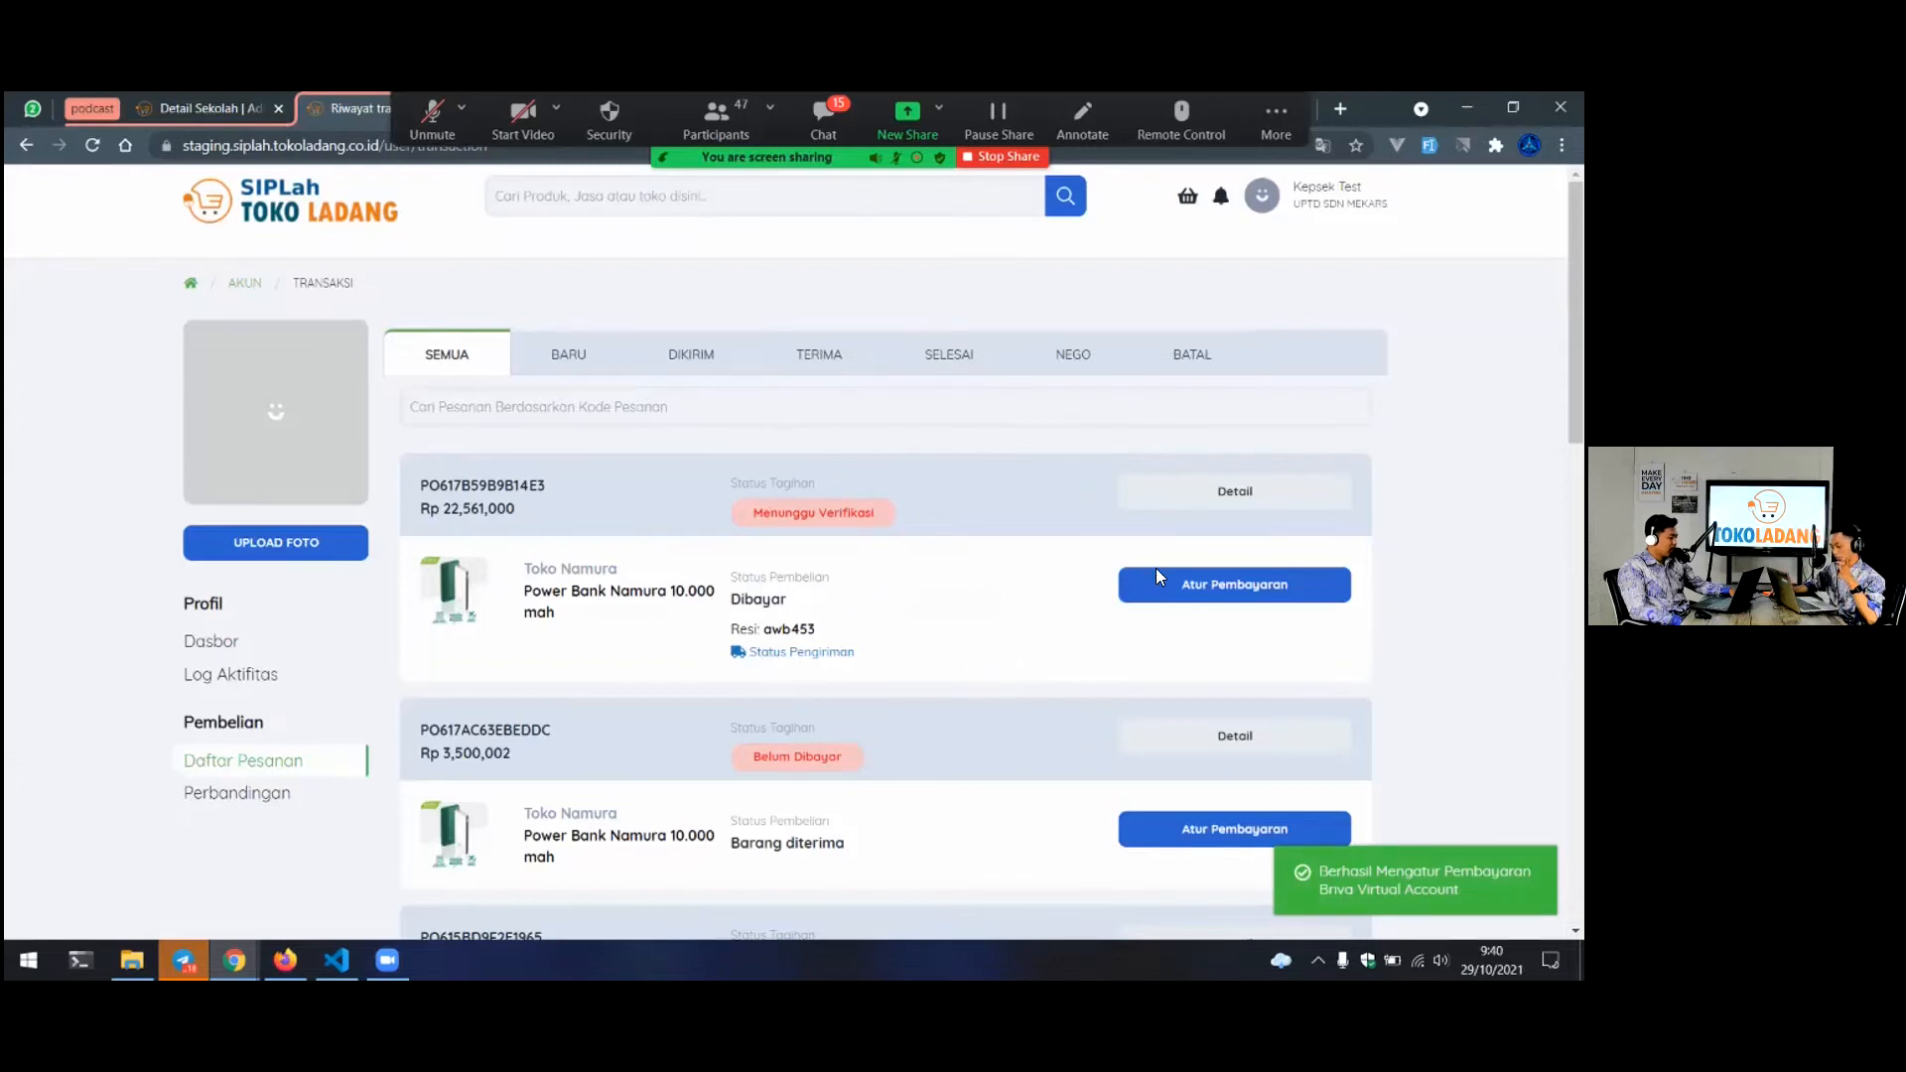
Examine the billing status of the newest order in the order list
{"action": "left_click_drag", "start_coordinate": [786, 600], "coordinate": [728, 490]}
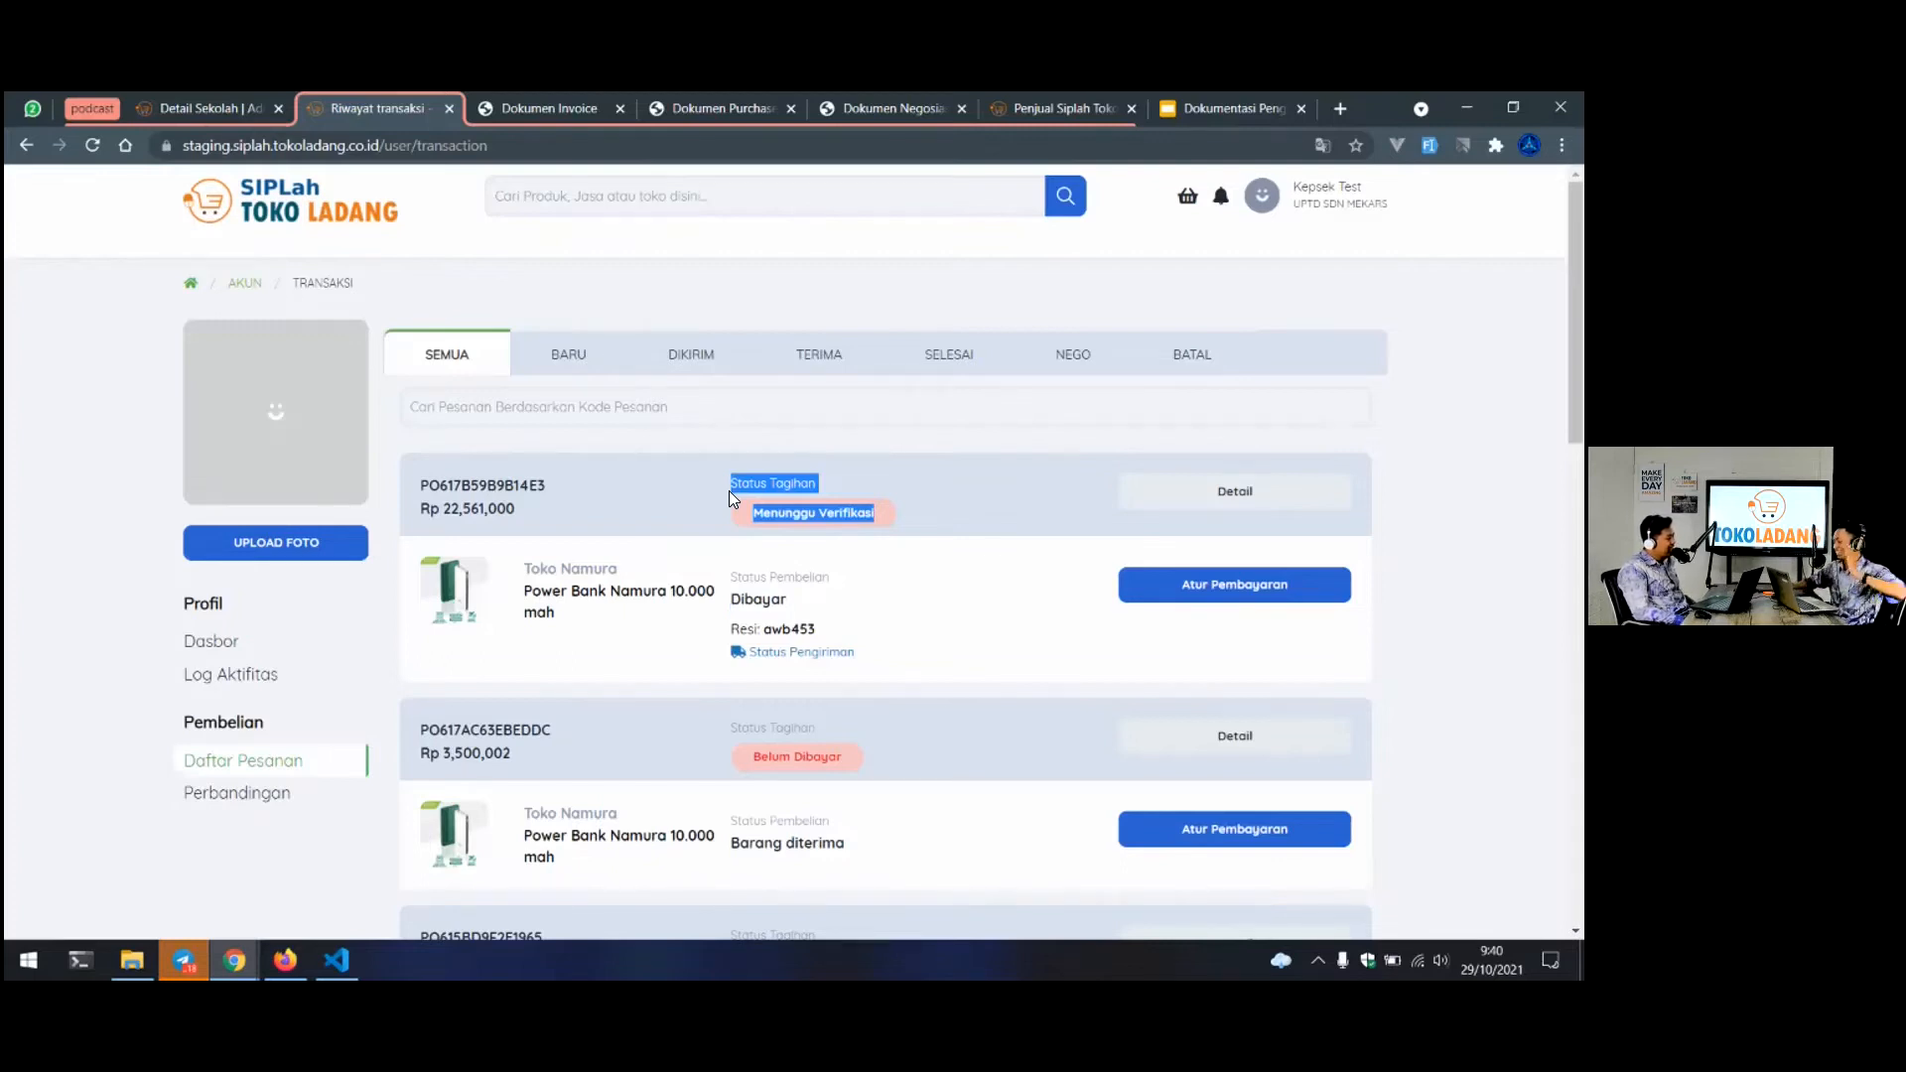
{"action": "left_click", "coordinate": [875, 471]}
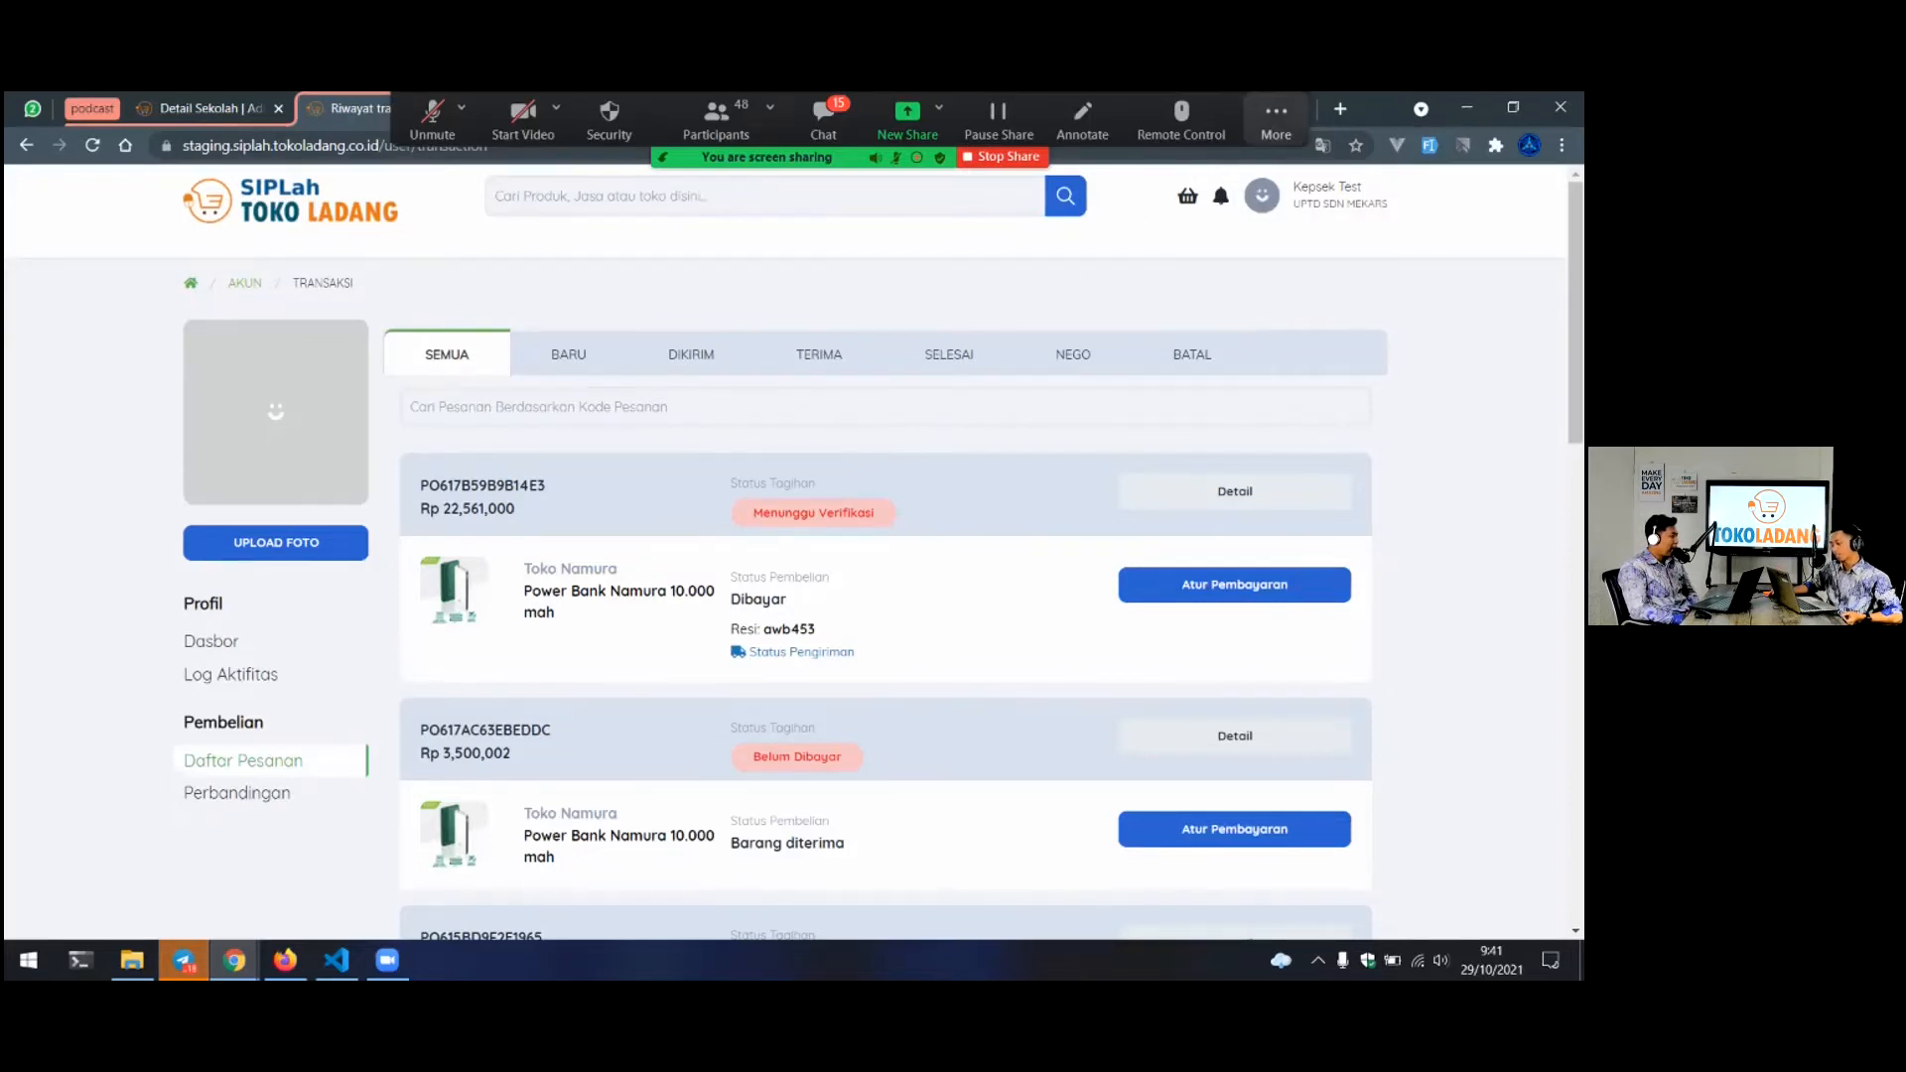
{"action": "left_click", "coordinate": [1276, 117]}
{"action": "left_click", "coordinate": [1334, 356]}
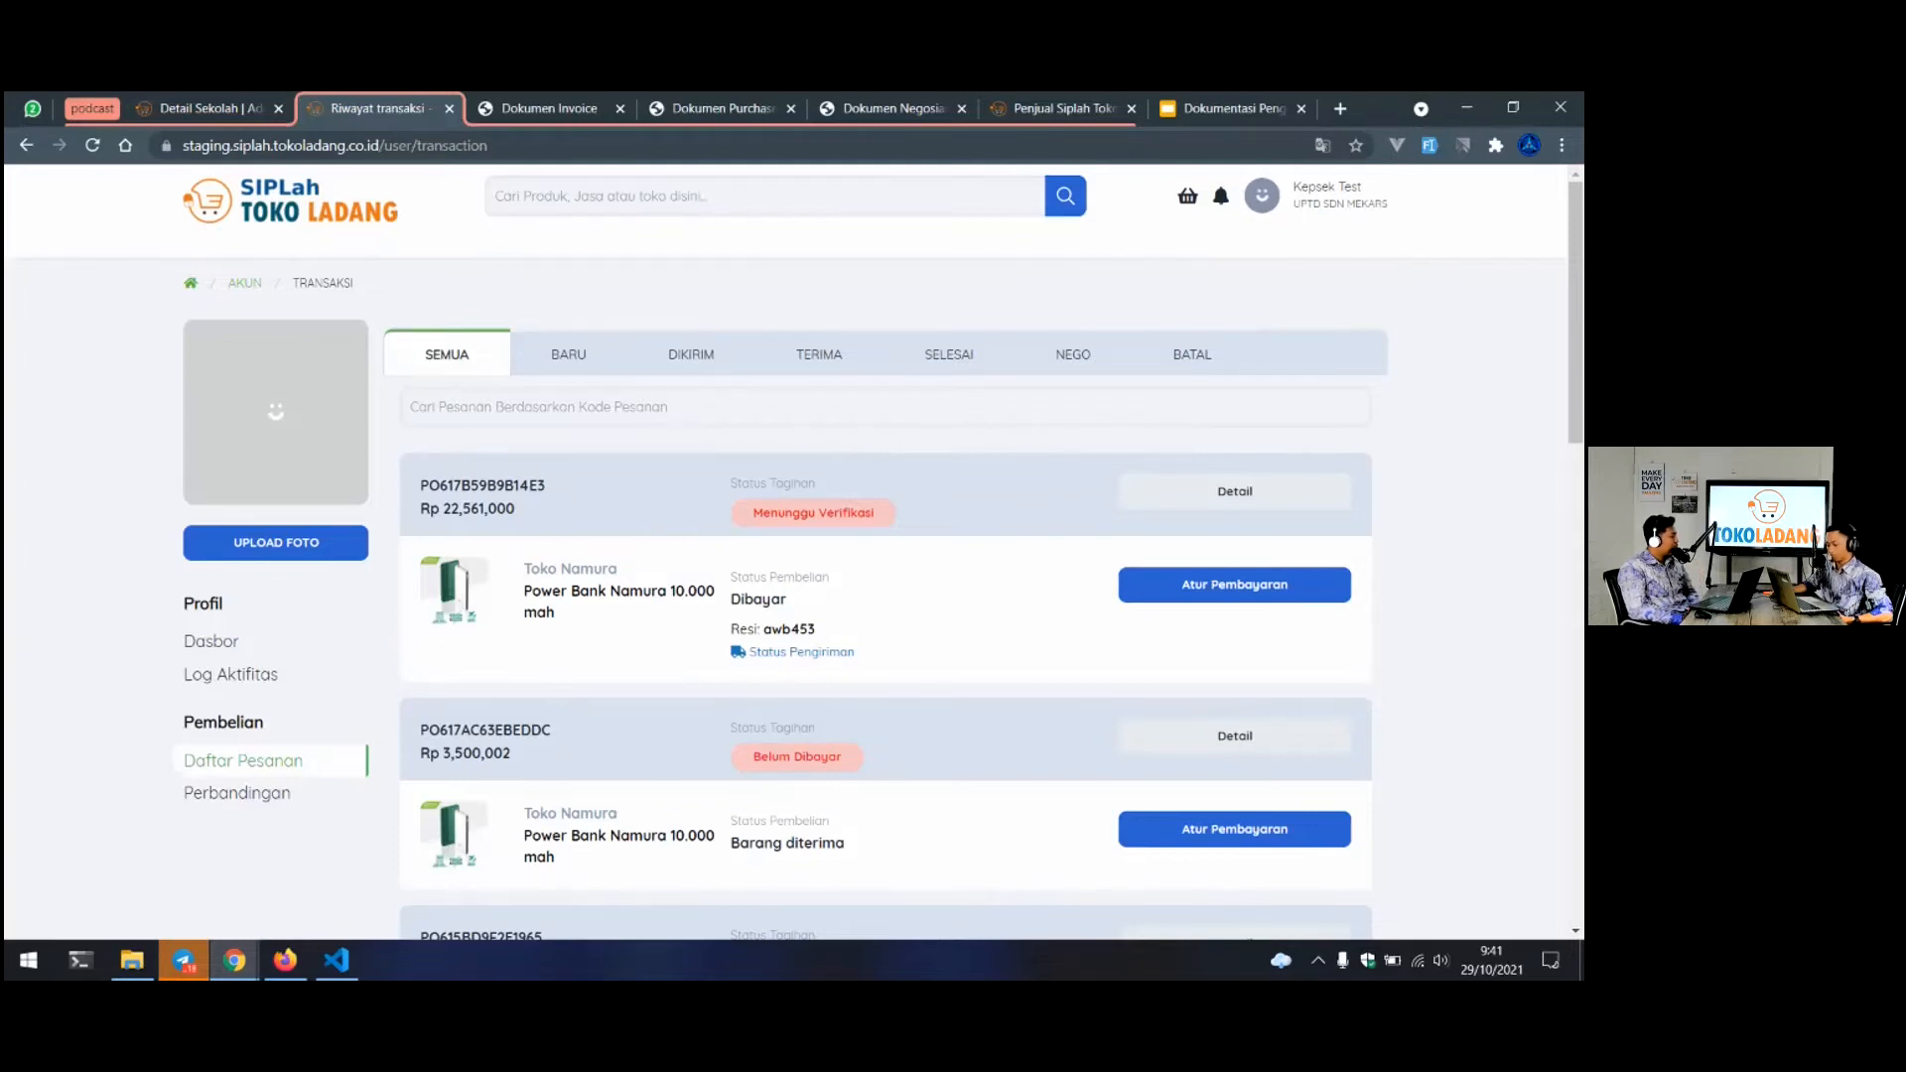
Switch to Telegram, find the Penarikan dana slide in the SIPLah Toko Ladang group and open it full size
{"action": "key", "text": "alt+Tab"}
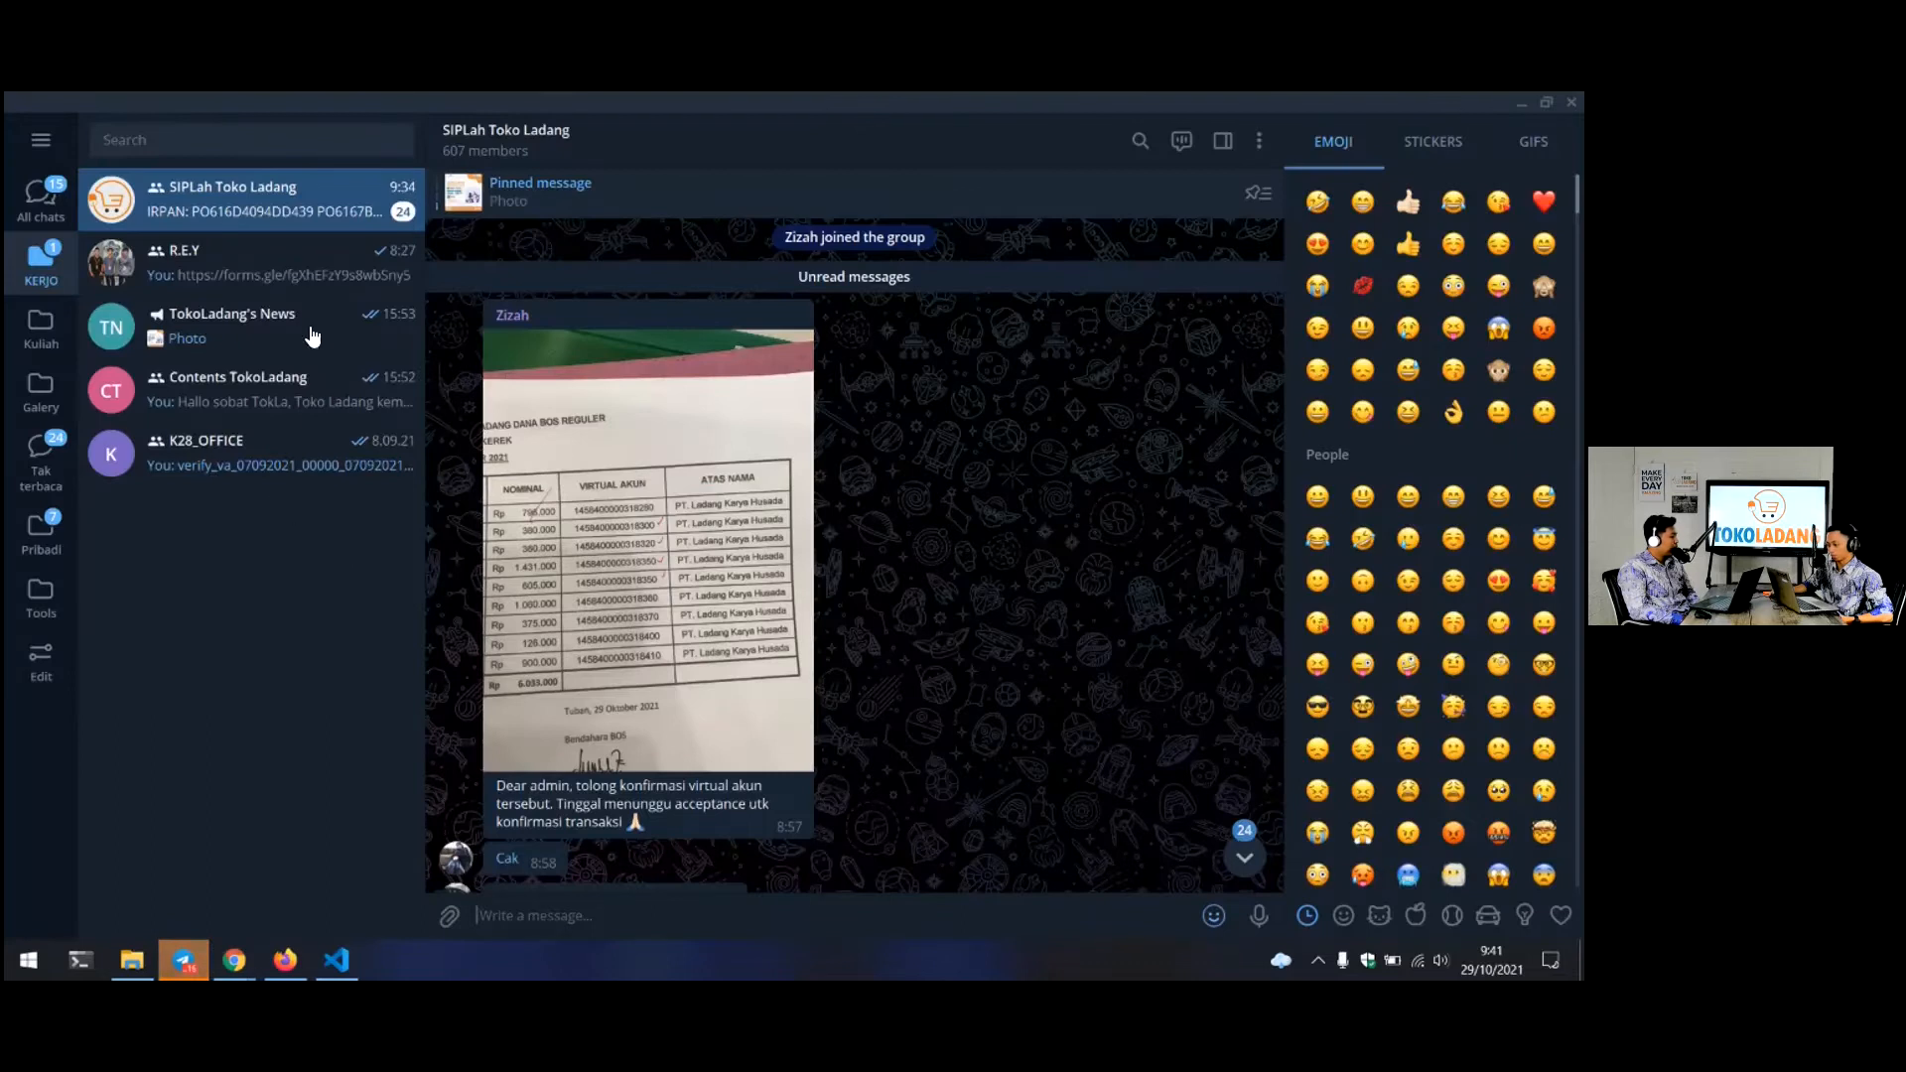
{"action": "scroll", "coordinate": [893, 389], "scroll_direction": "up", "scroll_amount": 6}
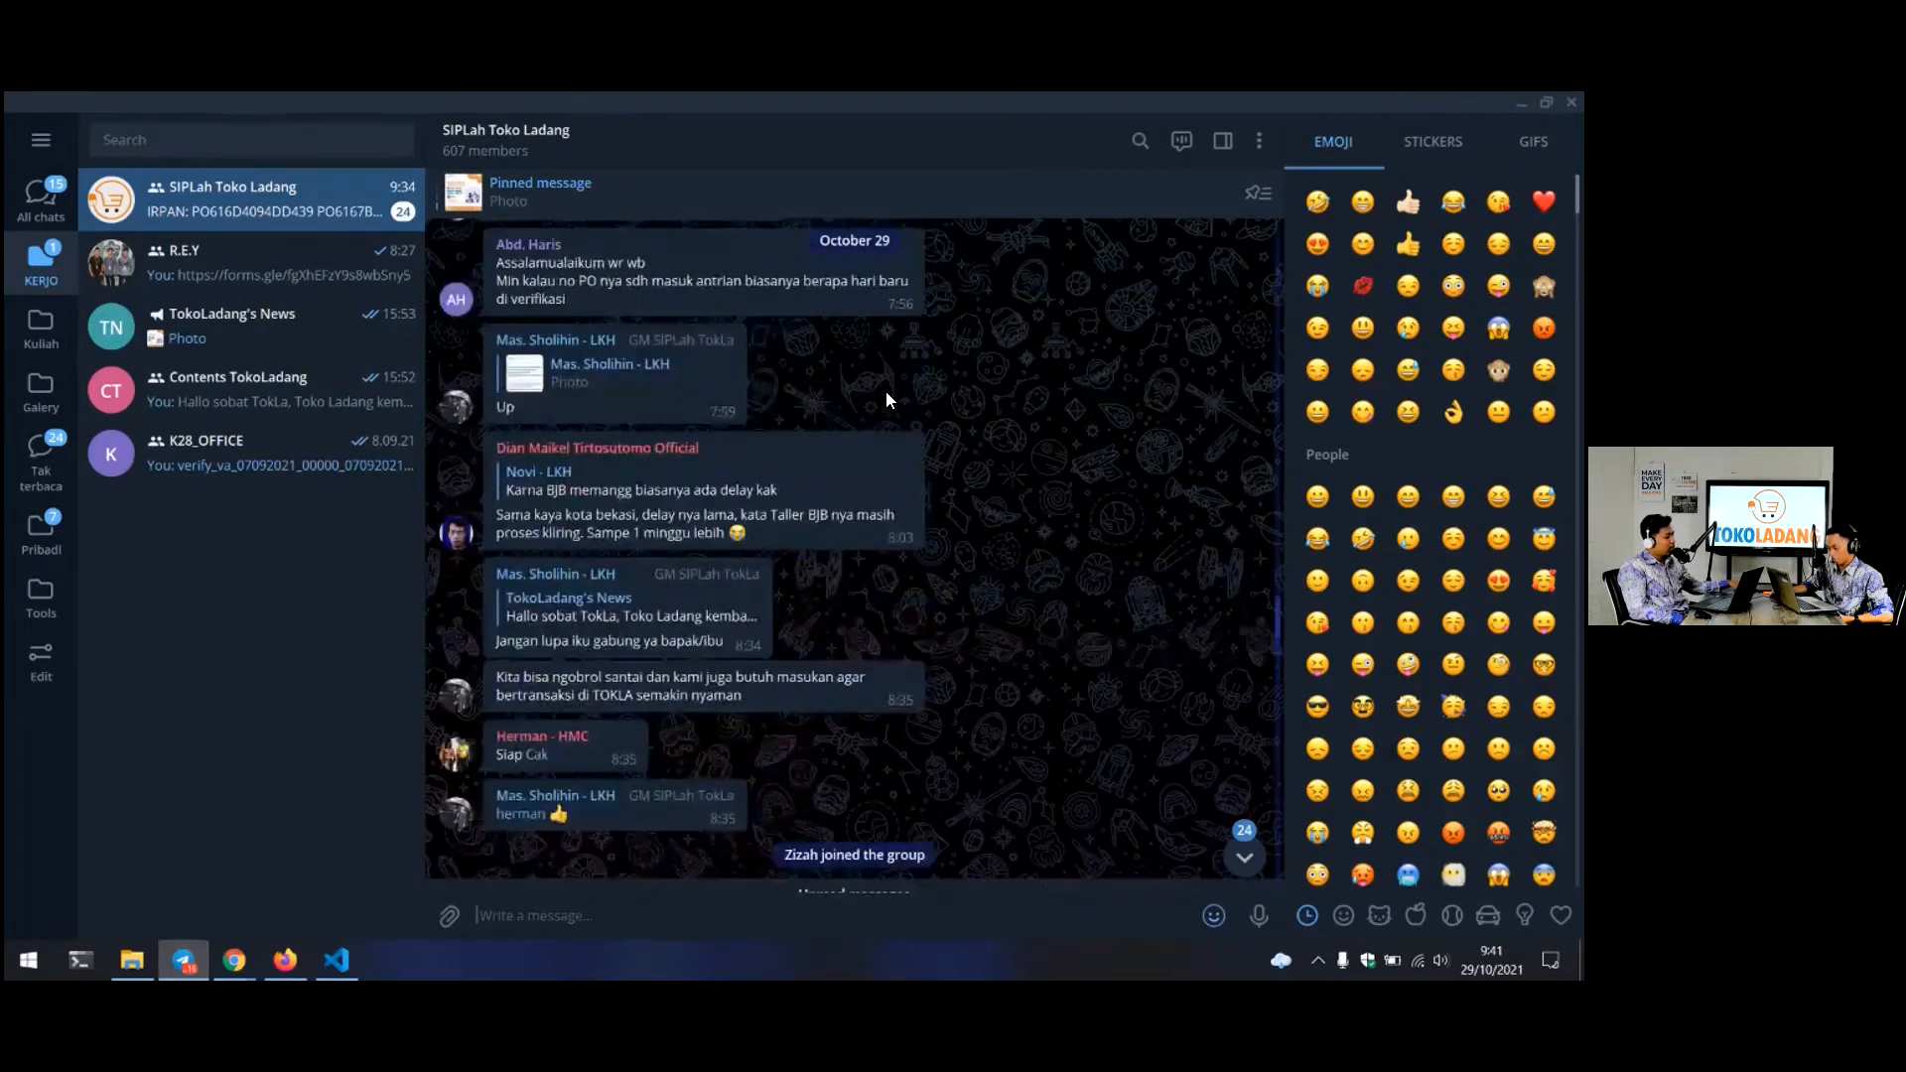
{"action": "scroll", "coordinate": [886, 390], "scroll_direction": "up", "scroll_amount": 8}
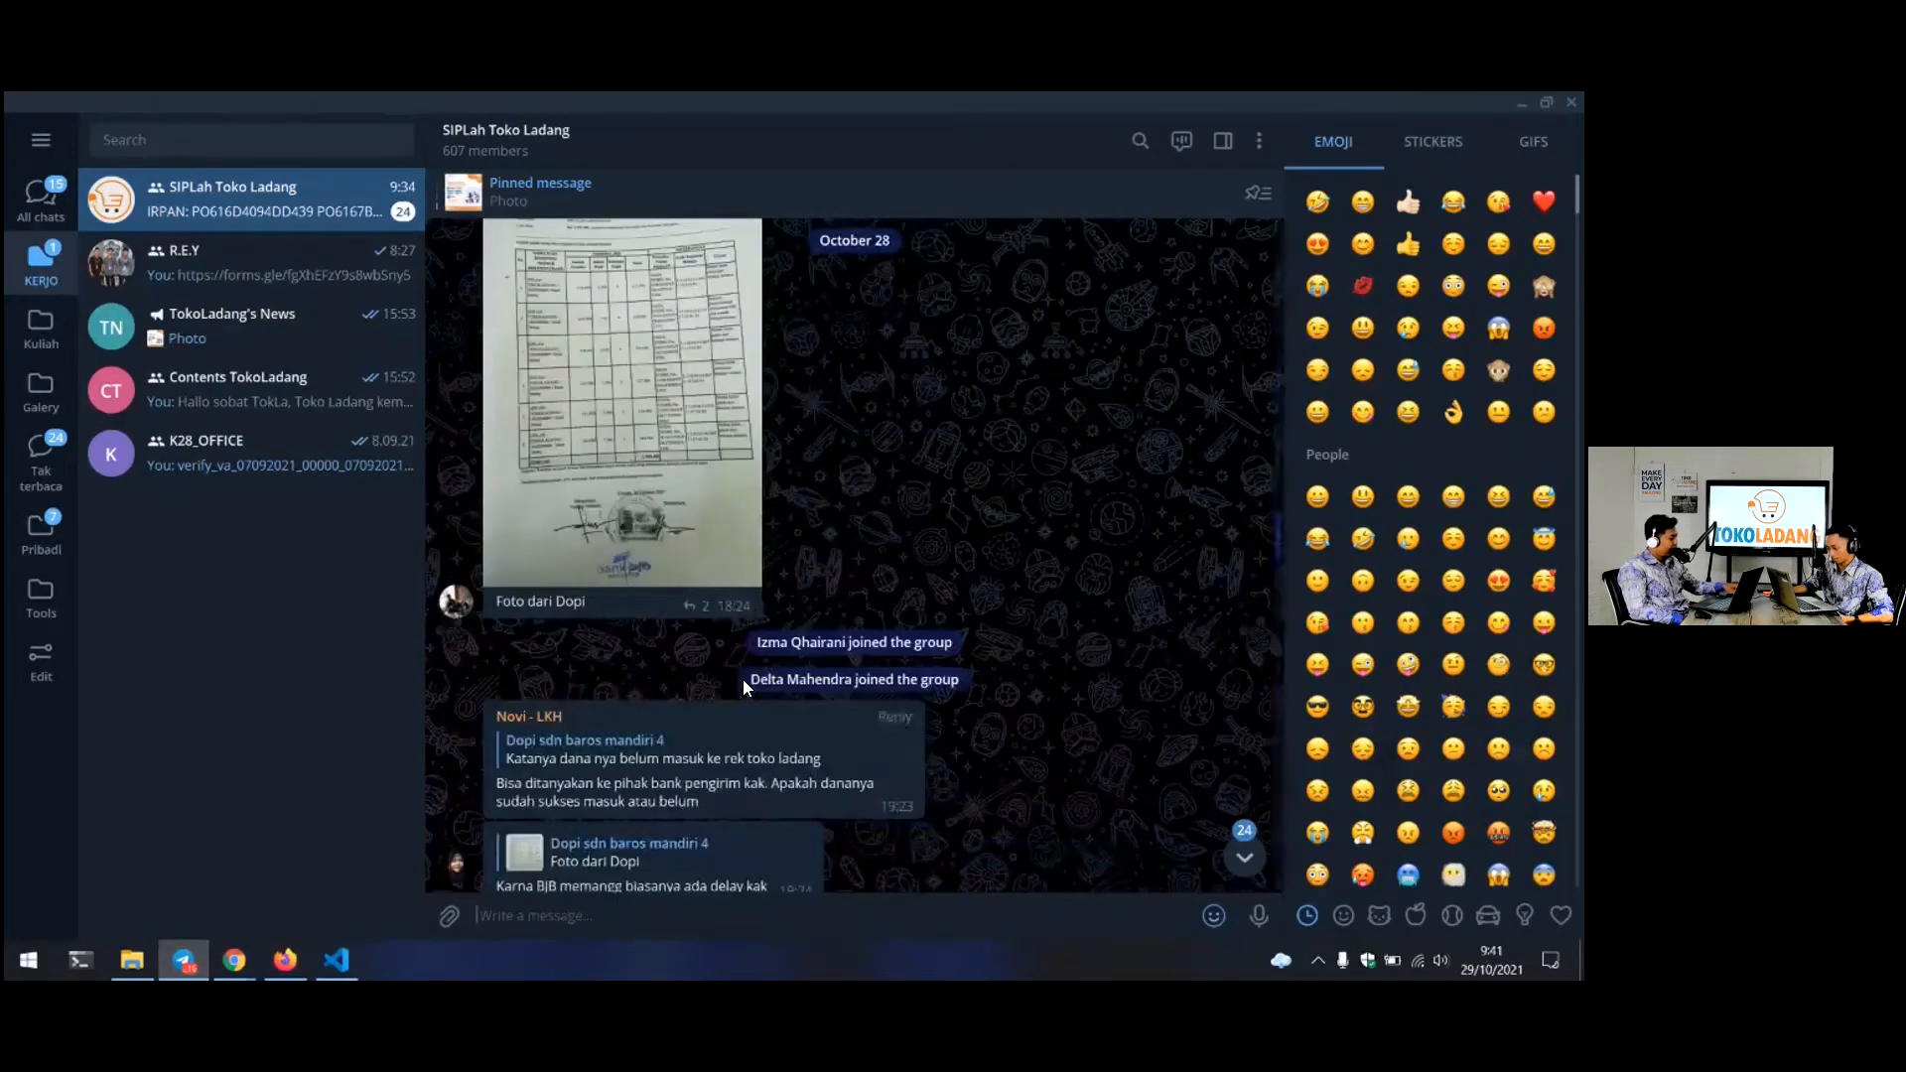
{"action": "scroll", "coordinate": [743, 679], "scroll_direction": "up", "scroll_amount": 10}
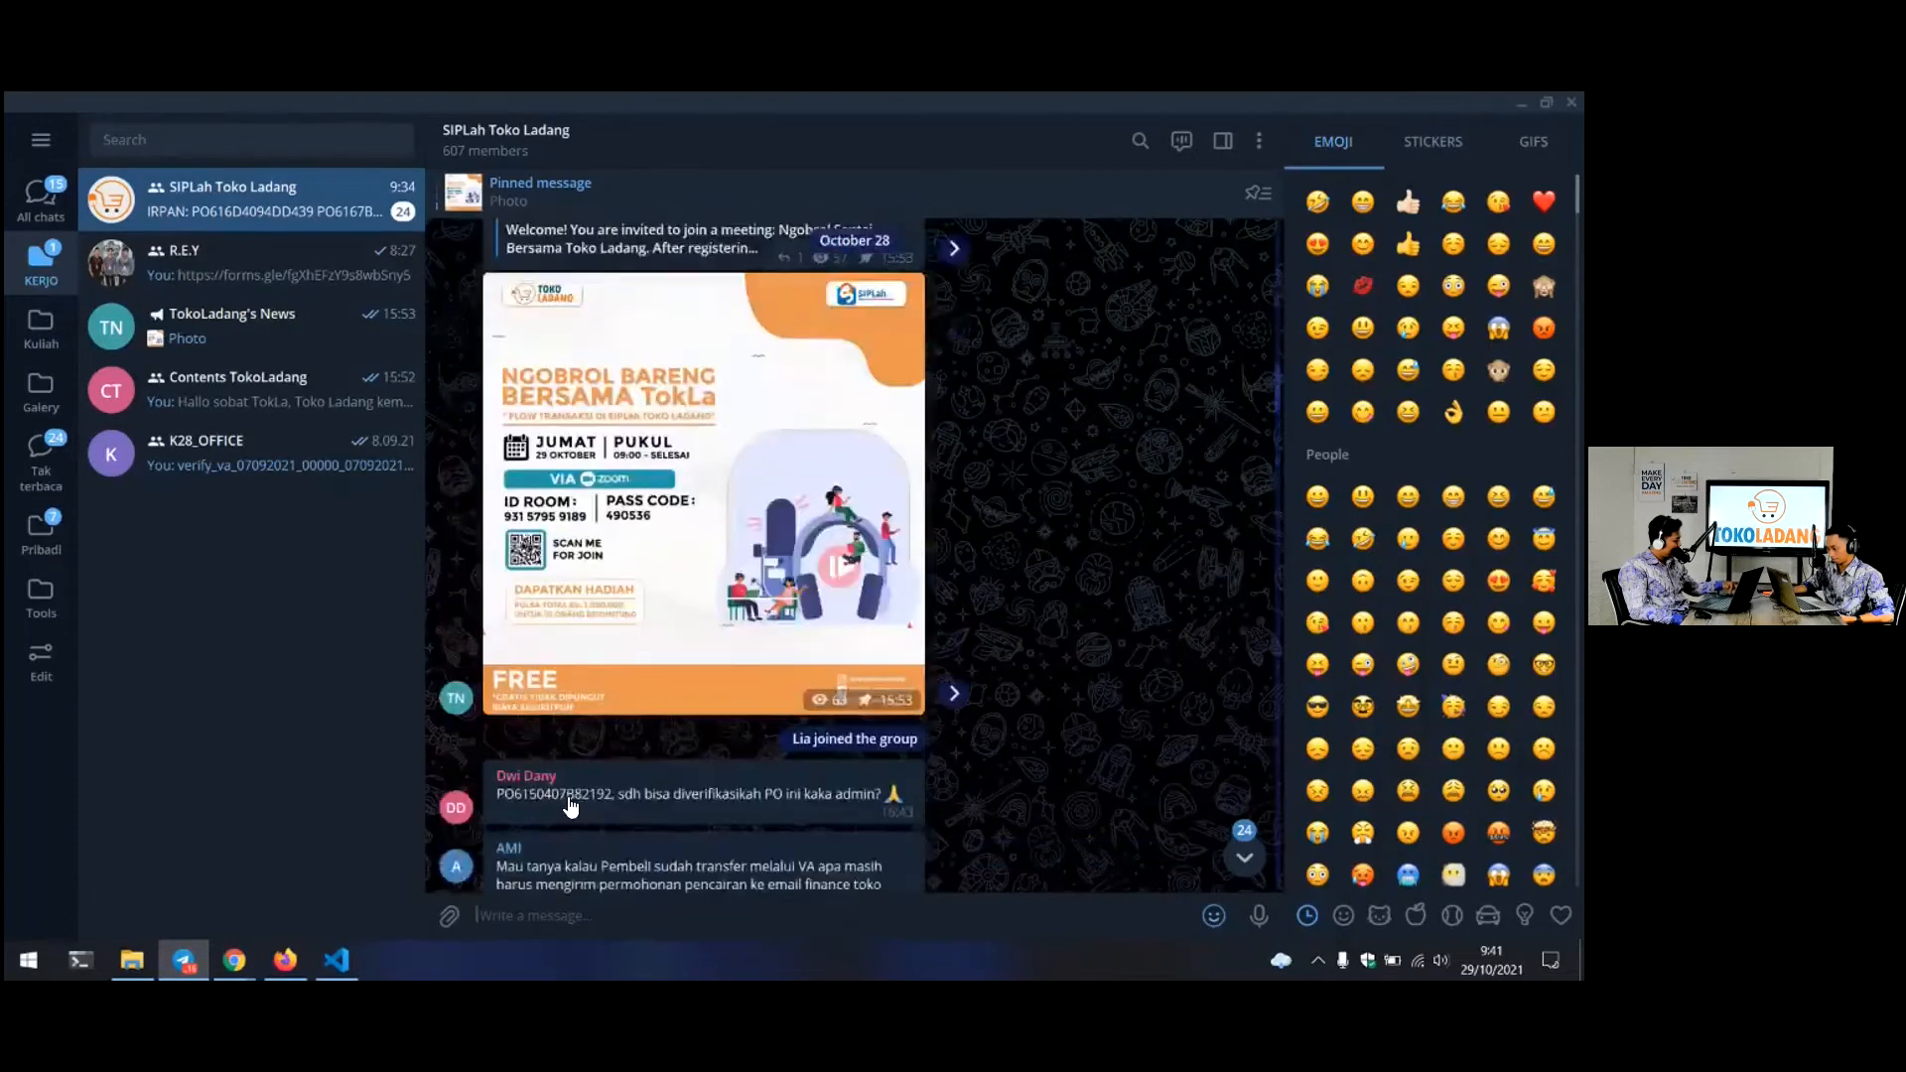
{"action": "scroll", "coordinate": [570, 800], "scroll_direction": "down", "scroll_amount": 2}
{"action": "left_click", "coordinate": [581, 791]}
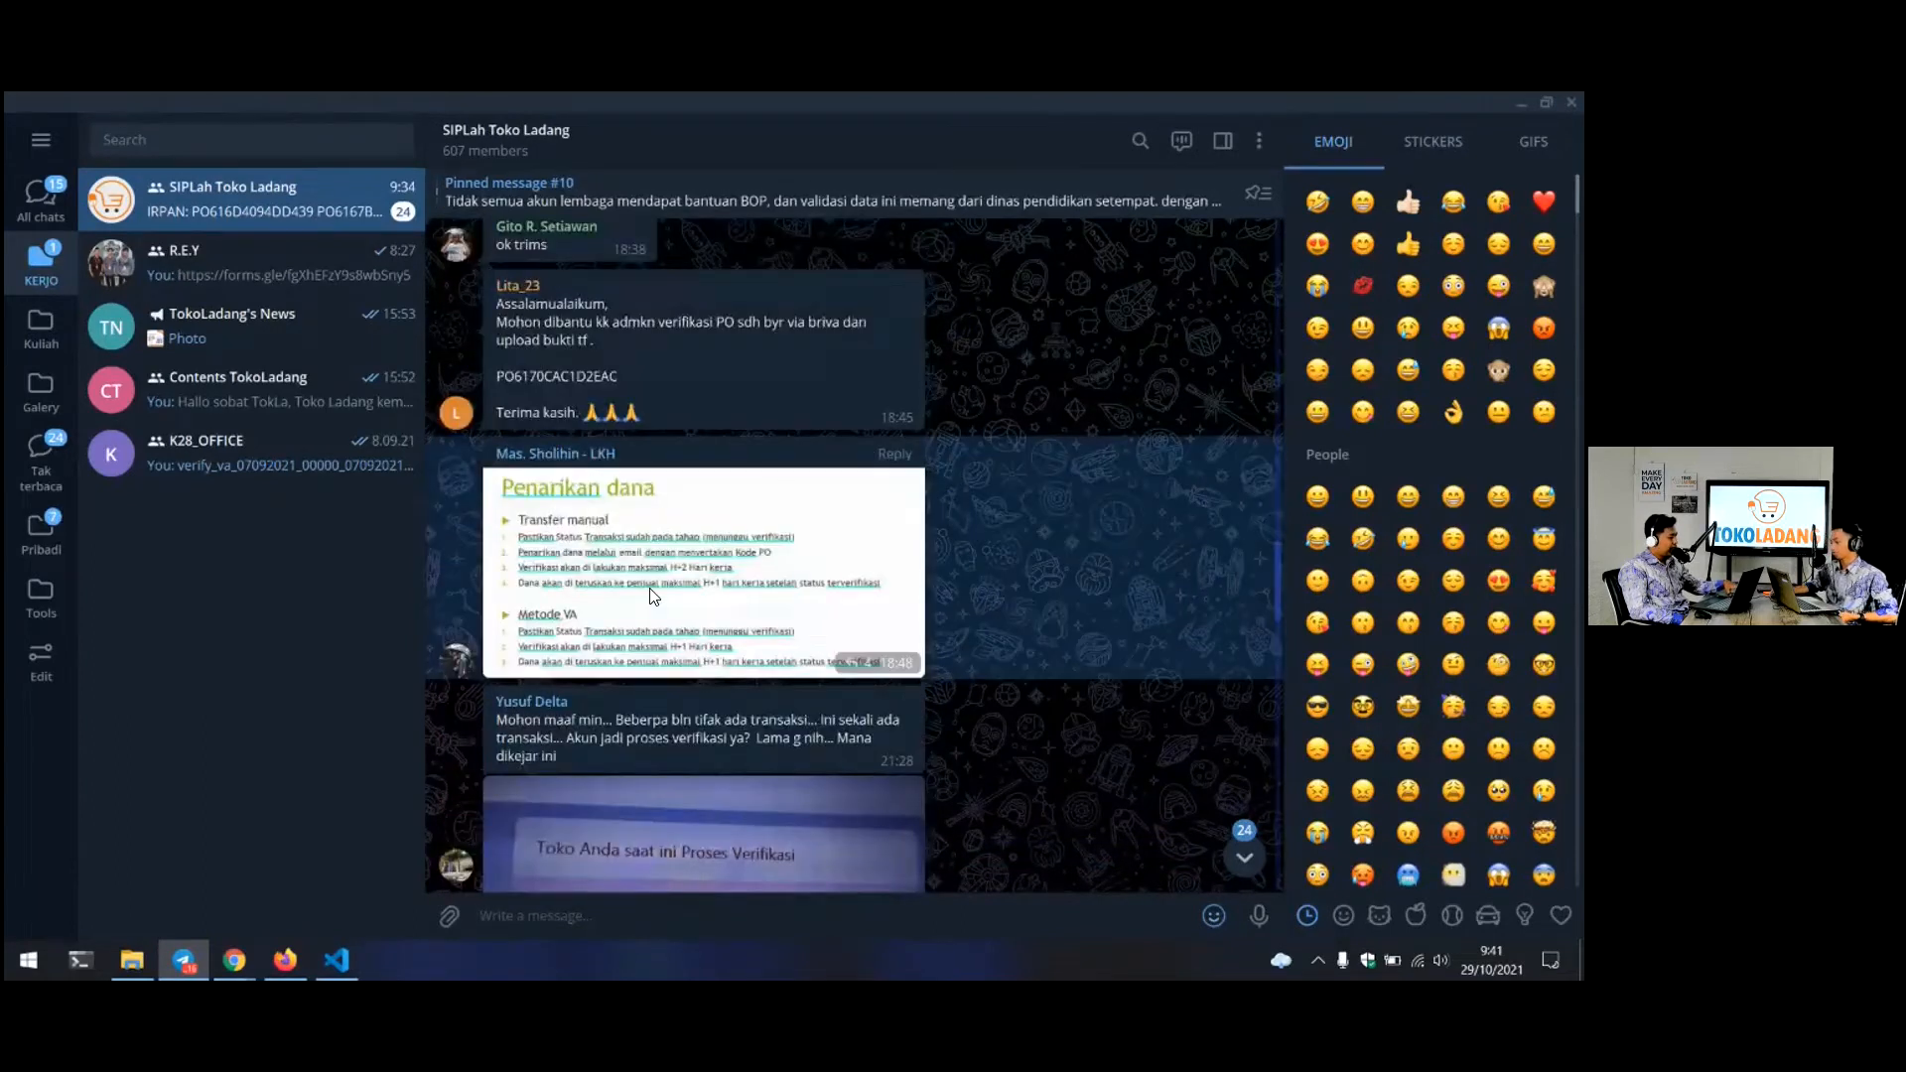
{"action": "left_click", "coordinate": [653, 596]}
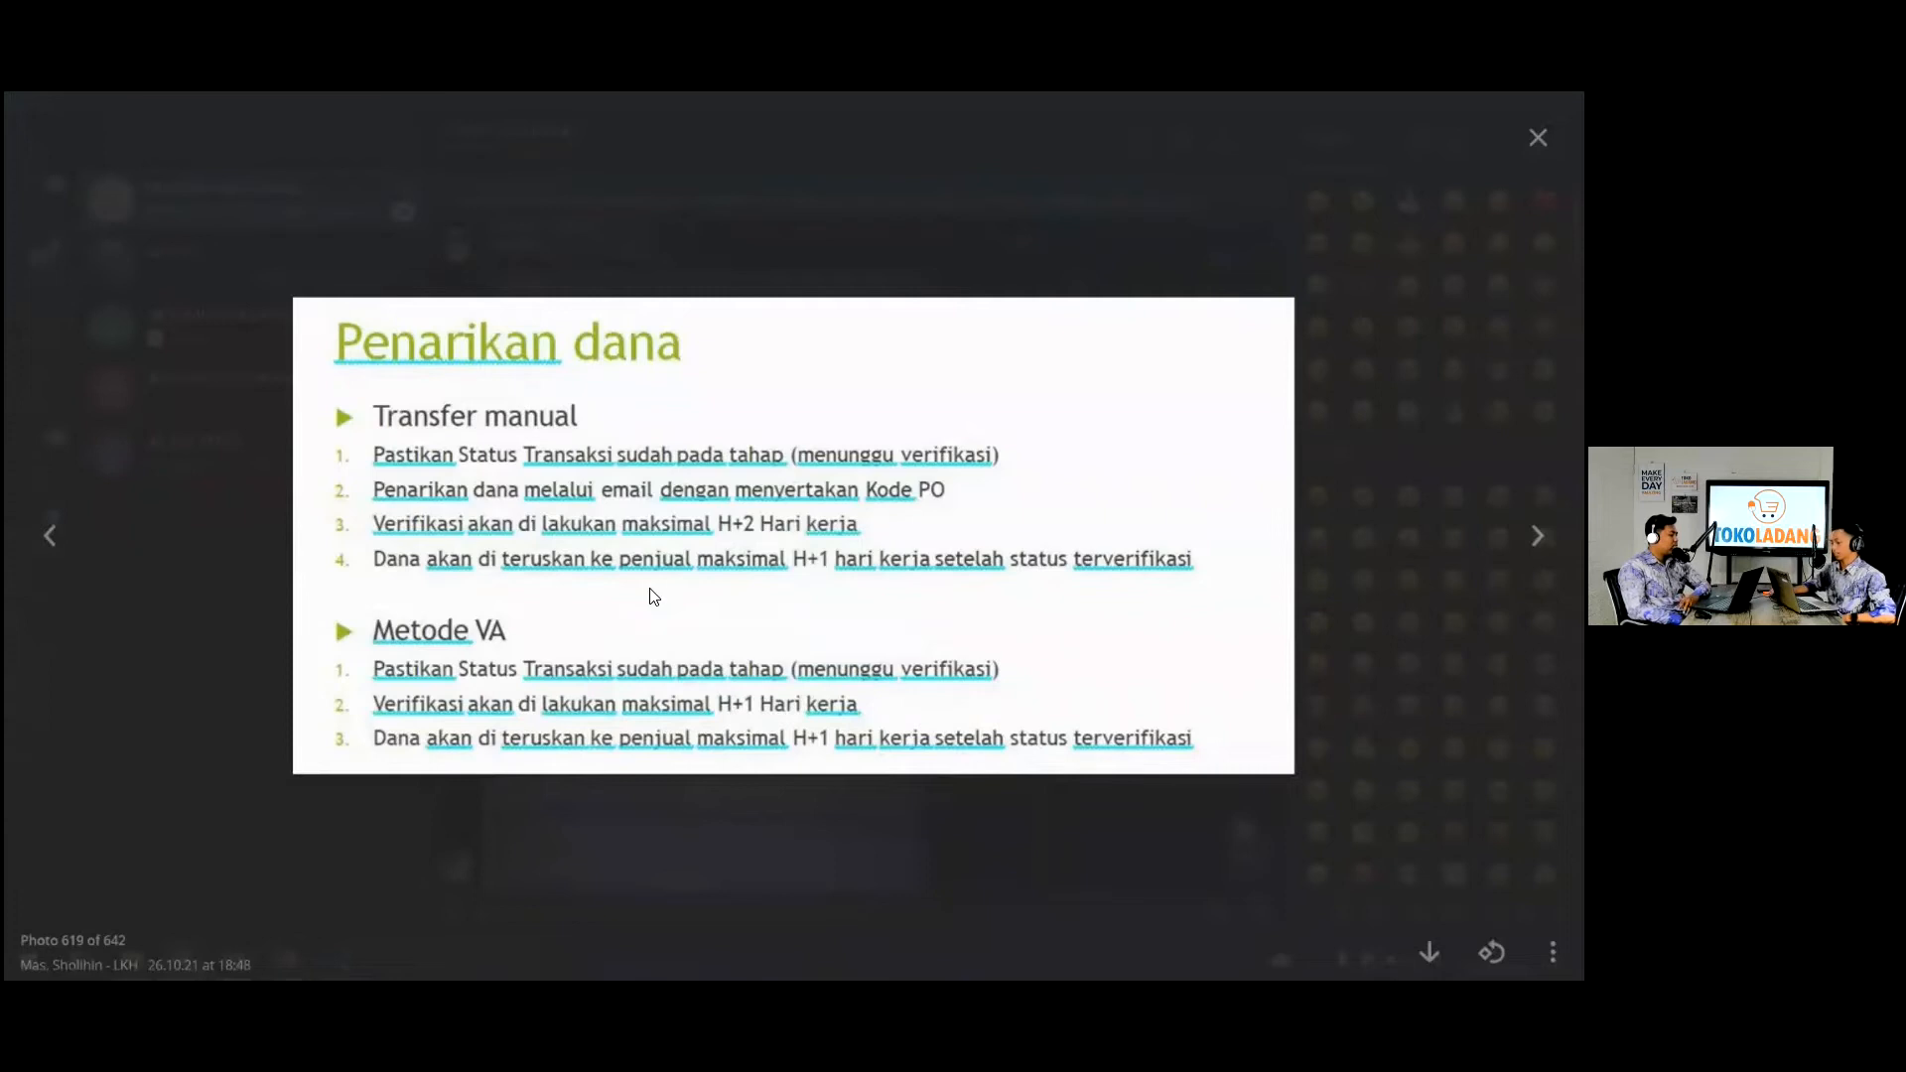